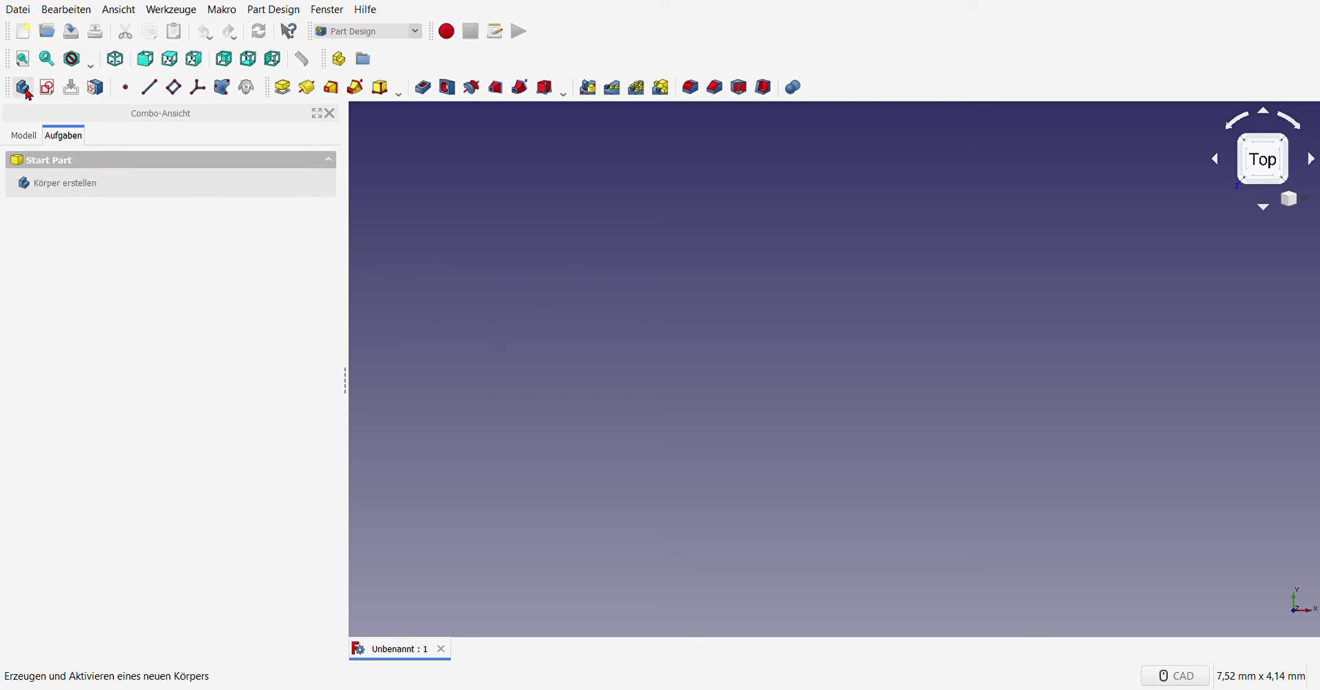
Step: Create a new body with an empty sketch on the XZ_Plane
click(24, 88)
click(47, 86)
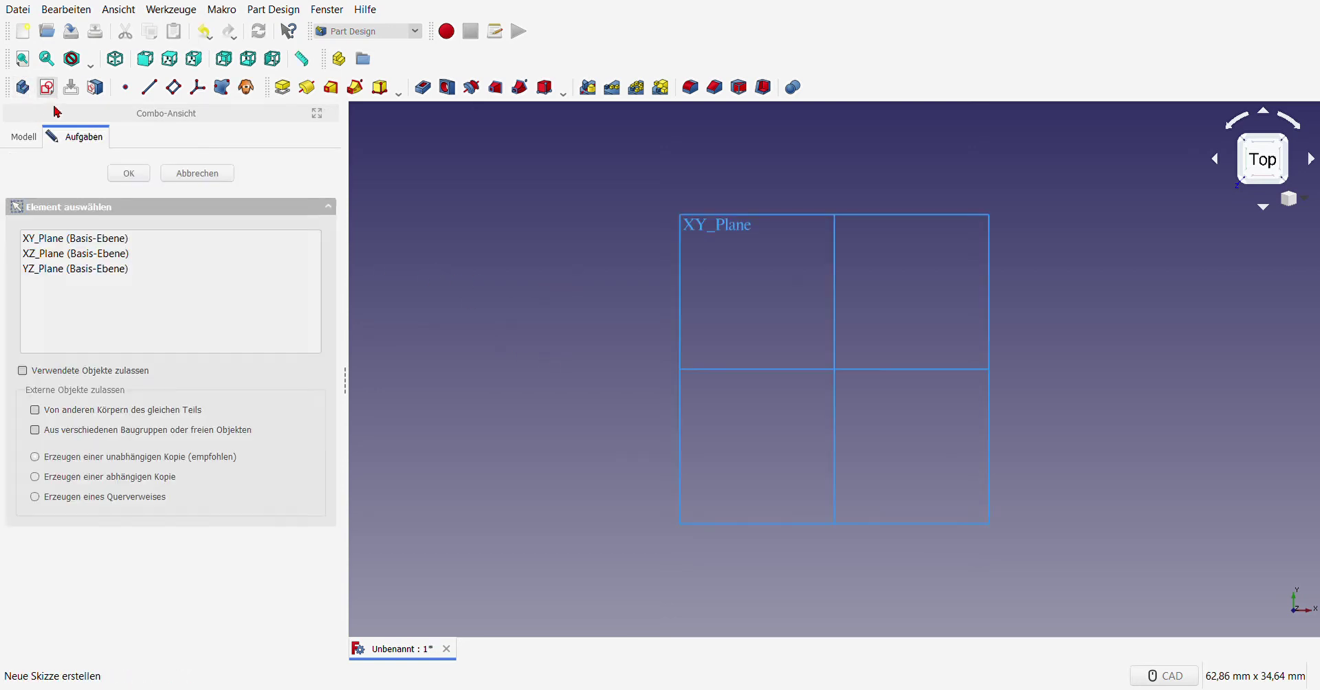
click(85, 255)
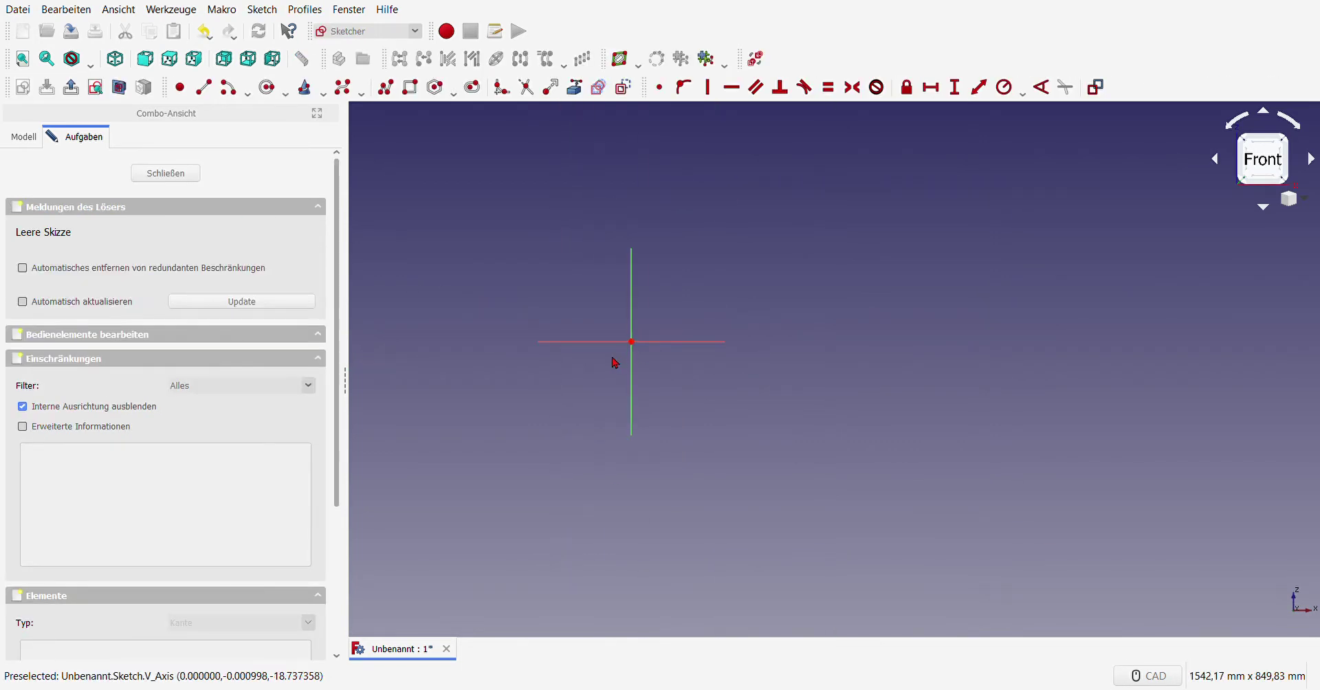
Step: Draw the tall vertical line left of the axes
scroll(616, 362, up, 5)
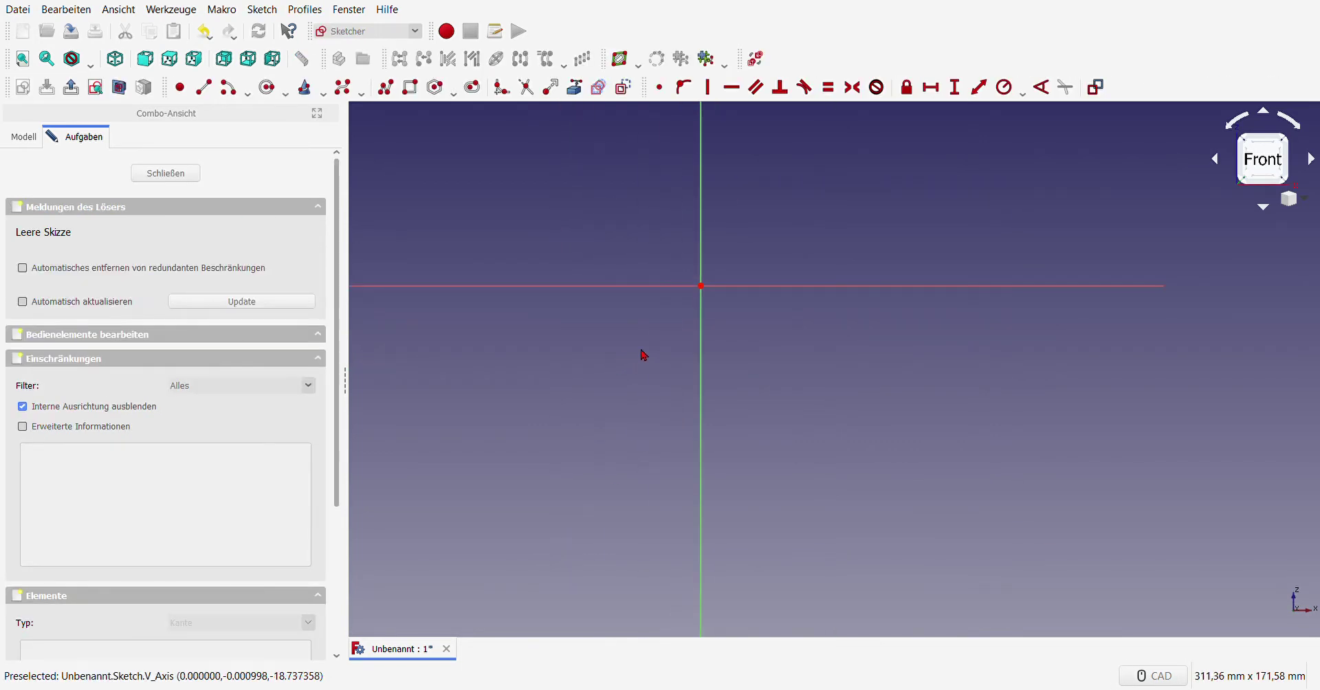
click(205, 87)
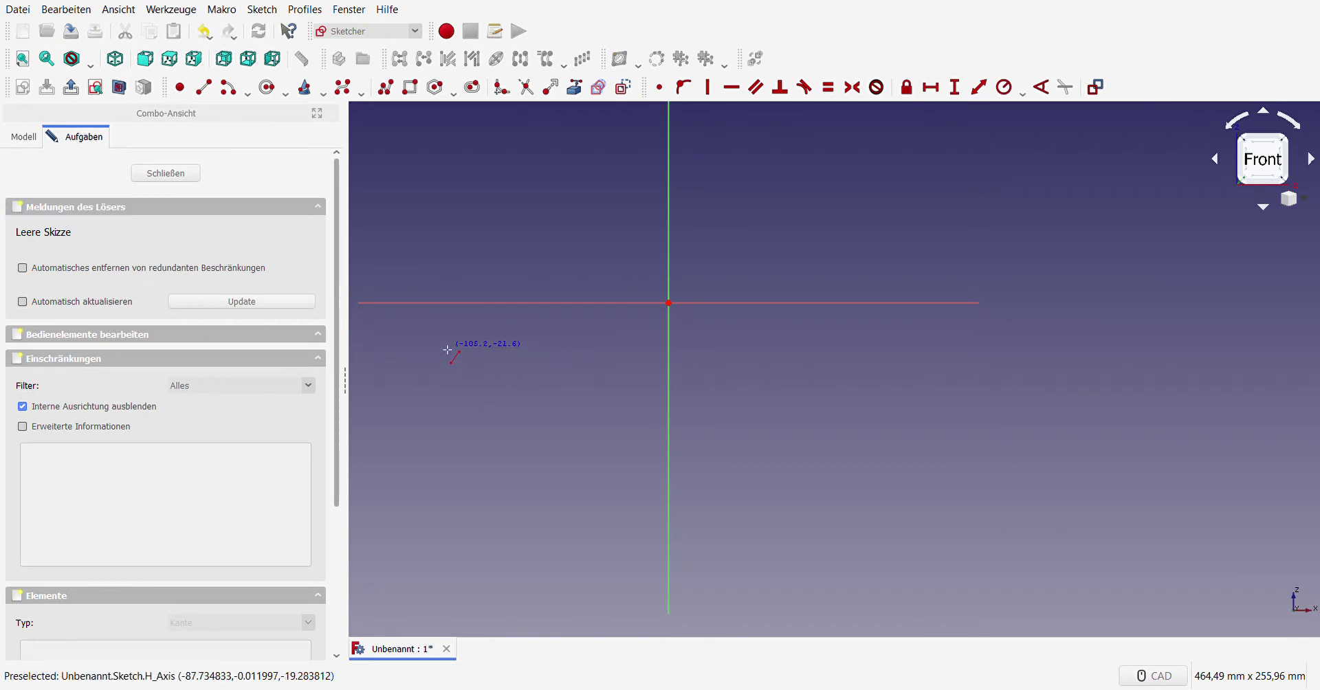
scroll(749, 371, down, 3)
scroll(674, 377, up, 1)
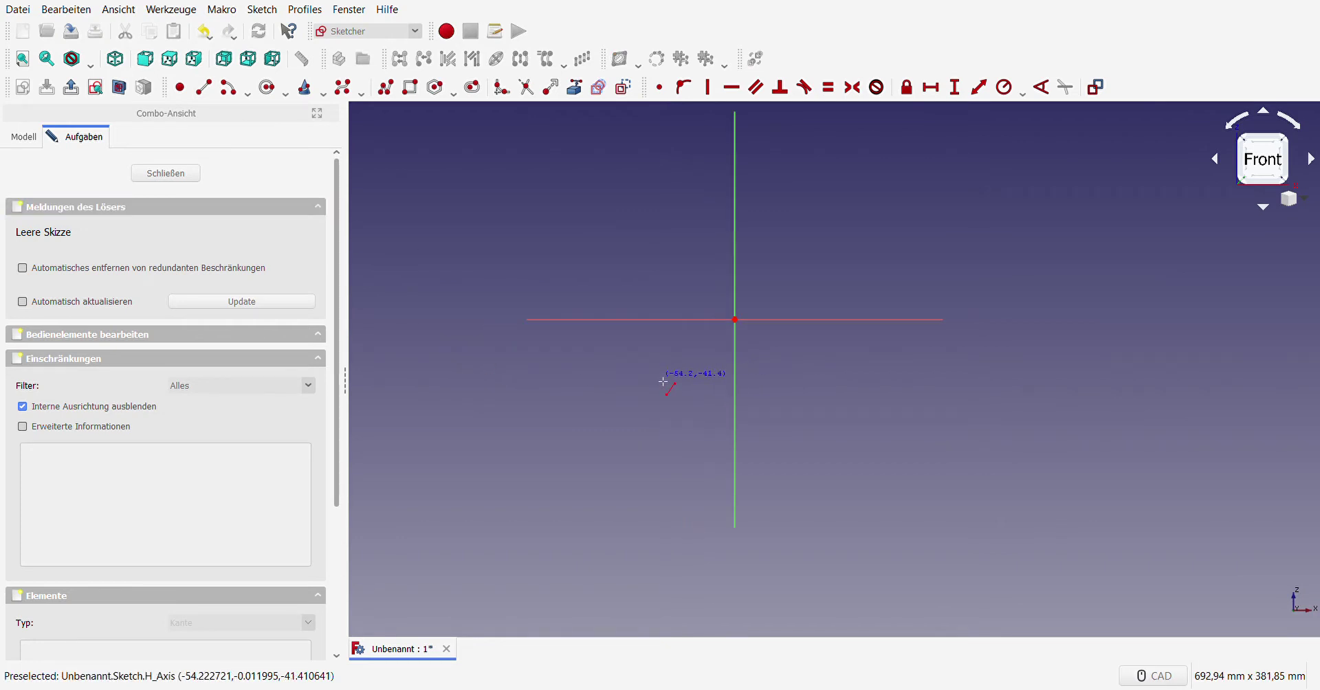
click(593, 352)
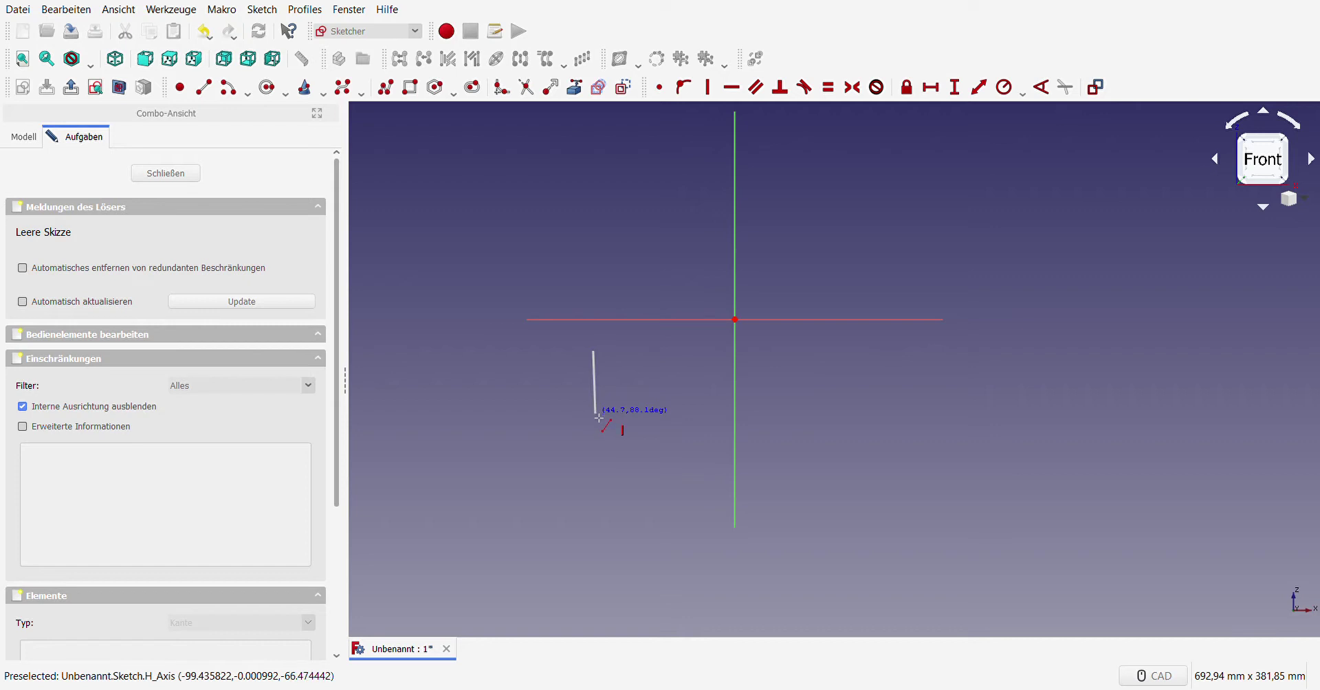
click(594, 417)
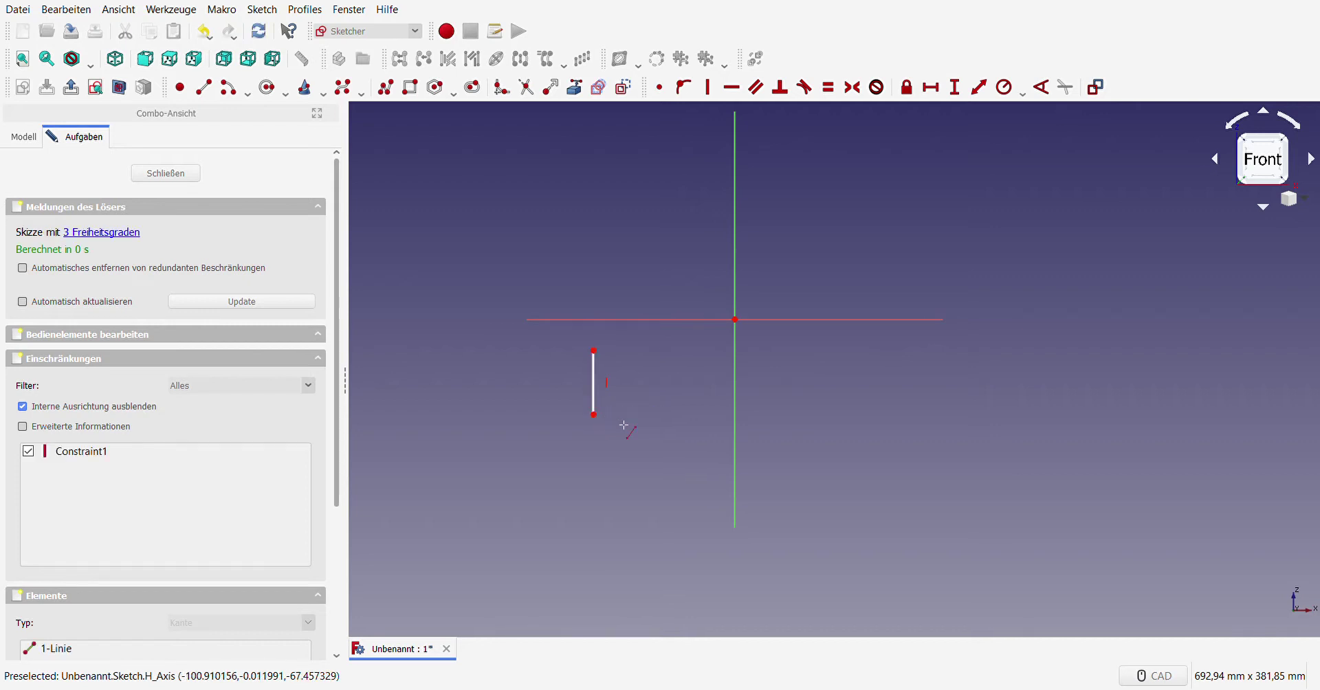
Step: Add a short bottom line and a shorter vertical line rising from its end
scroll(619, 419, up, 5)
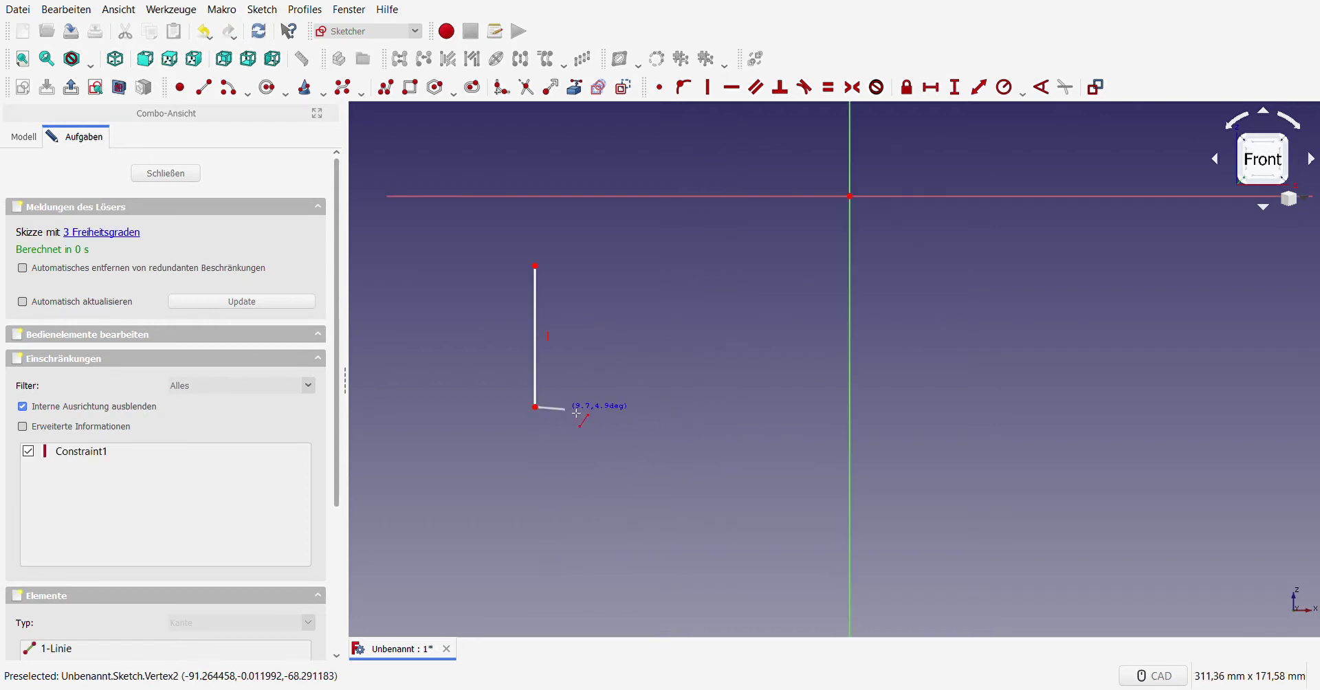
click(537, 408)
click(566, 409)
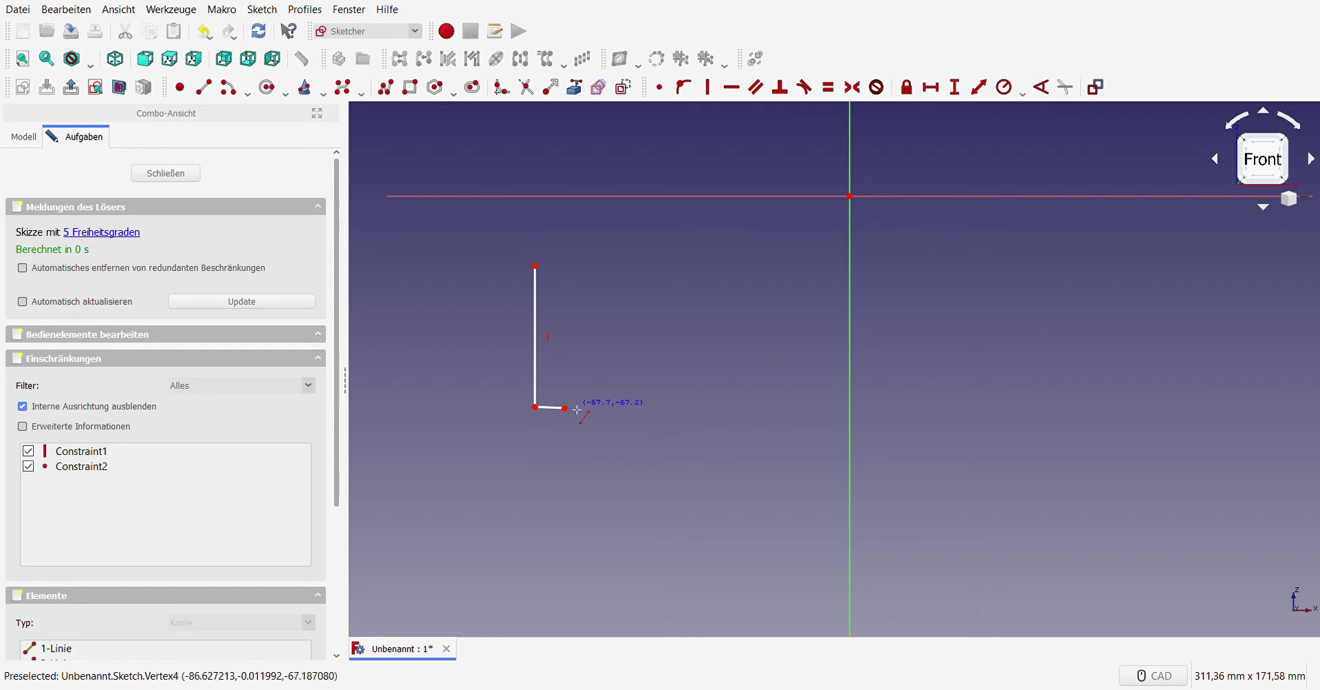
click(566, 410)
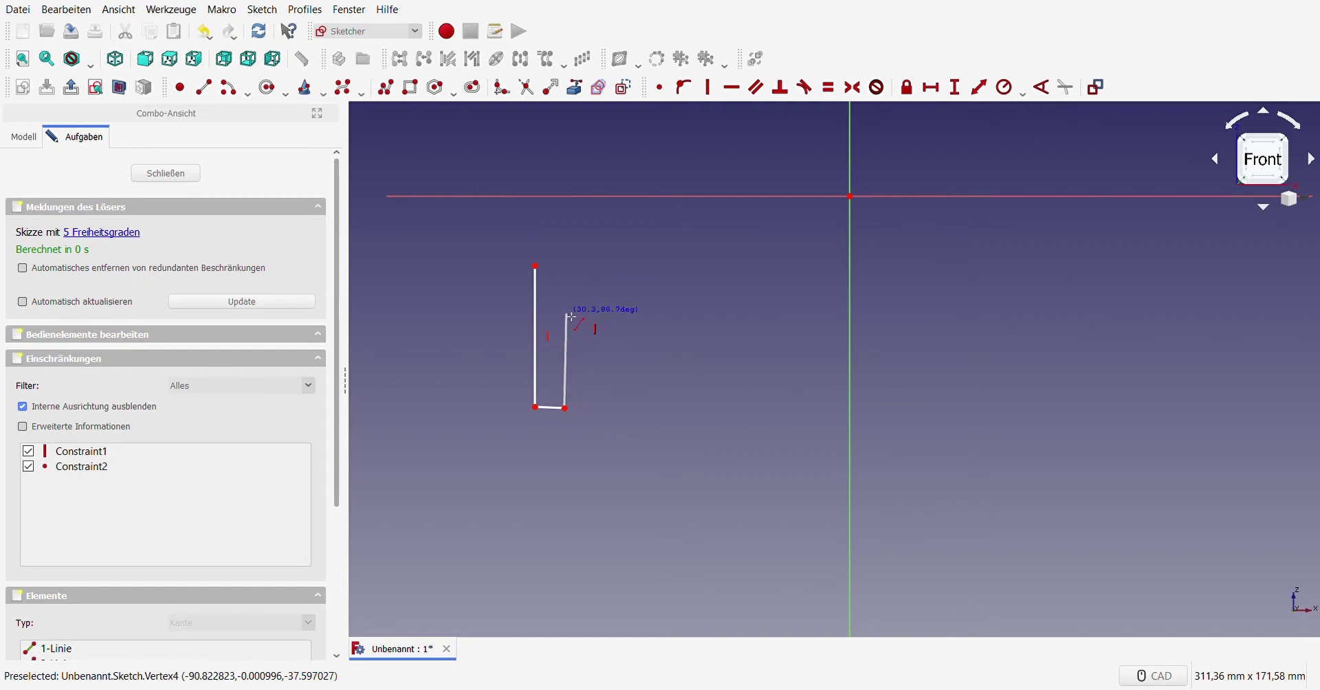
click(566, 311)
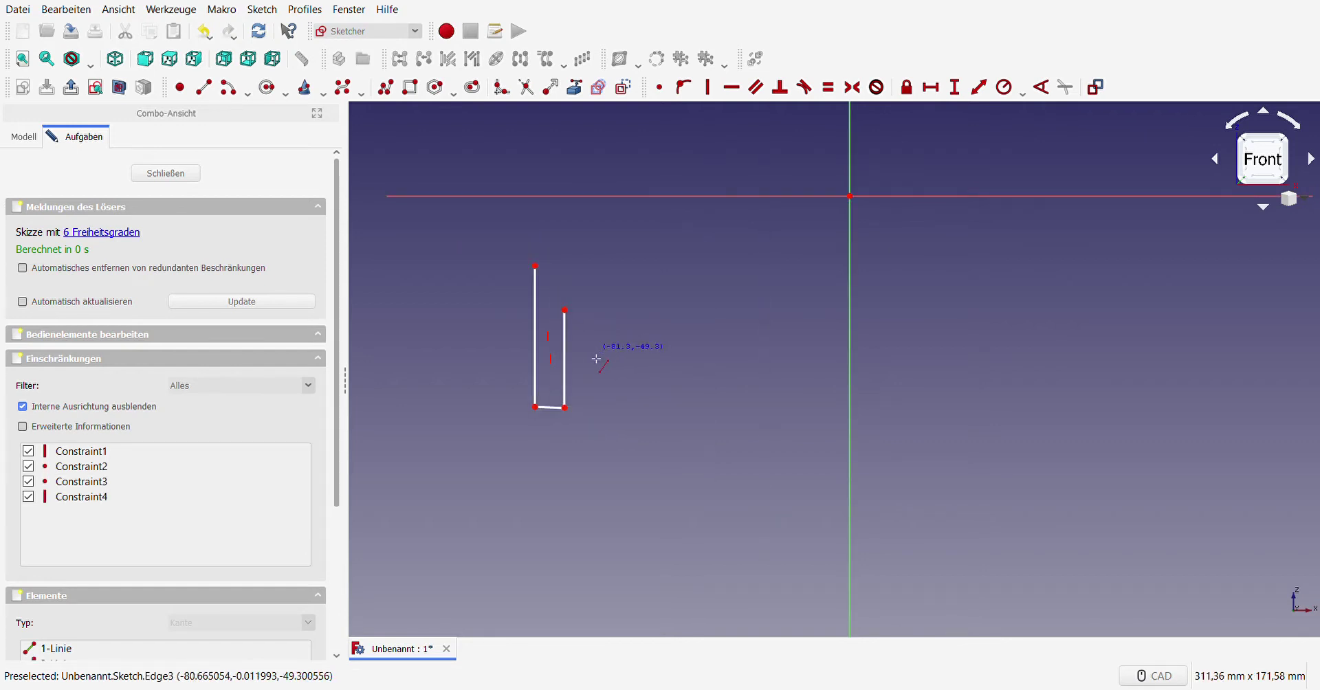
right_click(613, 369)
Step: Constrain the bottom line to be horizontal
click(556, 408)
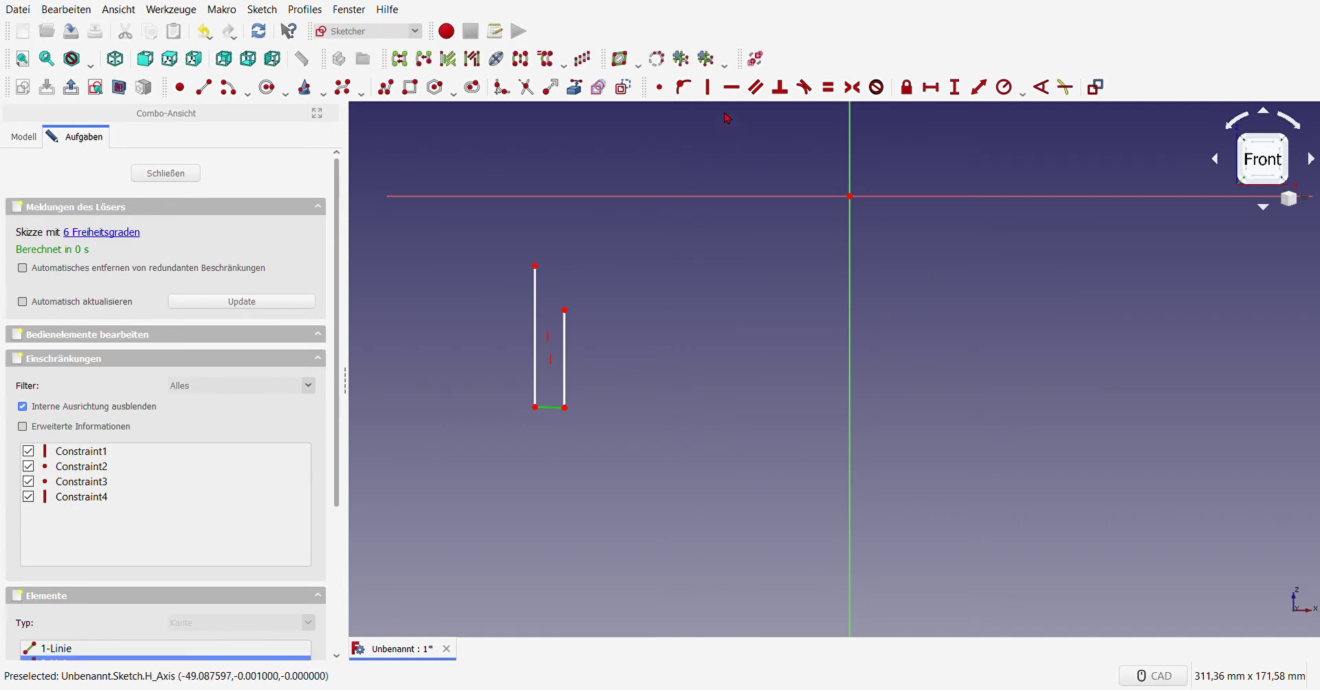
click(731, 87)
click(558, 407)
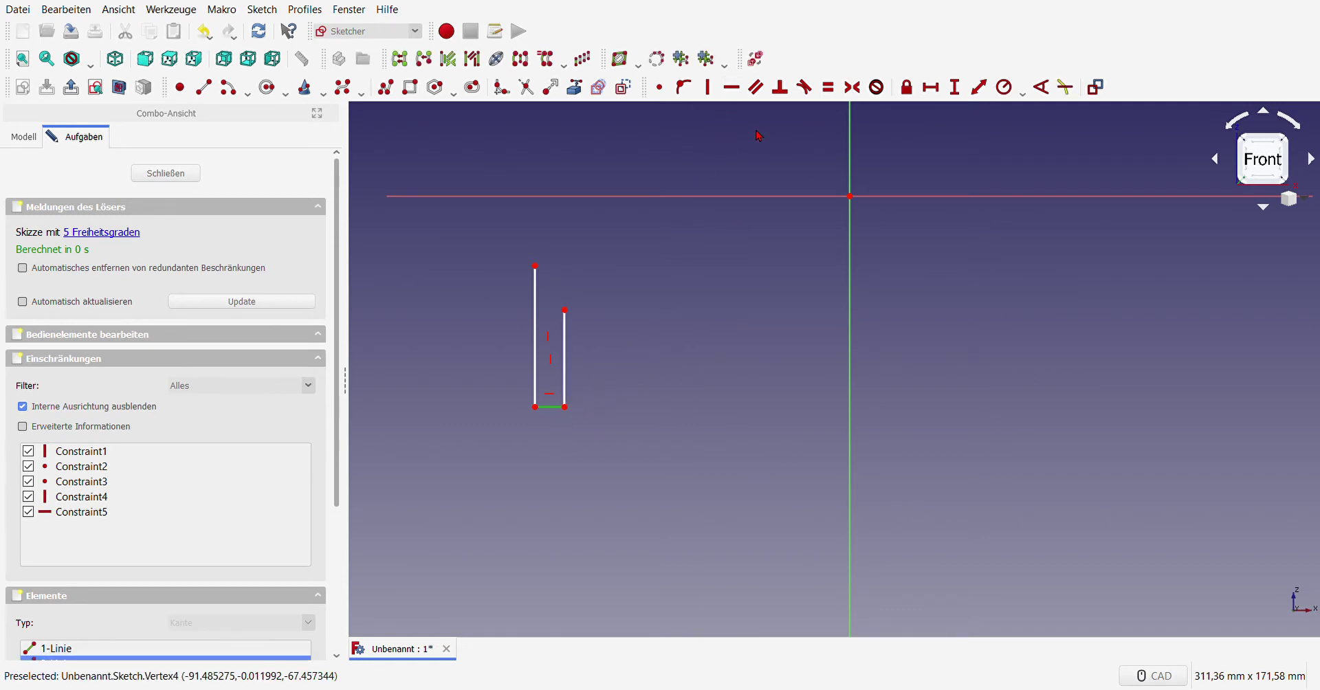
Step: Dimension the bottom edge 4 mm wide and its corner 18 mm below the horizontal axis
click(931, 87)
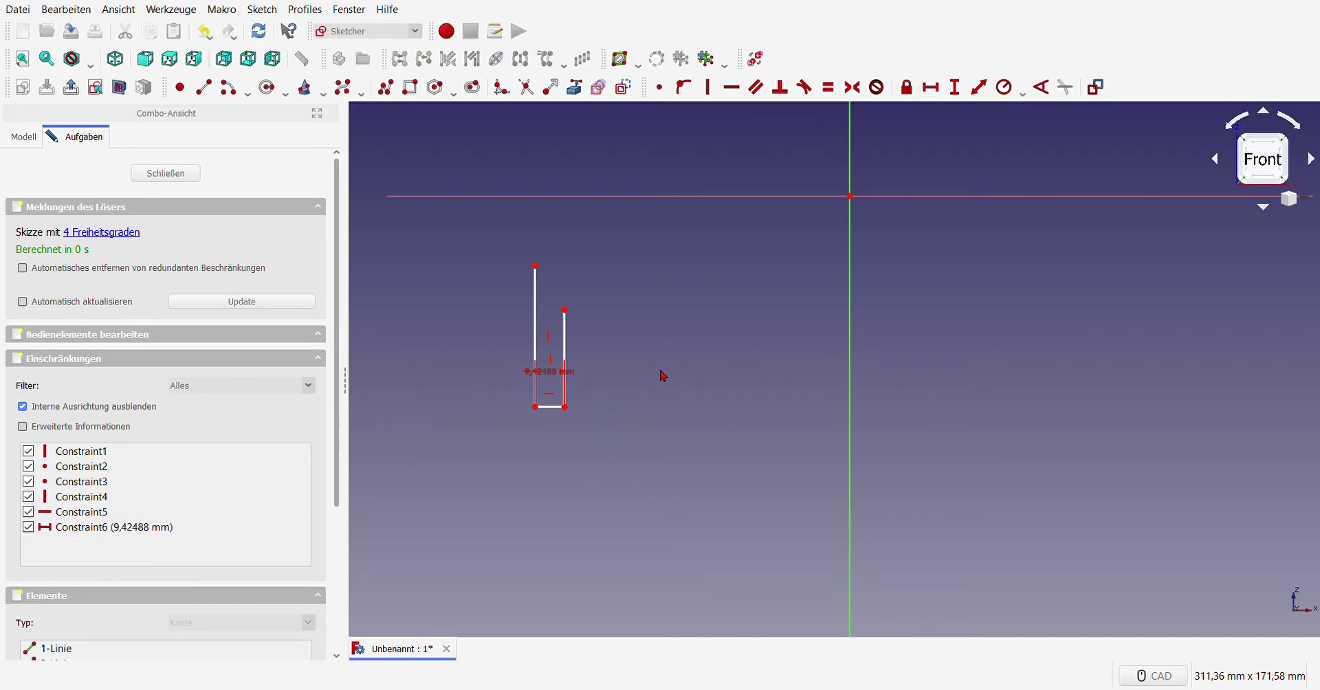
scroll(578, 389, up, 4)
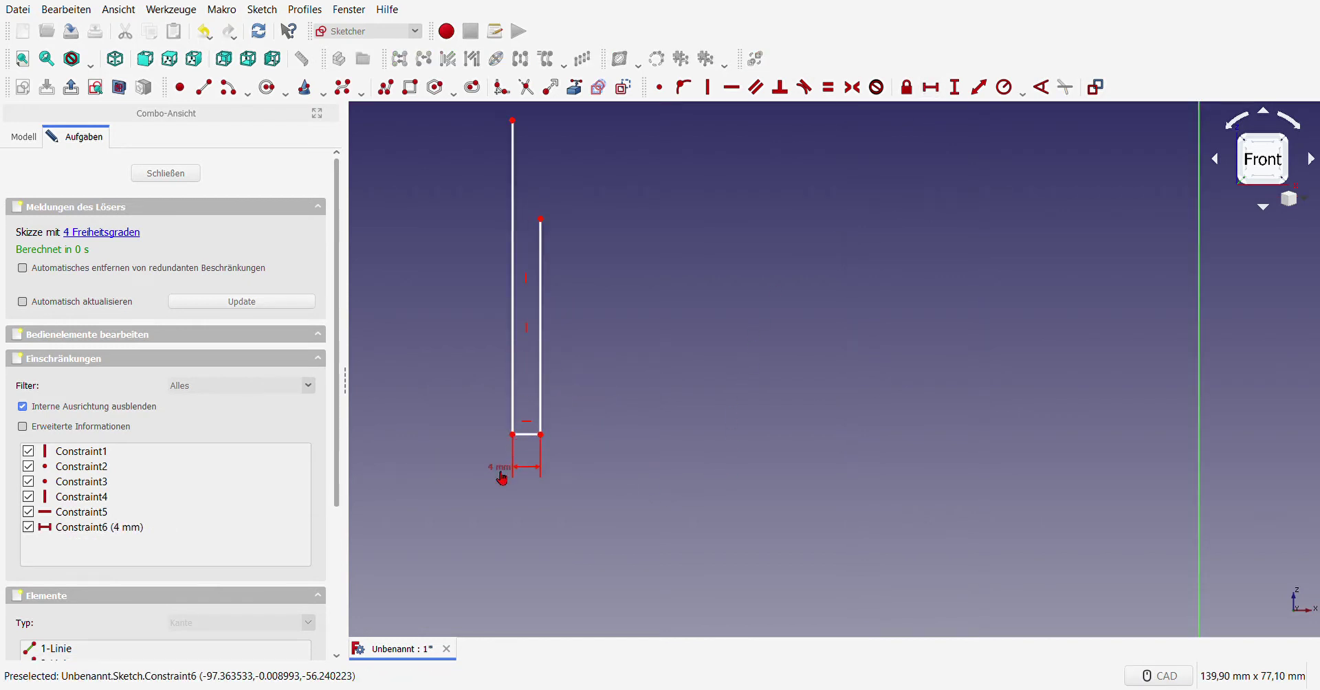
scroll(559, 433, down, 5)
scroll(560, 412, up, 2)
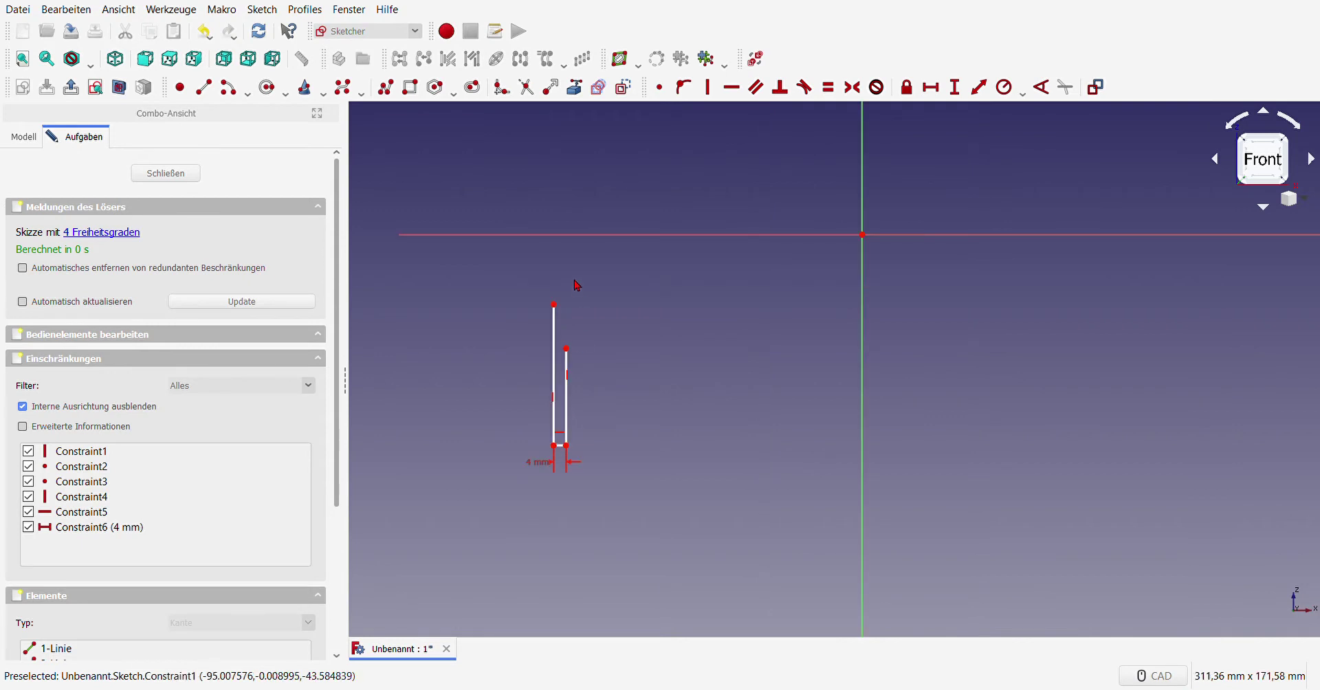
click(569, 235)
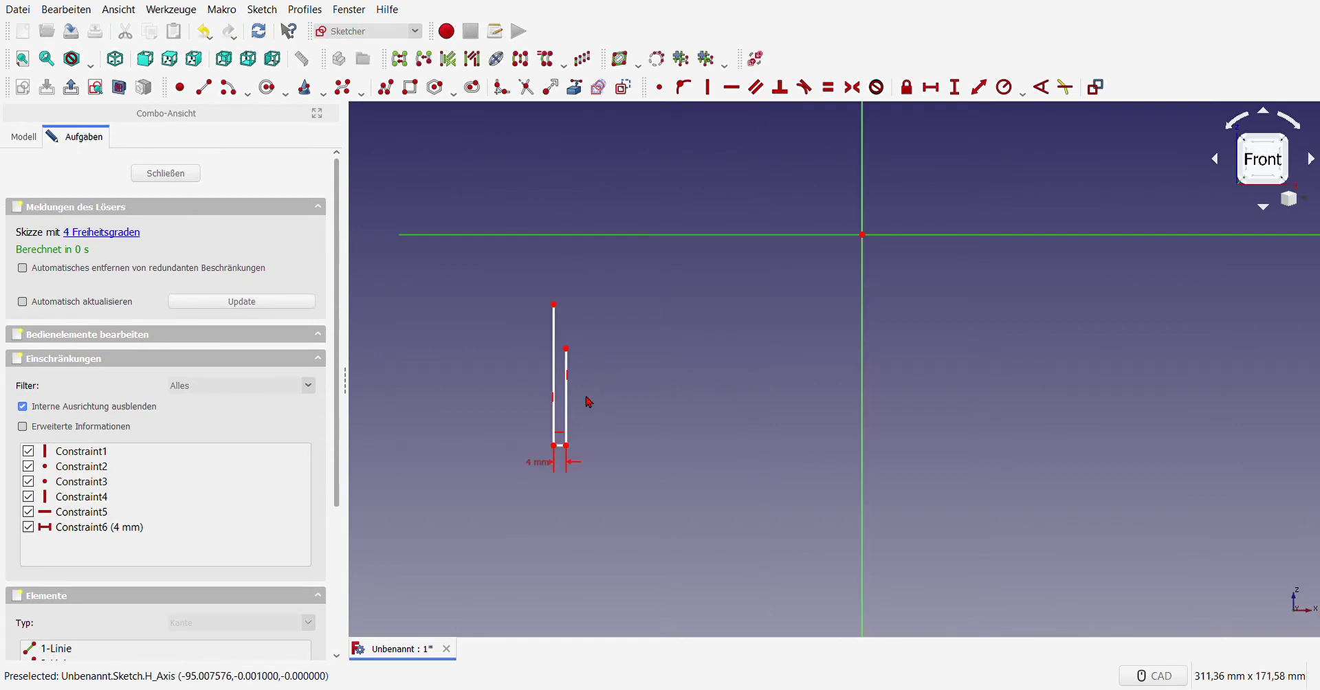
click(555, 447)
click(954, 86)
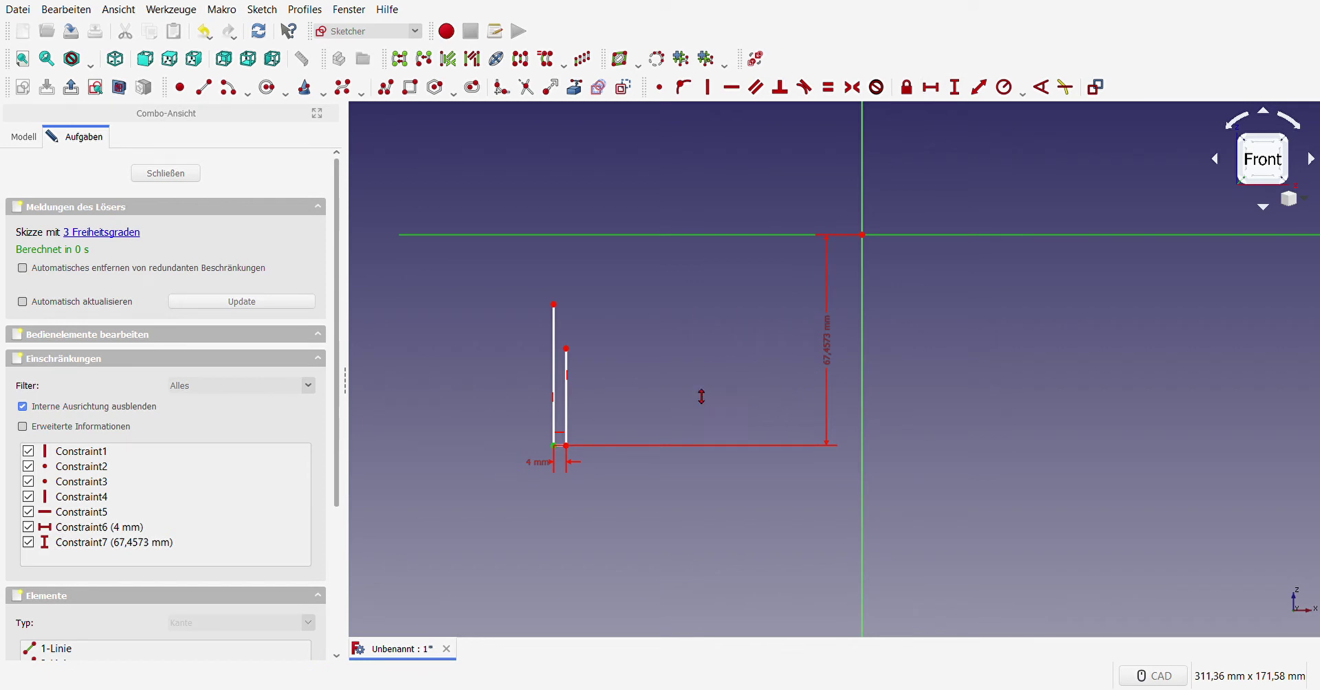
key(Return)
Step: Drag the profile lines toward the vertical axis and stretch their ends upward
scroll(581, 329, up, 3)
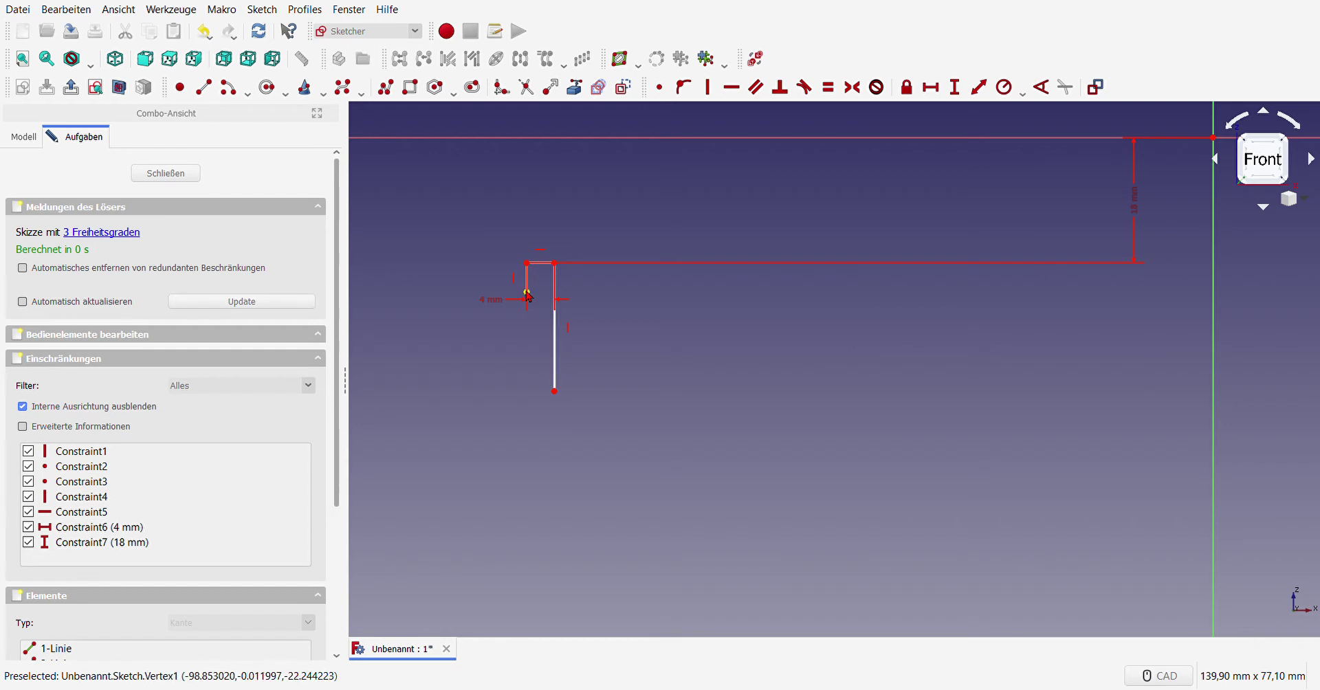
mouse_move(533, 295)
mouse_down()
mouse_move(588, 360)
mouse_move(586, 200)
mouse_up()
scroll(624, 341, down, 3)
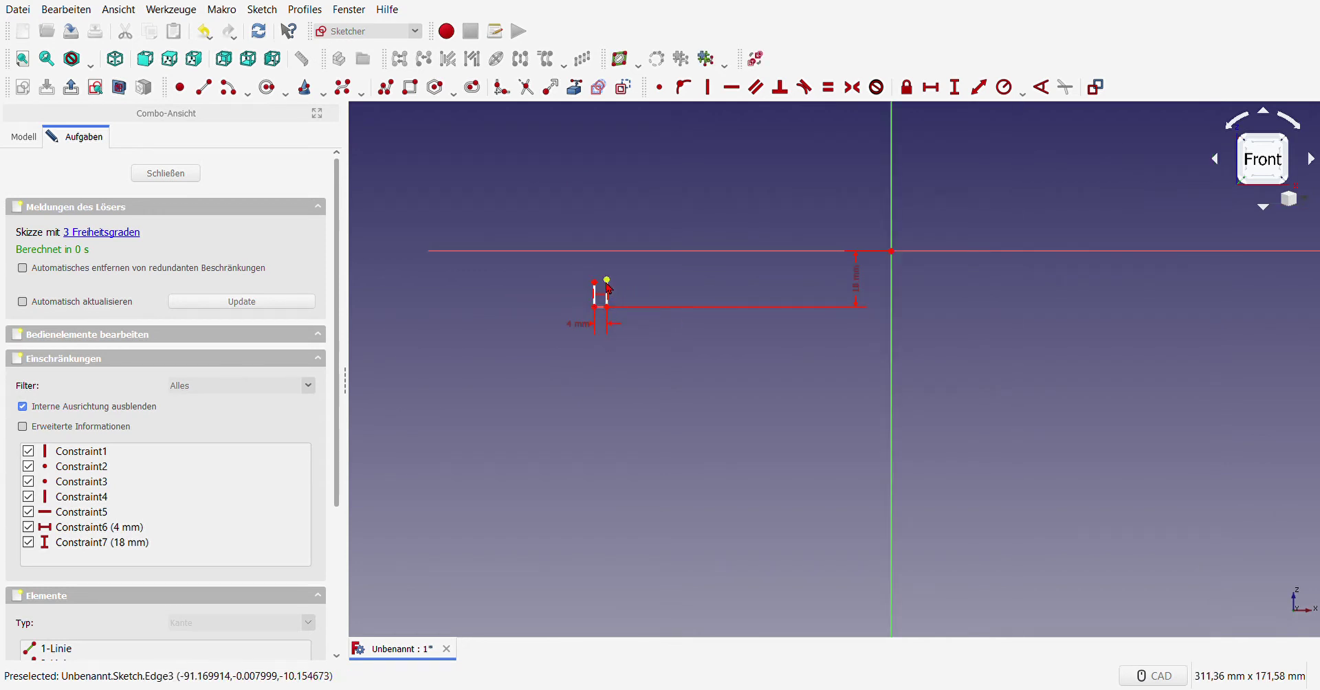
drag(613, 293, 800, 288)
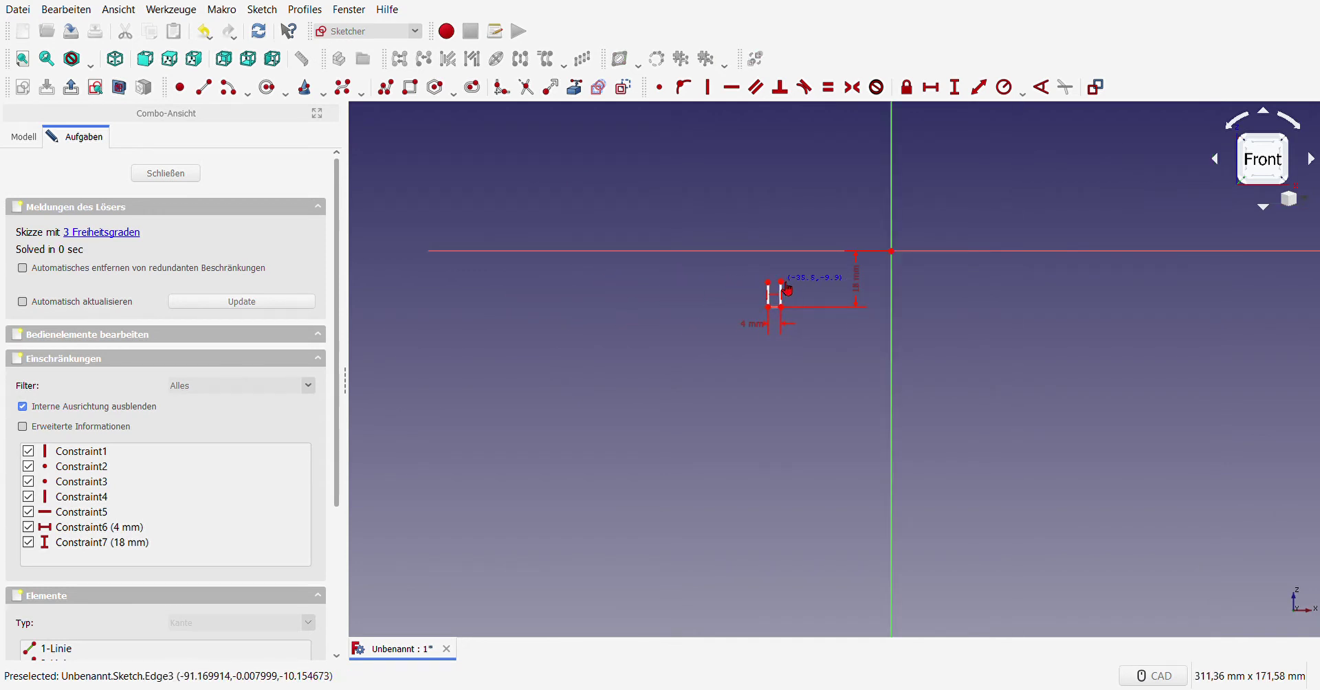
scroll(825, 284, up, 5)
scroll(683, 263, up, 3)
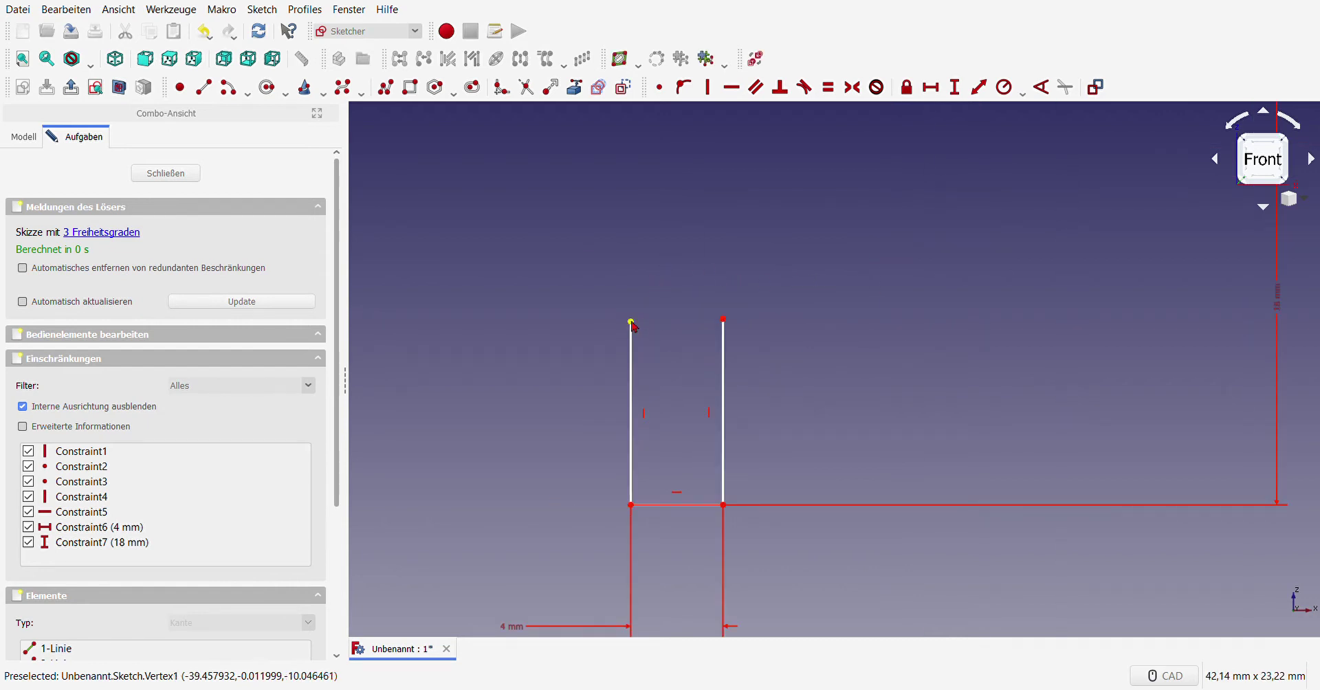
drag(641, 318, 646, 246)
scroll(647, 247, down, 5)
scroll(674, 308, up, 4)
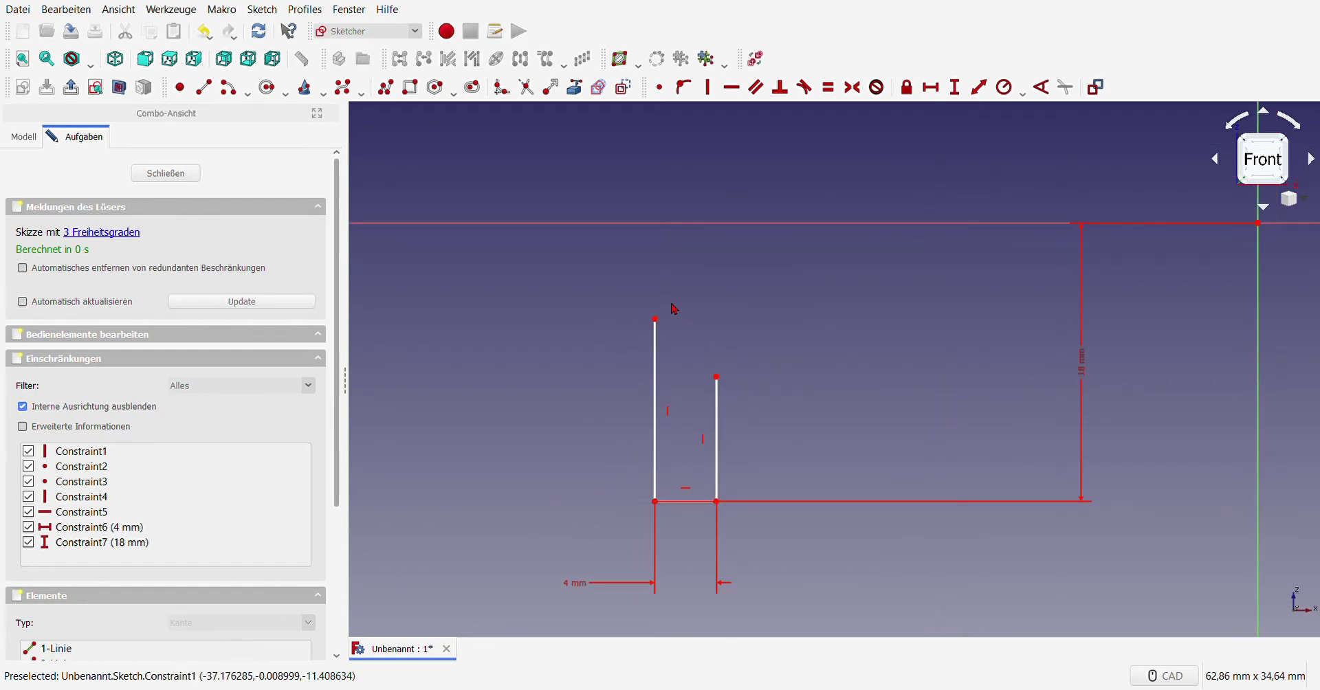
Step: Set the taller line's top 5 mm from the axis and reposition the 18 mm and 5 mm labels
click(655, 319)
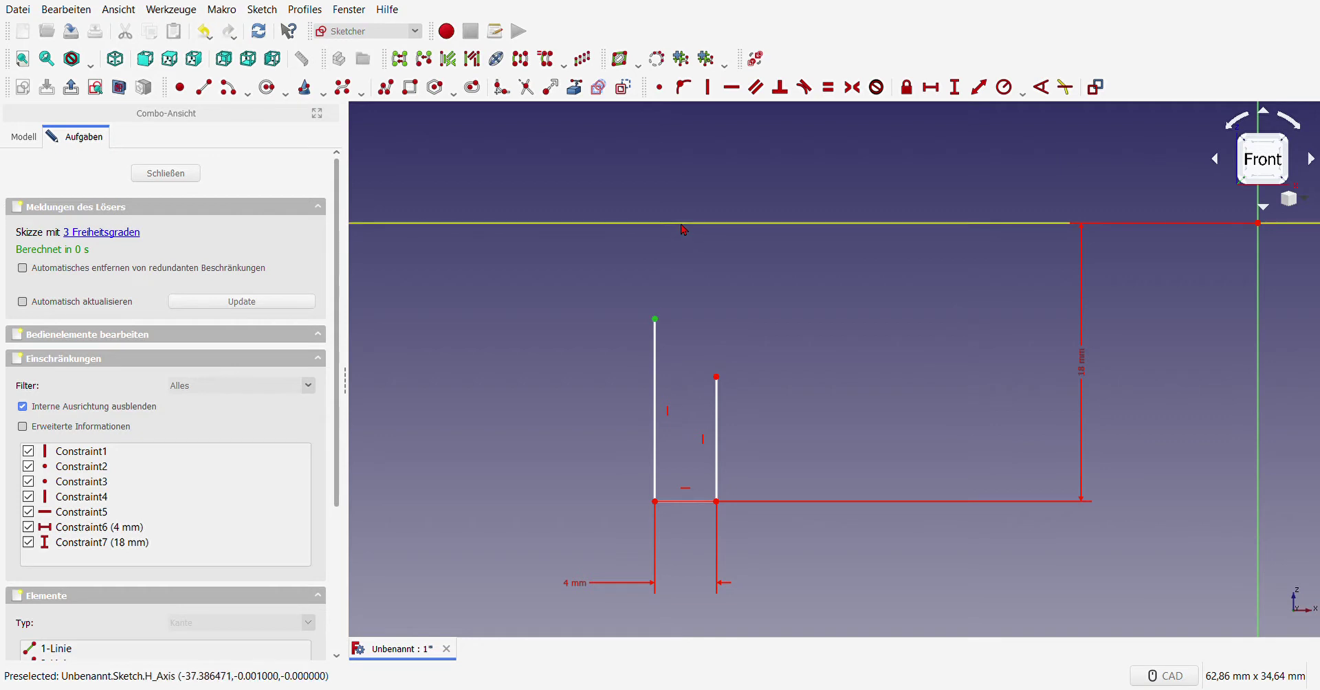
click(955, 87)
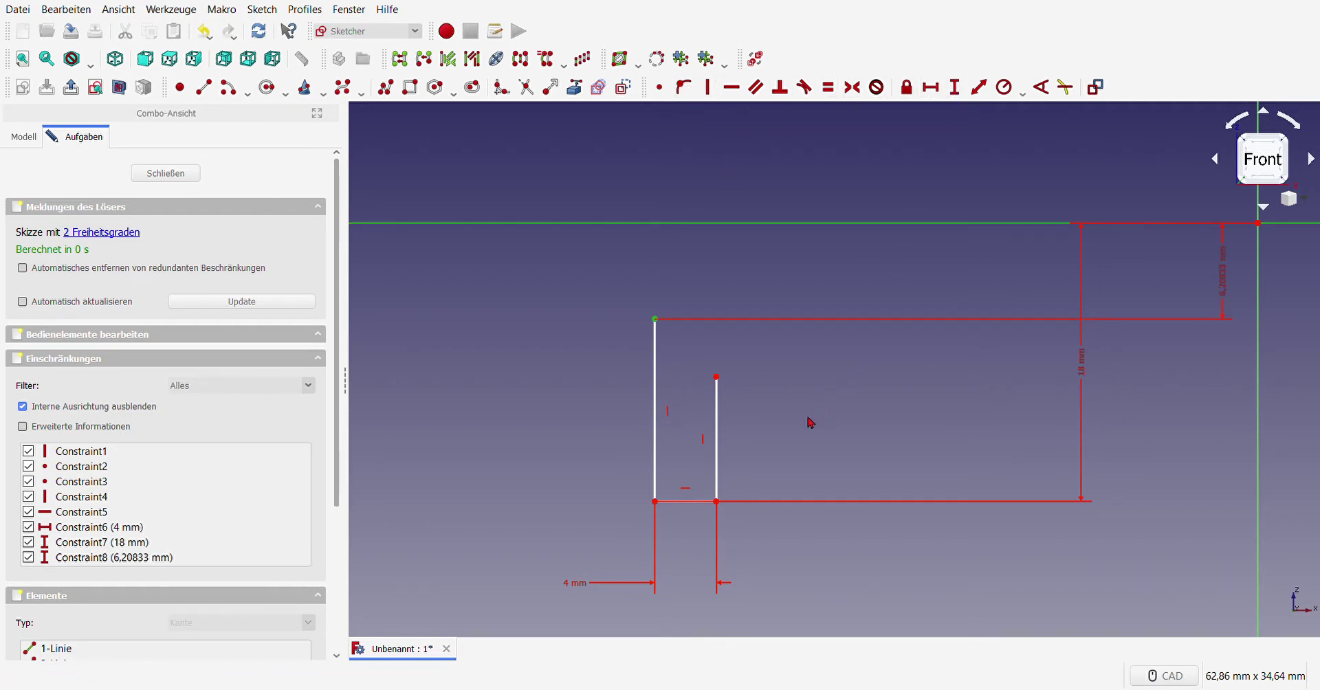
click(662, 364)
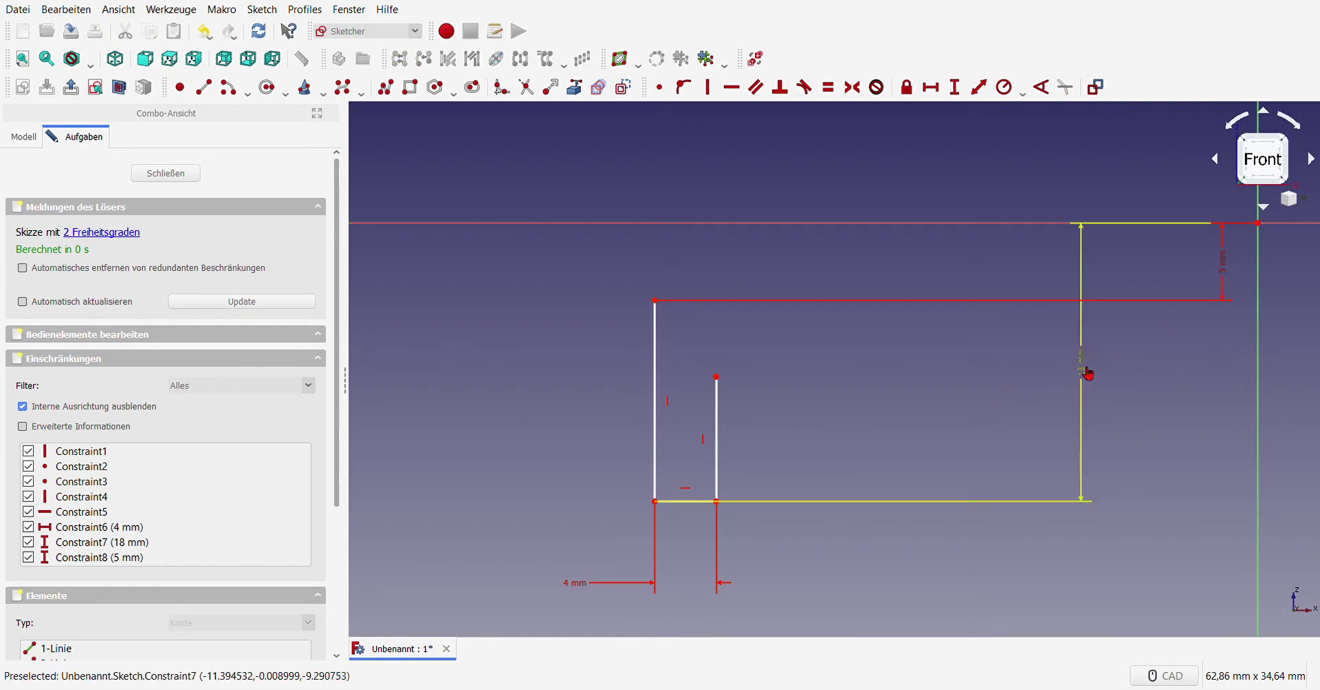
drag(1085, 373, 571, 372)
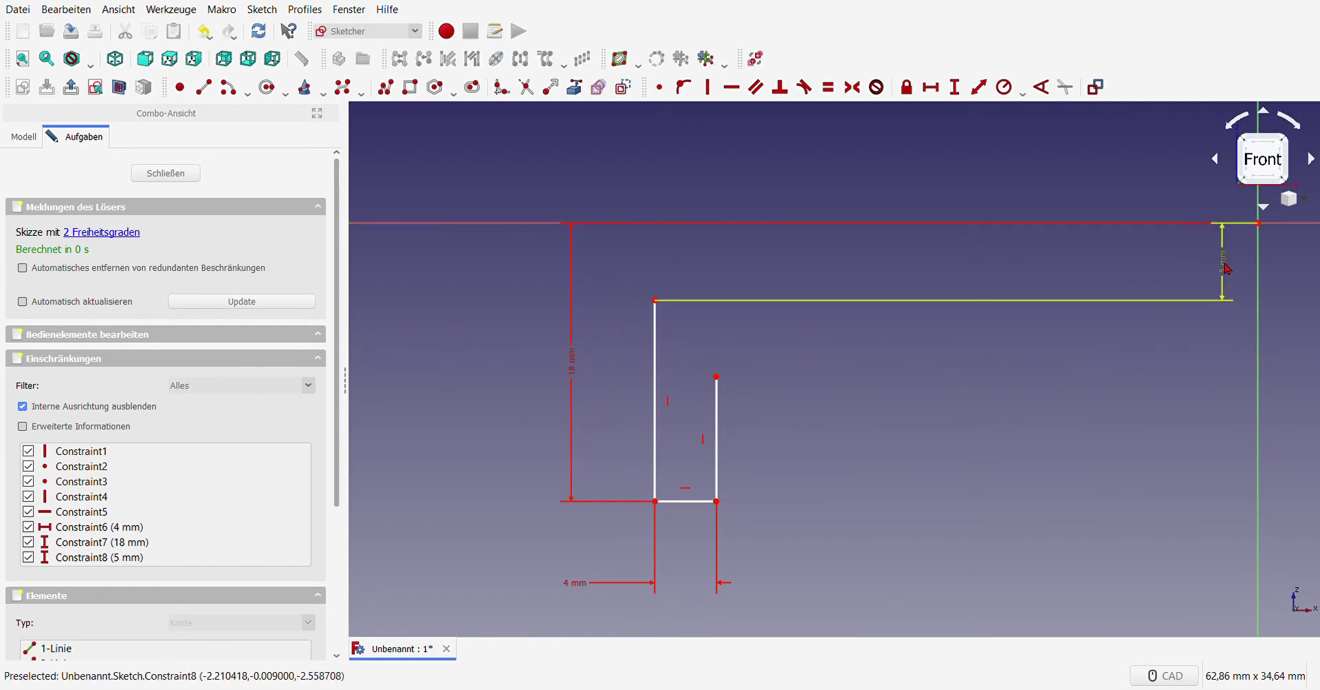
drag(1222, 265, 801, 279)
scroll(631, 284, down, 2)
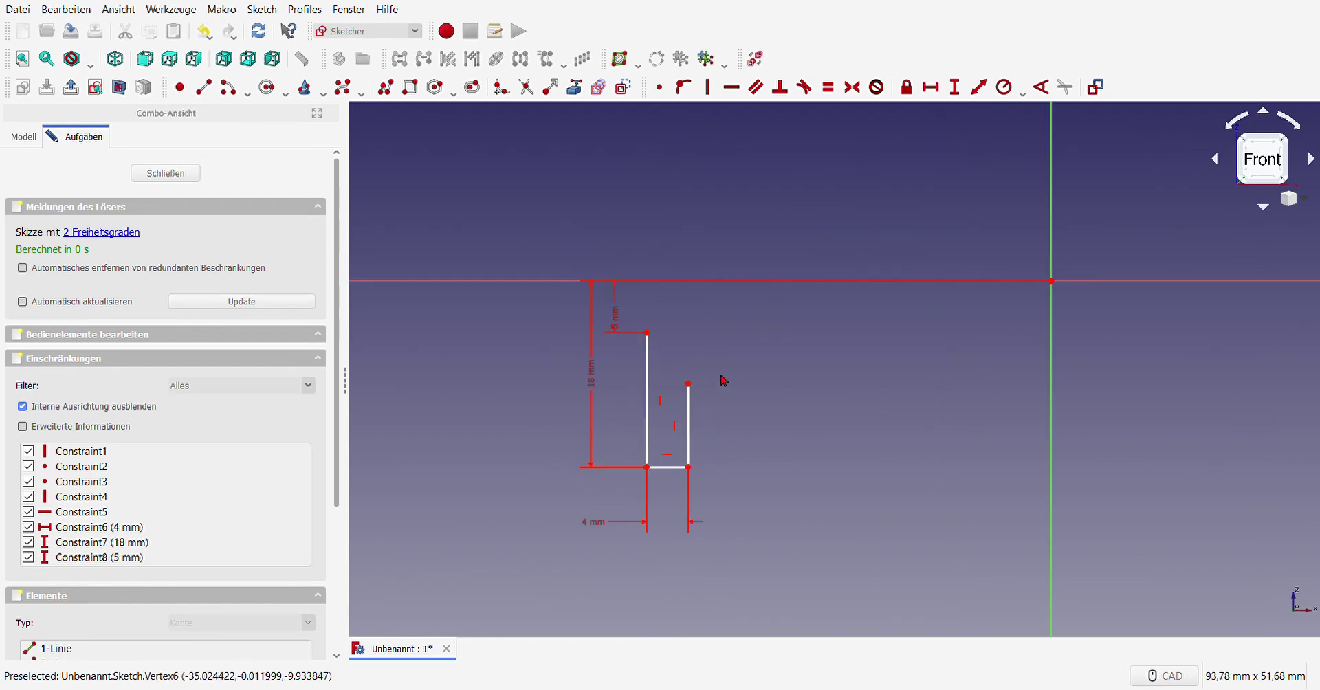
Step: Draw a short horizontal line from the taller line's top, made coincident with that corner
click(204, 86)
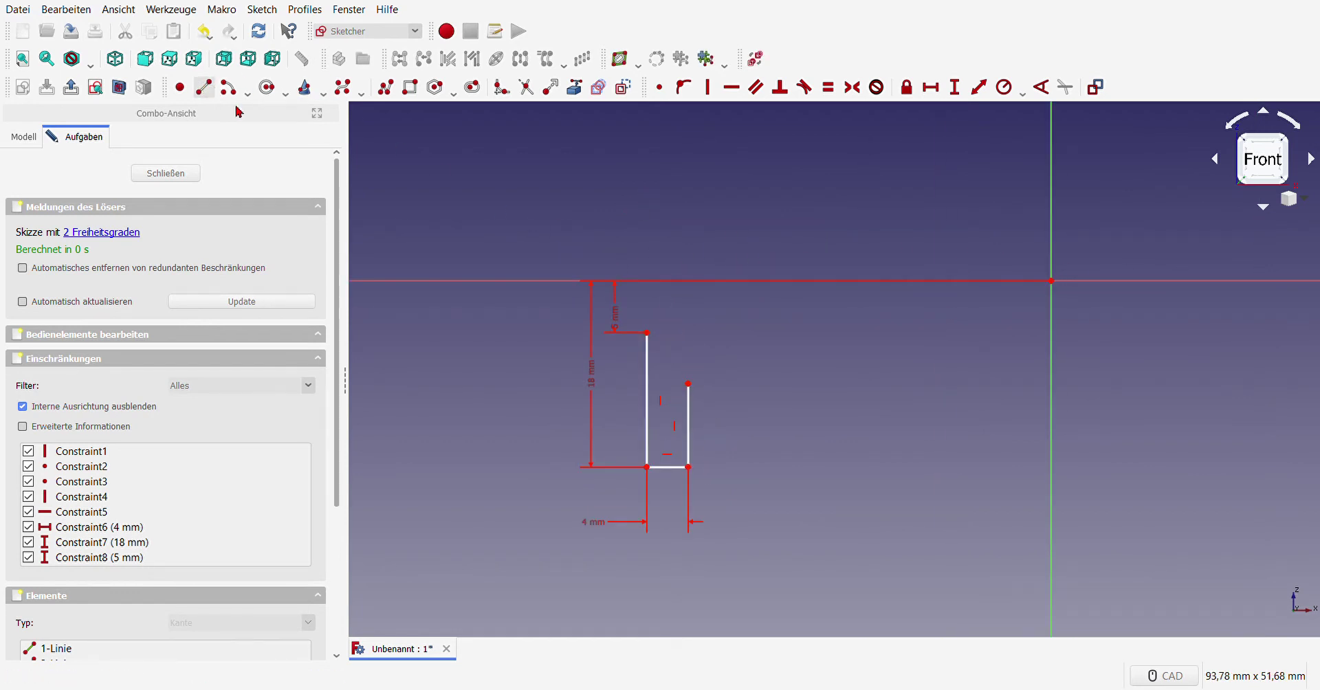
click(658, 327)
click(703, 327)
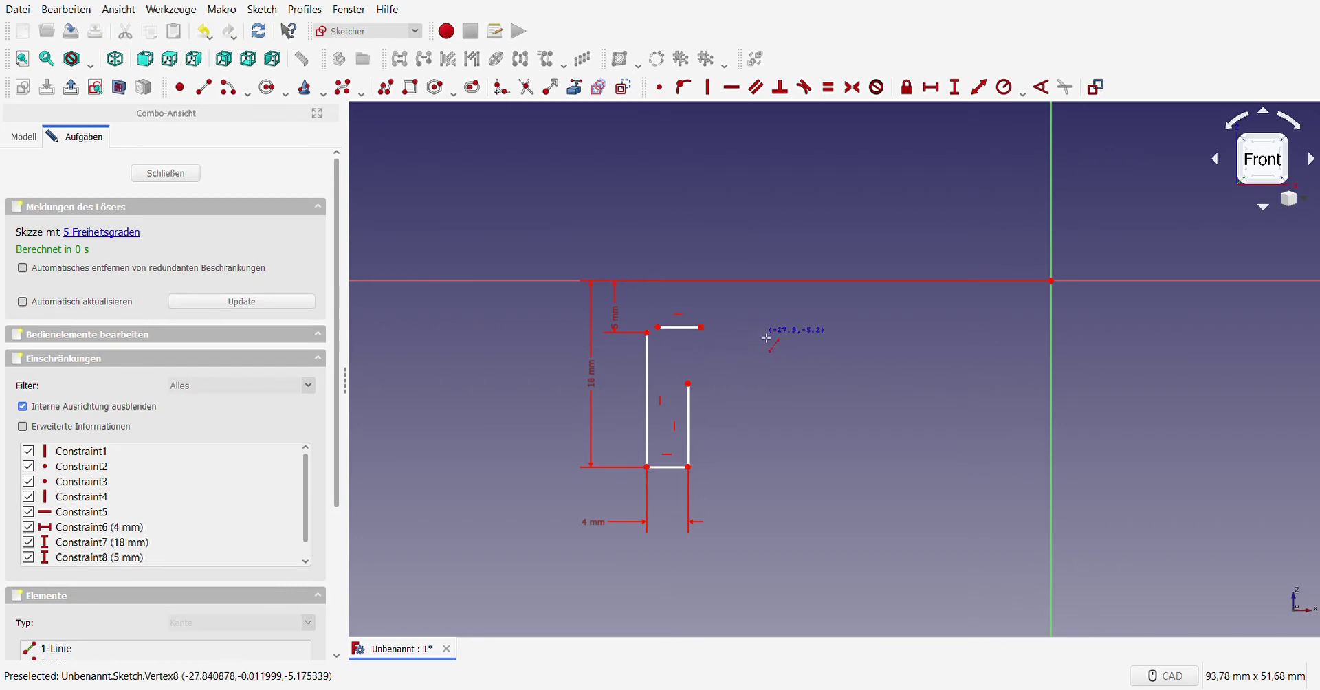
click(647, 333)
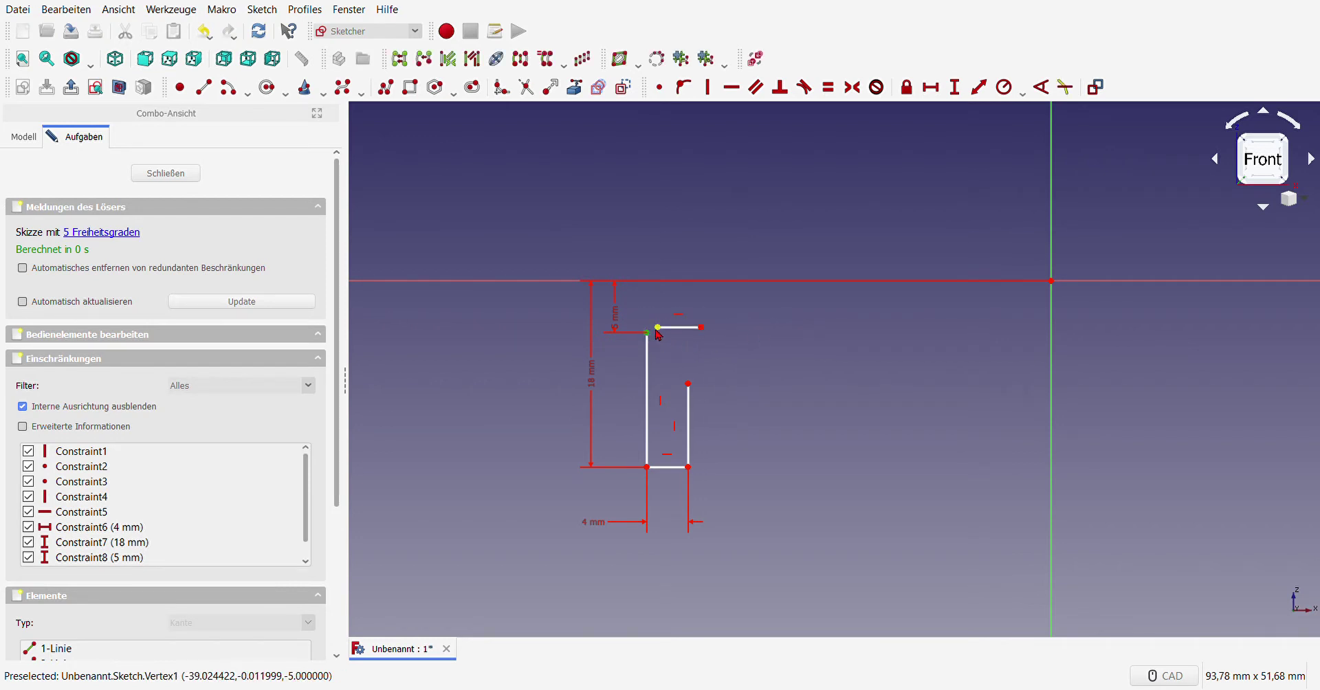
click(658, 327)
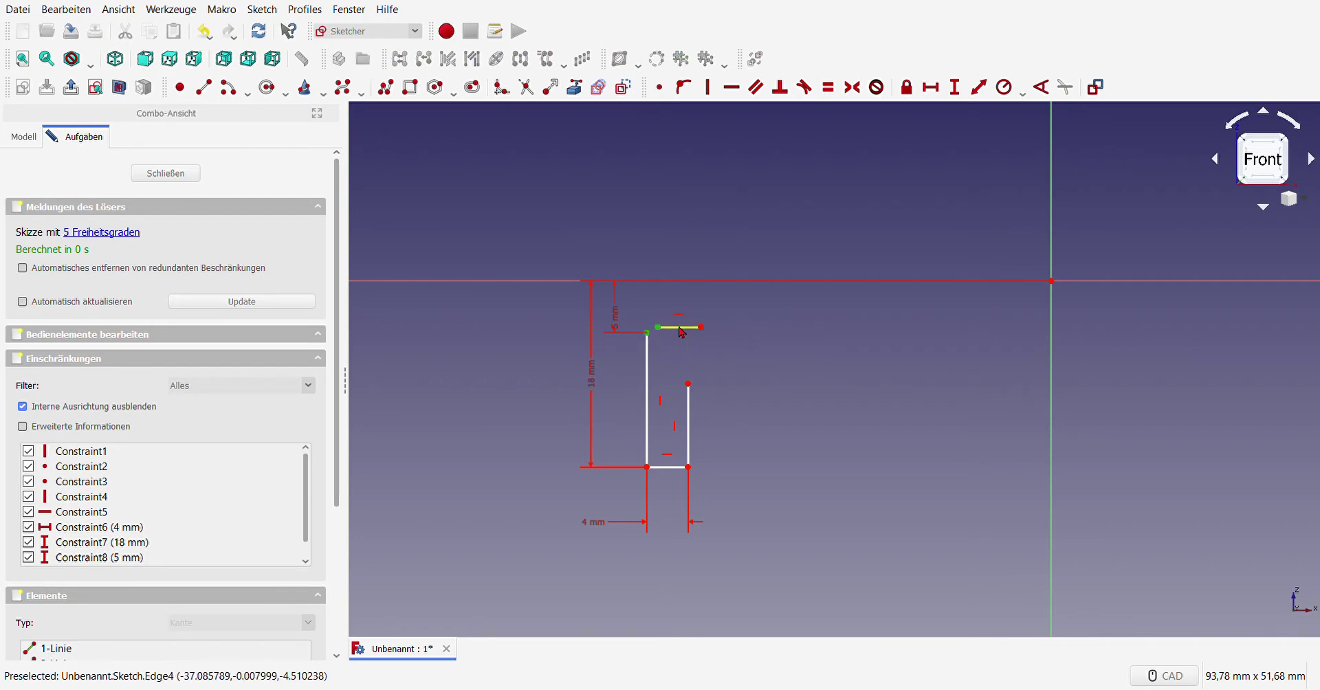
click(682, 88)
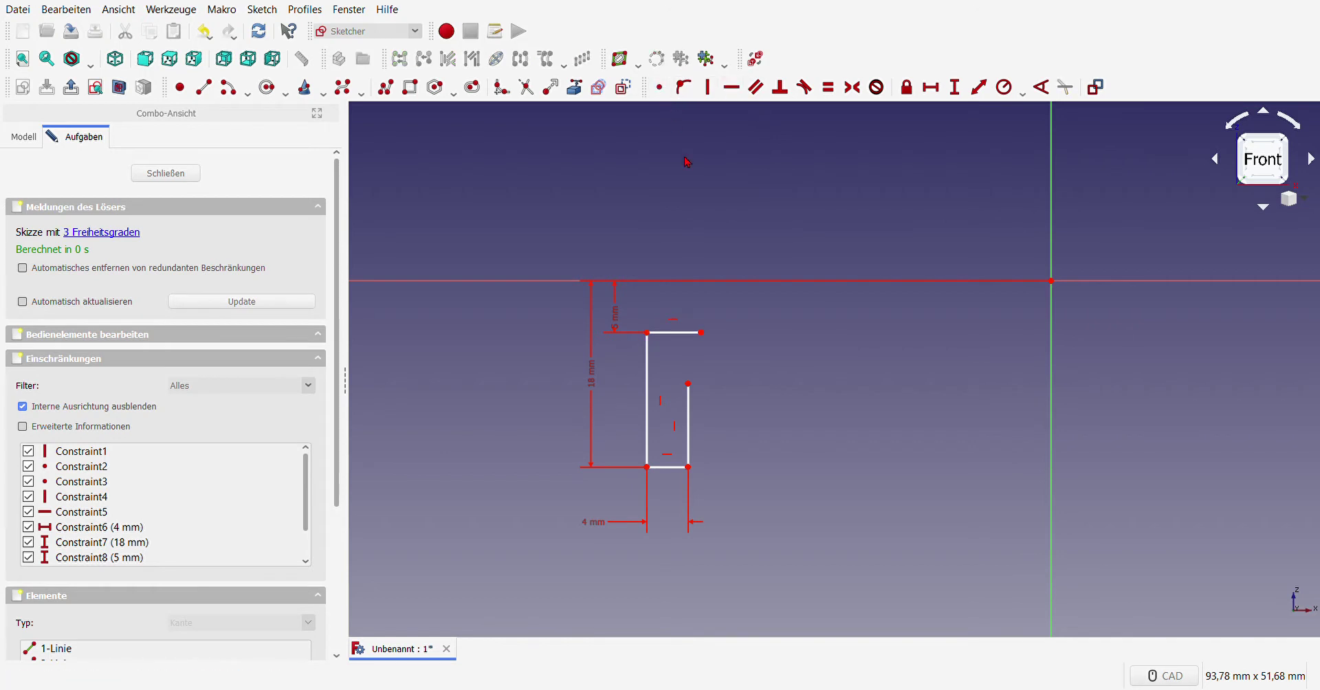
Step: Give the short top line a 5 mm horizontal length dimension
click(682, 333)
click(932, 88)
scroll(682, 363, up, 2)
scroll(768, 379, up, 2)
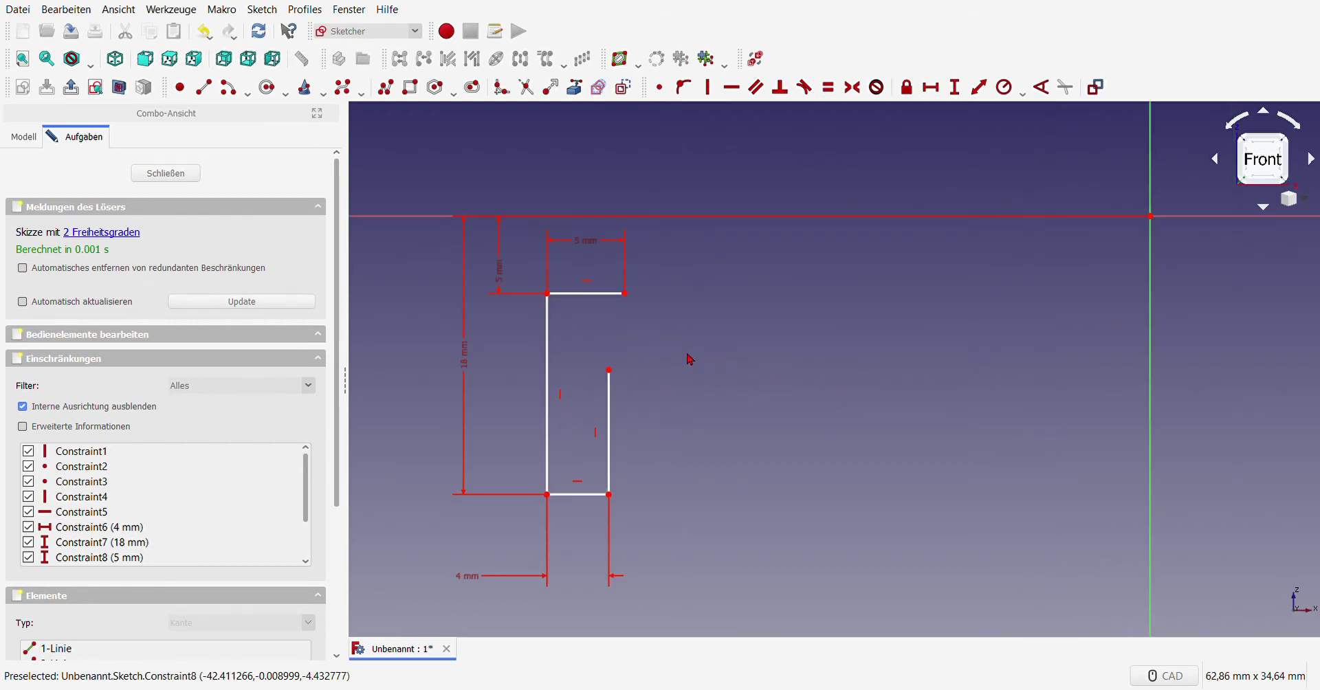
scroll(690, 358, down, 2)
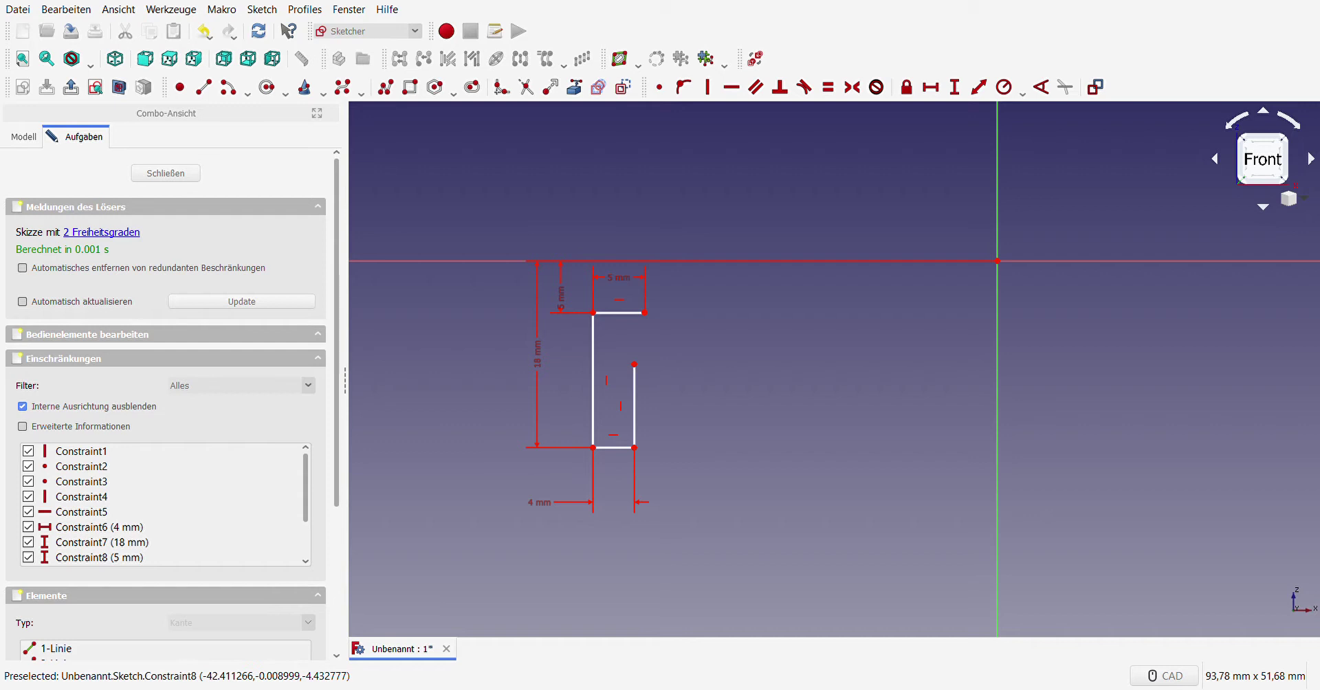
scroll(598, 401, down, 3)
Step: Draw two long shallow arcs rightward from the profile's top and inner corners
scroll(598, 400, up, 2)
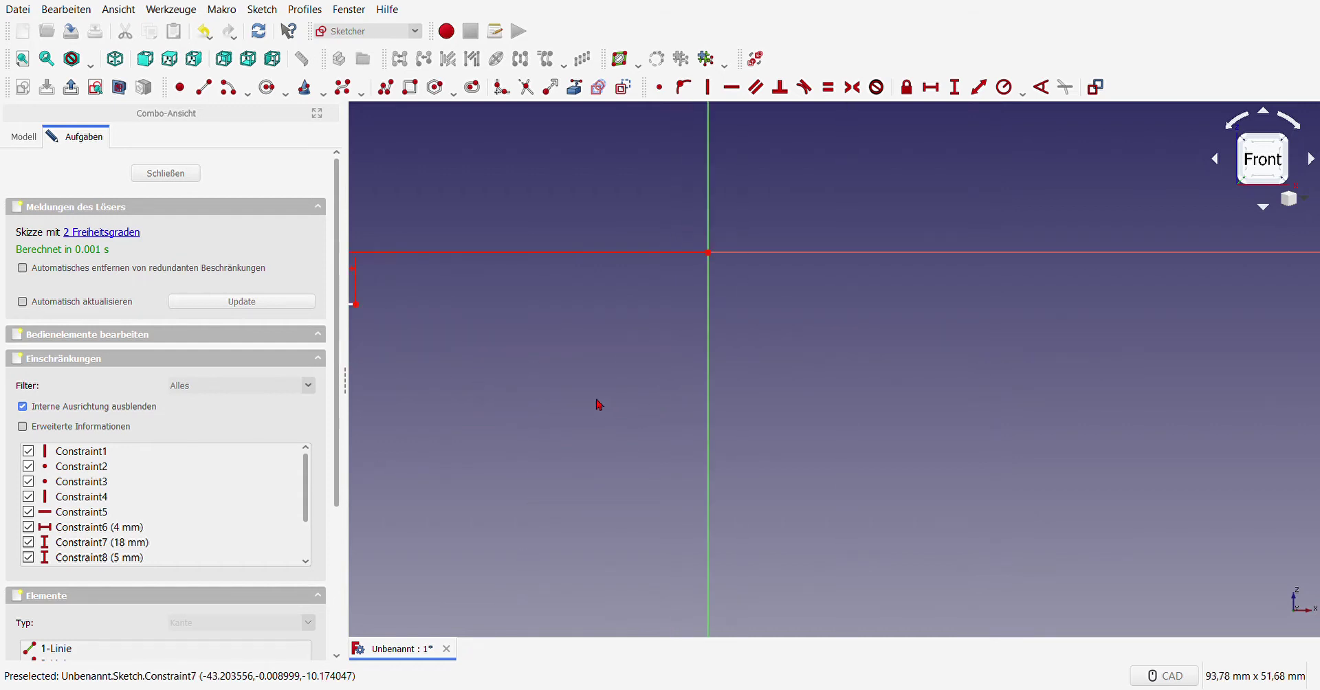
scroll(604, 376, down, 1)
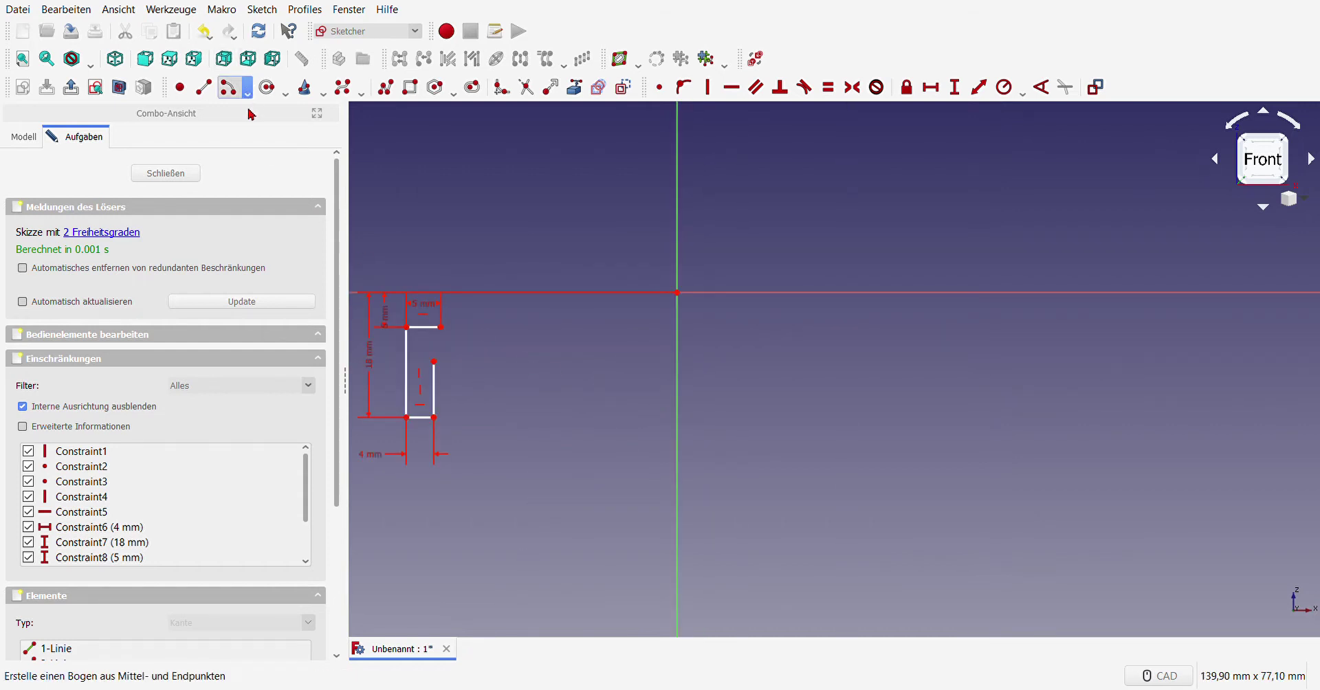
click(441, 328)
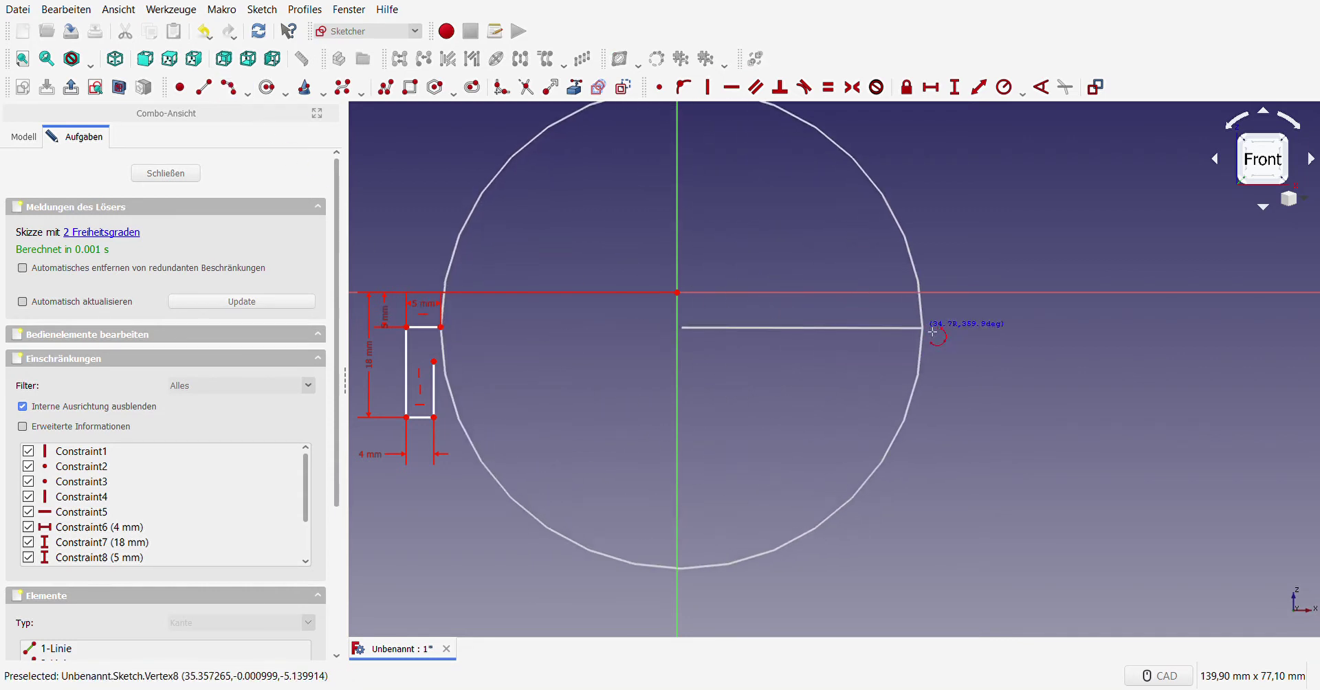
click(953, 331)
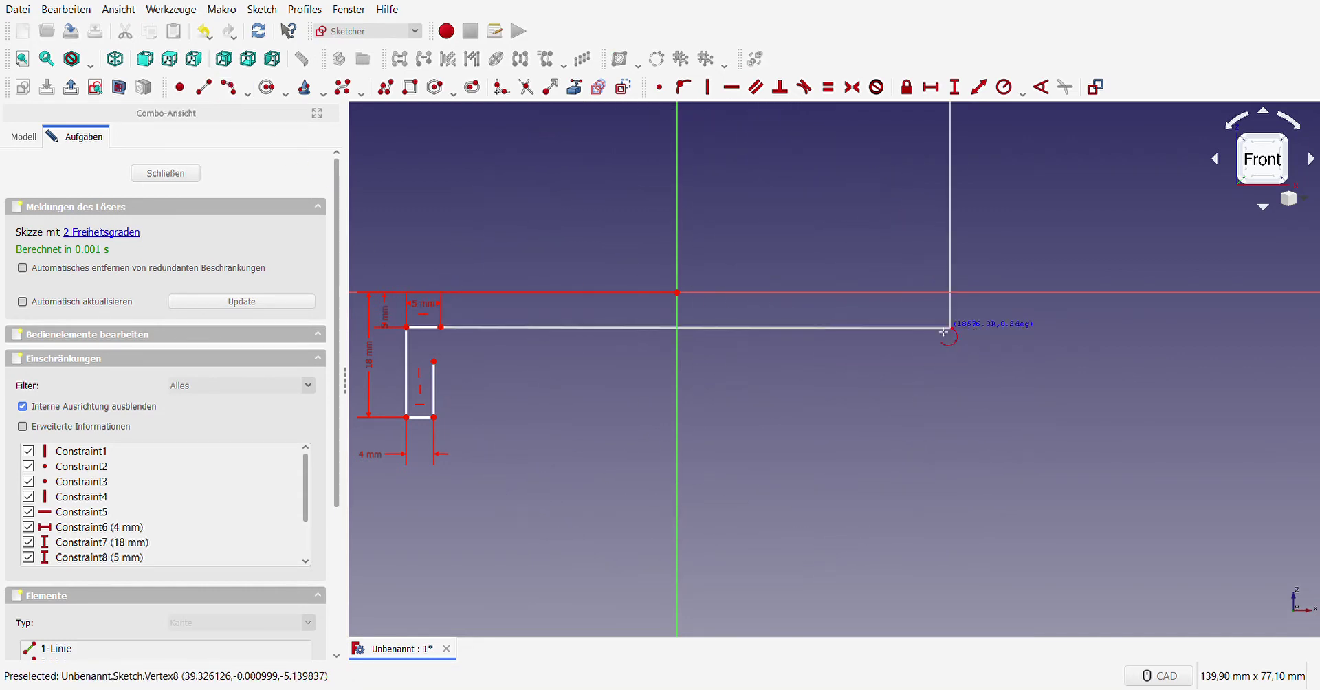
click(877, 349)
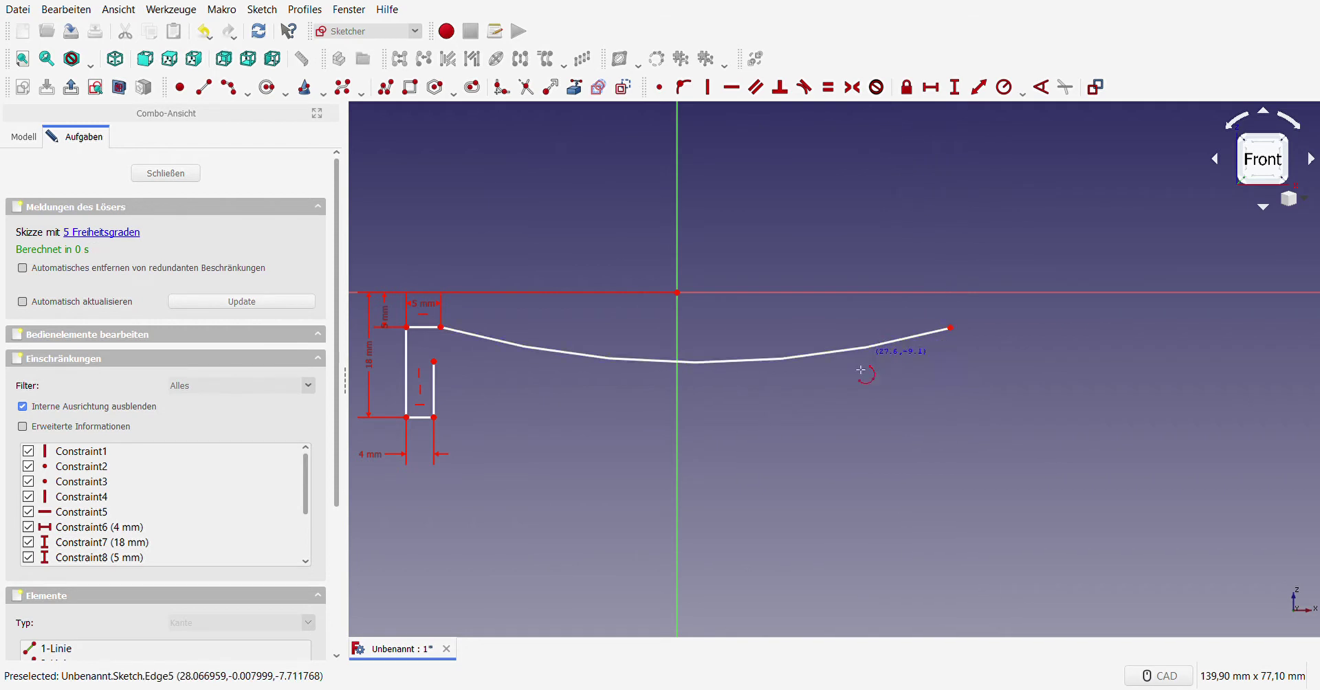
click(434, 363)
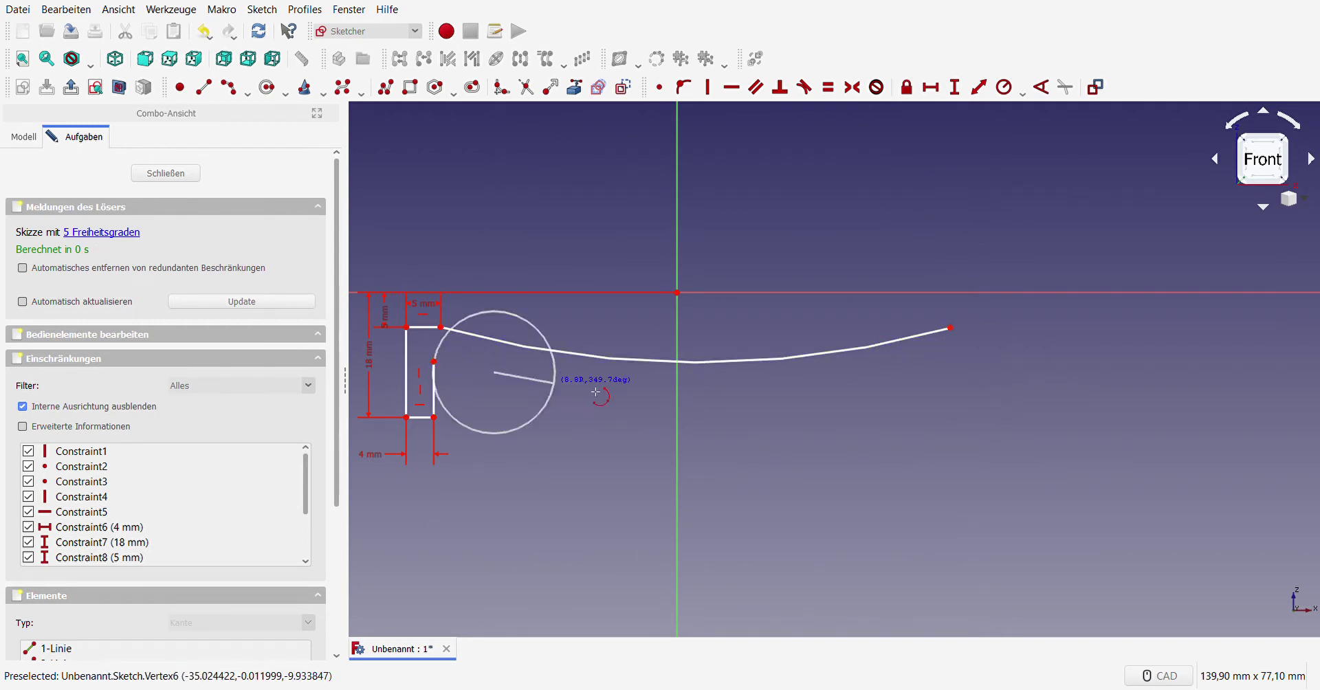
click(957, 358)
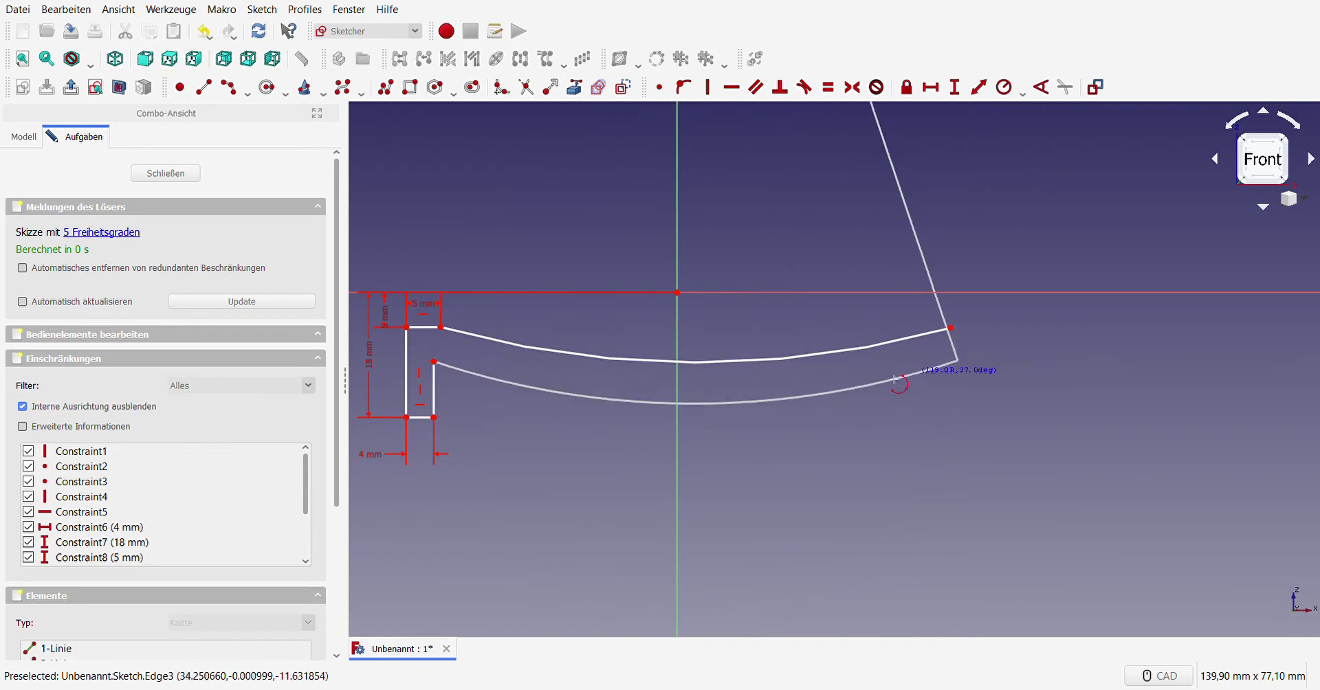
click(894, 380)
Step: Add a radius constraint to the upper arc
scroll(679, 455, down, 5)
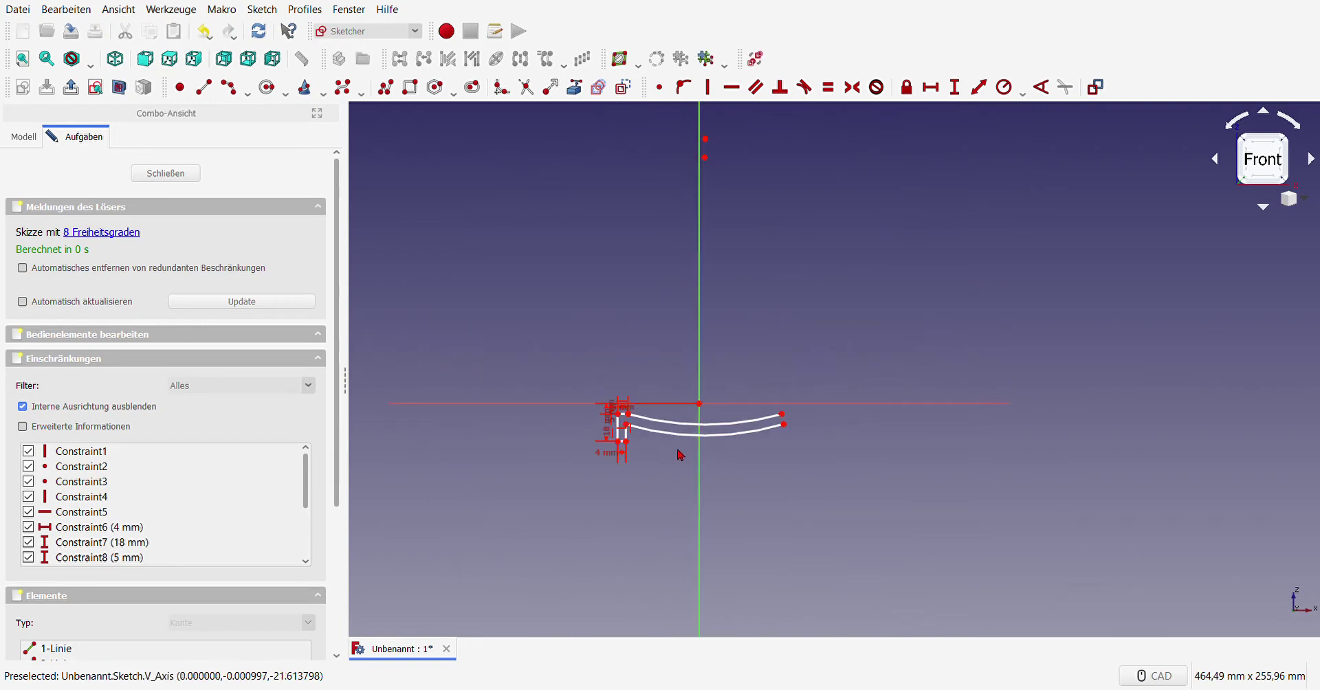
scroll(679, 455, up, 5)
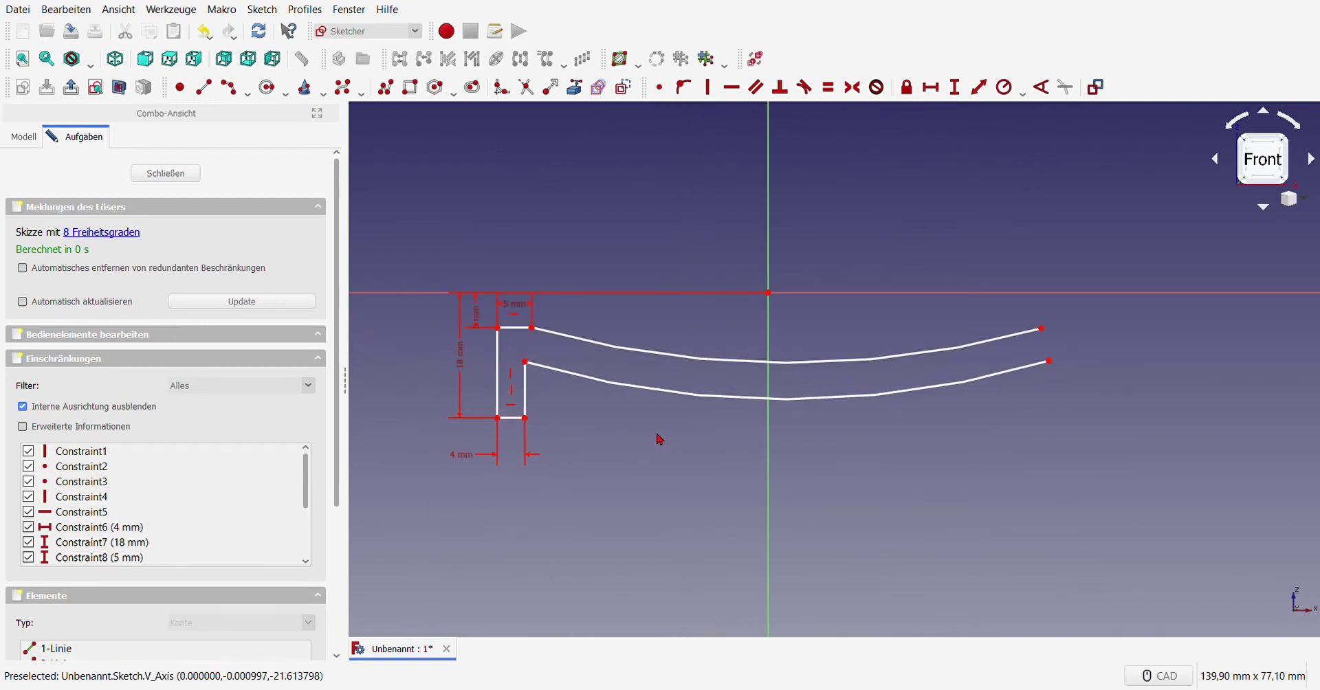
click(681, 362)
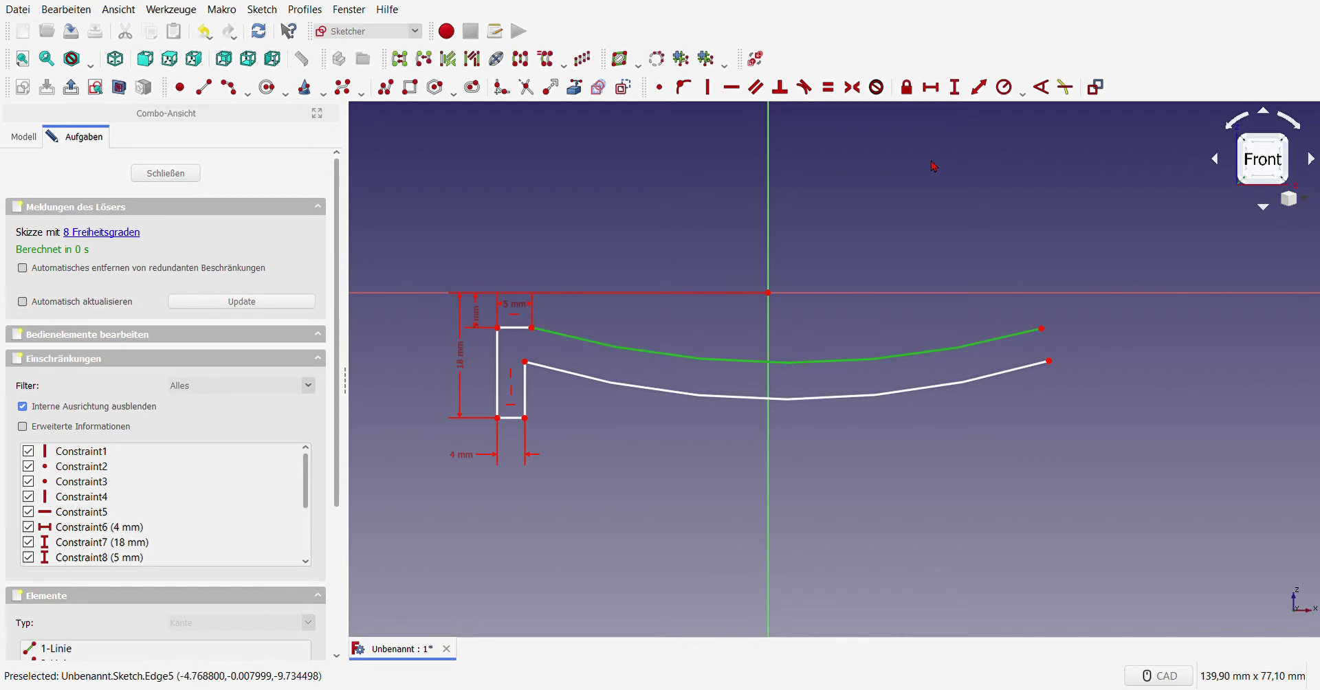
click(1004, 87)
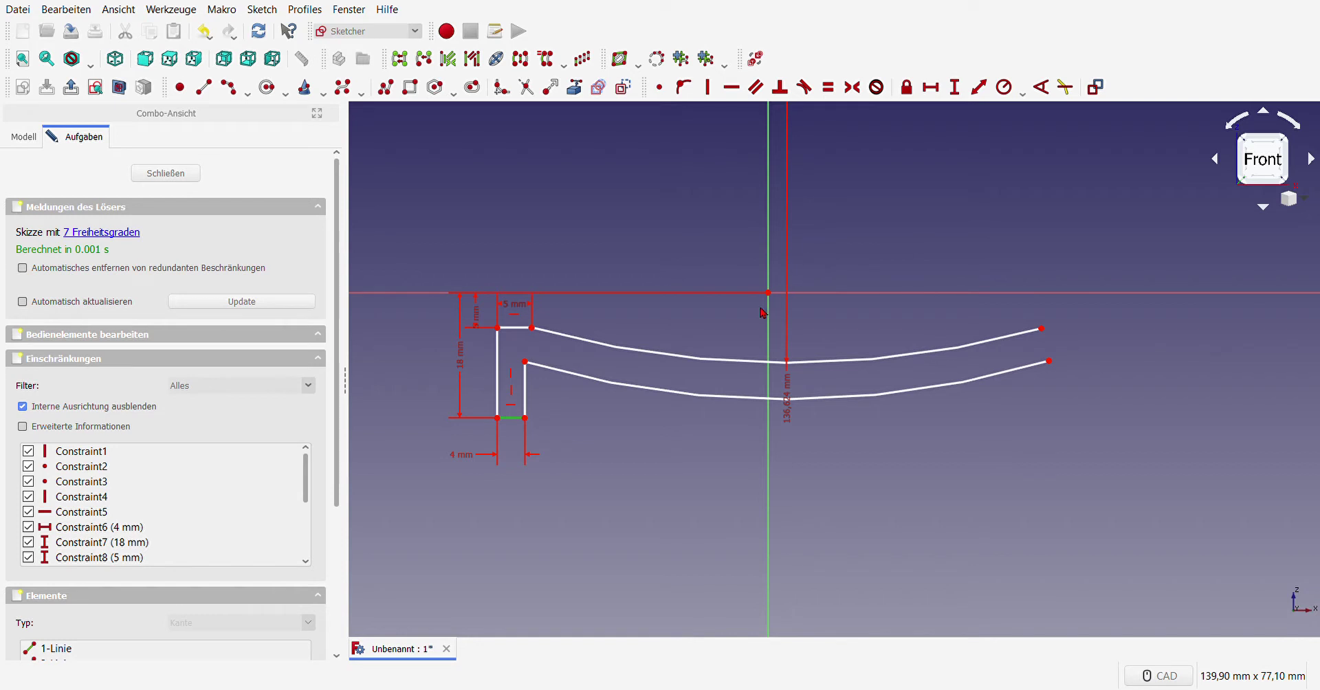
Step: Set the upper arc's radius to 33 mm and drag its right endpoint into place
key(Return)
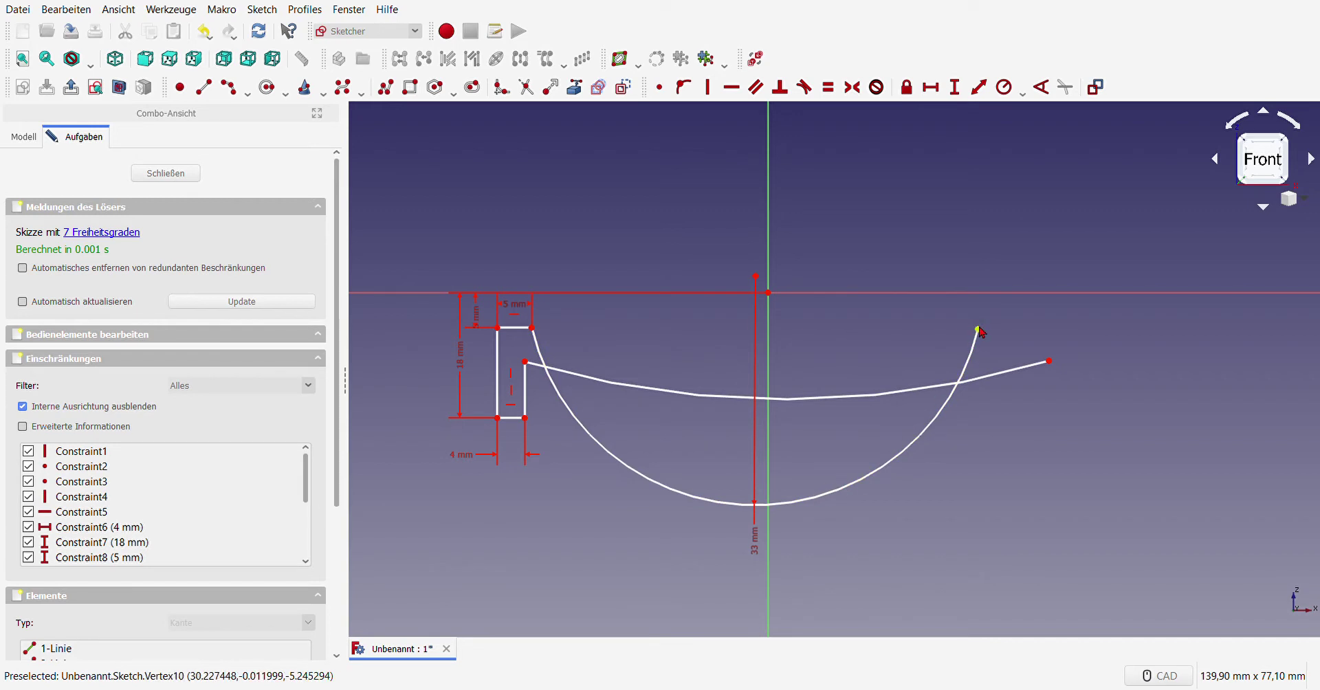
drag(984, 333, 994, 329)
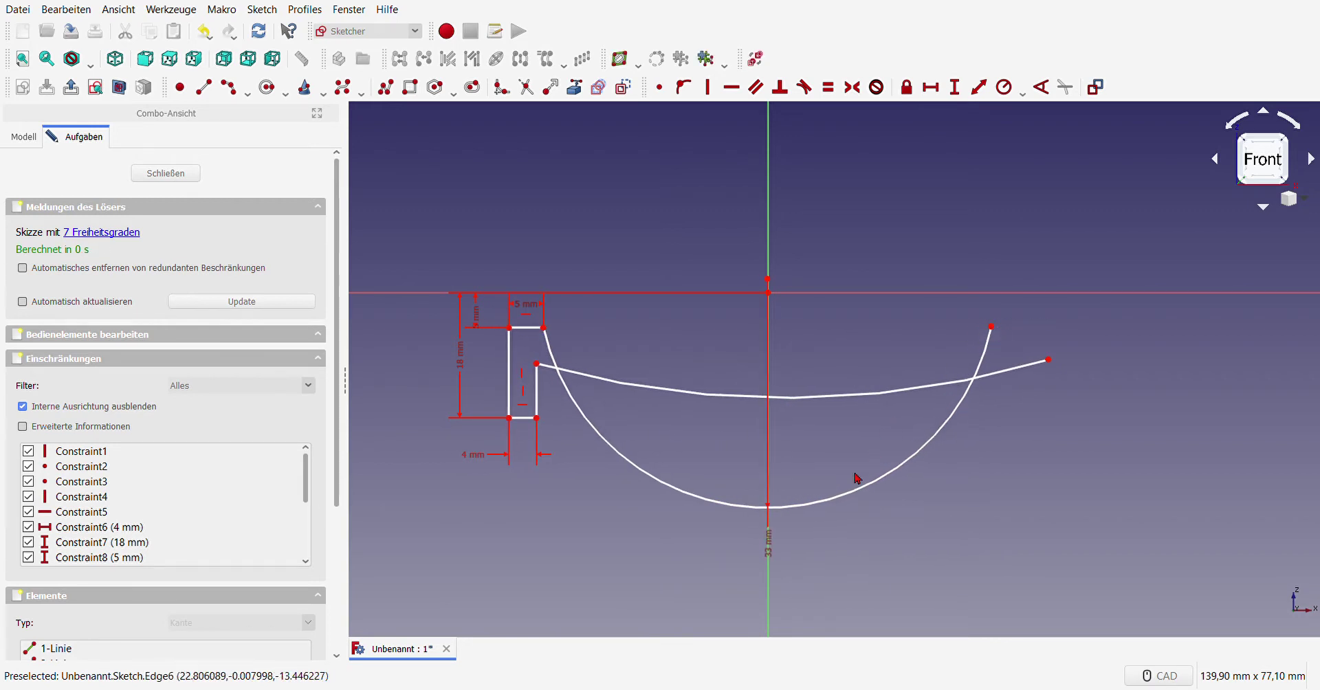
drag(789, 513, 796, 376)
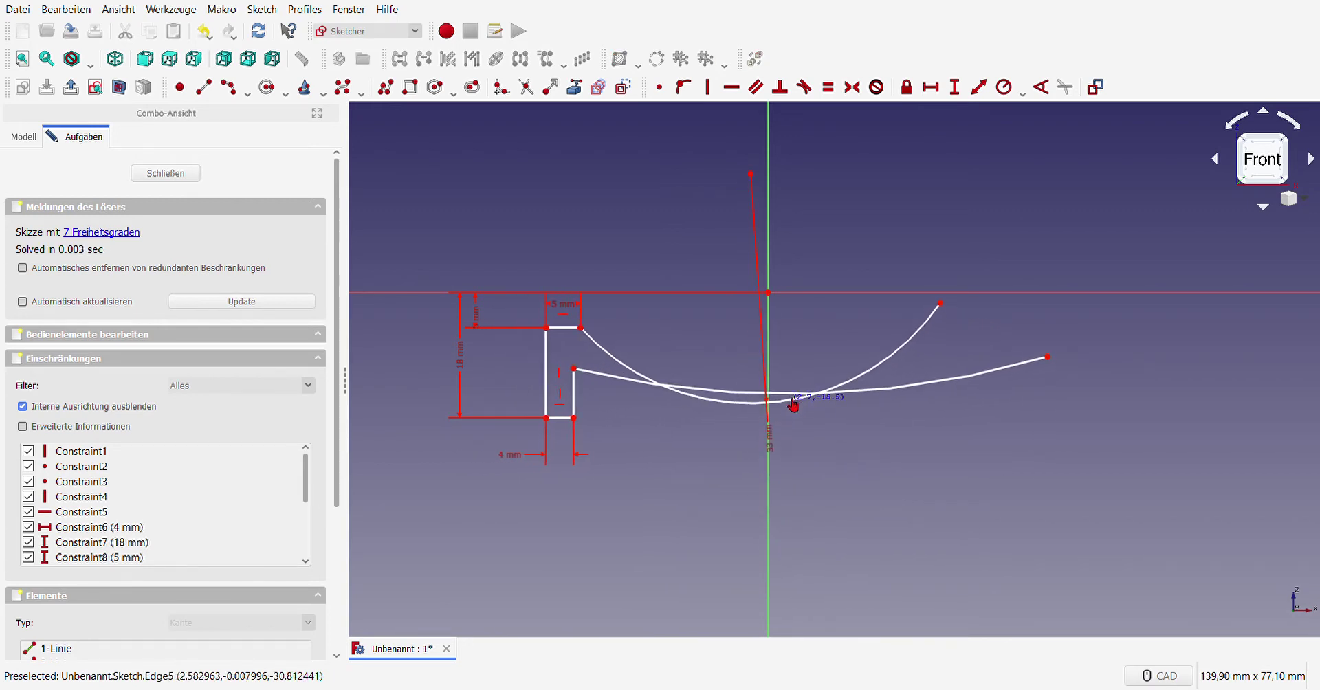
mouse_move(796, 376)
mouse_down()
mouse_move(879, 236)
mouse_move(966, 340)
mouse_up()
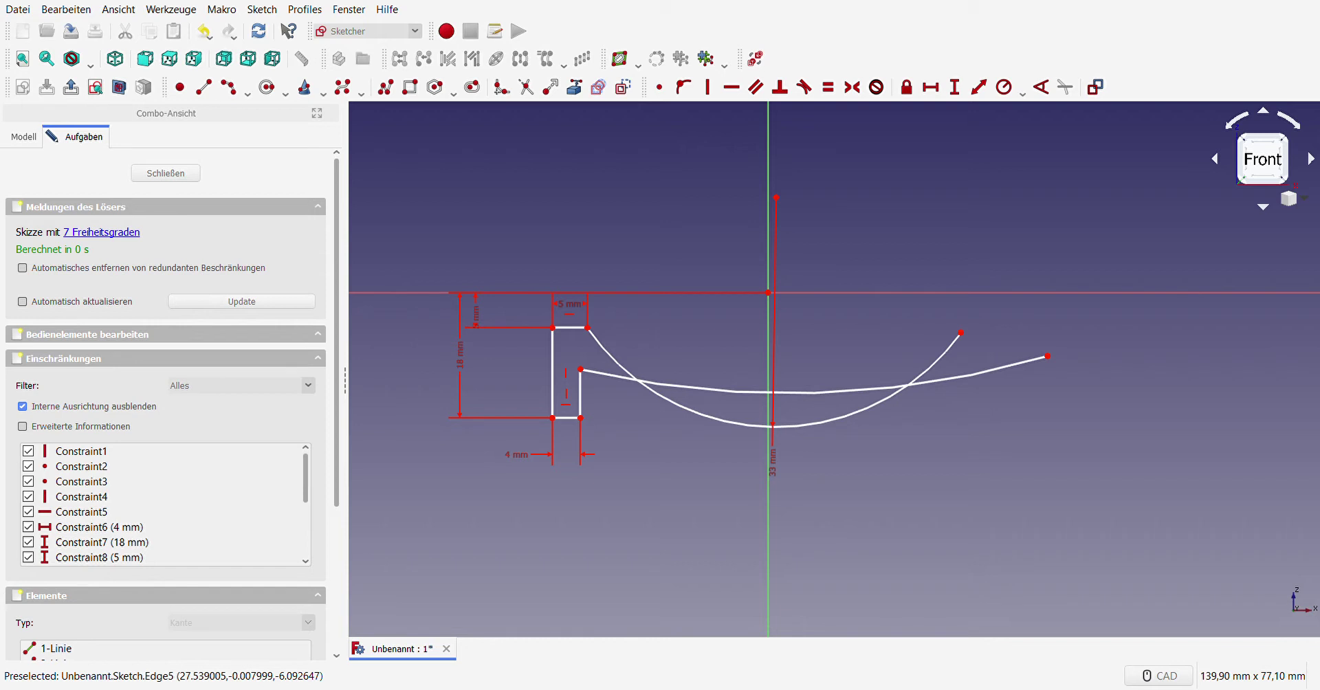
Step: Give the lower arc a 36 mm radius, drag it beneath the upper arc, and select the flange profile
click(609, 376)
click(1004, 88)
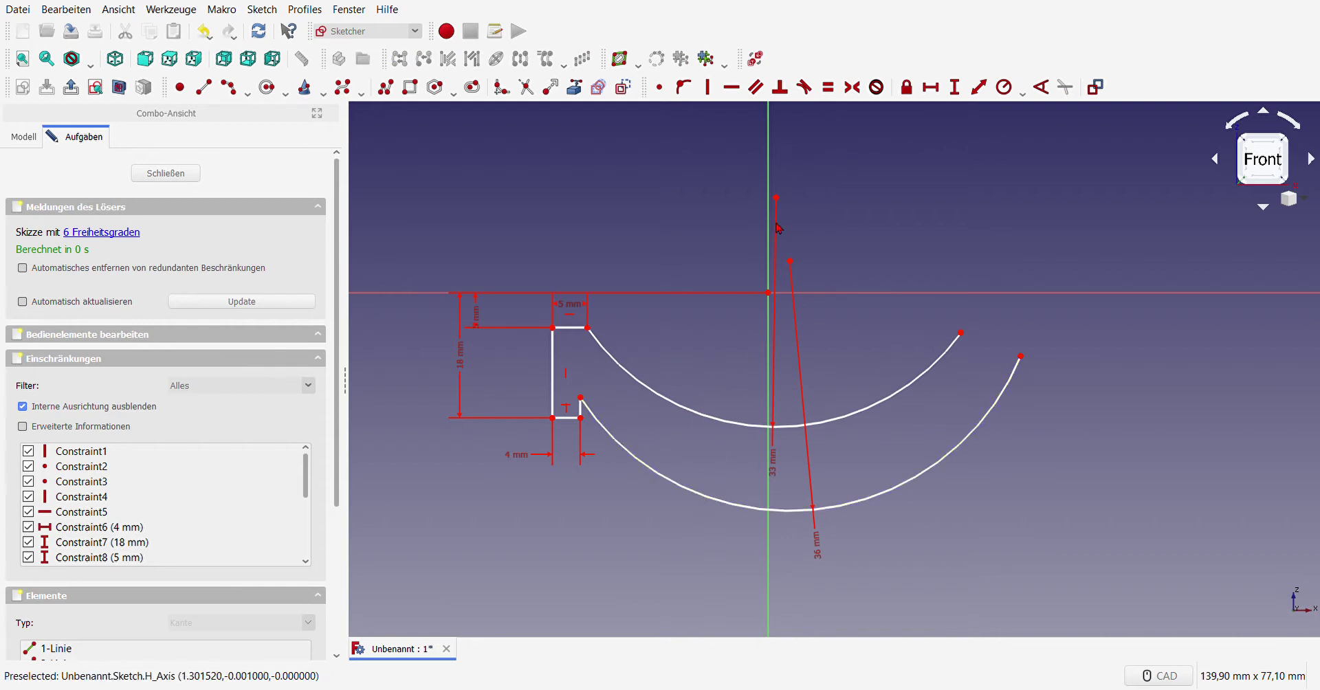
drag(756, 184, 838, 273)
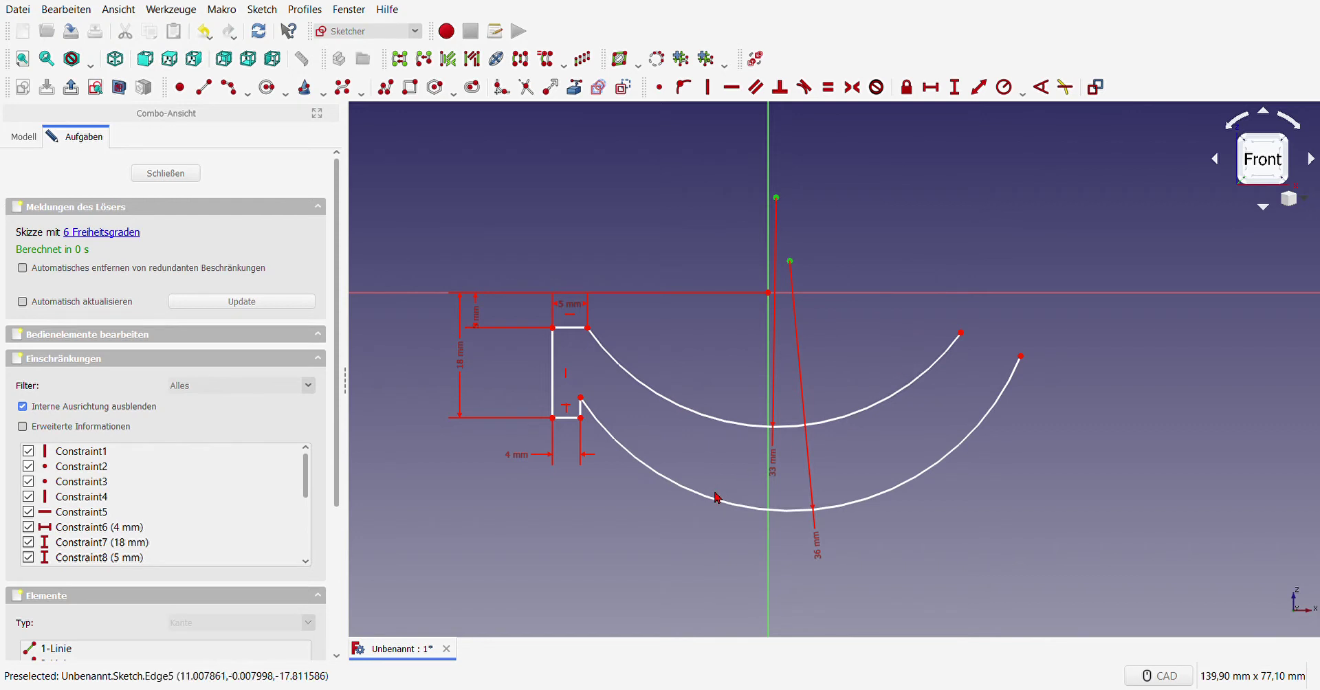
drag(710, 499, 699, 475)
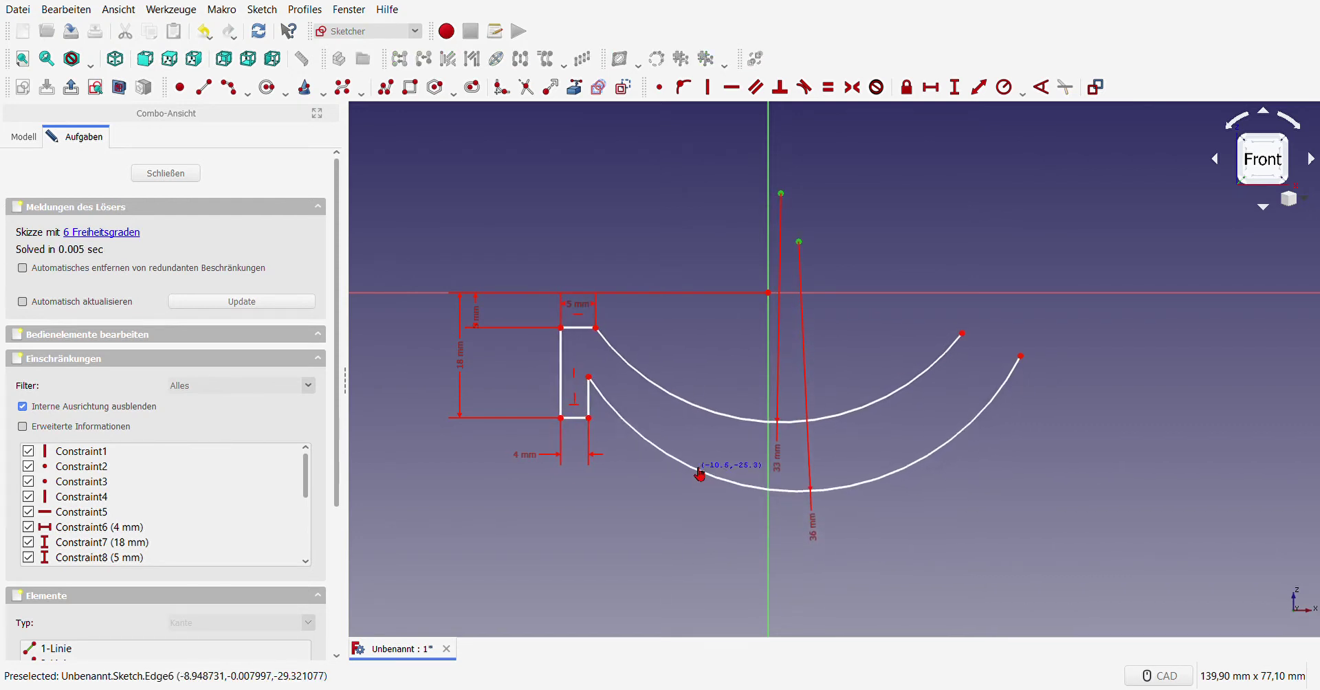
drag(700, 474, 683, 454)
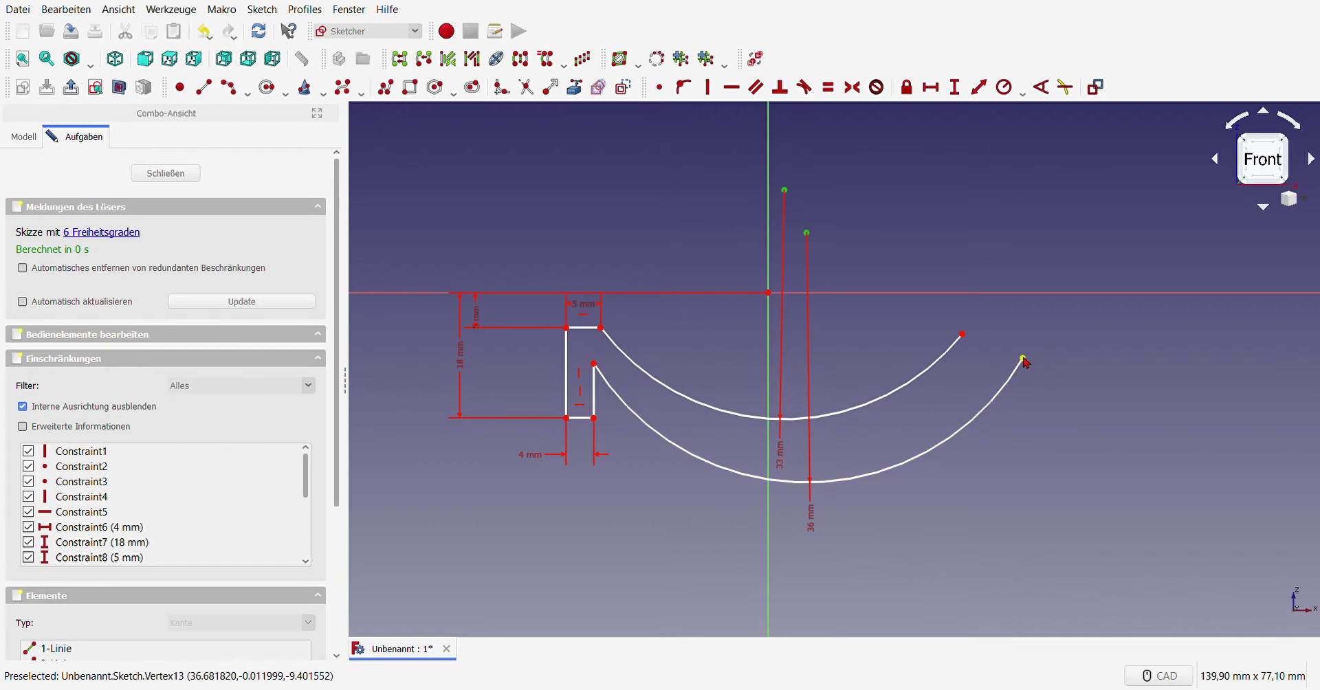
drag(1022, 358, 959, 392)
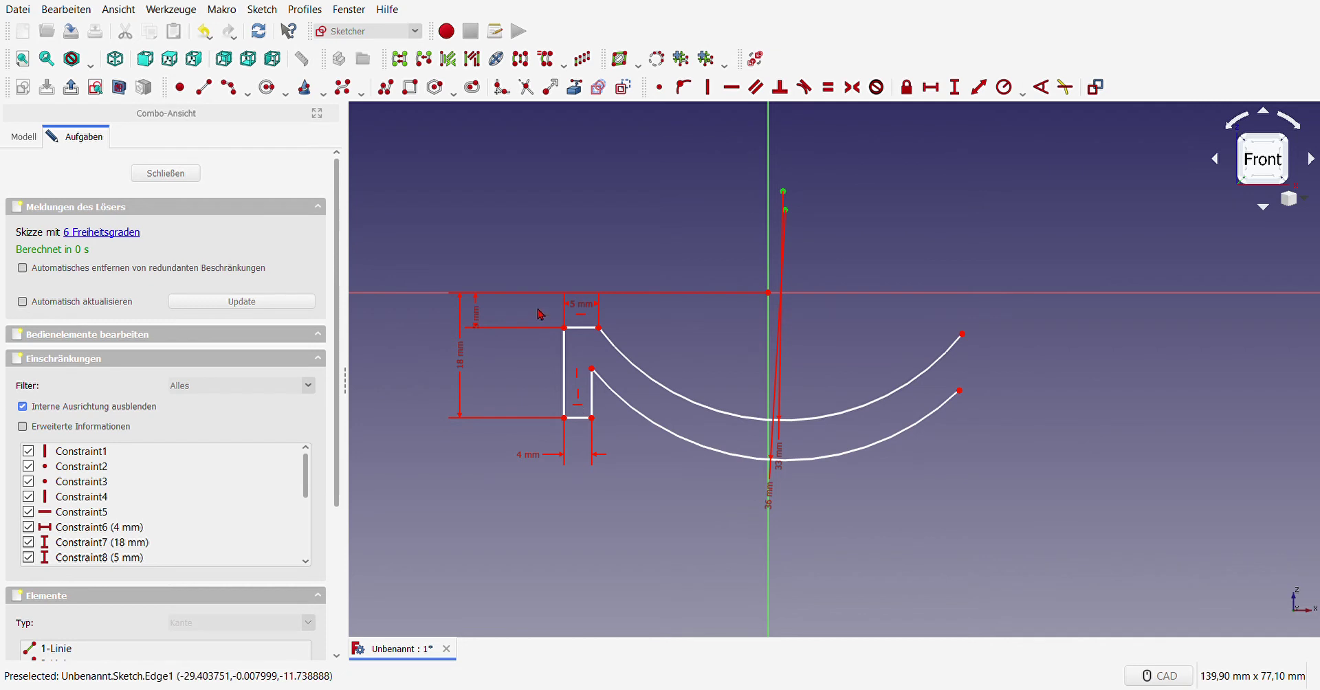
drag(534, 306, 664, 471)
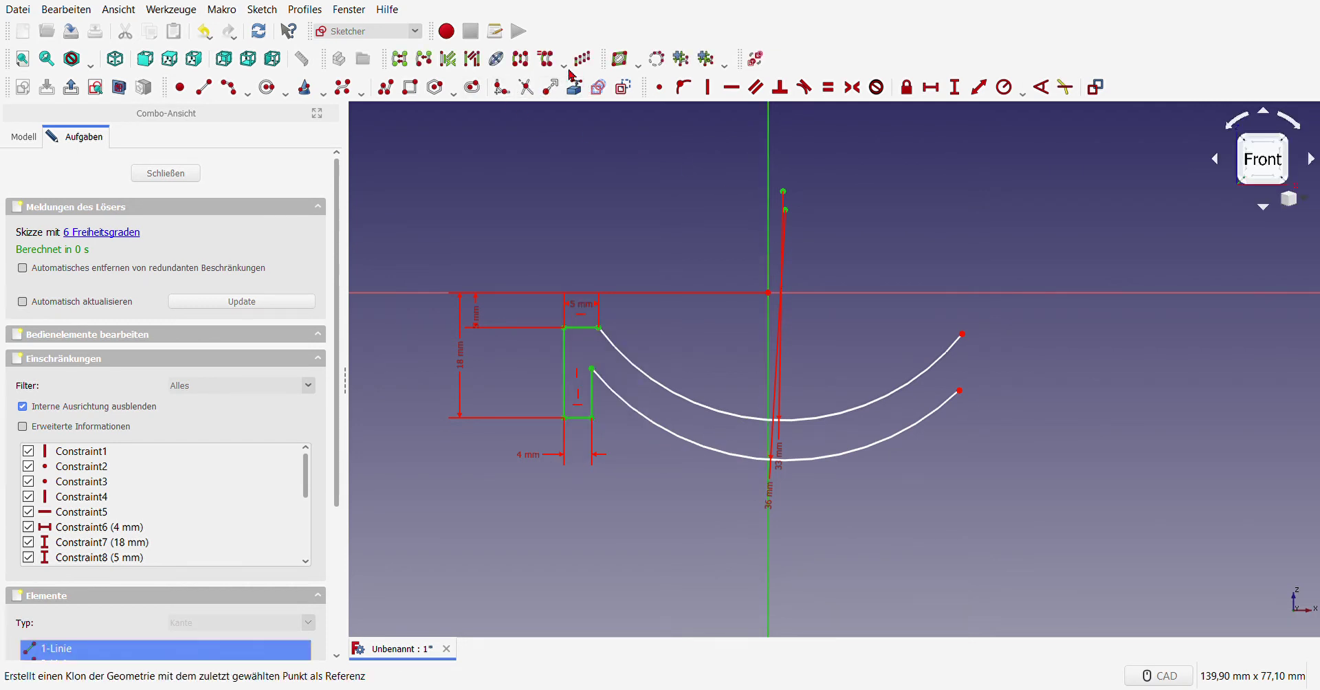
Step: Mirror the flange profile to the right and join it to both arc ends
click(521, 61)
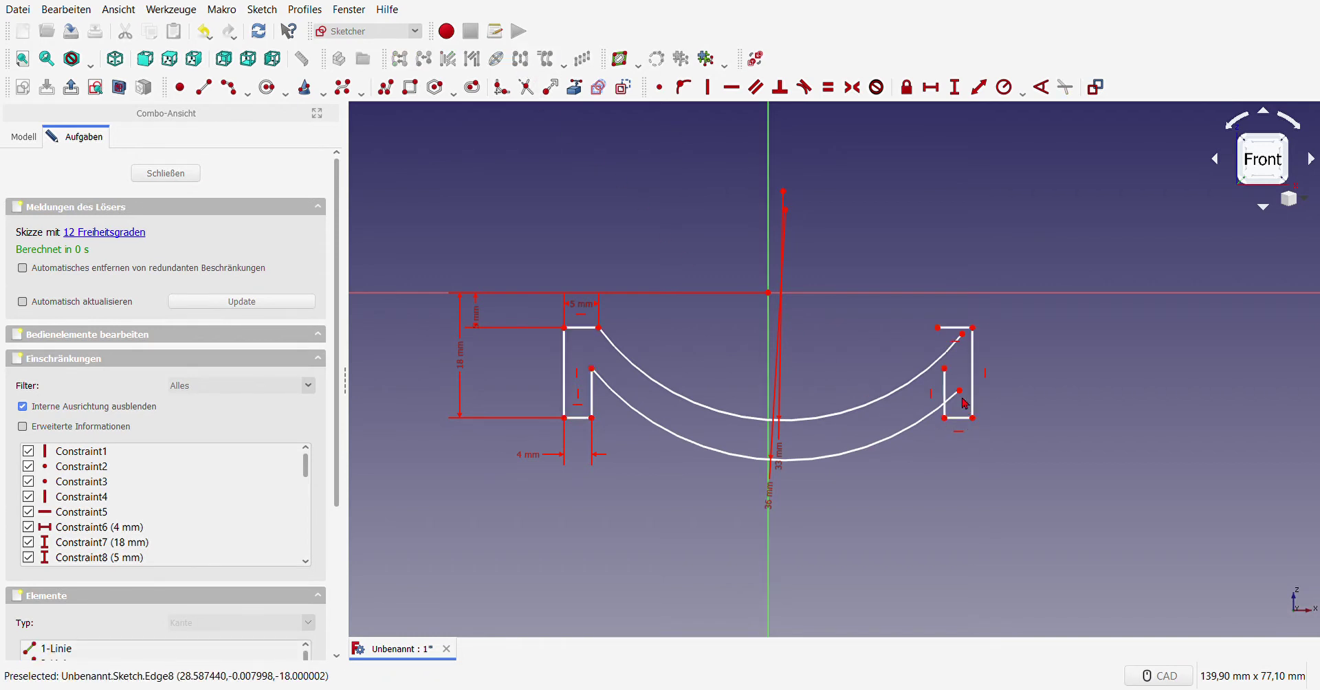
click(944, 368)
click(960, 391)
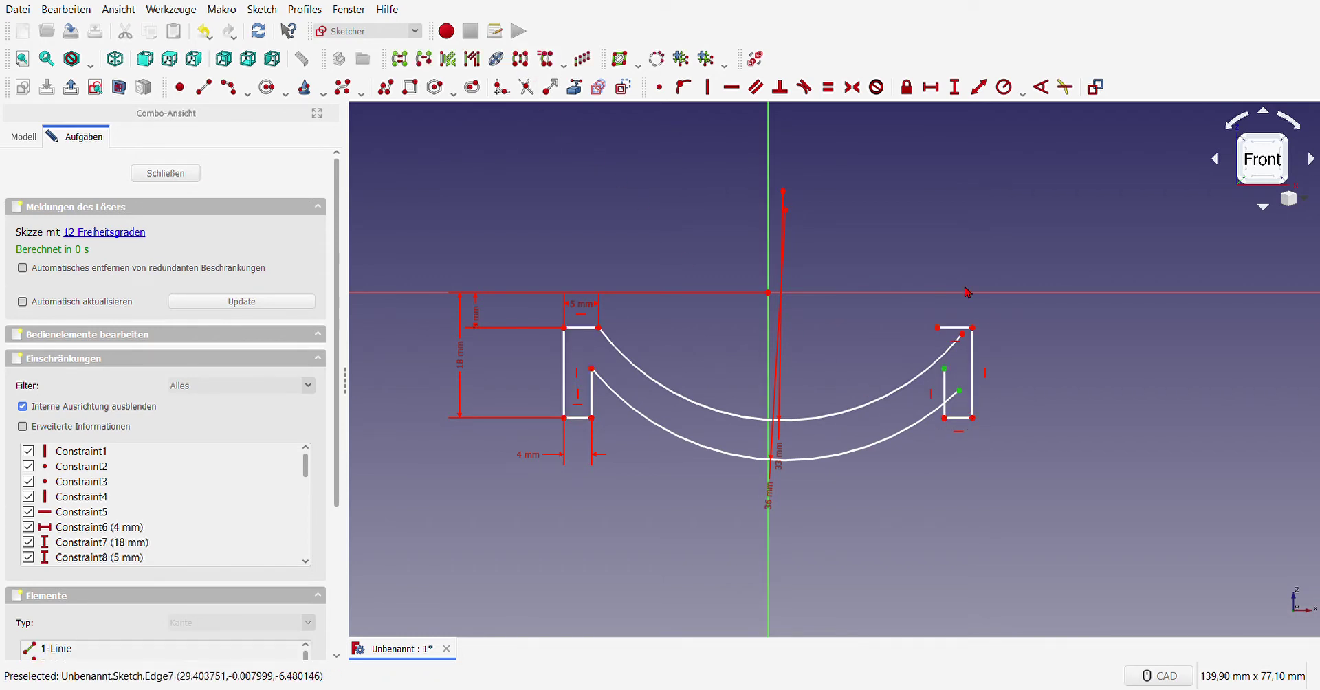
click(658, 87)
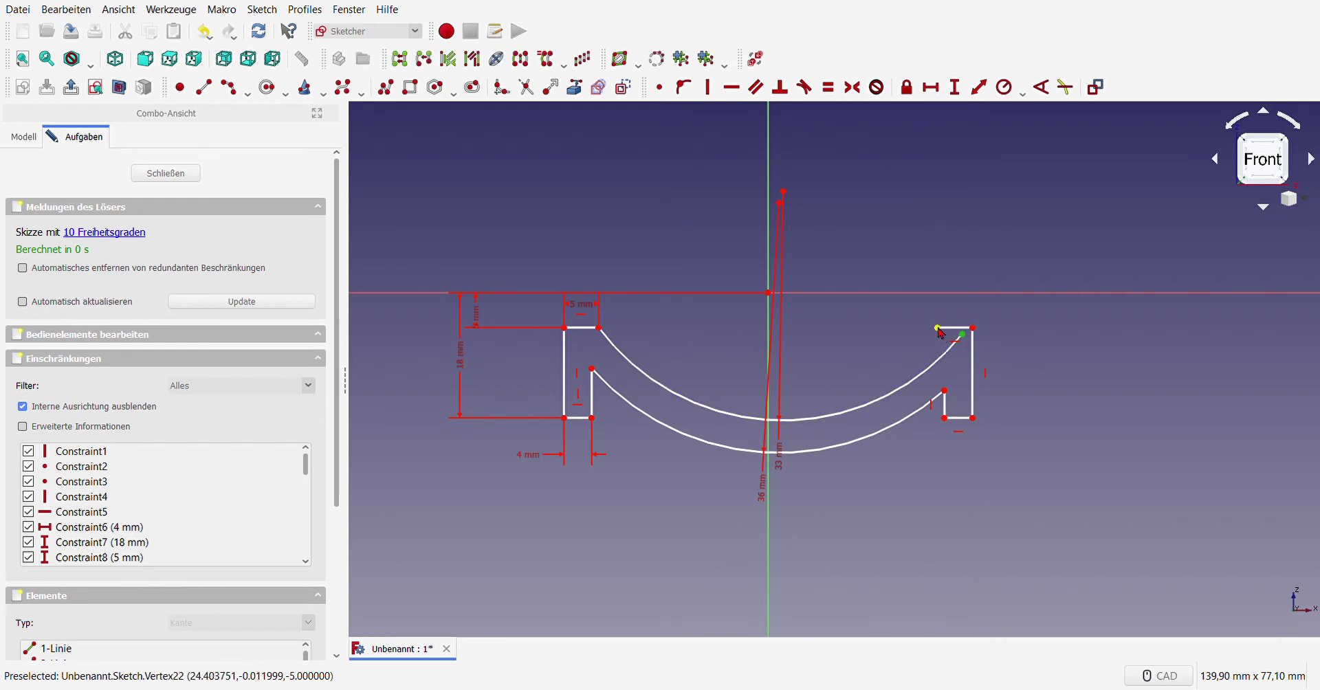
click(937, 328)
click(663, 88)
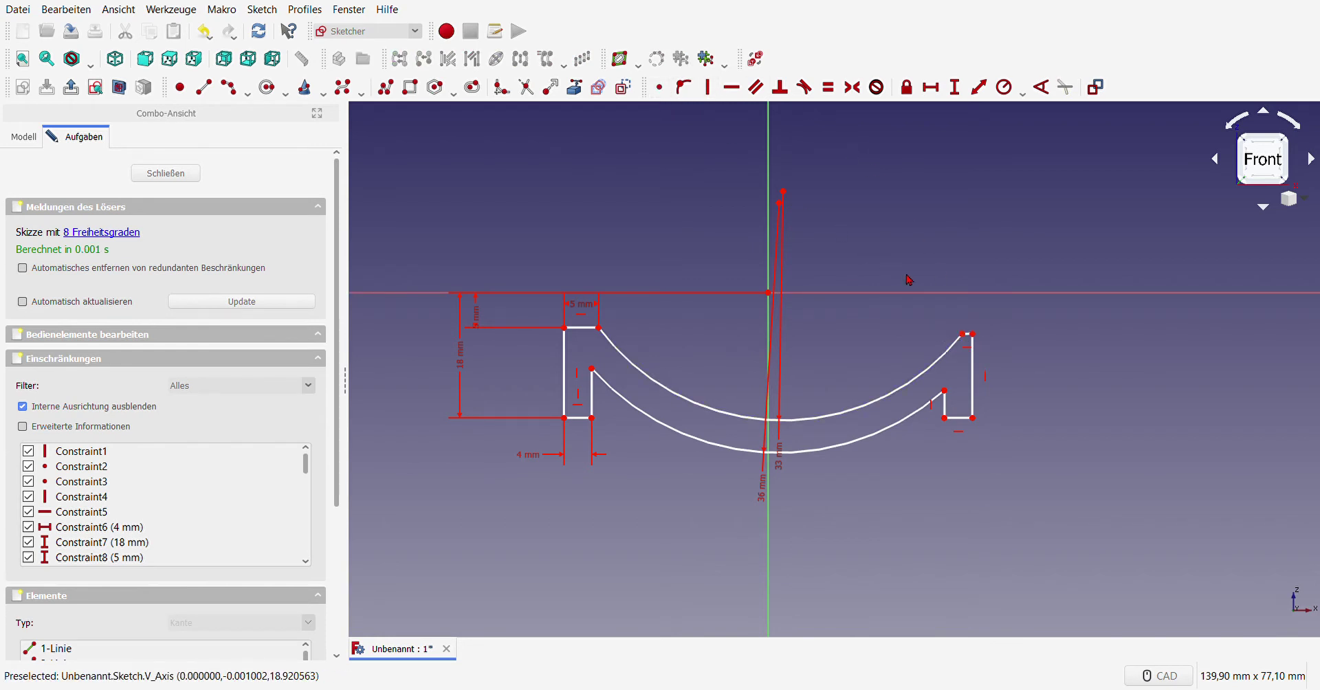
Step: Dimension the right flange's short top edge to 5 mm
scroll(959, 347, up, 4)
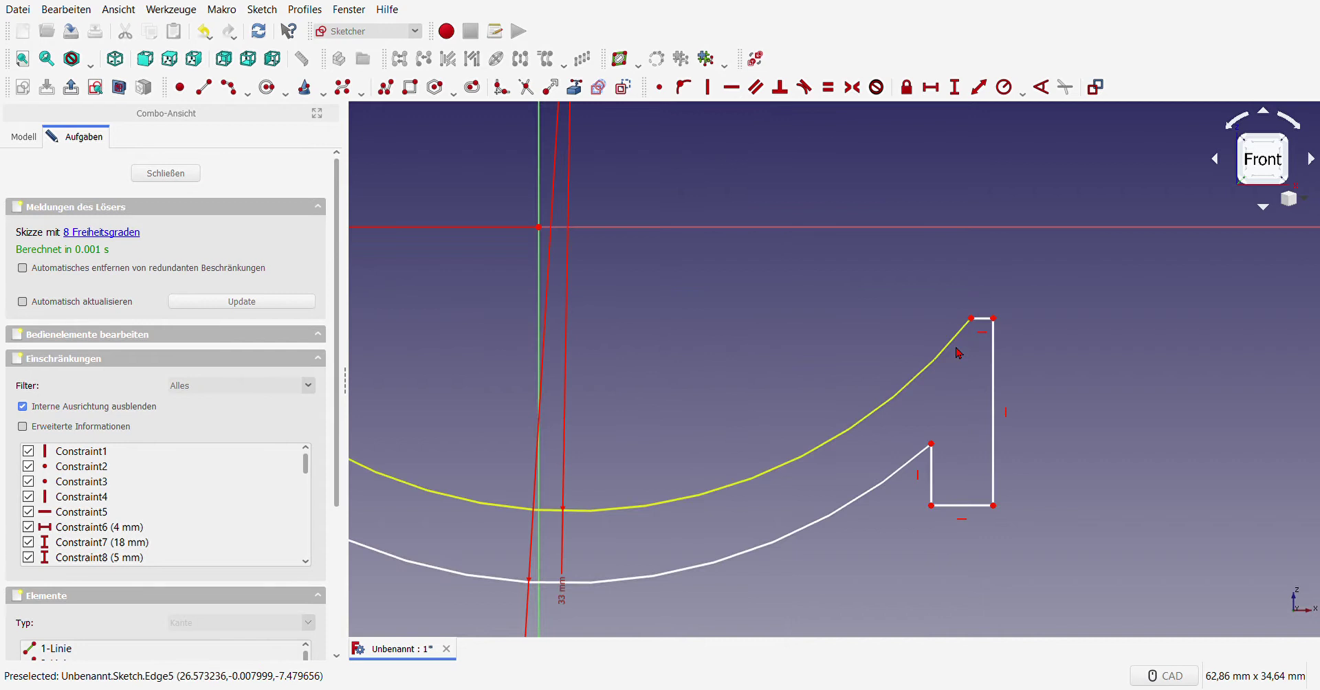
click(982, 319)
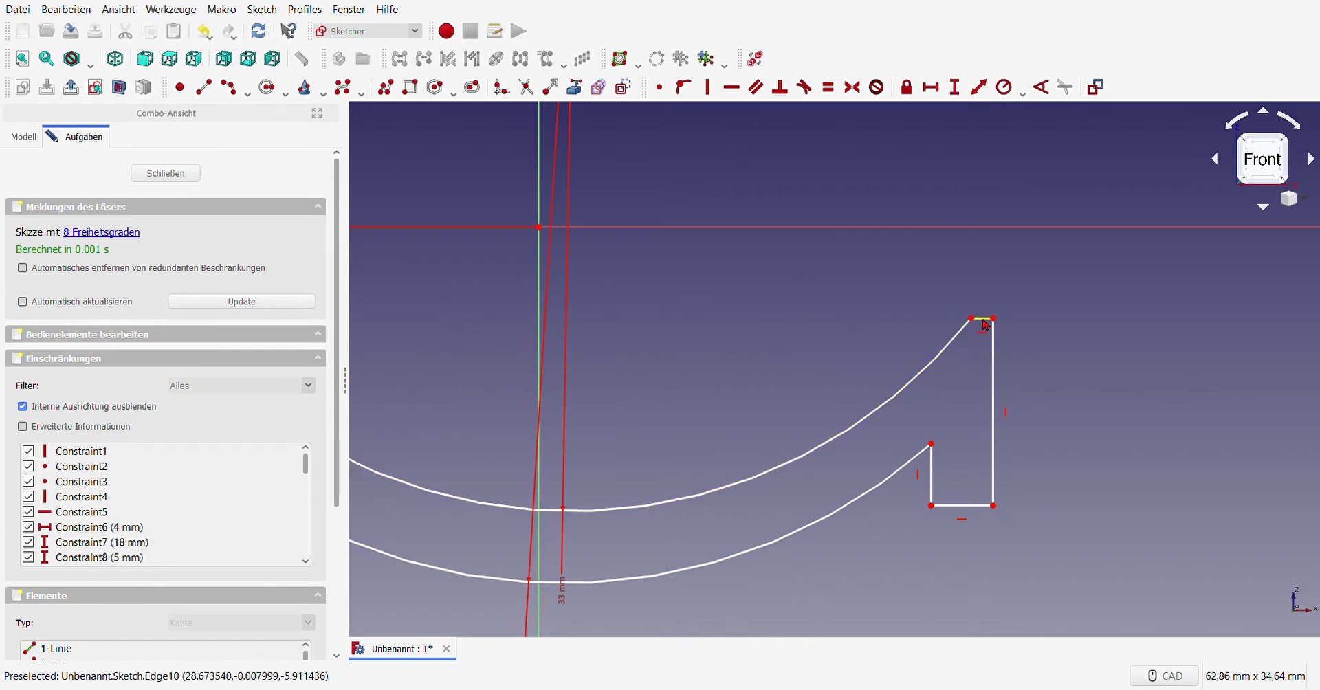
click(930, 87)
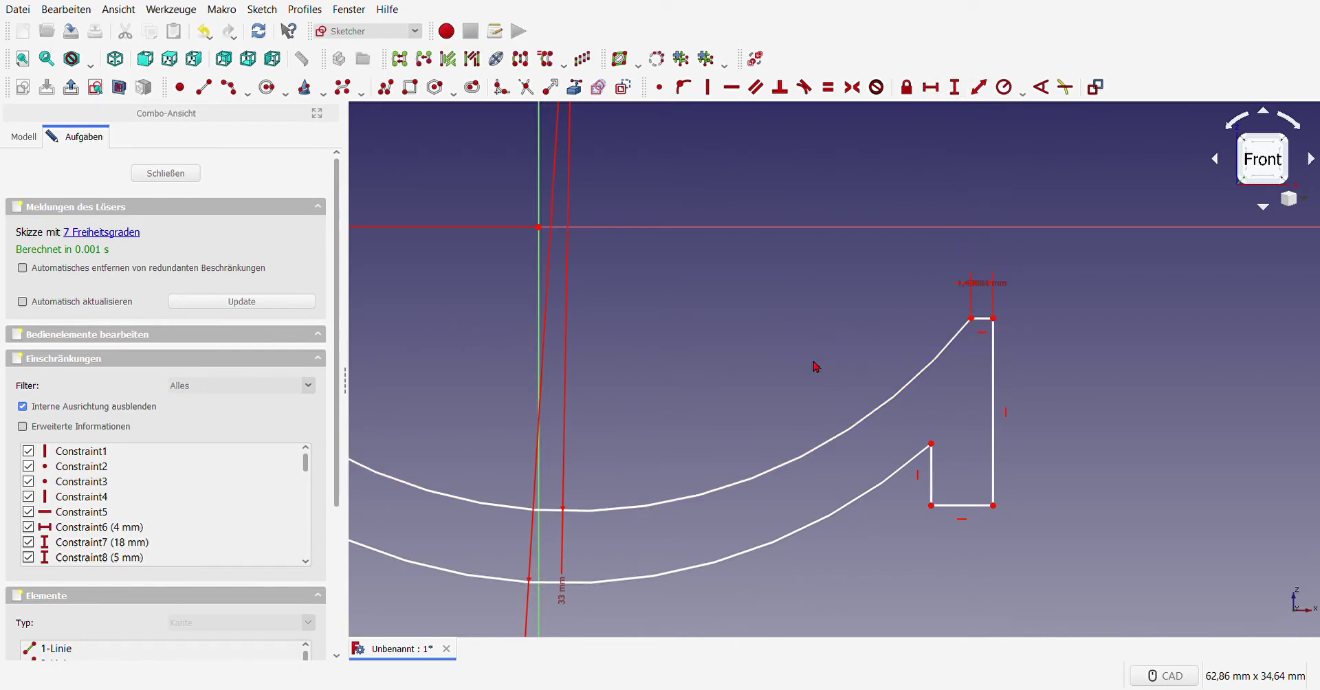
key(Return)
scroll(953, 424, down, 3)
scroll(953, 424, up, 2)
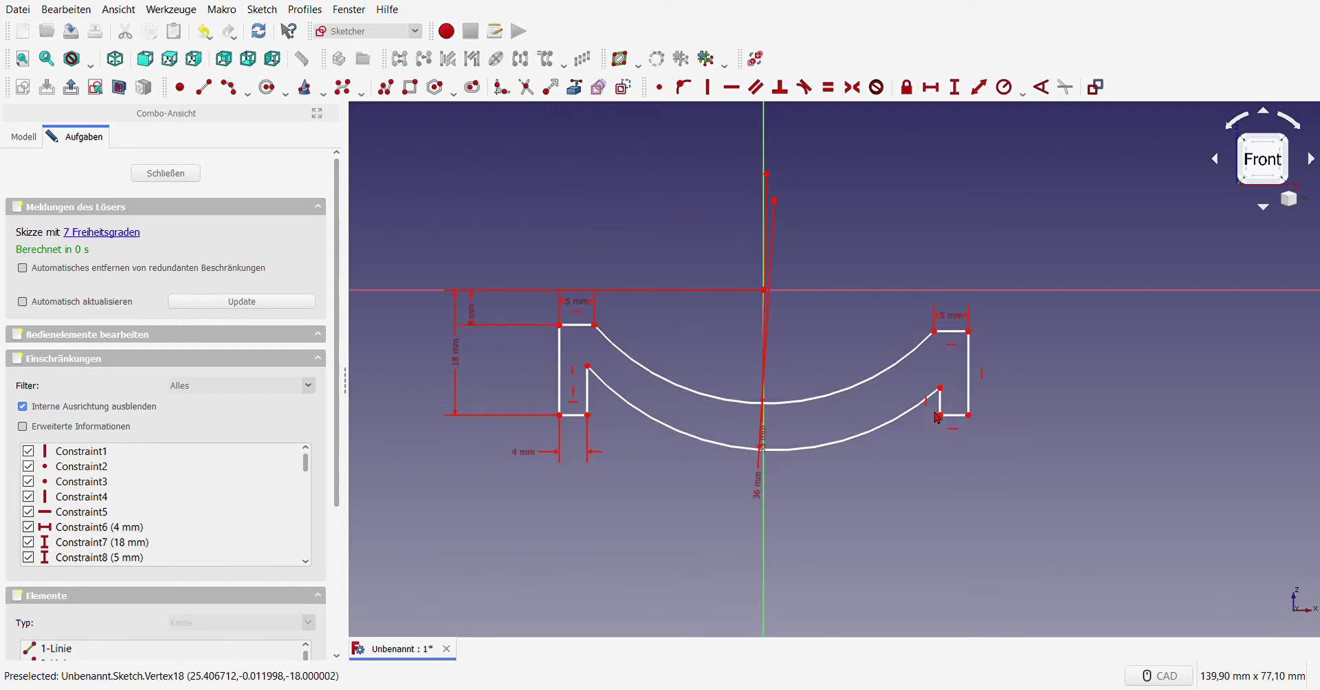
Step: Dimension the right flange's bottom edge to 4 mm and move its label below the flange
click(955, 416)
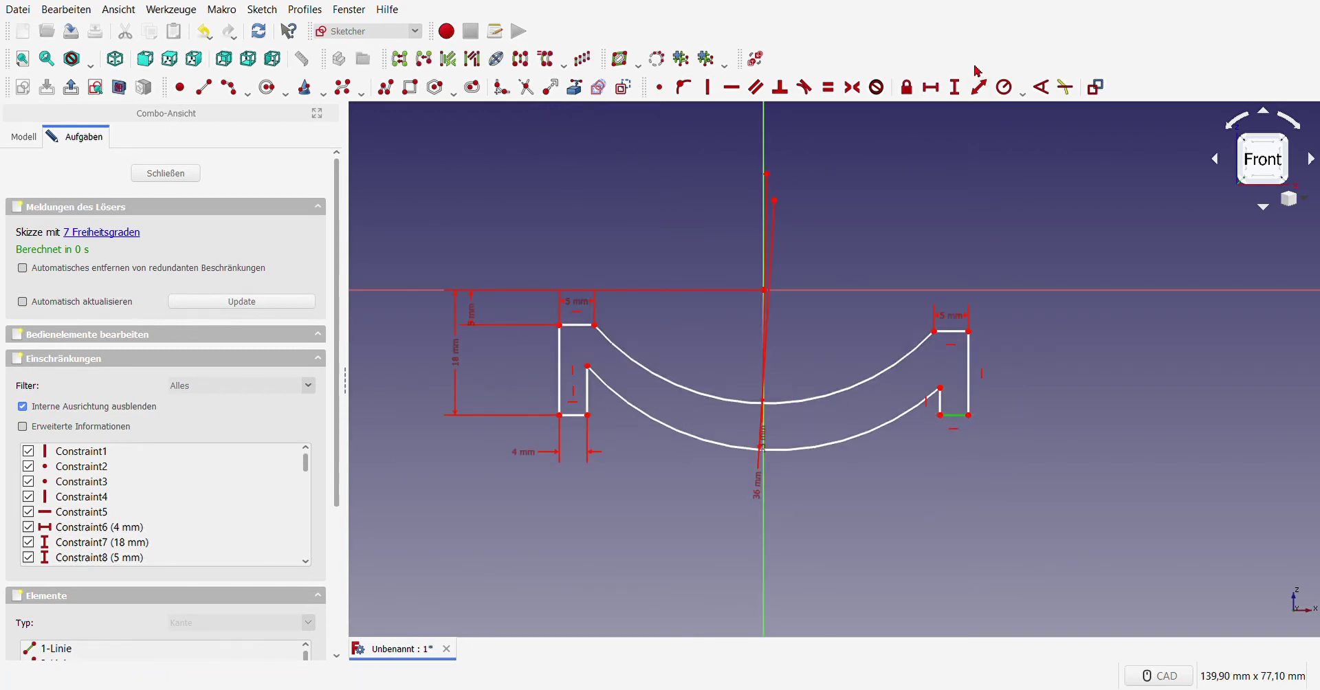
click(942, 96)
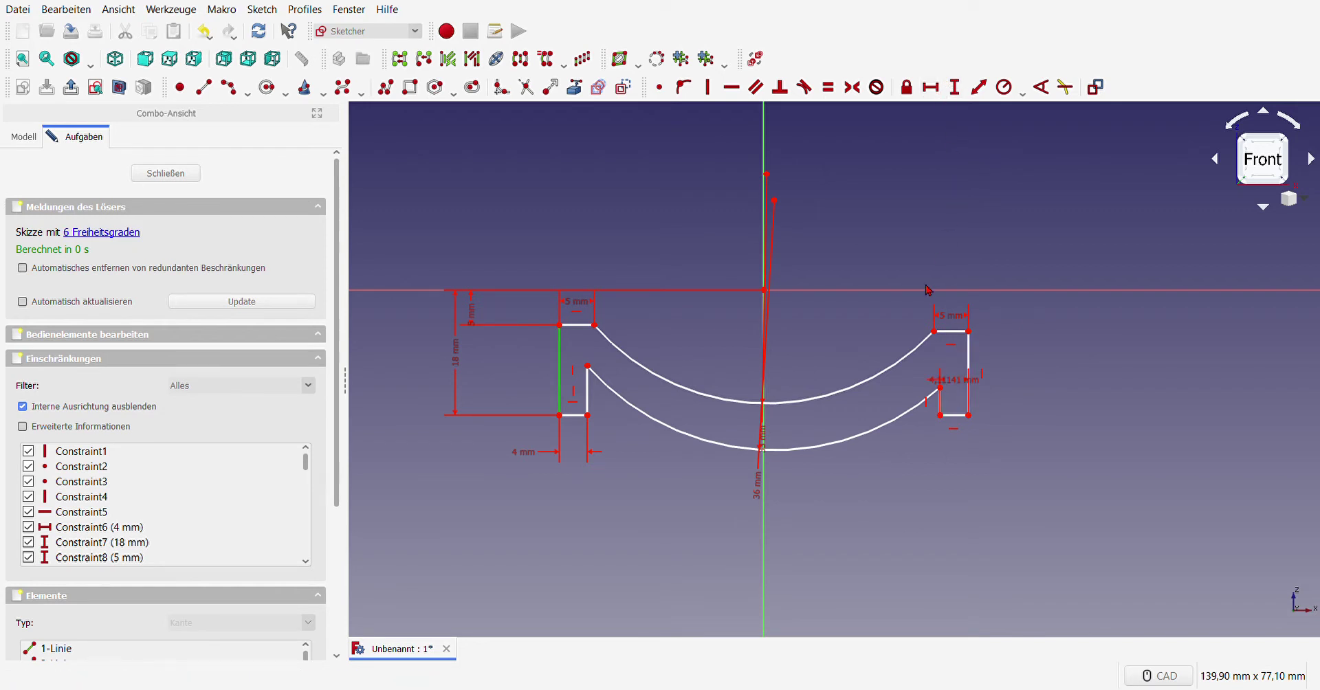
click(674, 366)
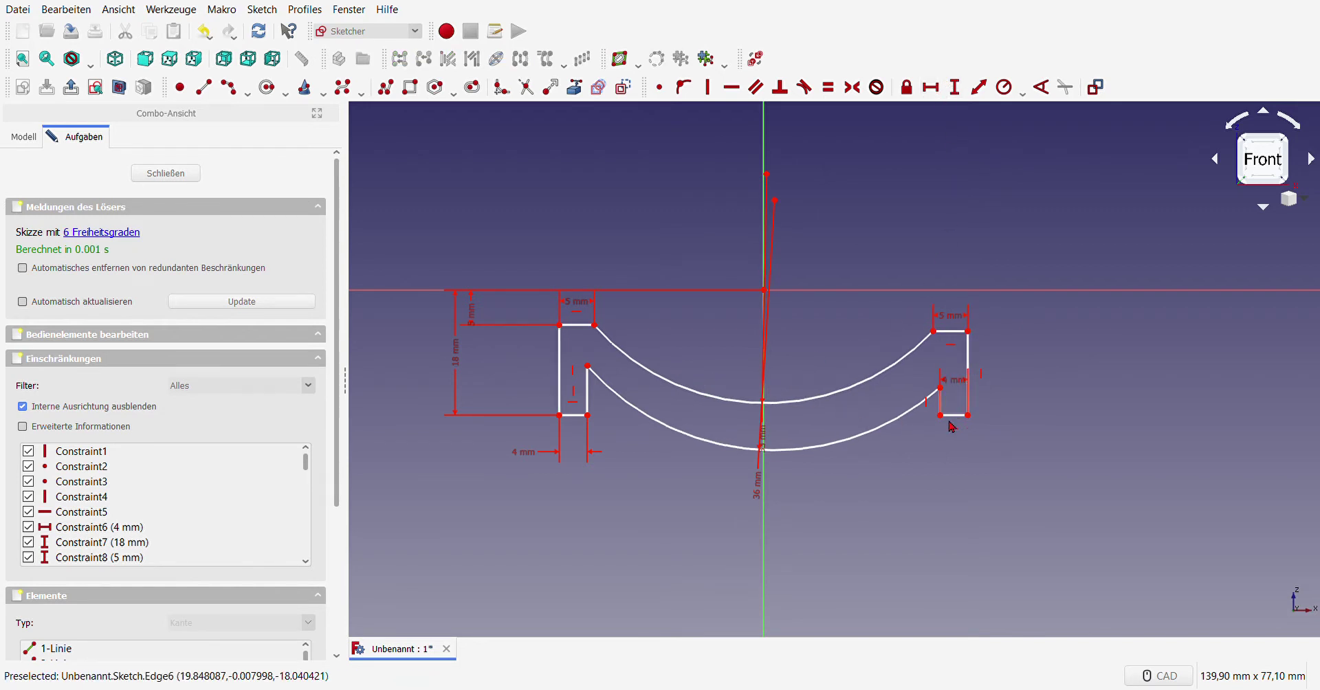
drag(959, 387, 1010, 443)
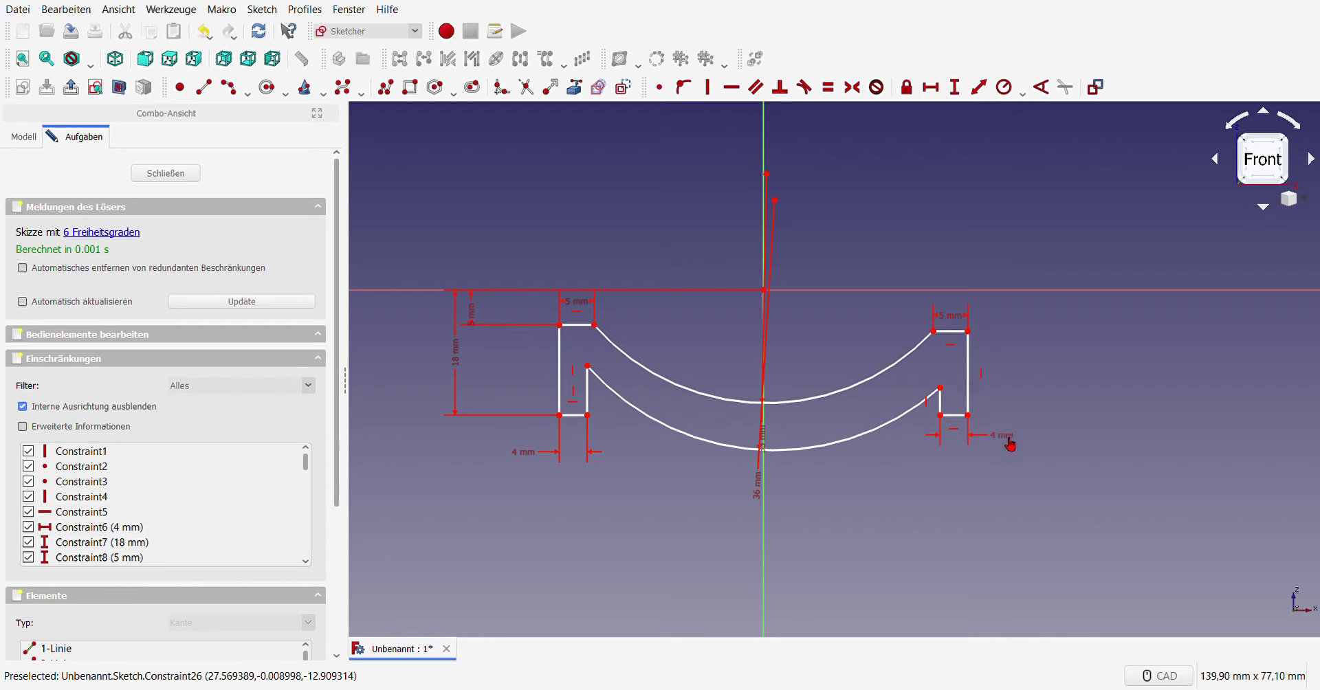
drag(975, 321, 976, 315)
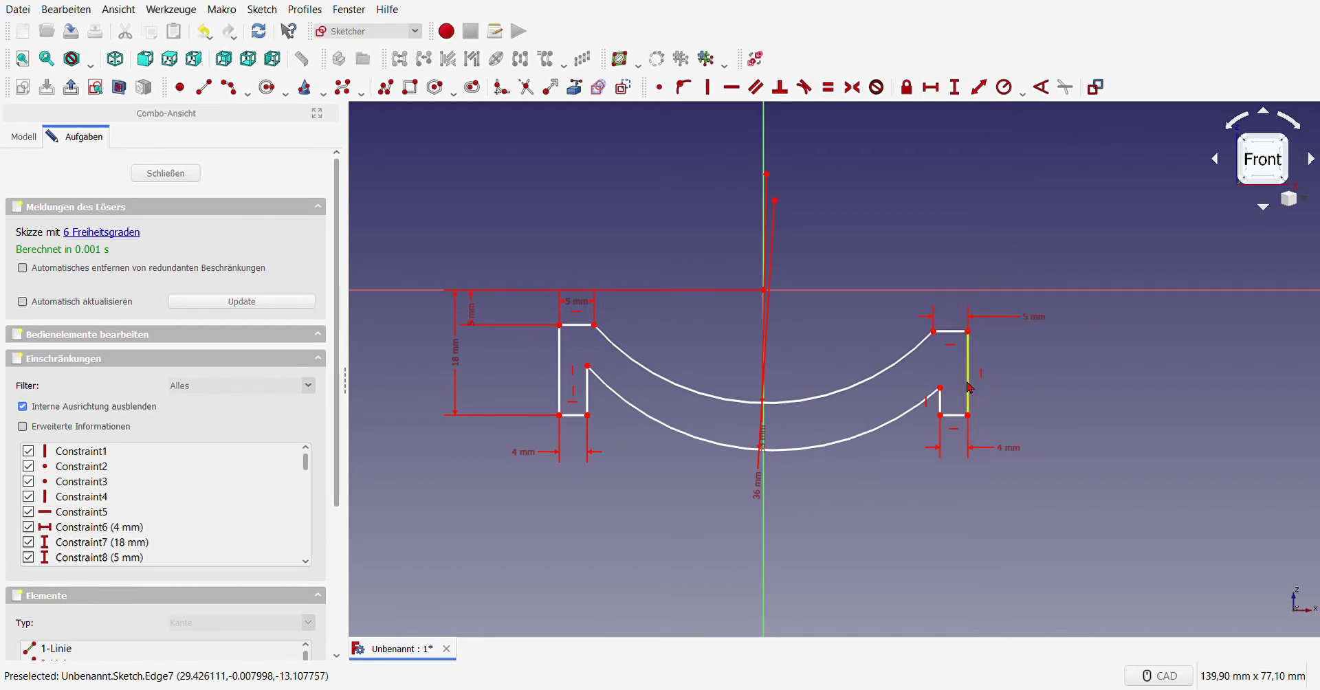
Step: Constrain both upper arc endpoints to be level with each other
click(935, 333)
click(595, 325)
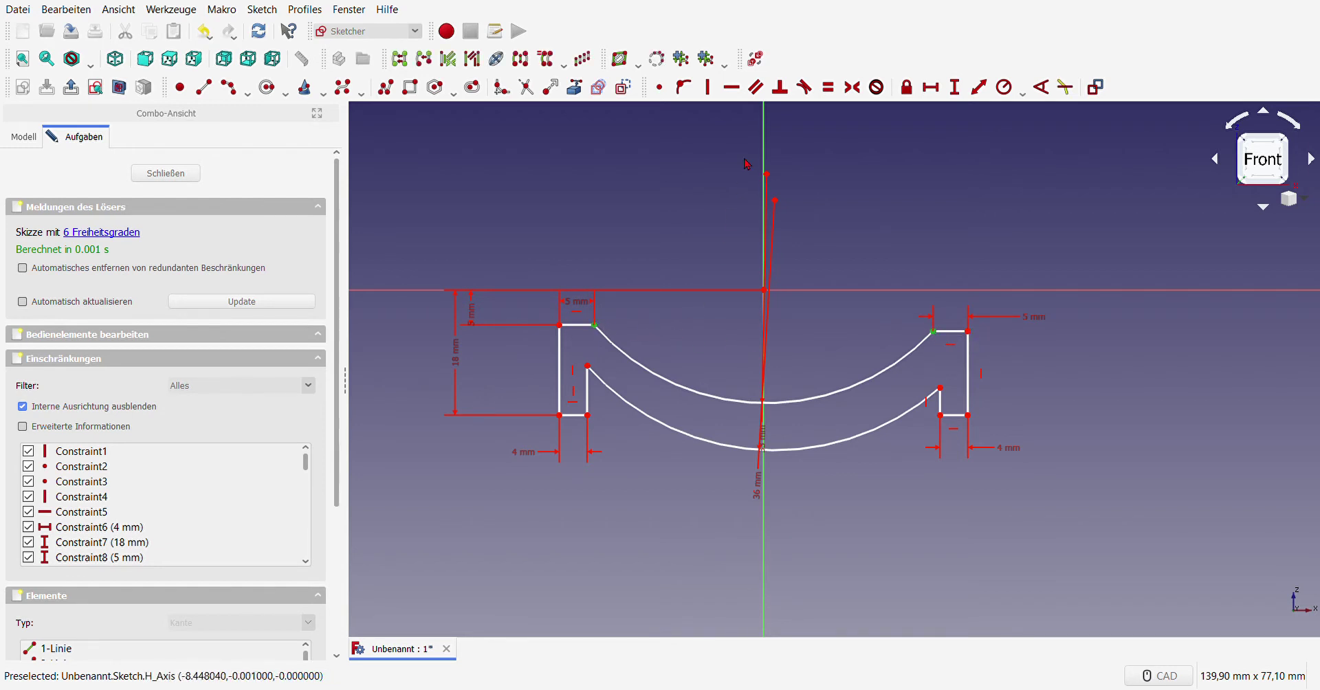
click(730, 88)
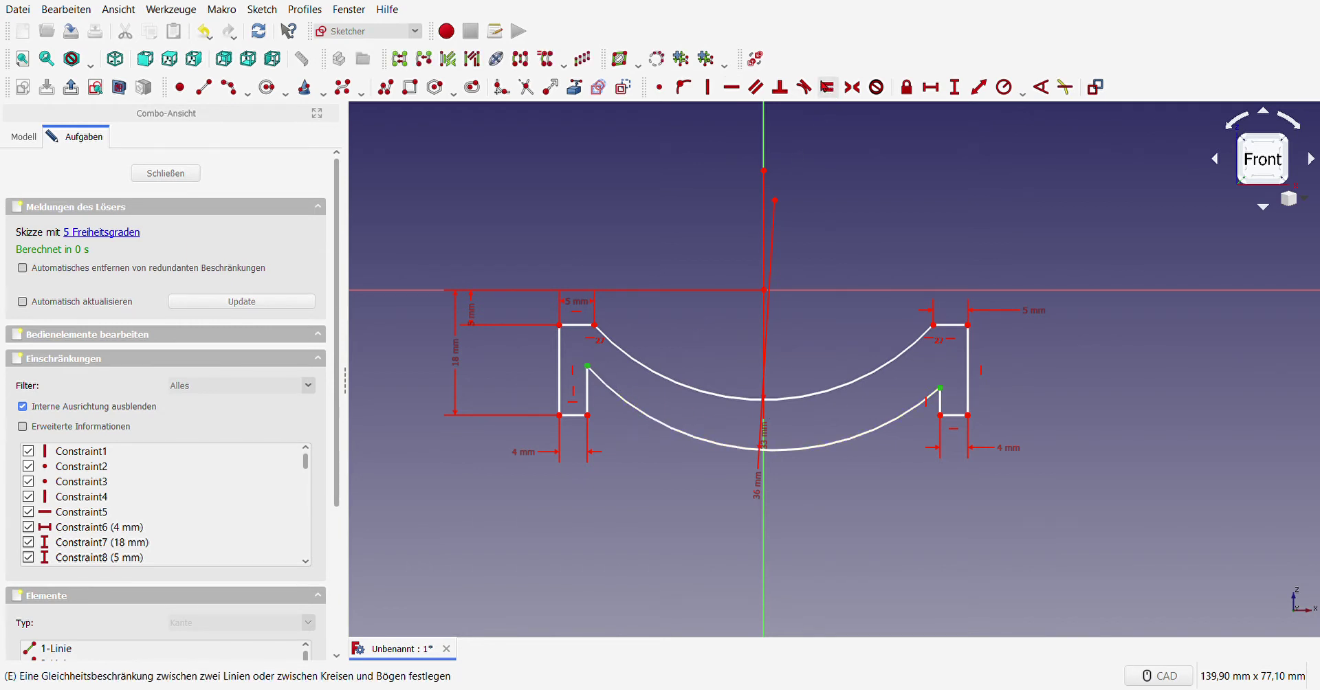
Step: Level the inner arc's endpoints and the two lower inner flange corners, then drag the inner arc into place
click(731, 88)
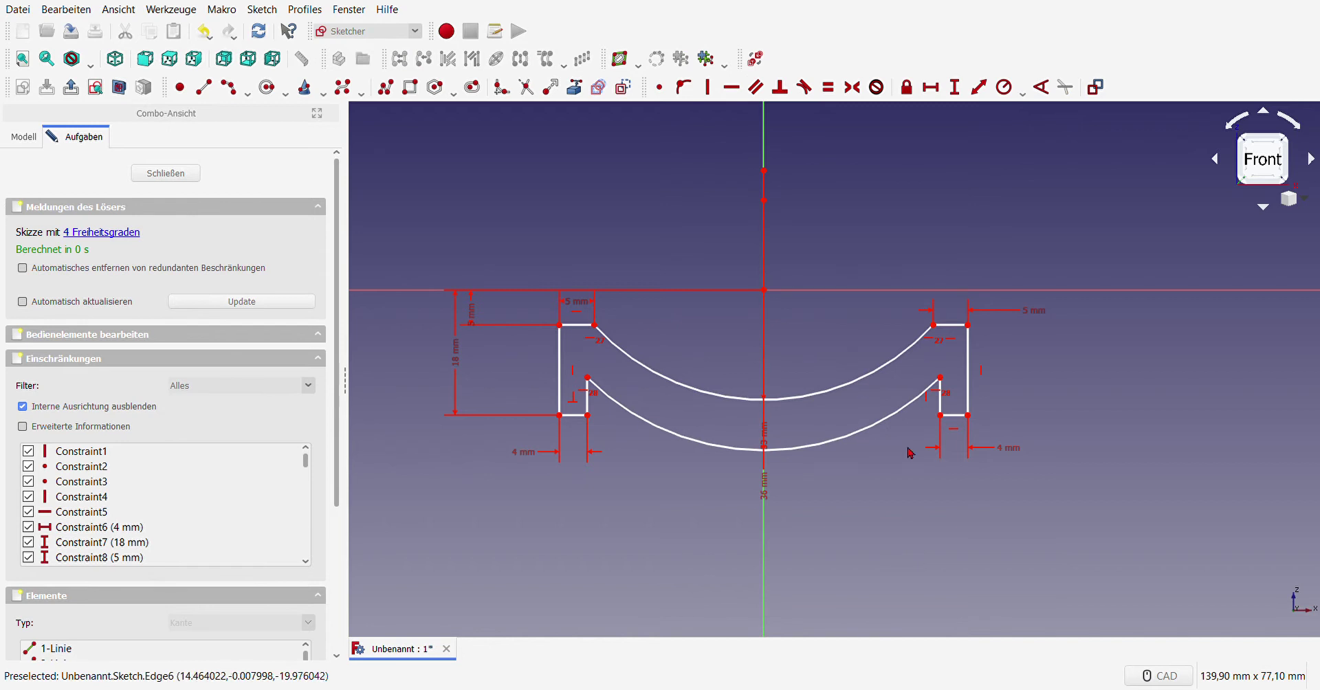
click(940, 415)
click(587, 416)
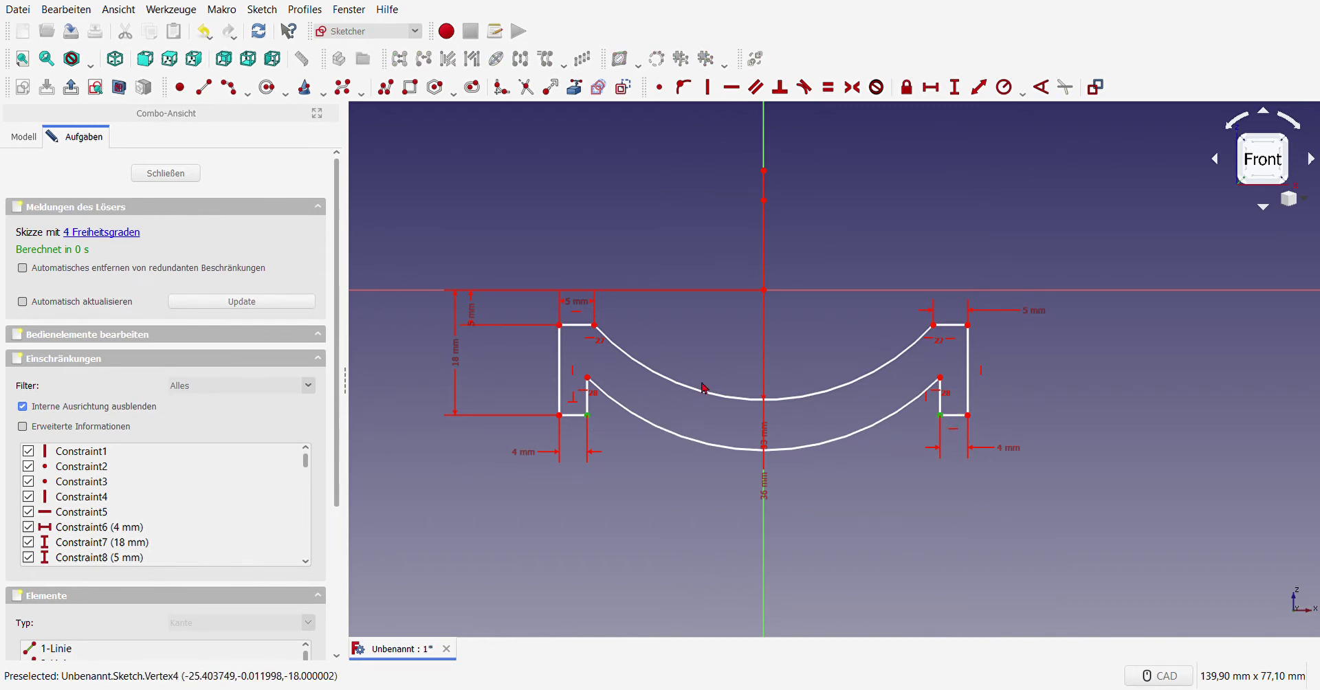
click(730, 87)
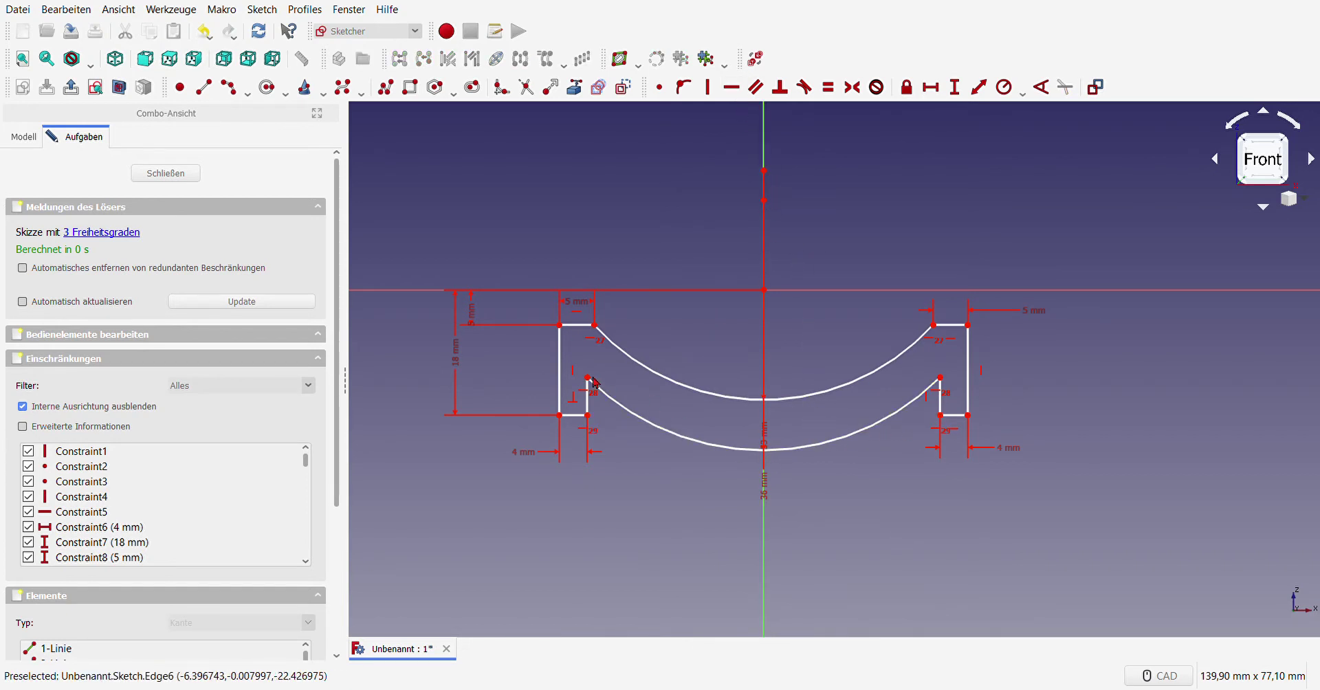
drag(595, 383, 594, 359)
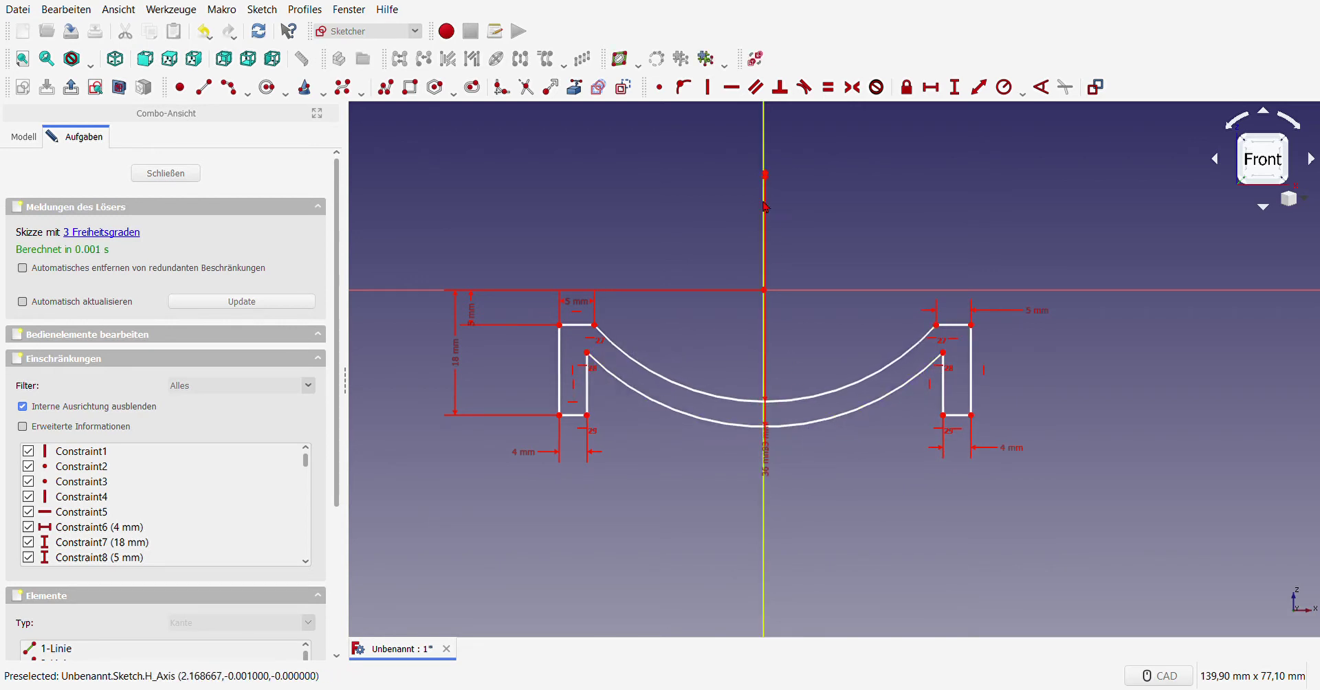
click(765, 174)
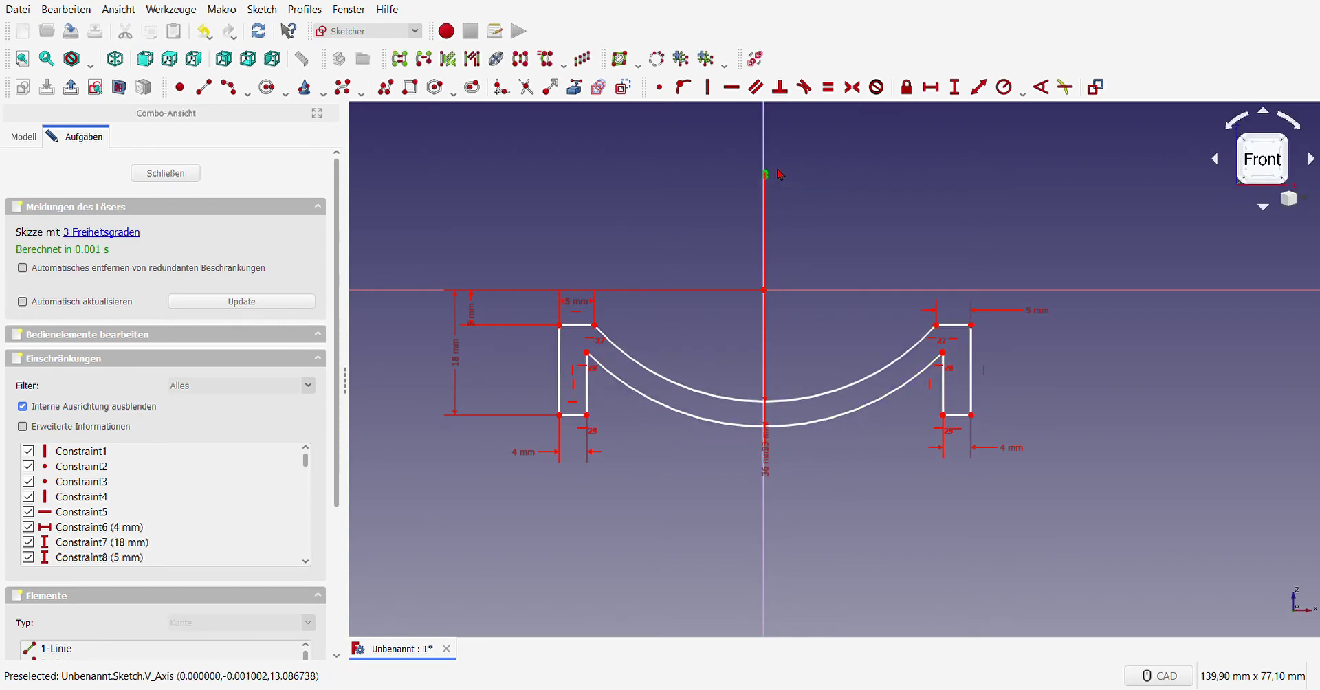
Step: Delete the redundant Constraint28 from the sketch's constraints list
click(660, 87)
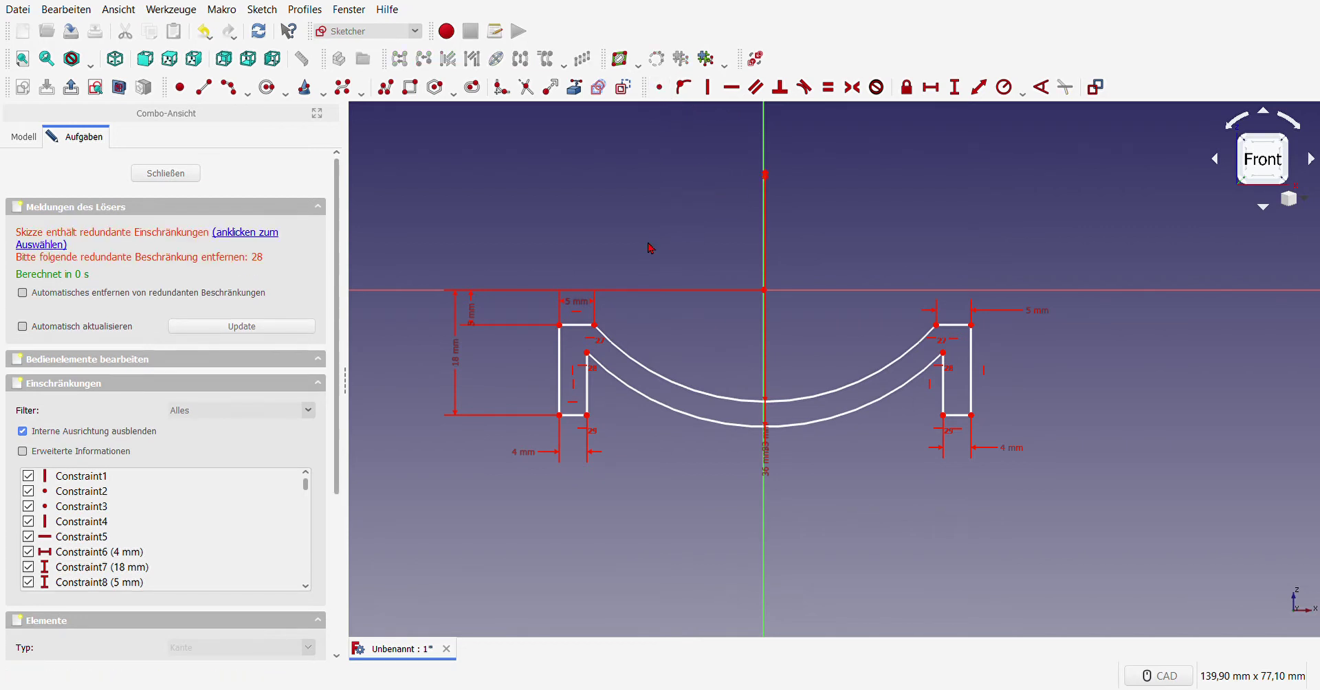
scroll(288, 453, down, 3)
scroll(296, 471, down, 4)
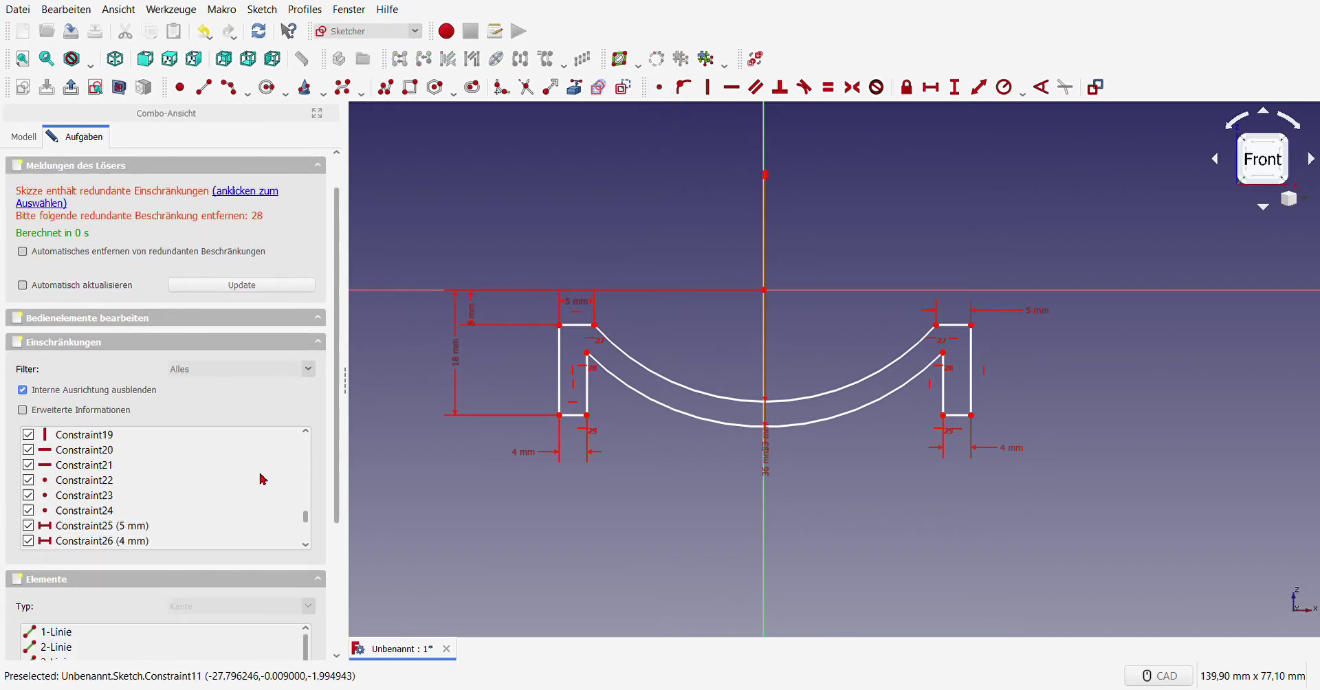
scroll(262, 479, down, 2)
scroll(262, 479, down, 2)
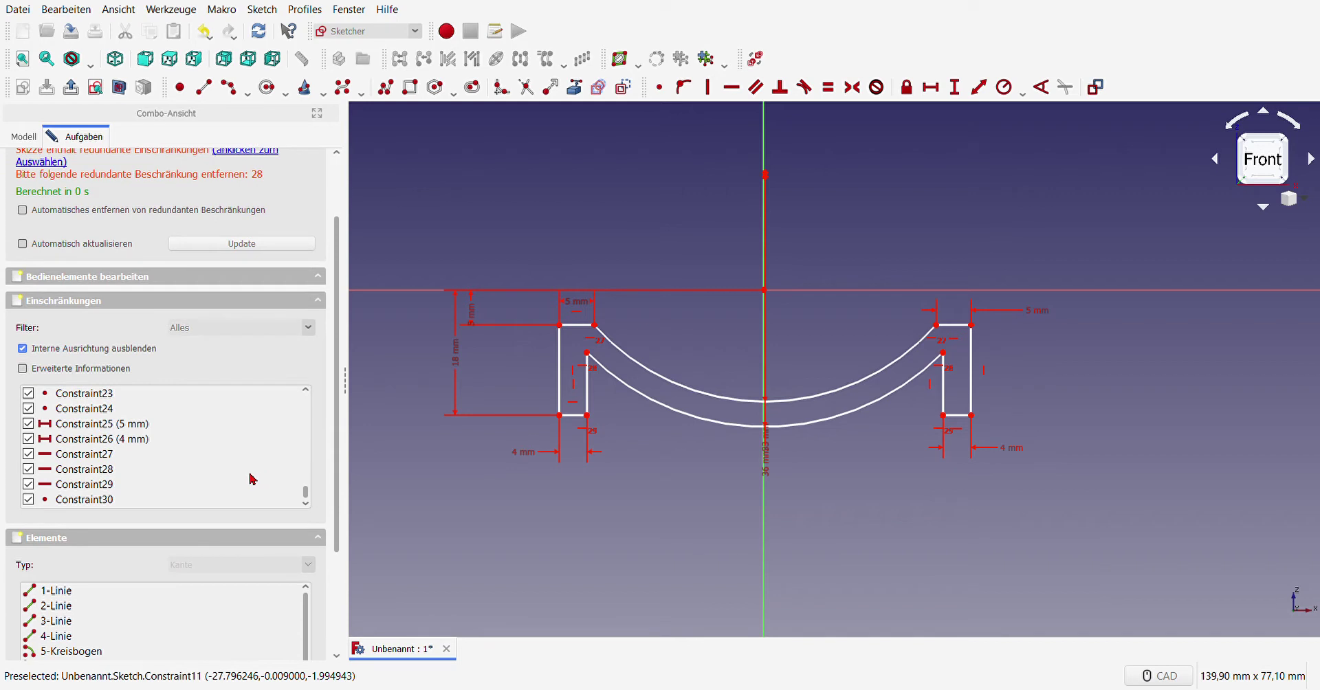
click(67, 472)
key(Delete)
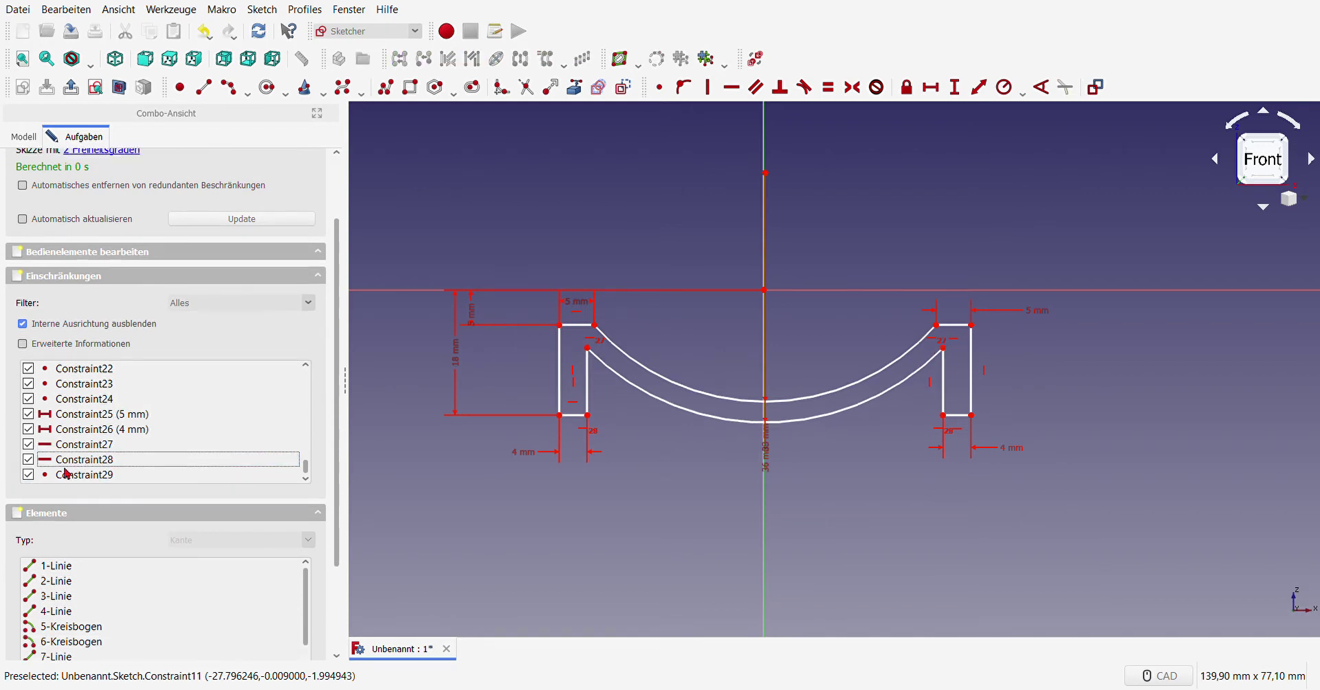
Step: Put the arcs' centre point on the vertical axis and swing the 36 mm radius line aside
click(765, 171)
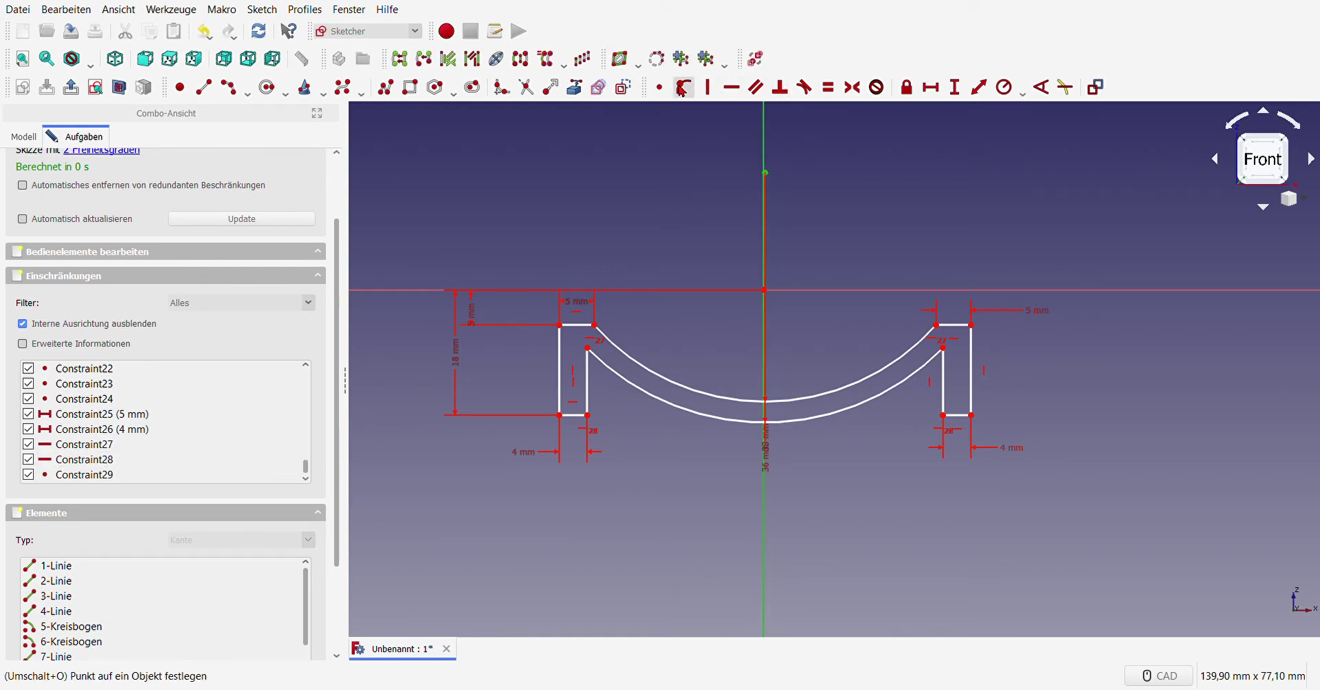
click(682, 87)
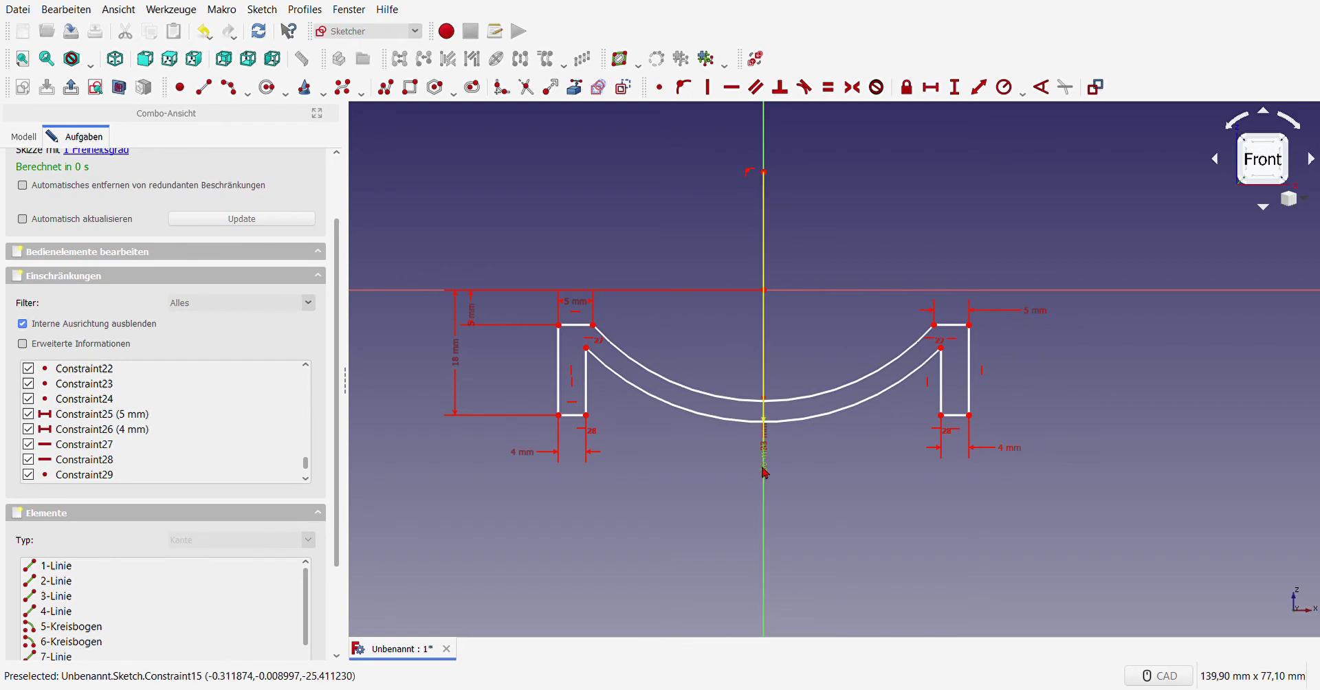
mouse_move(765, 472)
mouse_down()
mouse_move(825, 472)
mouse_move(720, 363)
mouse_up()
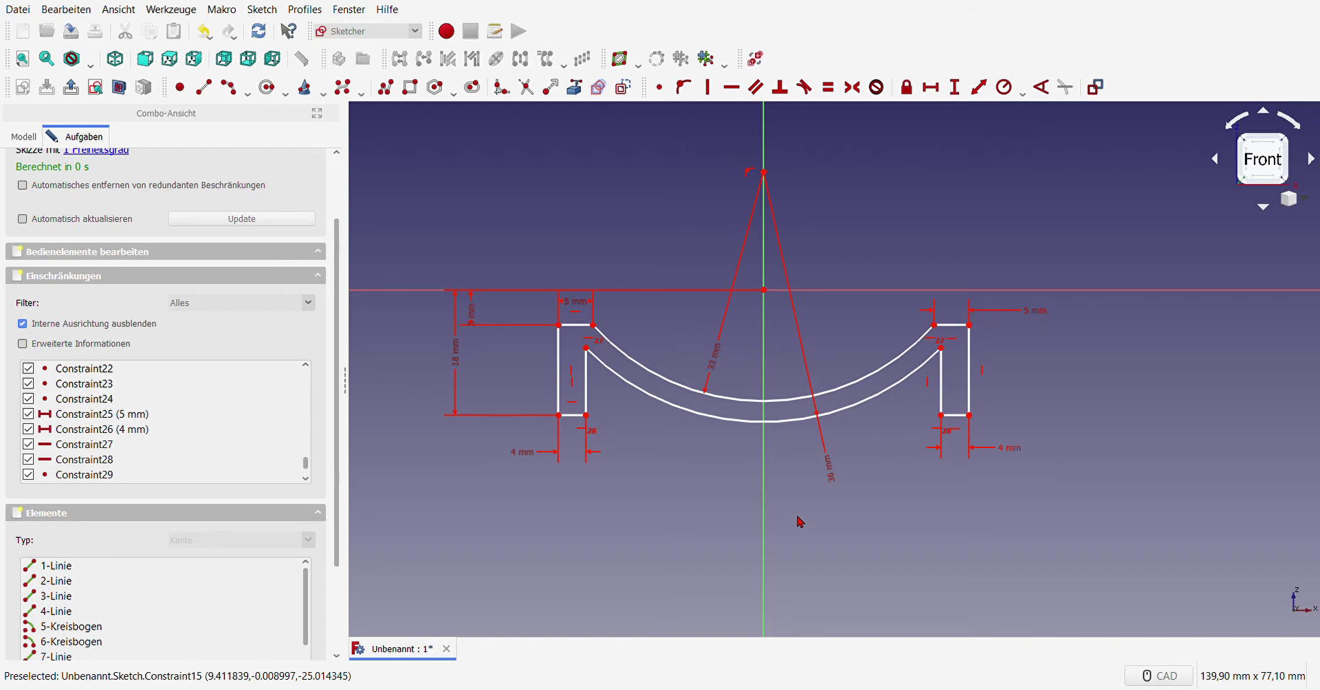
Step: Make the profile's bottom outer corners symmetric about the axis
click(558, 415)
click(969, 415)
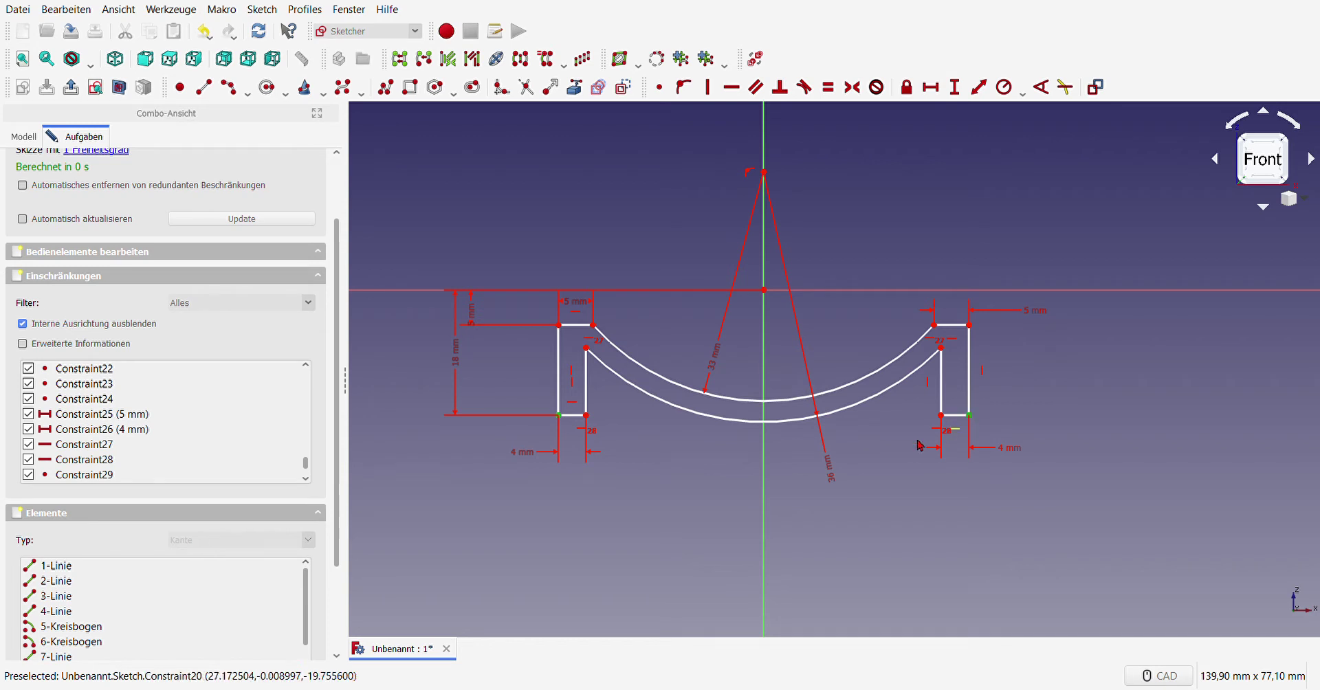
click(852, 87)
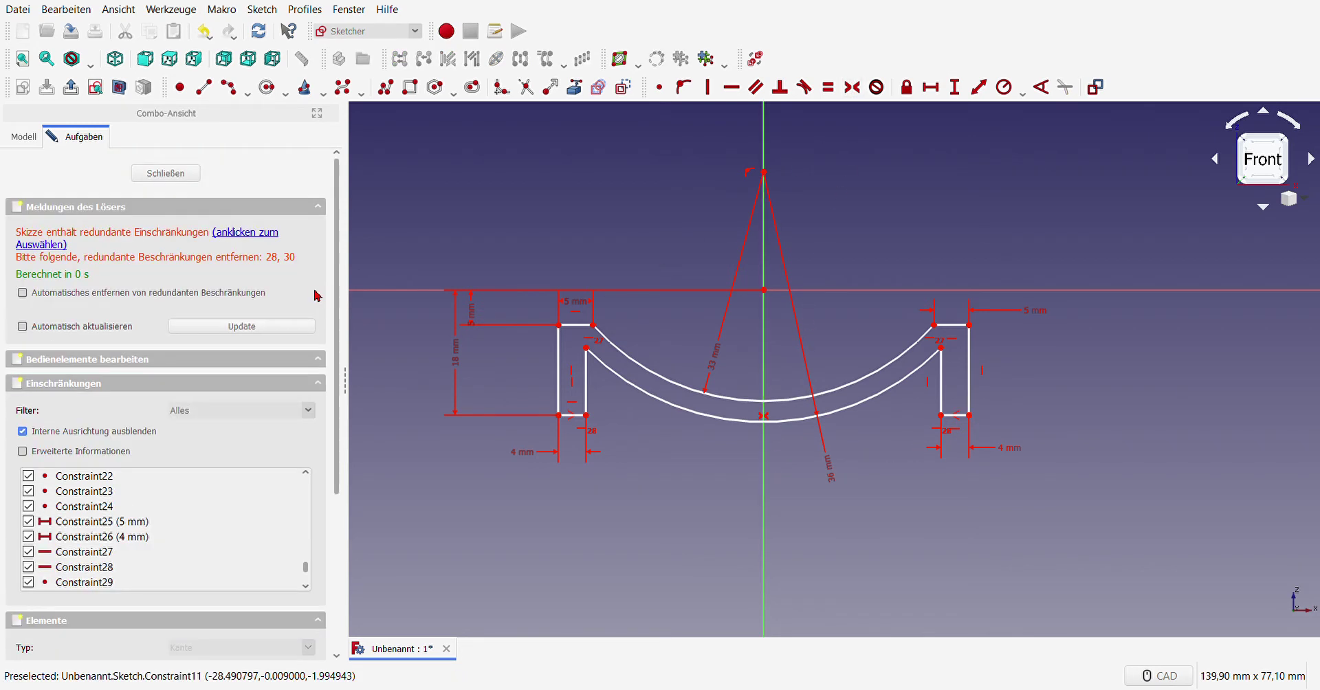
Step: Delete the redundant constraints Constraint28 and Constraint29 from the list
scroll(288, 413, down, 2)
scroll(232, 482, down, 2)
click(145, 413)
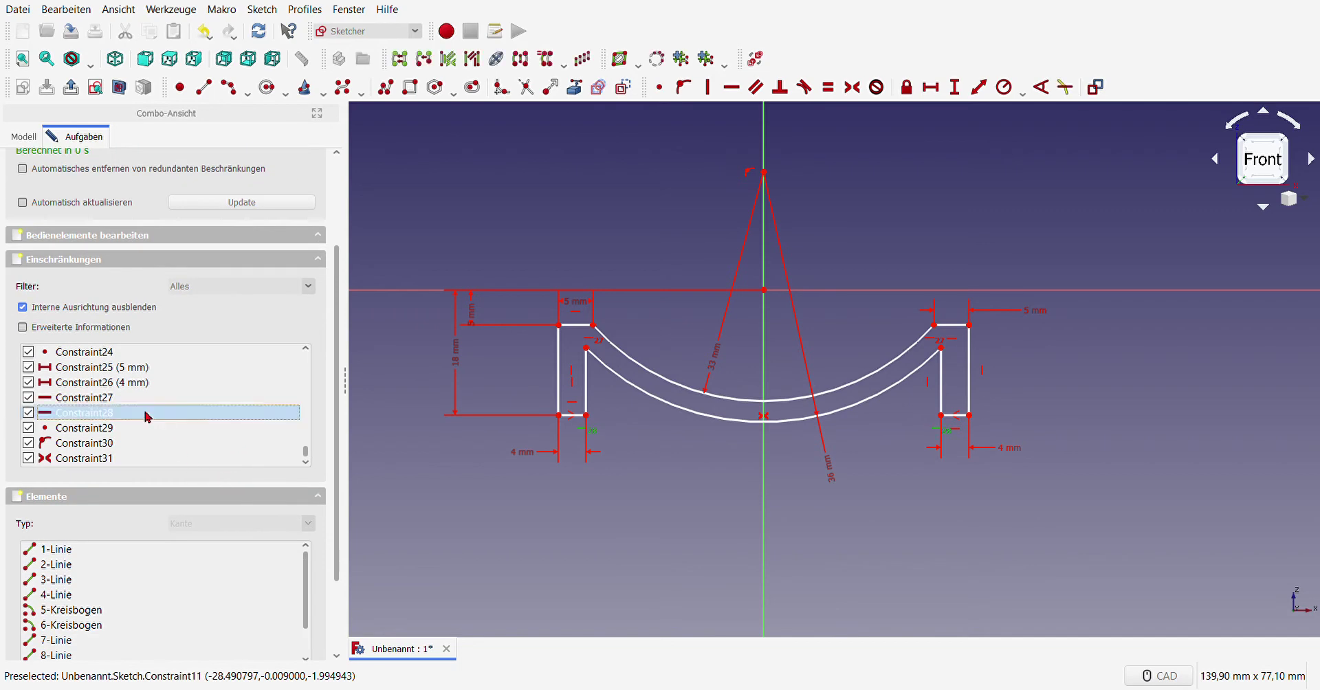
key(Delete)
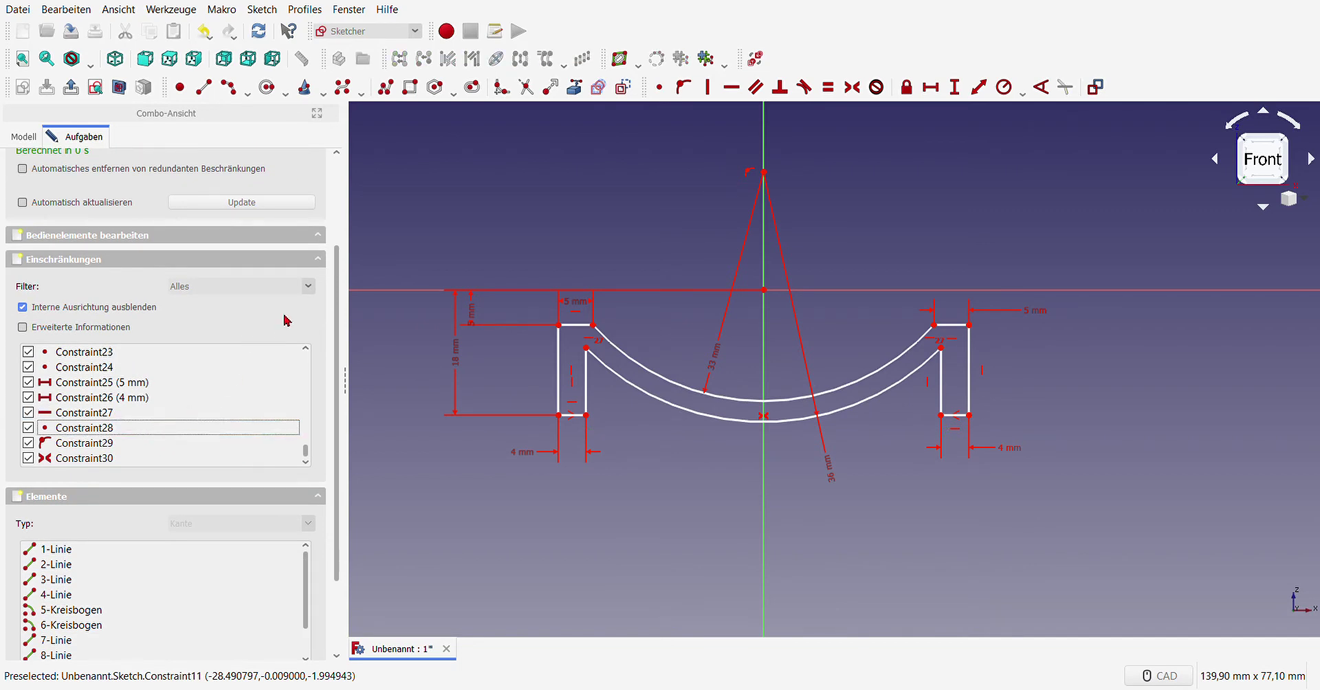
scroll(287, 320, up, 1)
scroll(305, 315, up, 1)
click(171, 526)
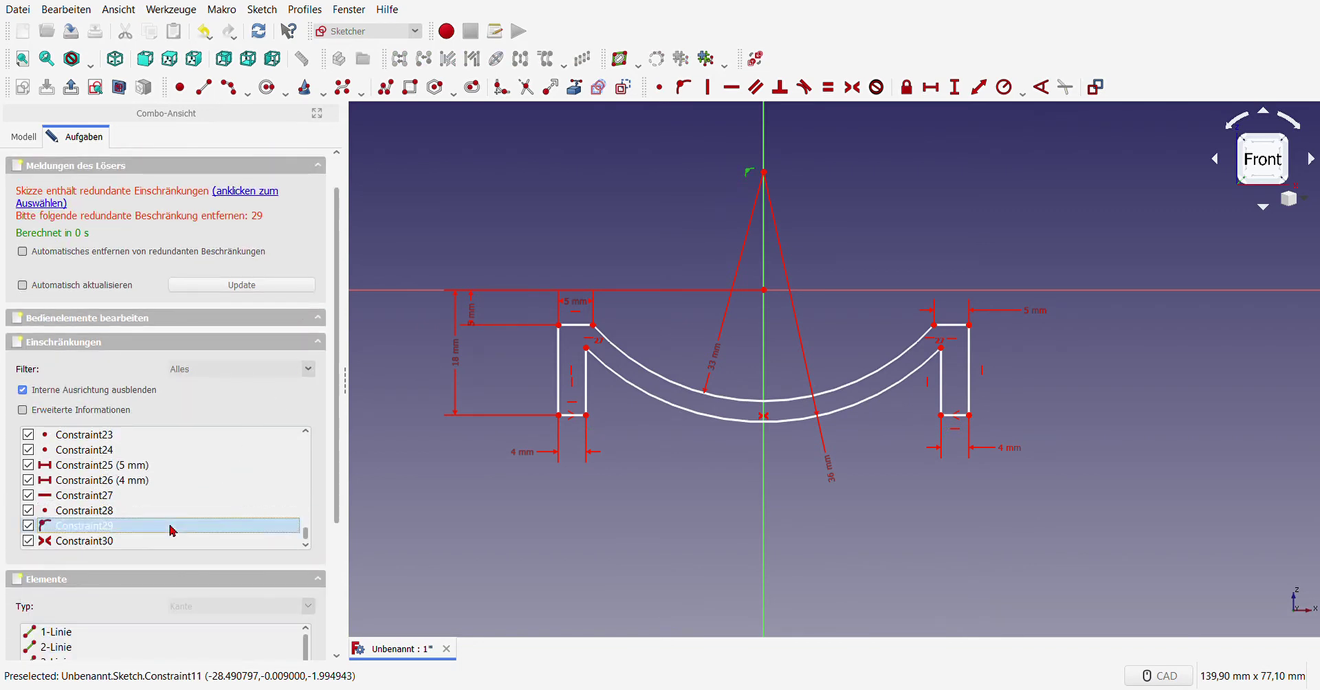
key(Delete)
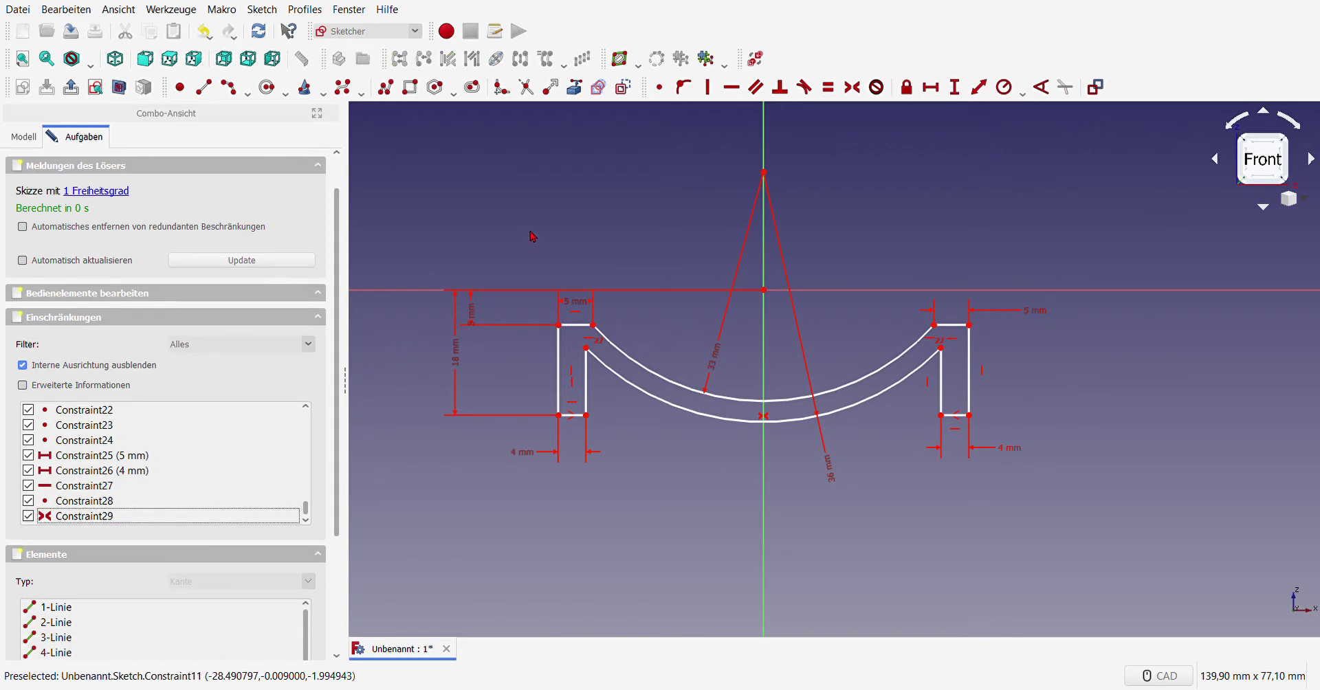
Step: Dimension the width between the bottom outer corners as 44 mm
click(558, 416)
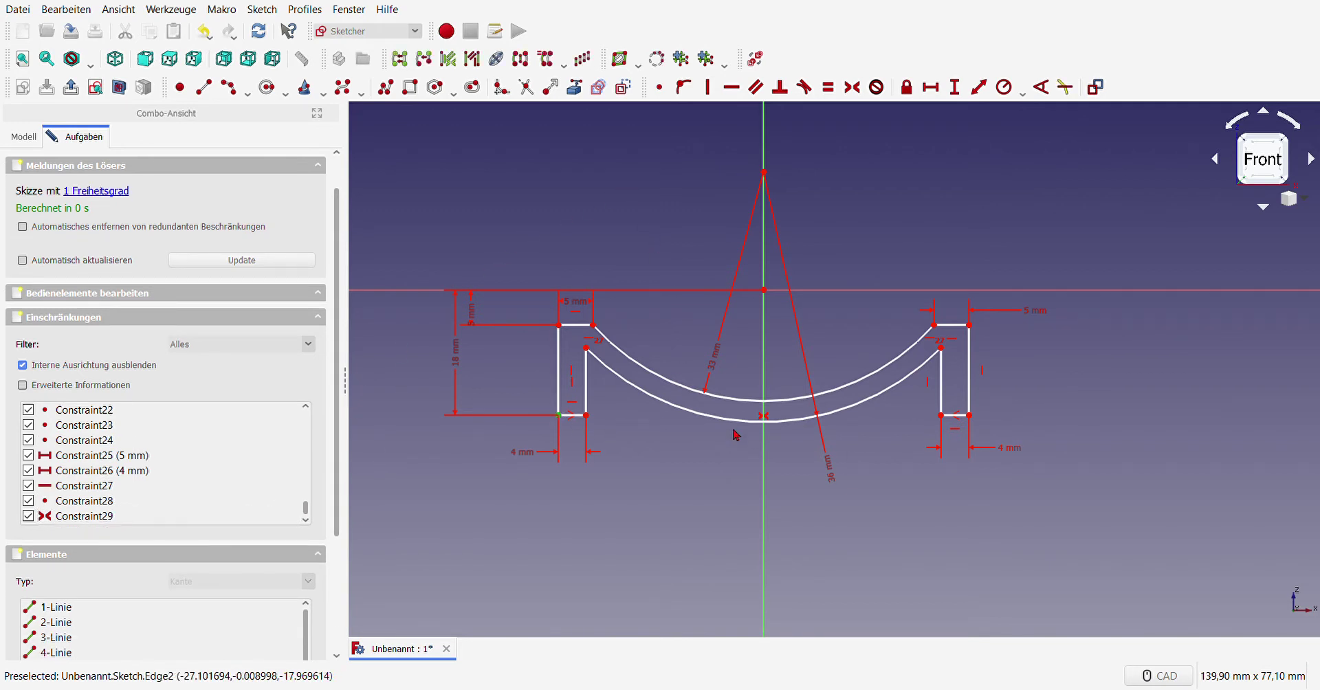
click(969, 415)
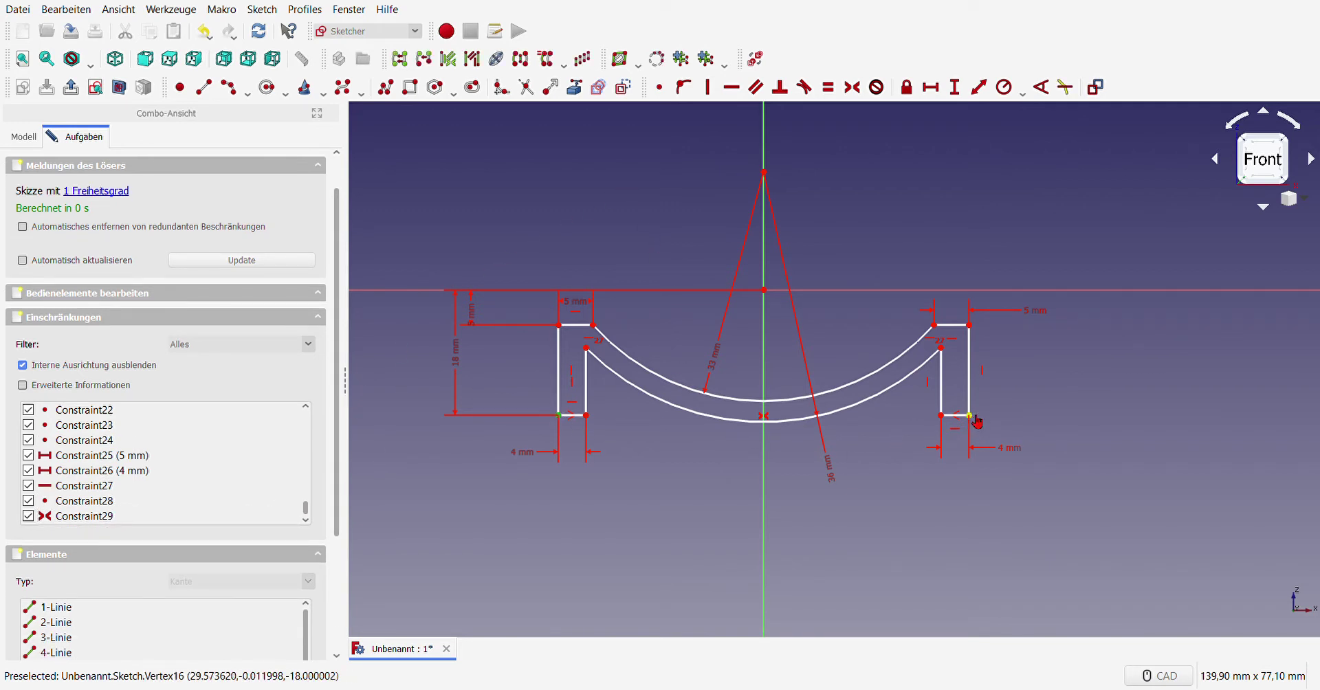
click(931, 87)
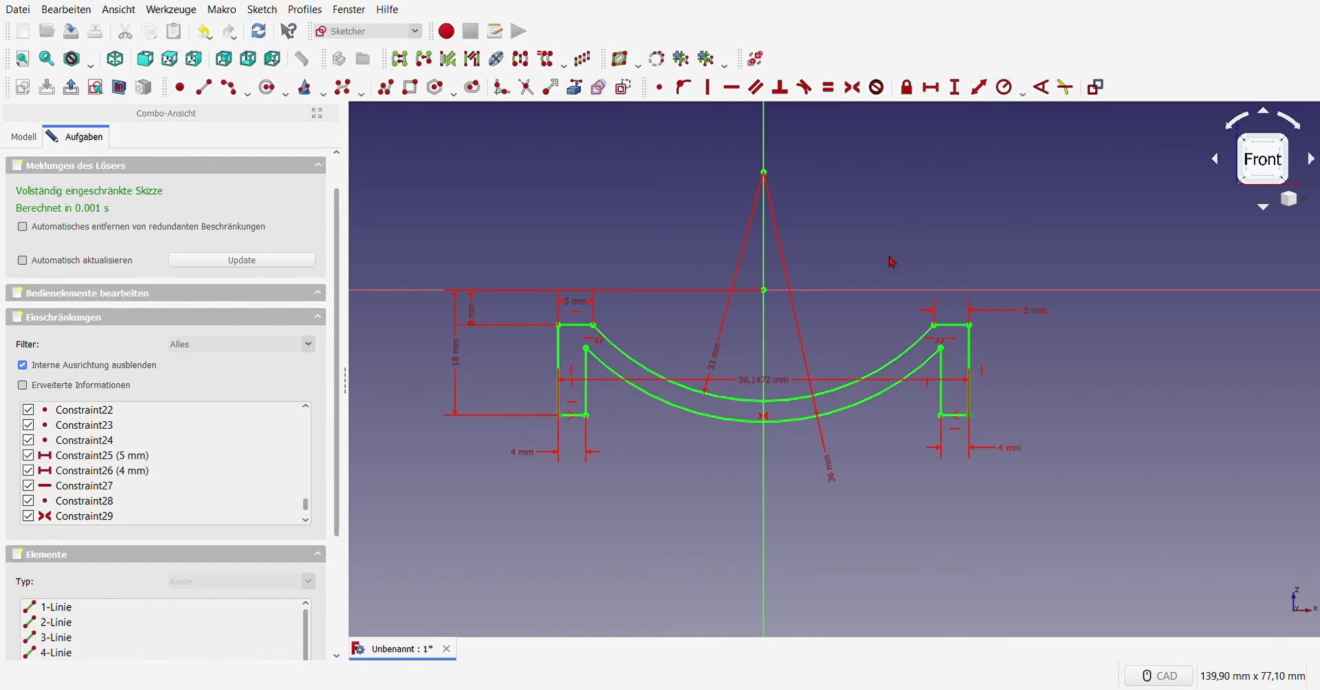
key(Return)
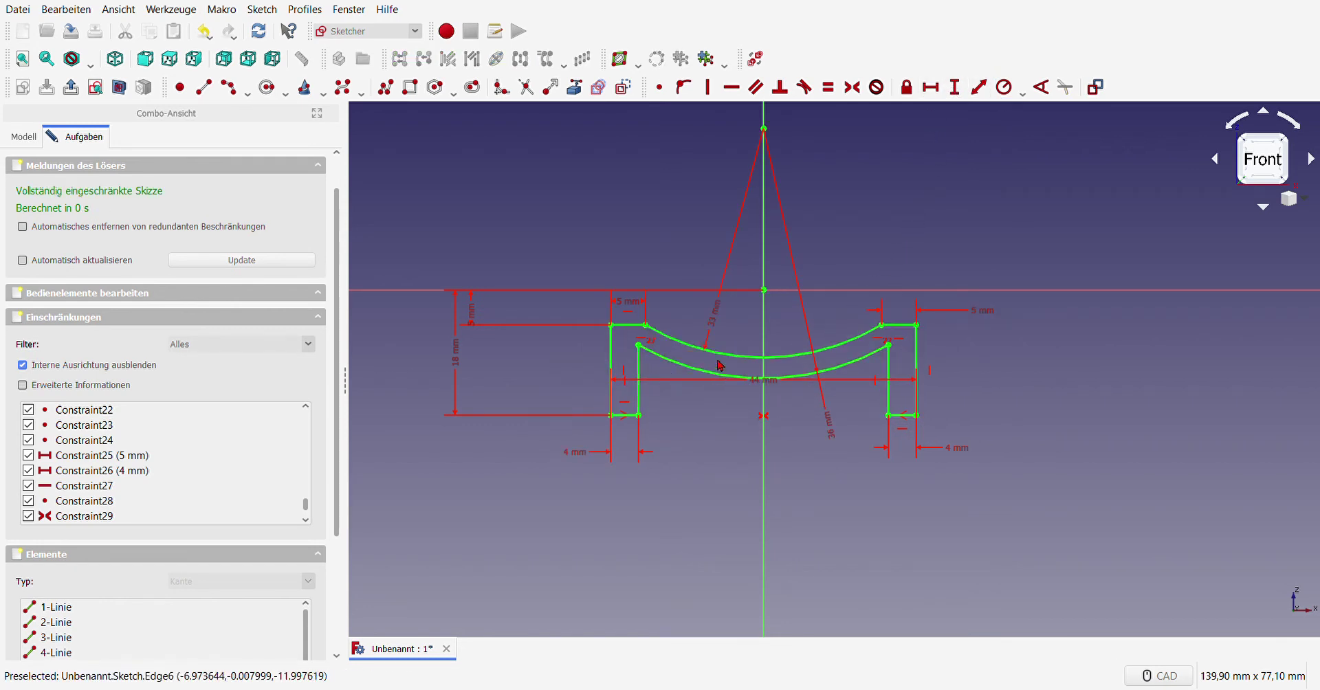
Step: Move the 44 mm label below the profile, 5 mm above the axis, 18 mm beside the left edge
scroll(715, 344, up, 2)
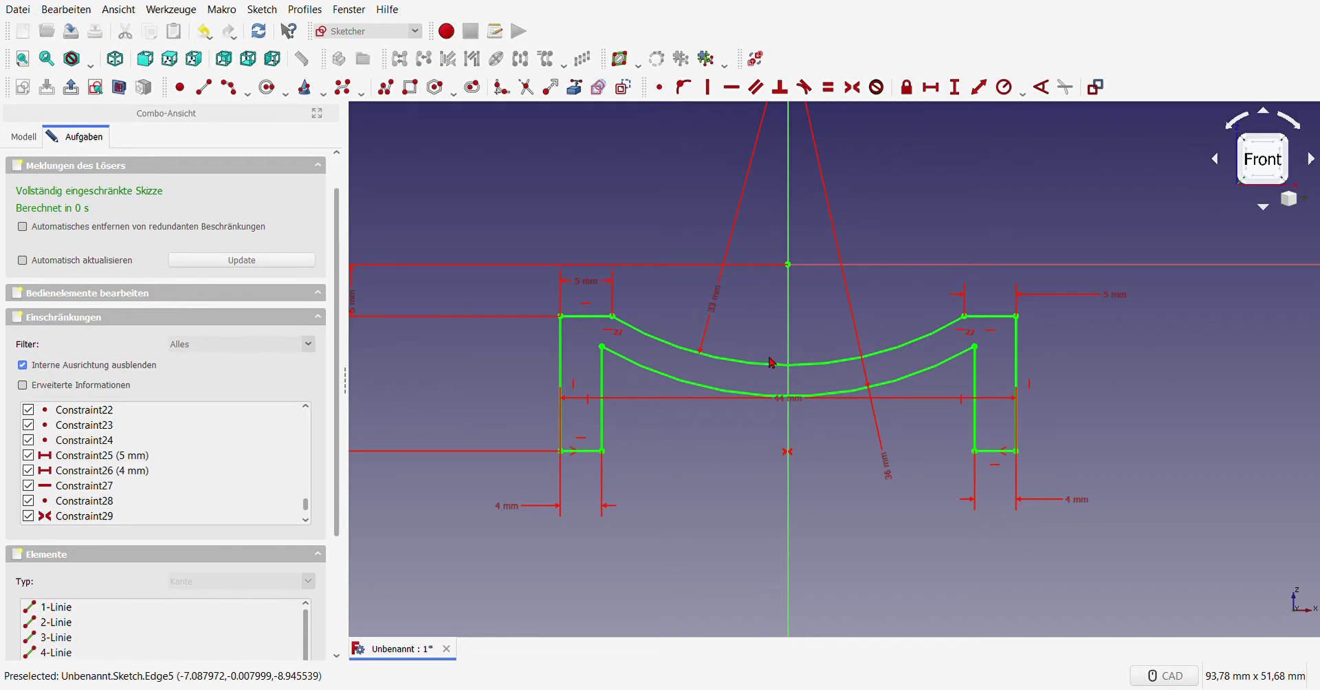
mouse_move(795, 402)
mouse_down()
mouse_move(821, 455)
mouse_move(833, 547)
mouse_up()
scroll(869, 475, down, 3)
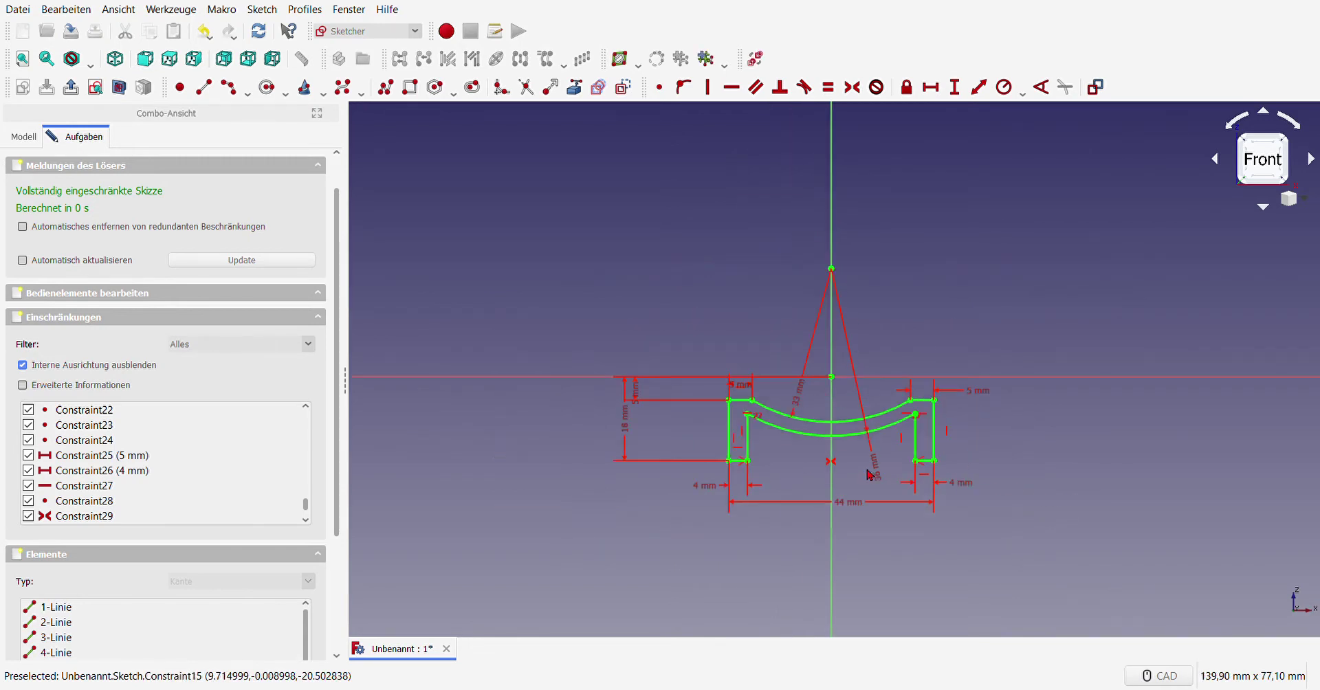
scroll(819, 437, up, 2)
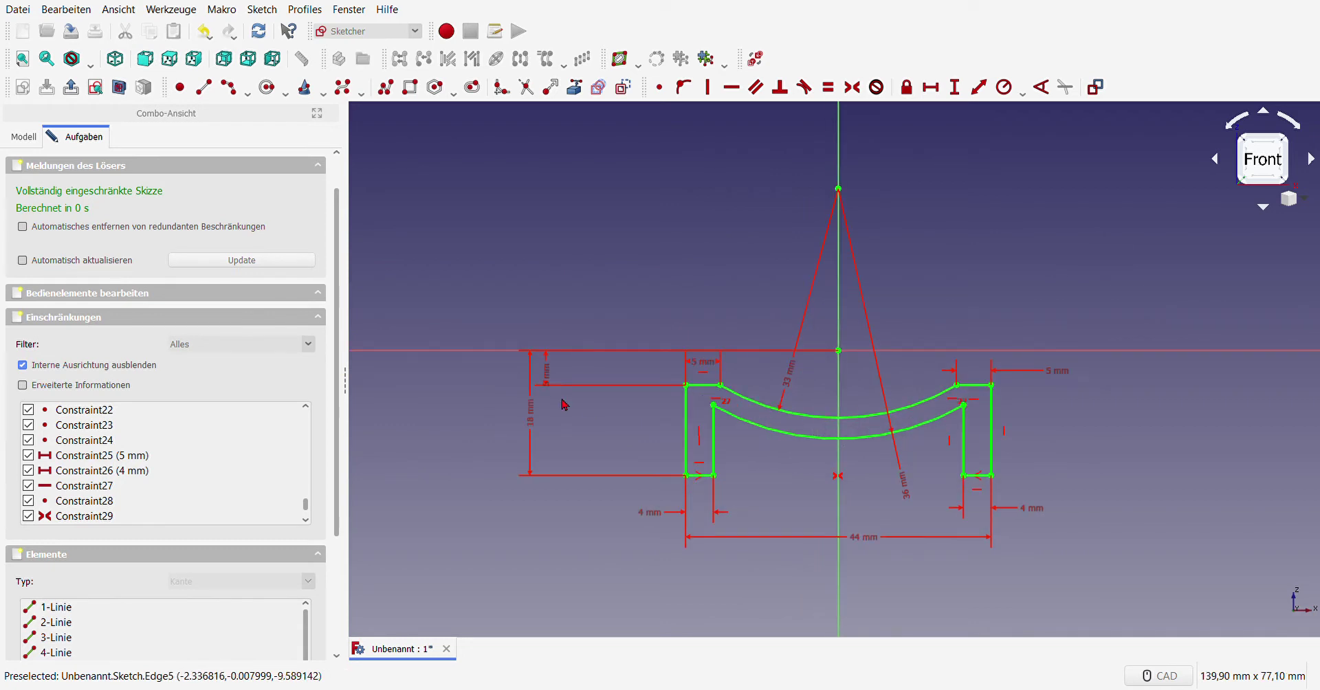
drag(546, 372, 672, 303)
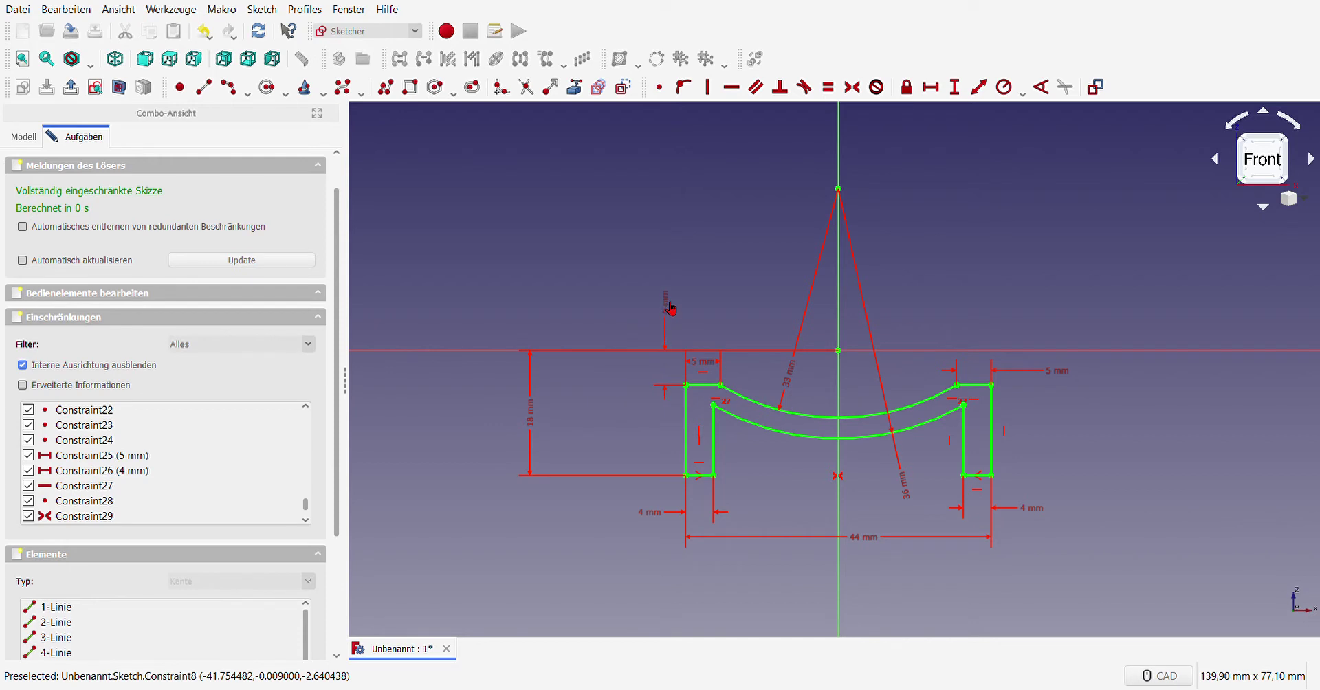
drag(530, 420, 631, 427)
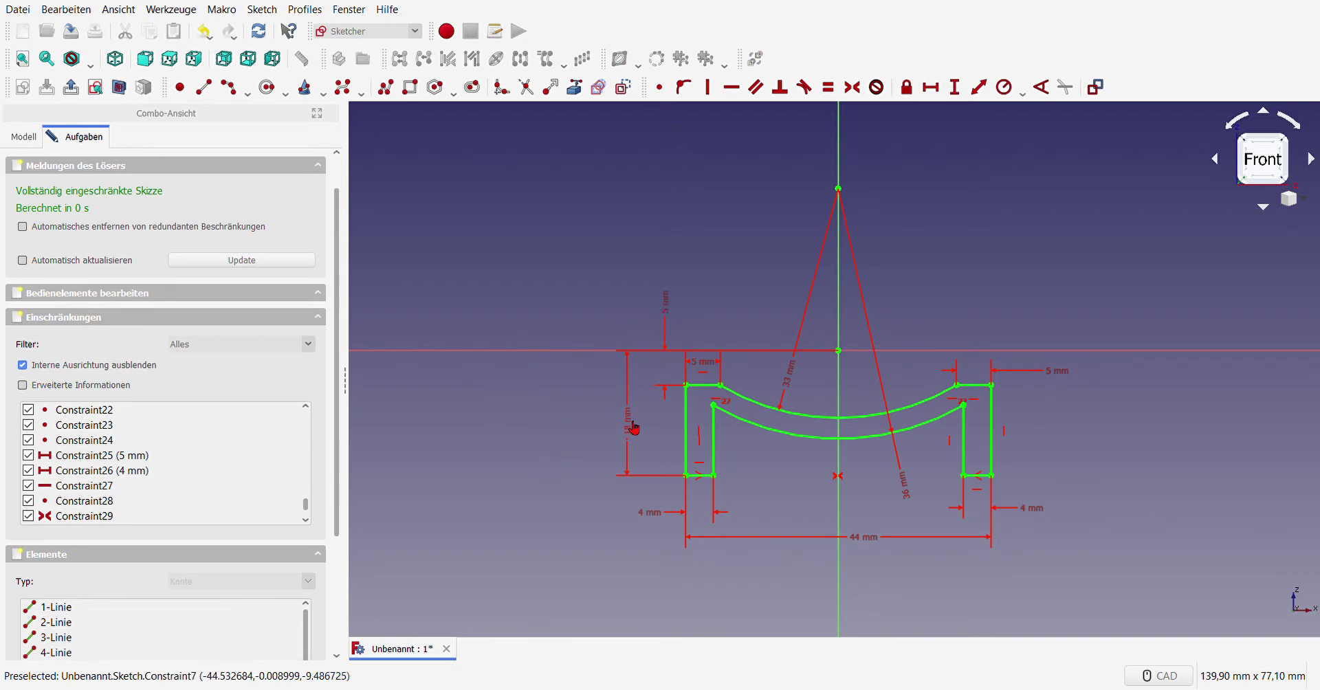
Step: Tidy the left and right 5 mm labels and nudge the right 4 mm label left
scroll(770, 468, up, 2)
scroll(778, 463, down, 2)
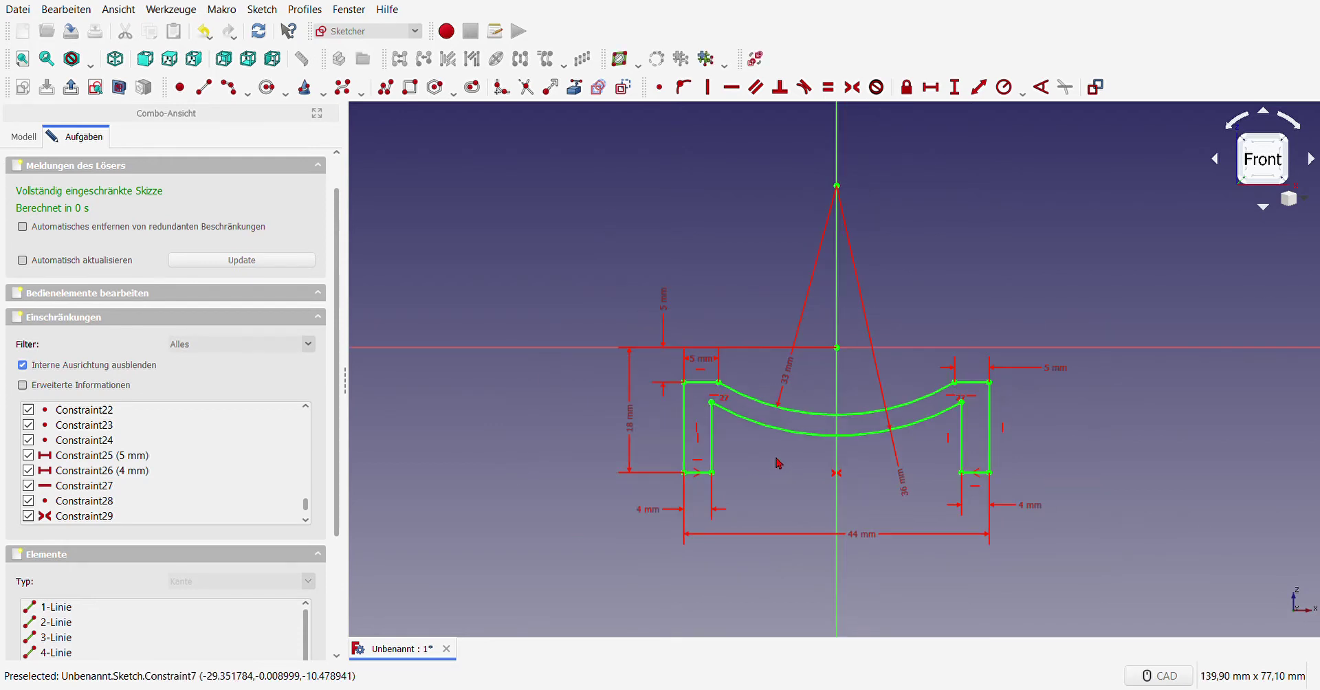
drag(700, 359, 752, 364)
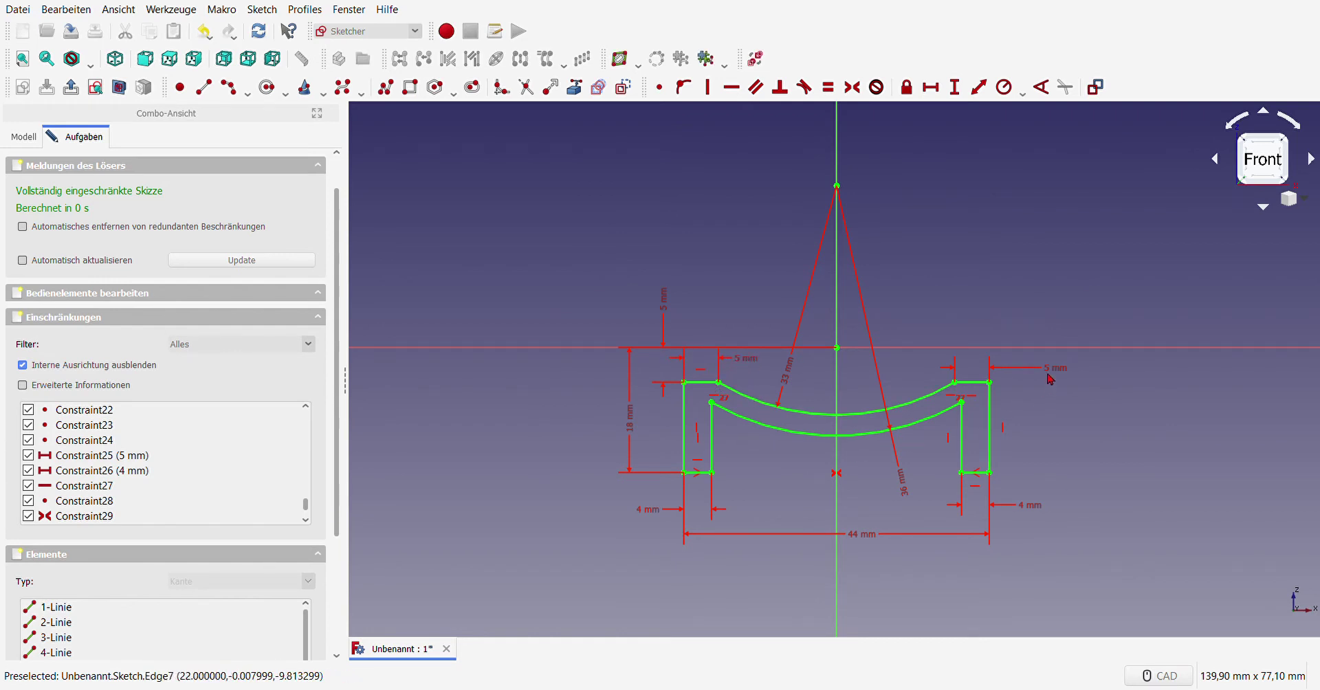
drag(1052, 369, 1021, 365)
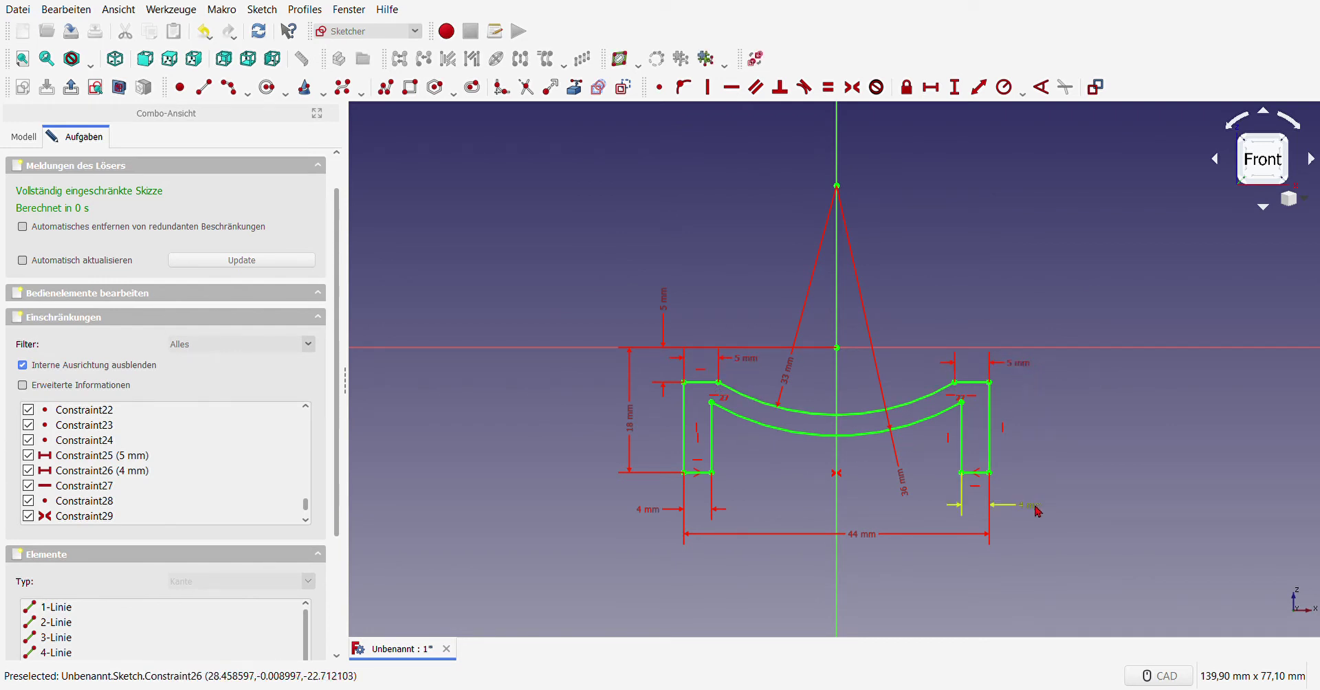
drag(1035, 507, 1025, 507)
scroll(192, 258, up, 2)
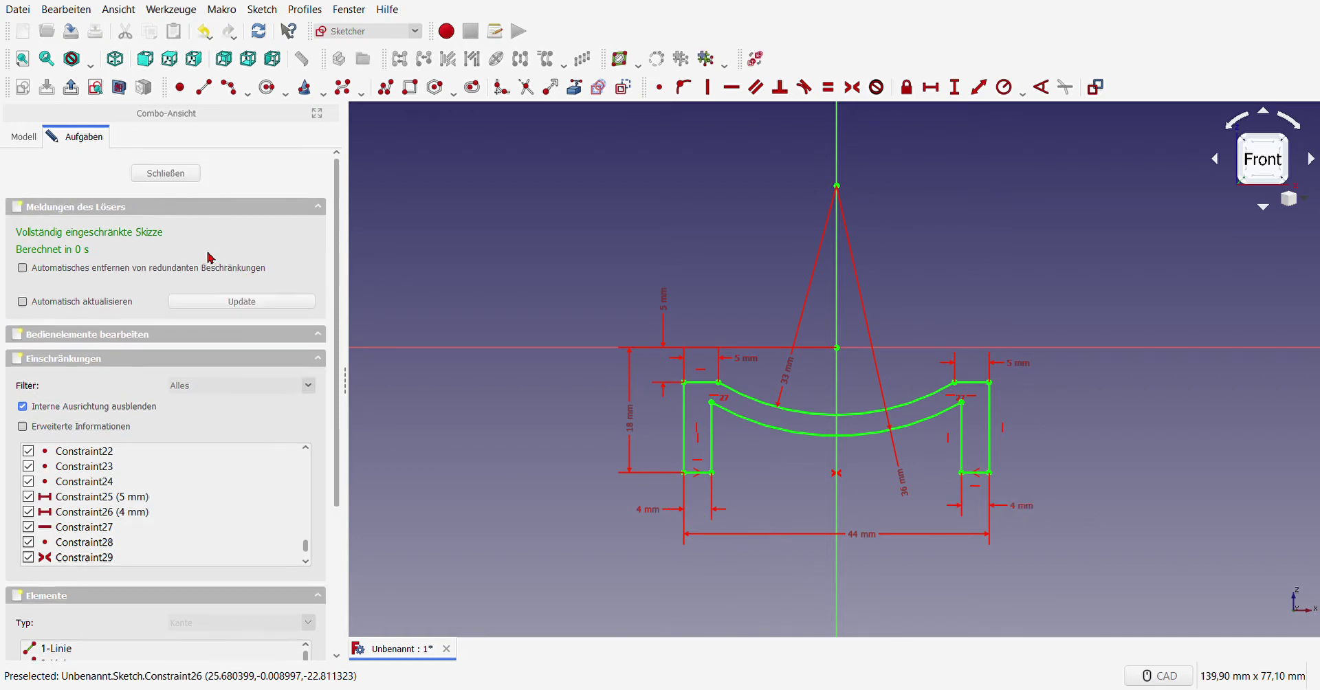
Step: Close the finished profile sketch
click(162, 176)
scroll(686, 415, down, 3)
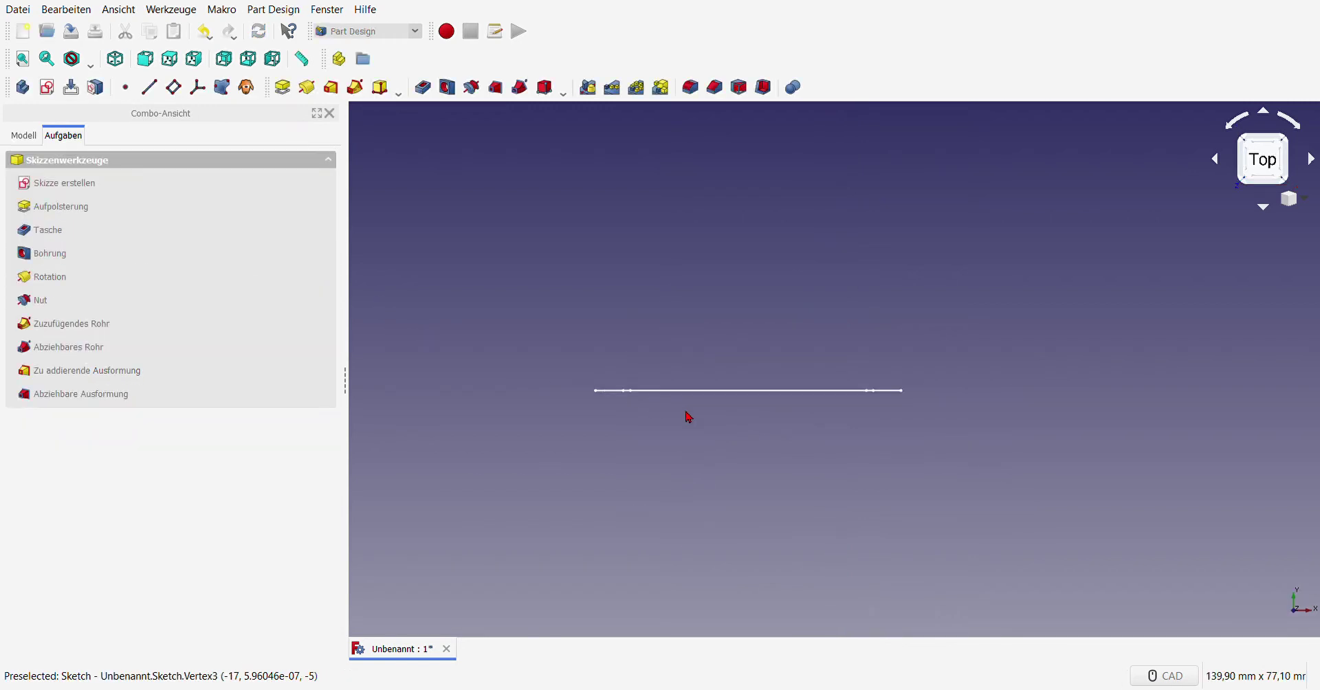
scroll(686, 415, down, 3)
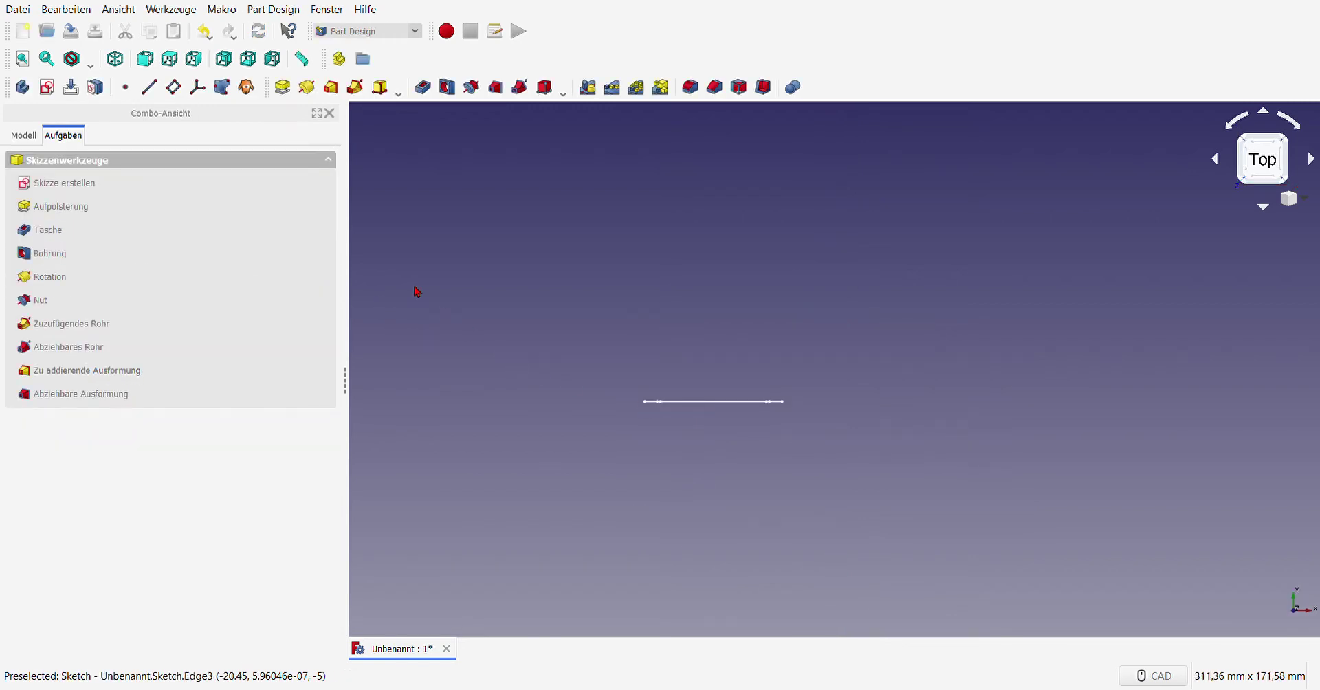
Step: Revolve the profile 360° around the X axis into a solid pipe body
click(307, 88)
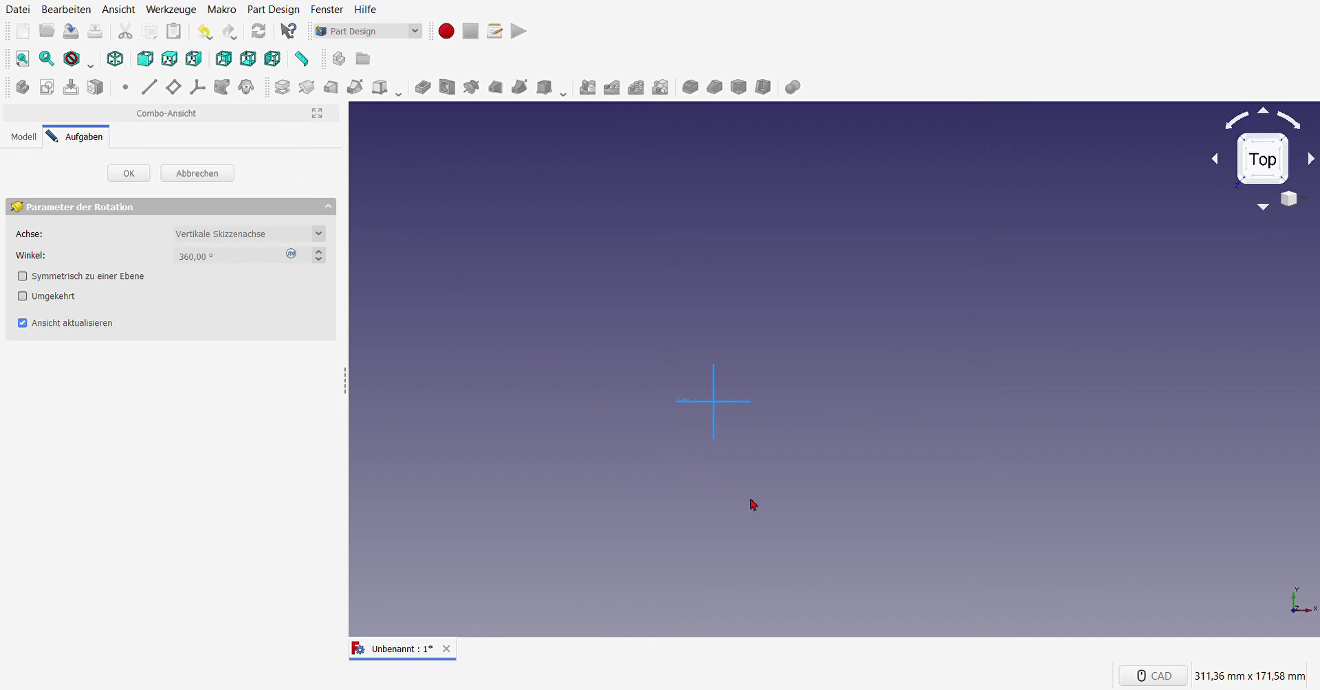
mouse_move(751, 504)
middle_down()
mouse_move(707, 456)
mouse_move(745, 405)
middle_up()
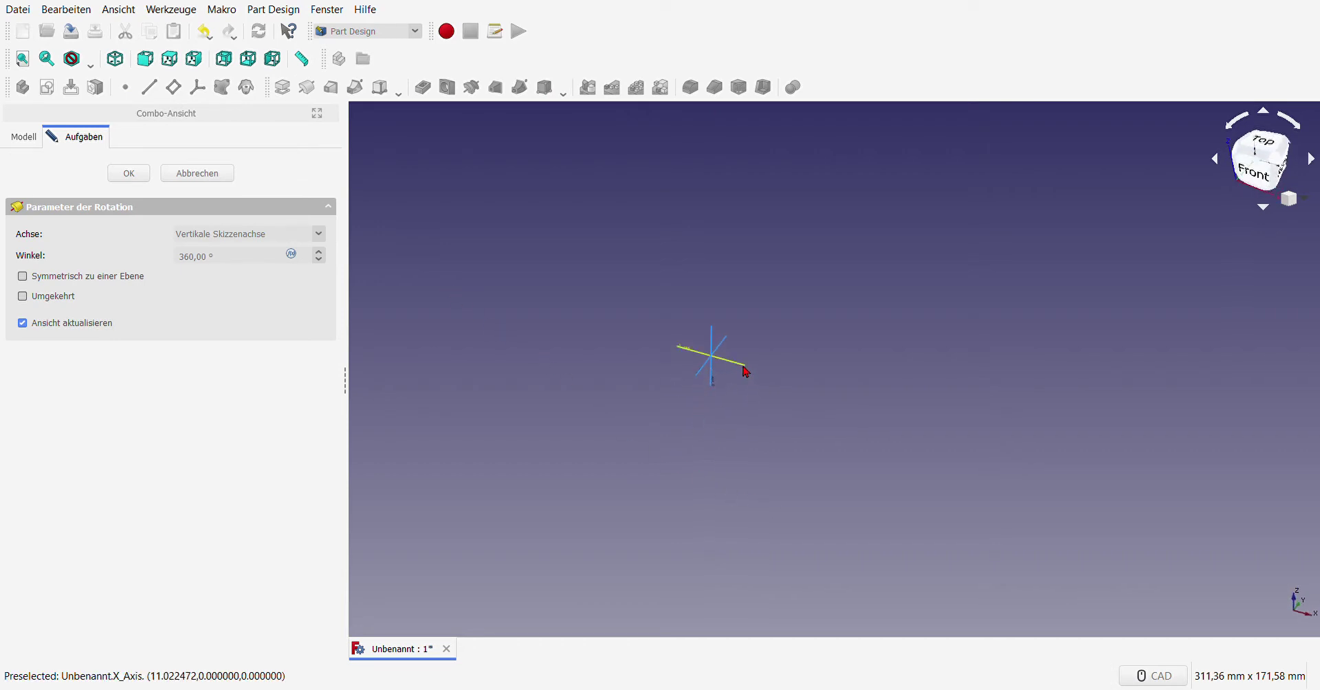
click(745, 369)
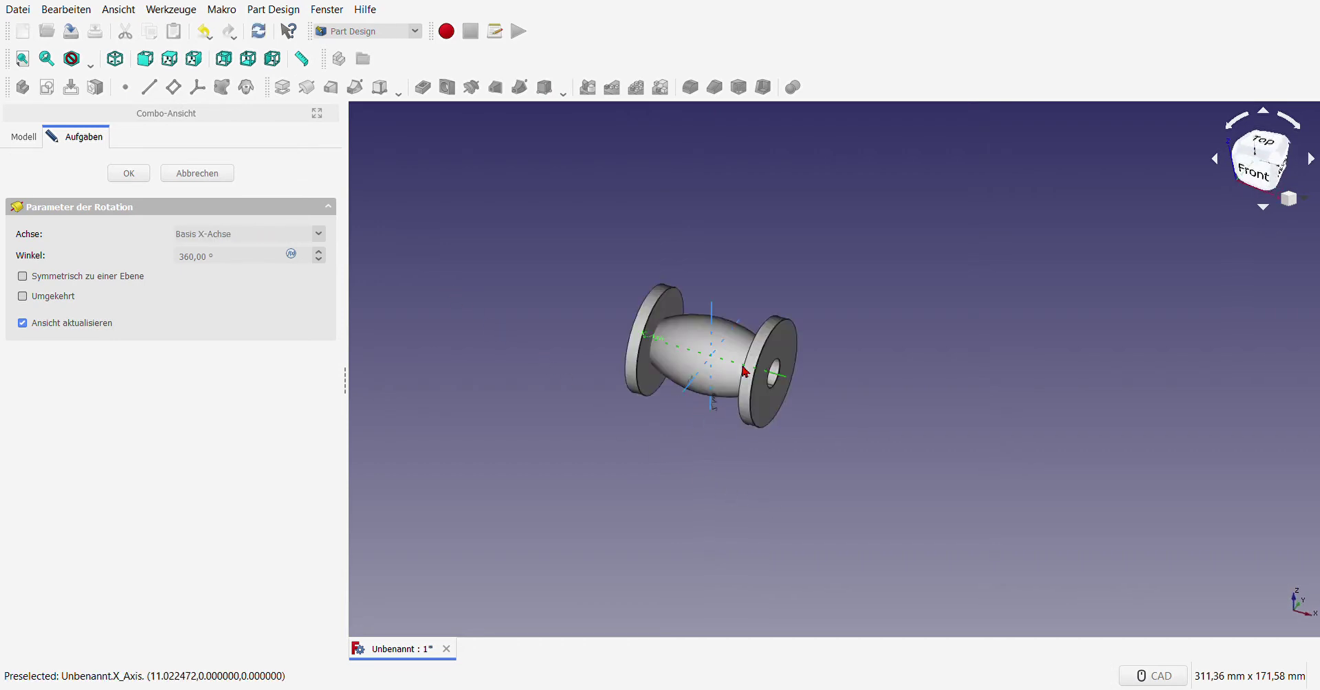
click(129, 174)
scroll(511, 348, up, 2)
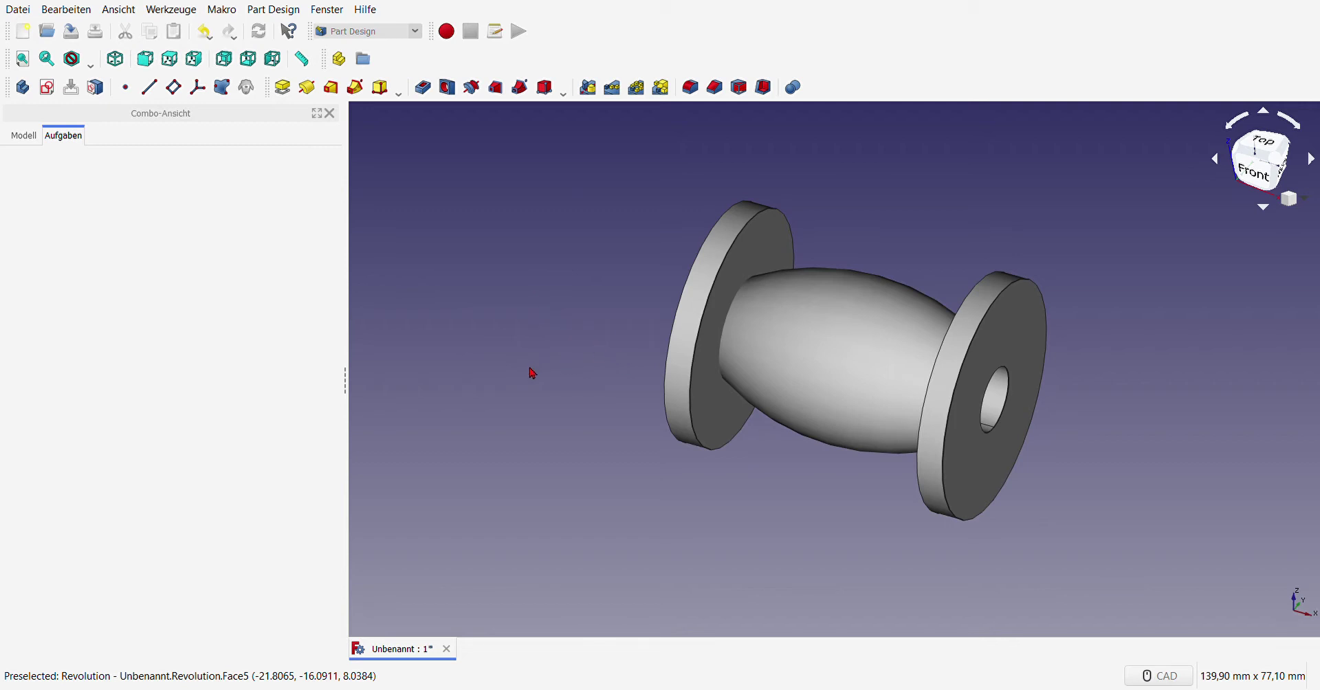
Step: Start a new sketch on the right flange's end face, viewed upright
click(1005, 332)
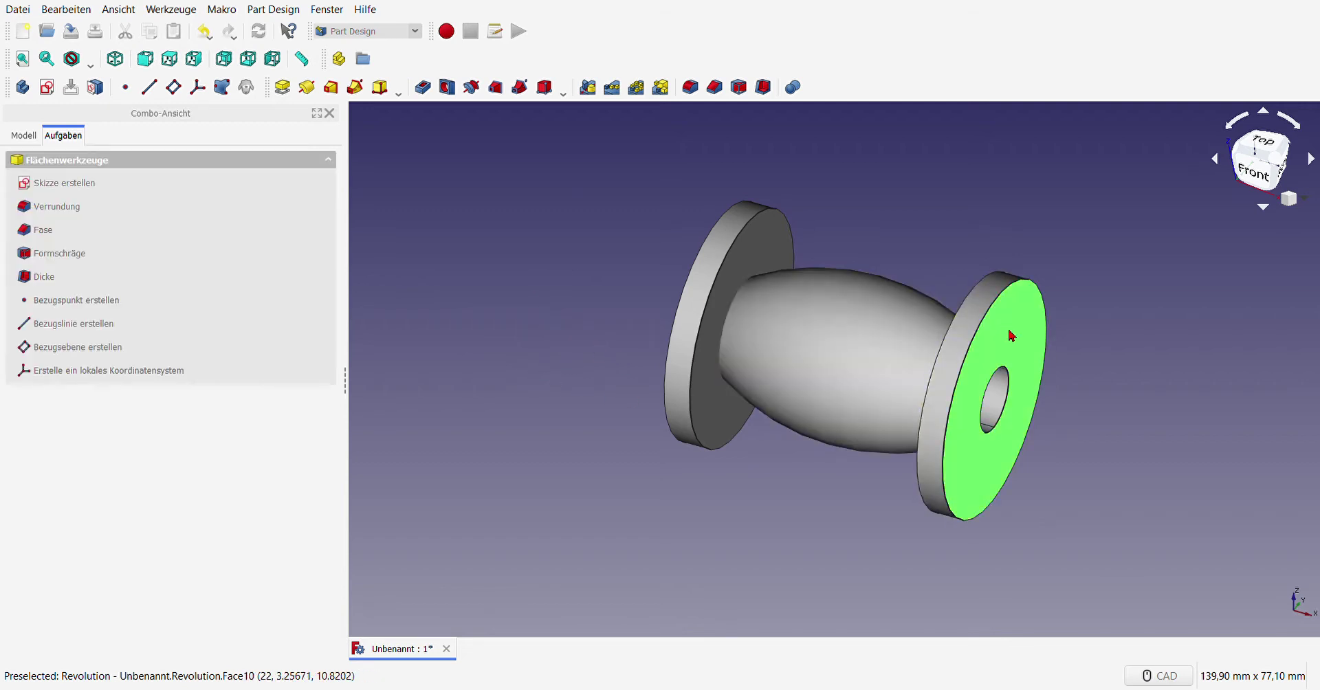
click(47, 86)
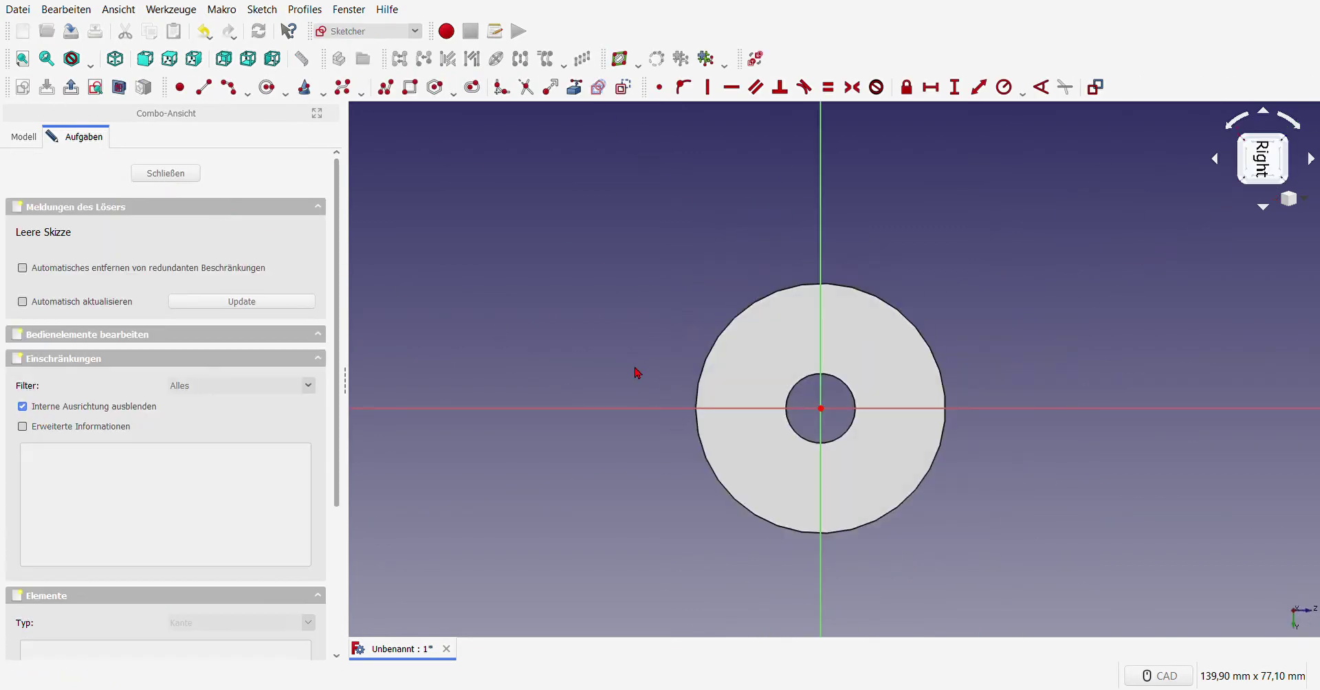
scroll(806, 400, up, 4)
scroll(633, 401, up, 5)
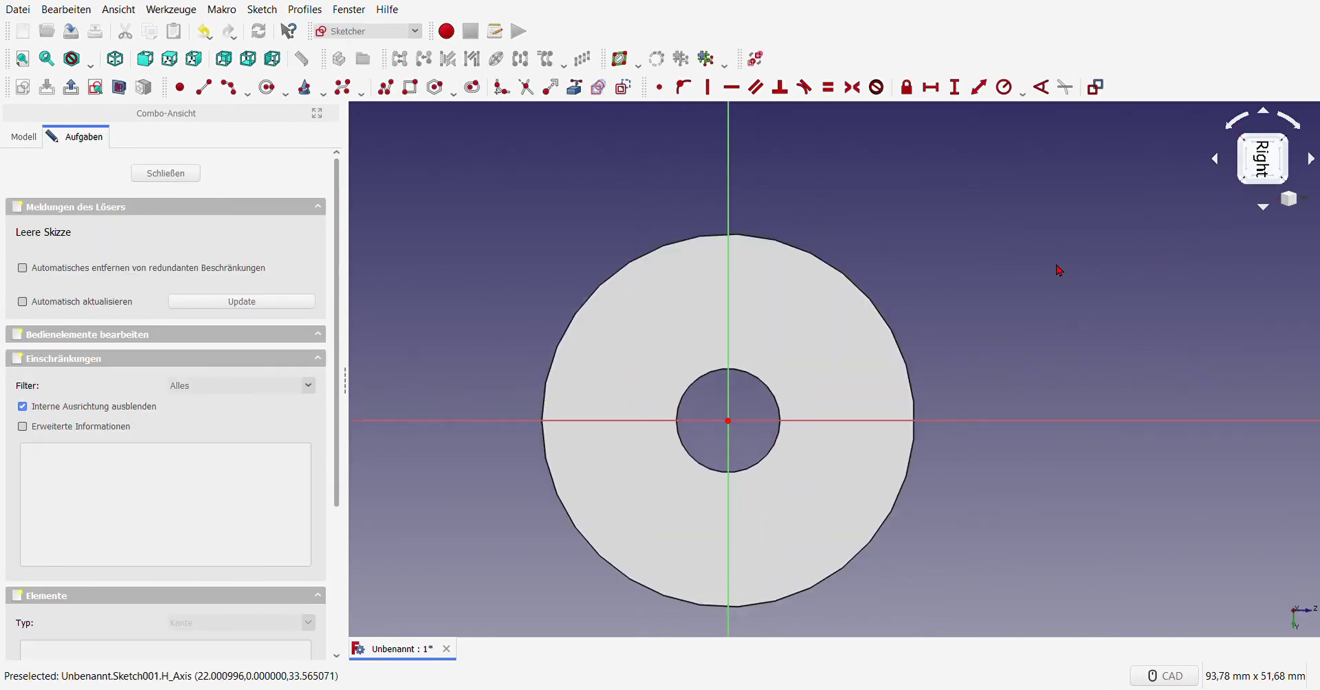
click(1272, 156)
scroll(796, 291, down, 6)
scroll(864, 330, up, 4)
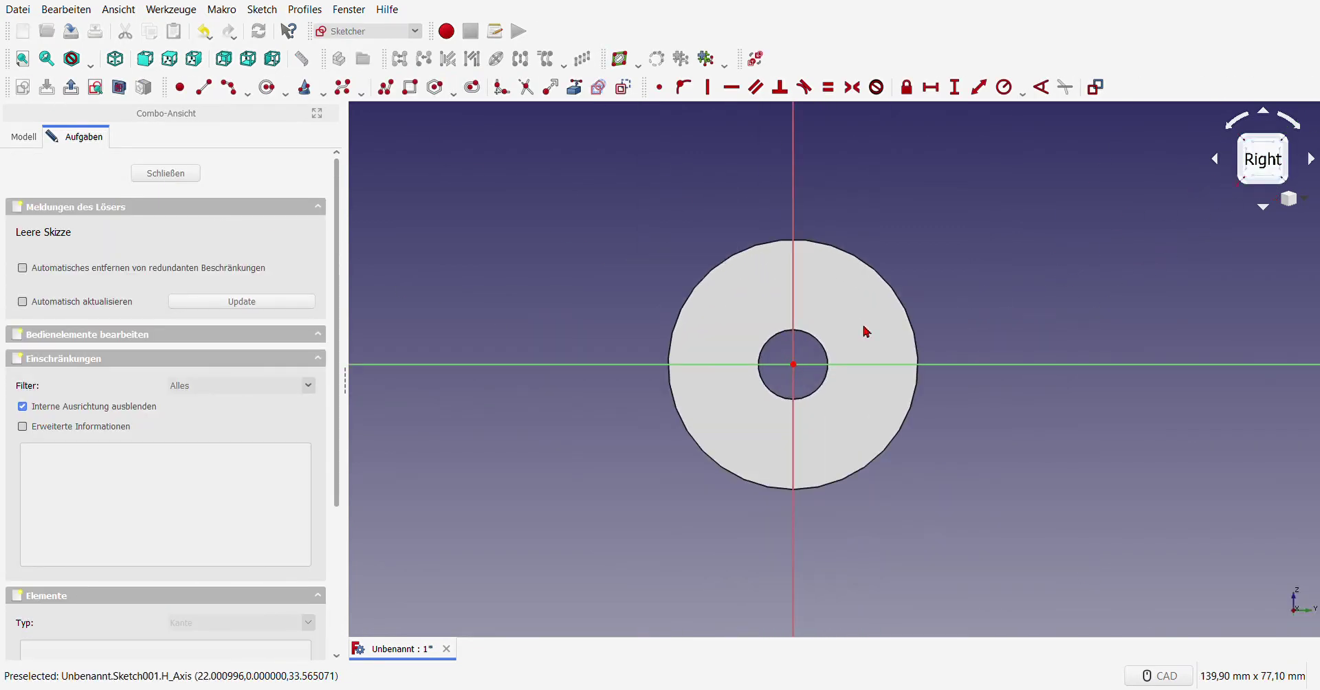
scroll(867, 331, up, 2)
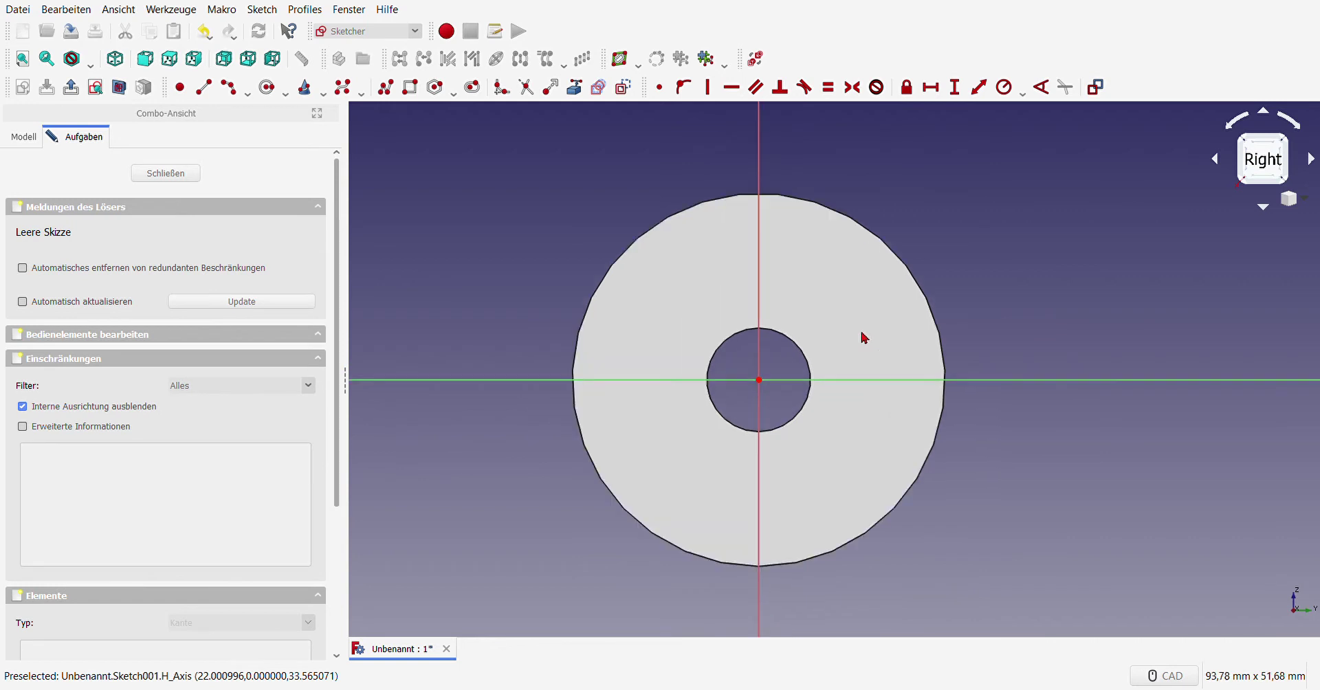
Step: Draw a circle centred on the origin and make it construction geometry
click(267, 87)
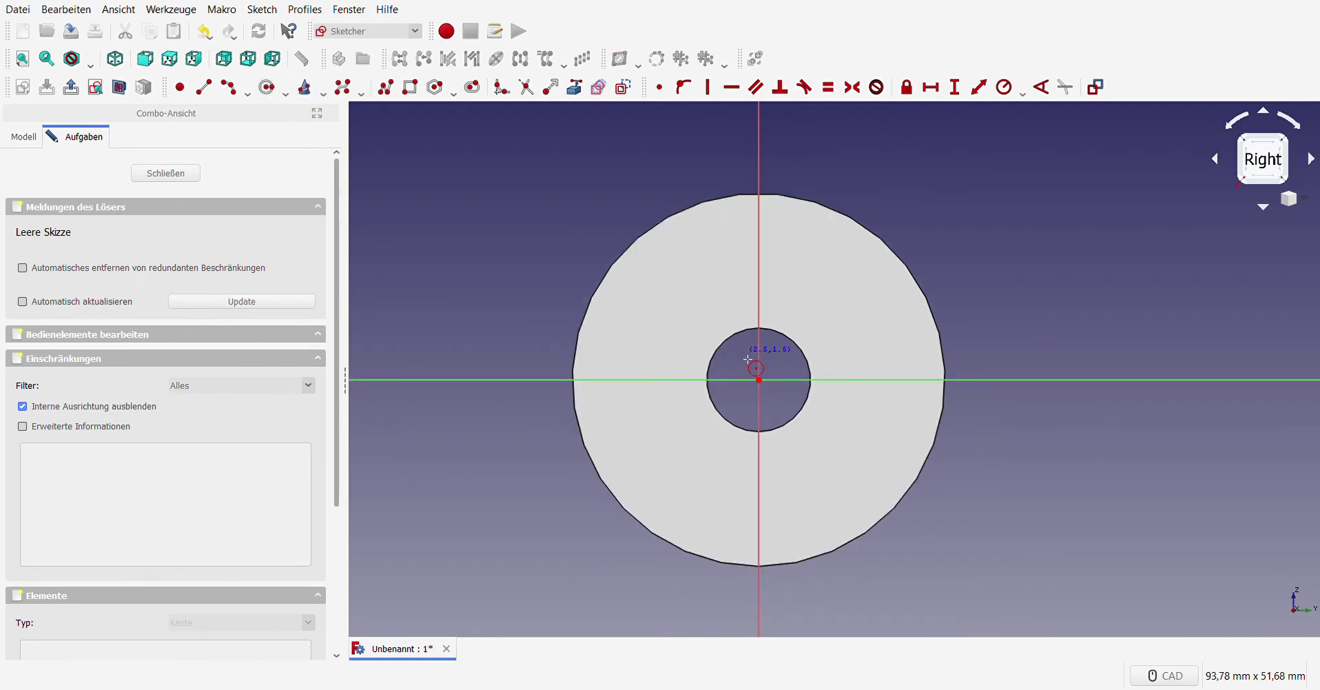
click(759, 380)
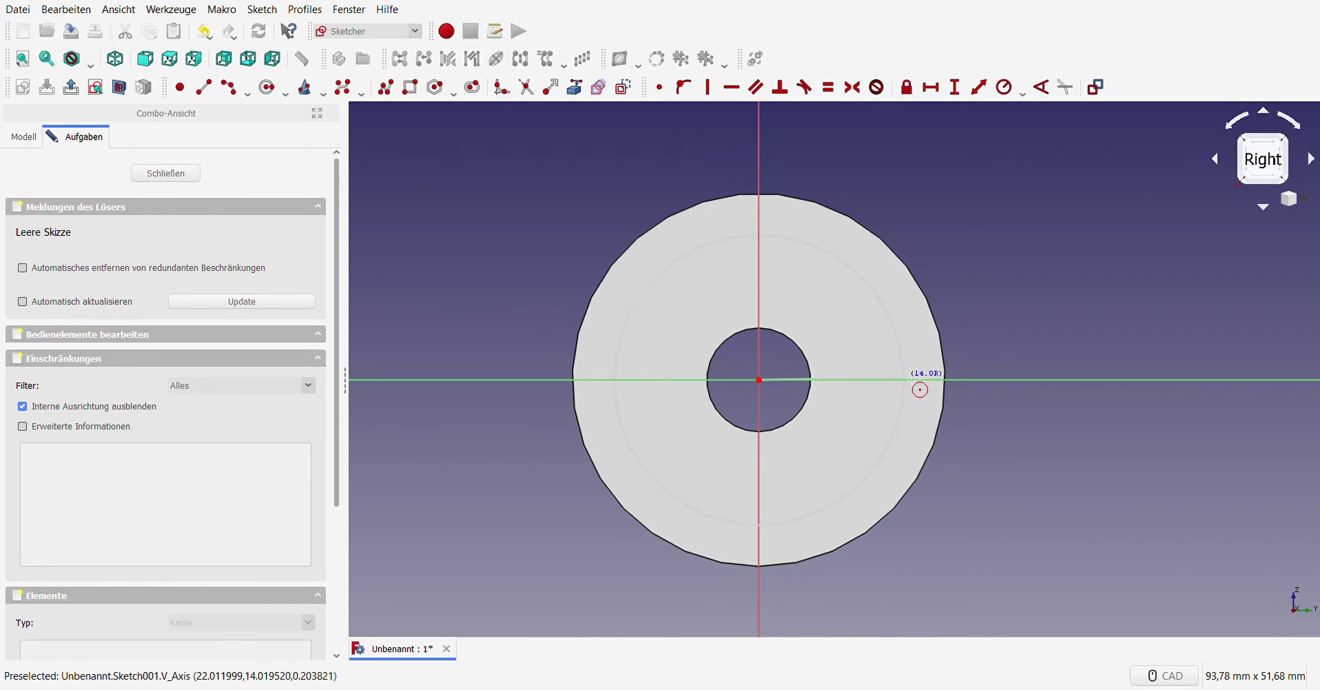
click(907, 378)
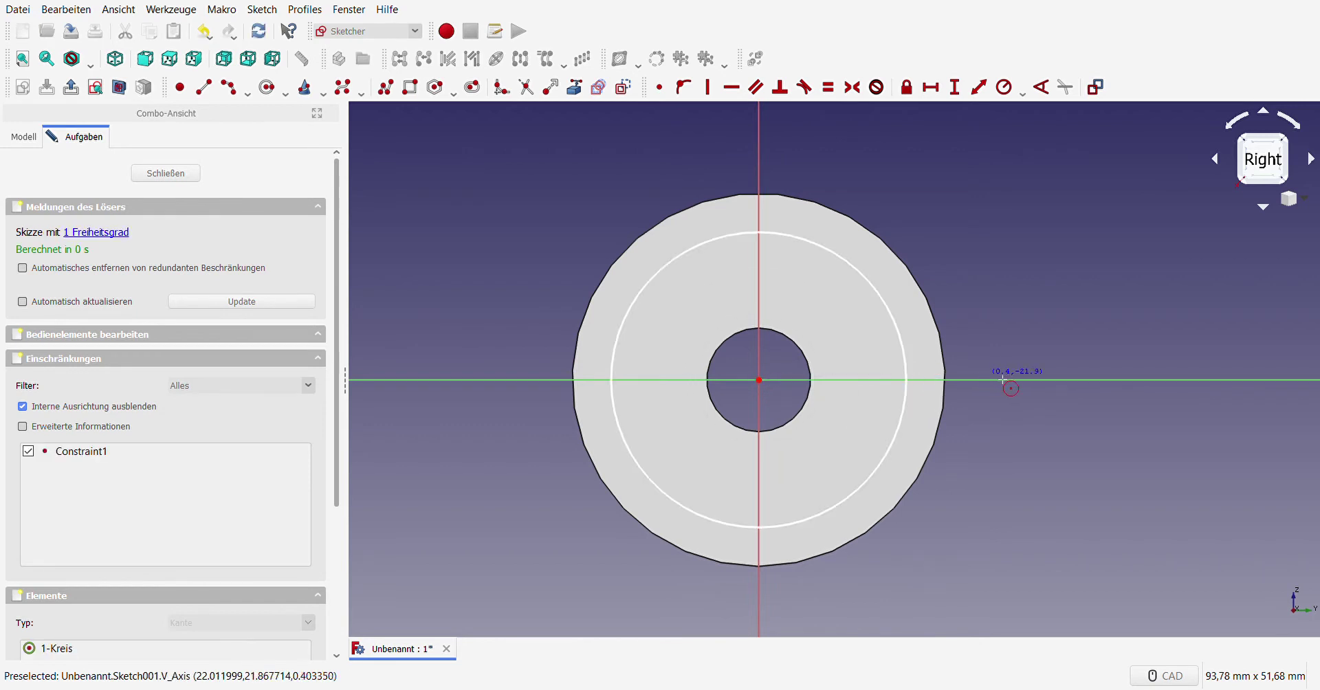
click(904, 356)
click(624, 87)
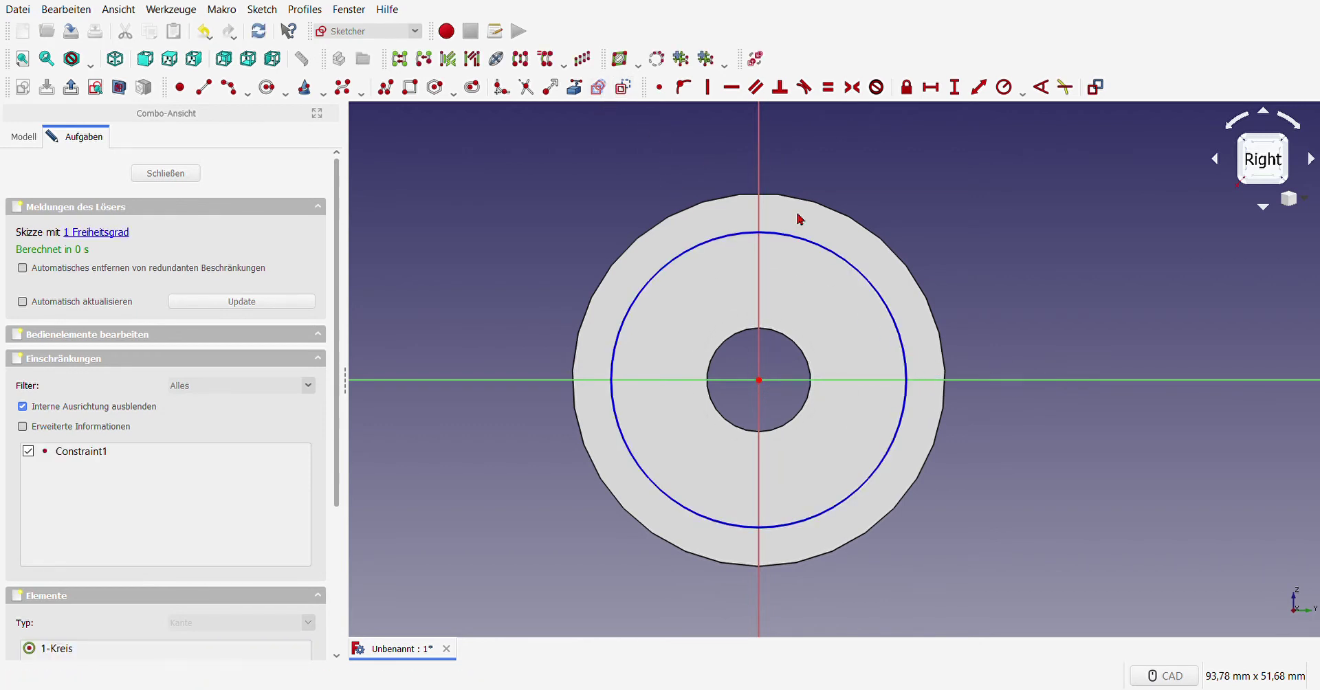
Step: Draw four small bolt-hole circles at the top, right, bottom and left of the construction circle
click(267, 86)
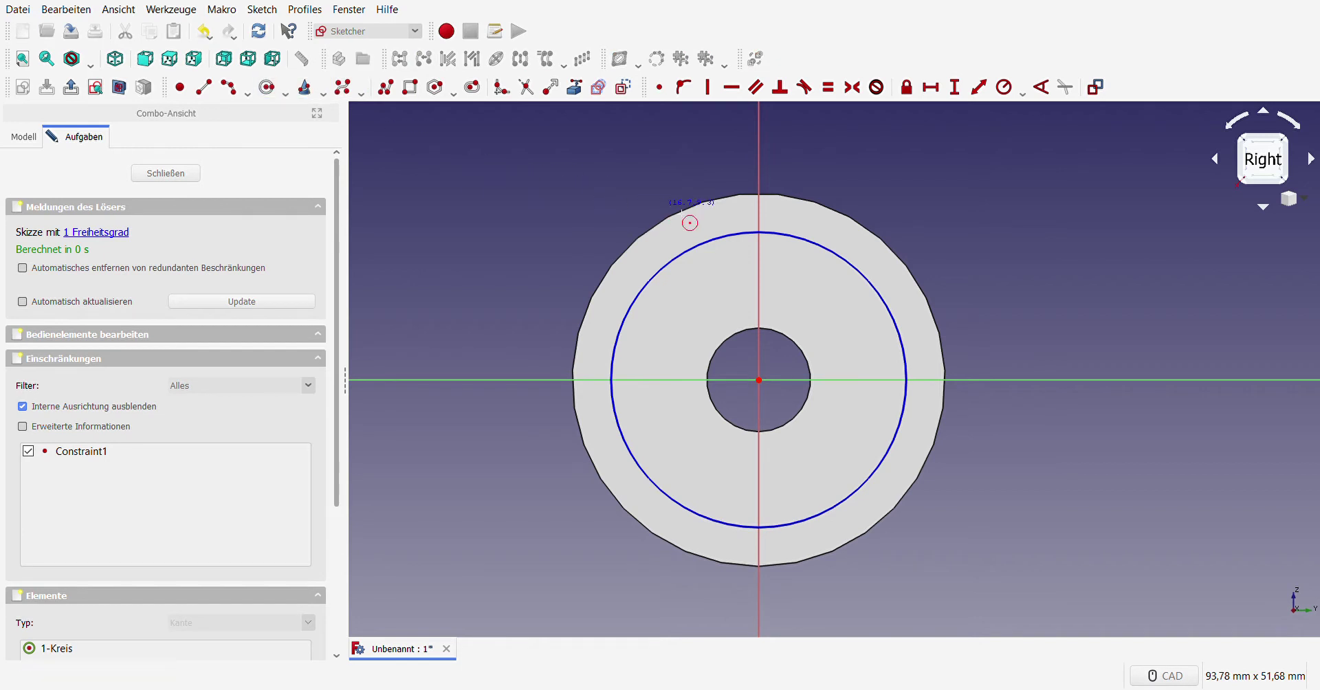
click(739, 232)
click(757, 238)
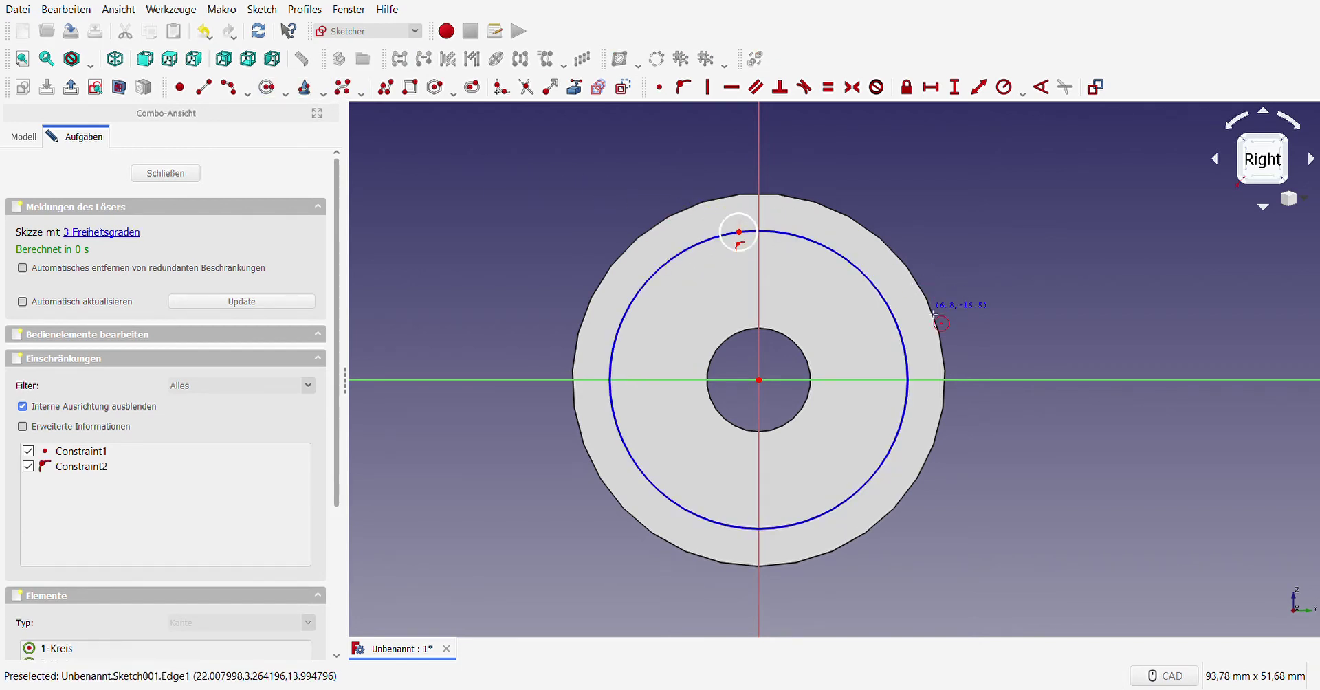
click(907, 366)
click(928, 379)
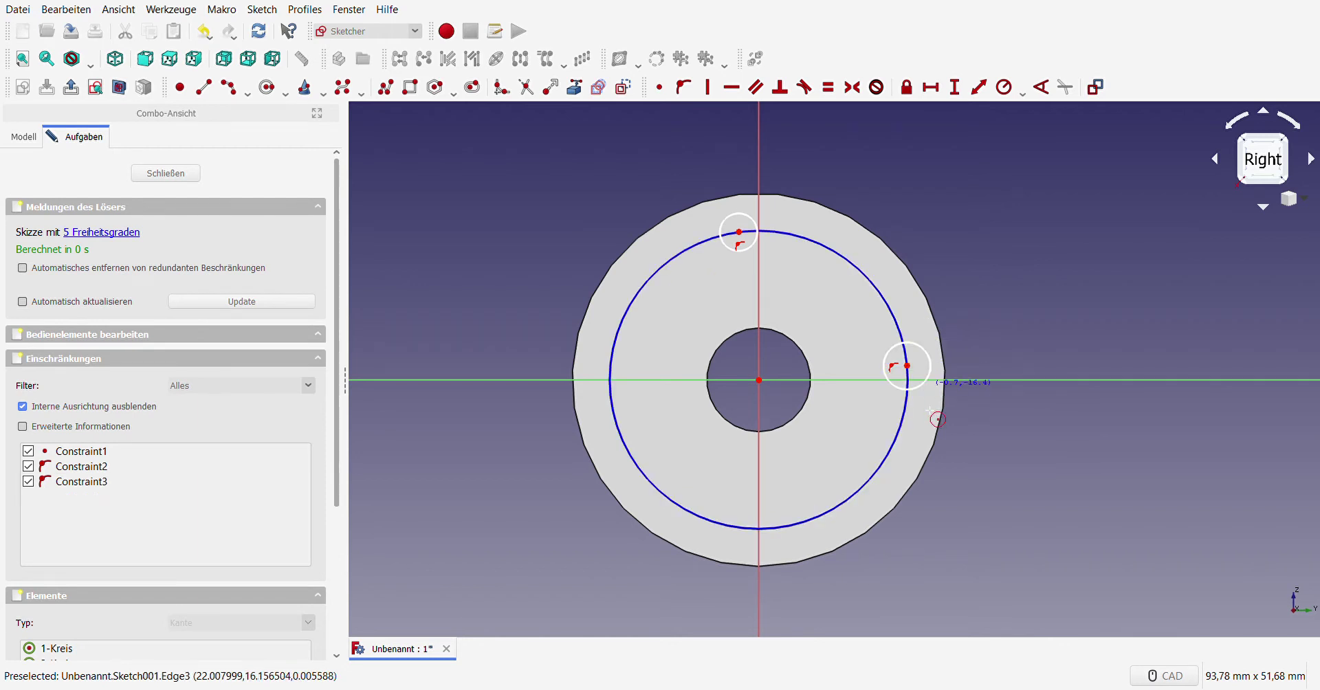
click(780, 528)
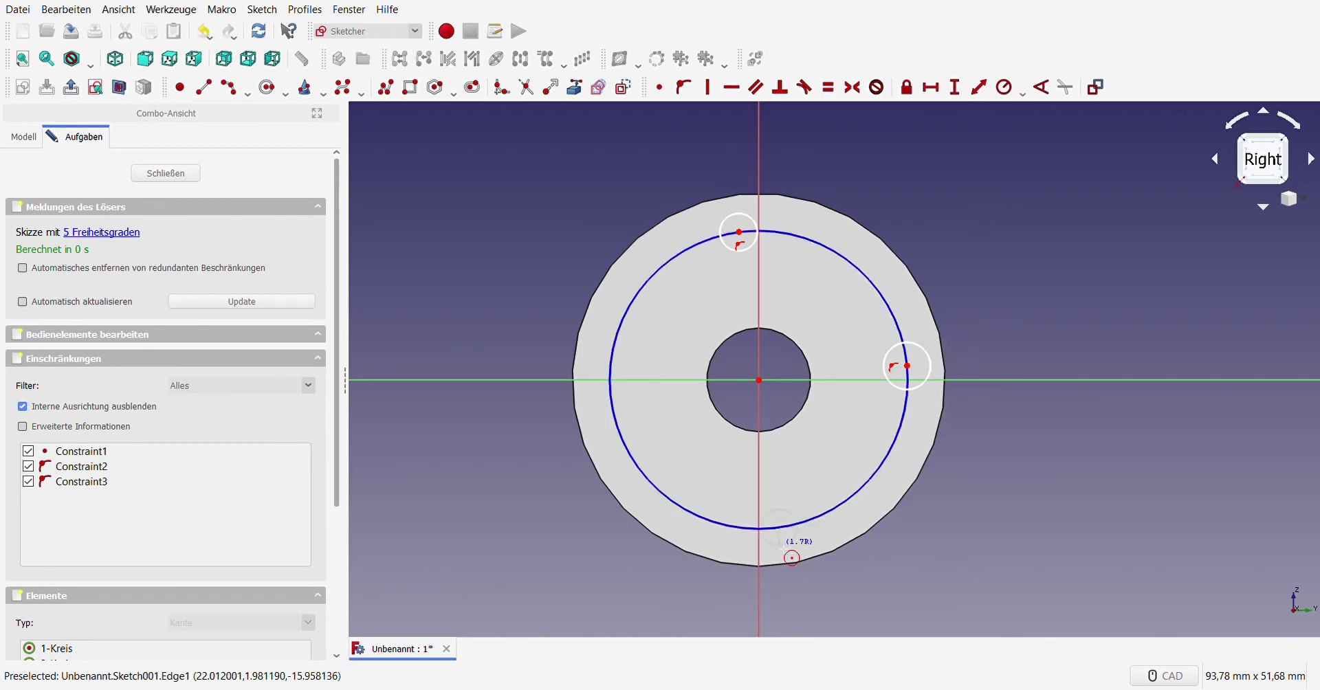
click(771, 543)
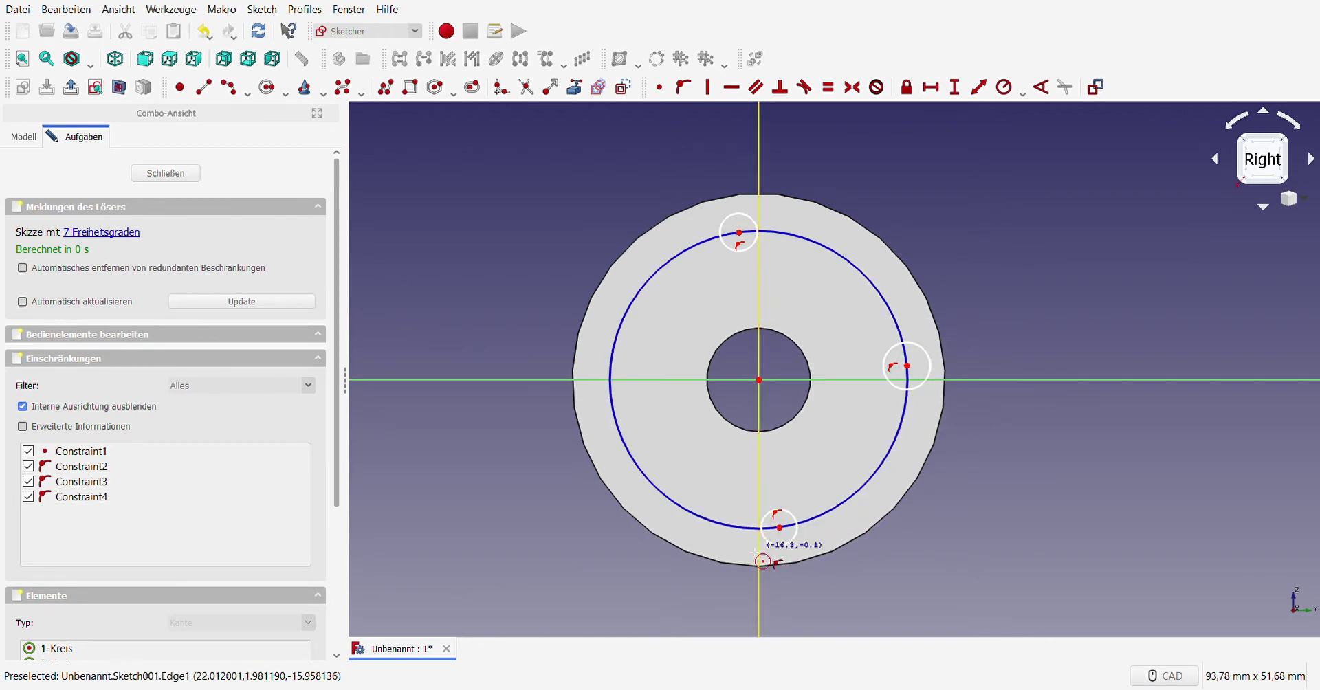
click(610, 392)
click(620, 403)
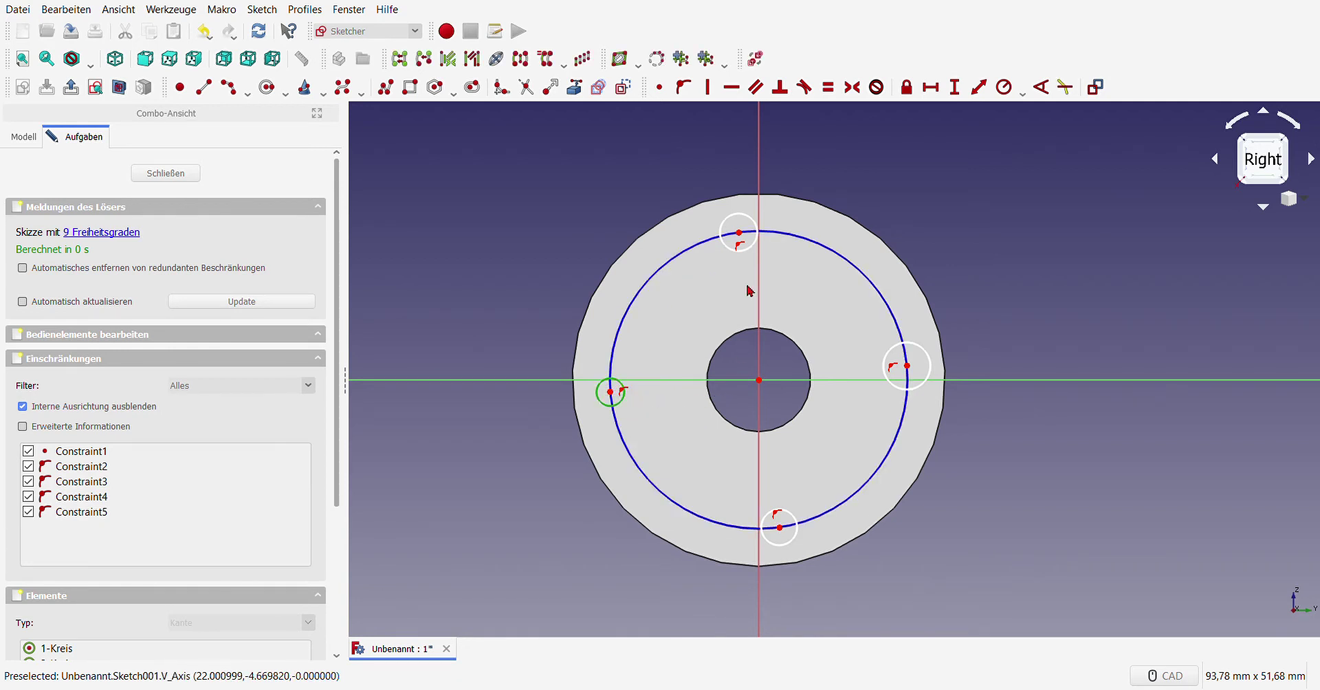
Step: Pin the left and right hole centres to the horizontal axis, top and bottom to the vertical
click(610, 392)
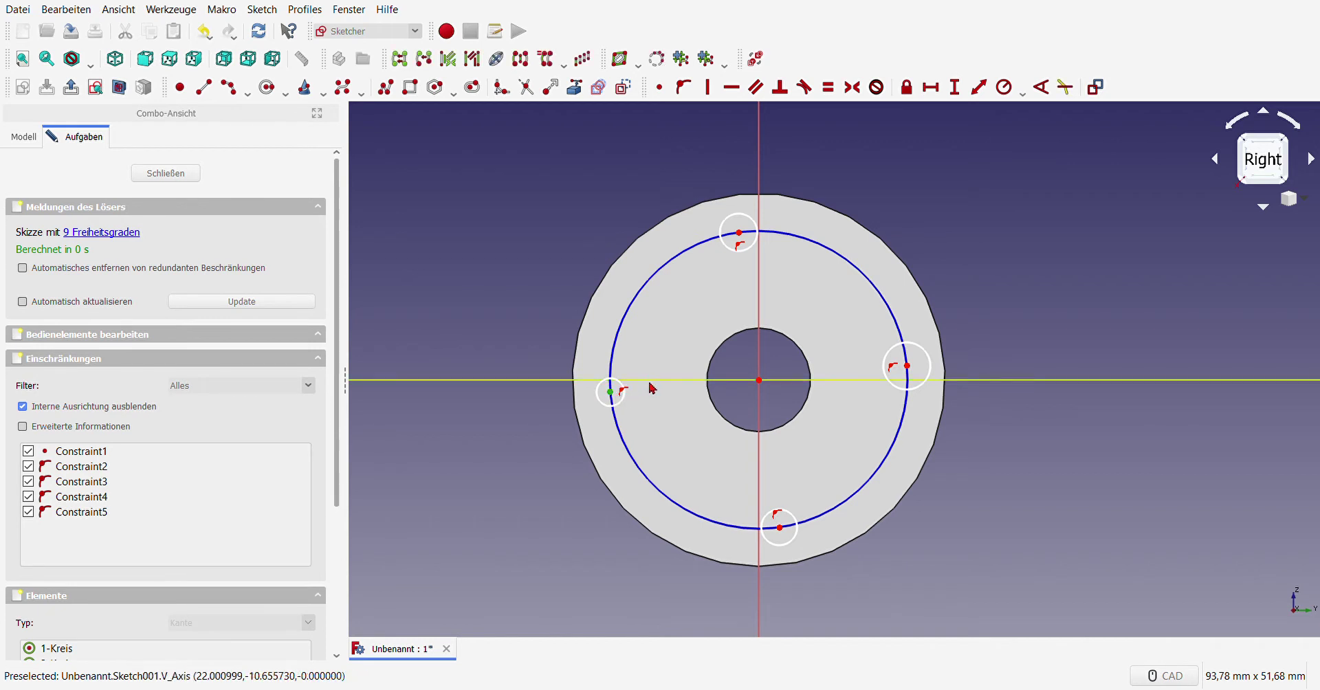
click(648, 381)
click(684, 87)
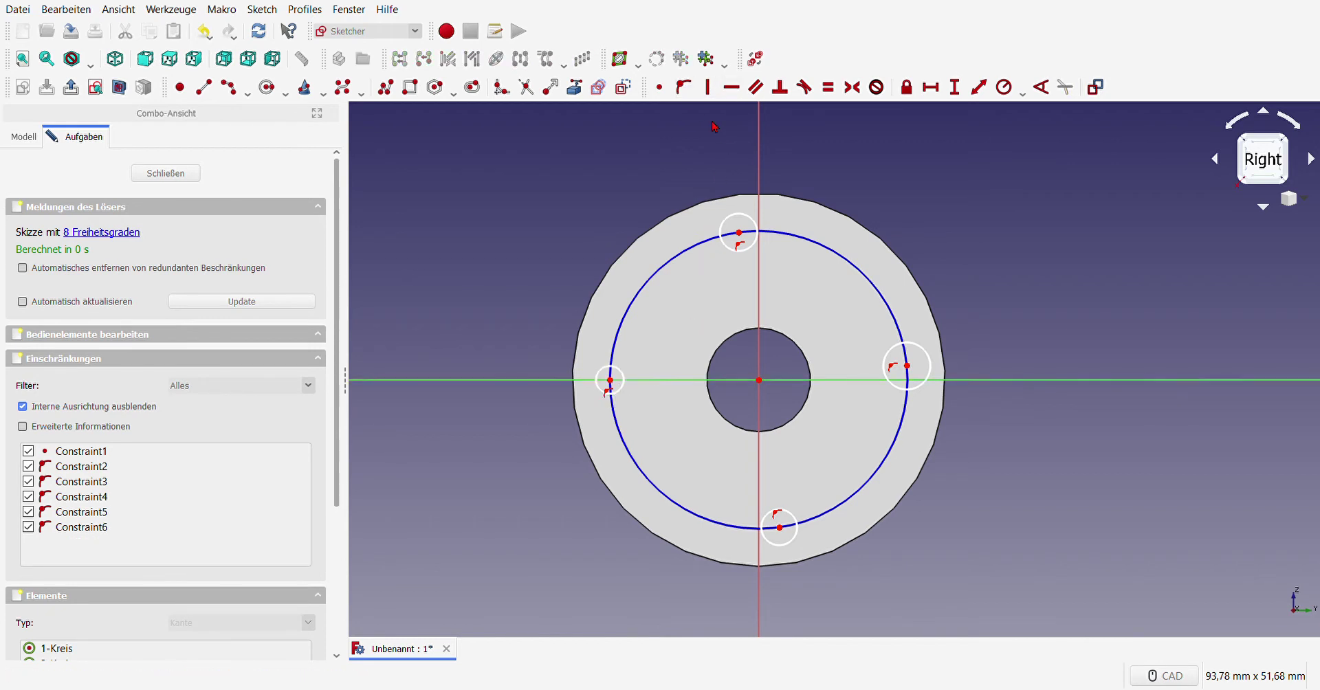
click(739, 233)
click(759, 212)
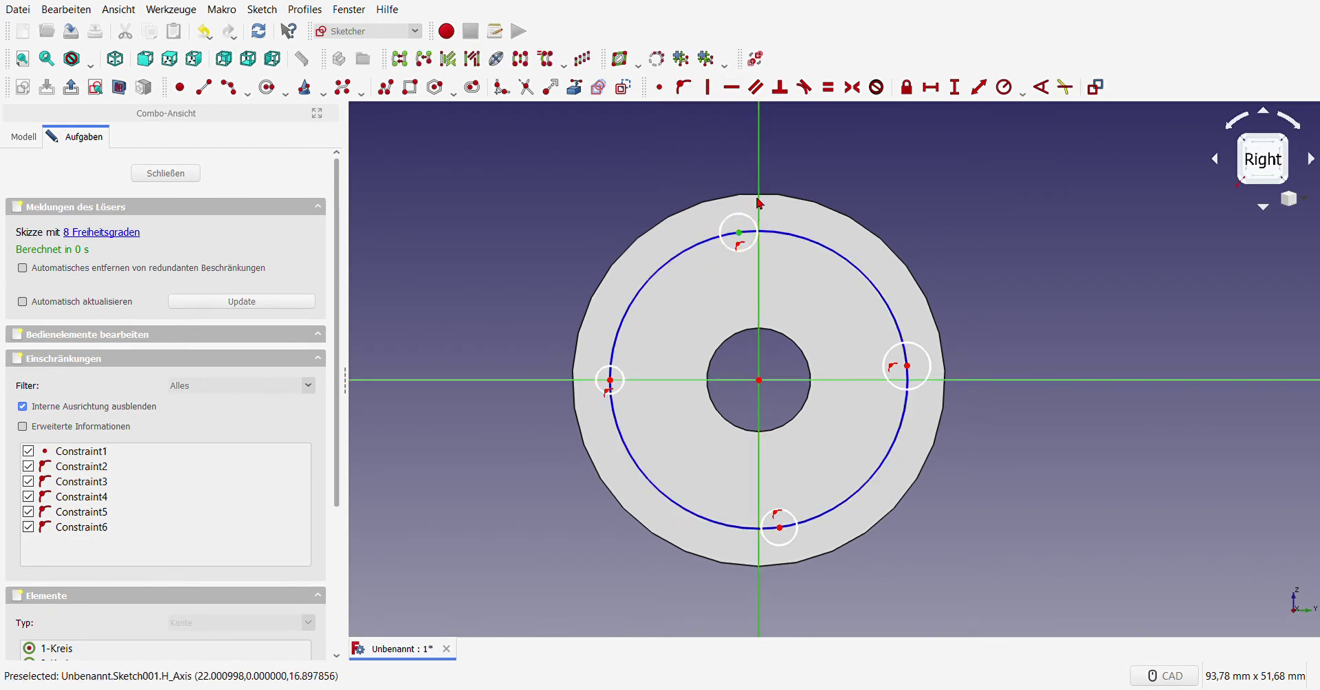
click(683, 87)
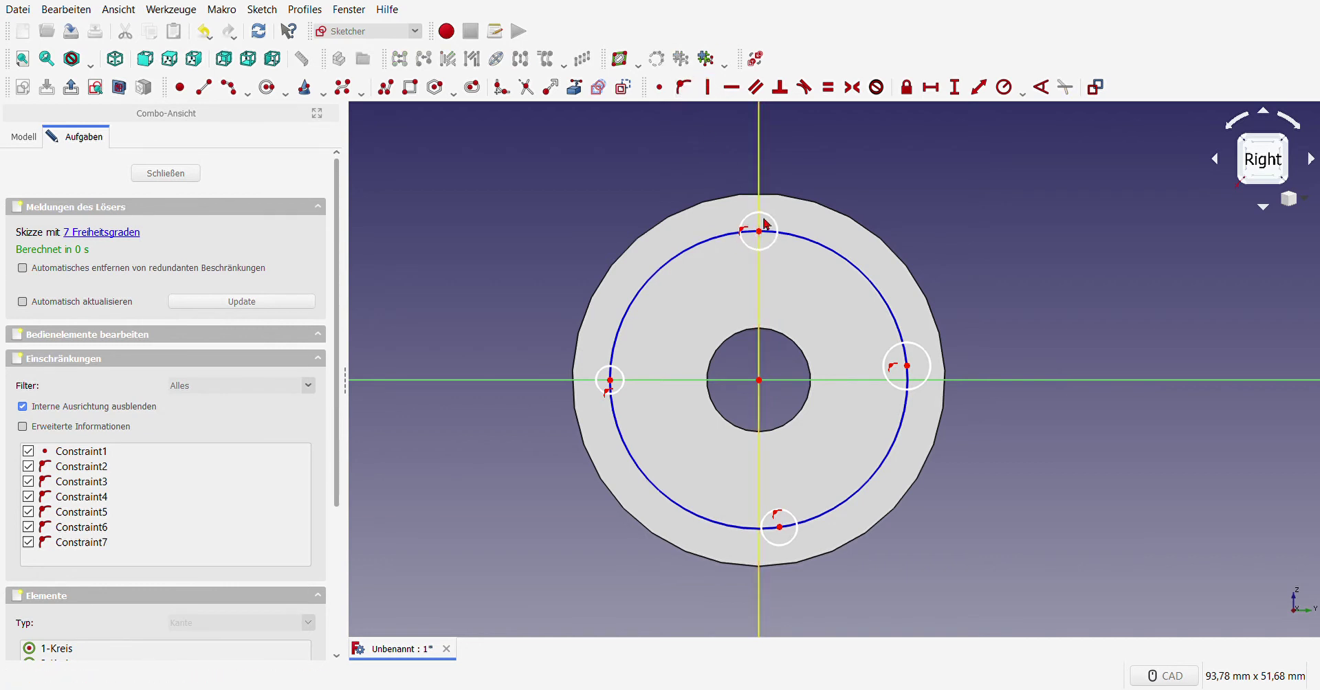
click(908, 366)
click(660, 379)
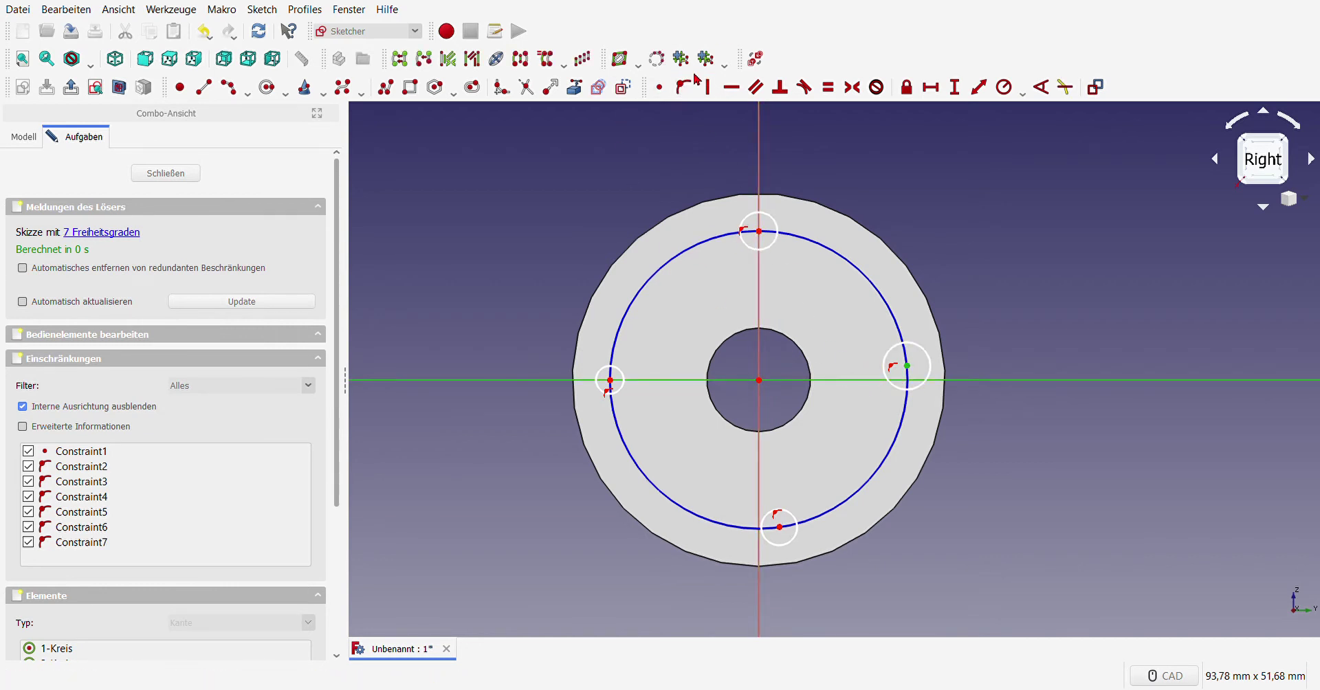
click(683, 88)
click(779, 528)
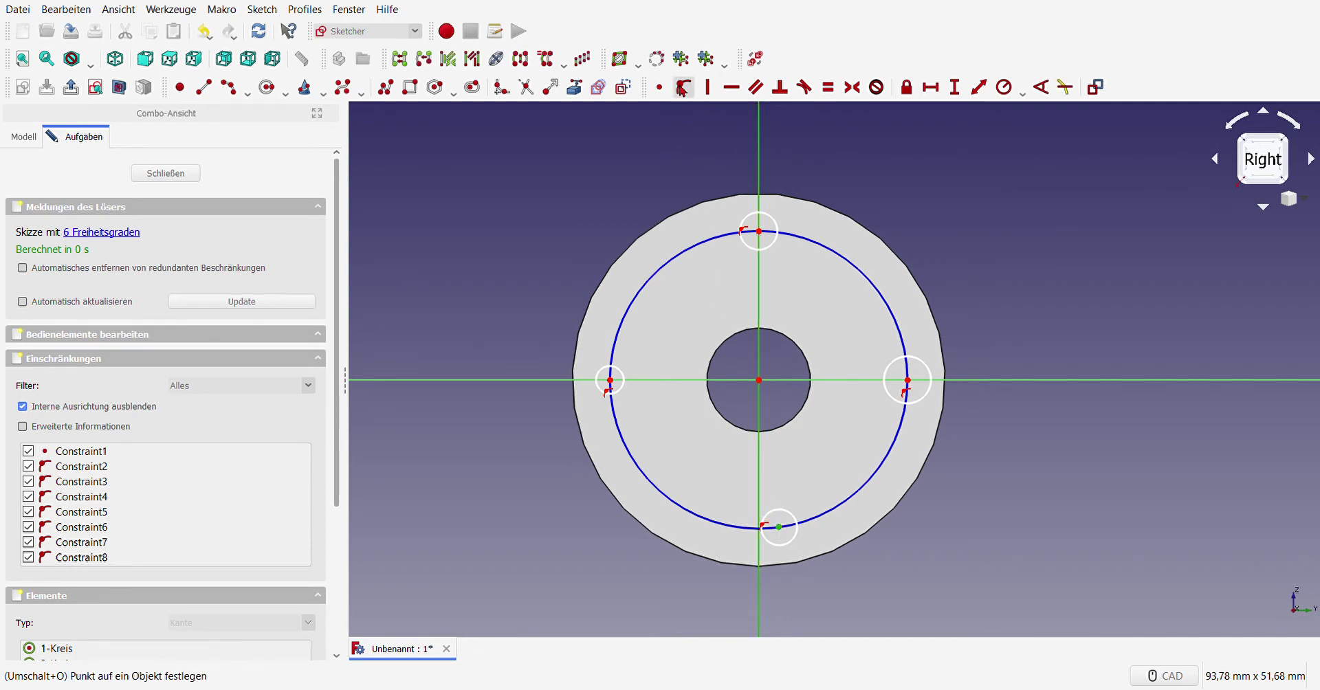
click(682, 87)
Step: Select all four bolt-hole circles
click(929, 377)
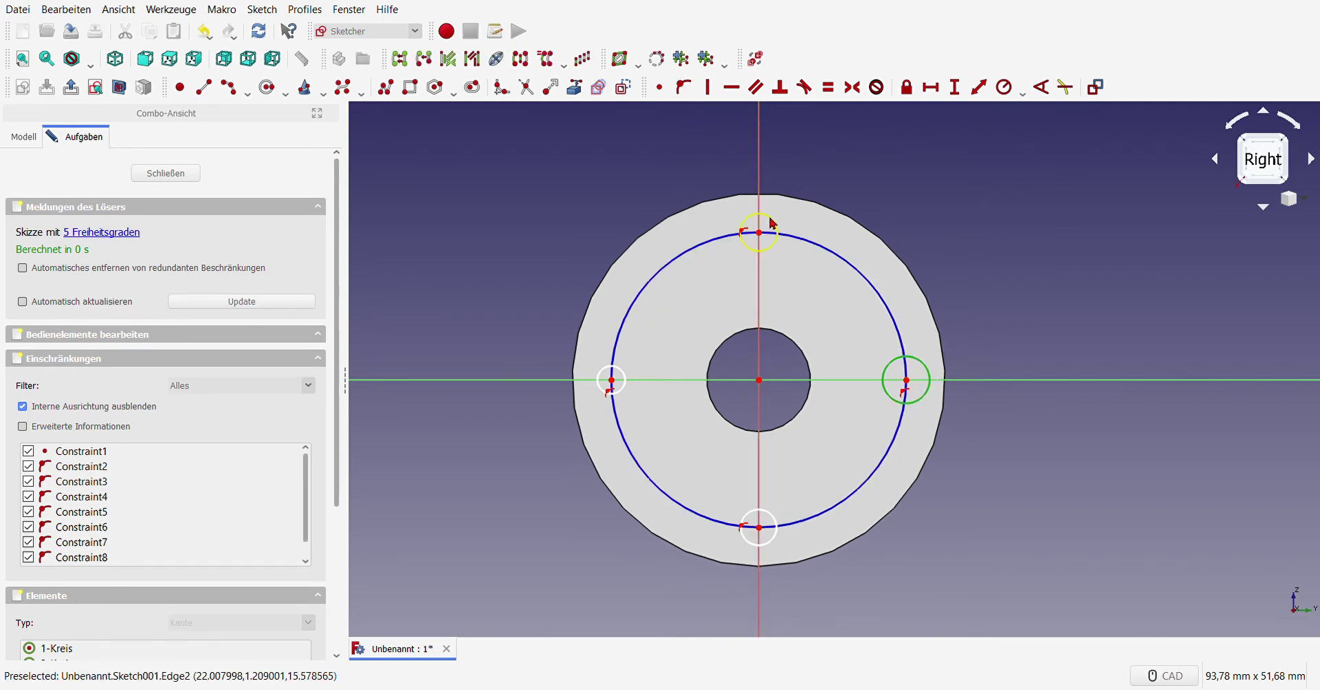
click(773, 223)
click(625, 376)
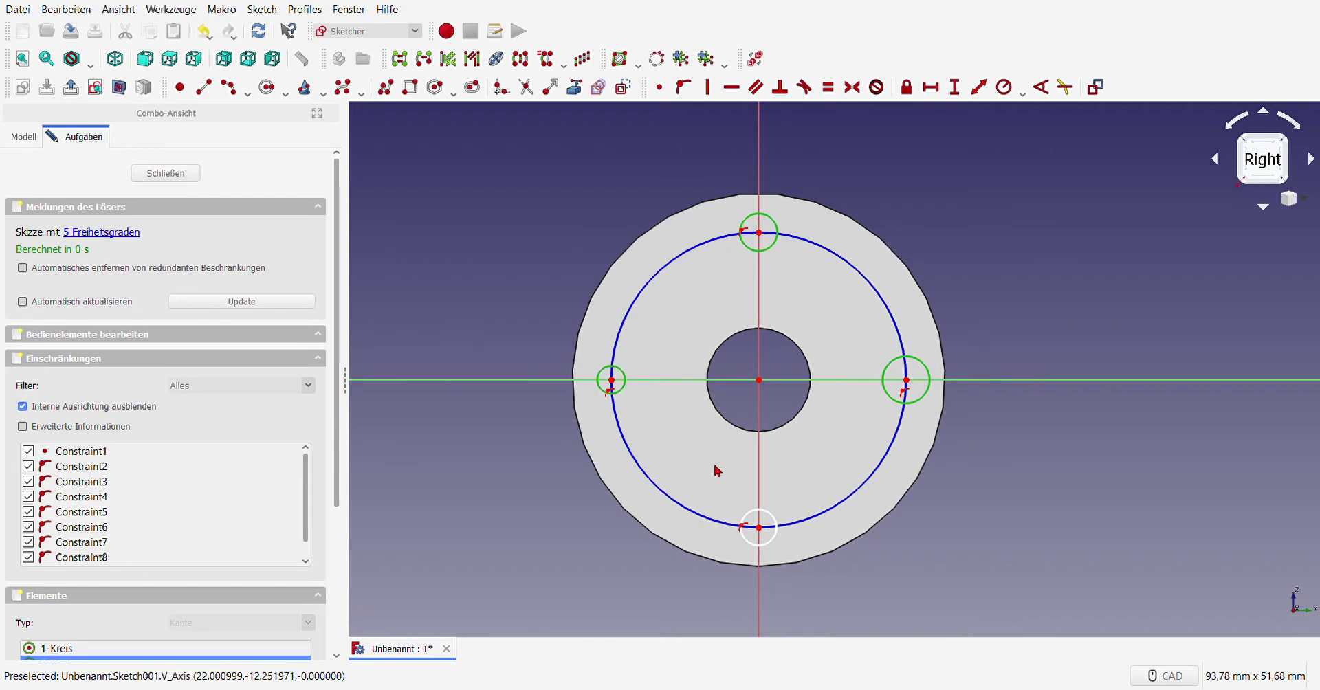
click(752, 517)
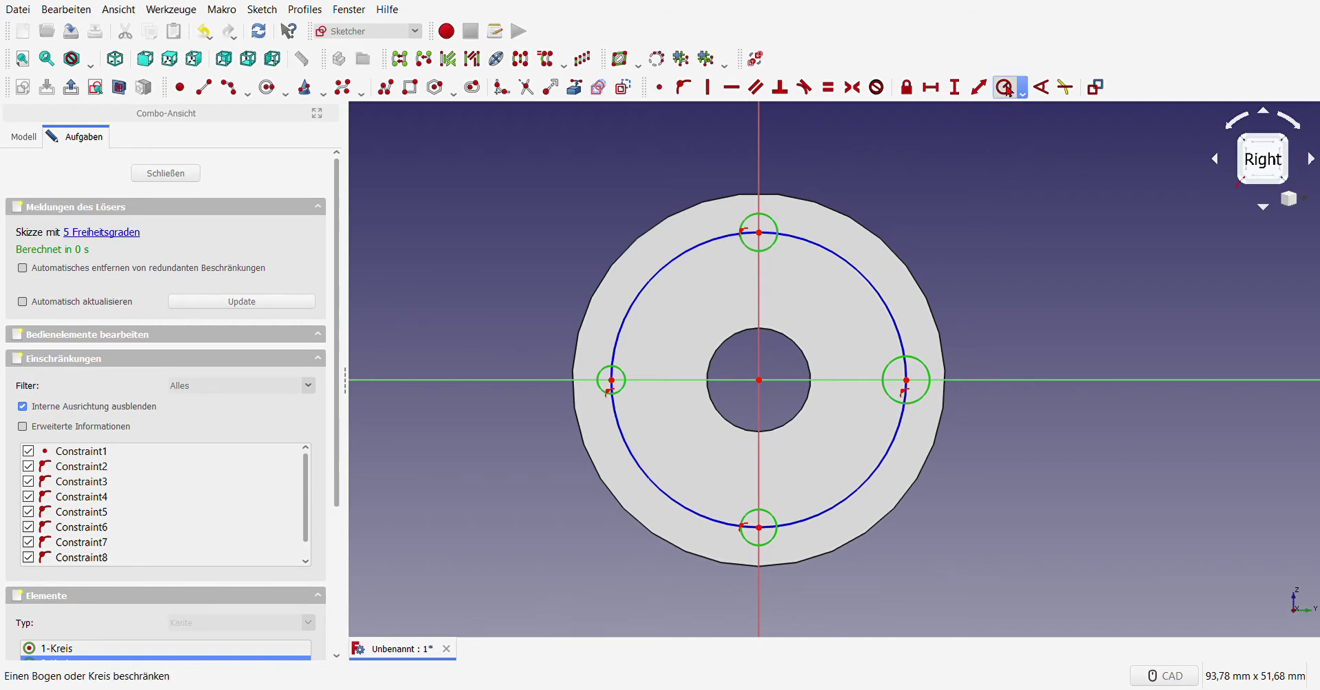
Step: Make the four bolt holes equal, dimension the pitch circle, and close the sketch
key(e)
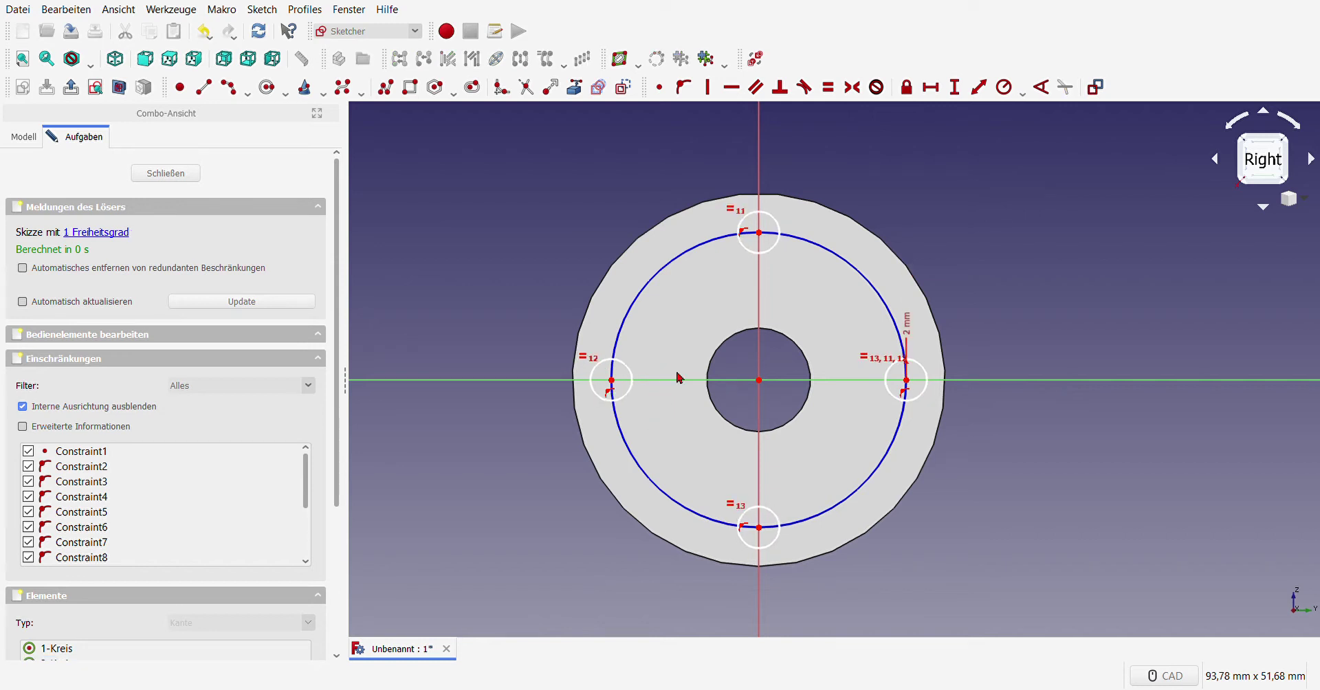
drag(907, 329, 975, 329)
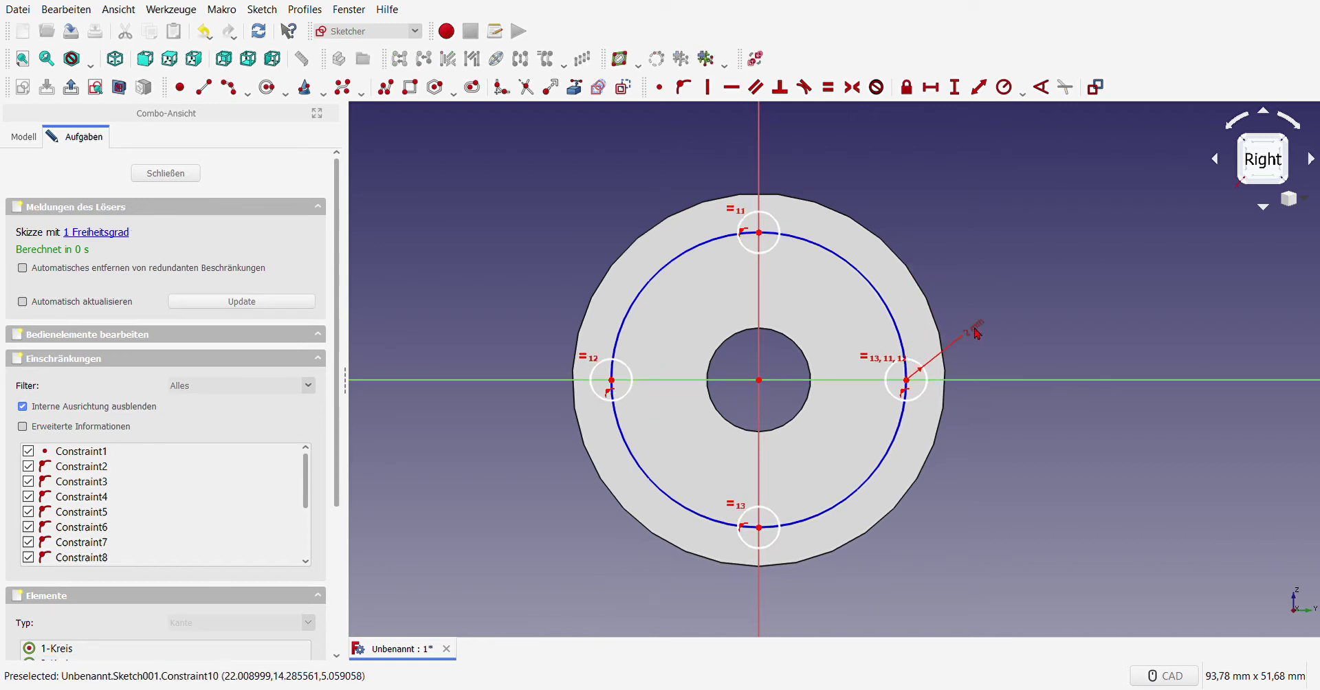
click(858, 276)
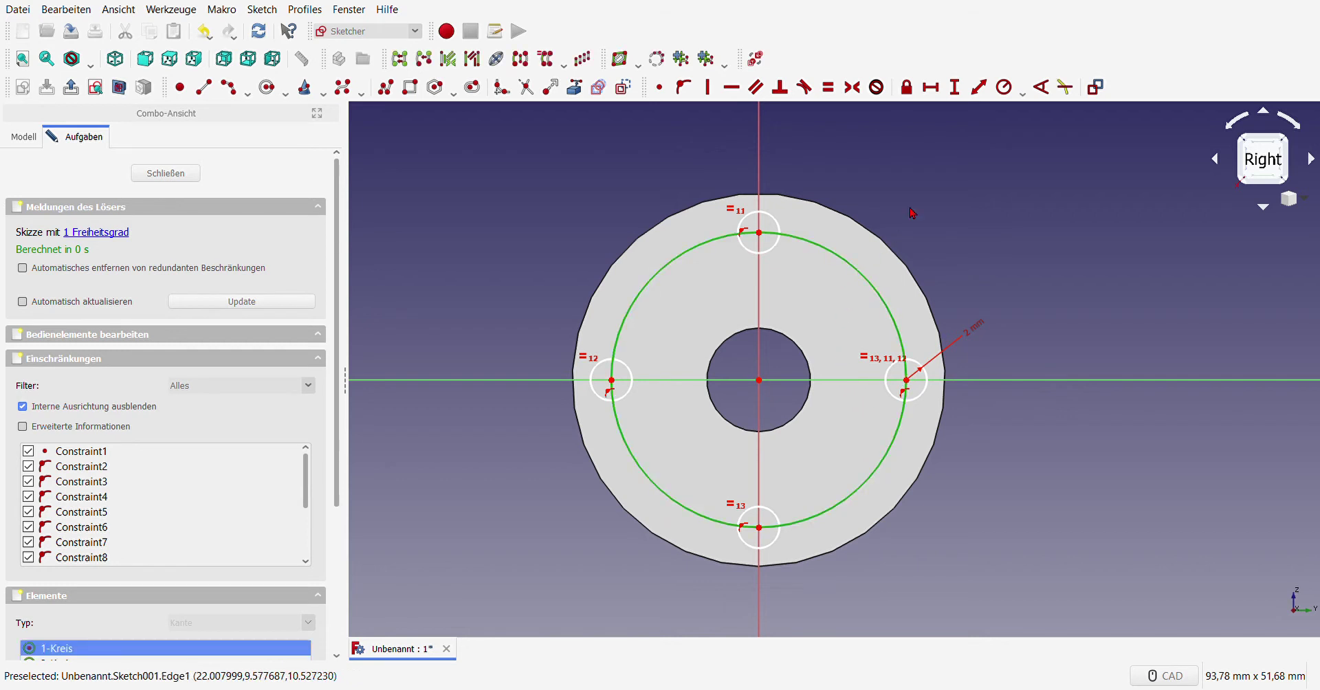
click(1004, 87)
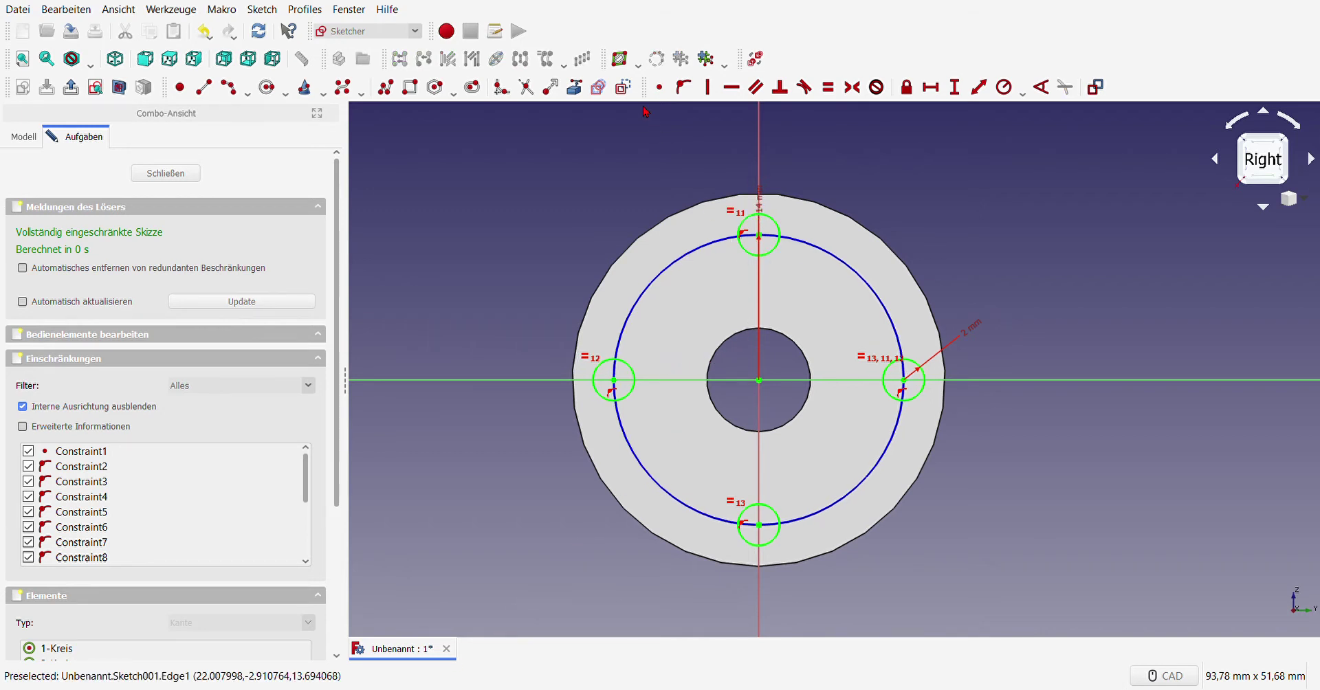
click(180, 176)
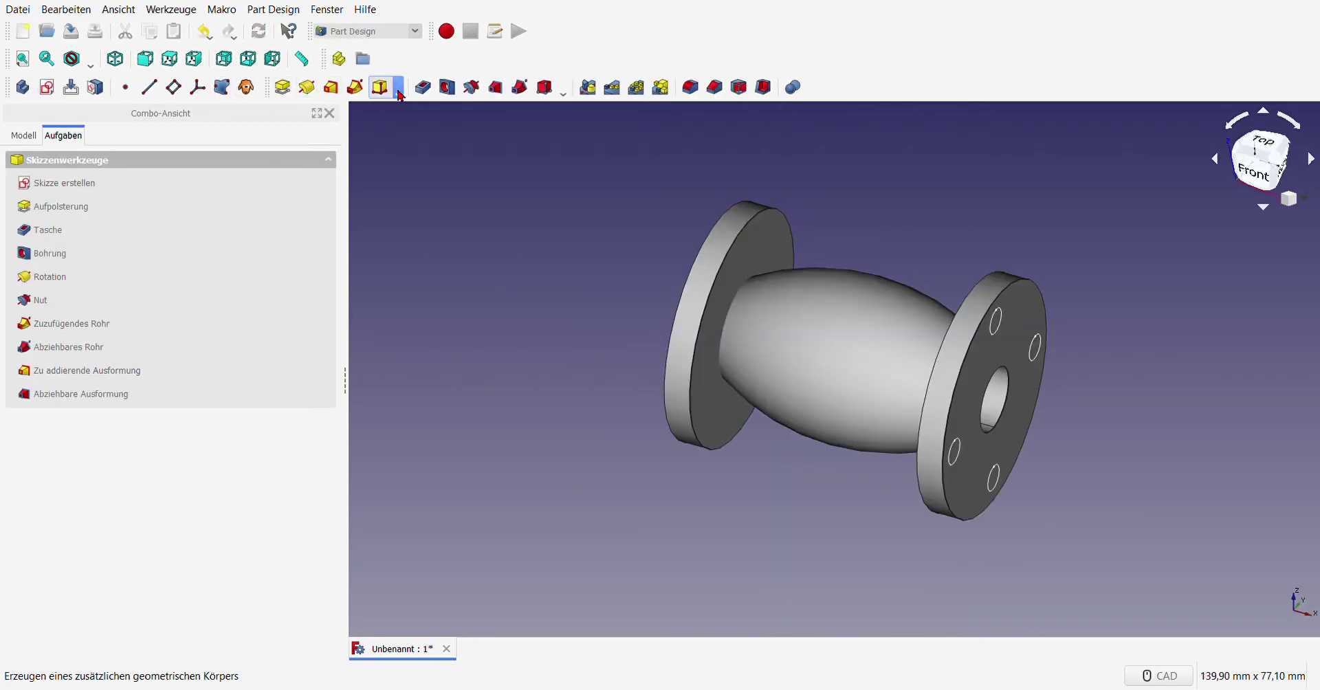
Step: Pocket the four bolt holes 5 mm deep into the right flange, after briefly trying Through all
click(424, 88)
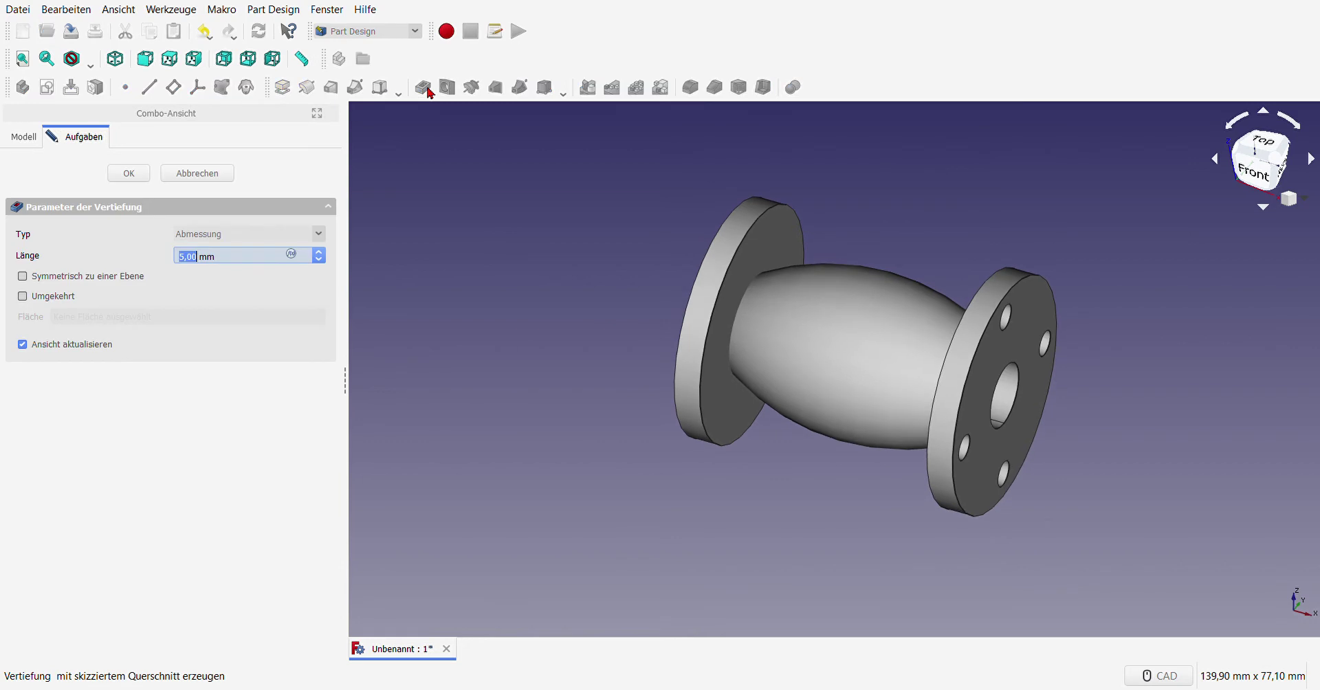
click(229, 241)
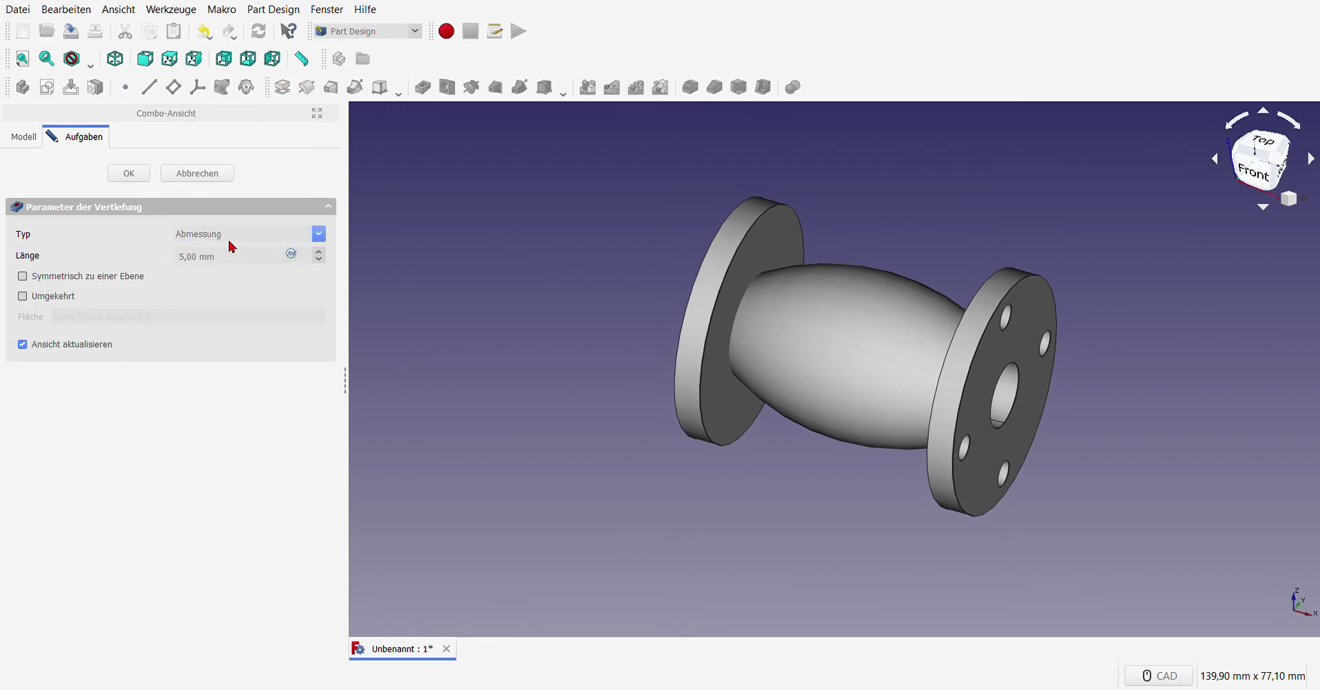
key(Down)
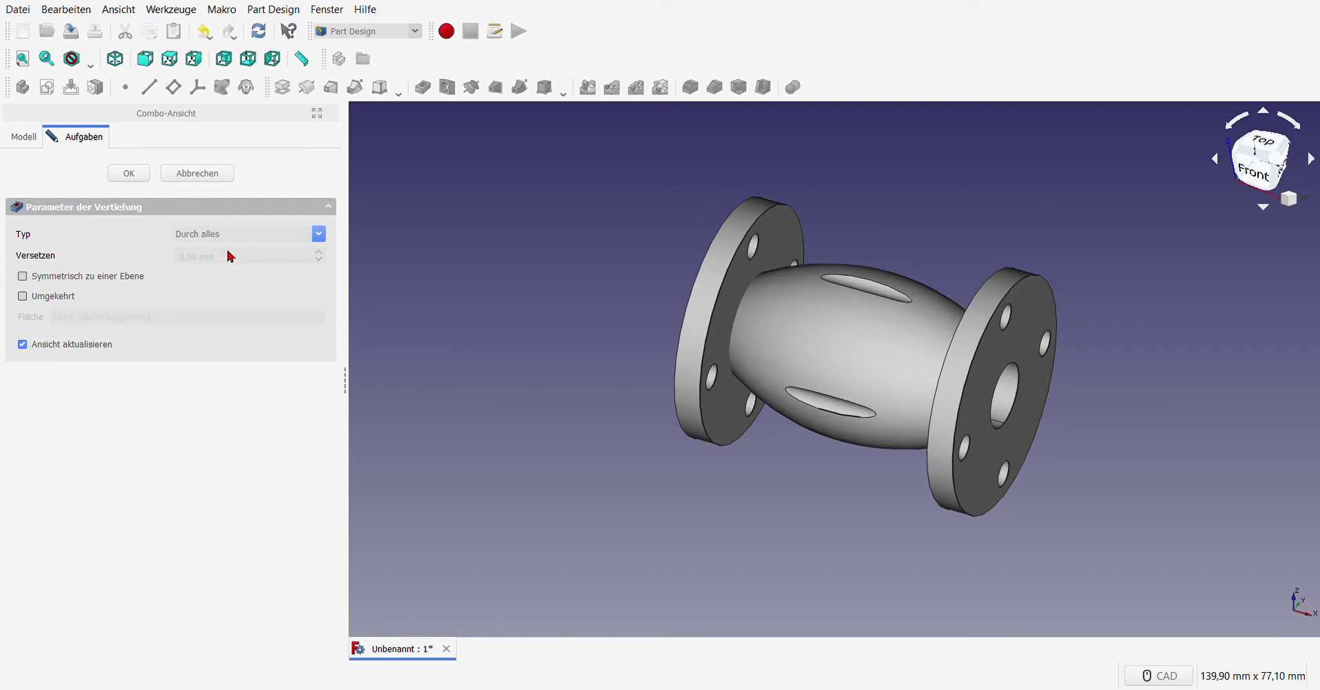
key(Up)
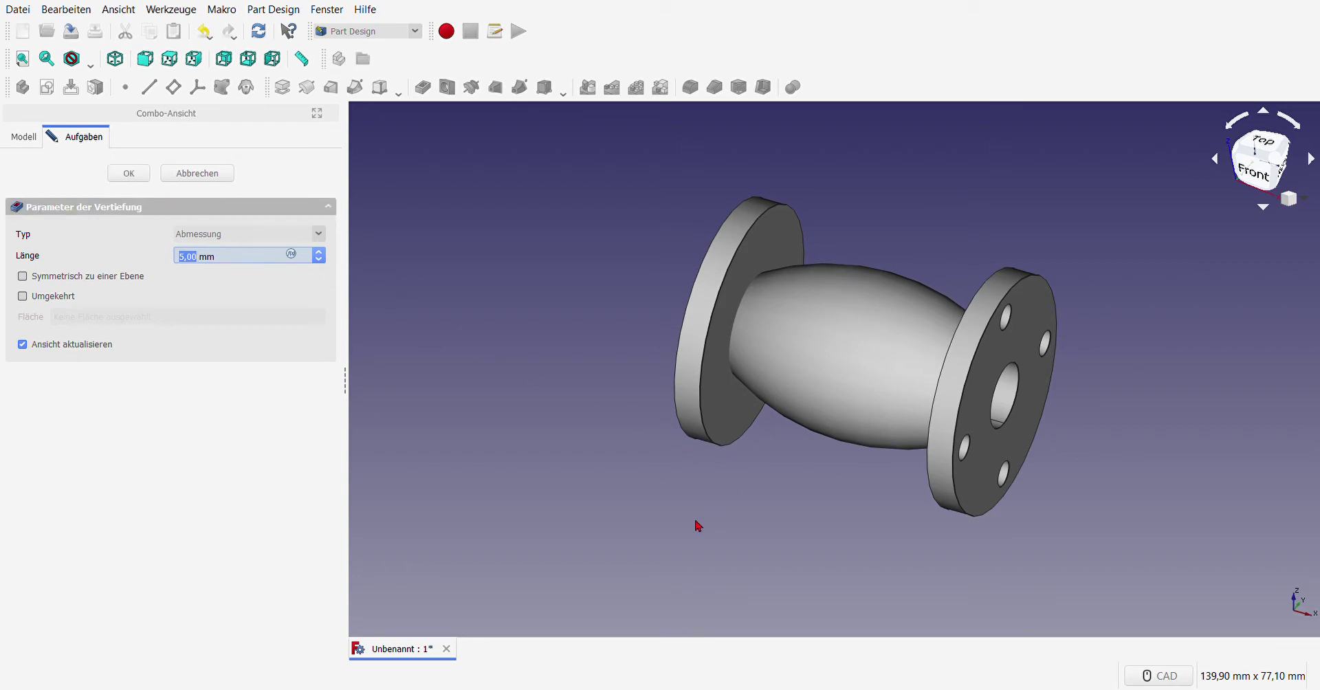
mouse_move(698, 526)
middle_down()
mouse_move(877, 525)
mouse_move(715, 530)
middle_up()
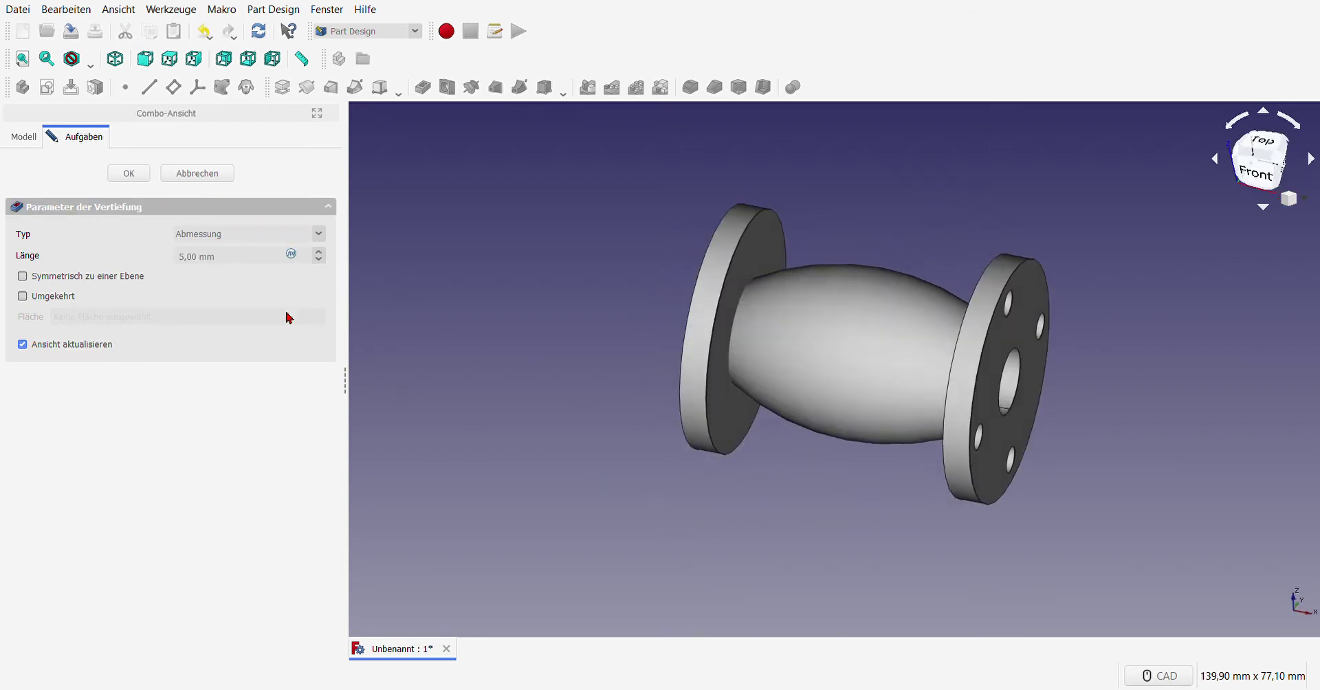
click(127, 180)
Step: Start a new sketch on the left flange face, viewed upright
mouse_move(530, 451)
middle_down()
mouse_move(680, 477)
mouse_move(828, 398)
middle_up()
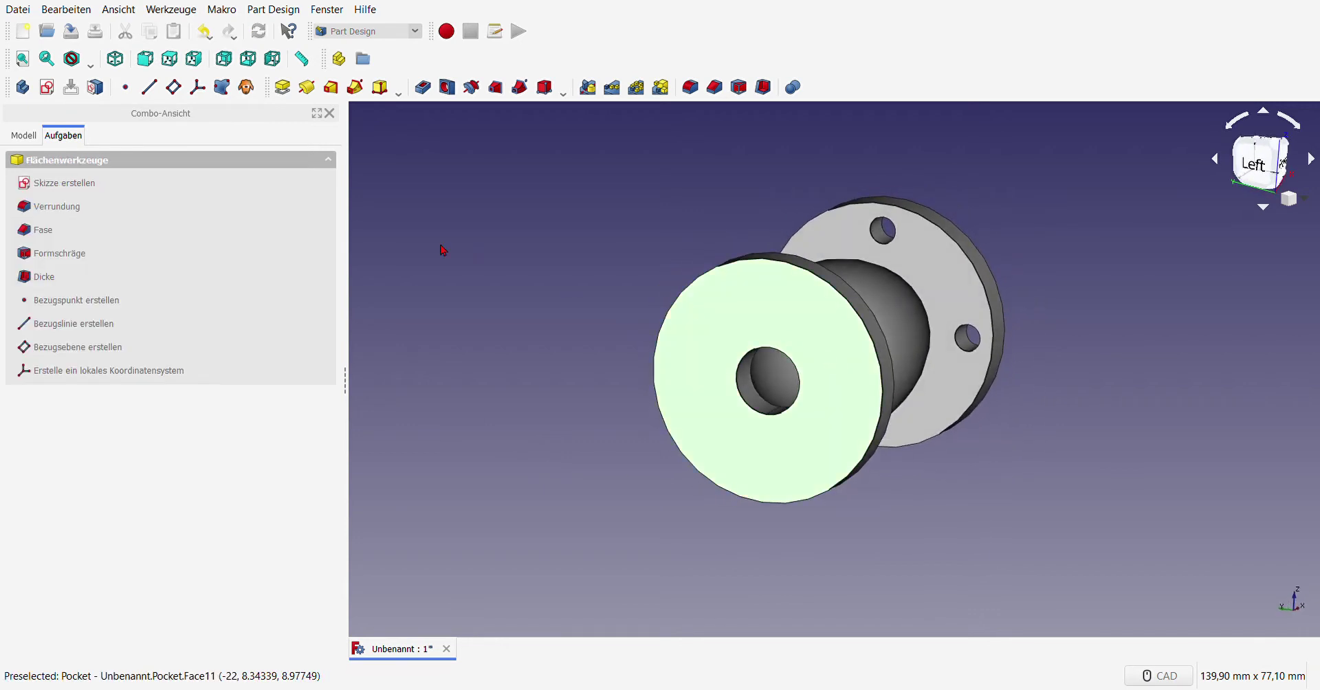
click(47, 87)
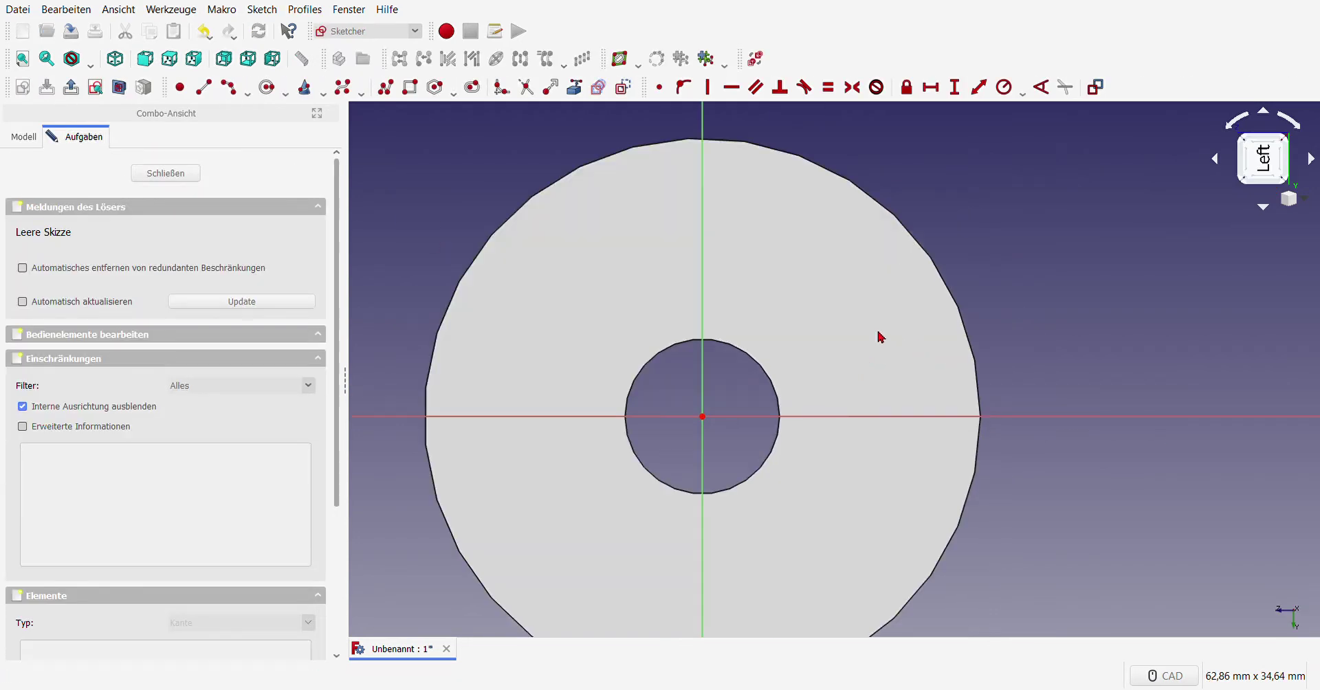
scroll(878, 337, down, 2)
click(1235, 158)
scroll(907, 211, down, 4)
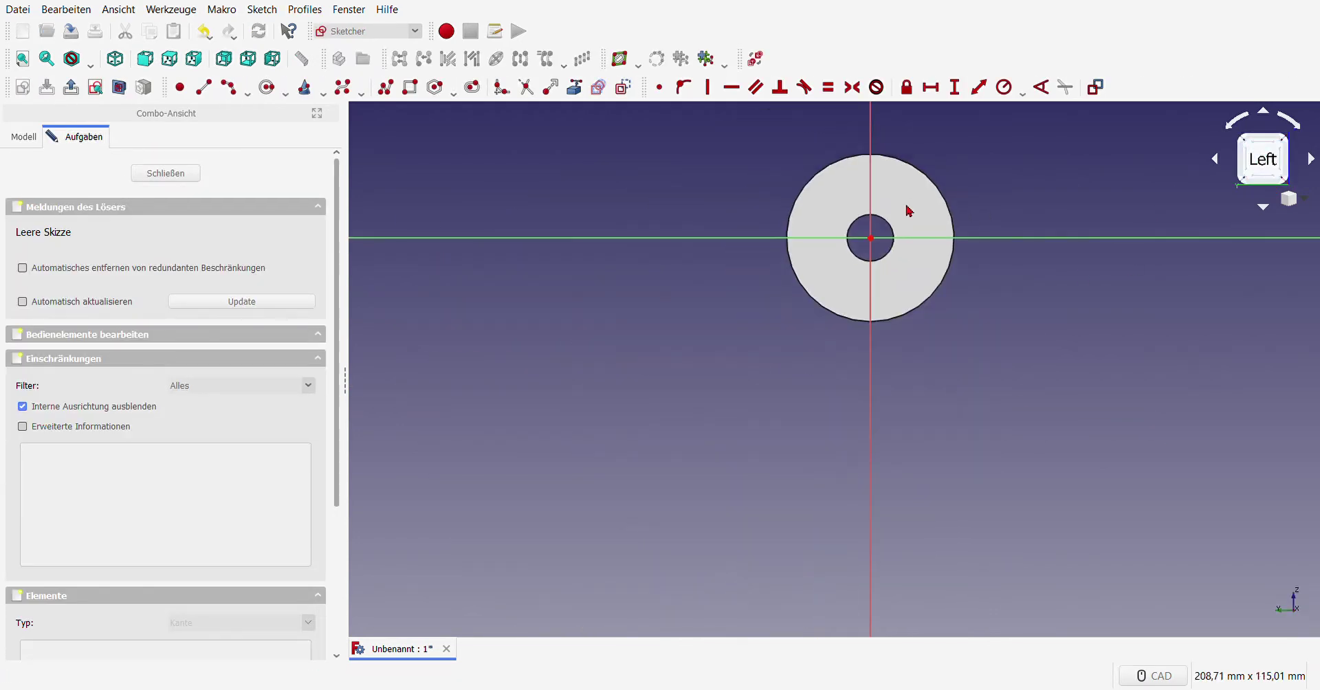
scroll(907, 211, up, 4)
Step: Draw a construction pitch circle at the origin and a bolt circle centred on its top
click(267, 87)
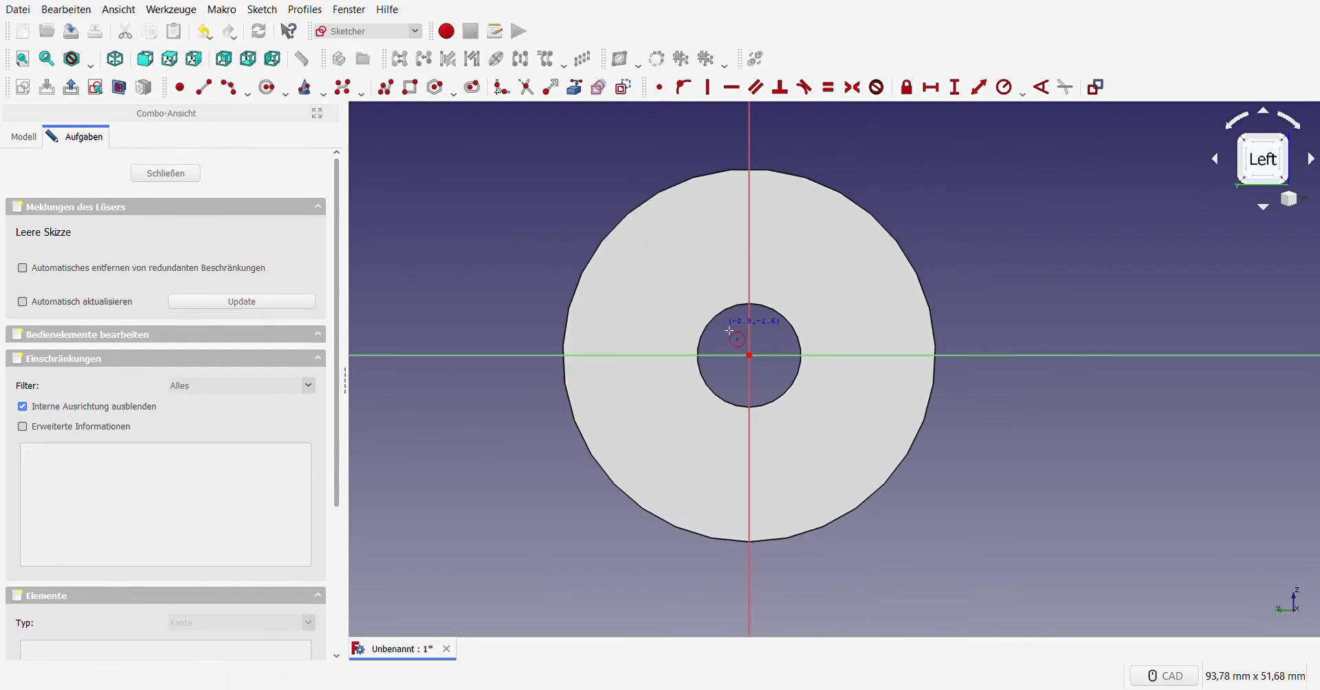
click(750, 355)
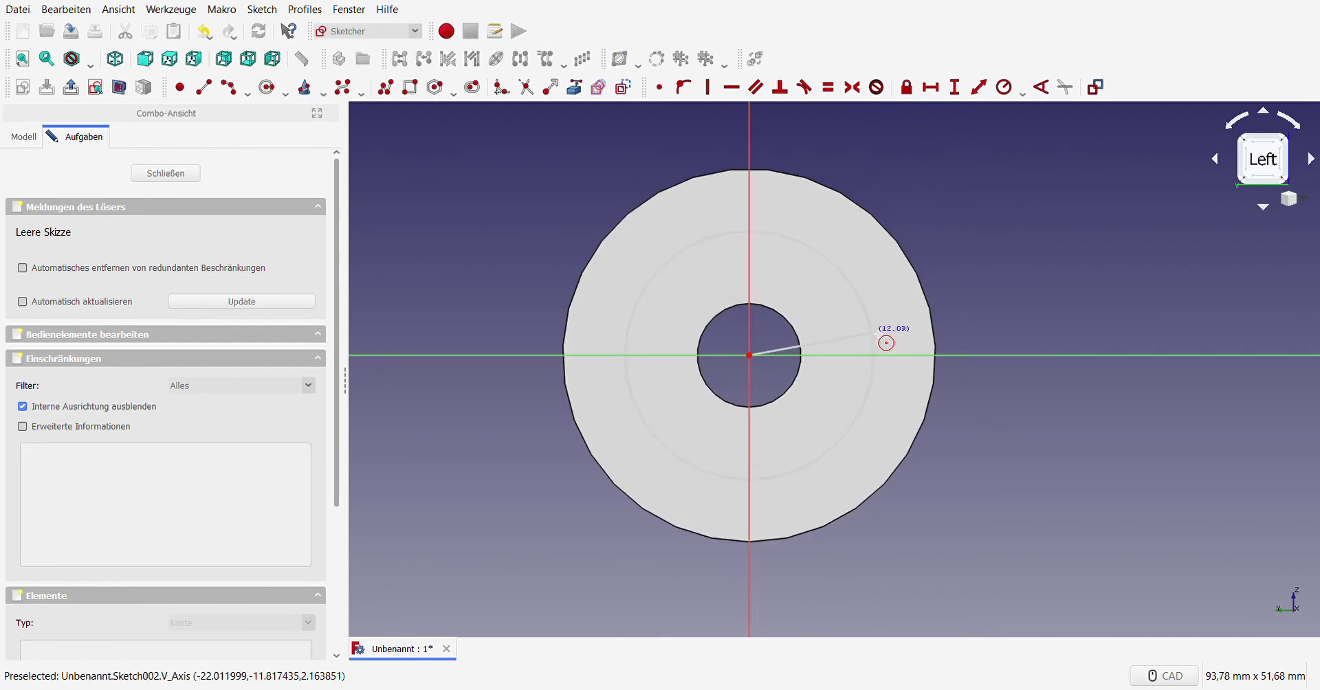
click(886, 343)
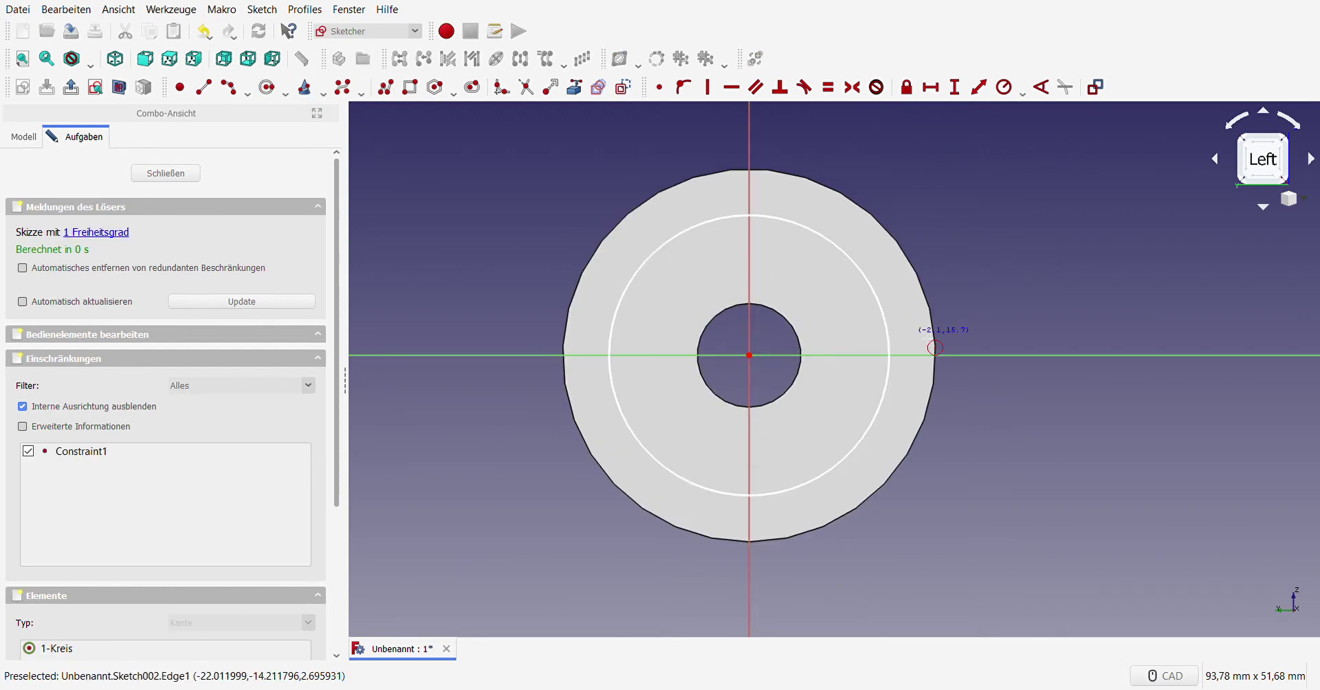
click(872, 289)
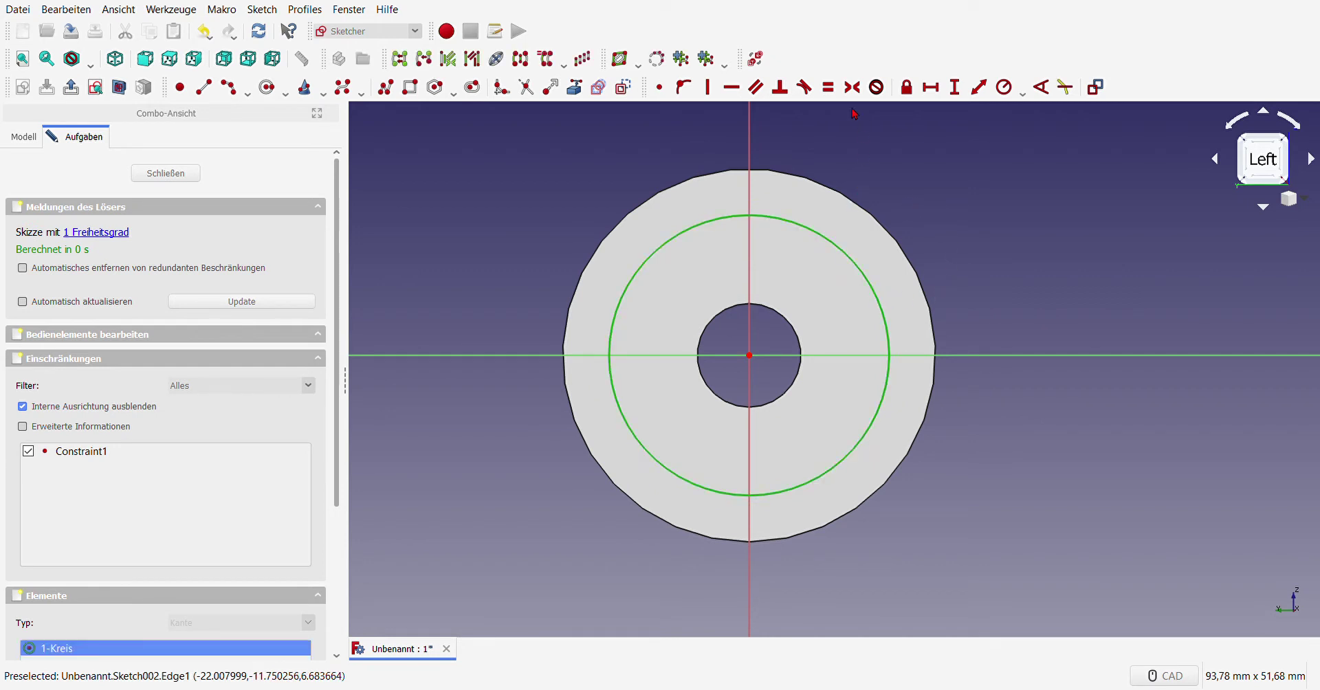
click(623, 87)
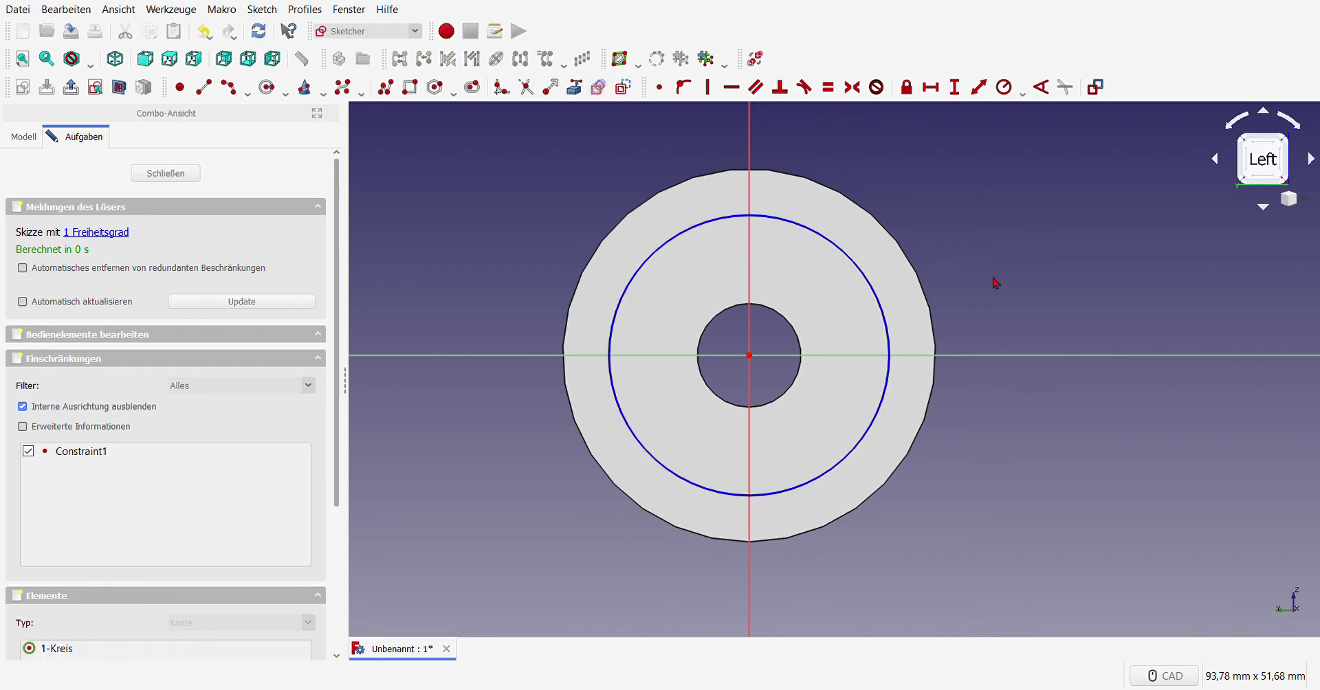
click(268, 87)
click(727, 216)
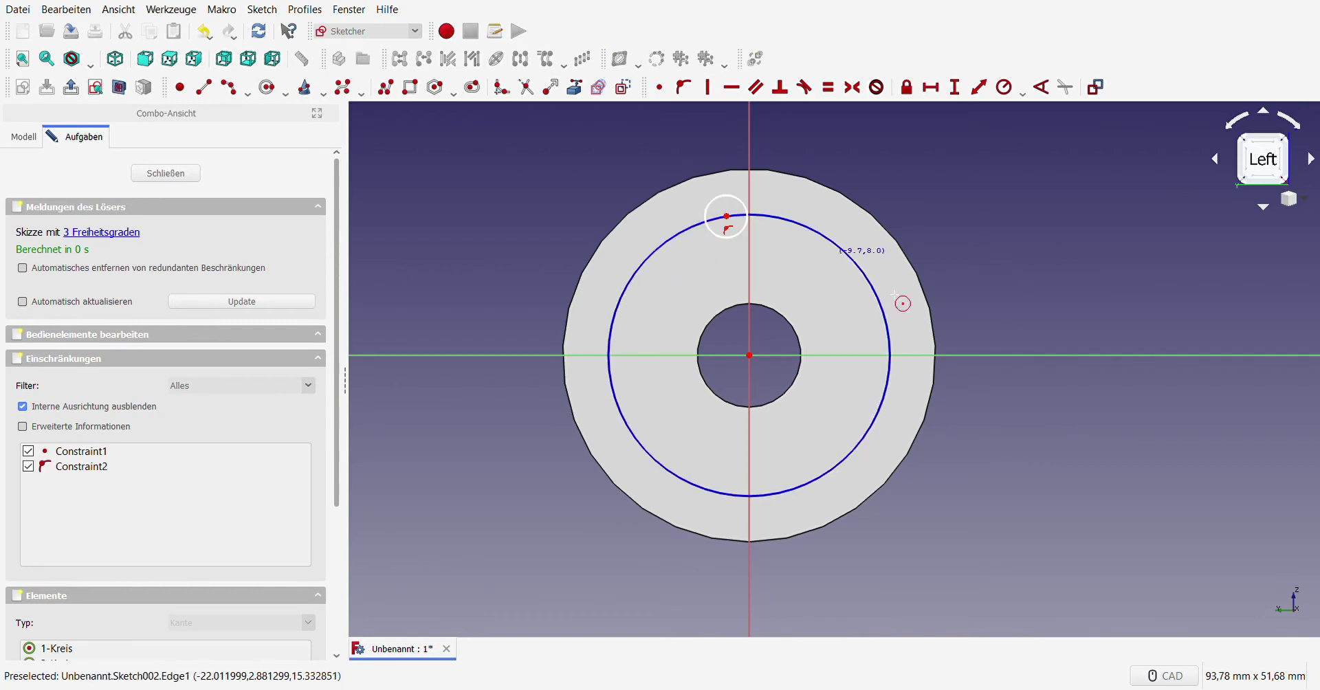
Step: Add bolt circles at the right, bottom and left of the pitch circle, redoing the misplaced bottom one
right_click(915, 347)
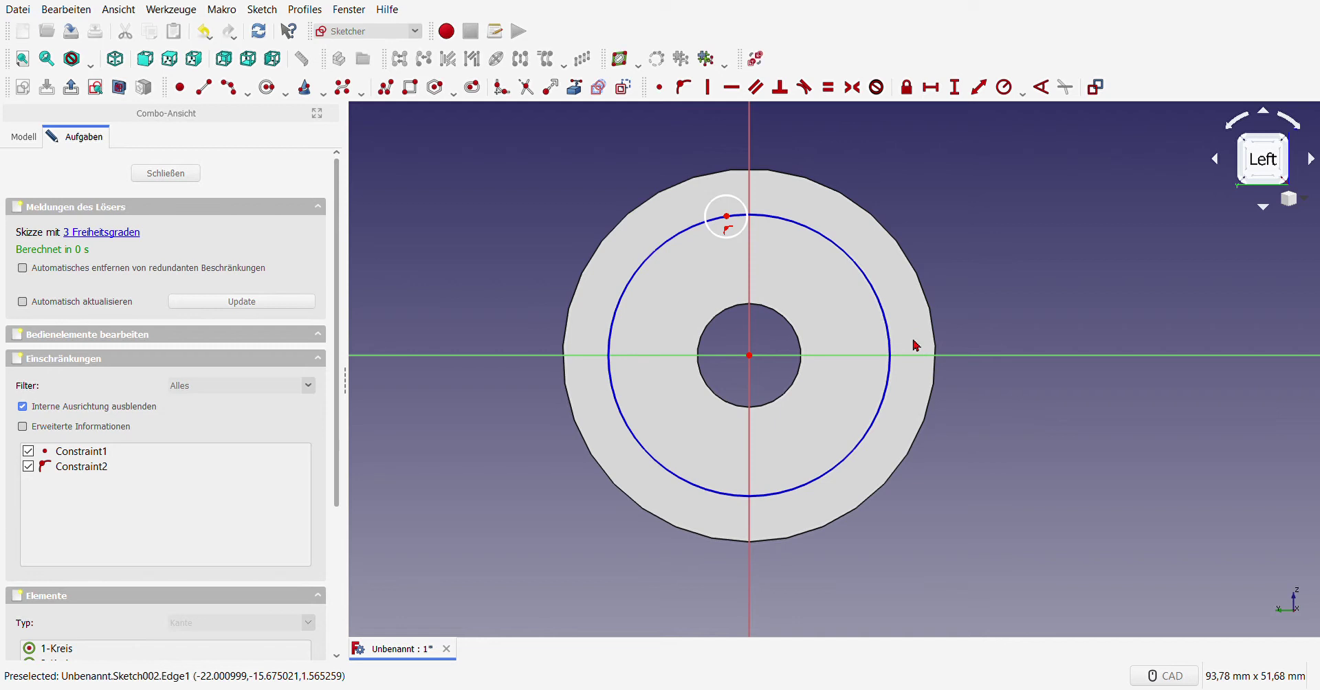
click(290, 89)
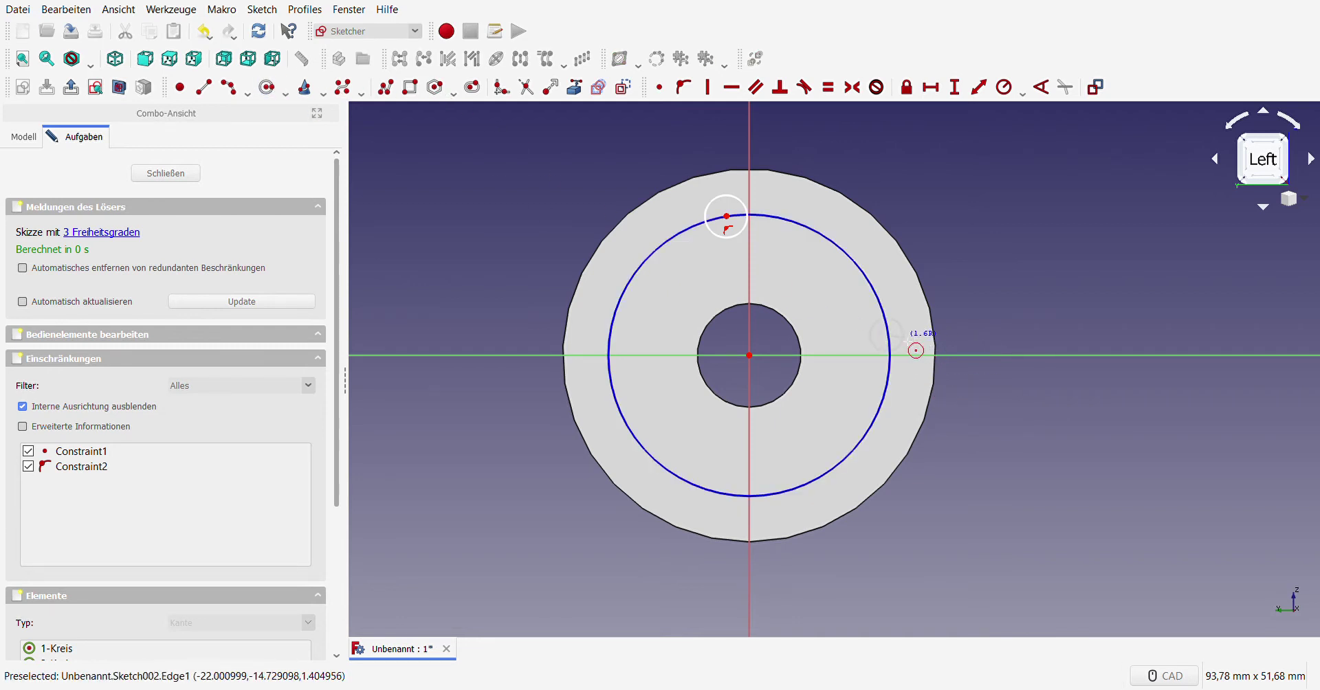
click(888, 335)
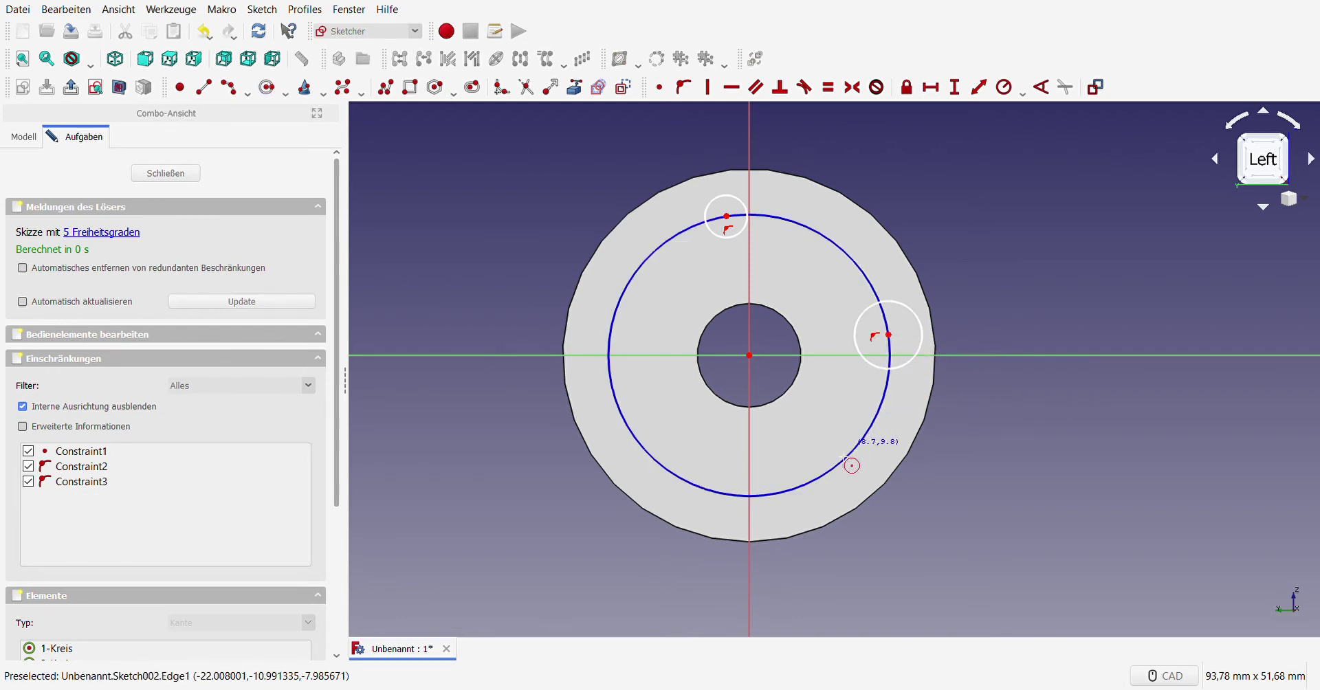
click(761, 496)
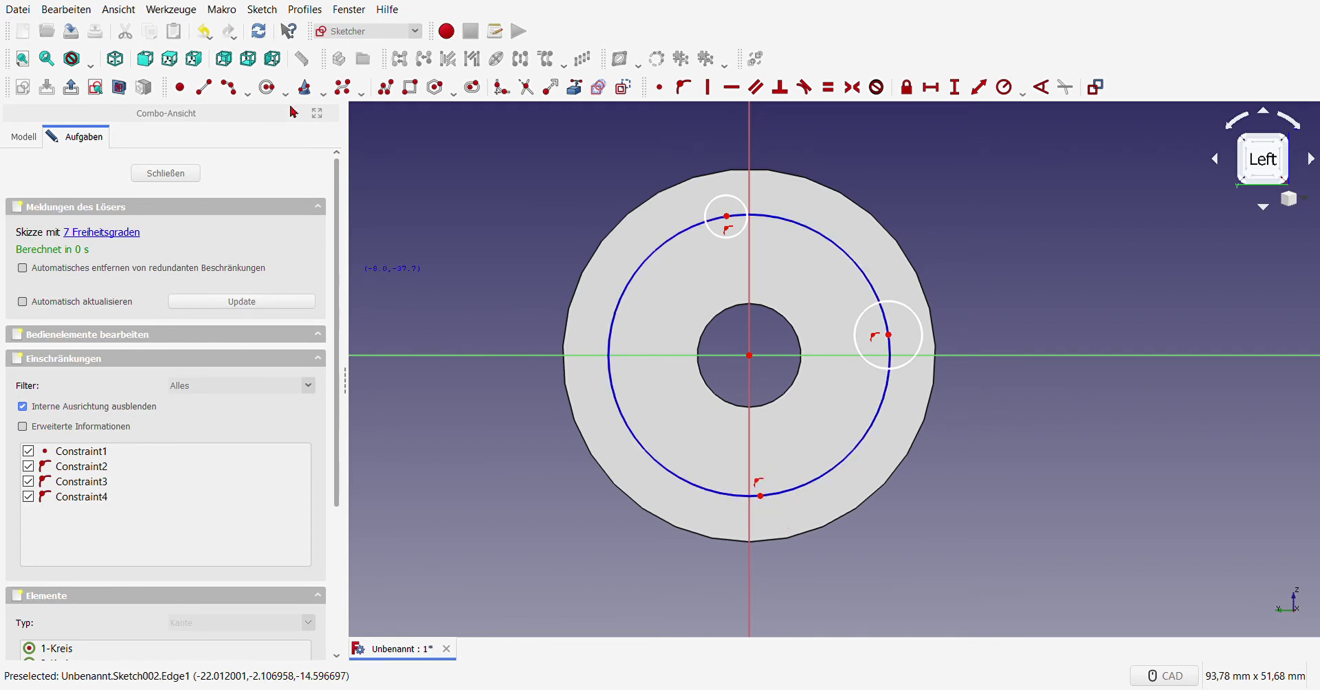
click(204, 31)
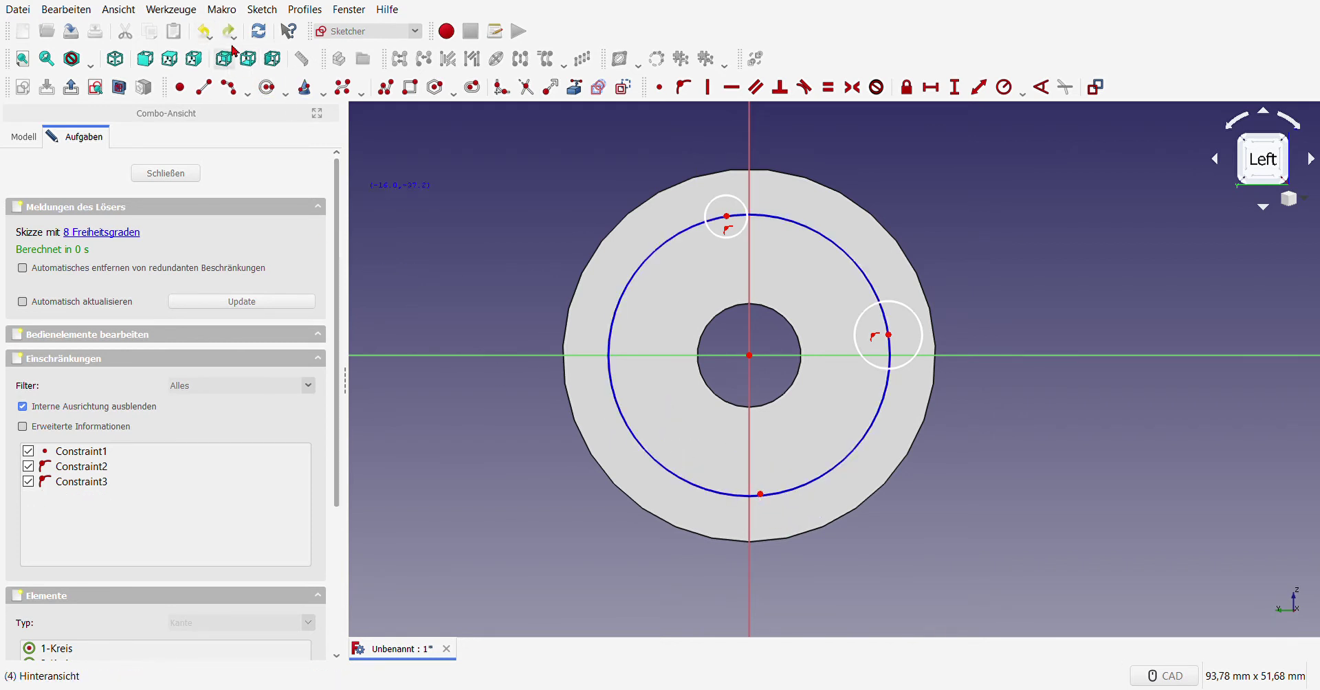
click(204, 31)
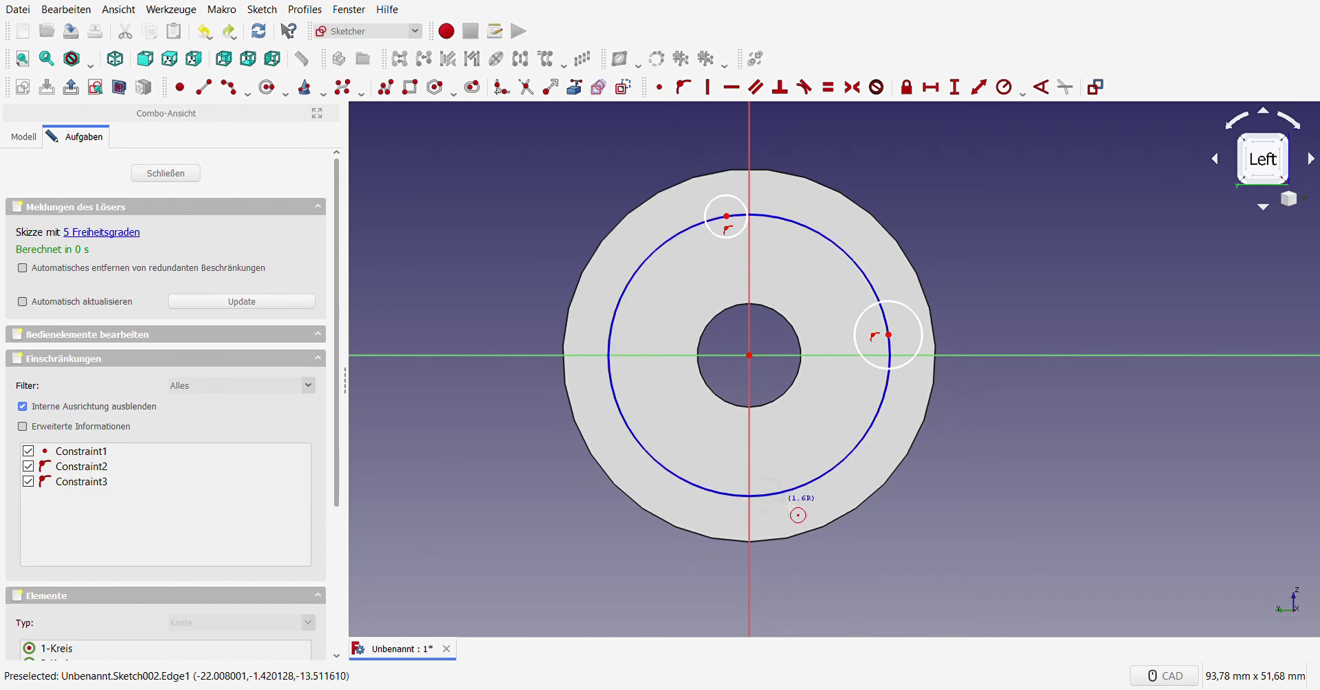
click(767, 495)
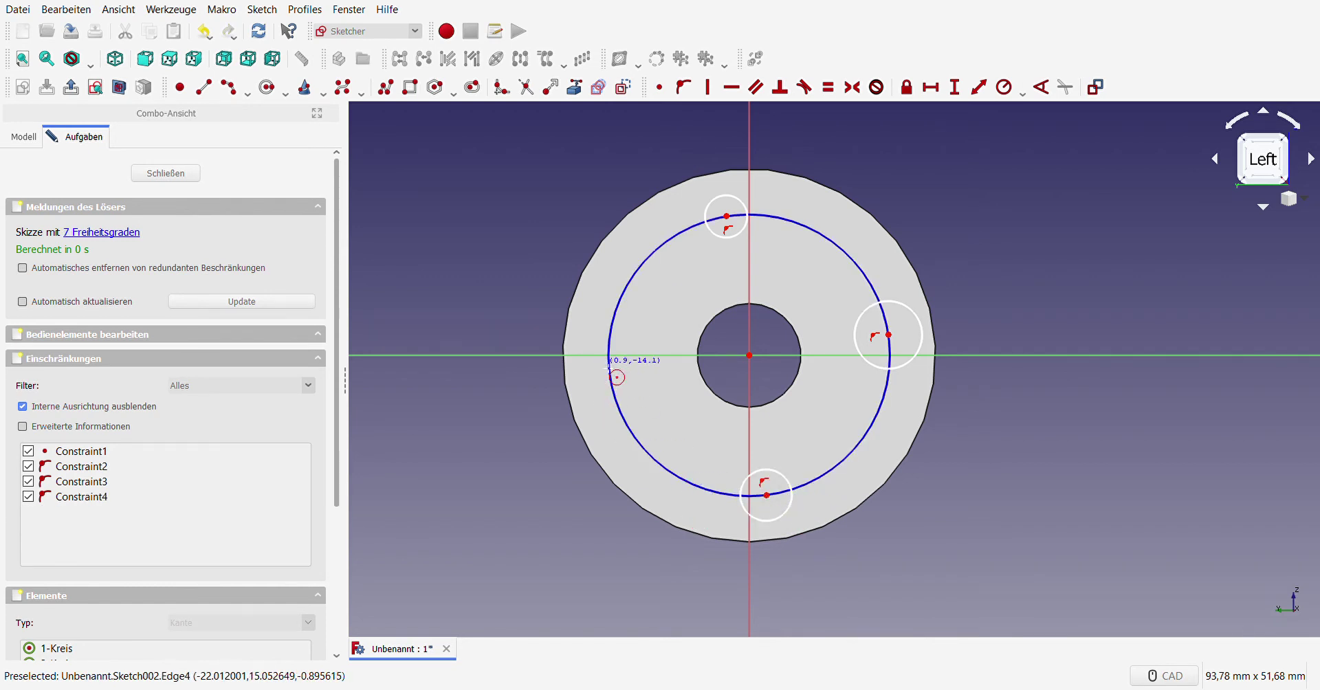
click(612, 376)
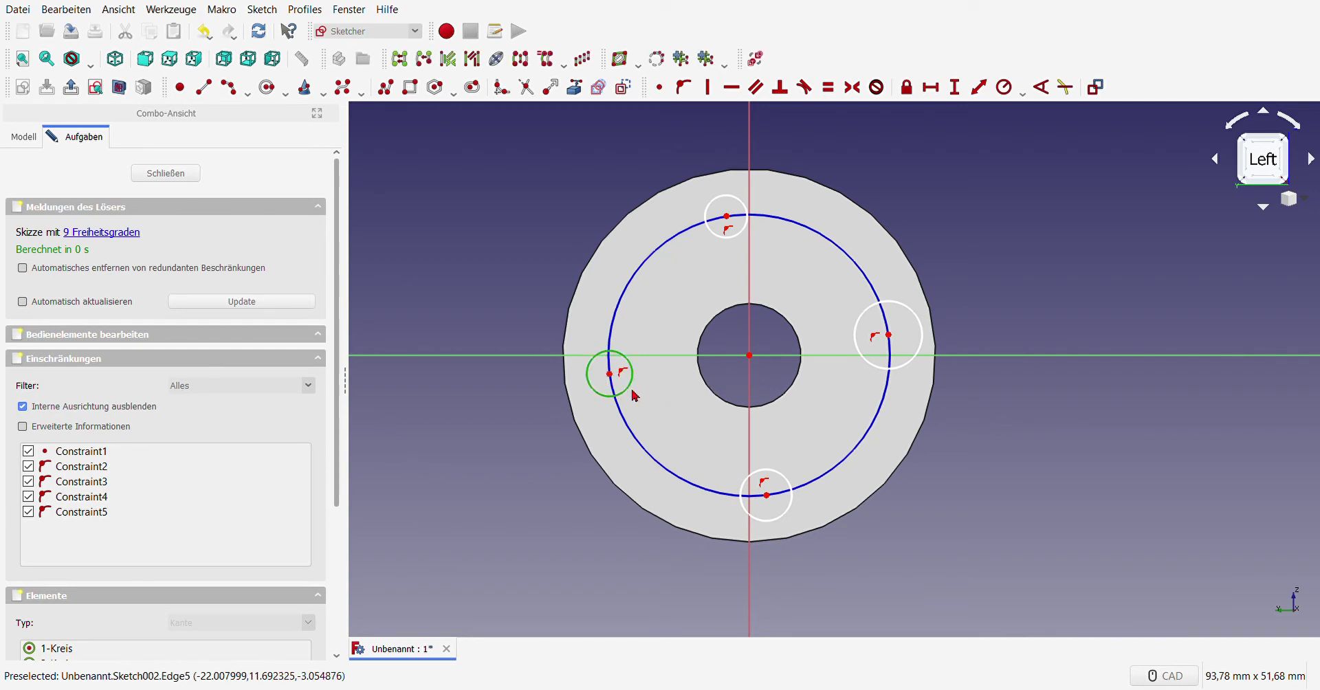
Step: Pin the left hole centre onto the horizontal axis, then select the top centre and vertical axis
click(609, 374)
click(656, 355)
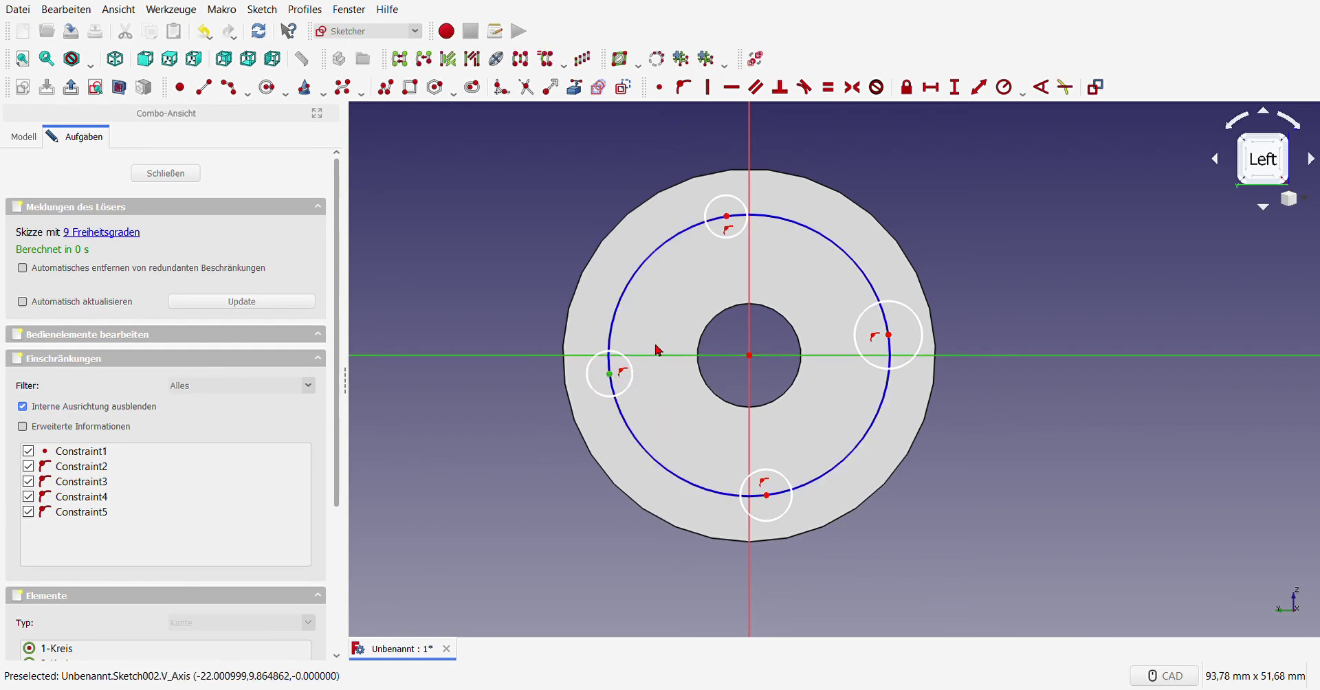
click(683, 87)
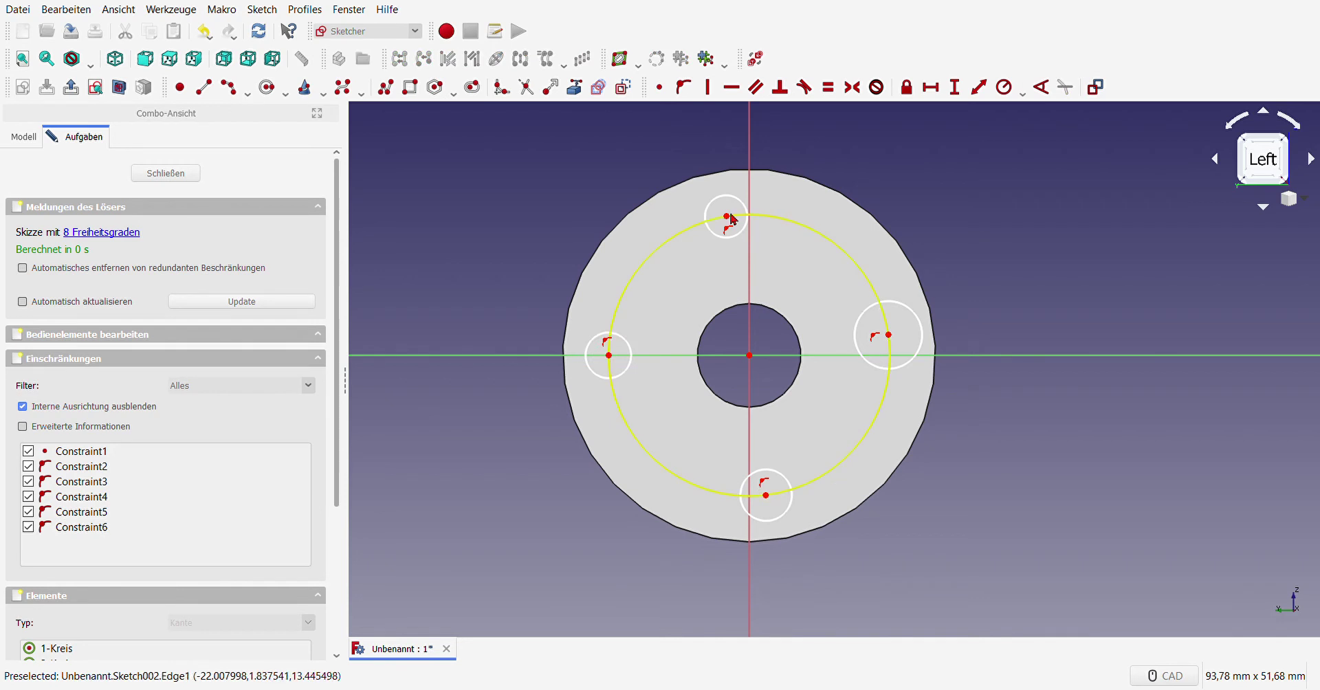
click(726, 216)
click(749, 203)
Step: Pin the top, right and bottom bolt-hole centres onto the sketch axes
click(683, 87)
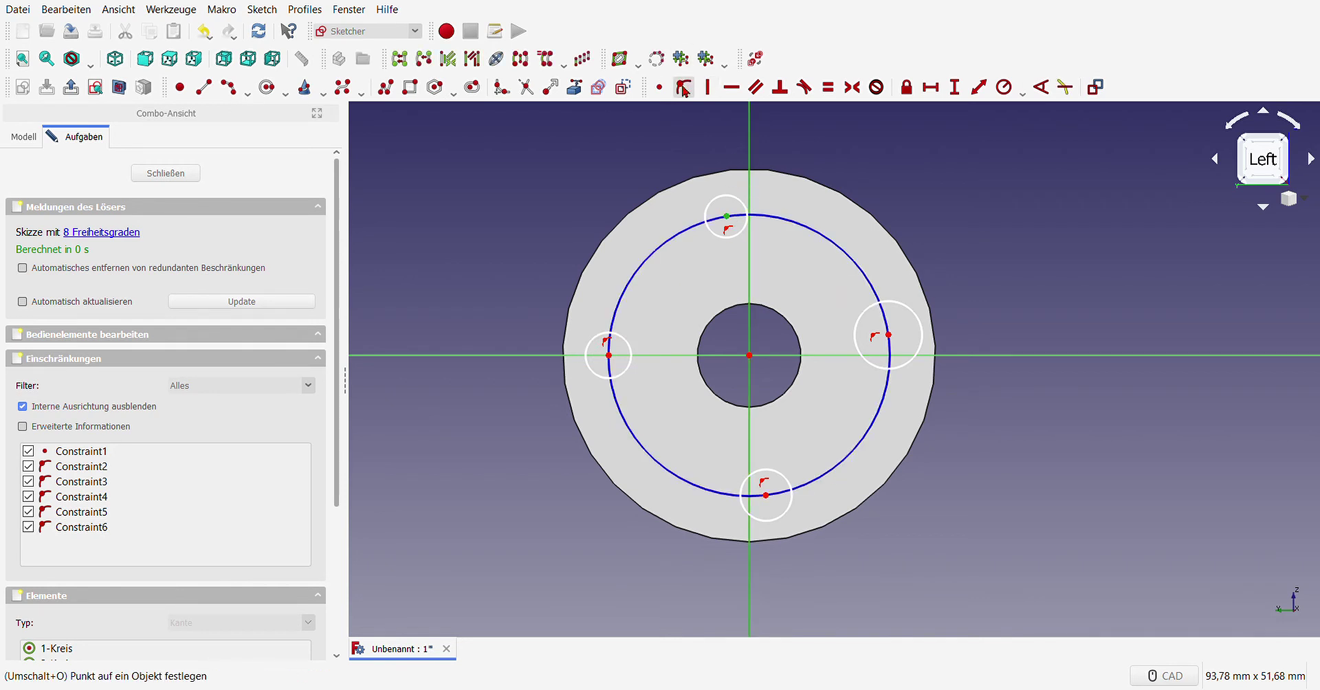
click(889, 335)
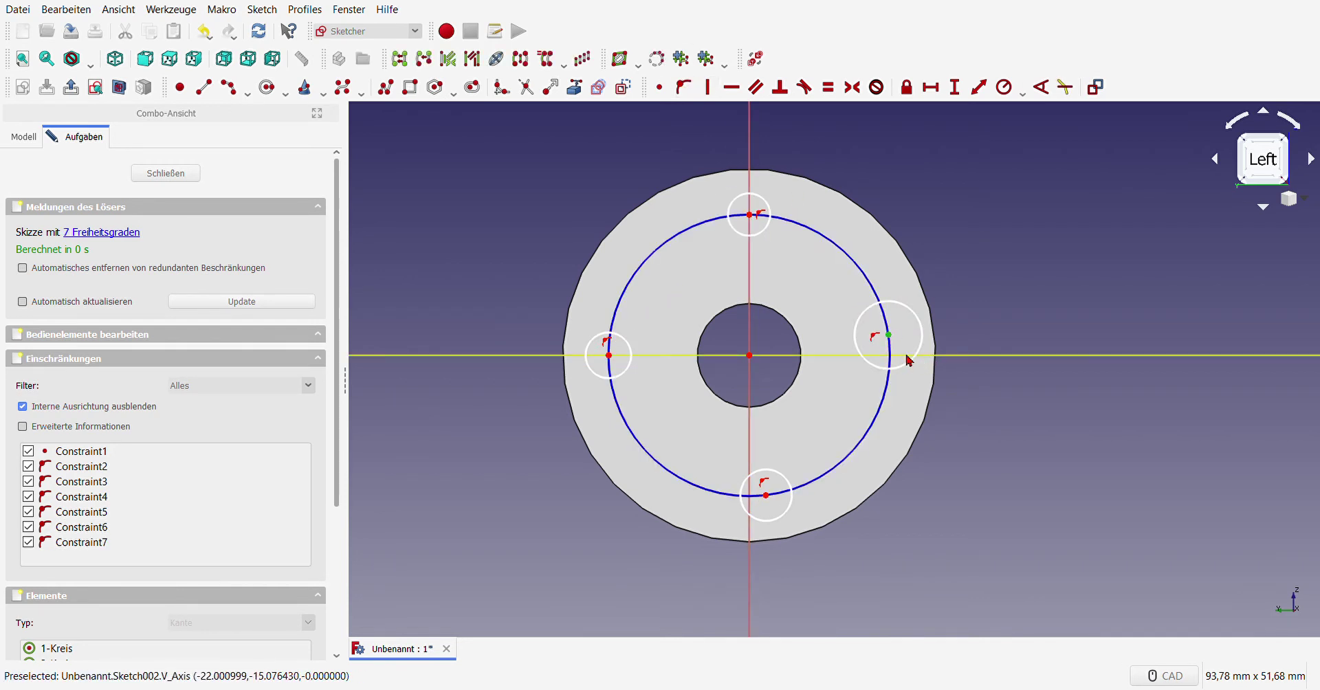
click(931, 356)
click(683, 86)
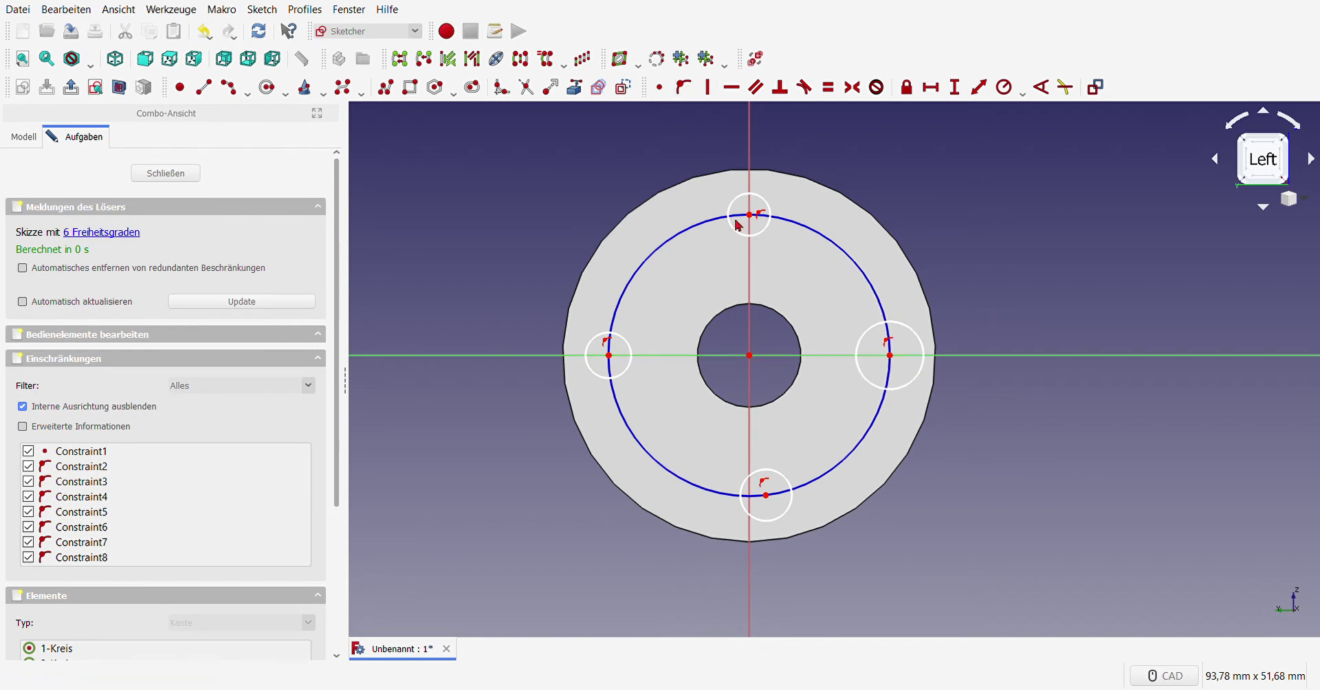
click(765, 495)
click(750, 460)
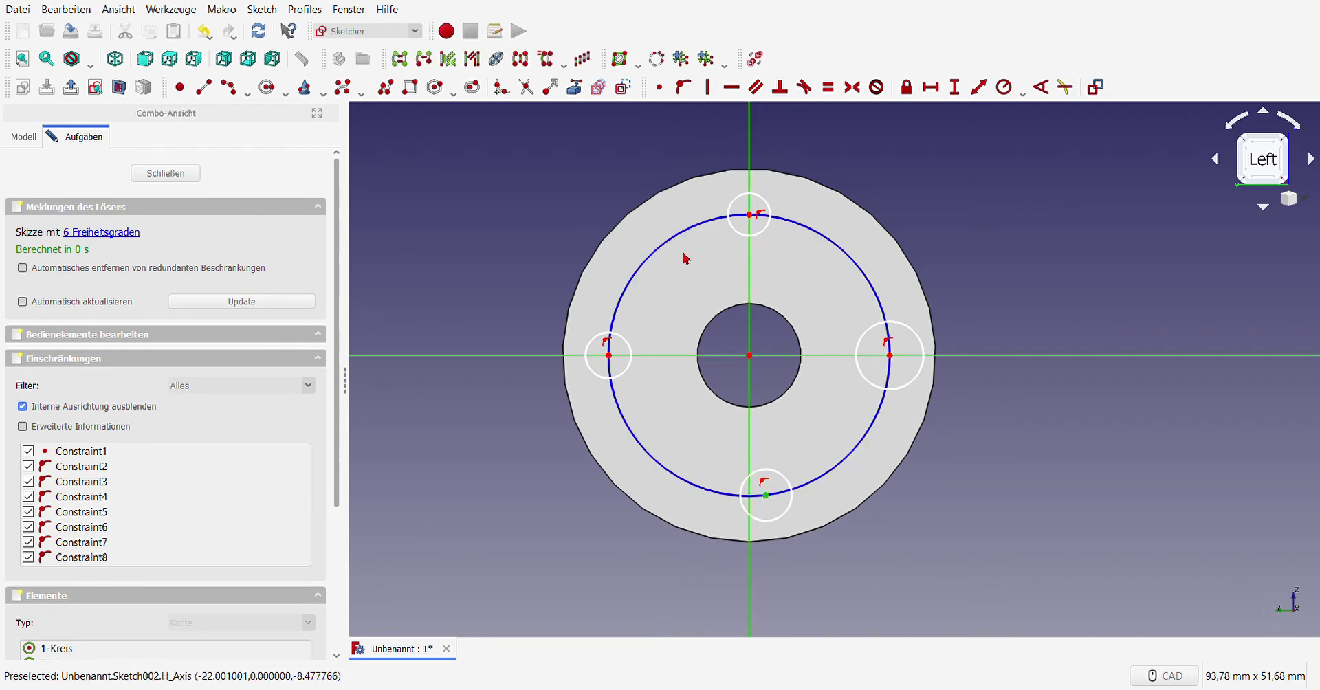
click(683, 87)
Step: Make all four bolt holes equal and add a diameter dimension to the pitch circle
click(759, 231)
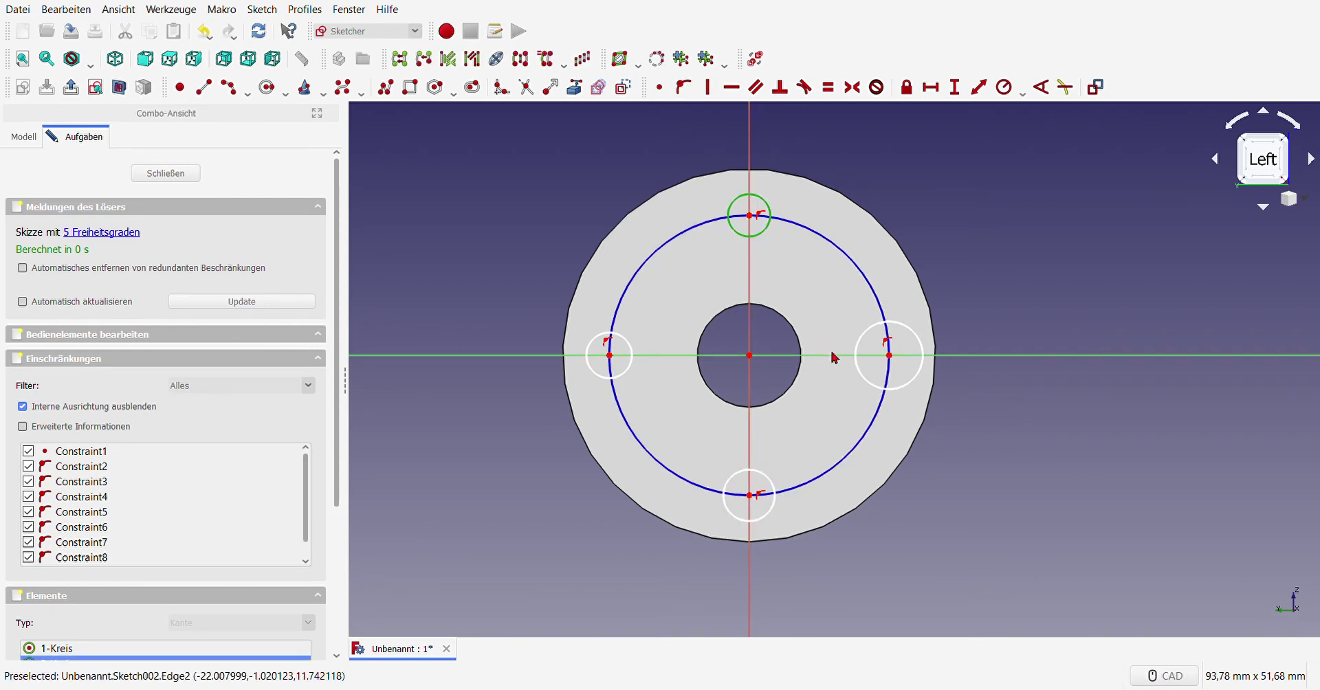
click(867, 355)
click(627, 353)
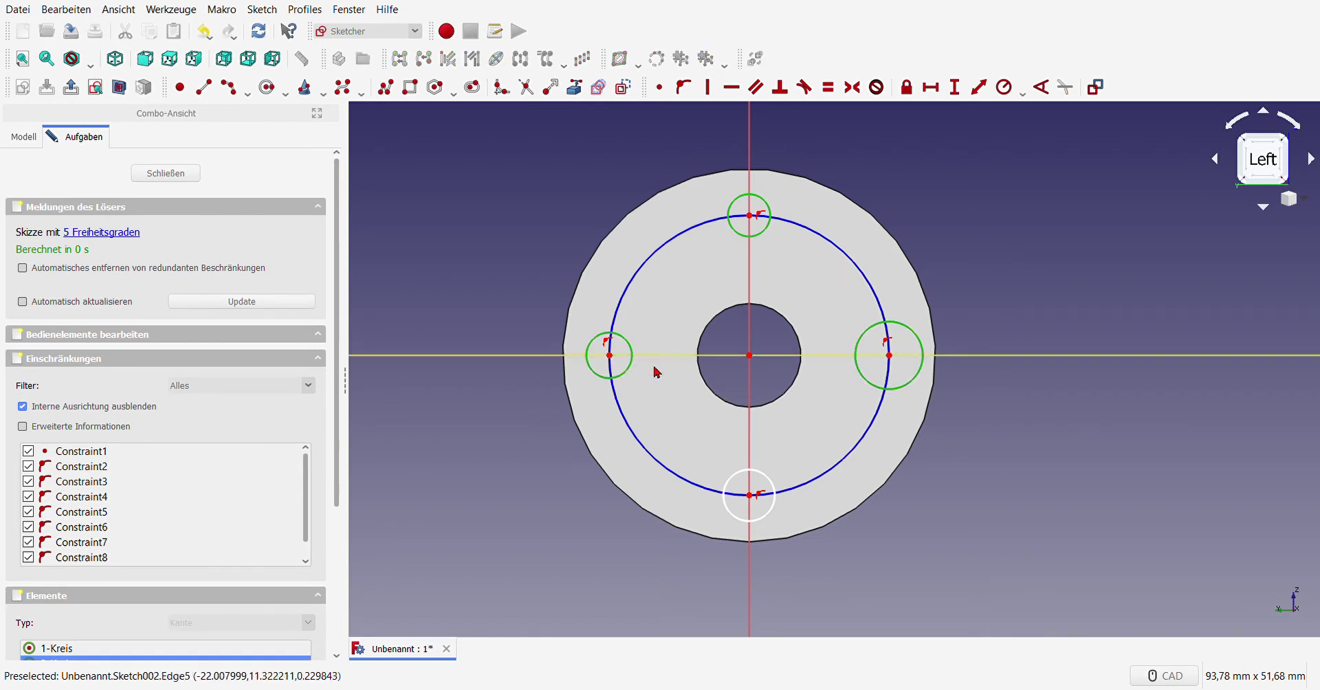
click(732, 479)
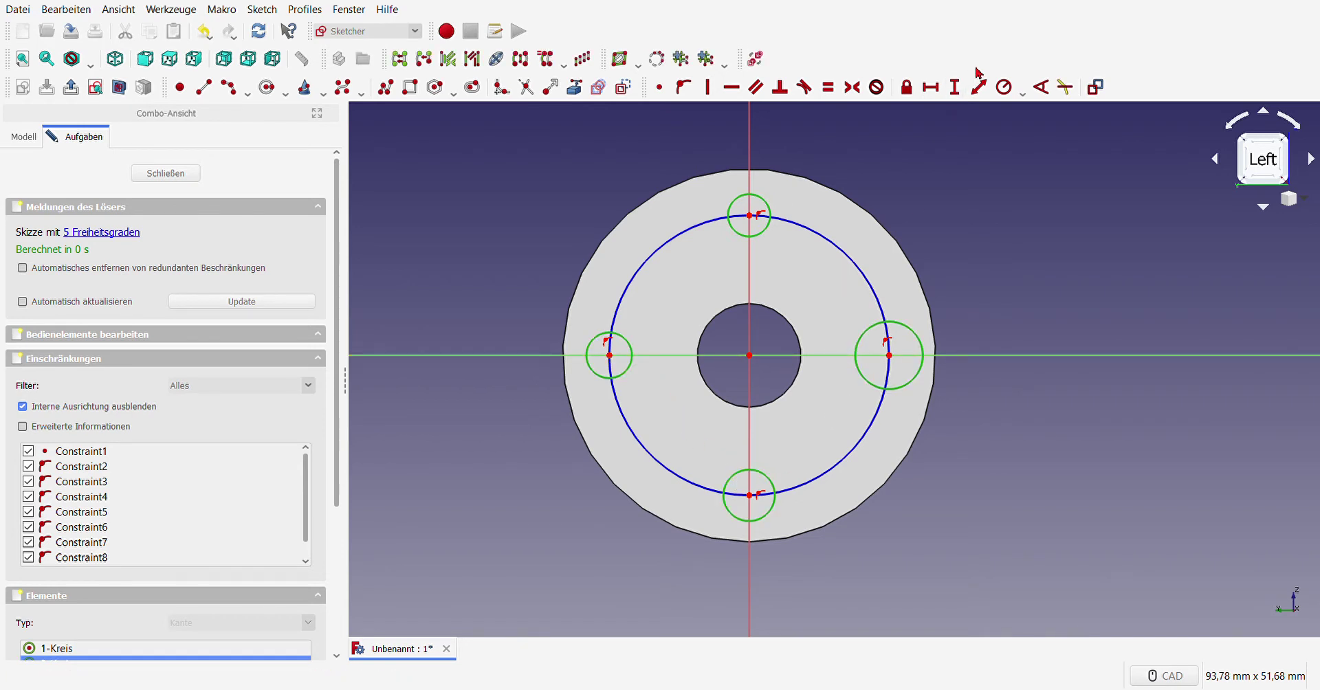
key(e)
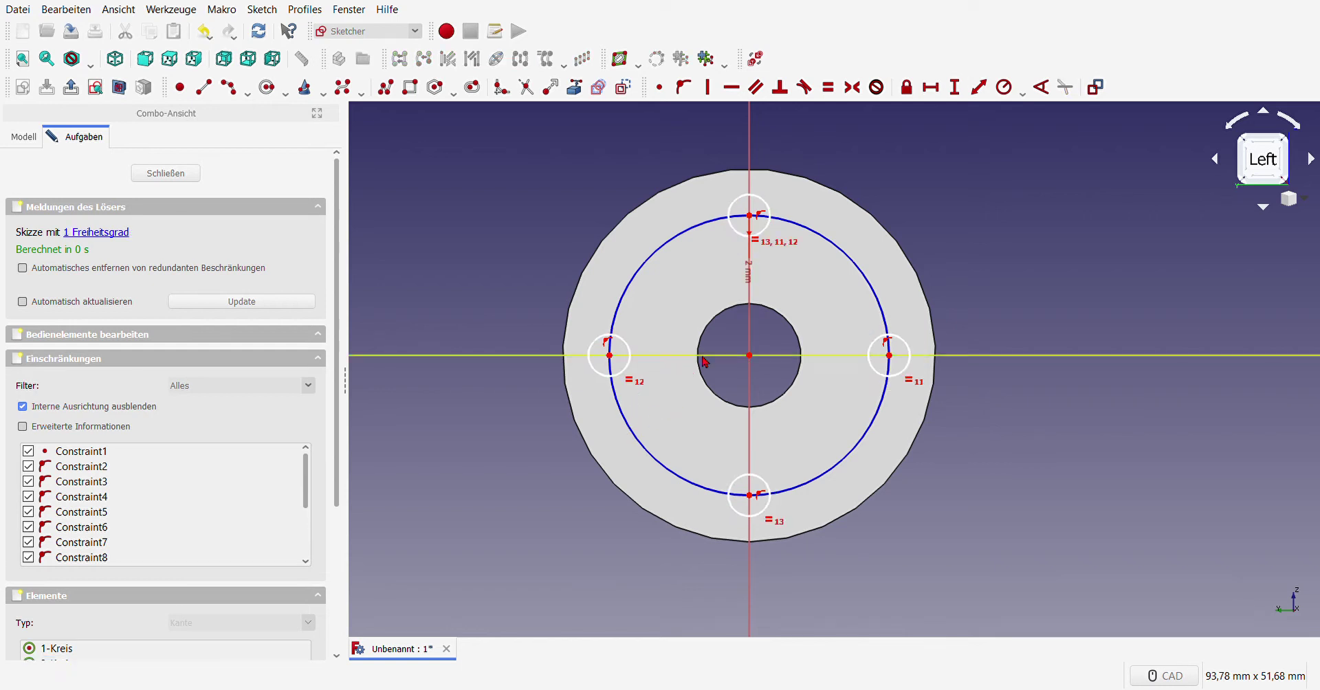
drag(750, 278, 787, 310)
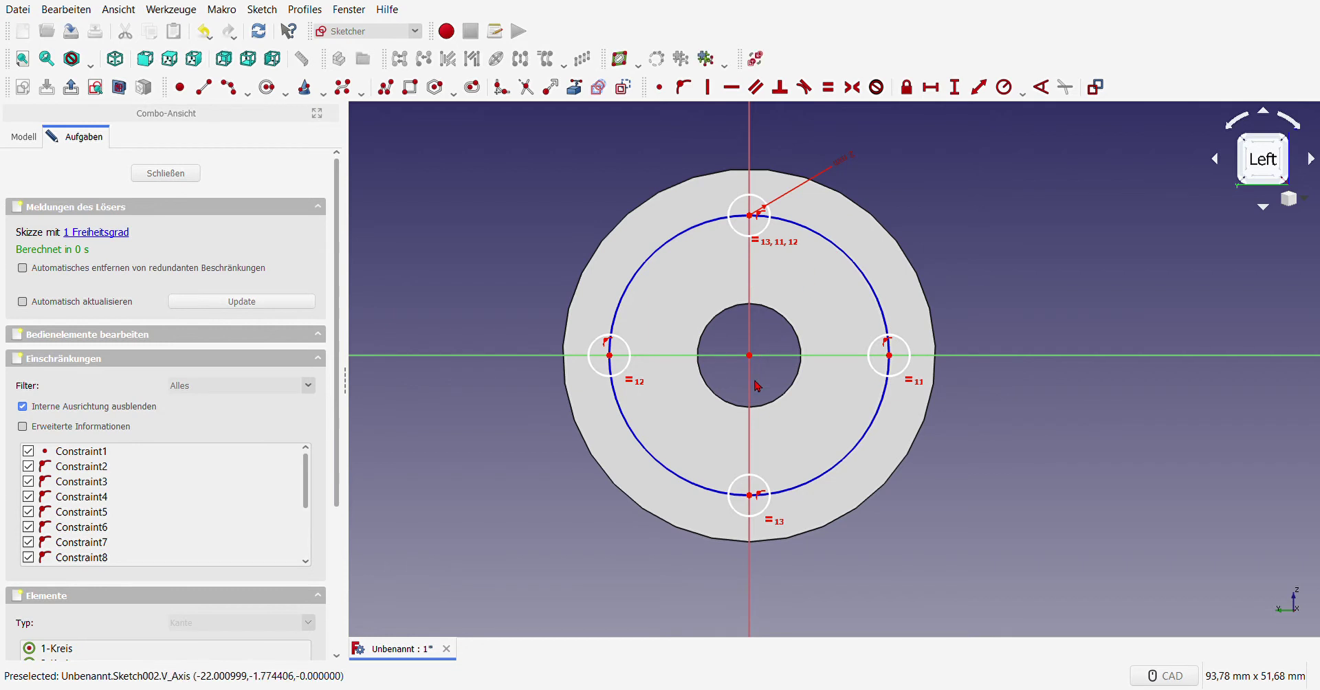
click(873, 292)
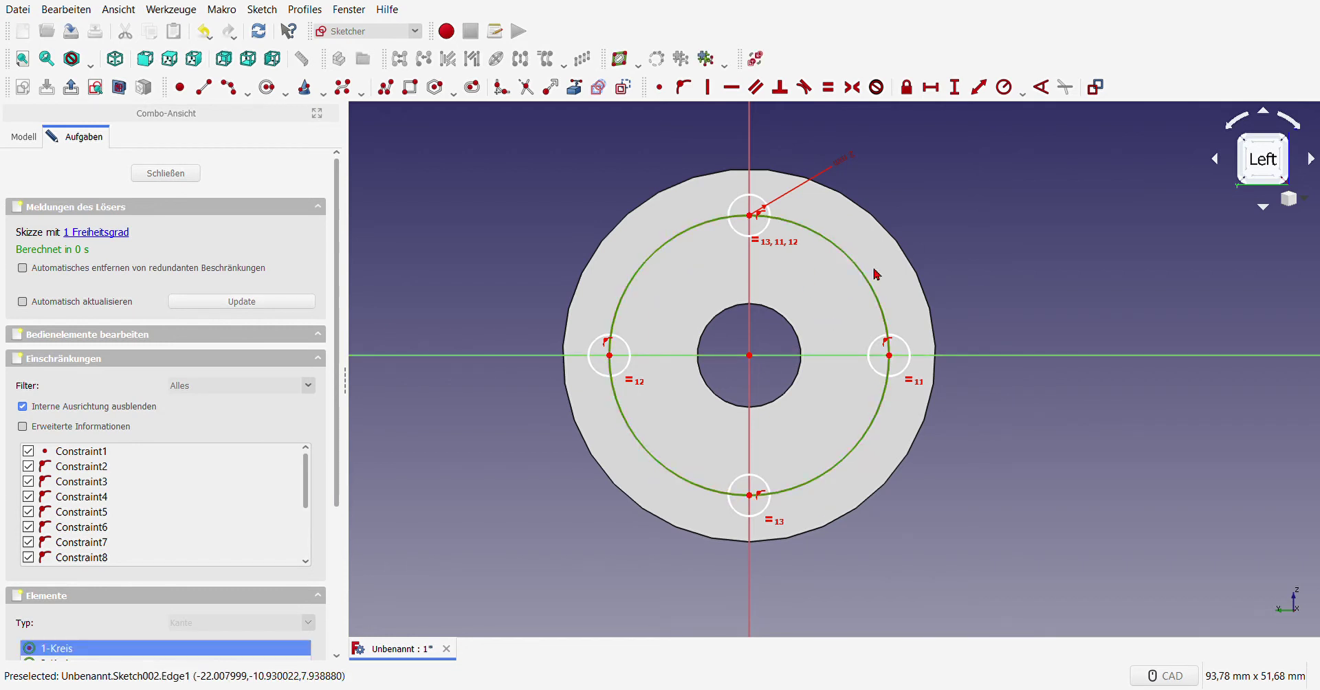
click(1004, 87)
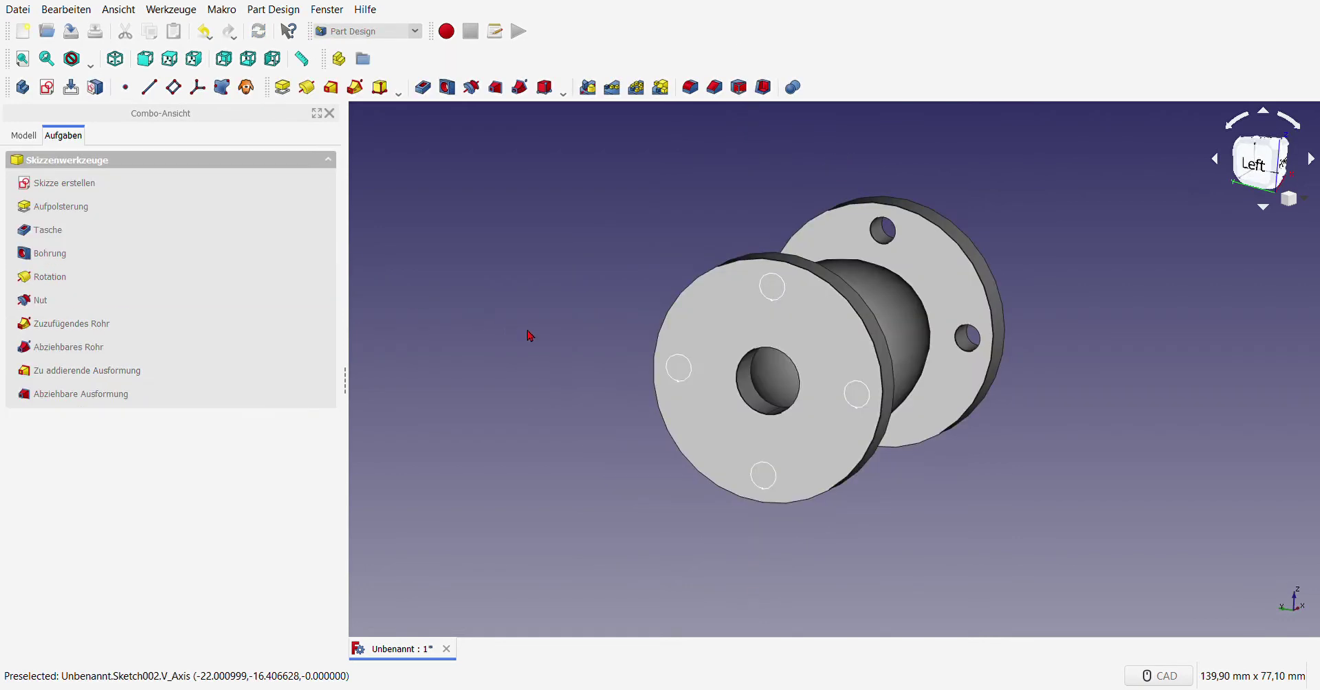
Step: Pocket the bolt-hole sketch 5 mm to cut four holes through the left flange
mouse_move(1087, 330)
middle_down()
mouse_move(878, 359)
mouse_move(757, 345)
middle_up()
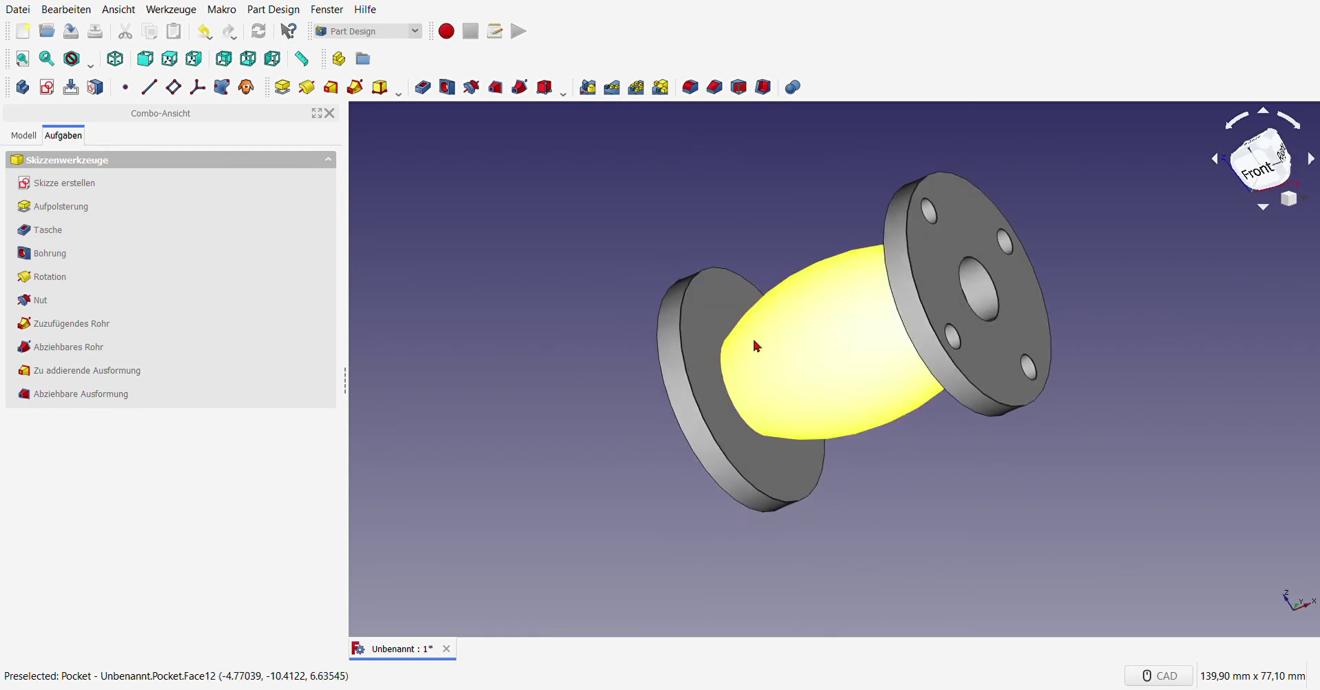
click(422, 87)
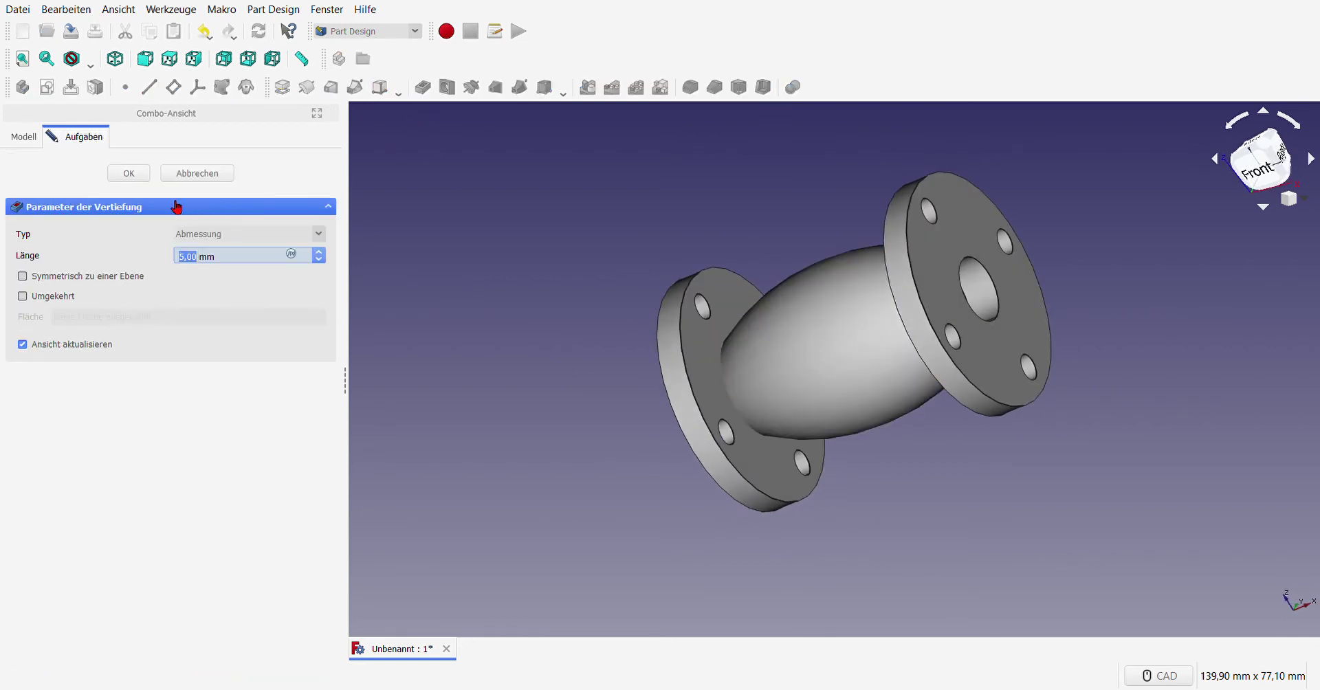
click(128, 173)
mouse_move(430, 369)
middle_down()
mouse_move(686, 430)
mouse_move(872, 413)
mouse_move(931, 487)
mouse_move(559, 416)
mouse_move(669, 334)
mouse_move(626, 431)
middle_up()
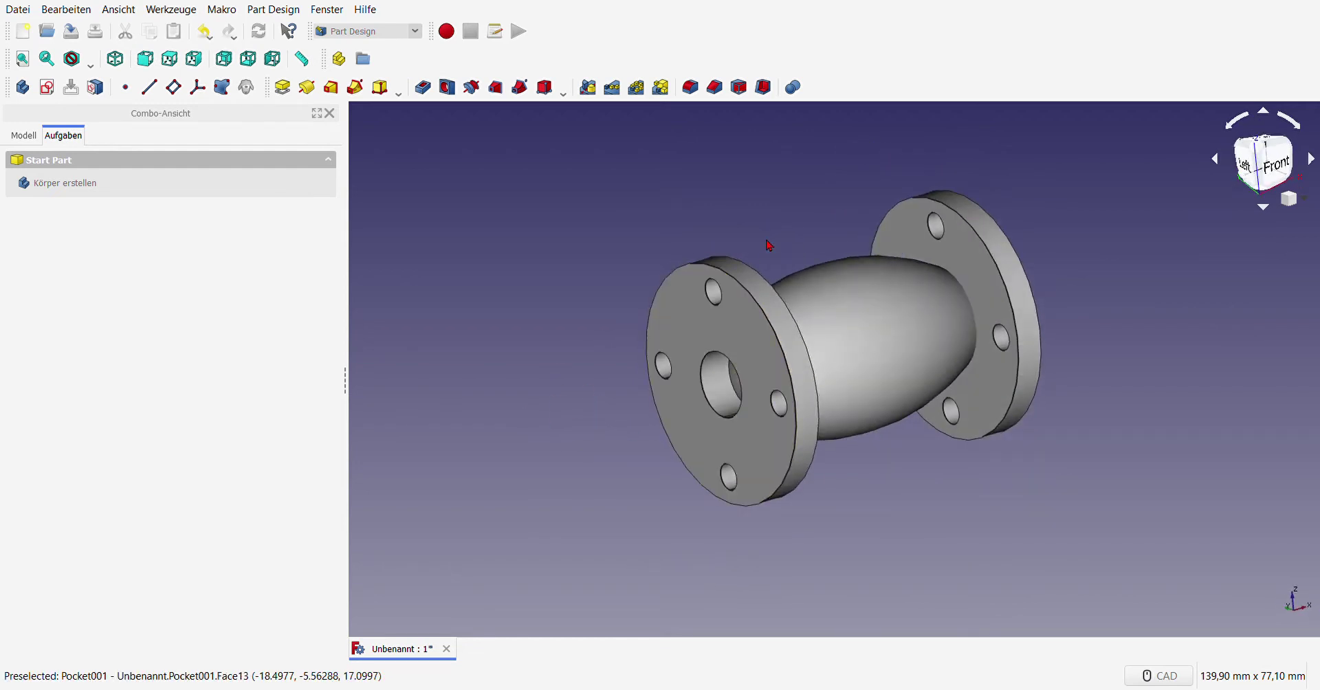
Step: Create a new sketch on the XY plane
click(47, 87)
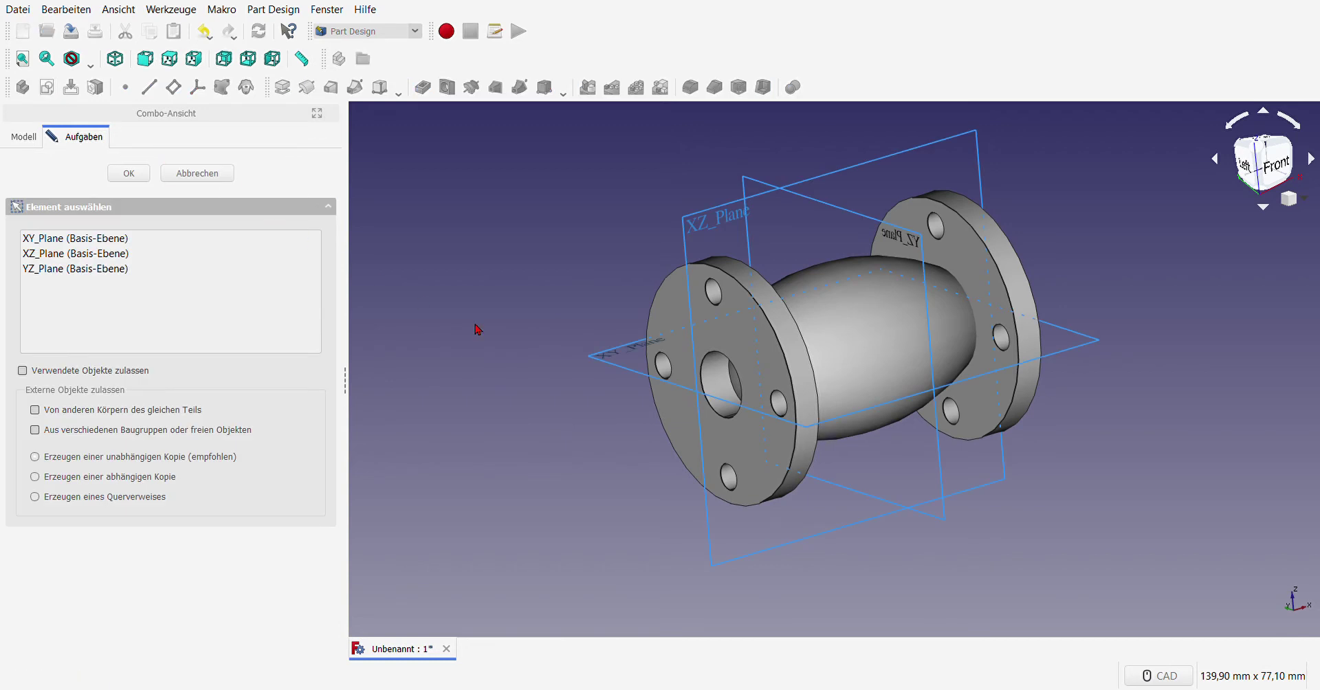
click(605, 358)
click(131, 175)
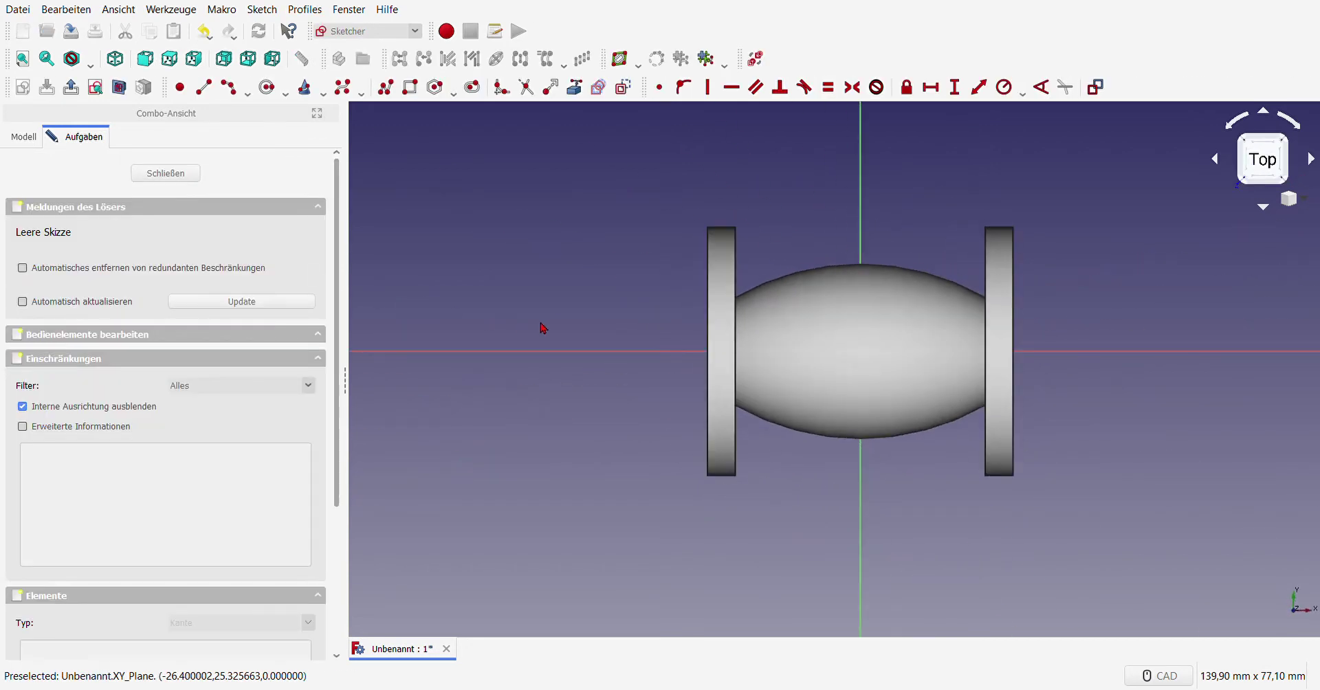
Step: Draw a circle centred on the vertical axis and dimension its radius to 13 mm
click(267, 86)
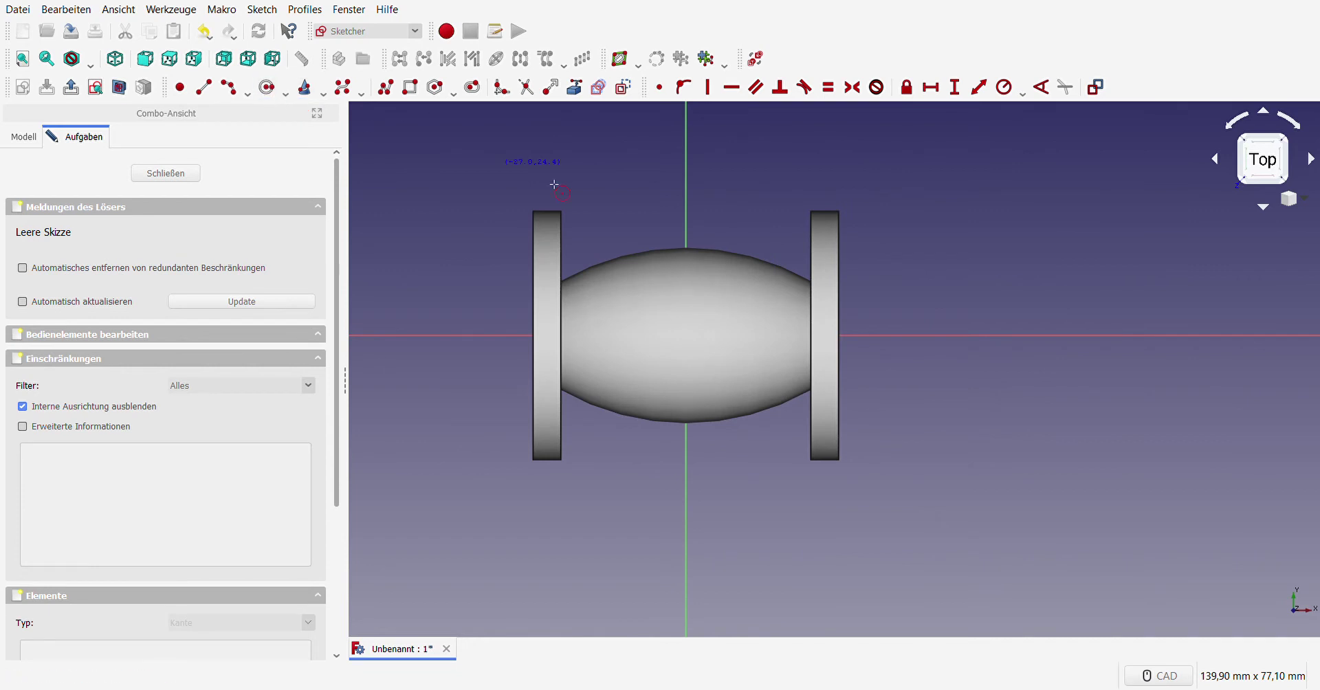
click(686, 188)
click(787, 187)
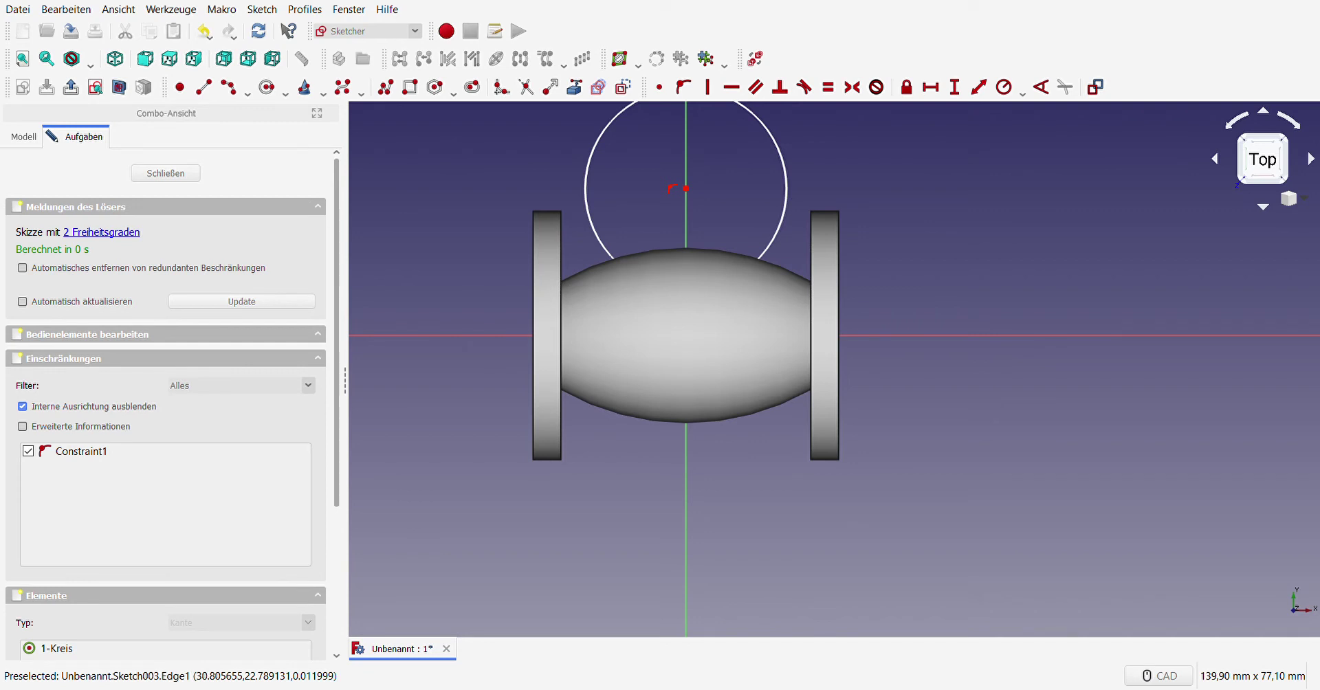
click(776, 180)
click(1004, 86)
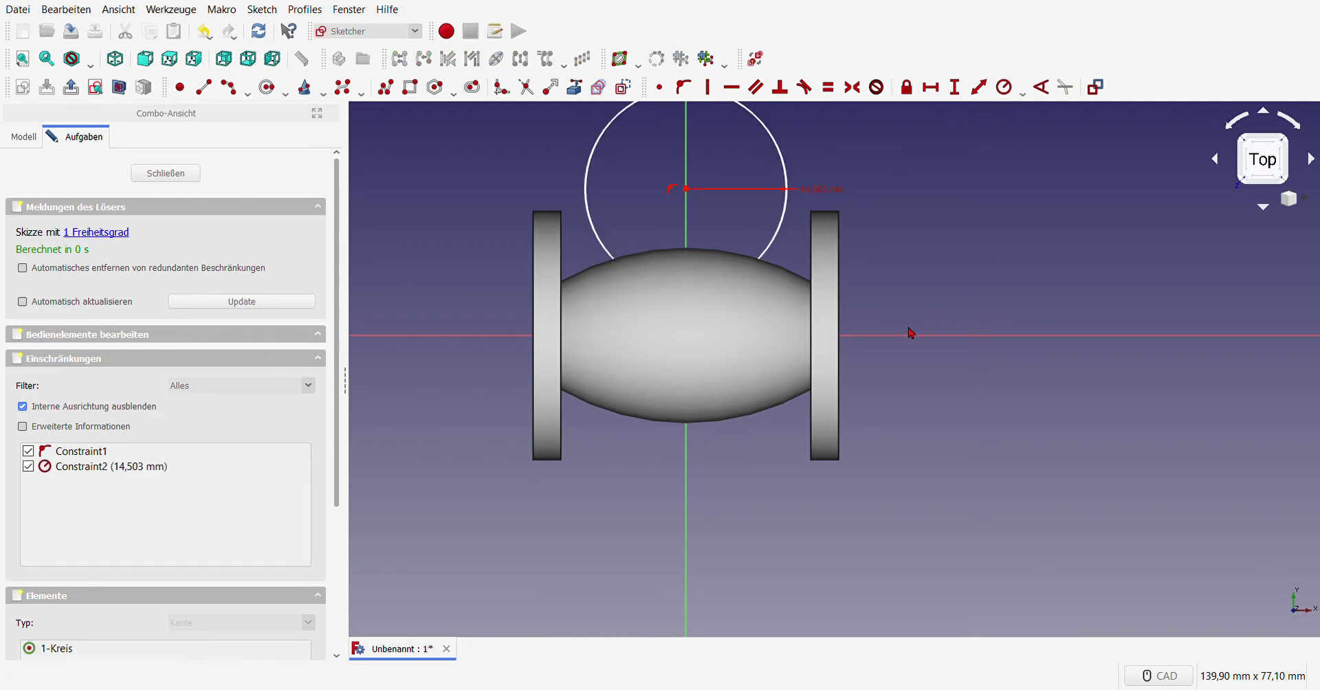
key(Return)
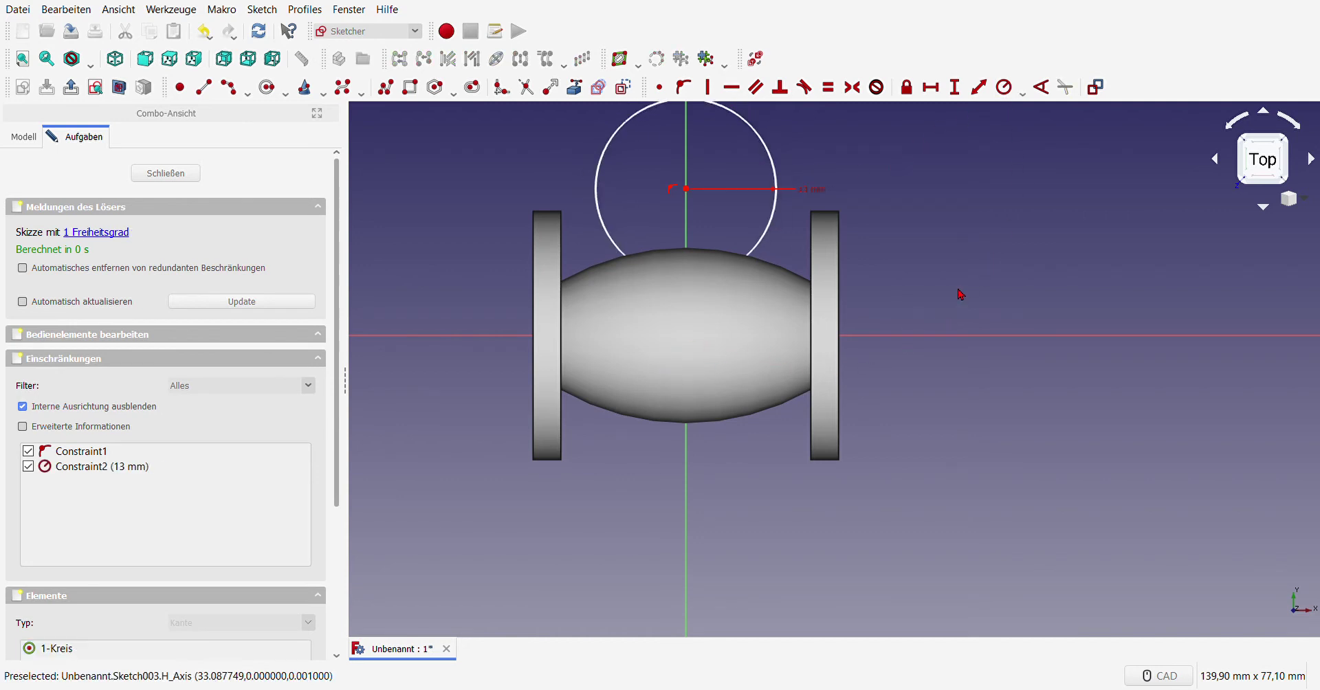
Step: Close the sketch and set Sketch003's Attachment Position z offset to 20 mm
click(180, 178)
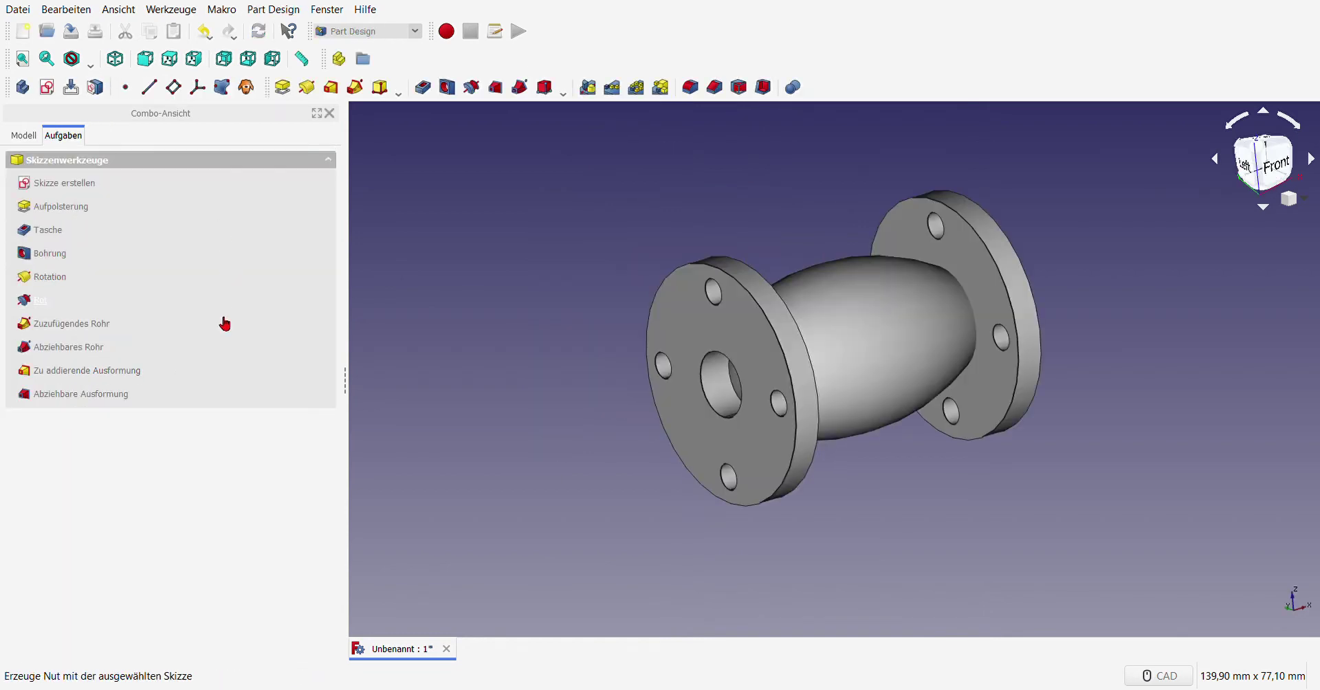
click(24, 135)
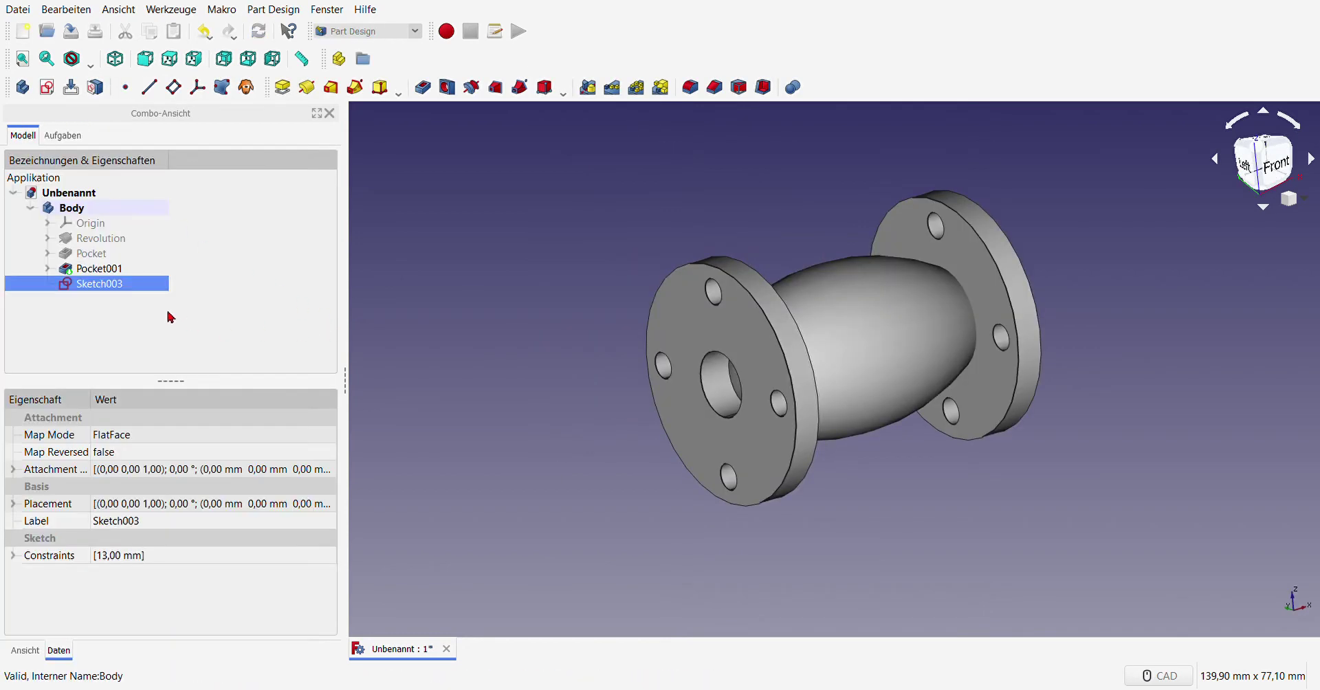
click(13, 469)
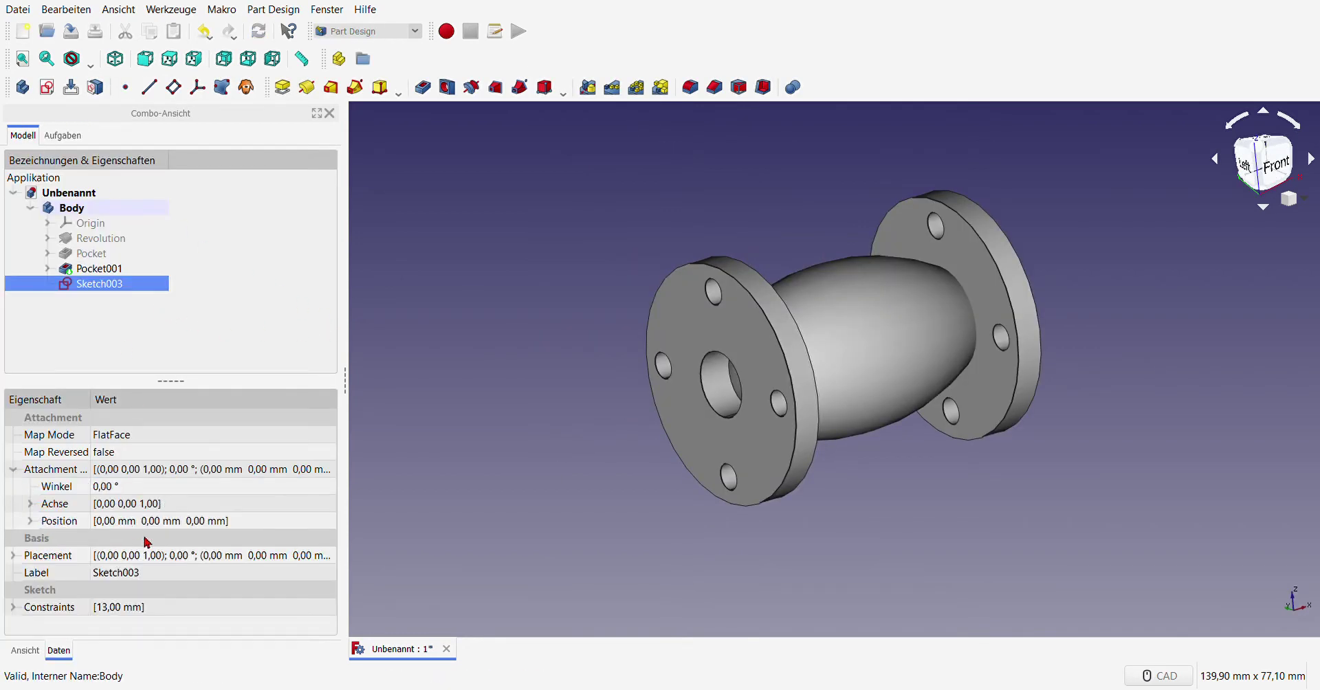
click(30, 521)
click(167, 576)
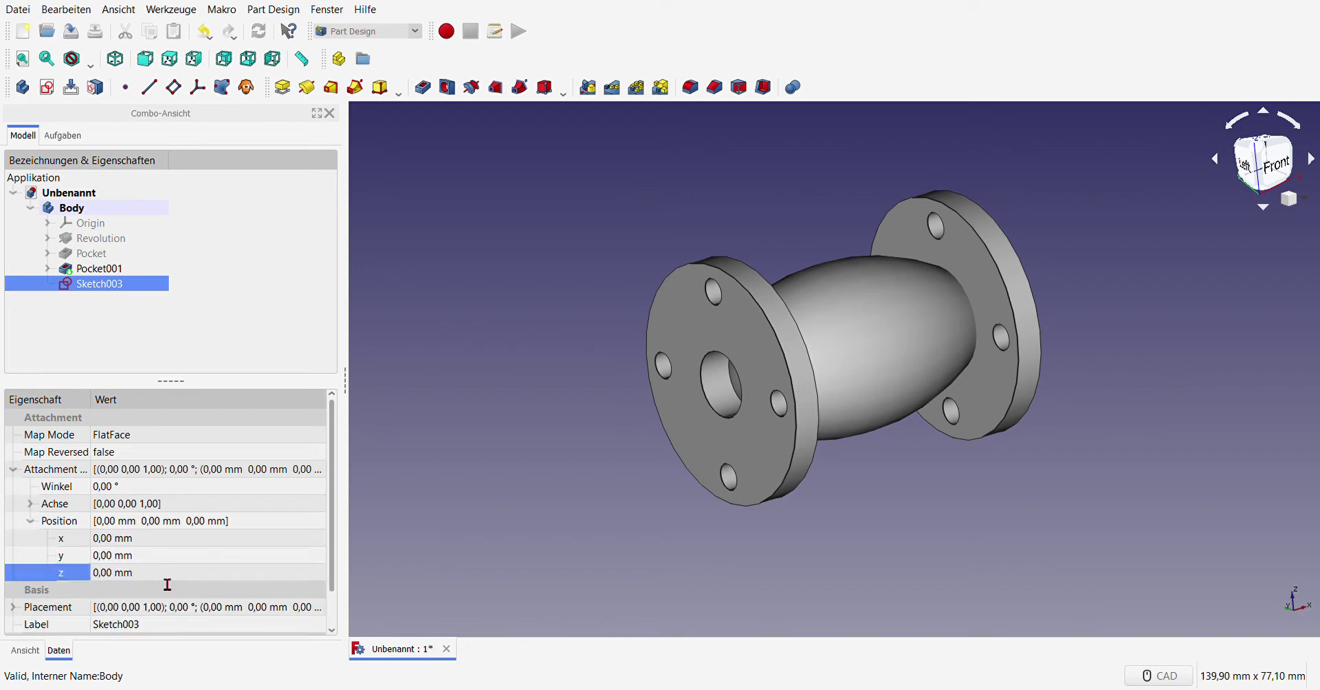
key(Return)
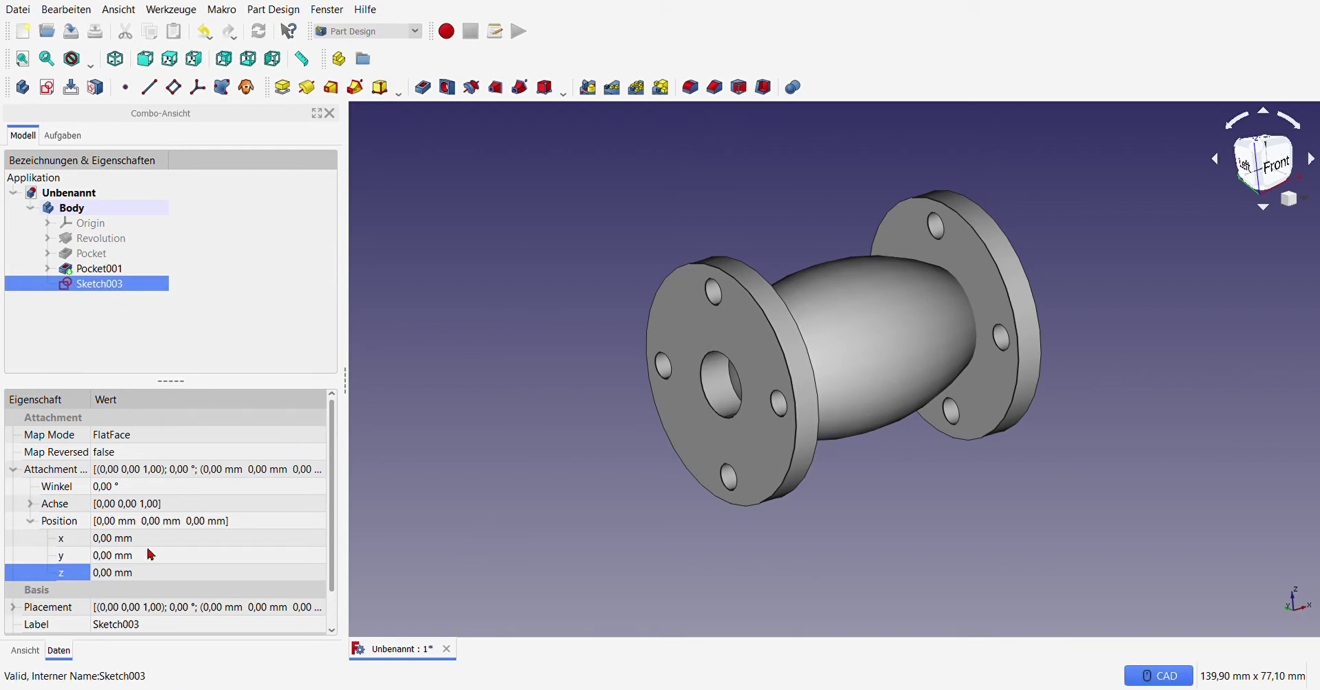
click(165, 580)
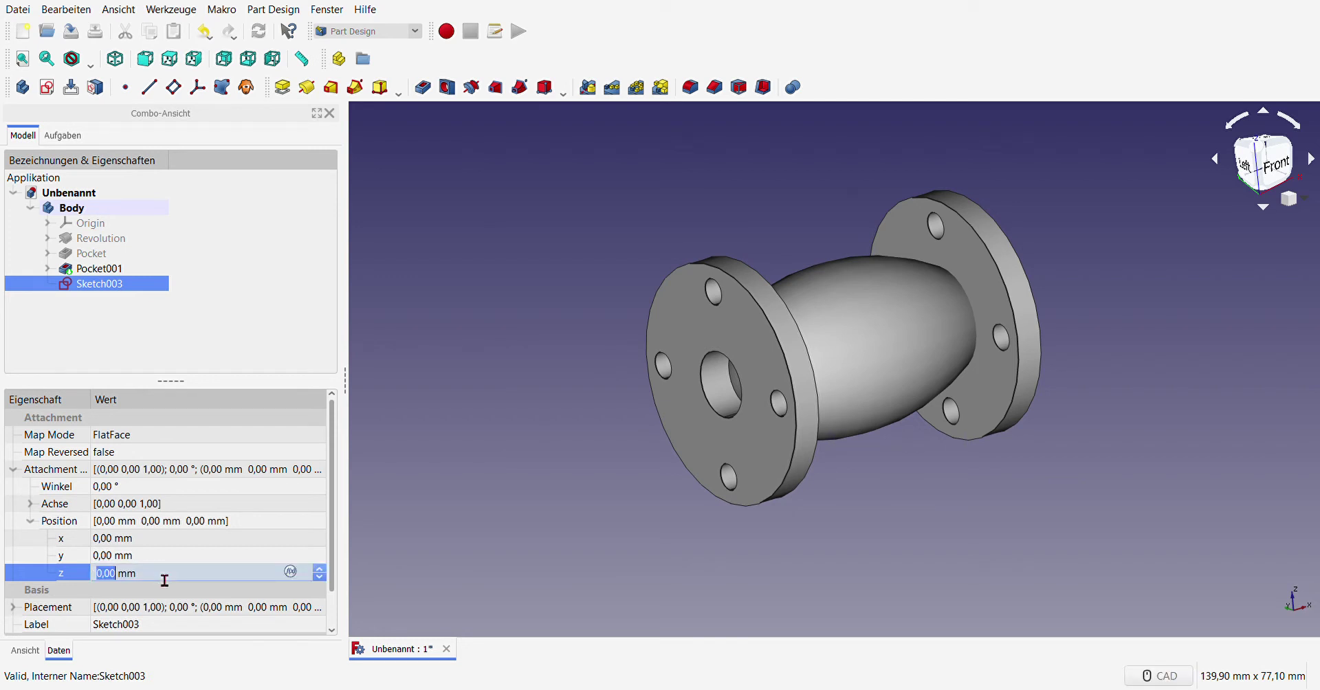
text(6)
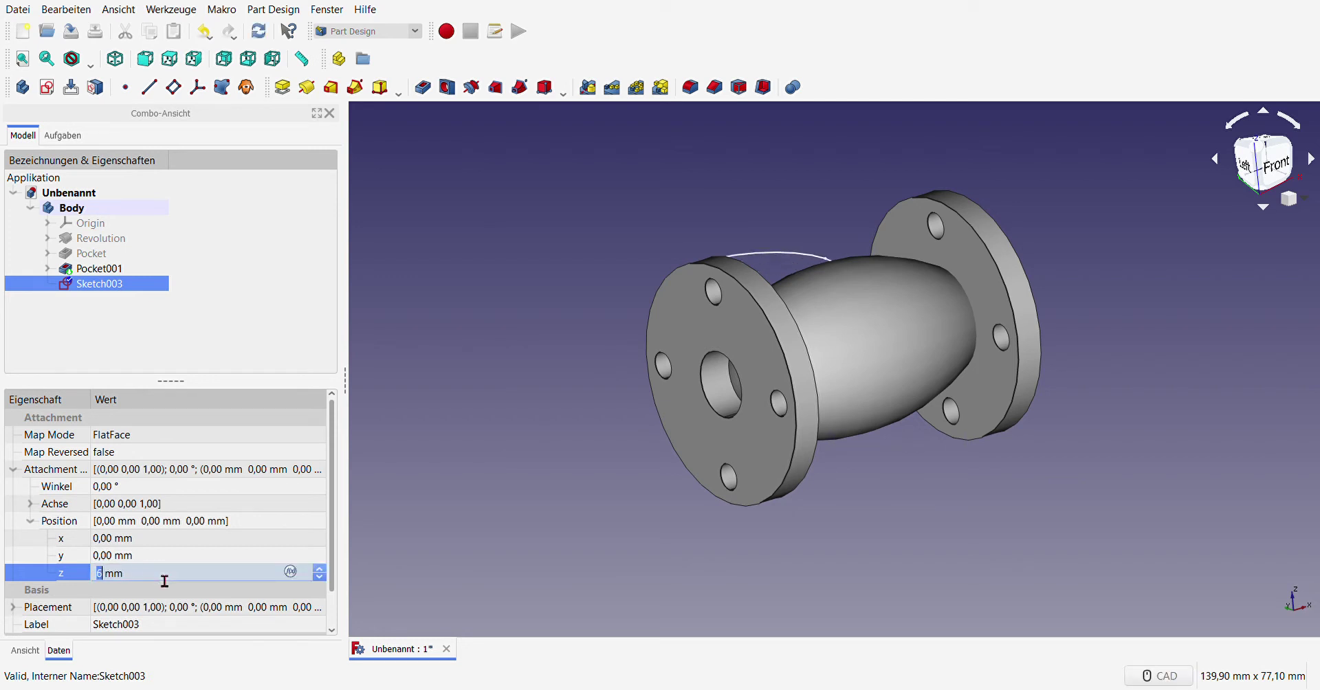
text(20)
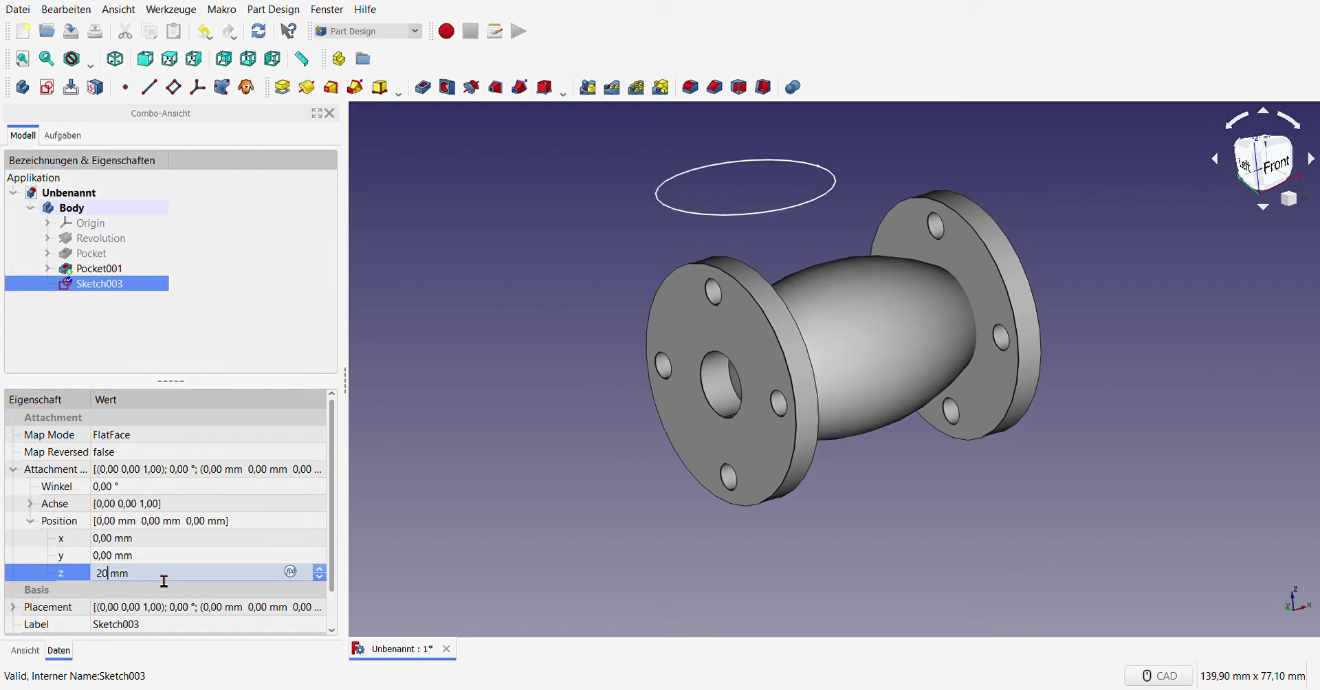
key(Return)
click(172, 318)
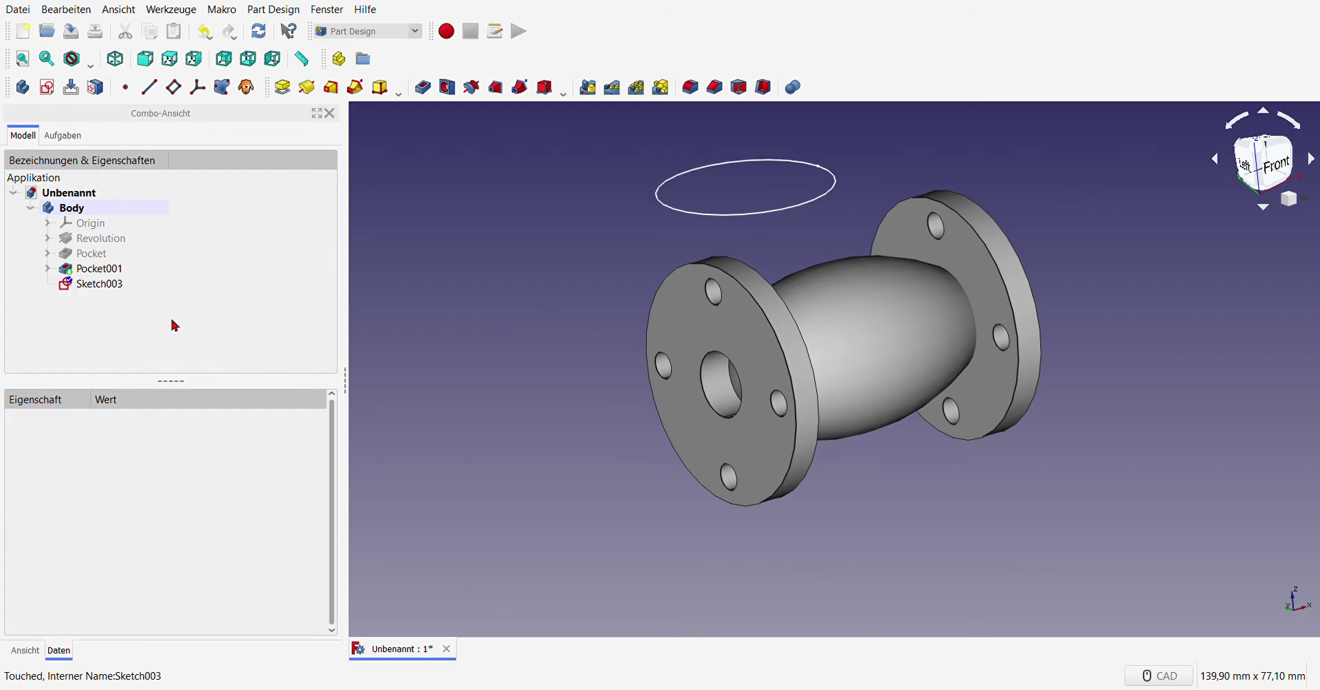
Step: Change Sketch003's circle radius dimension to 9 mm
double_click(119, 286)
scroll(685, 320, up, 5)
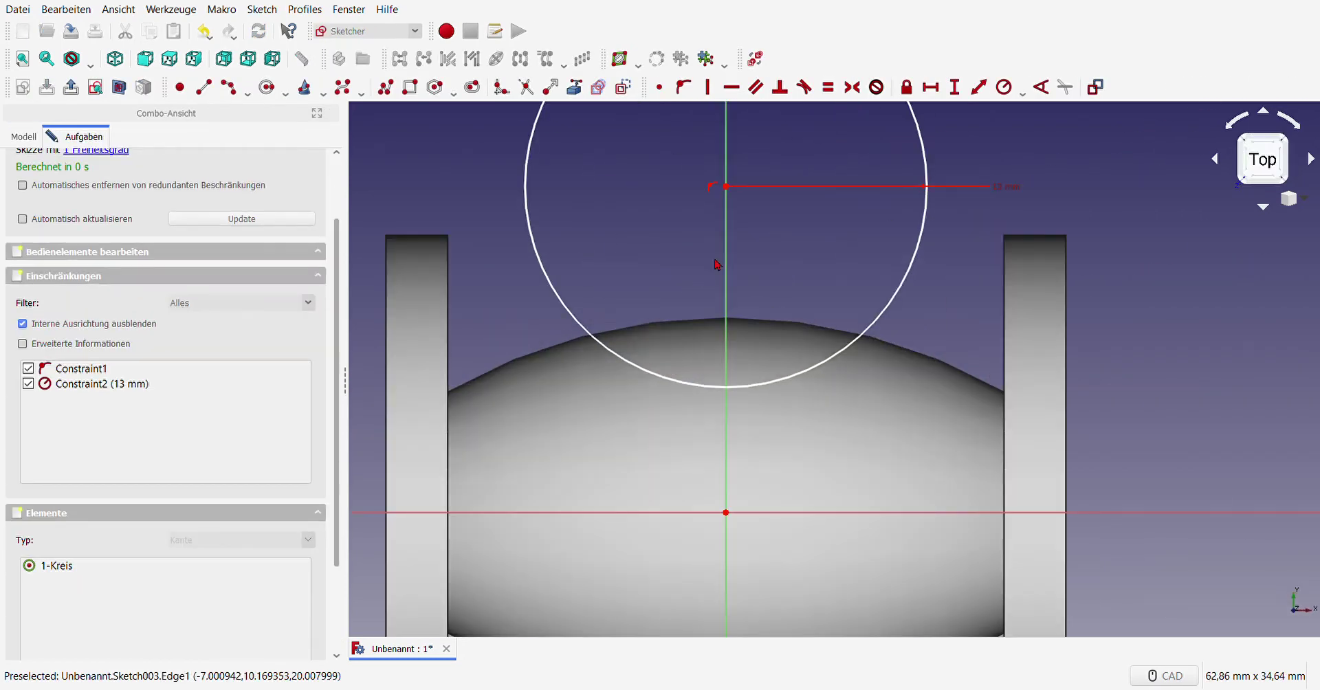
double_click(1000, 191)
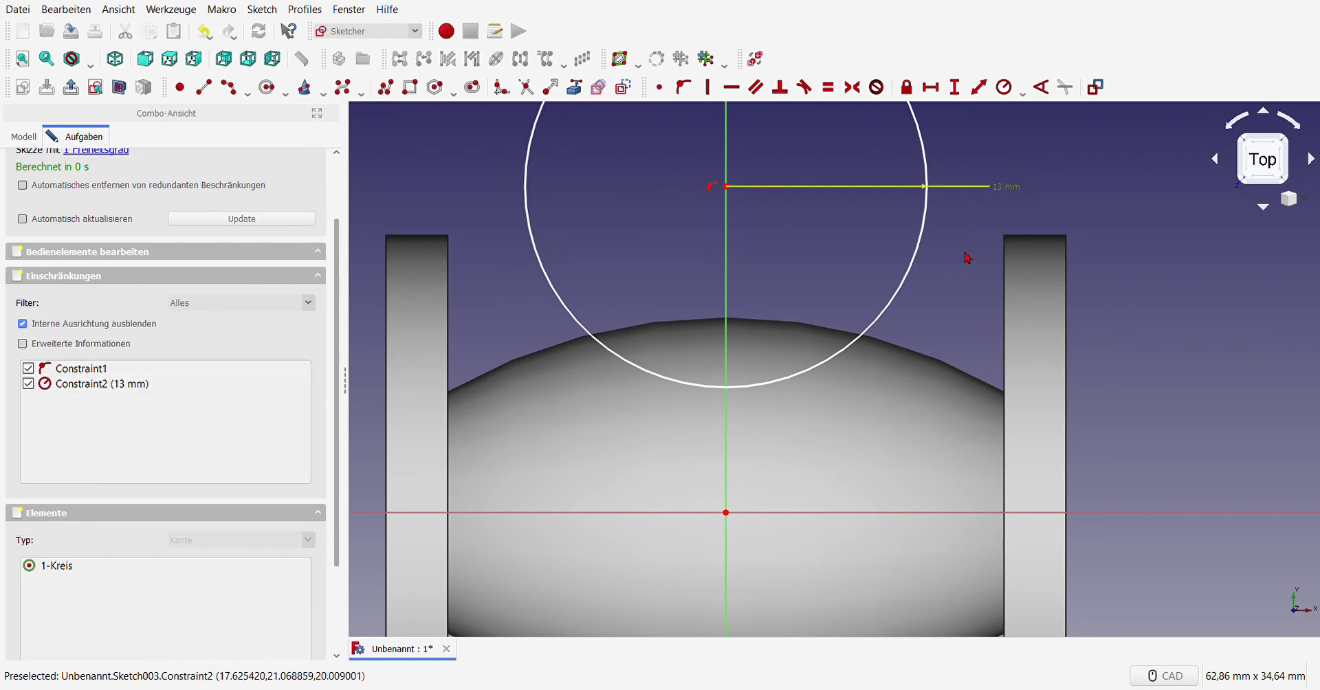
scroll(805, 321, down, 7)
scroll(807, 283, up, 5)
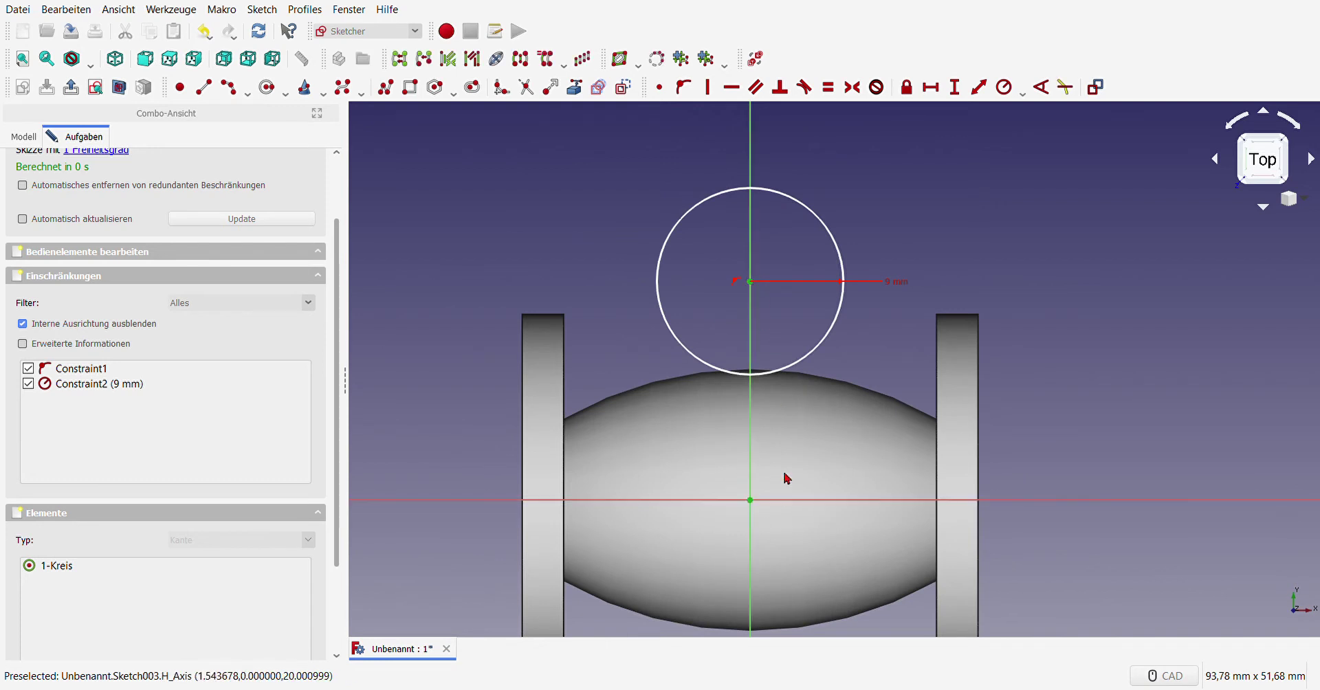
Step: Pin the circle centre to the origin, delete the old position constraint, and close the sketch
click(659, 87)
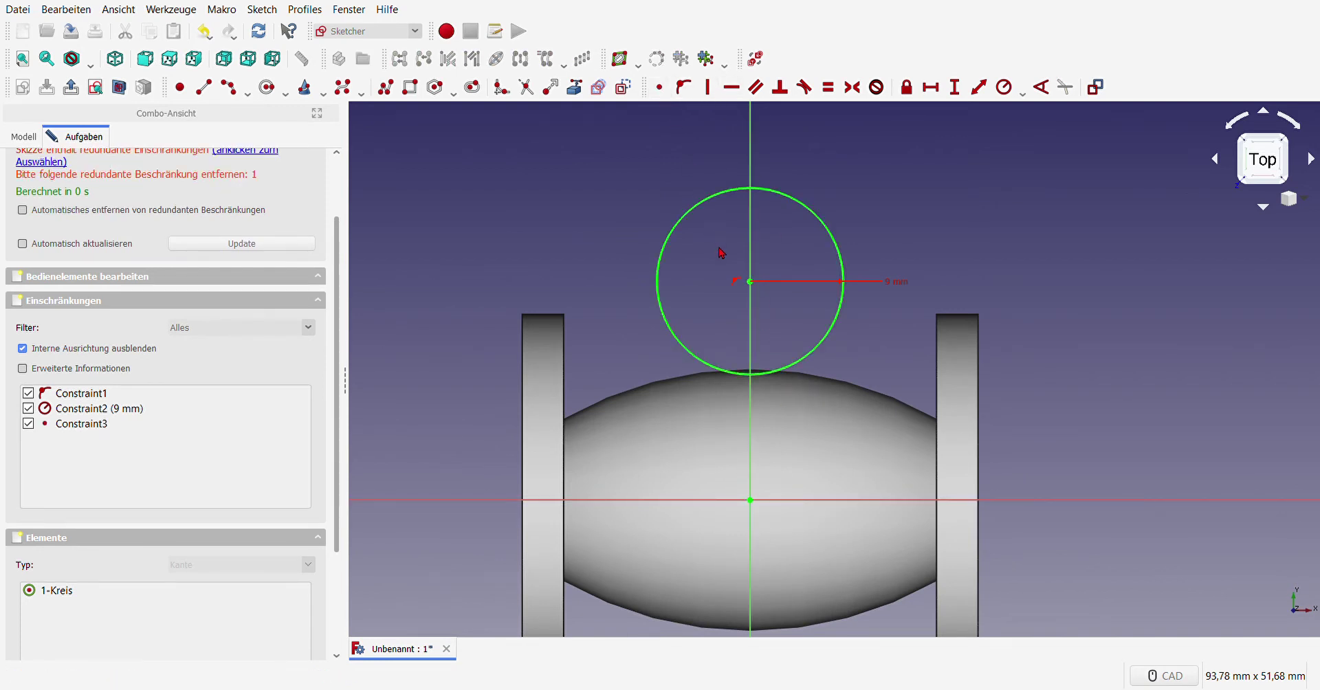
click(105, 397)
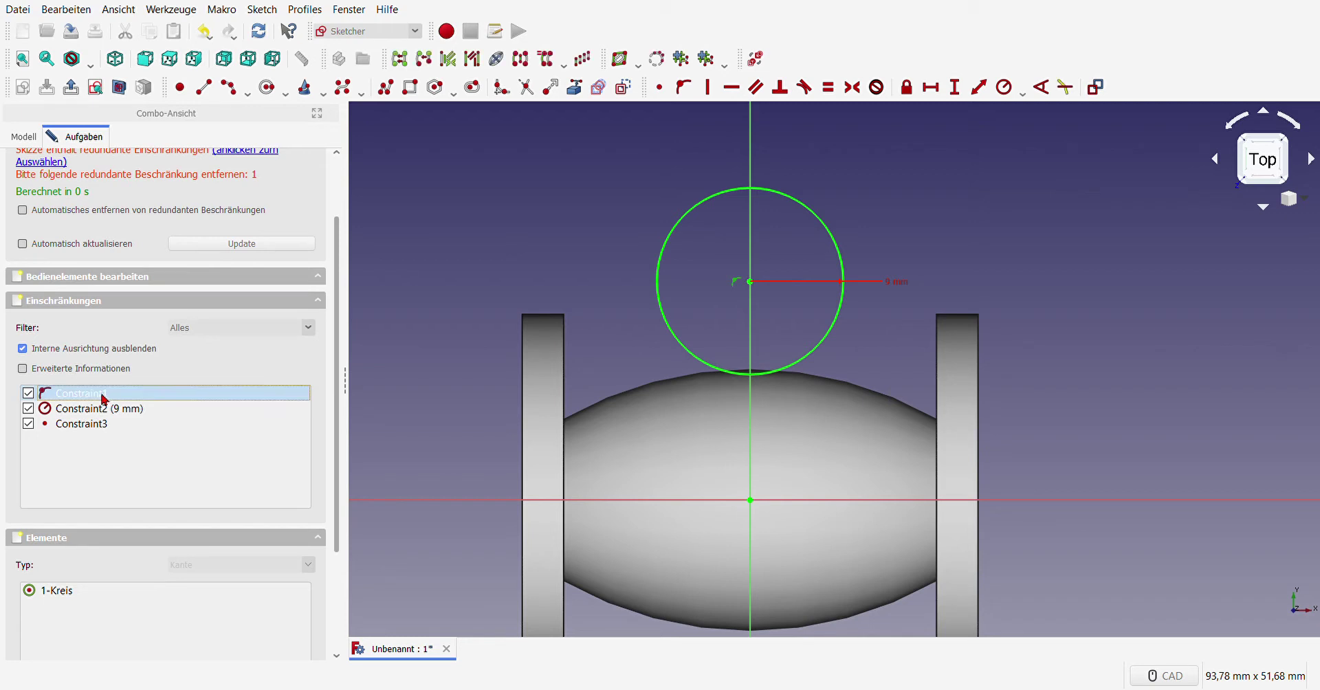
key(Delete)
scroll(607, 286, down, 2)
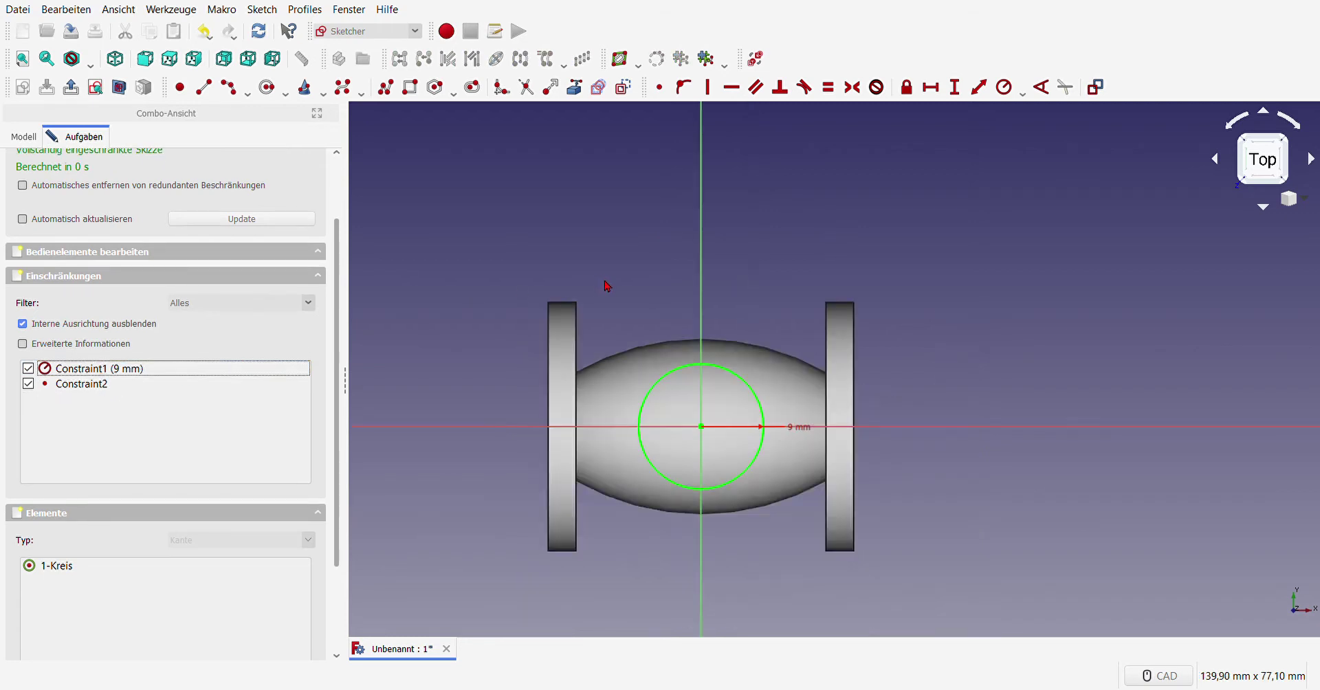
scroll(648, 382, up, 2)
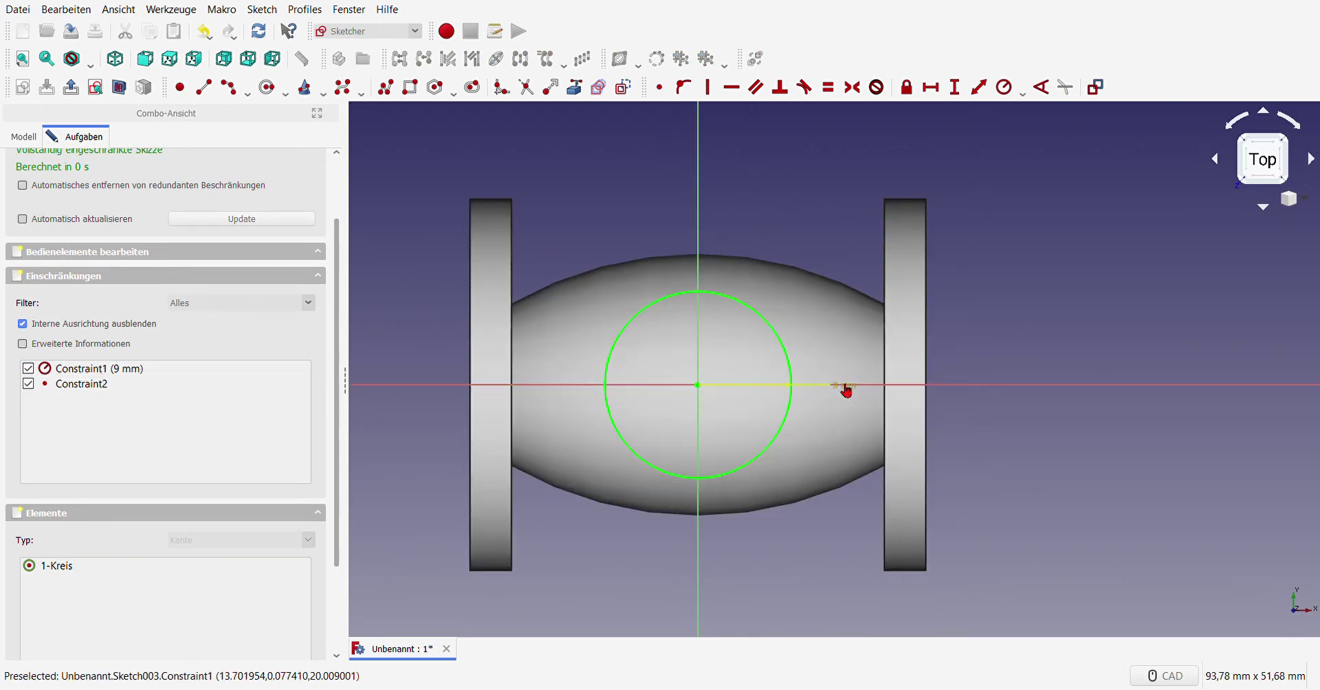
drag(843, 394, 835, 342)
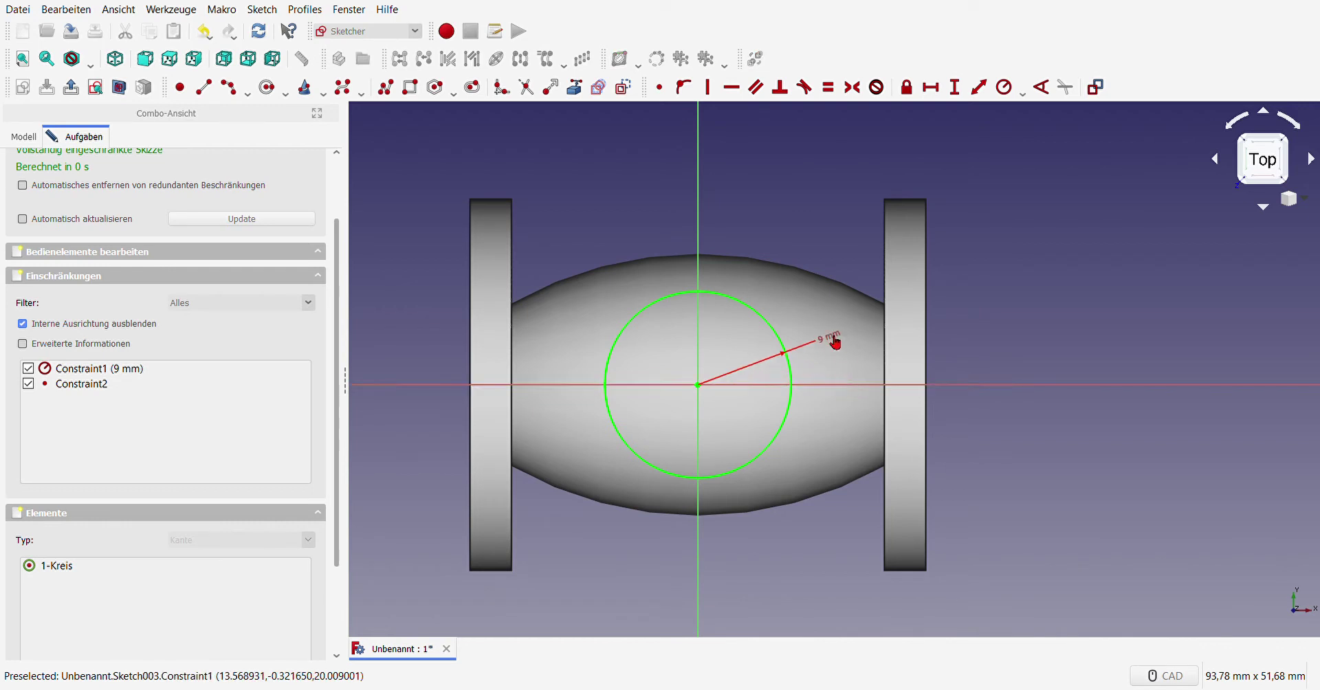
scroll(211, 208, up, 2)
click(168, 176)
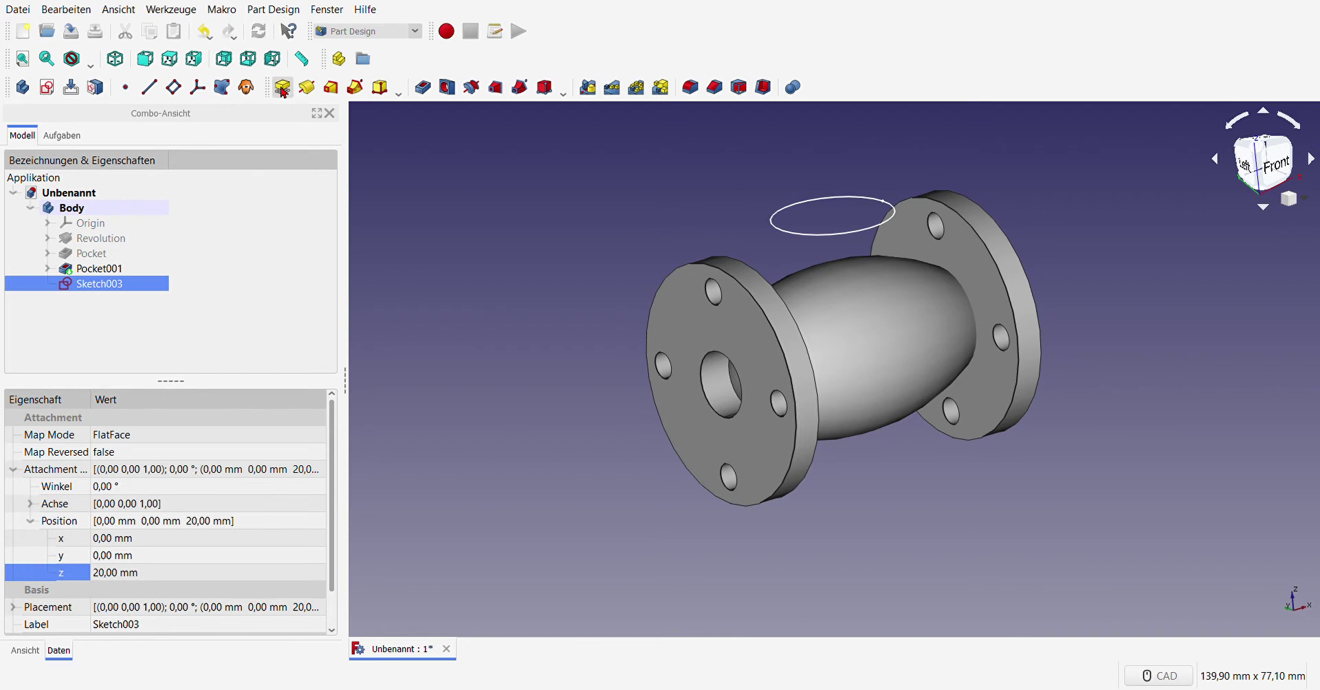
Step: Pad Sketch003's circle 'Bis zu Oberfläche' down to the pipe's outer surface
click(282, 88)
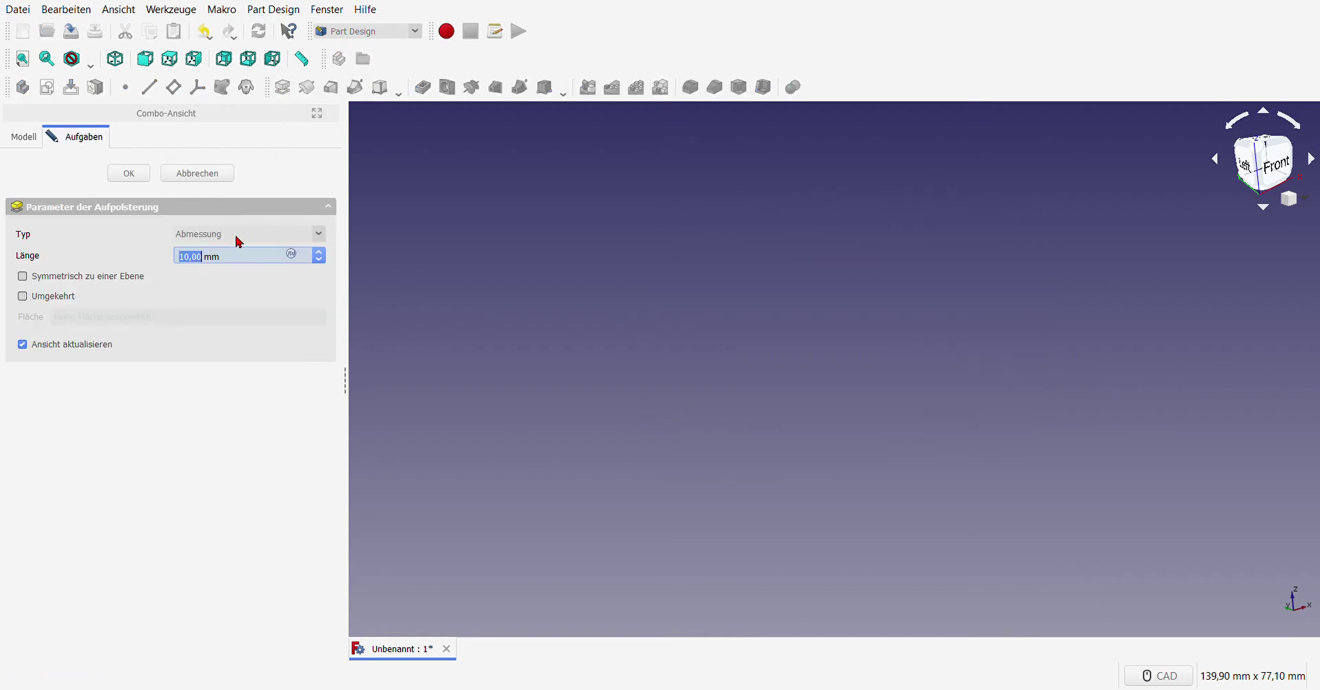
key(shift+Tab)
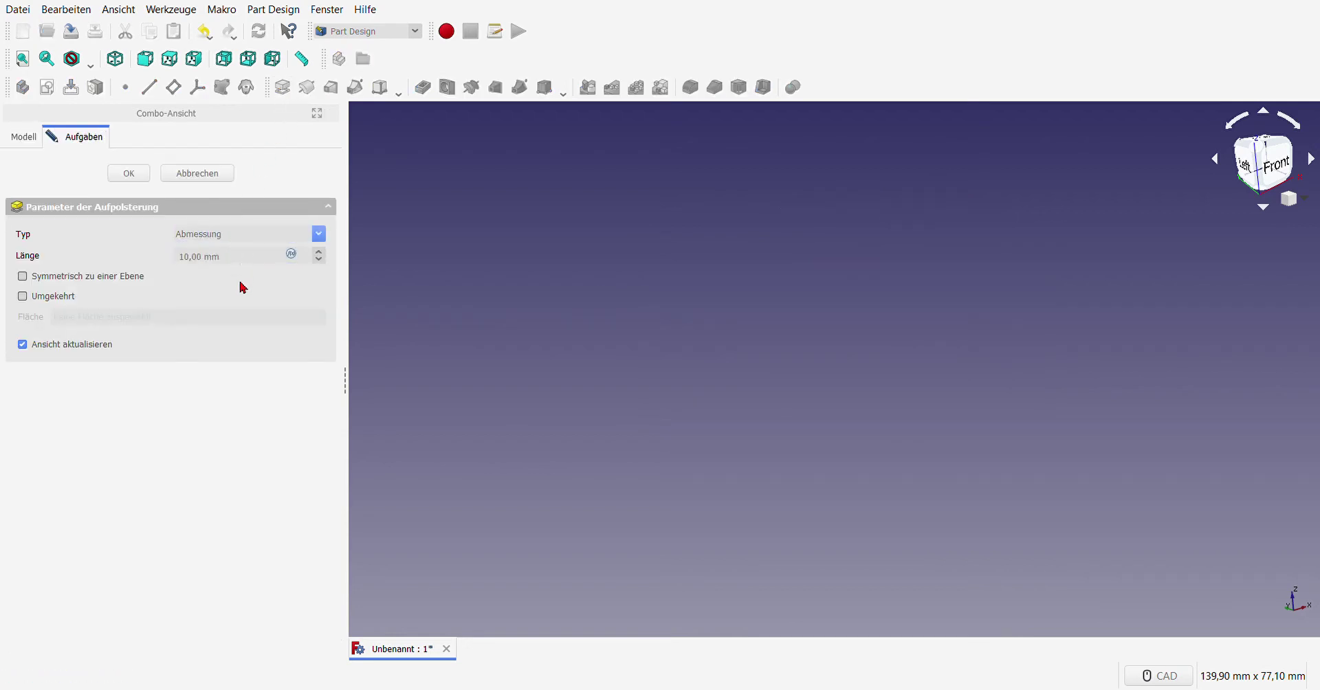
key(Down)
key(Down)
key(Down)
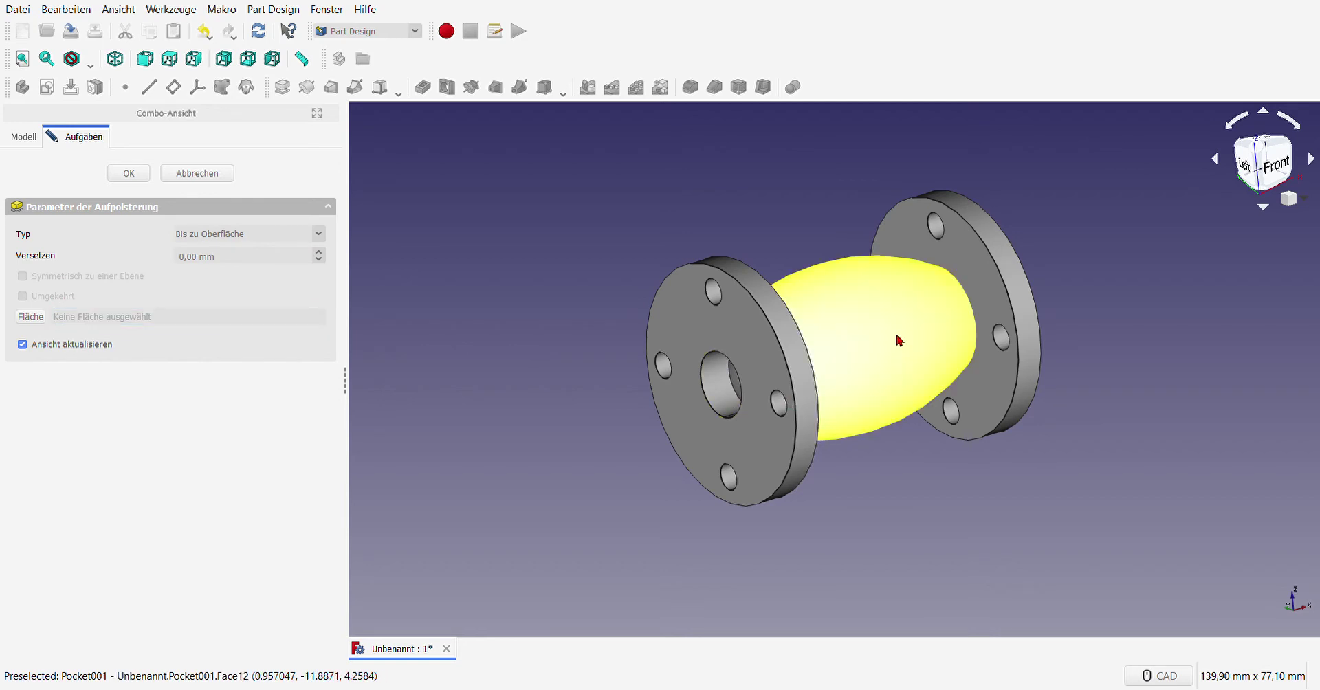
click(900, 341)
click(128, 173)
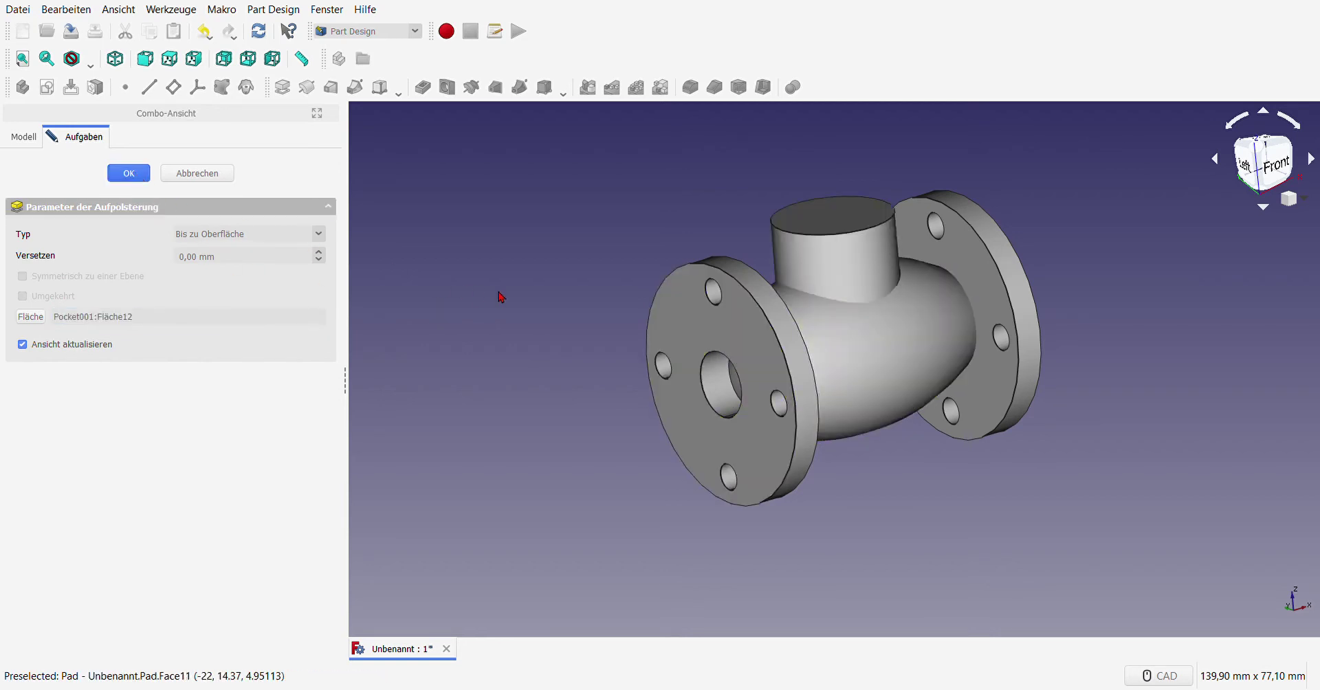
scroll(790, 297, down, 2)
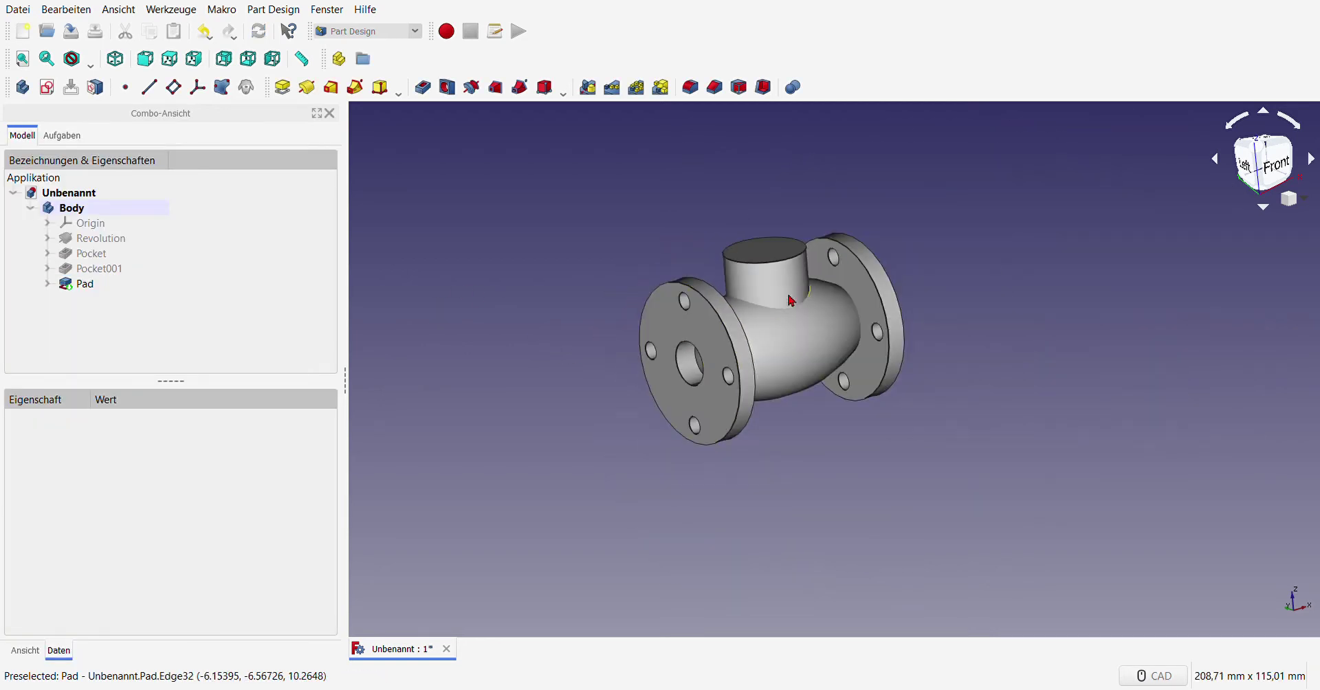
click(763, 261)
Step: Start a sketch on the neck's top face and draw a circle centred on the origin
click(47, 87)
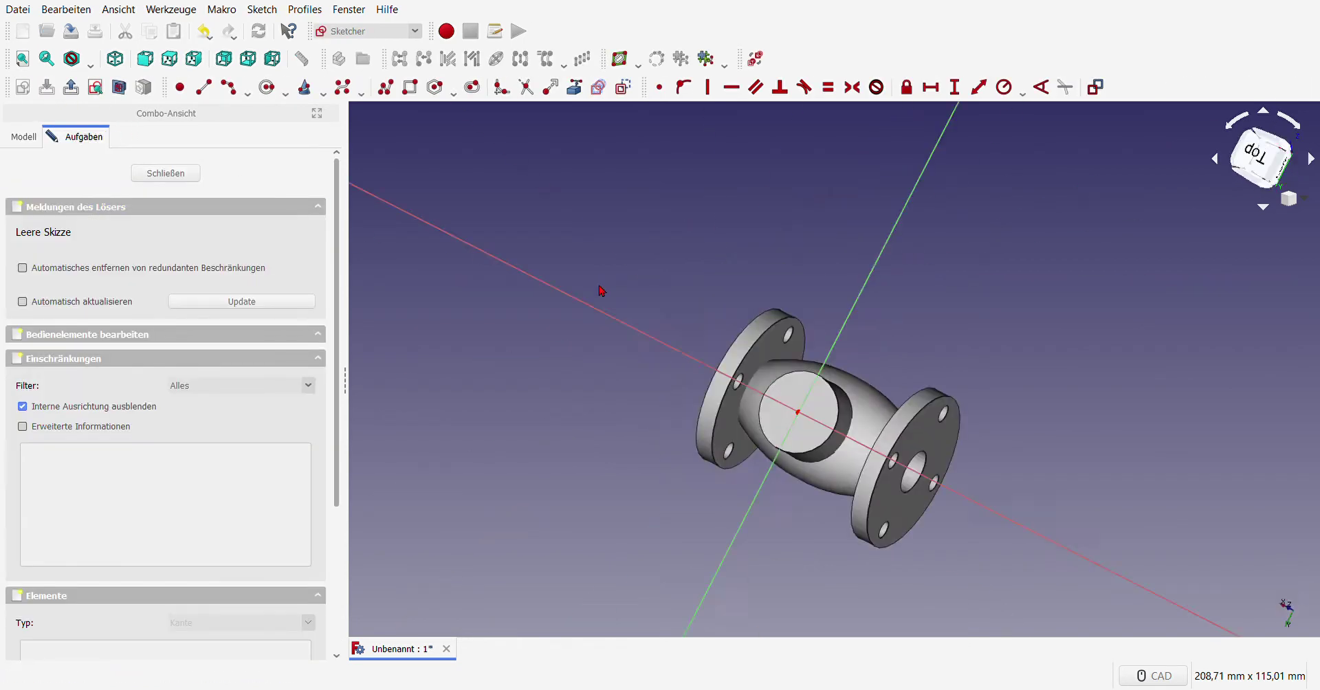
scroll(1031, 343, up, 2)
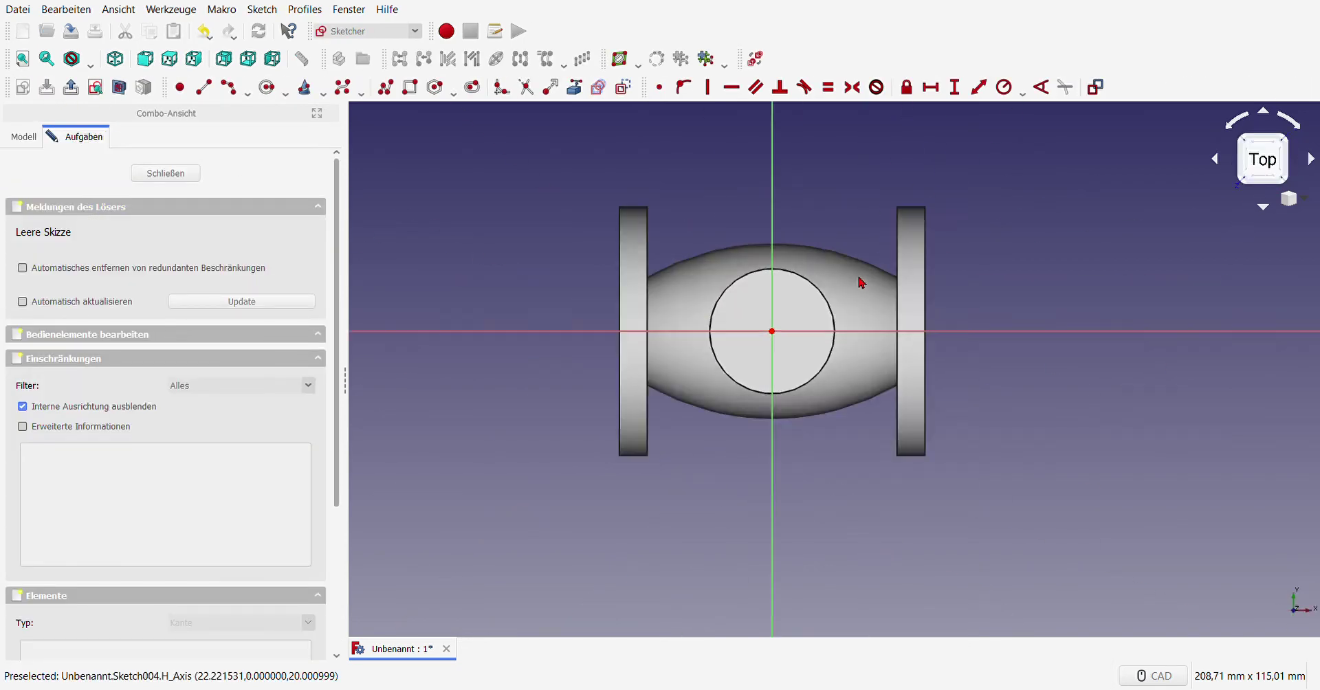
scroll(860, 289, up, 3)
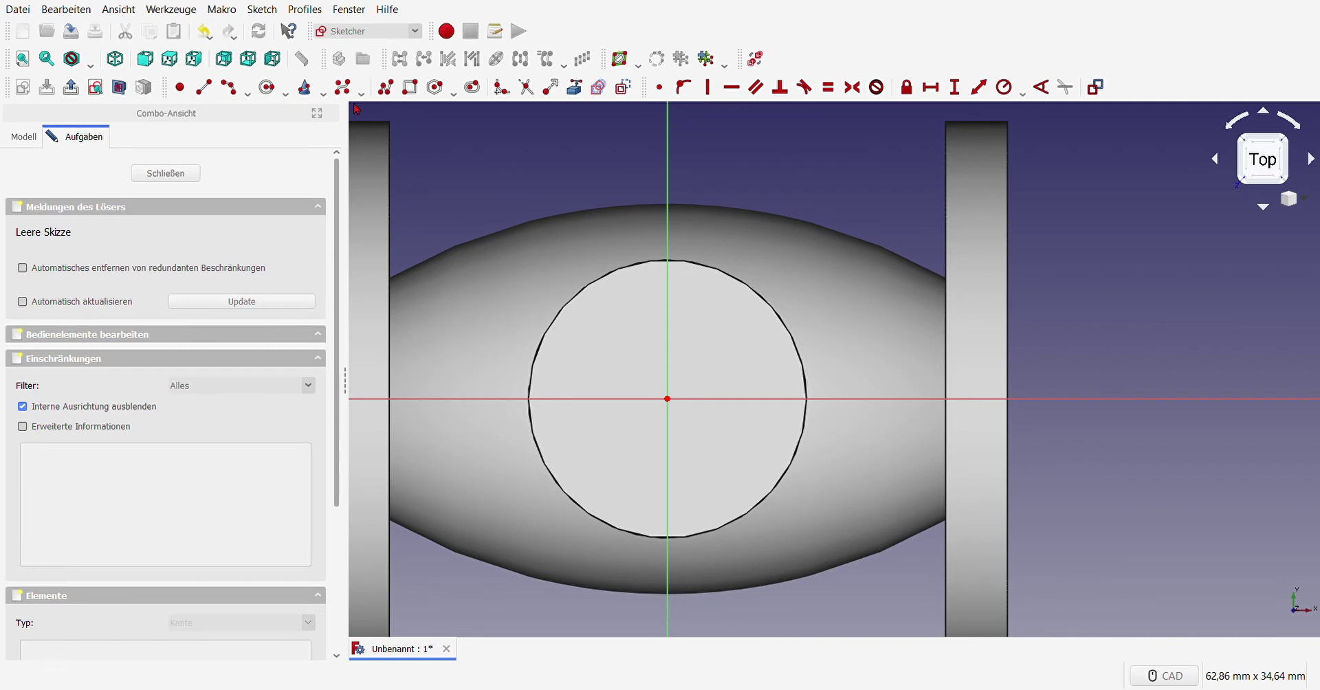
click(268, 86)
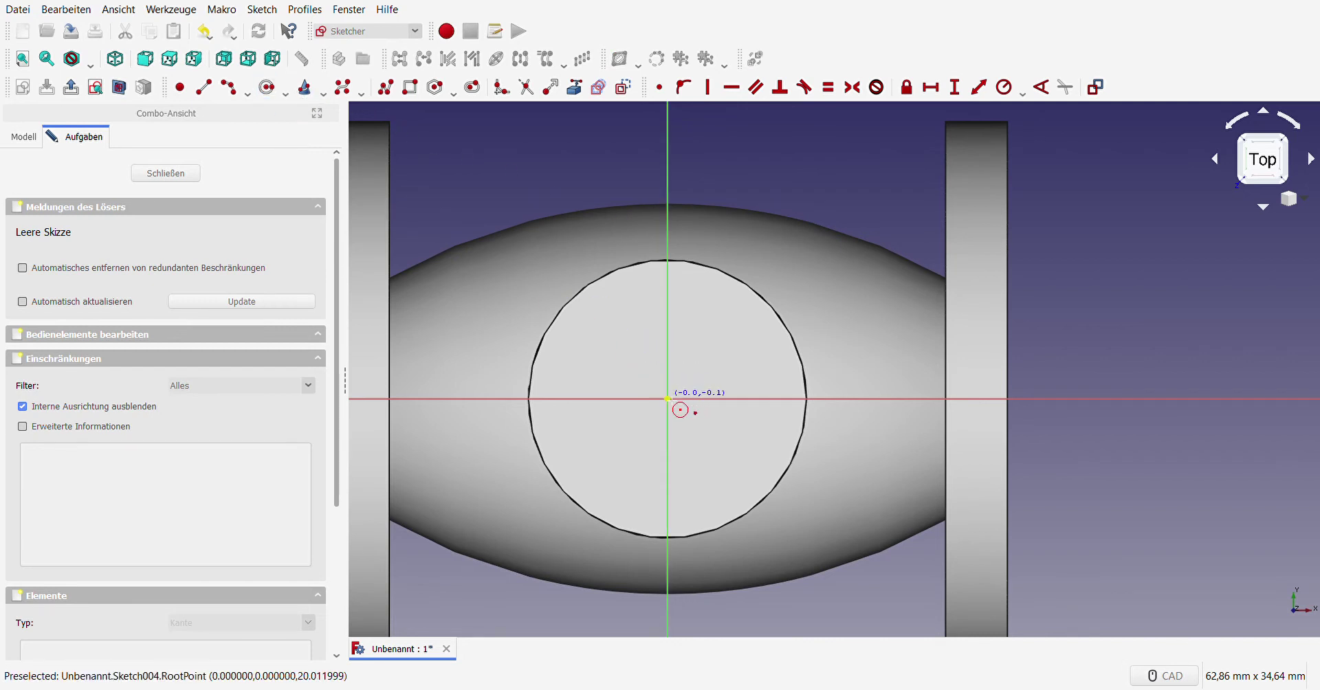
click(667, 398)
click(853, 393)
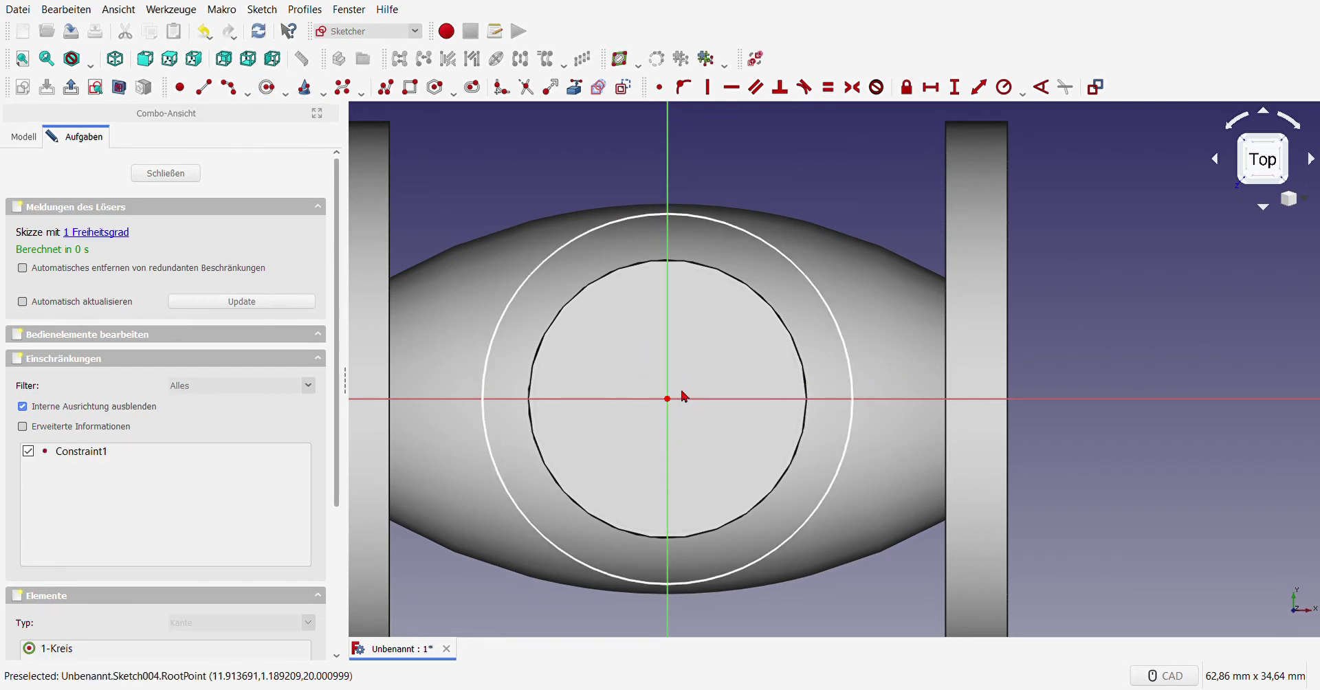
Step: Constrain the circle's radius to 13 mm and close Sketch004
click(852, 387)
click(1003, 87)
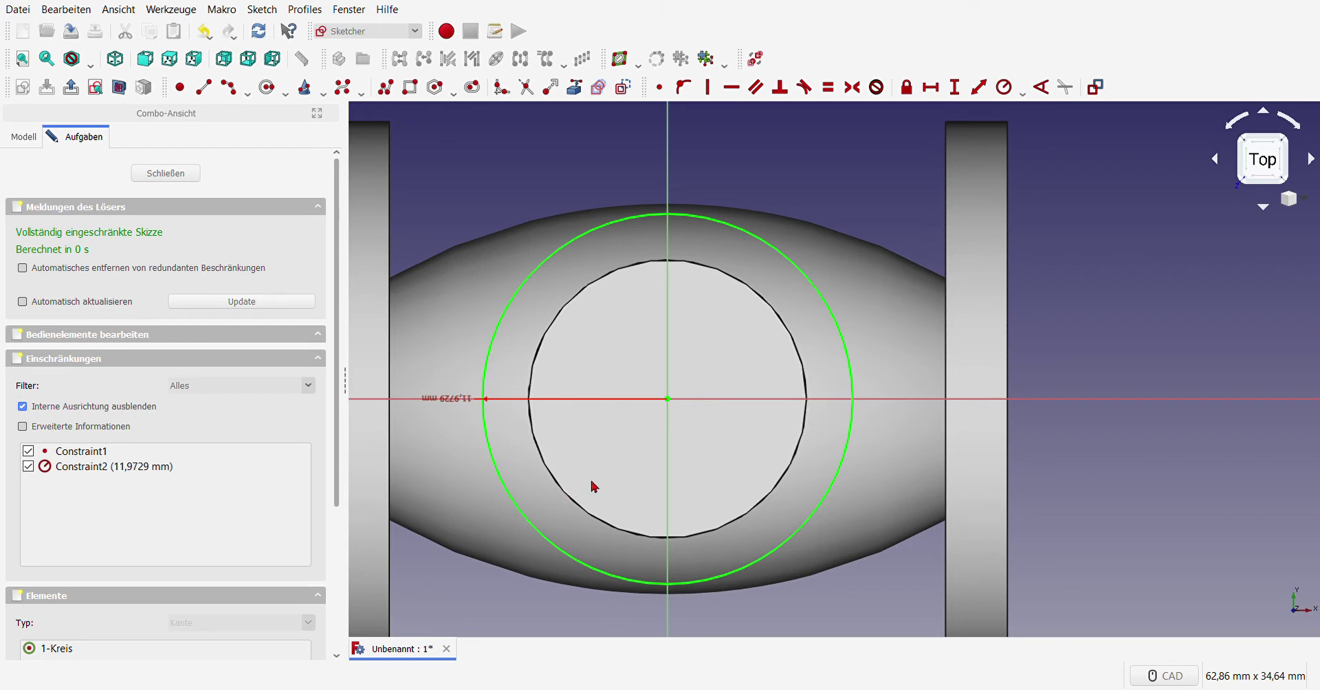
text(13)
key(Return)
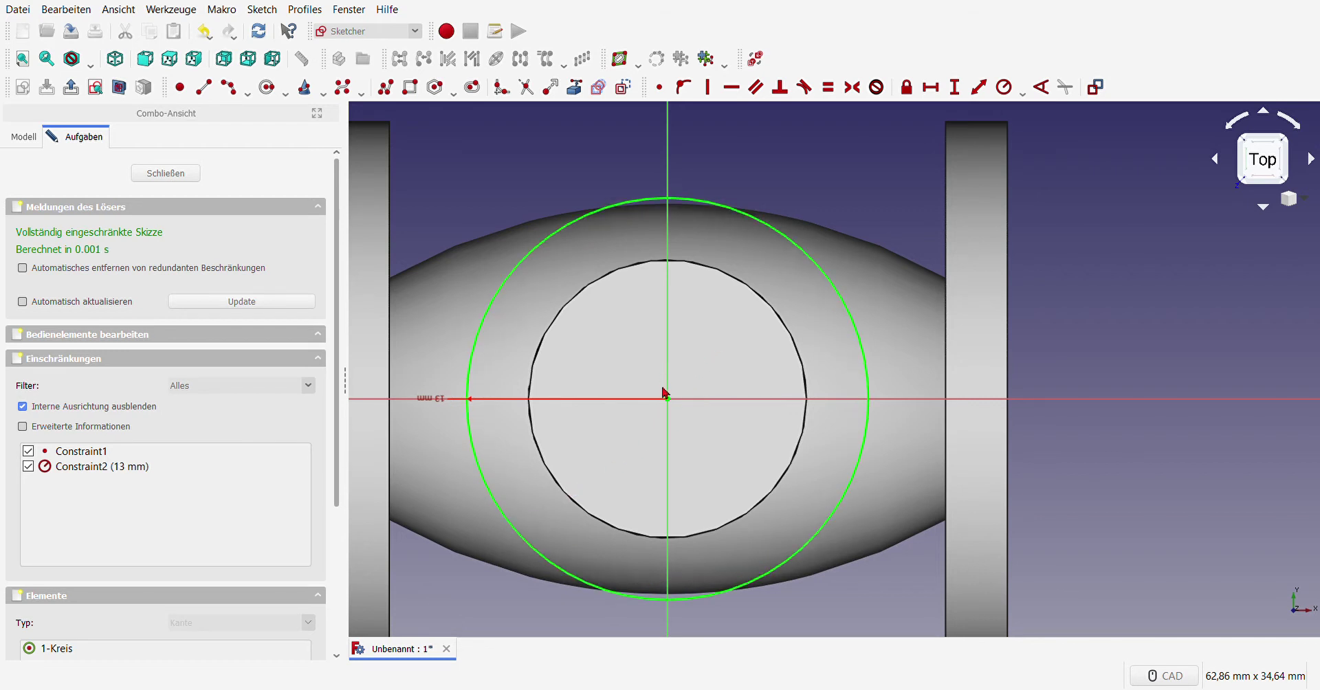
drag(442, 398, 442, 330)
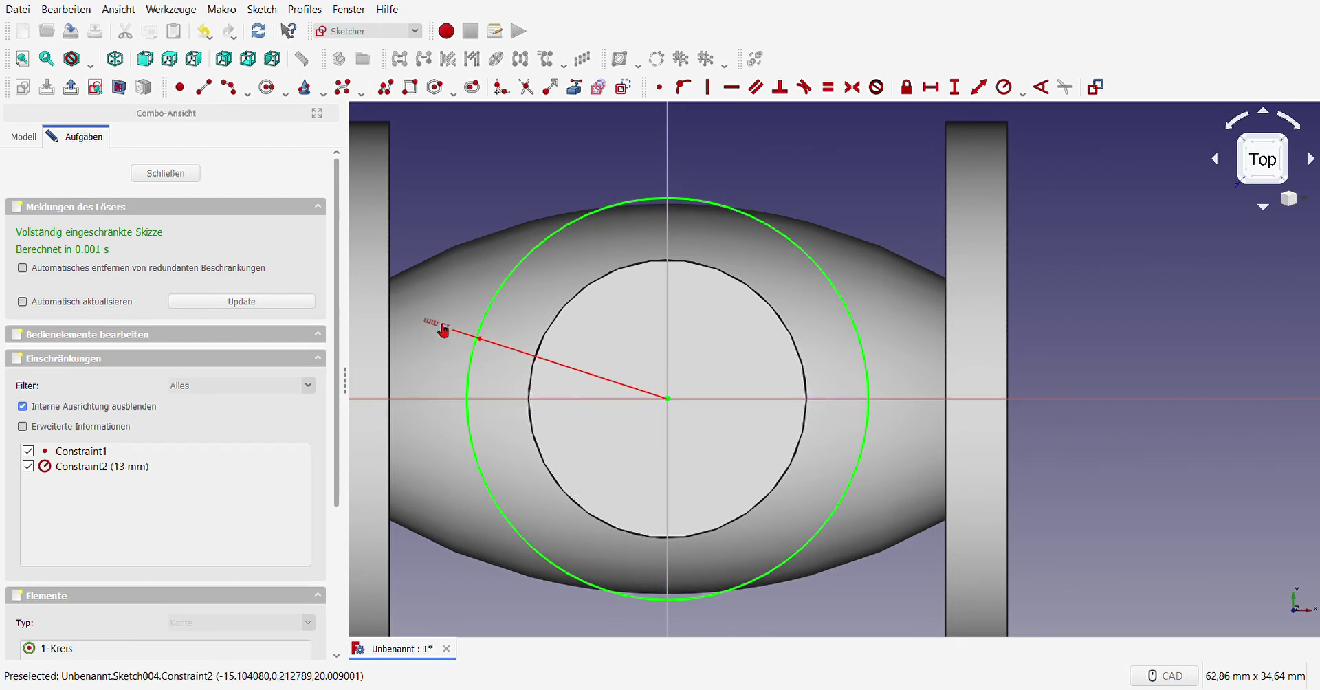
scroll(429, 402, down, 2)
scroll(429, 403, down, 2)
scroll(428, 402, up, 2)
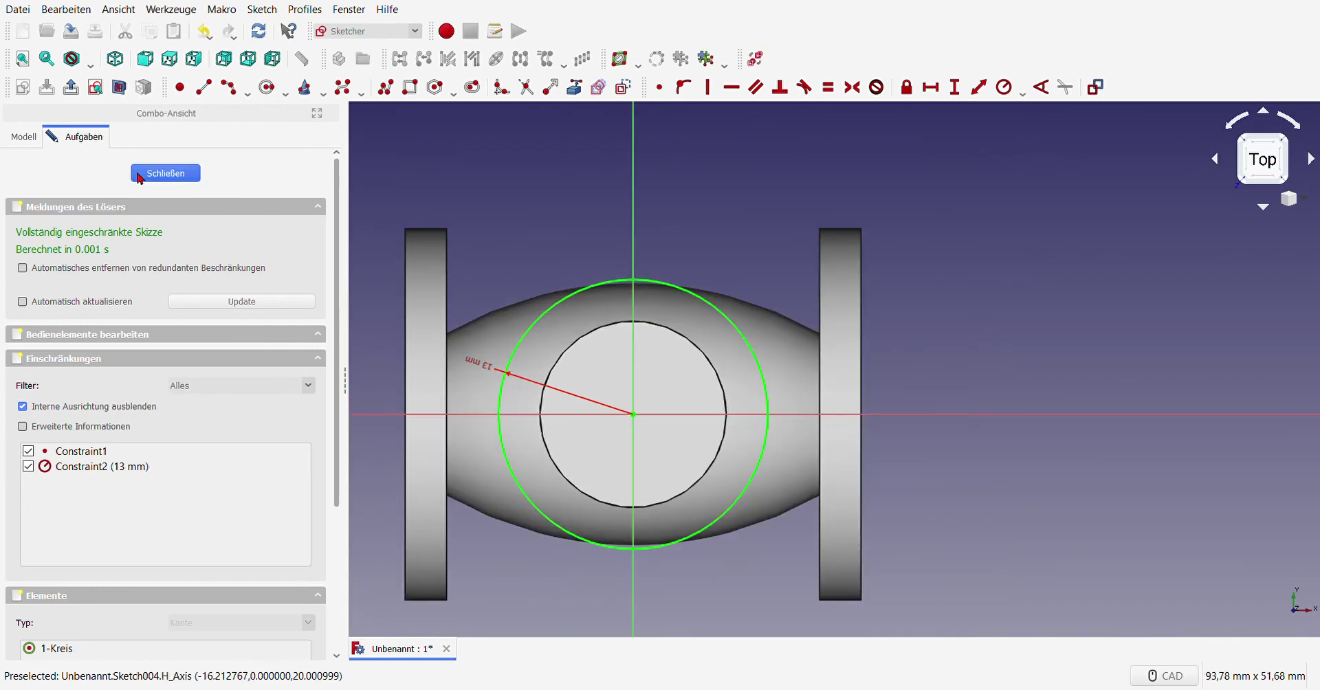
click(163, 174)
Step: Pad Sketch004 2 mm into a disc capping the branch neck
scroll(818, 199, up, 2)
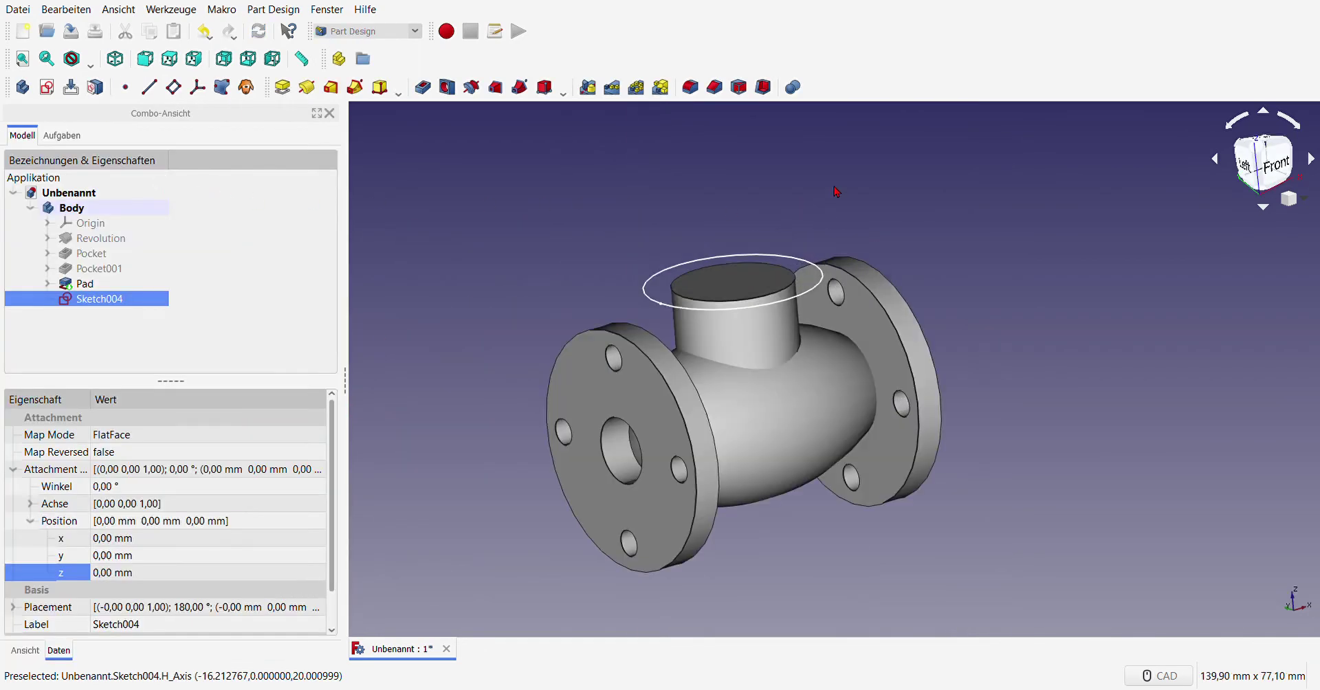
click(282, 87)
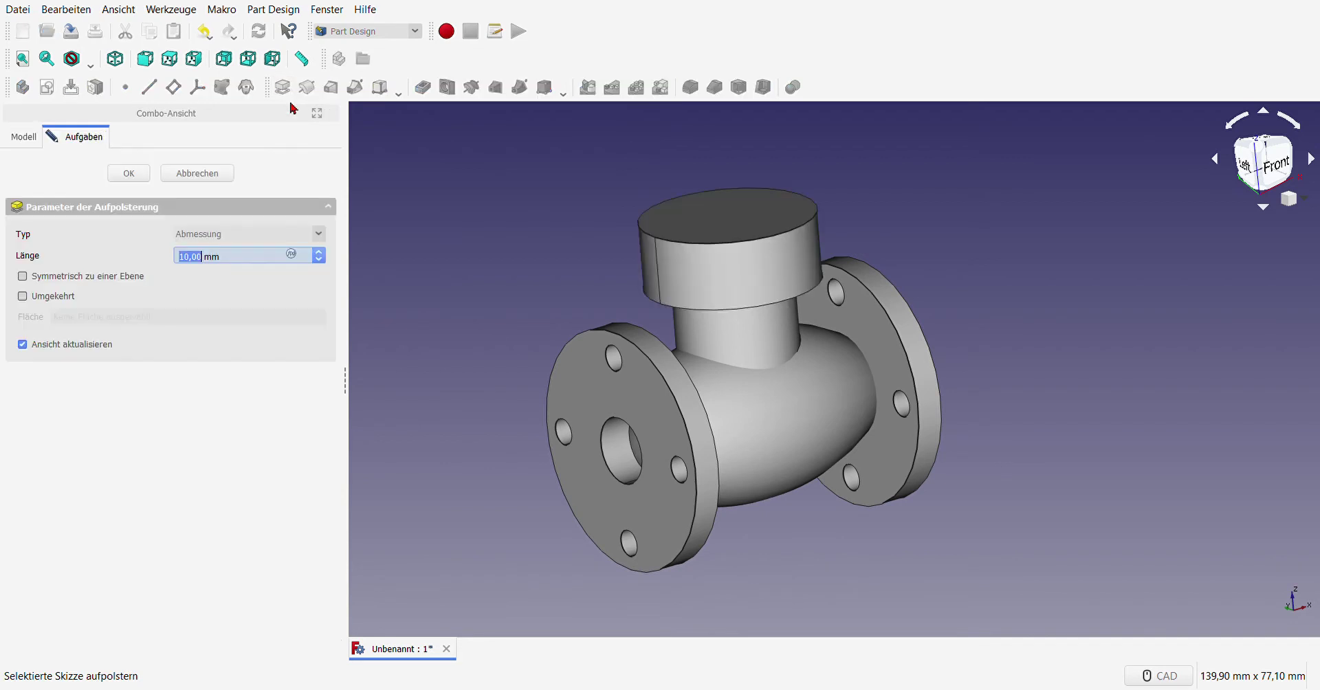
text(3)
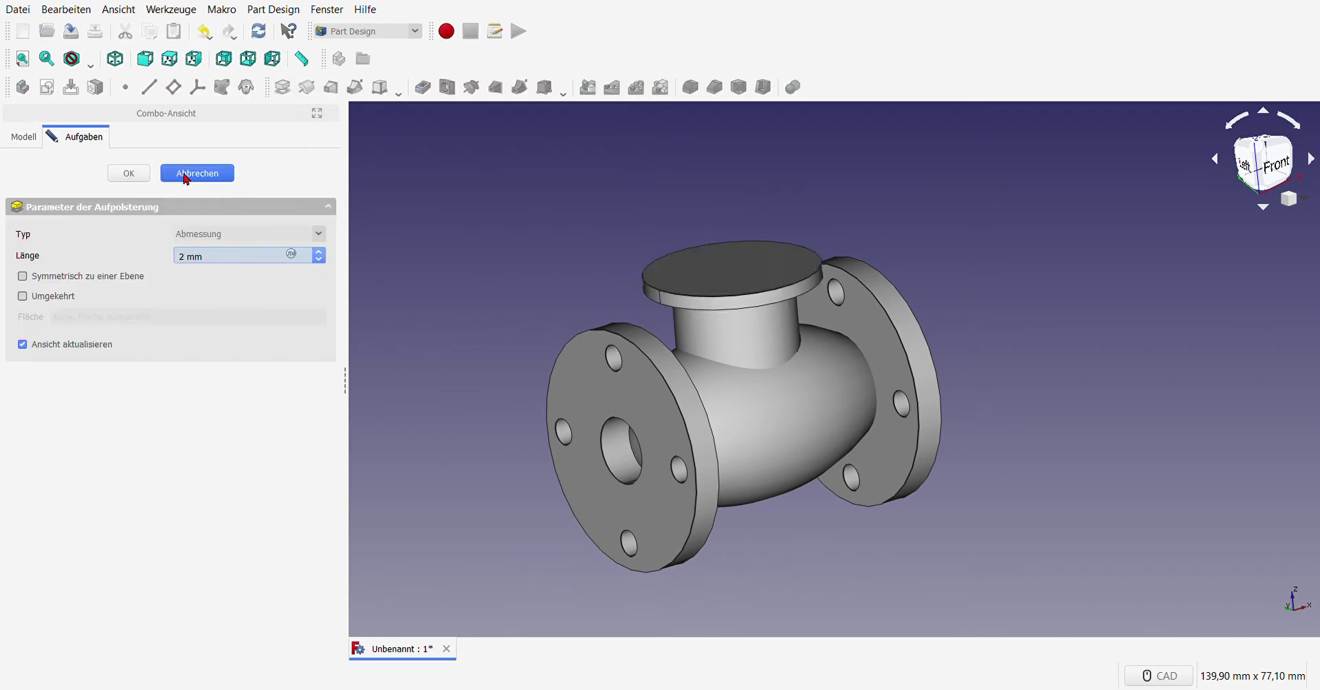
click(129, 173)
click(691, 292)
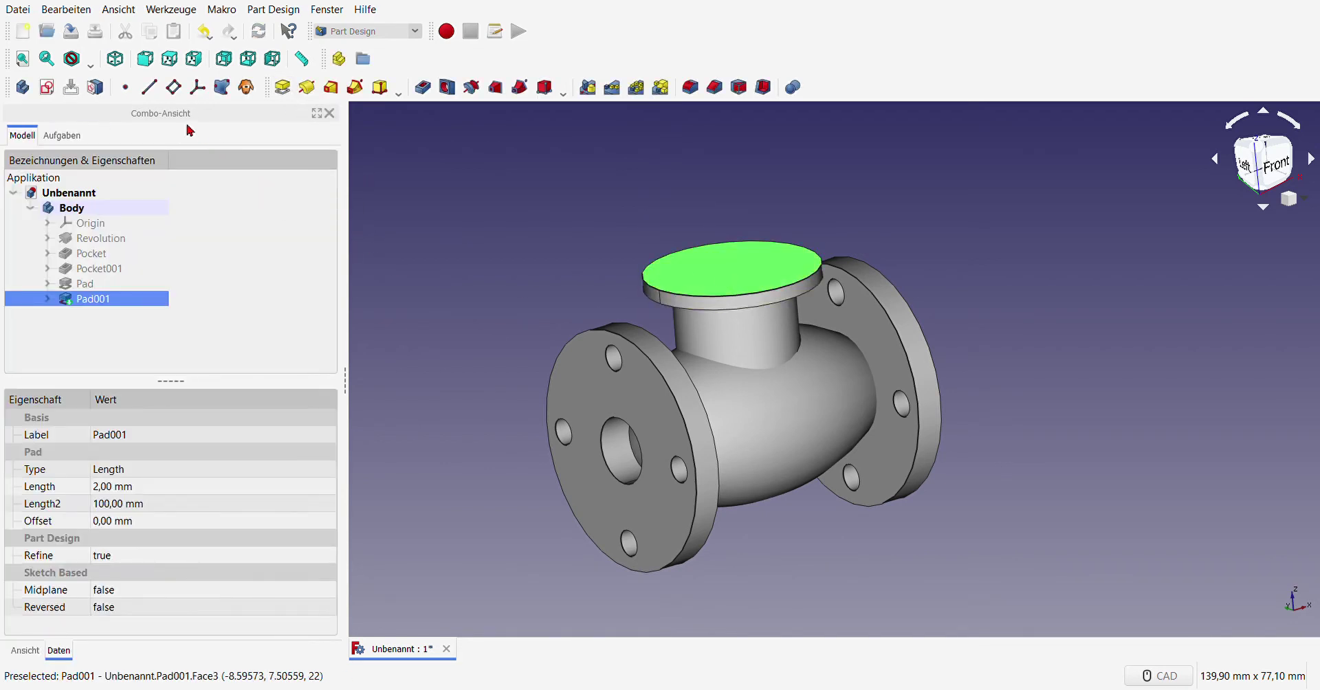
click(47, 87)
Step: Turn the sketch view upright and draw a circle centred on the origin
scroll(1099, 428, up, 5)
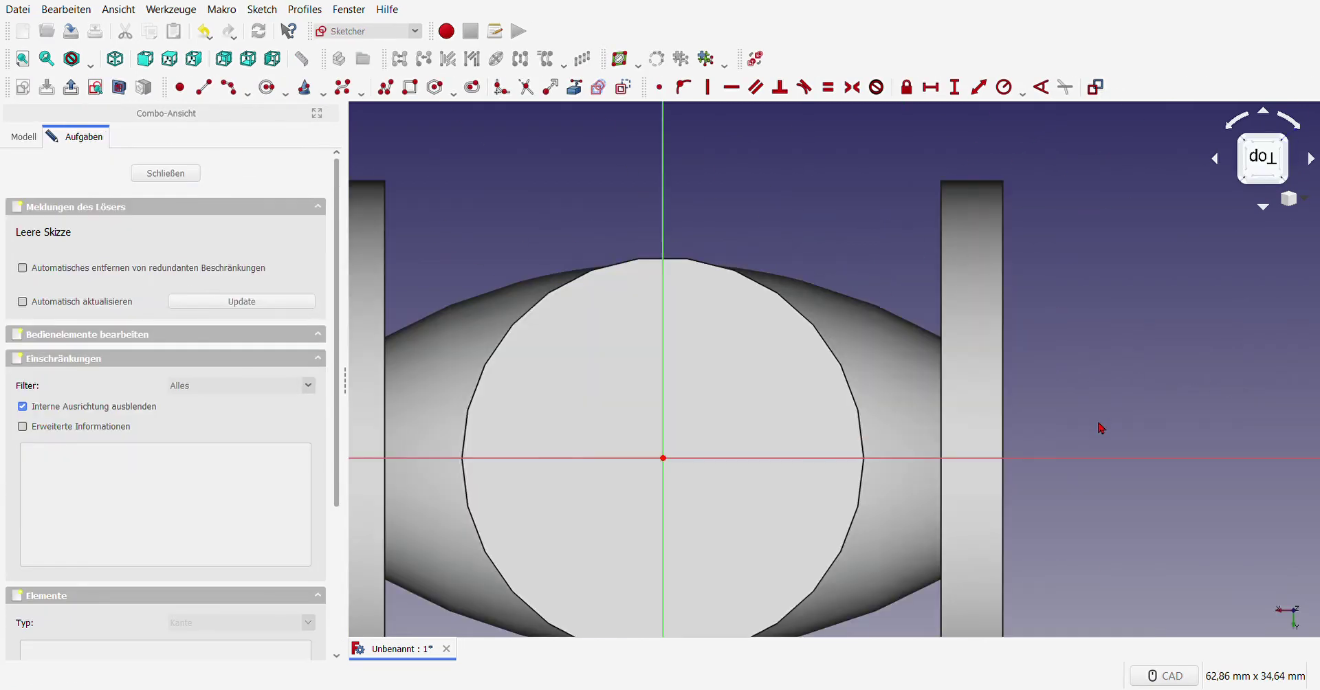
scroll(935, 368, down, 2)
click(1262, 159)
scroll(1103, 296, up, 4)
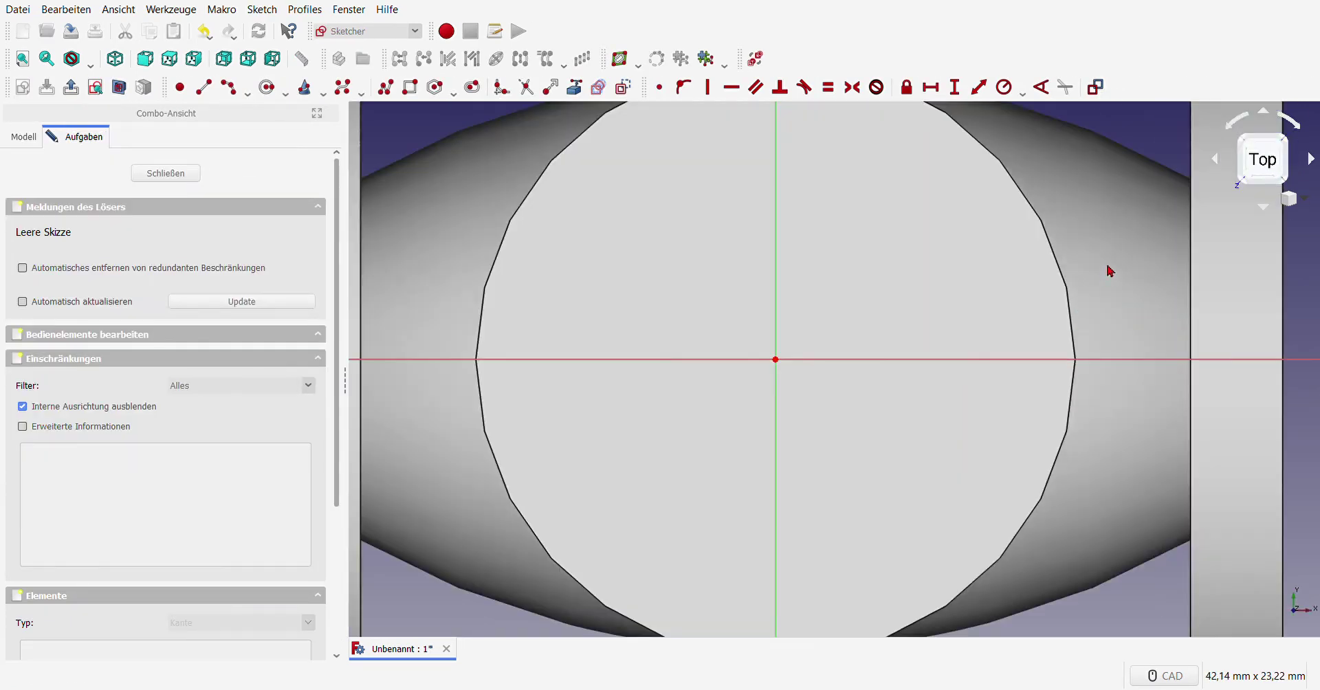
scroll(811, 292, down, 6)
scroll(859, 282, up, 4)
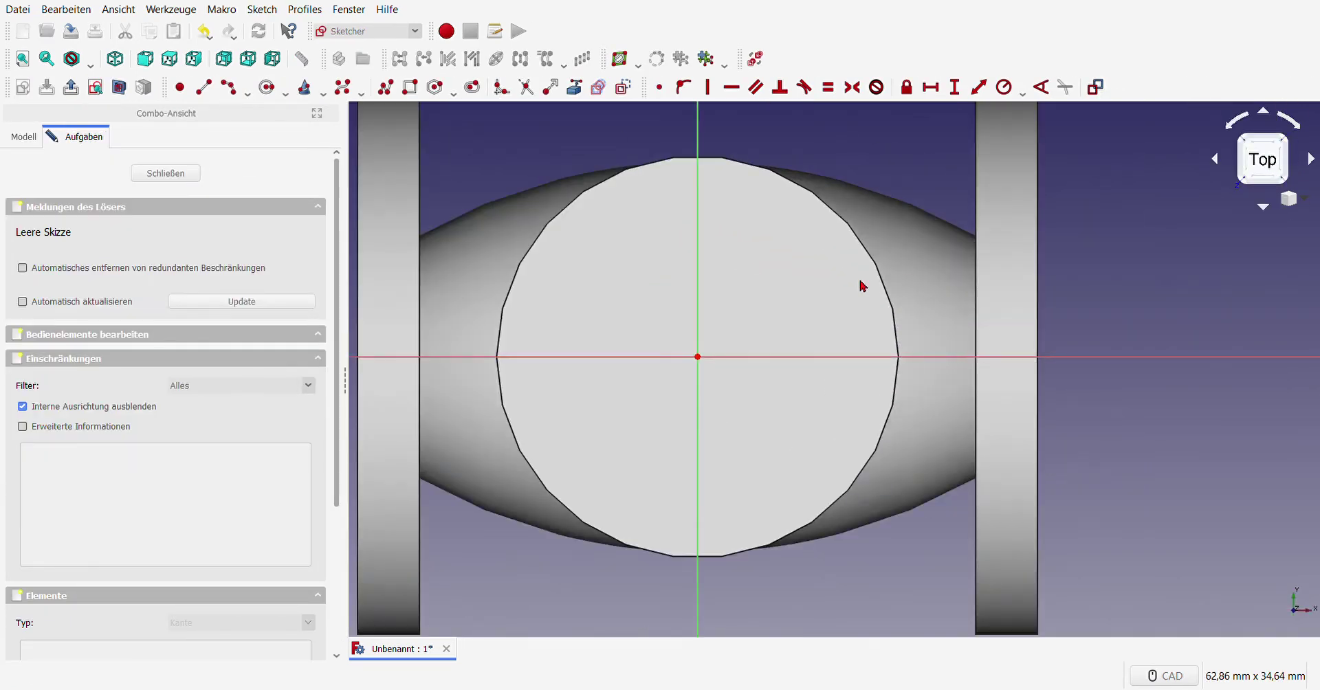
click(267, 87)
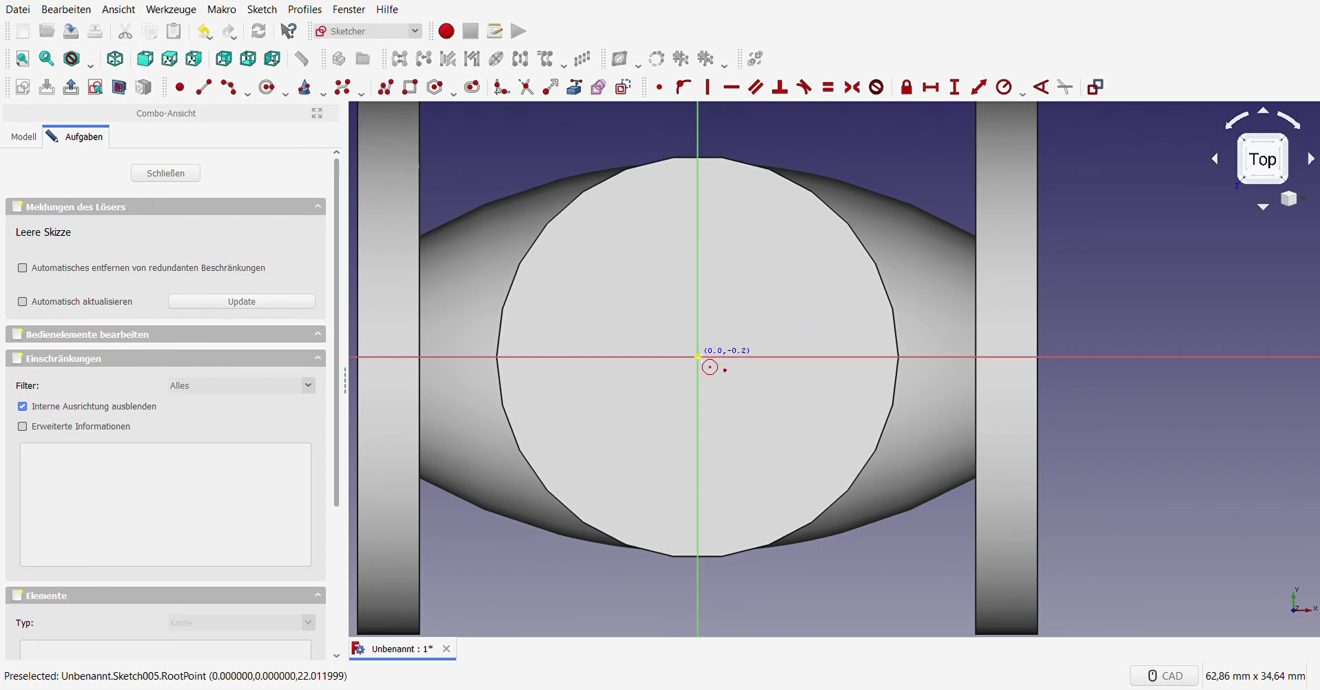
click(697, 357)
click(805, 330)
right_click(839, 336)
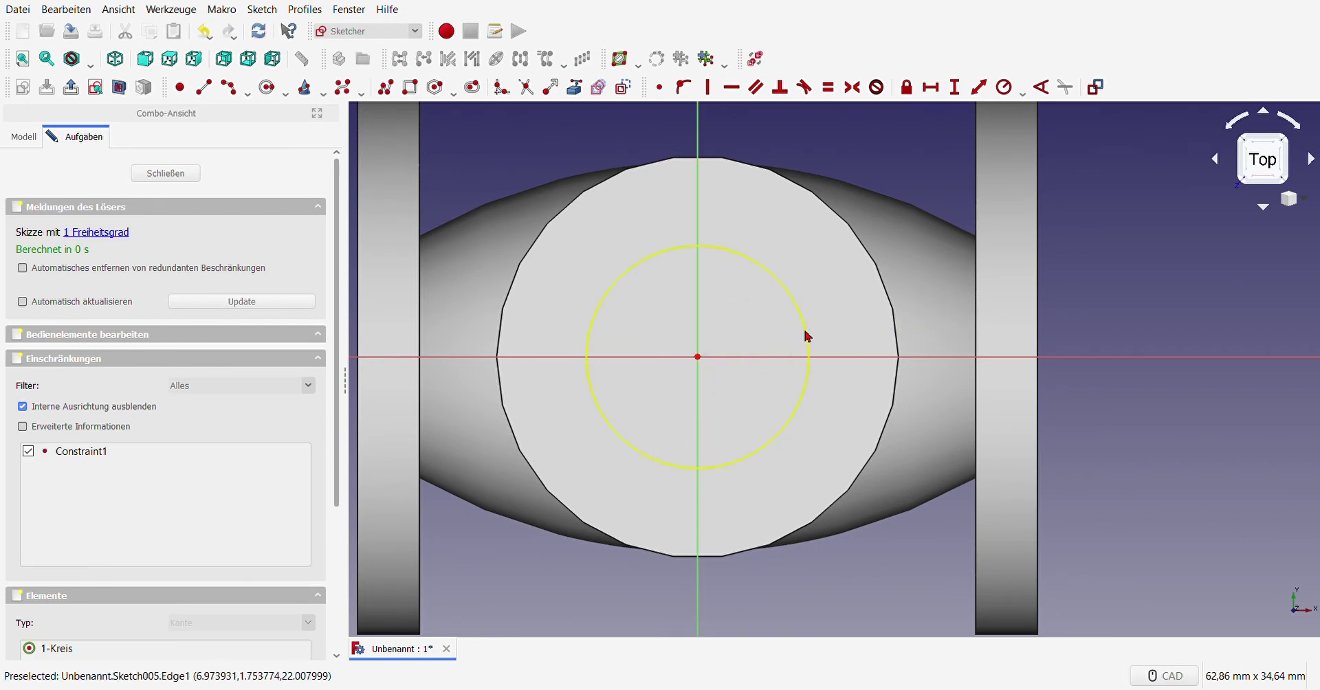
Step: Constrain the circle's radius to 9 mm and close the sketch
click(806, 333)
click(1004, 88)
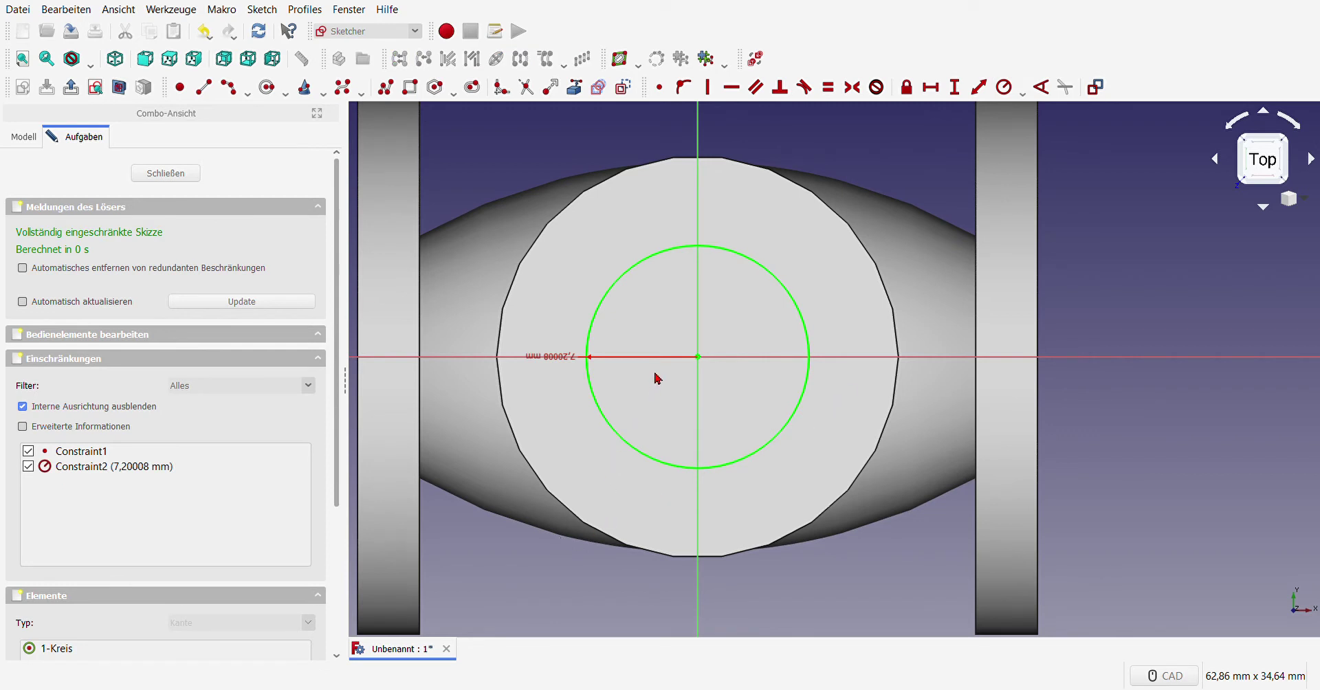
key(Return)
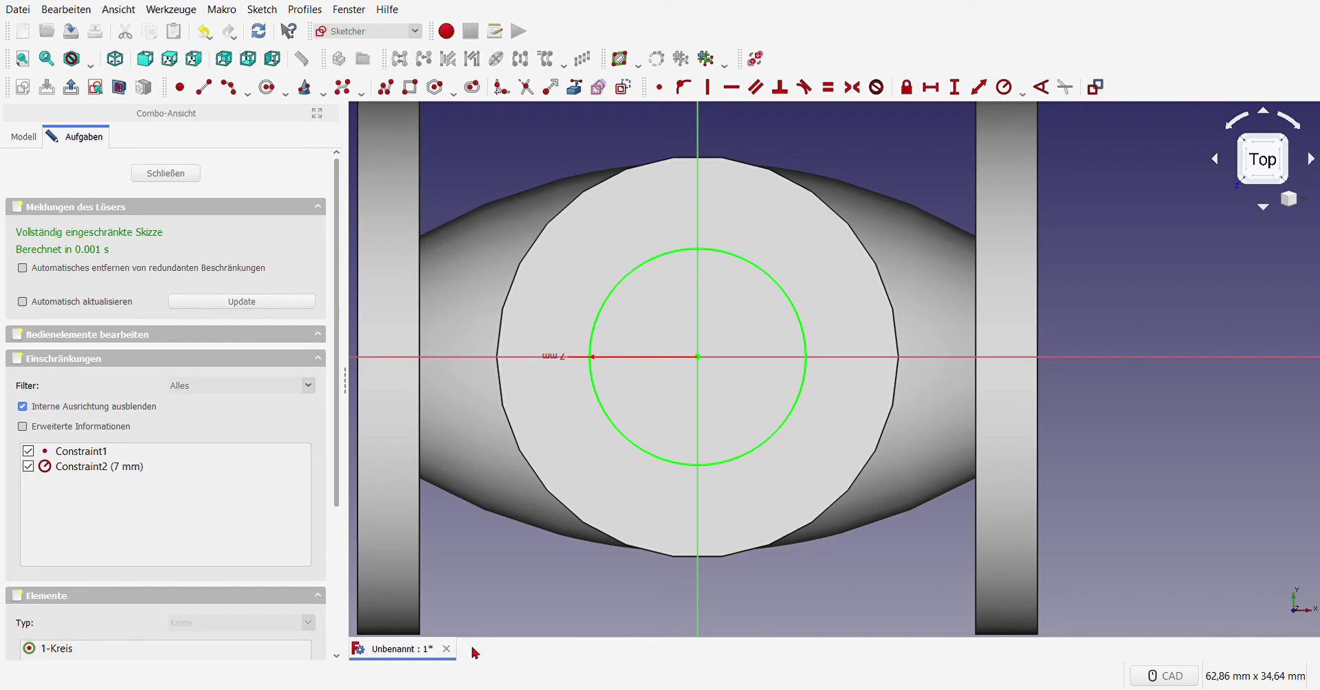
double_click(556, 358)
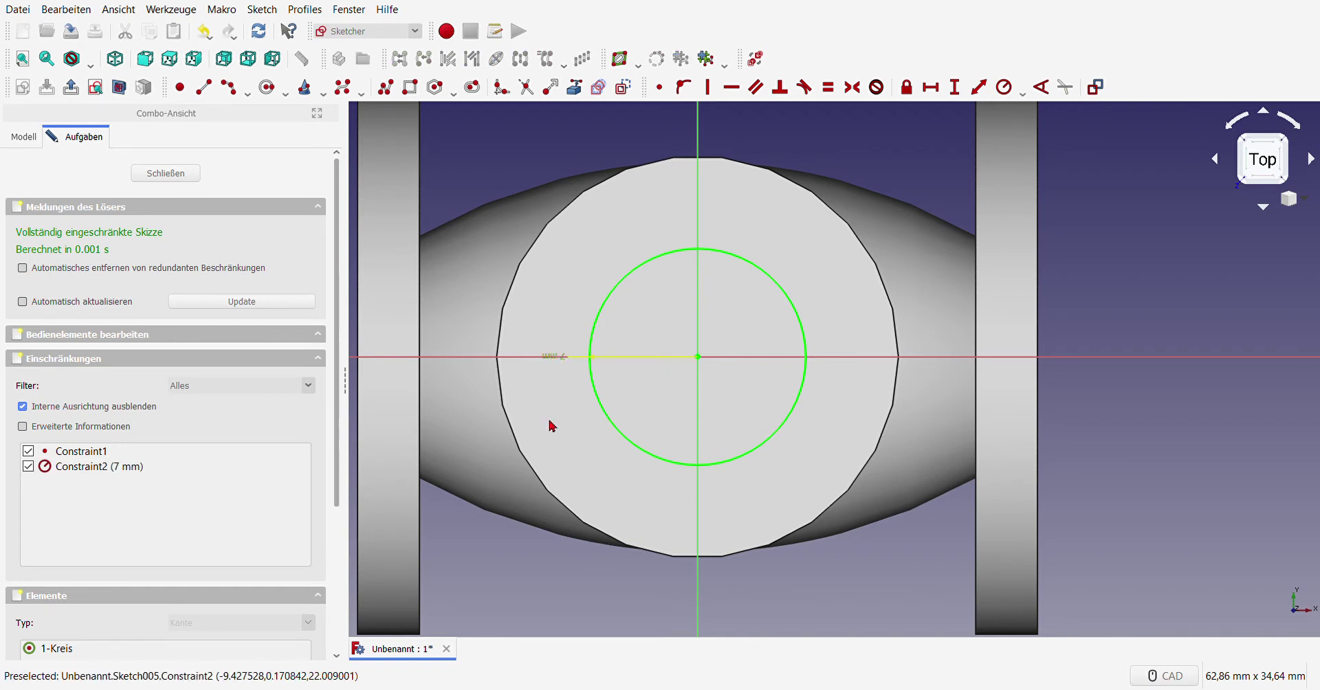
key(Return)
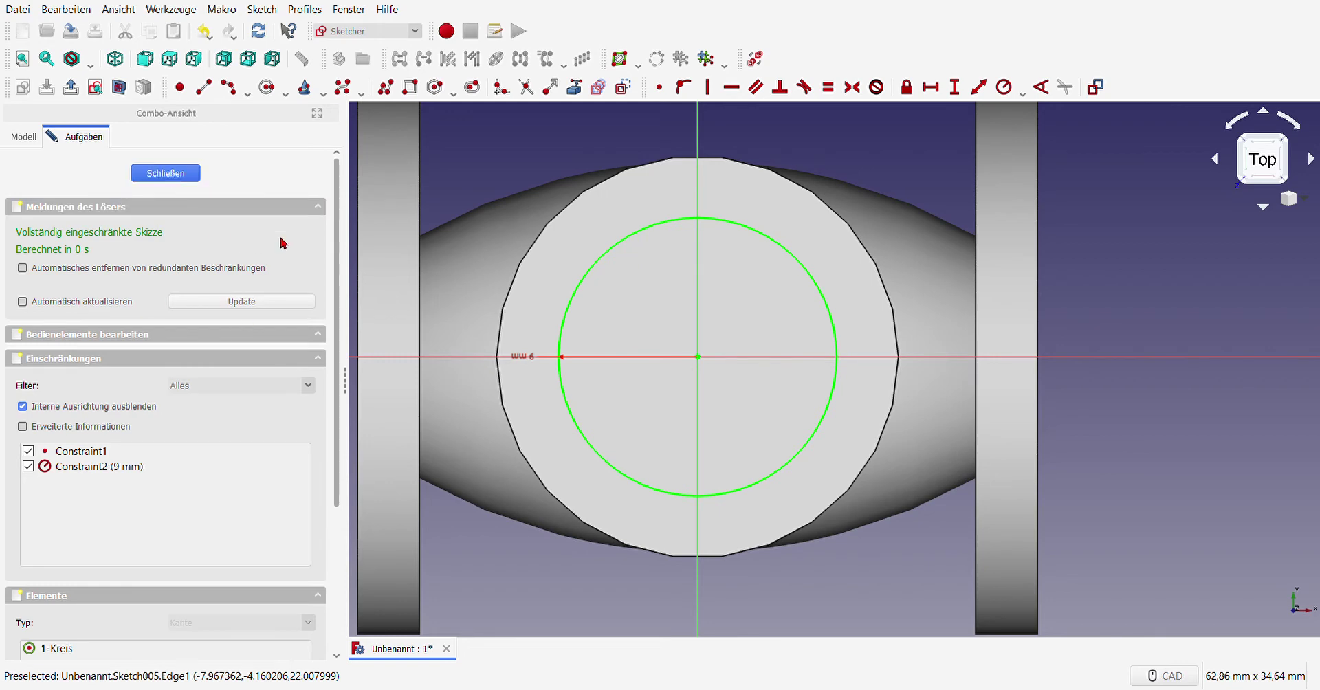
key(Escape)
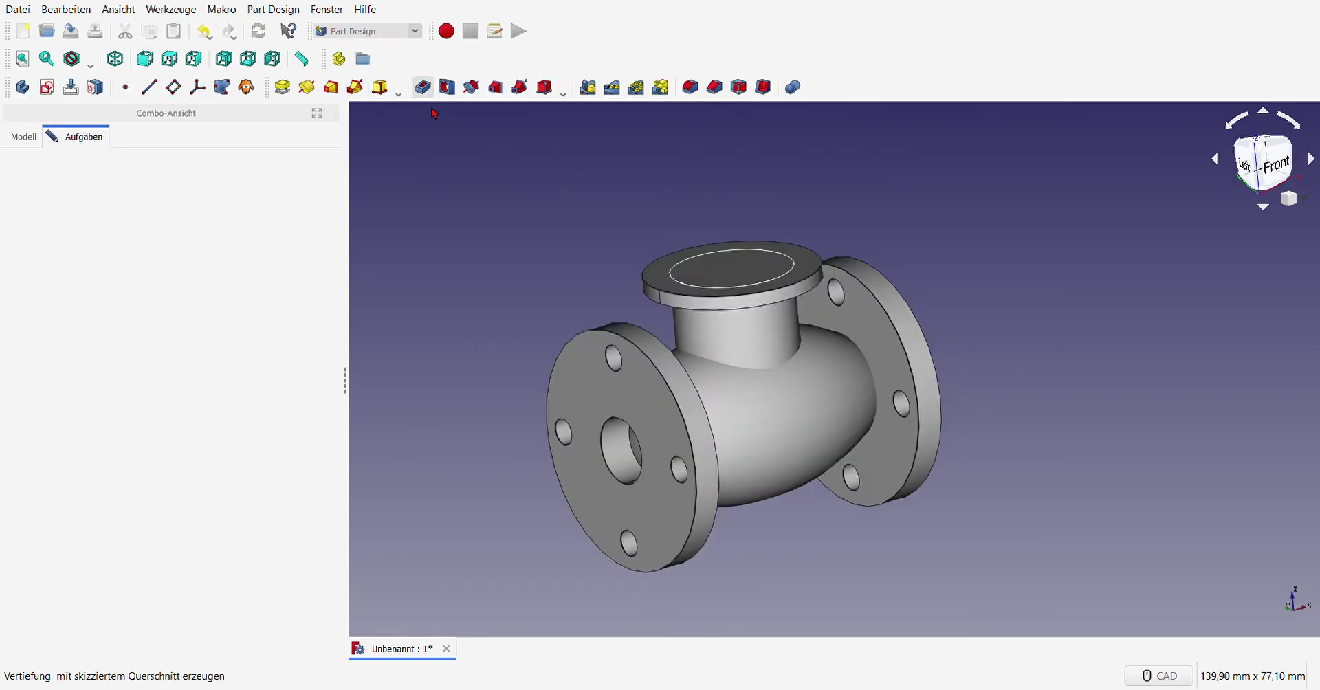
Step: Pocket the circle 1 mm deep into the flange top
text(1)
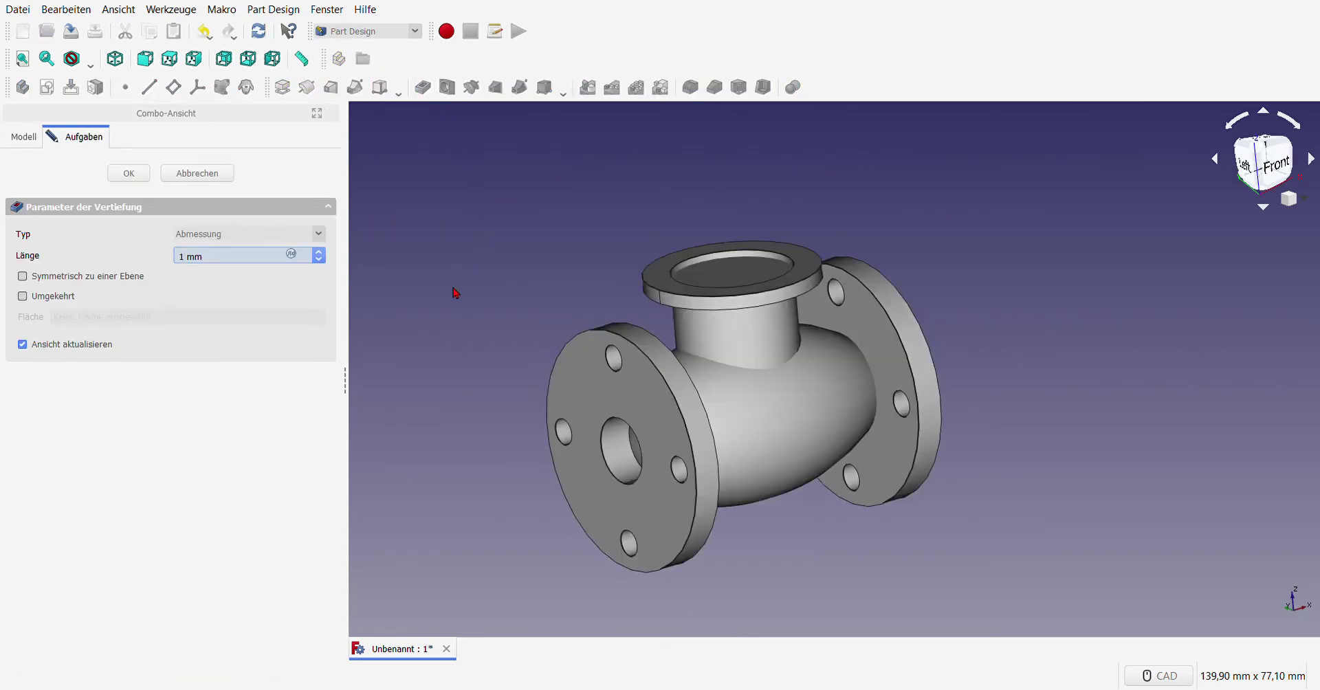
click(134, 173)
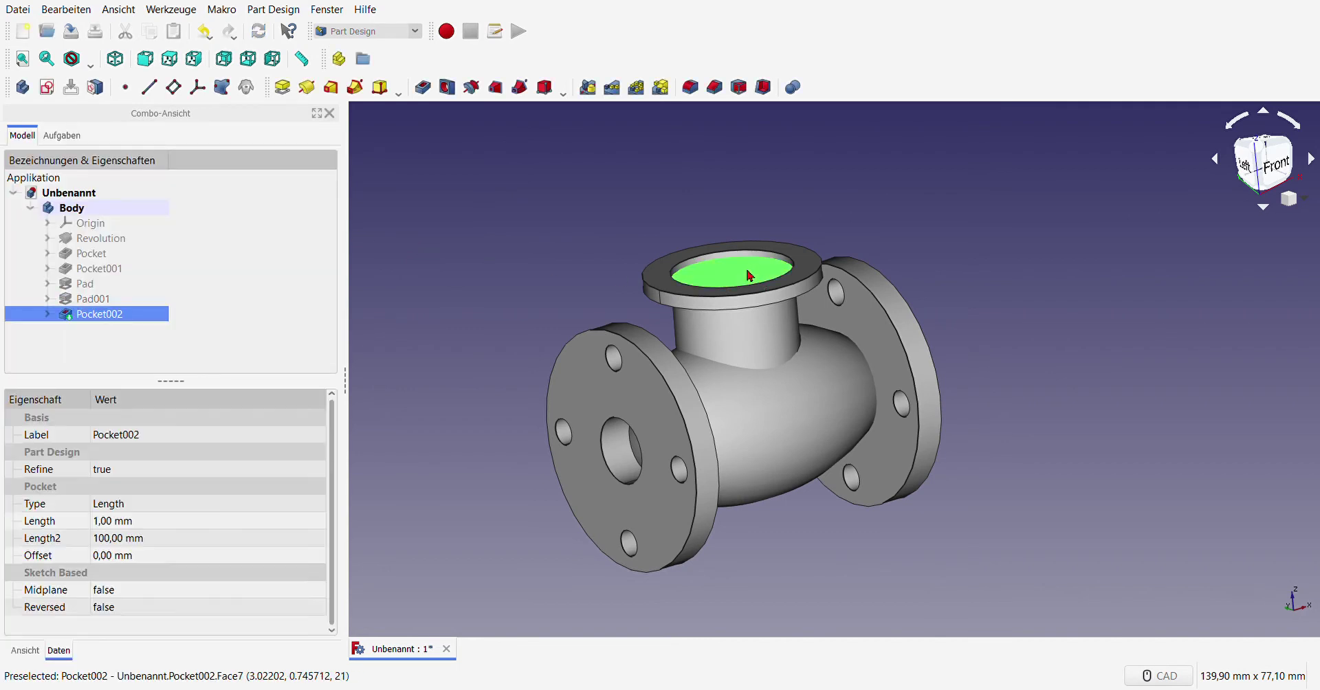
click(53, 90)
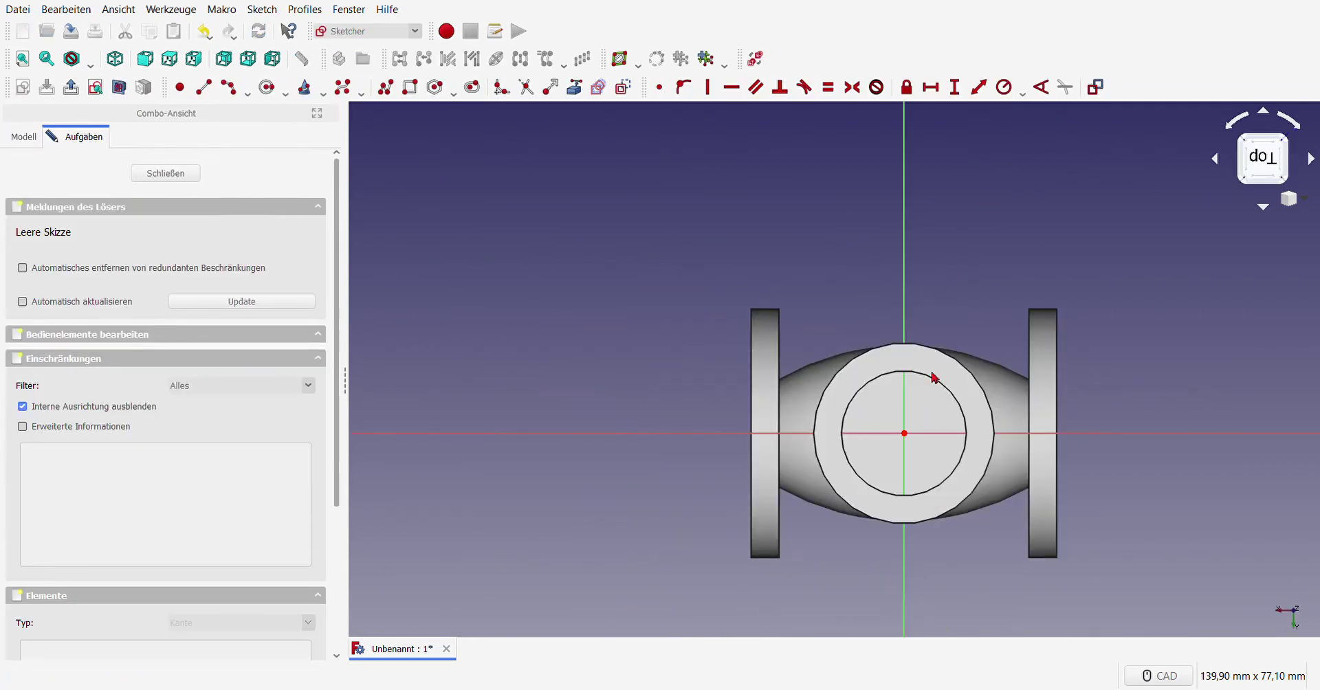
Step: Draw an origin-centred circle and constrain its radius to 7 mm
scroll(1061, 433, up, 2)
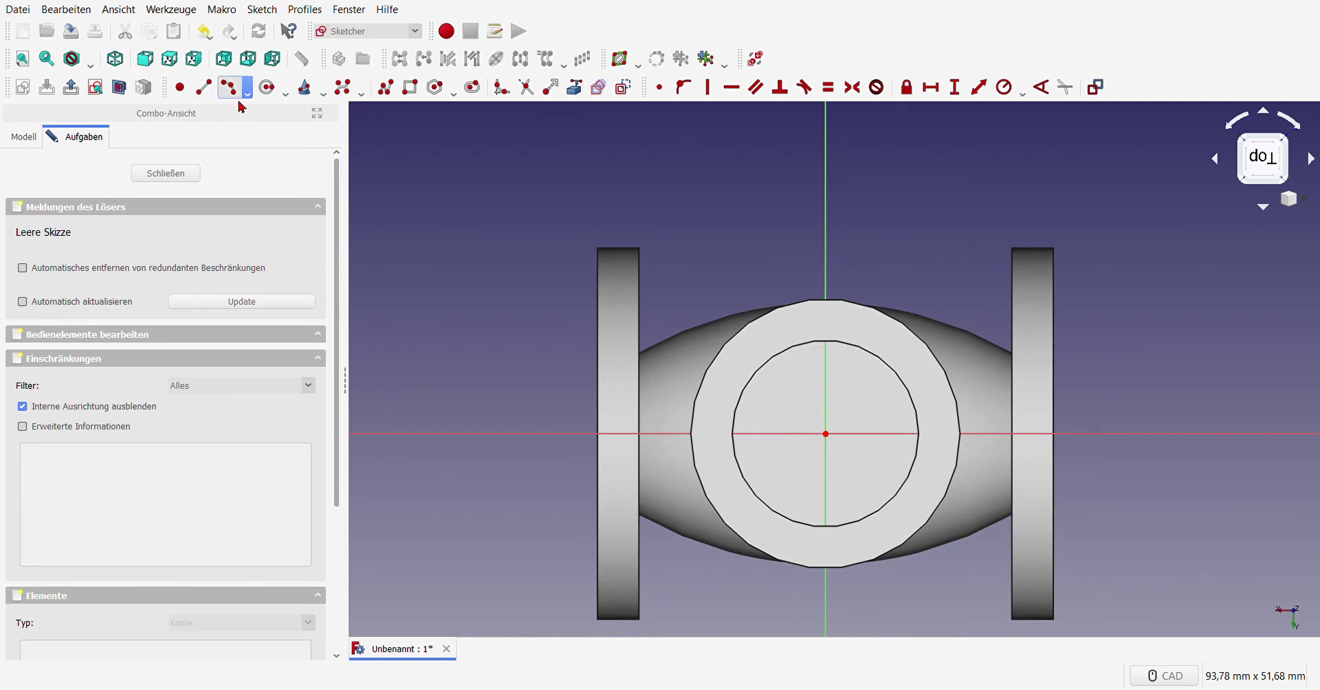
click(272, 96)
click(826, 434)
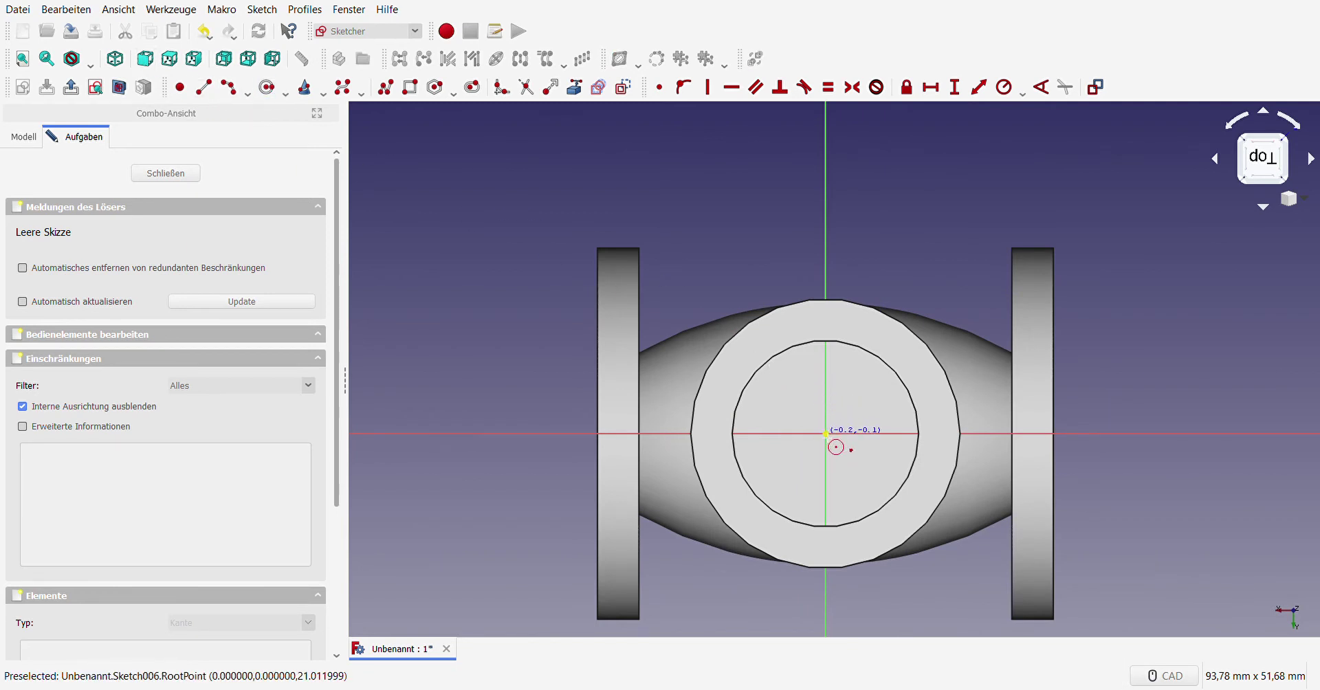
click(889, 431)
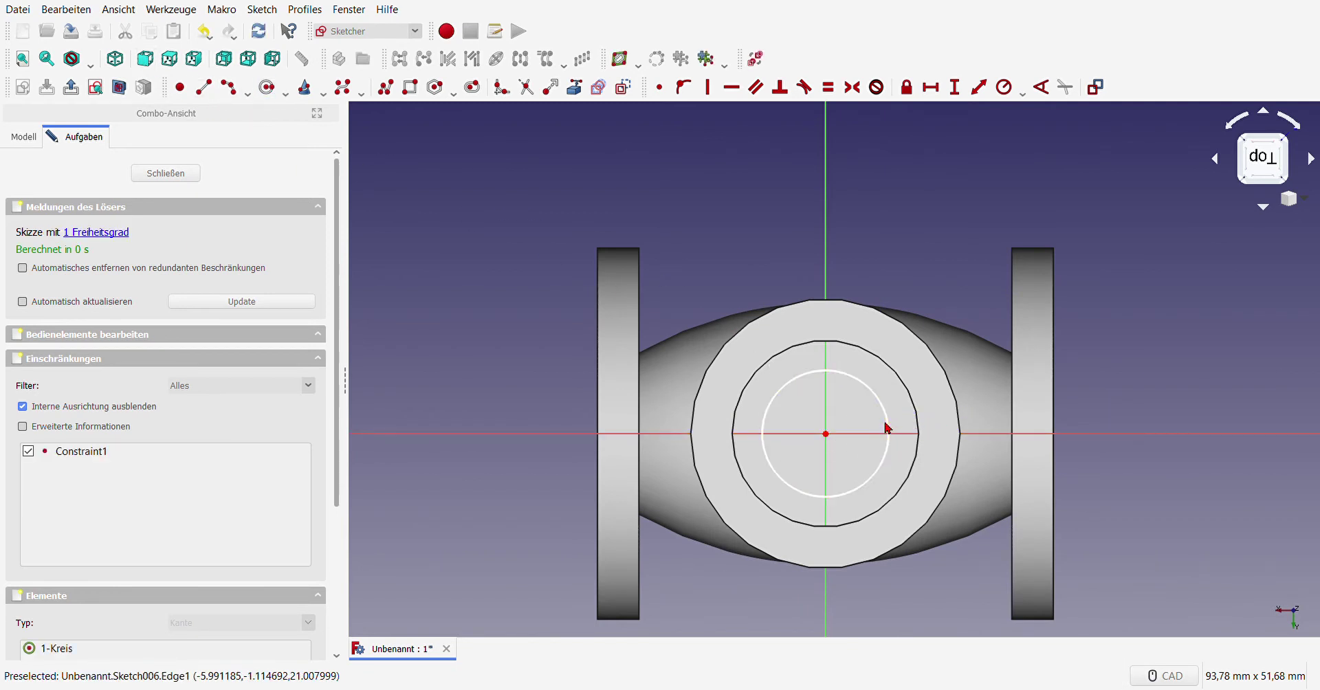
click(893, 424)
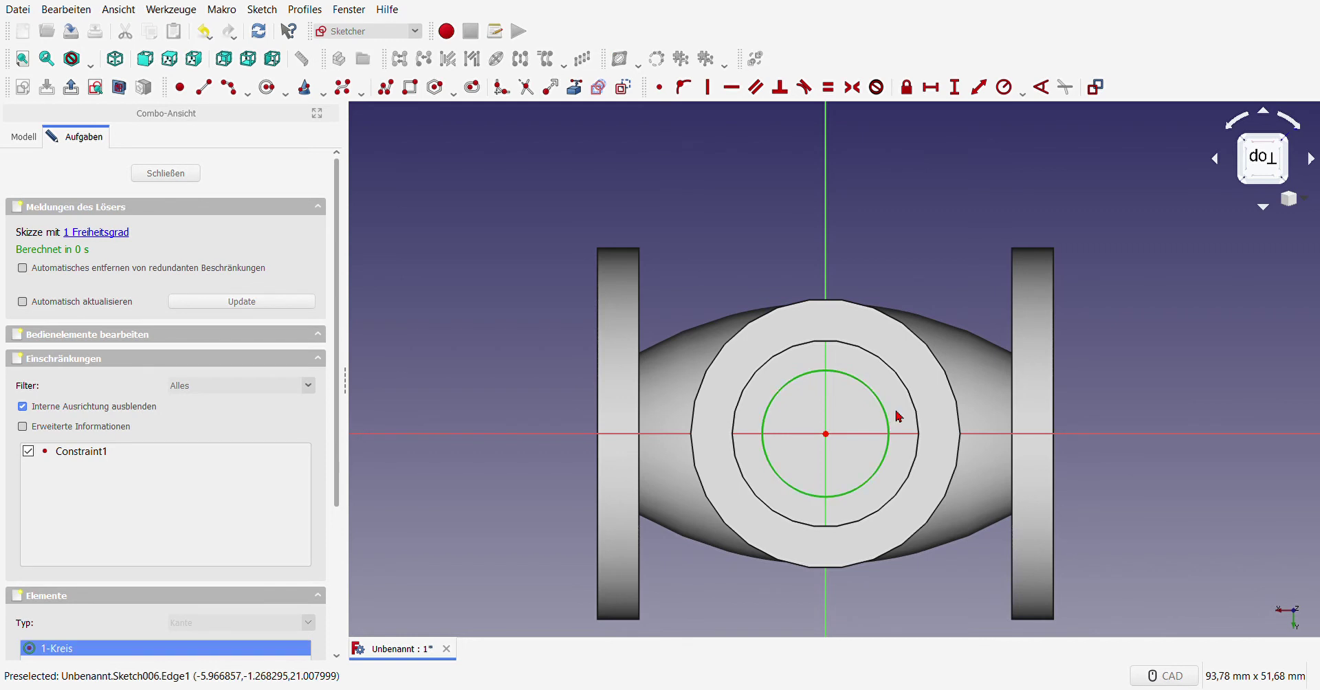
click(1004, 86)
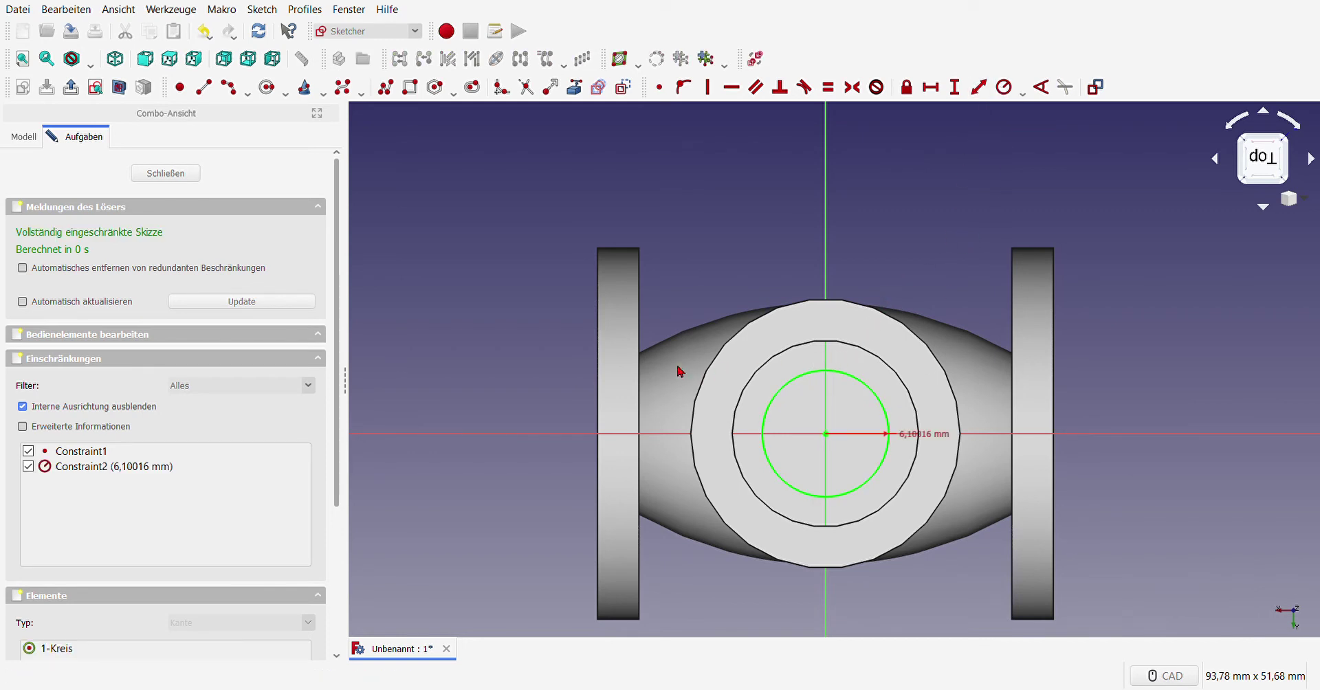
text(7)
key(Return)
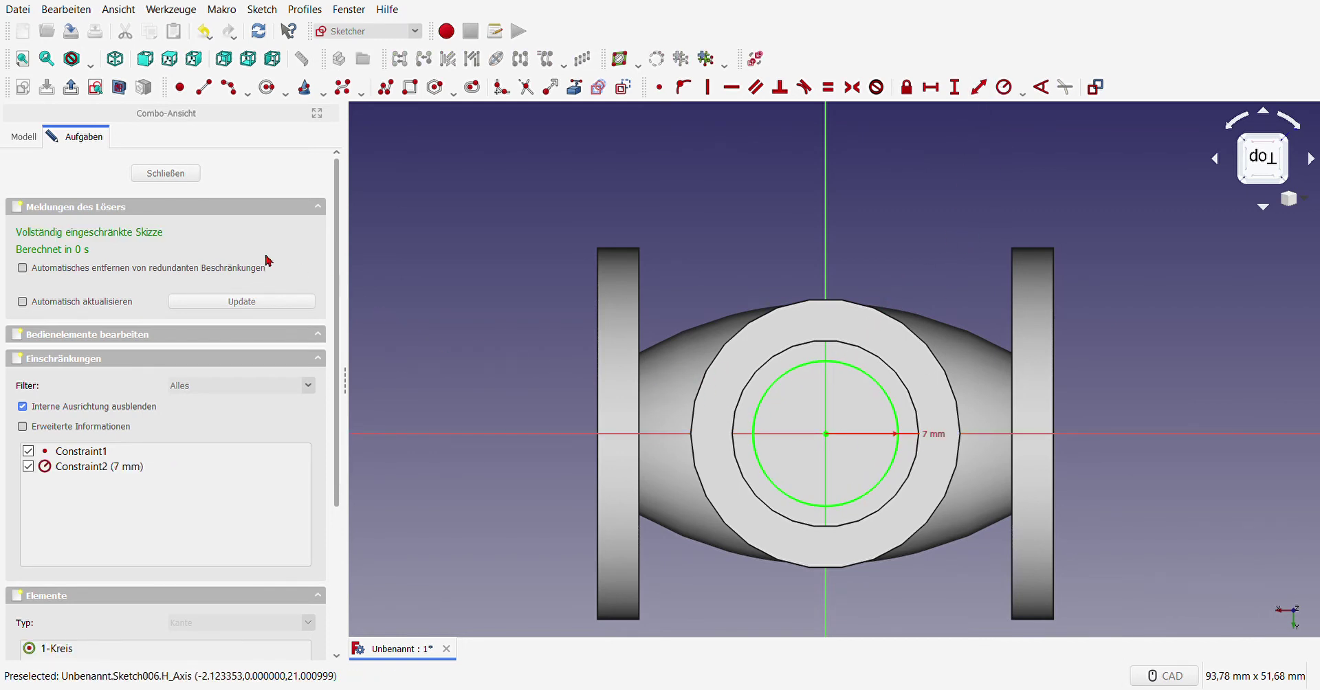
Step: Close Sketch006 and orbit the view to the flange end
click(165, 174)
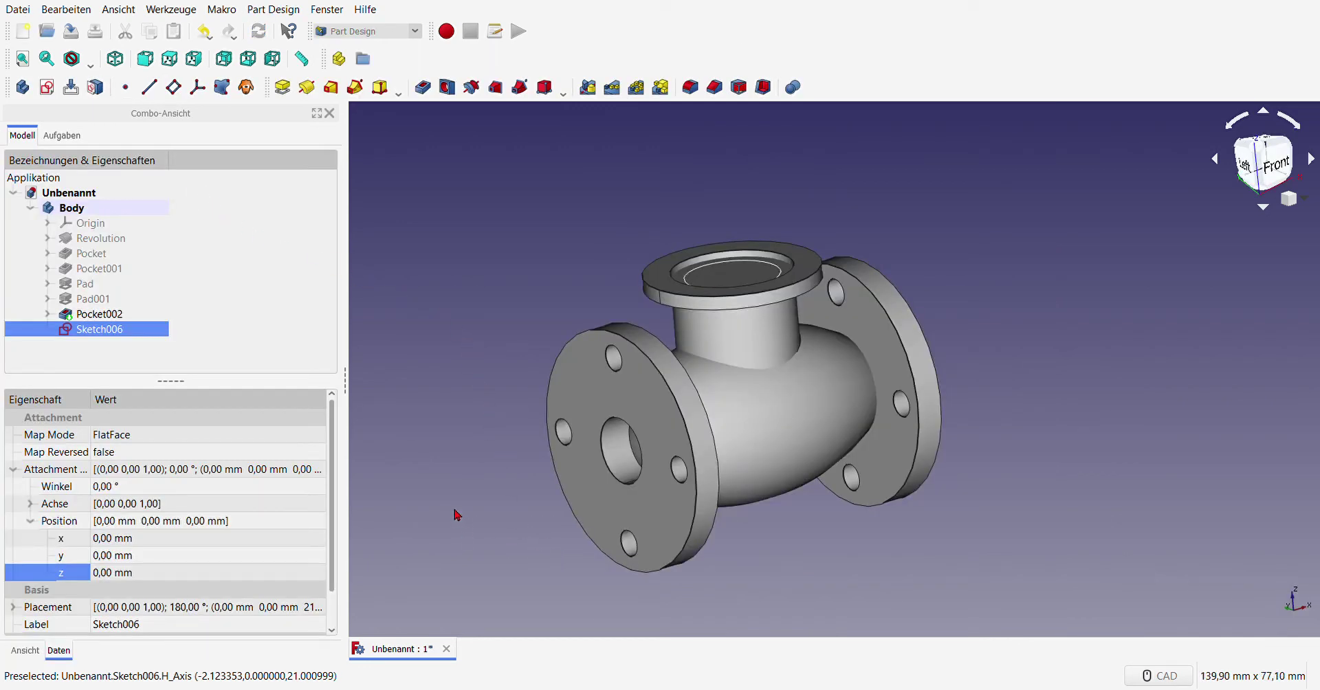
middle_drag(520, 527, 873, 288)
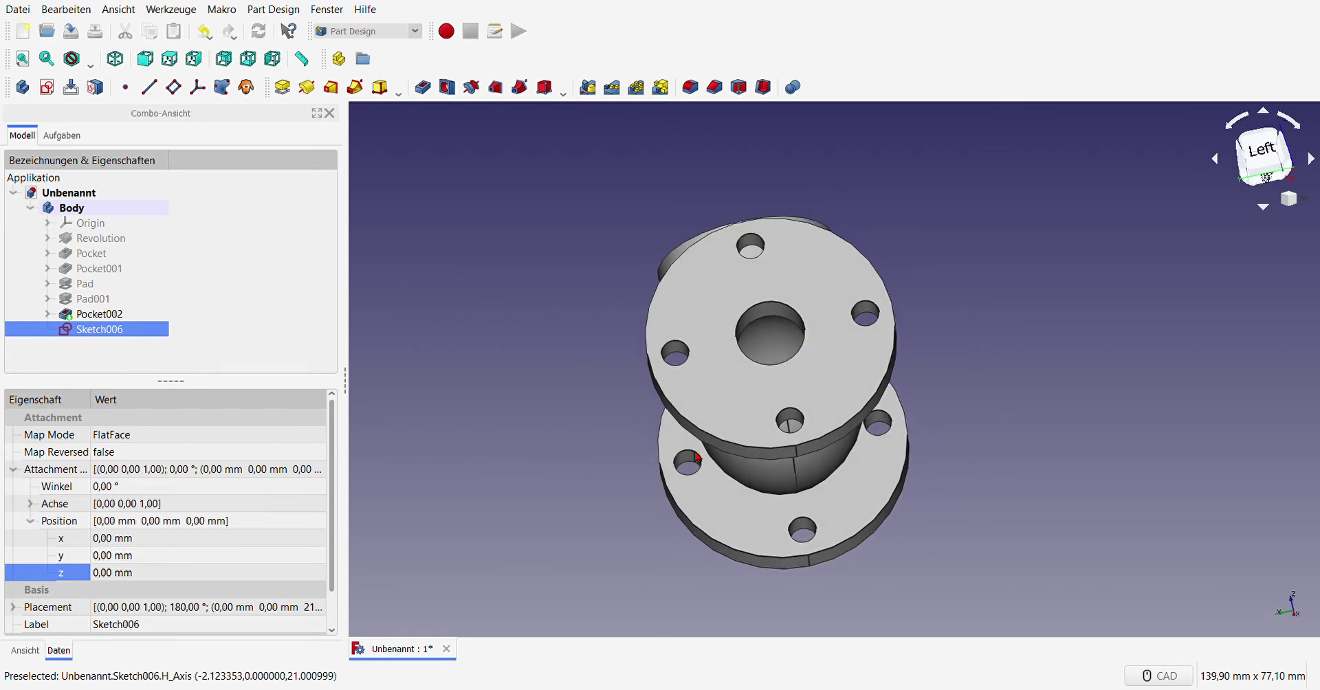
scroll(873, 287, up, 3)
scroll(873, 287, up, 2)
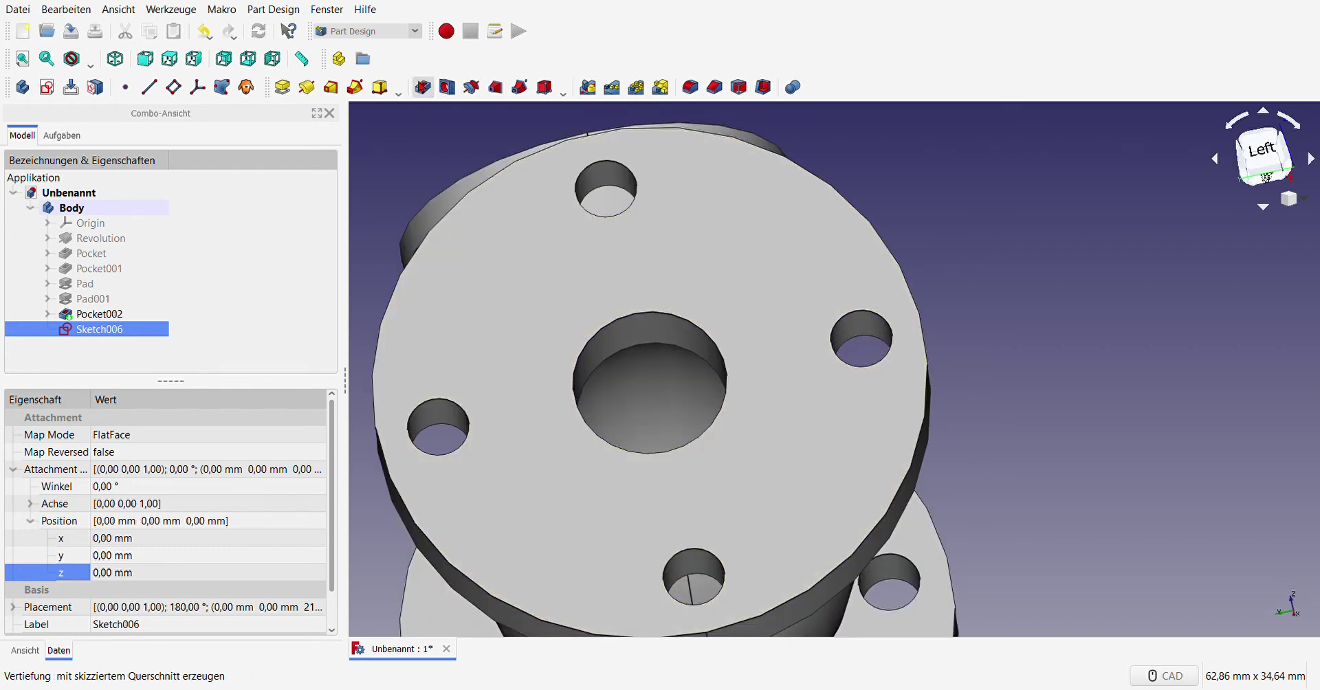
Step: Pocket the 7 mm radius circle 15 mm deep through the branch neck as Pocket003
click(423, 86)
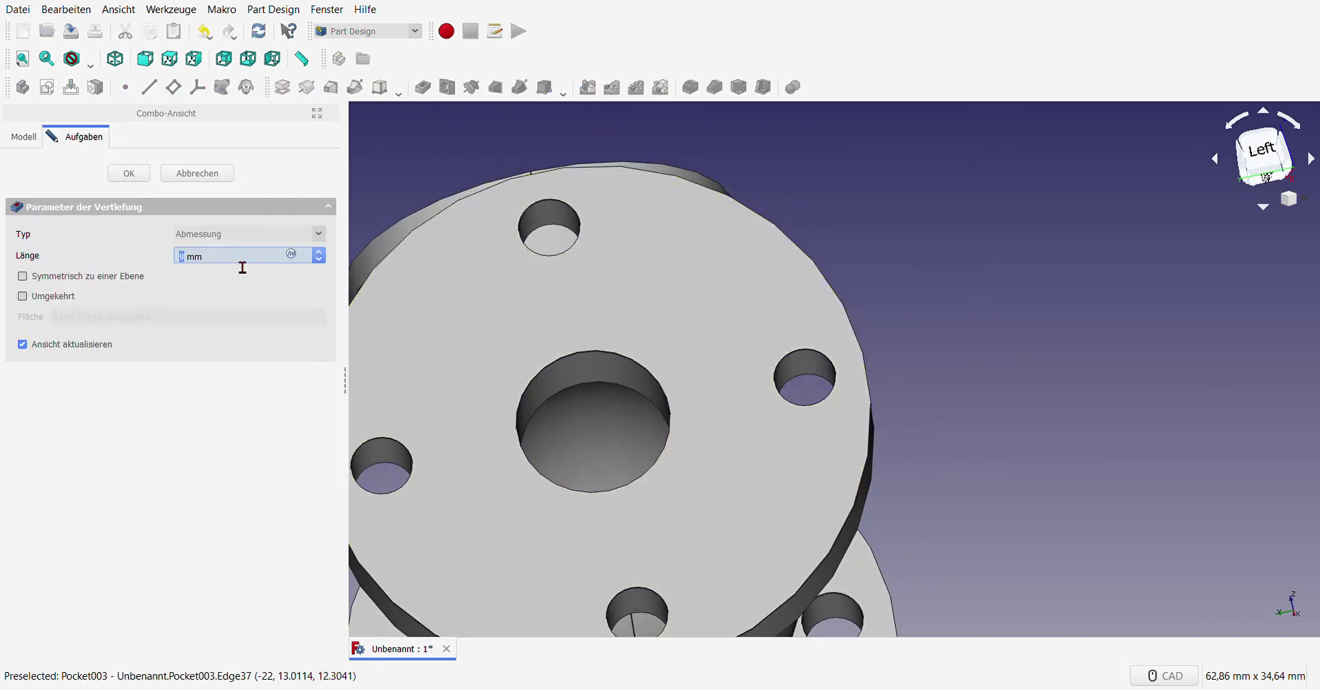
text(5)
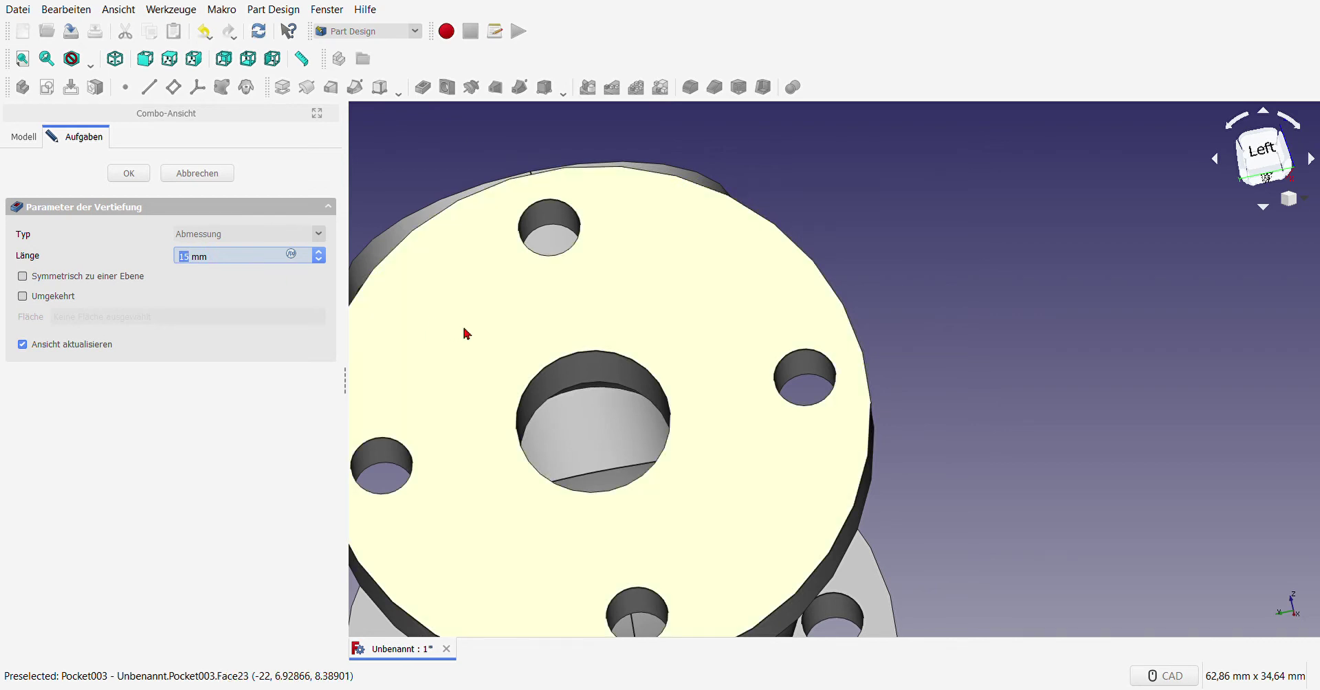
scroll(493, 339, up, 3)
mouse_move(559, 327)
middle_down()
mouse_move(609, 342)
mouse_move(571, 321)
mouse_move(472, 324)
mouse_move(508, 346)
middle_up()
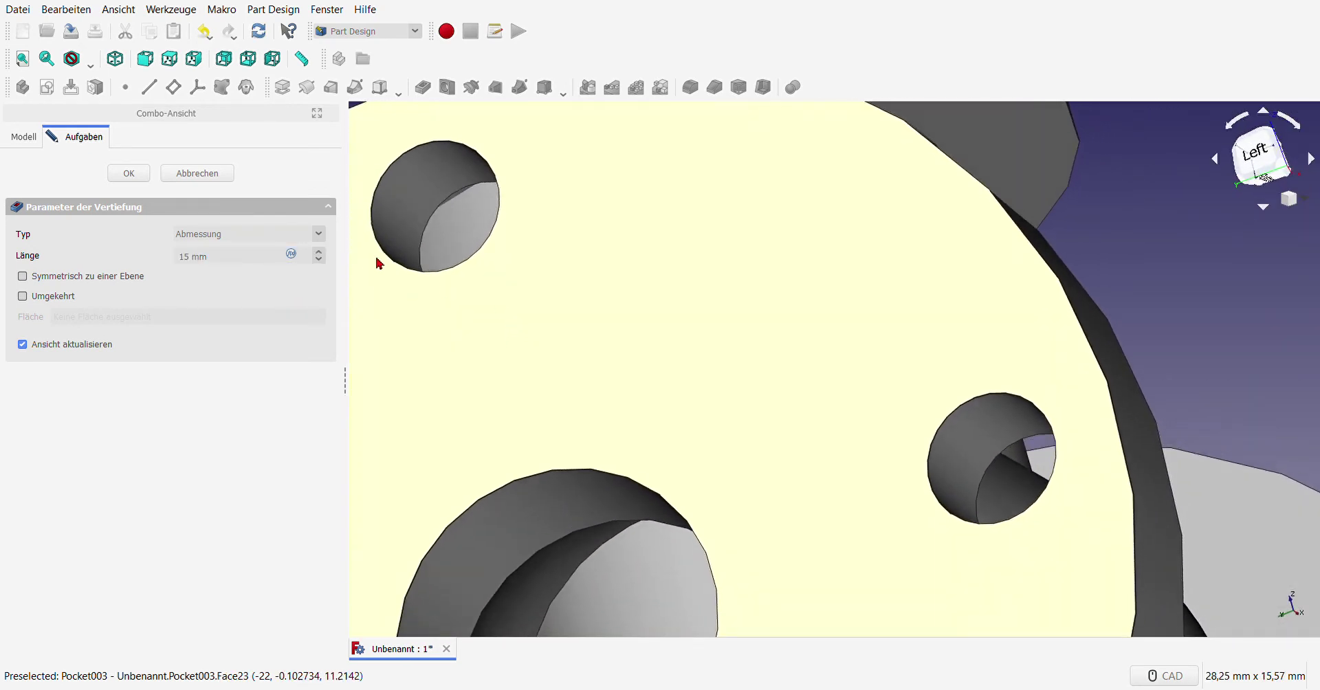
click(128, 173)
Step: Orbit the pipe to inspect the new bore and both flange faces
scroll(640, 327, down, 5)
middle_drag(688, 334, 761, 292)
scroll(657, 242, up, 5)
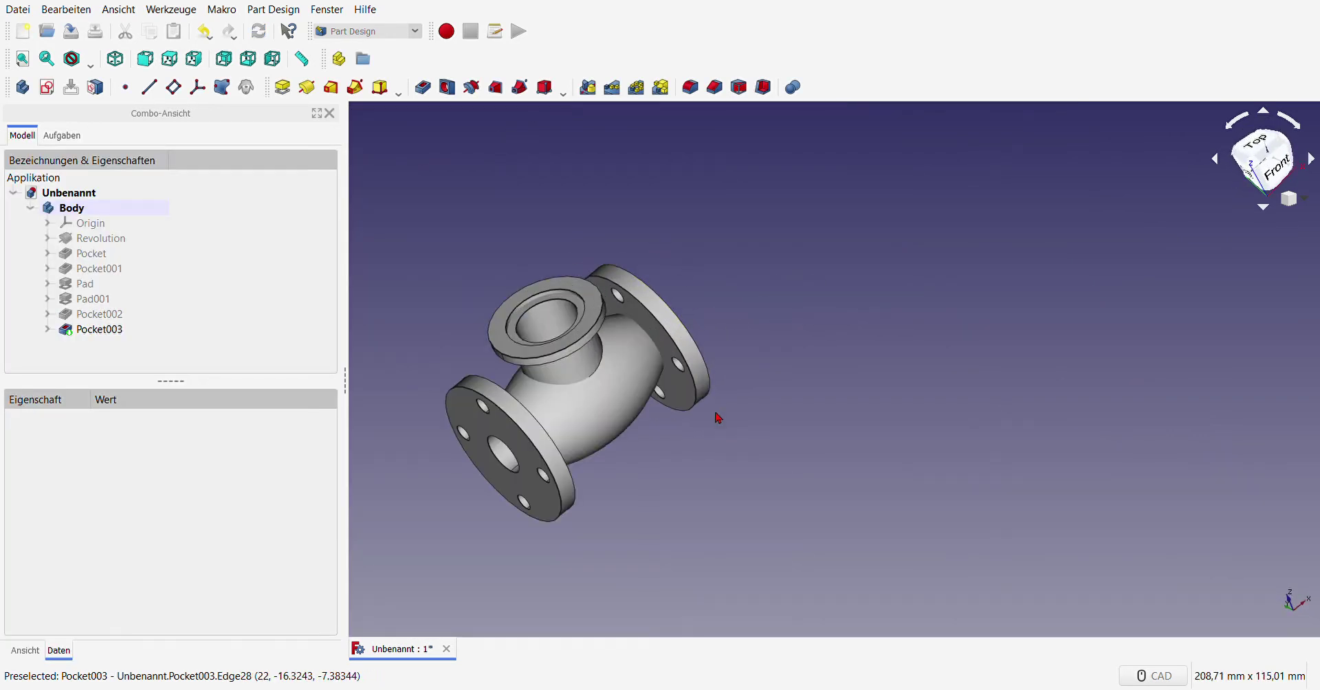
middle_drag(716, 416, 601, 463)
scroll(613, 342, up, 5)
middle_drag(616, 350, 873, 477)
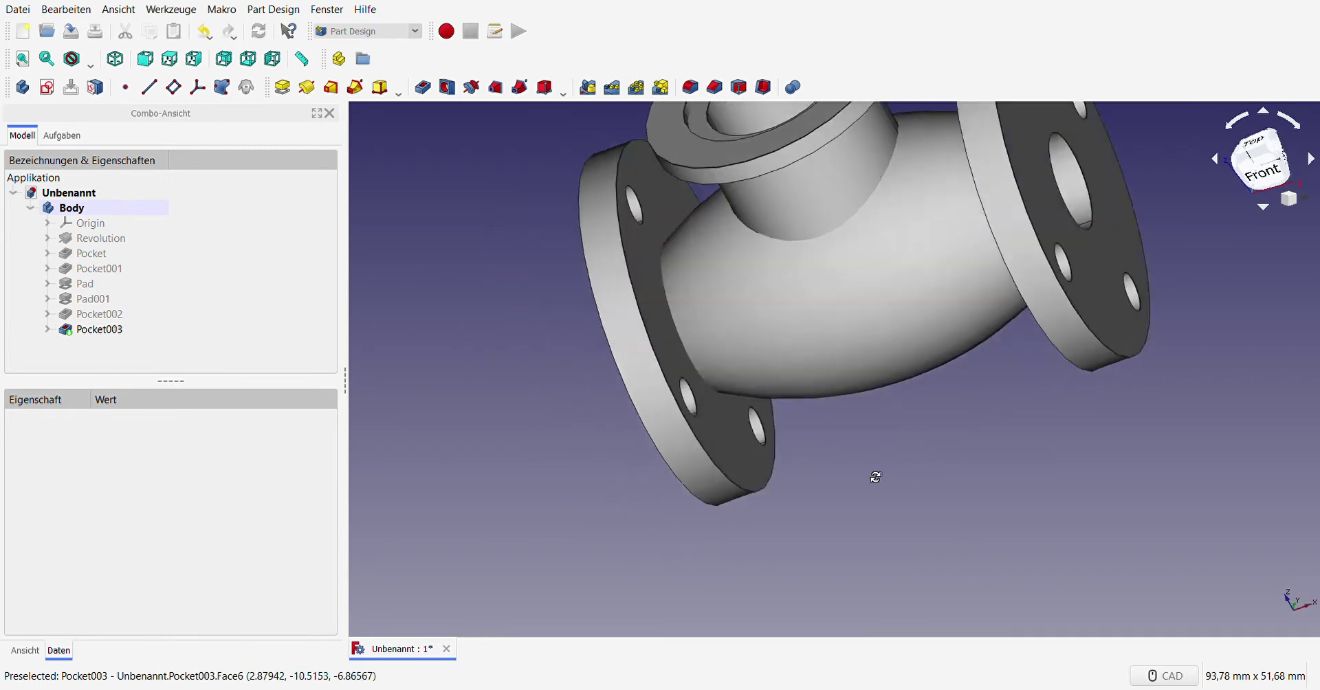
scroll(860, 392, up, 3)
scroll(894, 309, down, 5)
scroll(914, 289, up, 5)
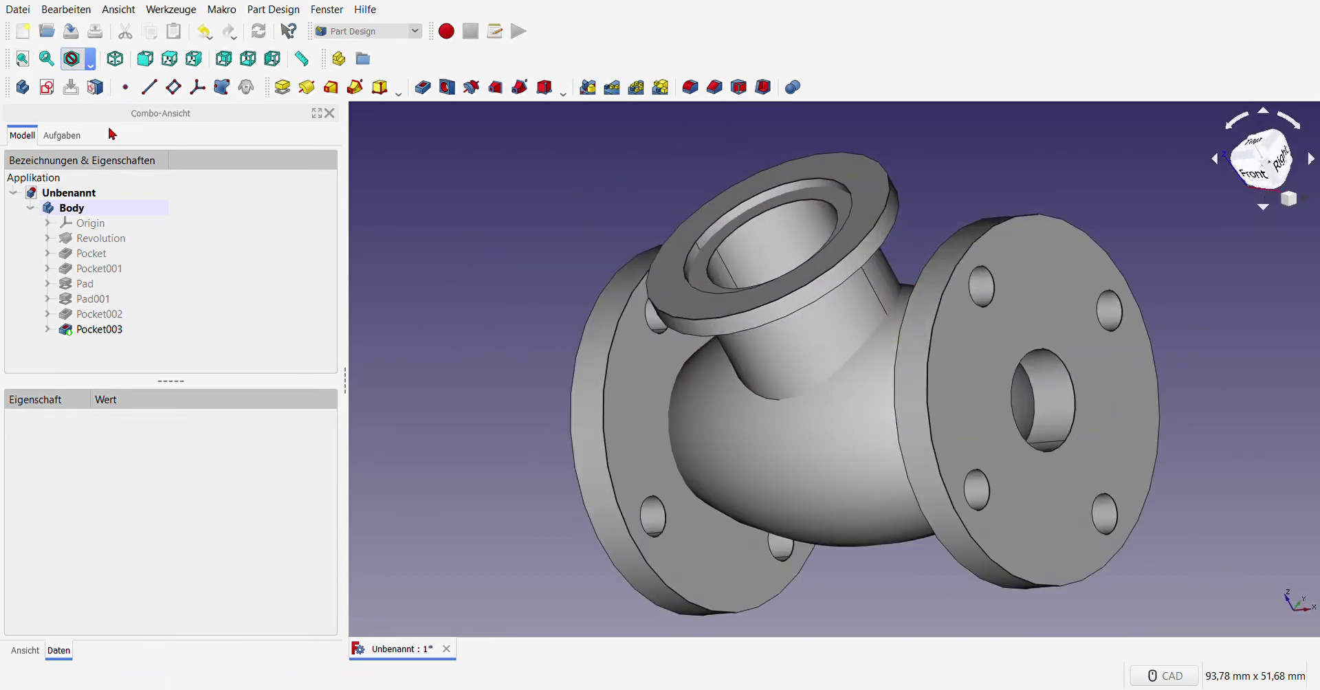
Step: In wireframe, fillet the inner bore edges of both end flanges with a 2 mm radius
key(v)
key(3)
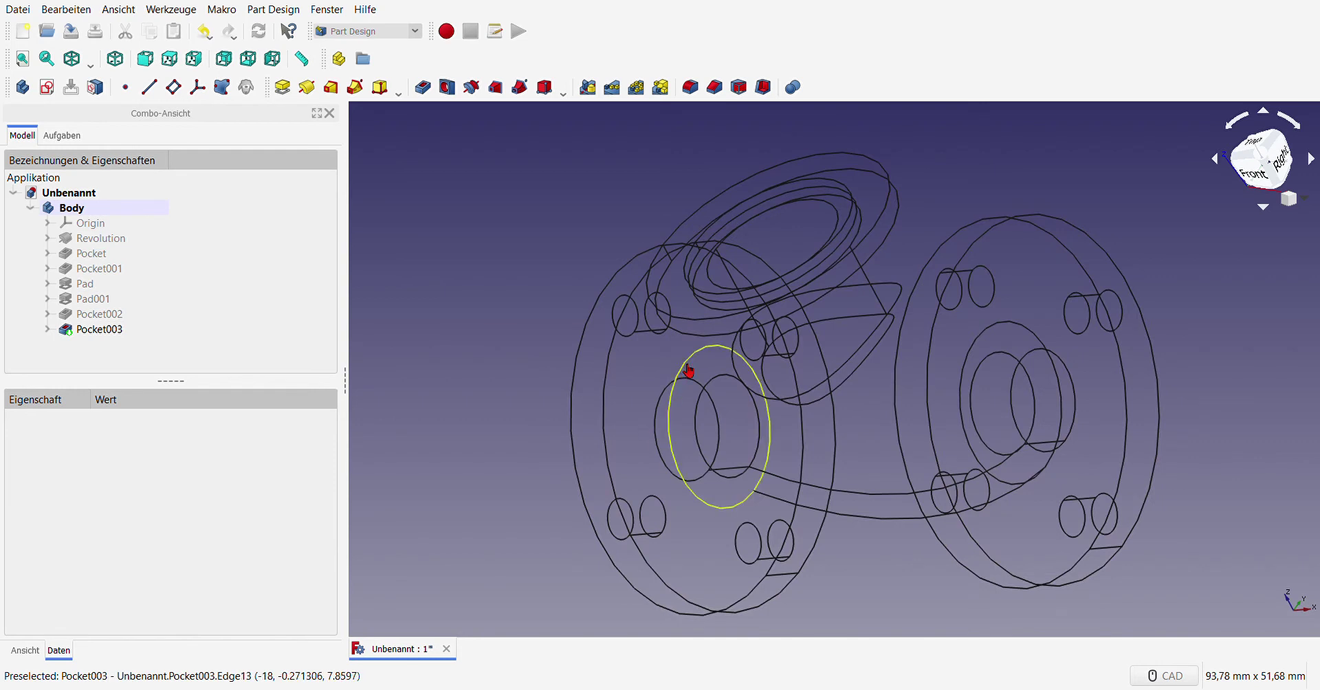
click(690, 371)
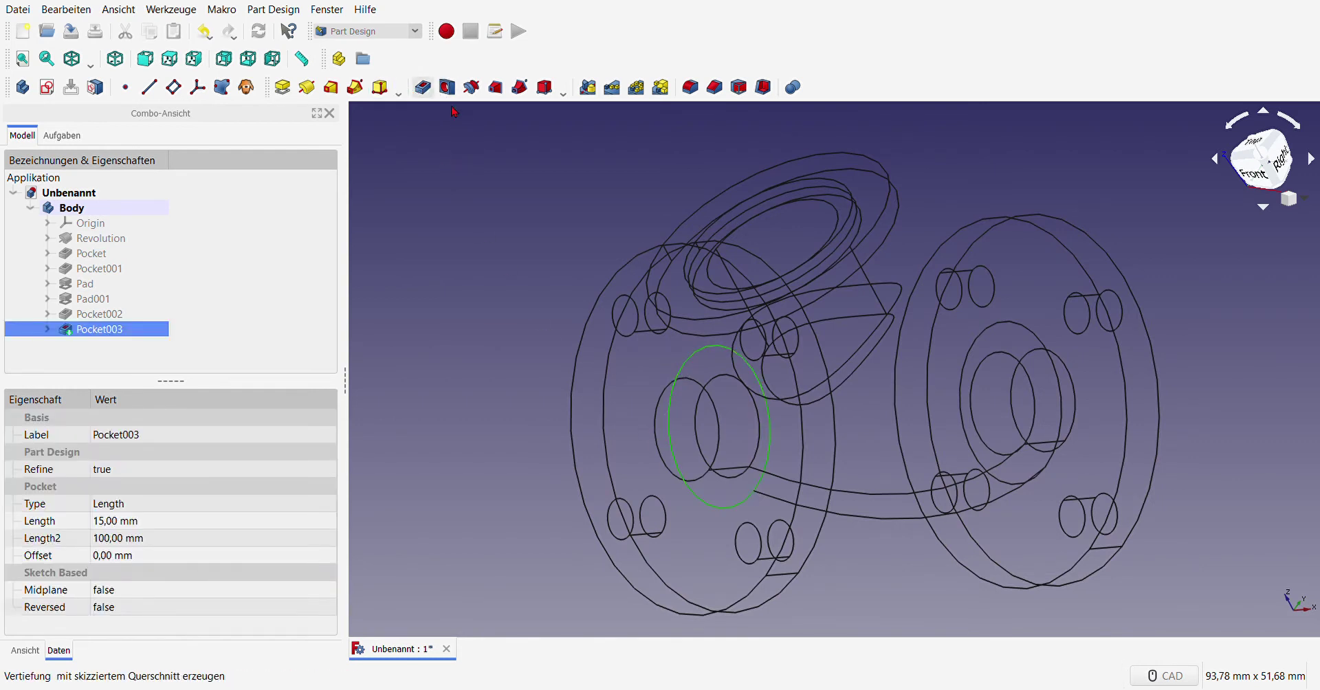
click(690, 87)
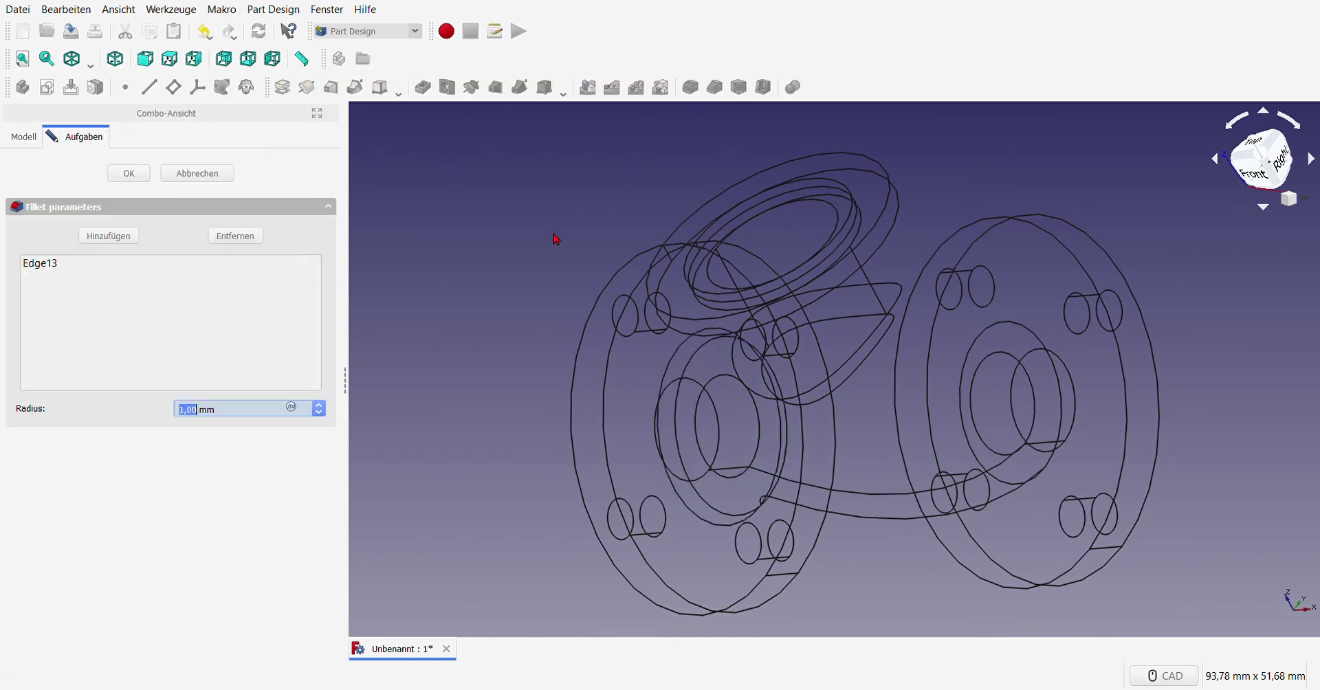
text(2)
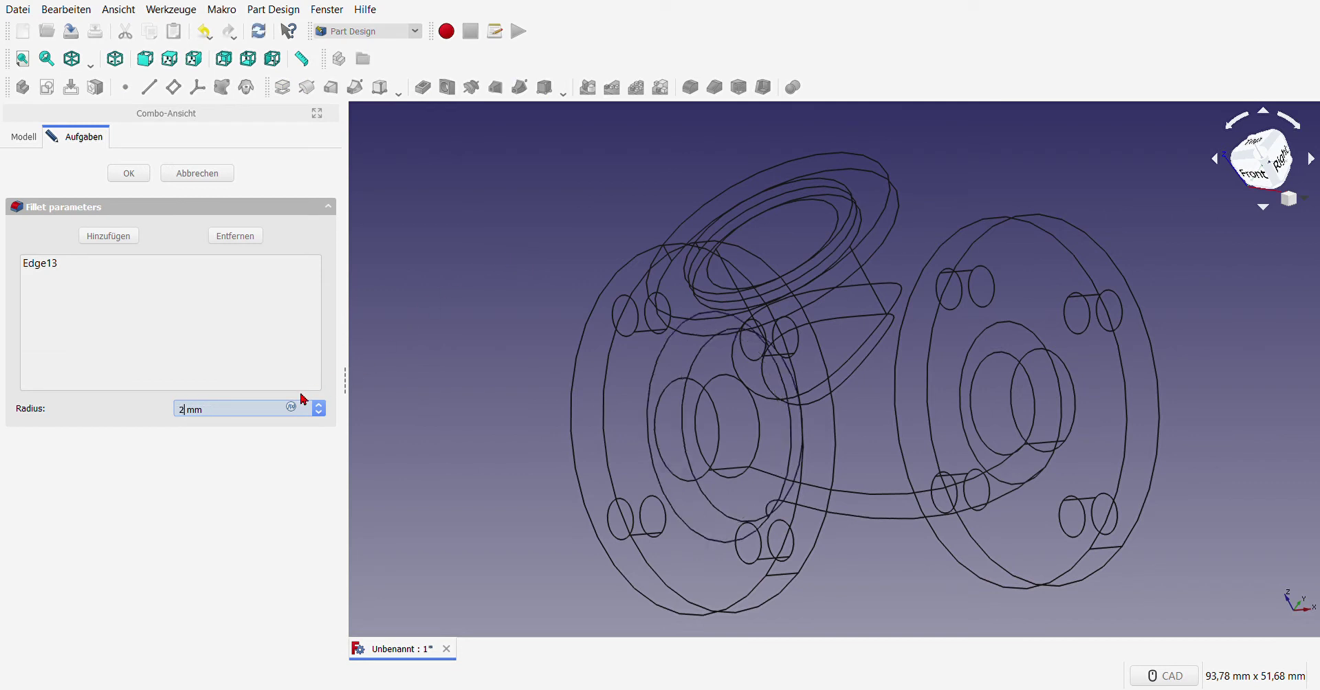
click(109, 236)
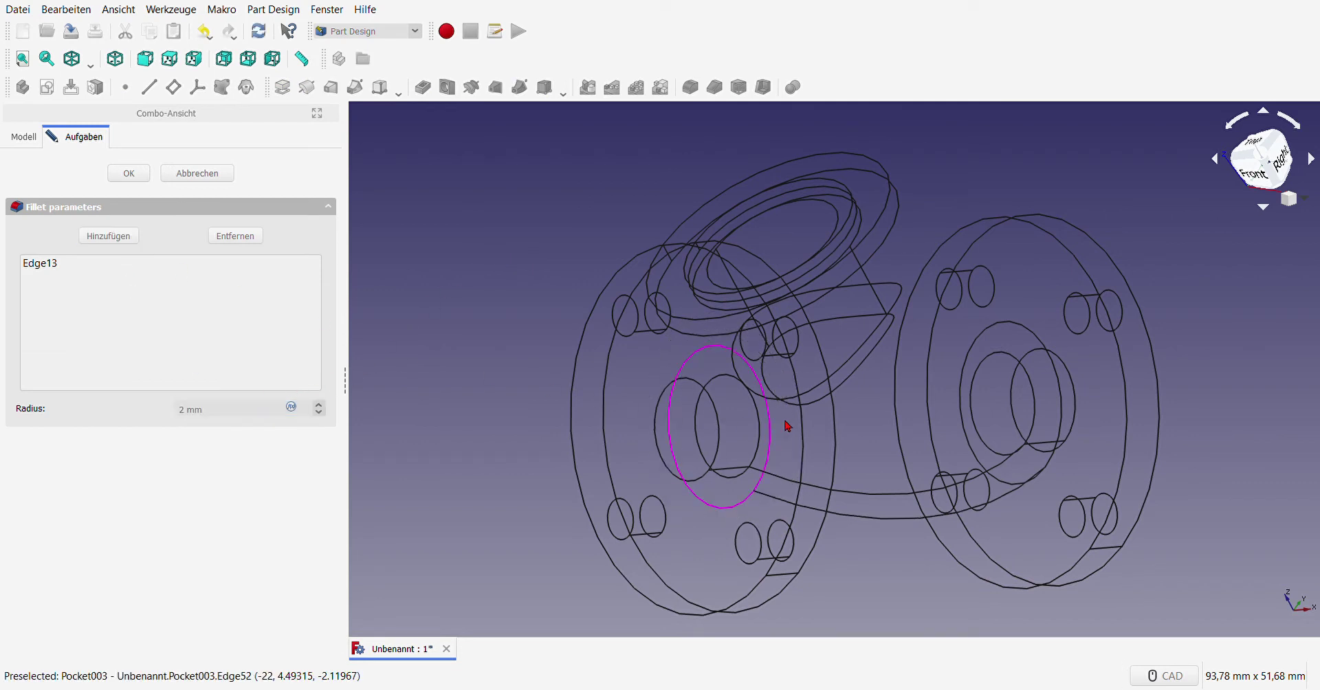
click(978, 343)
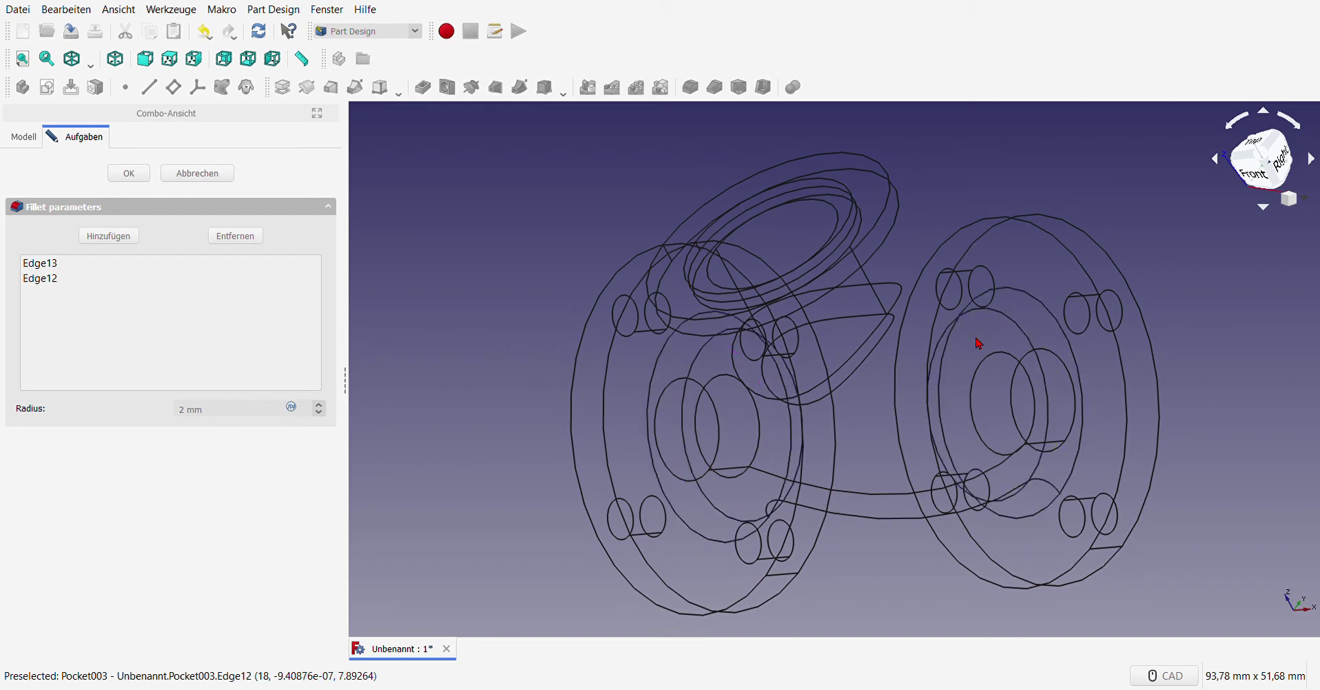
click(138, 175)
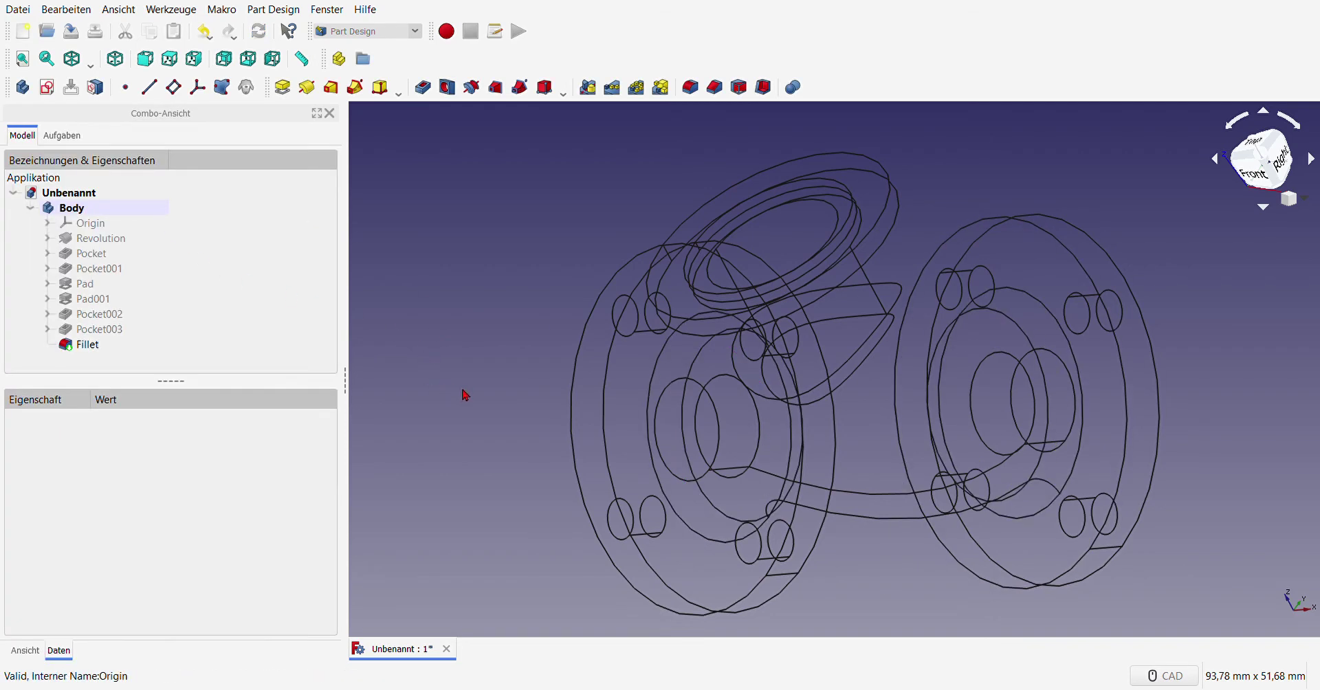
mouse_move(466, 396)
middle_down()
mouse_move(651, 375)
mouse_move(610, 330)
mouse_move(462, 369)
middle_up()
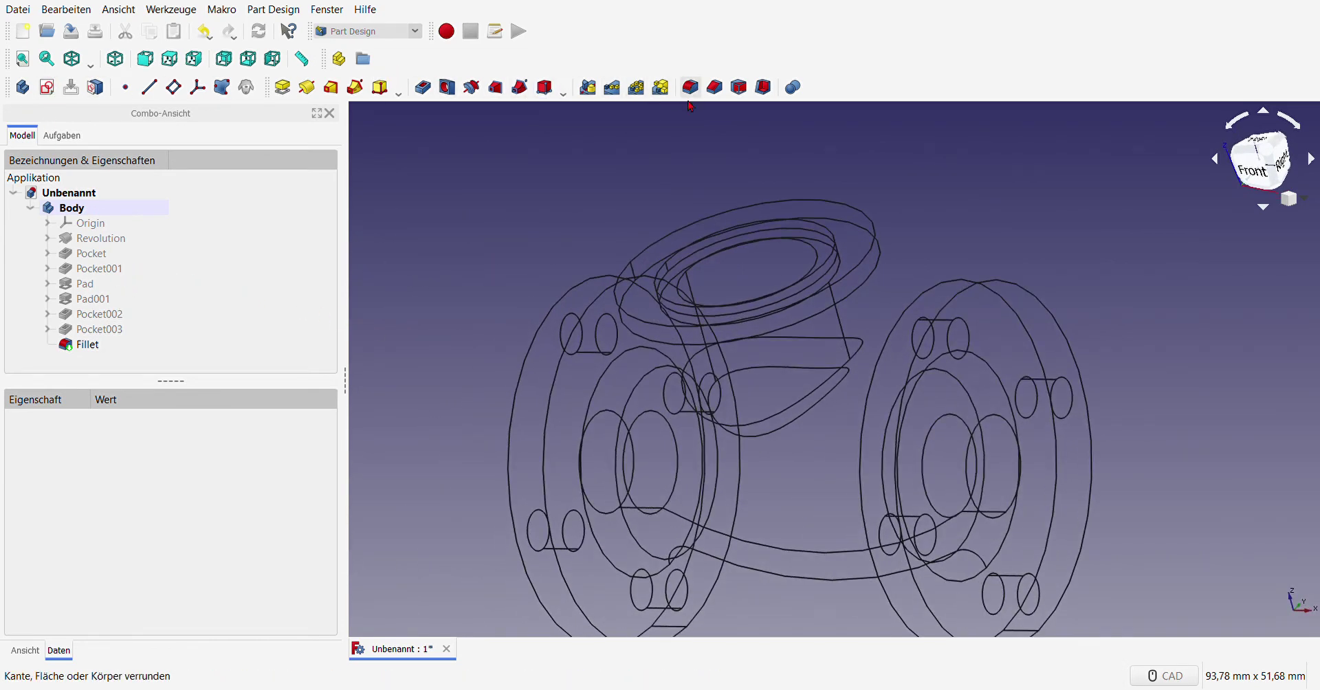
Step: Fillet the edge where the branch meets the main pipe with a 1 mm radius
click(800, 404)
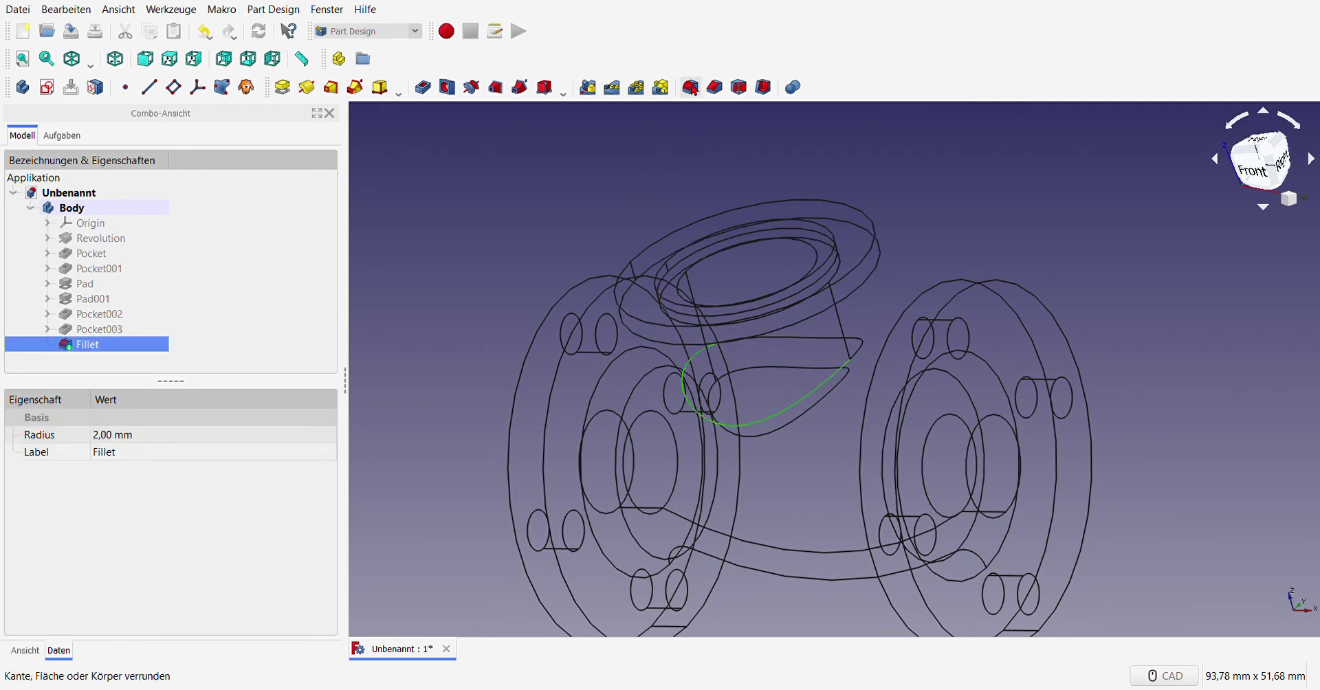
click(690, 89)
click(128, 173)
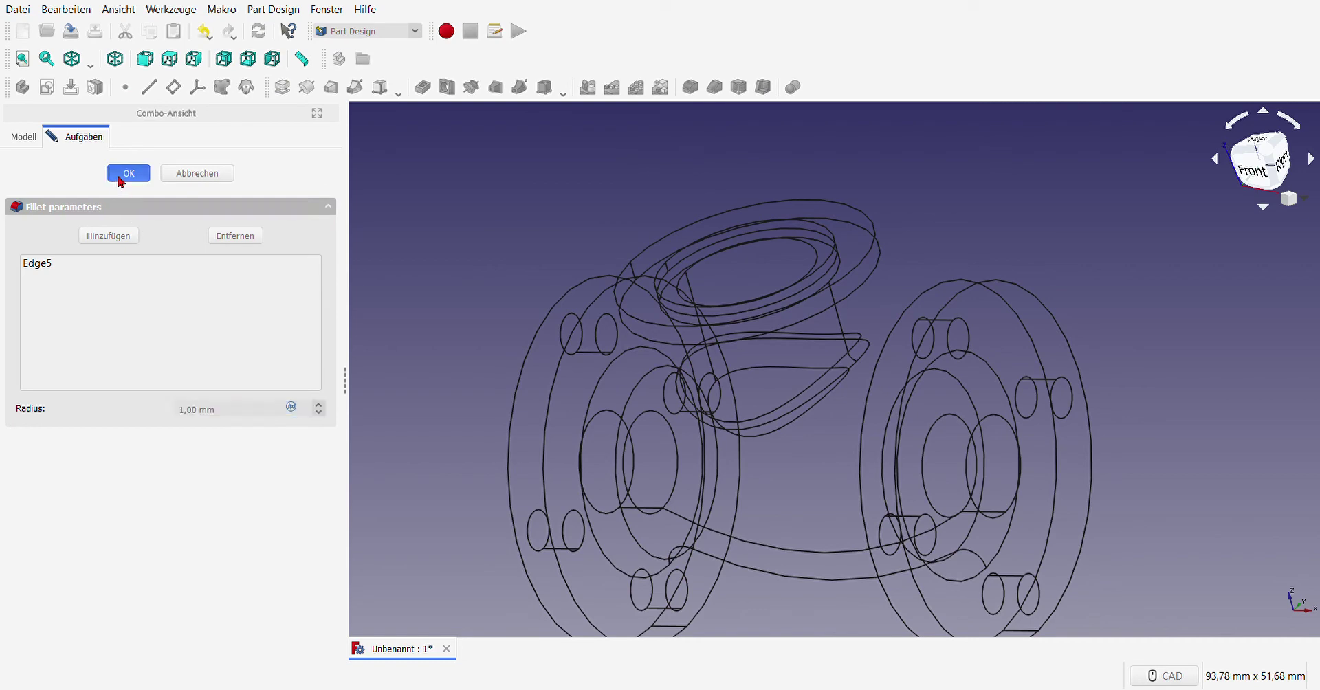
Step: Fillet the edge where the branch neck meets its flange with a 1 mm radius
middle_drag(476, 311, 665, 197)
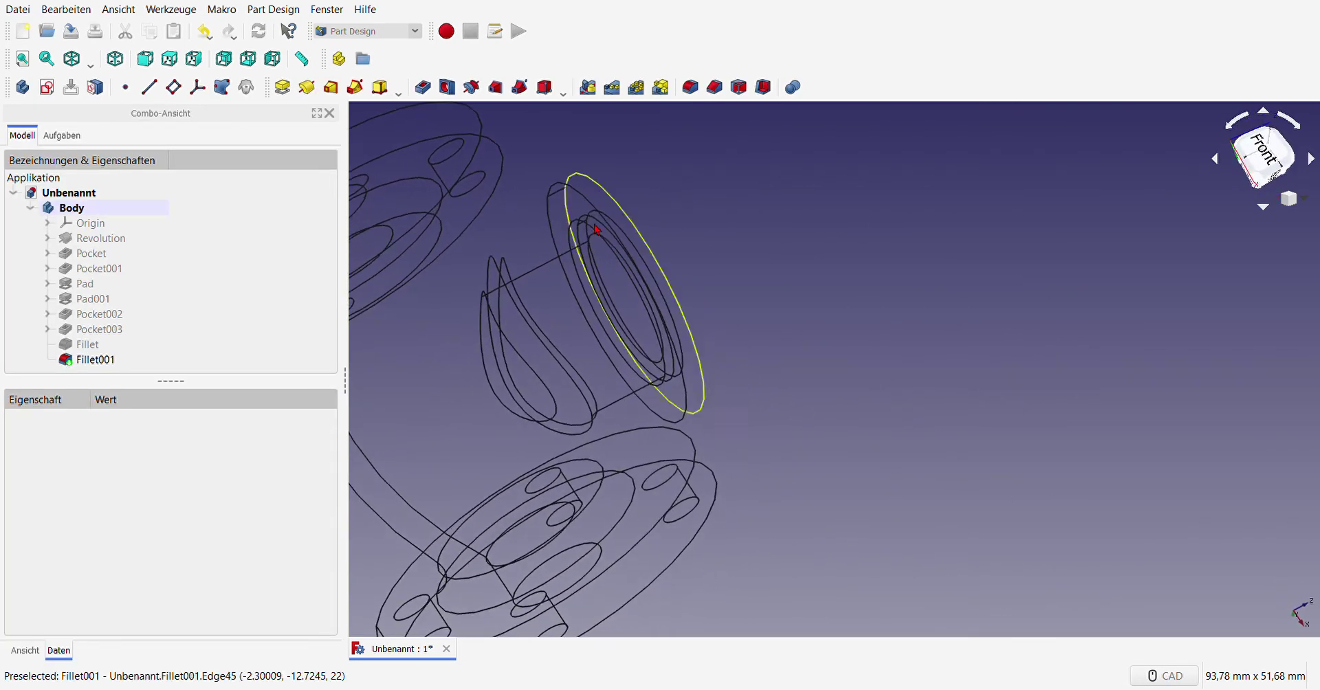
scroll(498, 235, up, 6)
scroll(872, 231, down, 4)
mouse_move(726, 279)
middle_down()
mouse_move(805, 247)
mouse_move(774, 268)
middle_up()
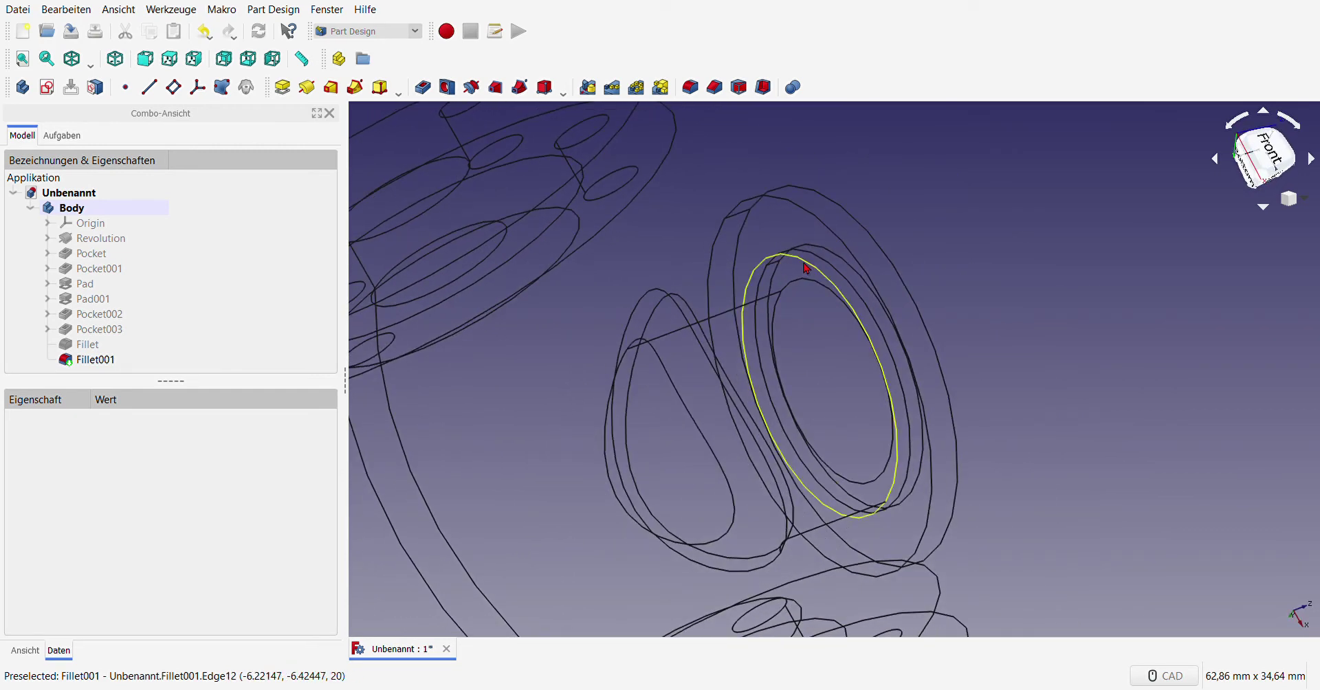
click(810, 269)
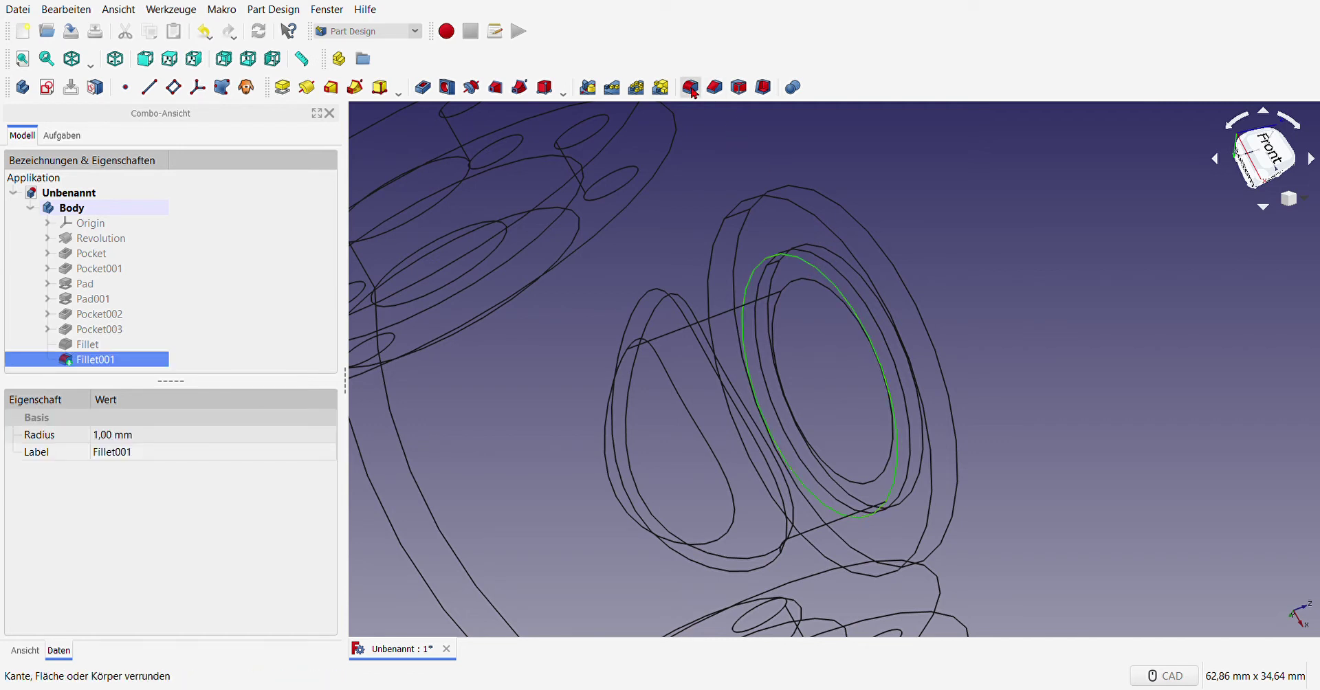
click(691, 88)
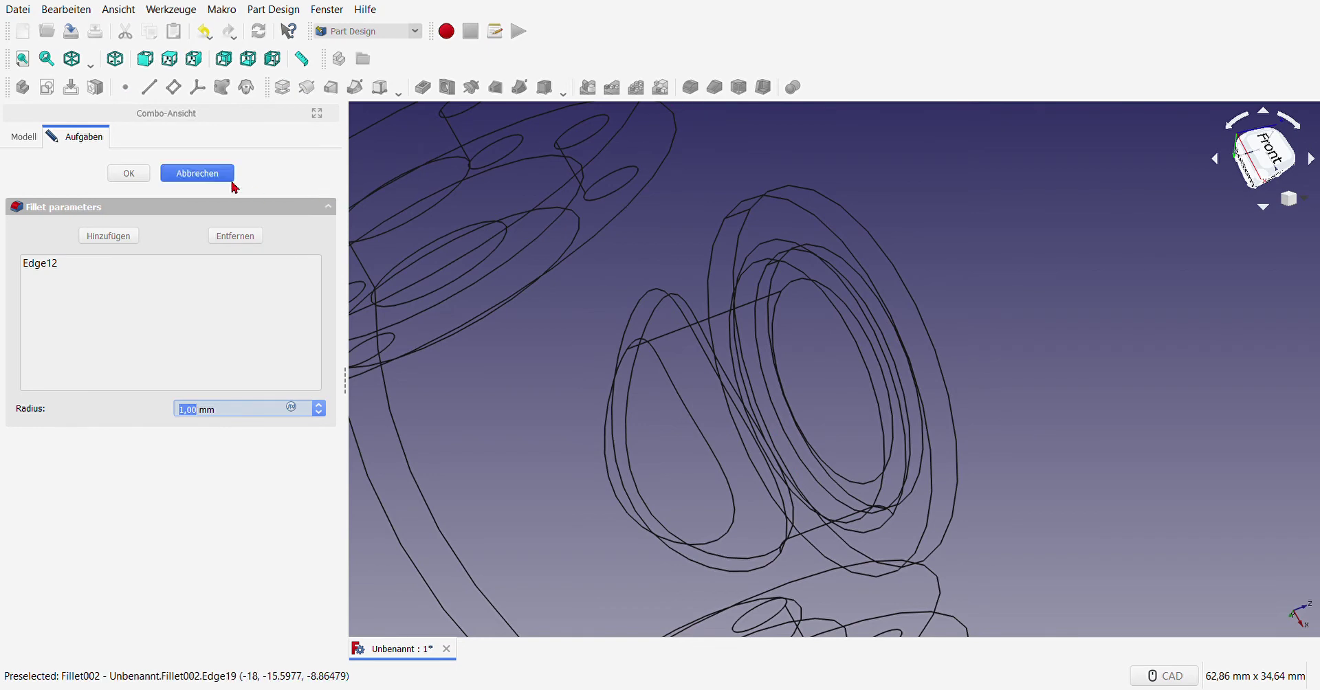
click(128, 173)
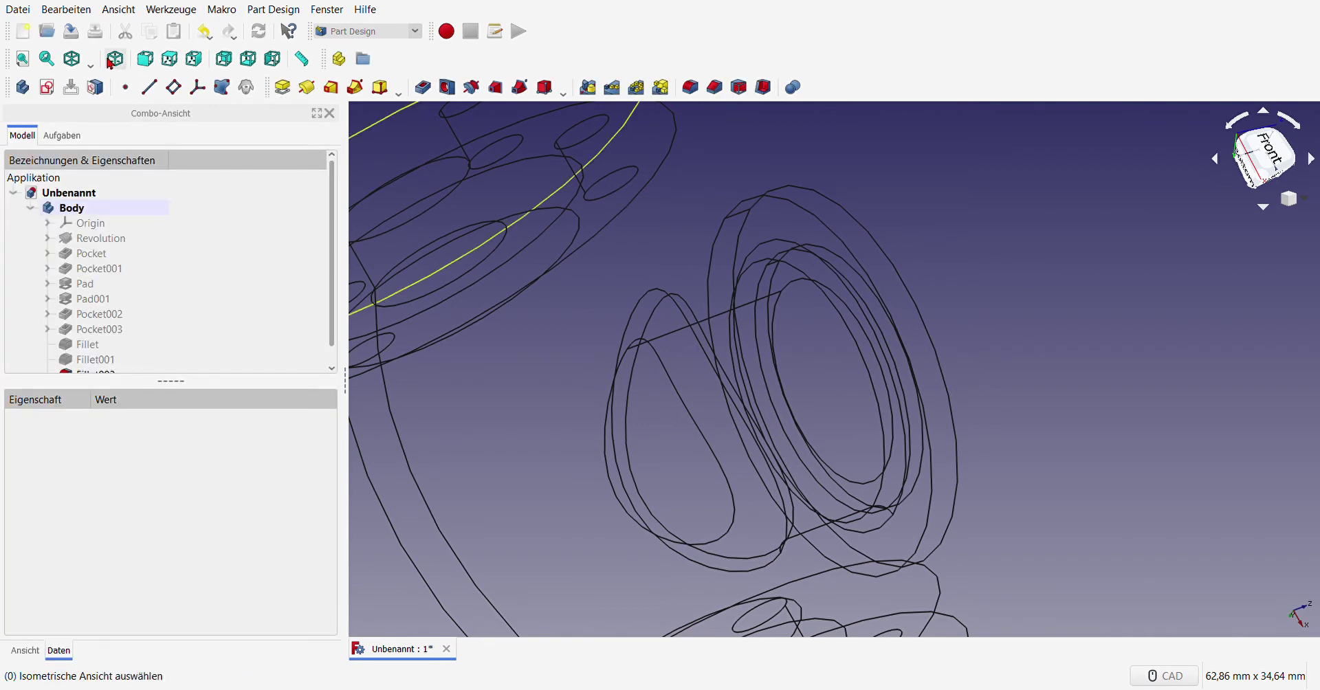
Step: Display the tee as a shaded solid and orbit around to inspect the fillets
click(71, 58)
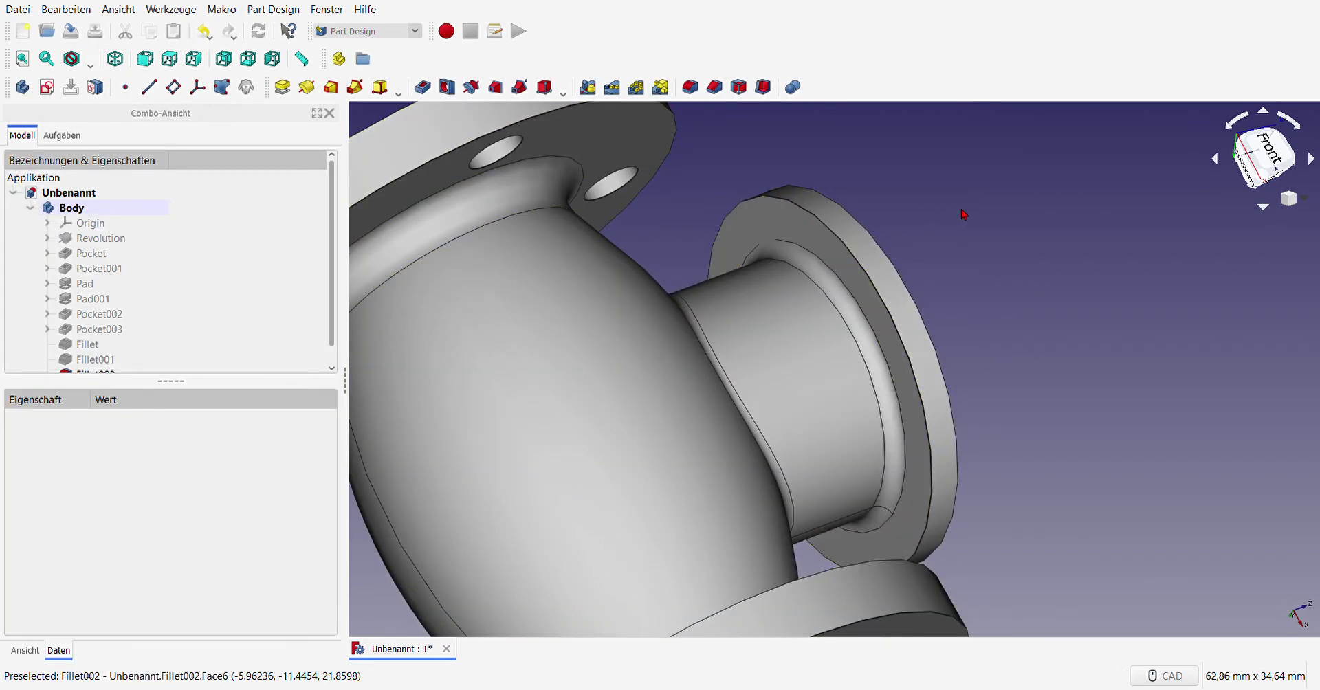
middle_drag(966, 212, 761, 189)
scroll(748, 254, up, 3)
scroll(748, 254, down, 5)
mouse_move(692, 226)
middle_down()
mouse_move(612, 204)
mouse_move(1051, 383)
mouse_move(1015, 387)
middle_up()
scroll(664, 178, up, 5)
scroll(664, 177, down, 4)
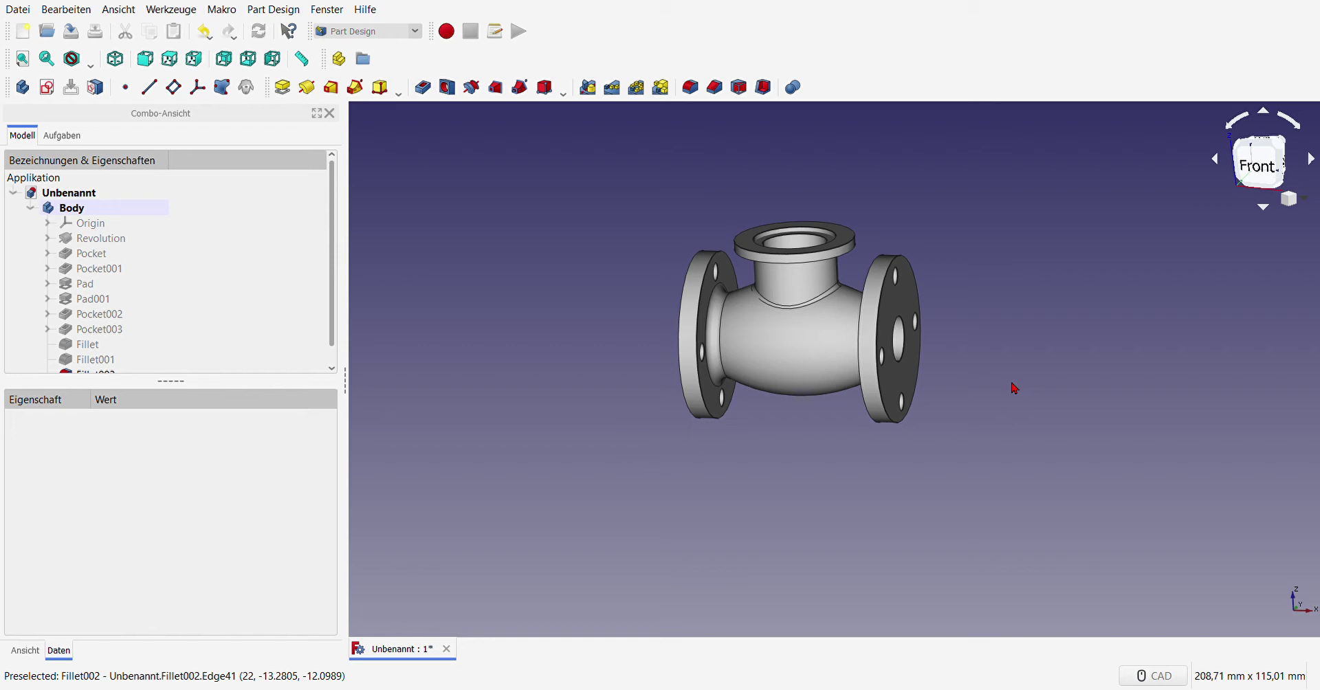
Step: Start a new sketch on the top flange face, viewed upright
key(0)
click(866, 230)
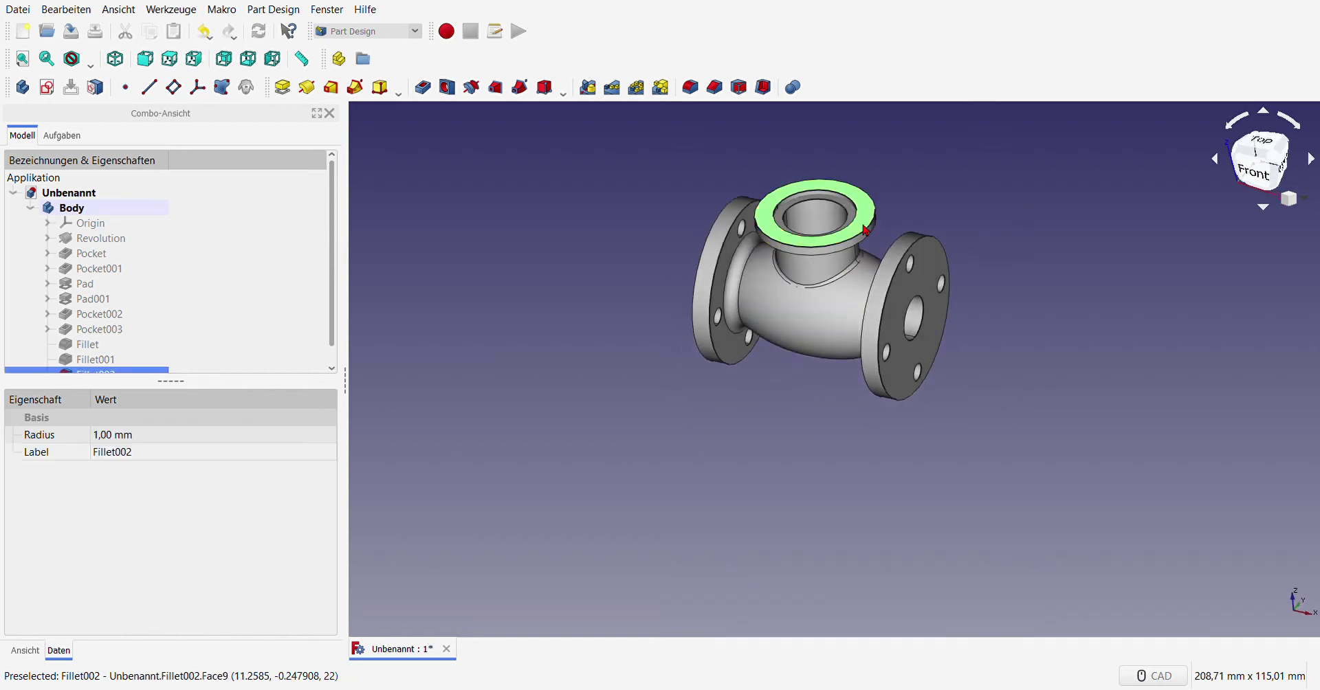
click(47, 86)
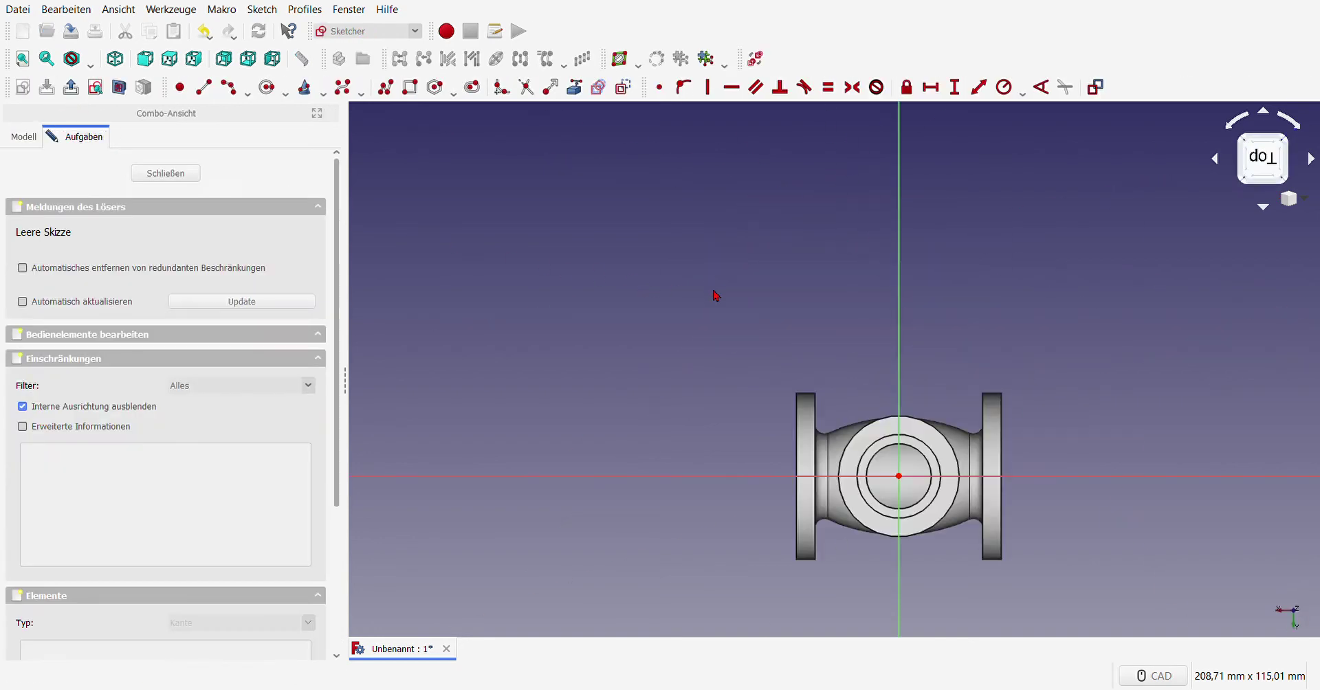
click(1262, 160)
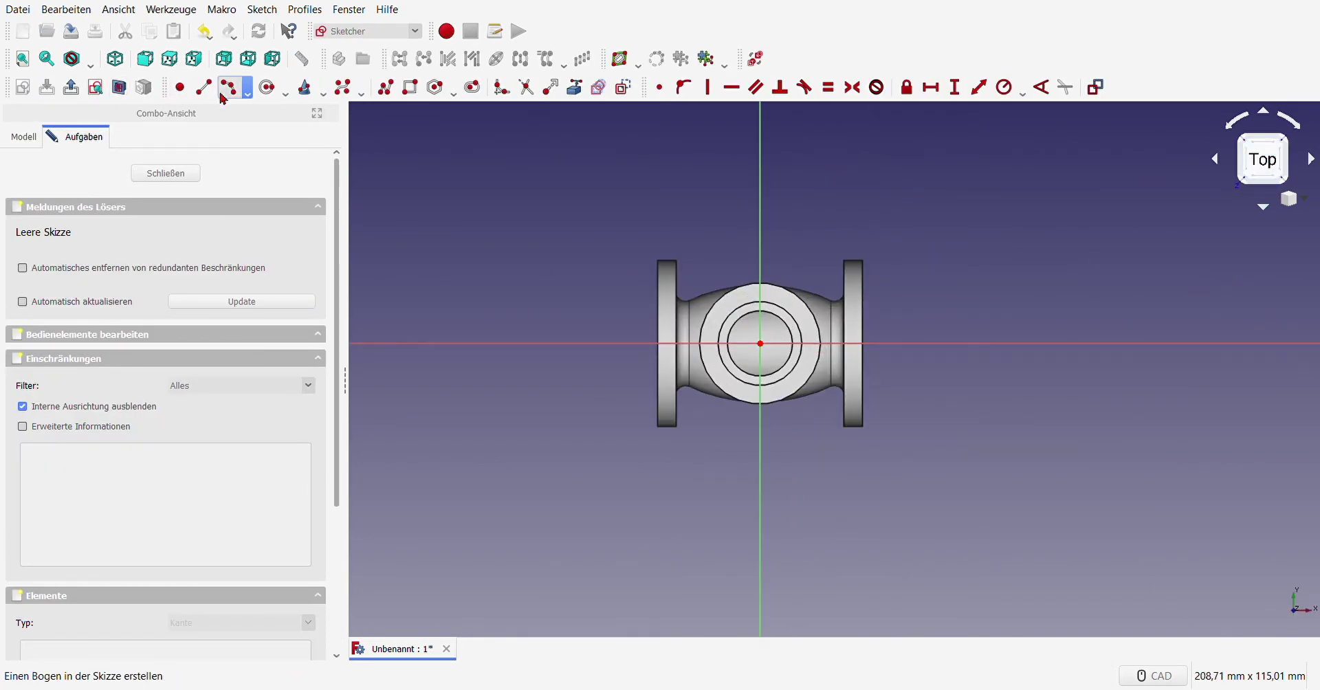
Step: Draw a rectangle over half the tee, its top edge on the horizontal axis, and close the sketch
click(410, 87)
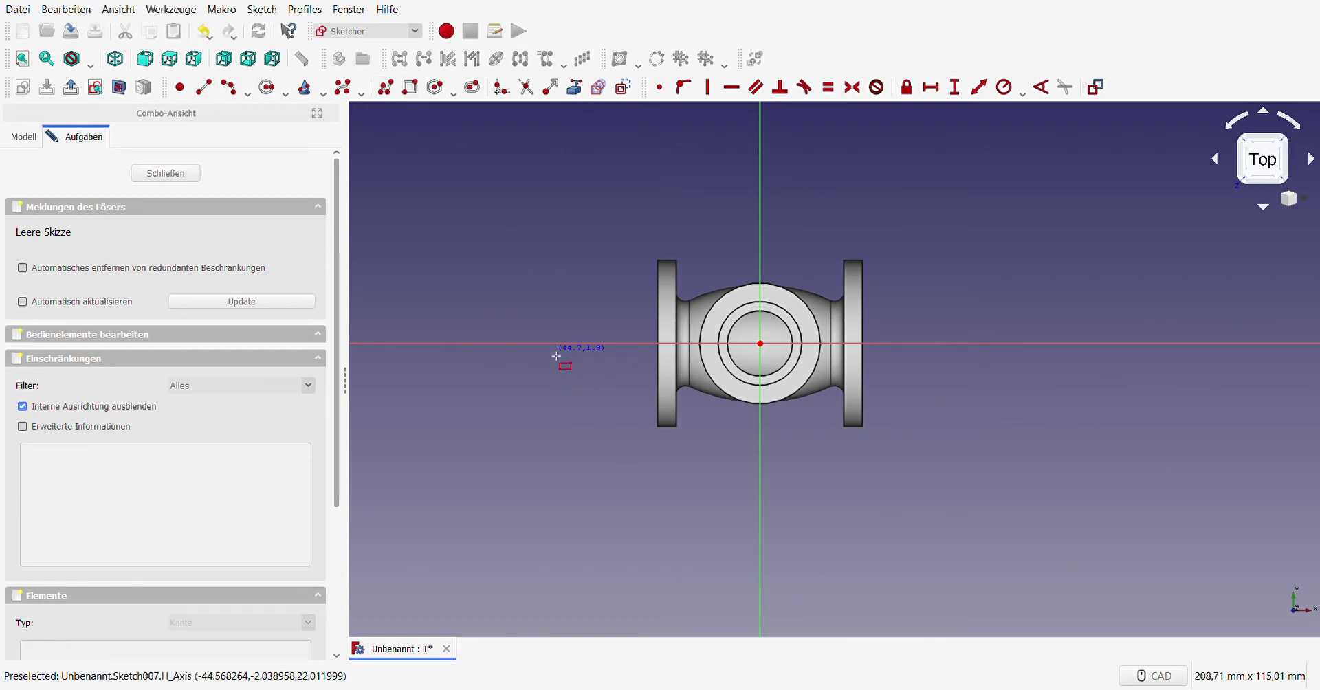
click(552, 353)
click(1021, 473)
scroll(900, 412, up, 5)
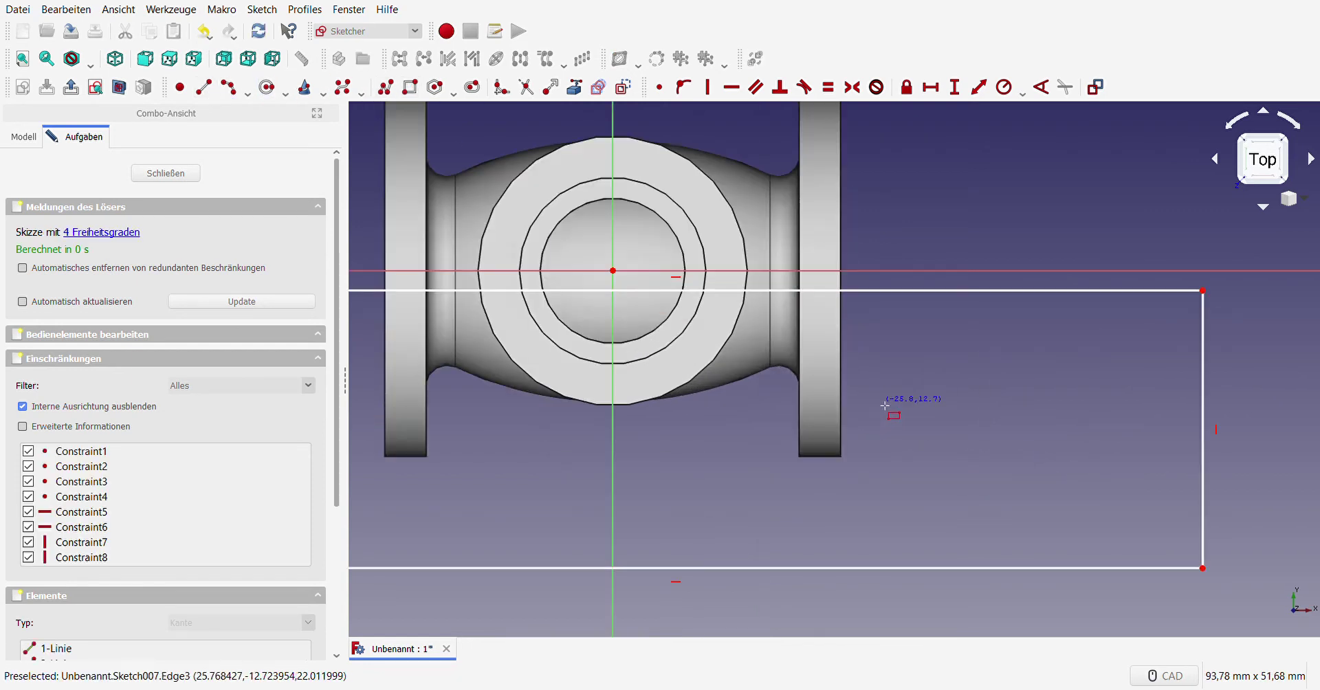
scroll(909, 411, down, 2)
key(Escape)
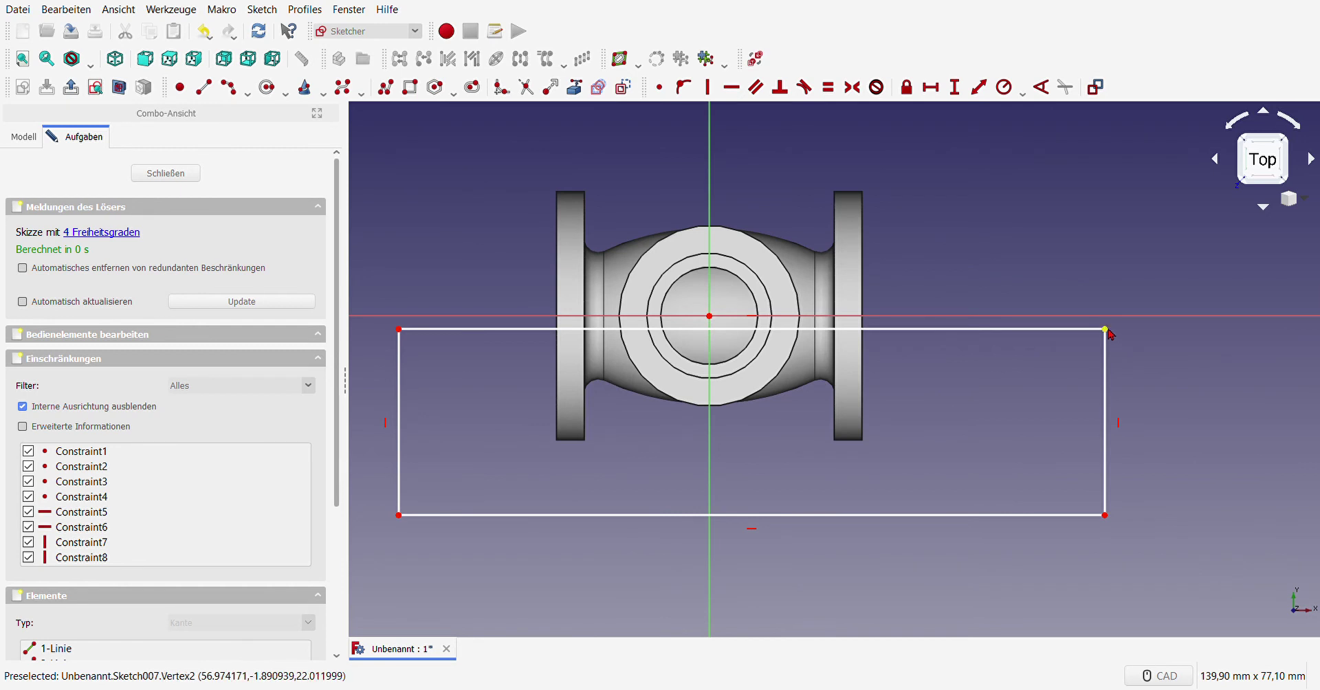
click(1117, 317)
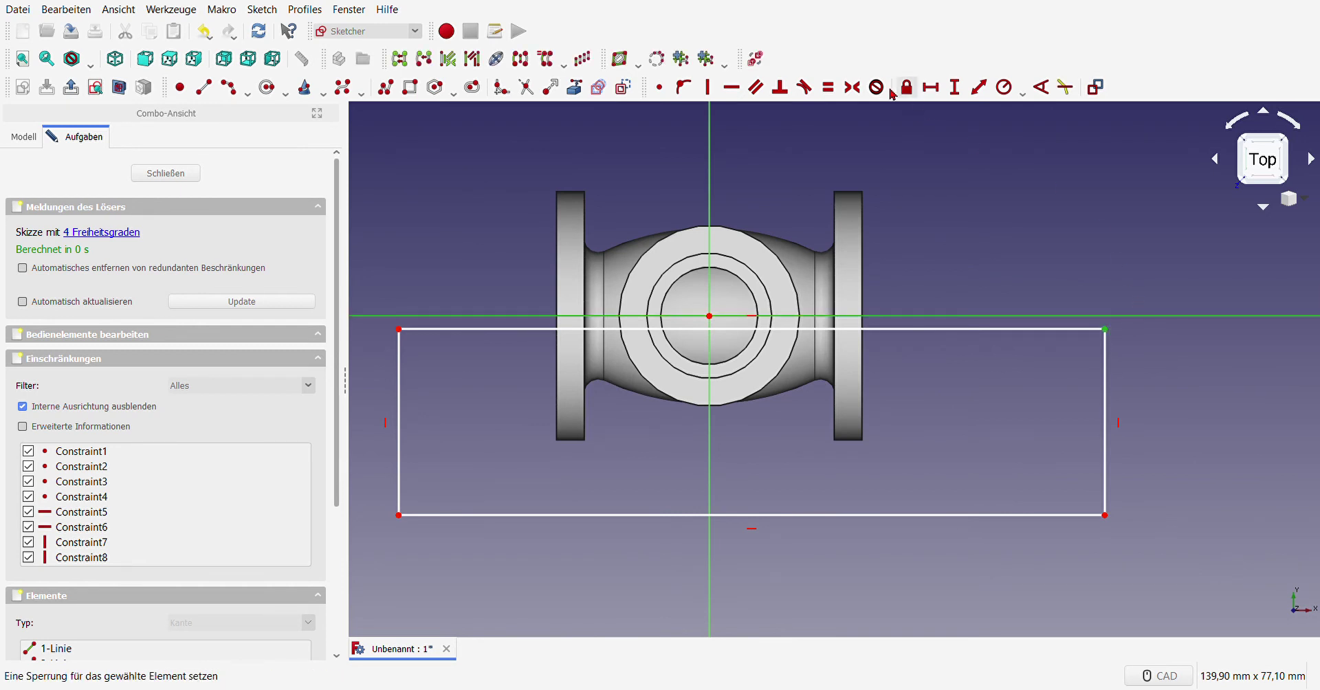
click(682, 95)
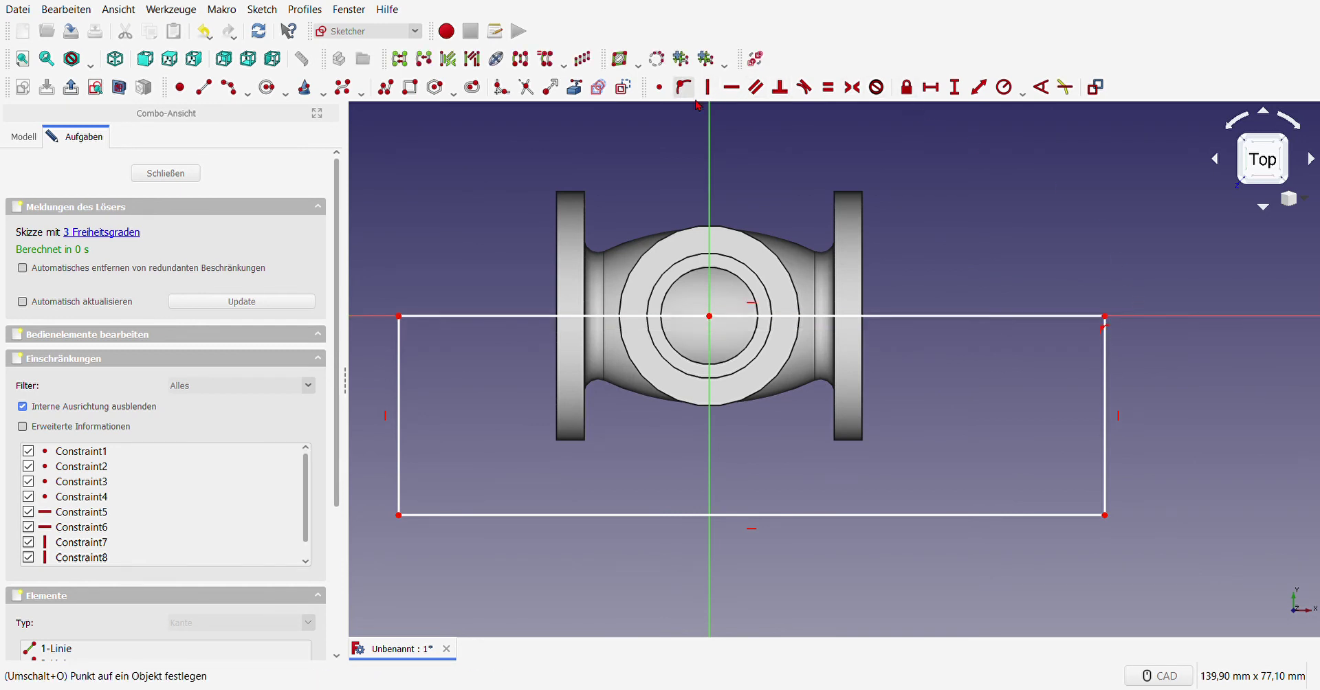
click(169, 174)
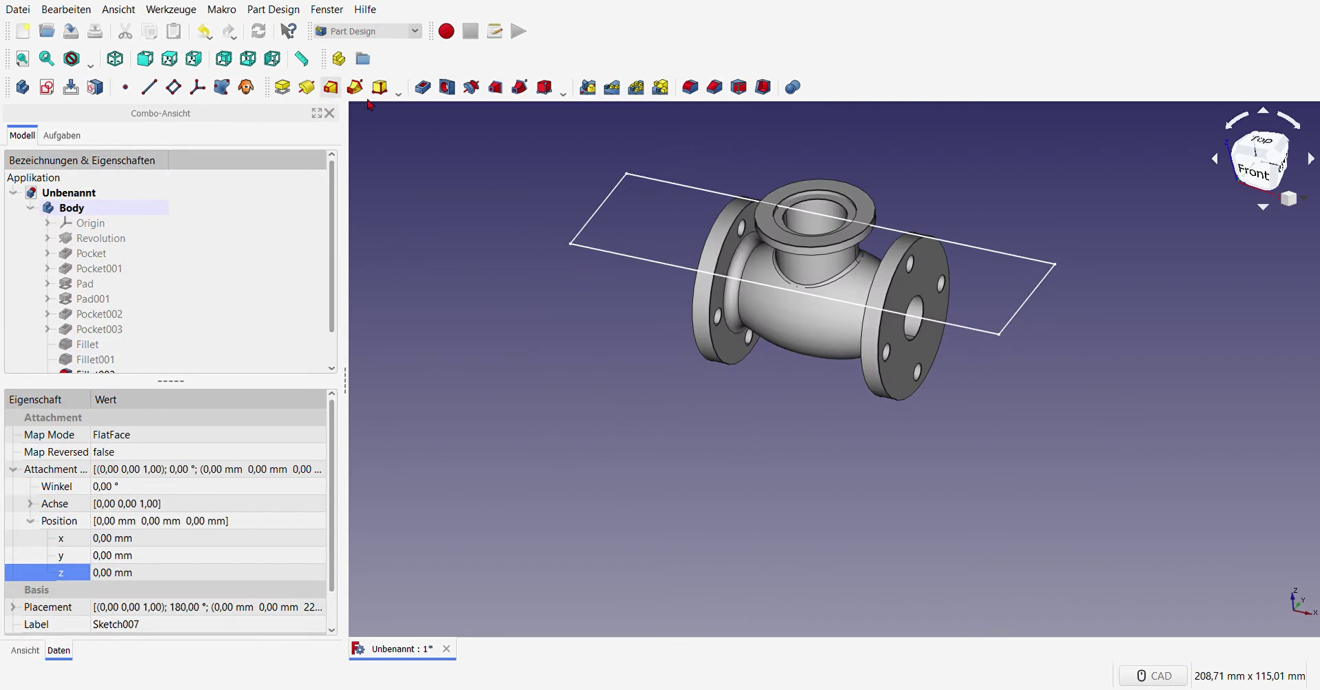
Step: Pocket the rectangle sketch Through all, cutting the tee in half as Pocket004
click(423, 86)
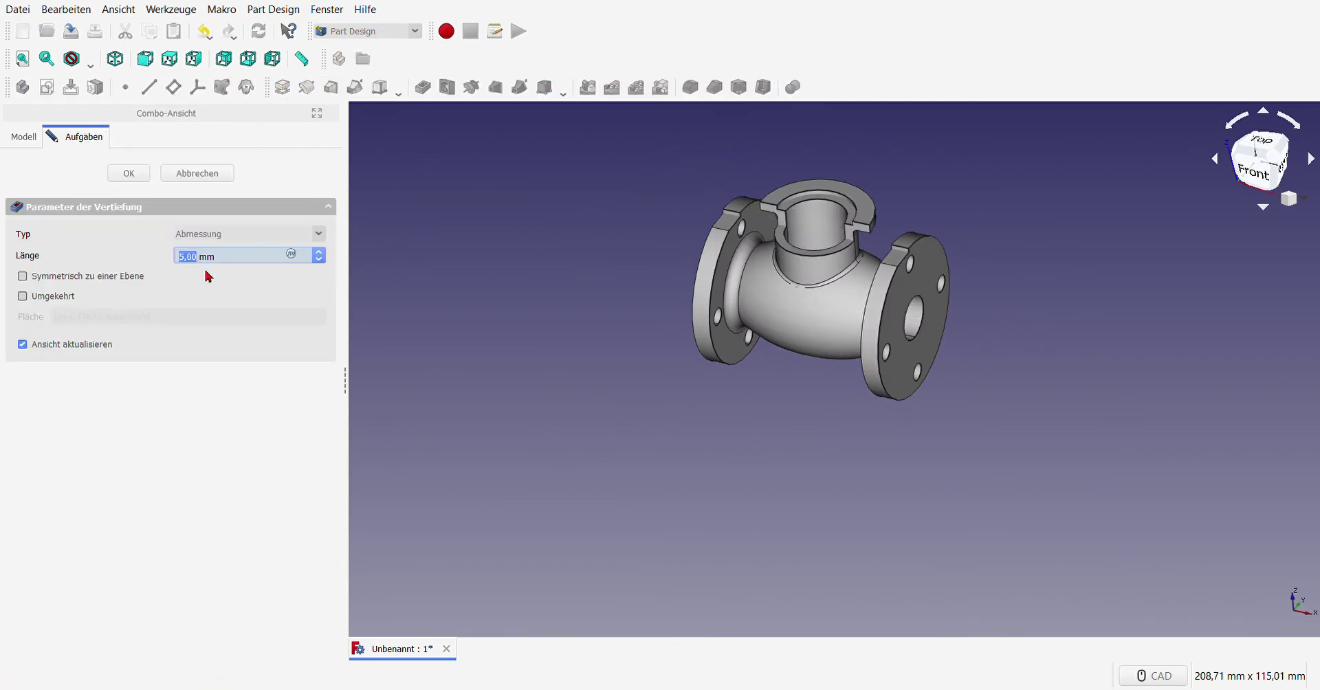
click(246, 240)
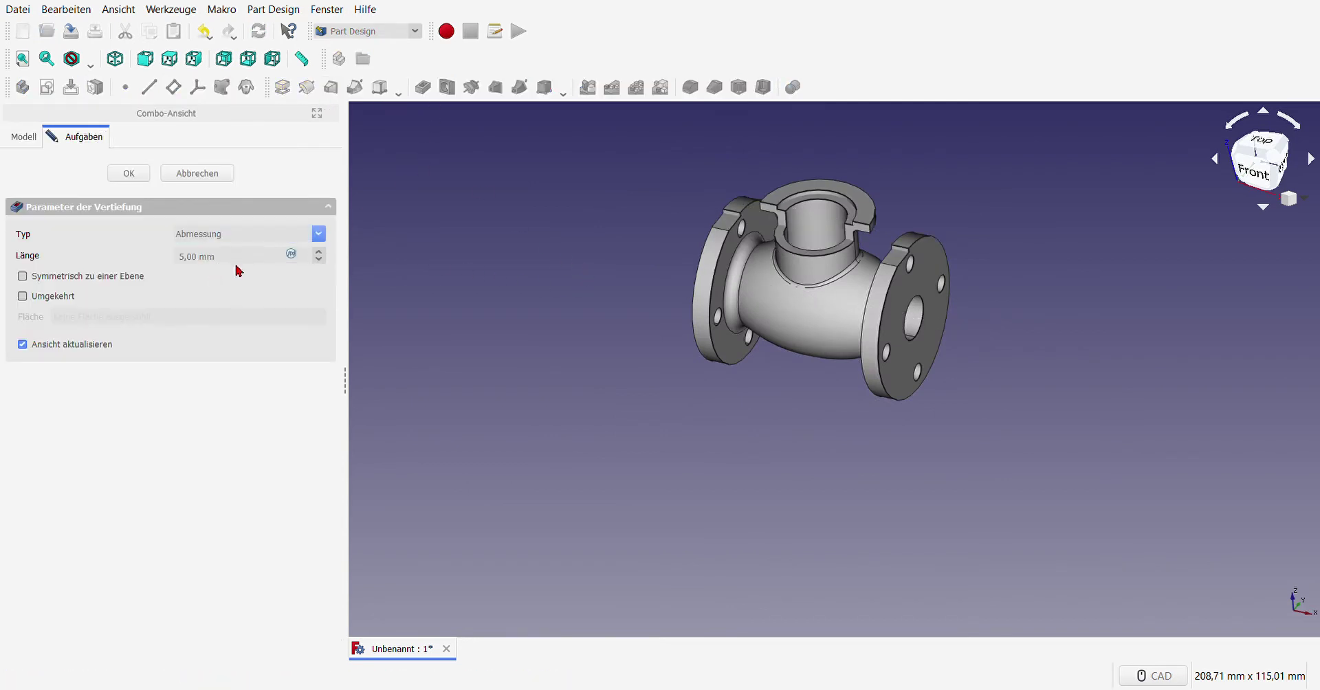
key(Down)
click(128, 173)
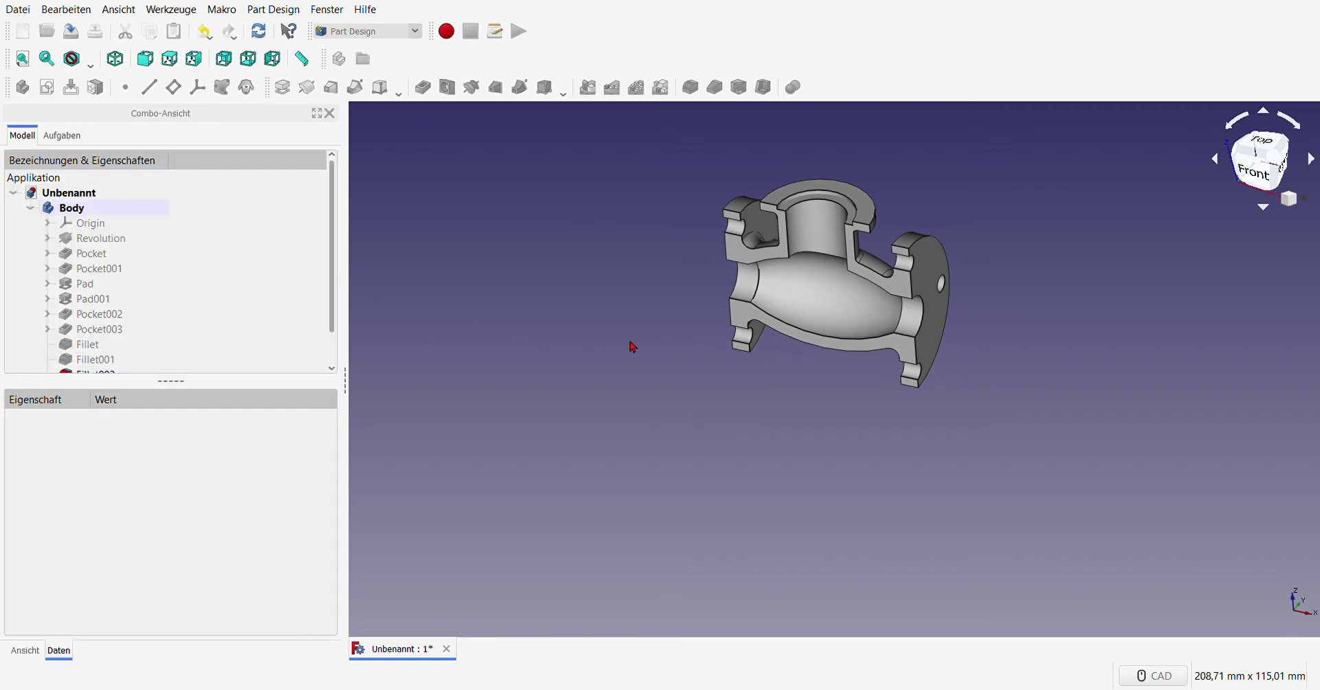
scroll(692, 230, down, 2)
scroll(765, 215, up, 2)
Step: From the front view, start a new sketch on the tee's cut face
key(1)
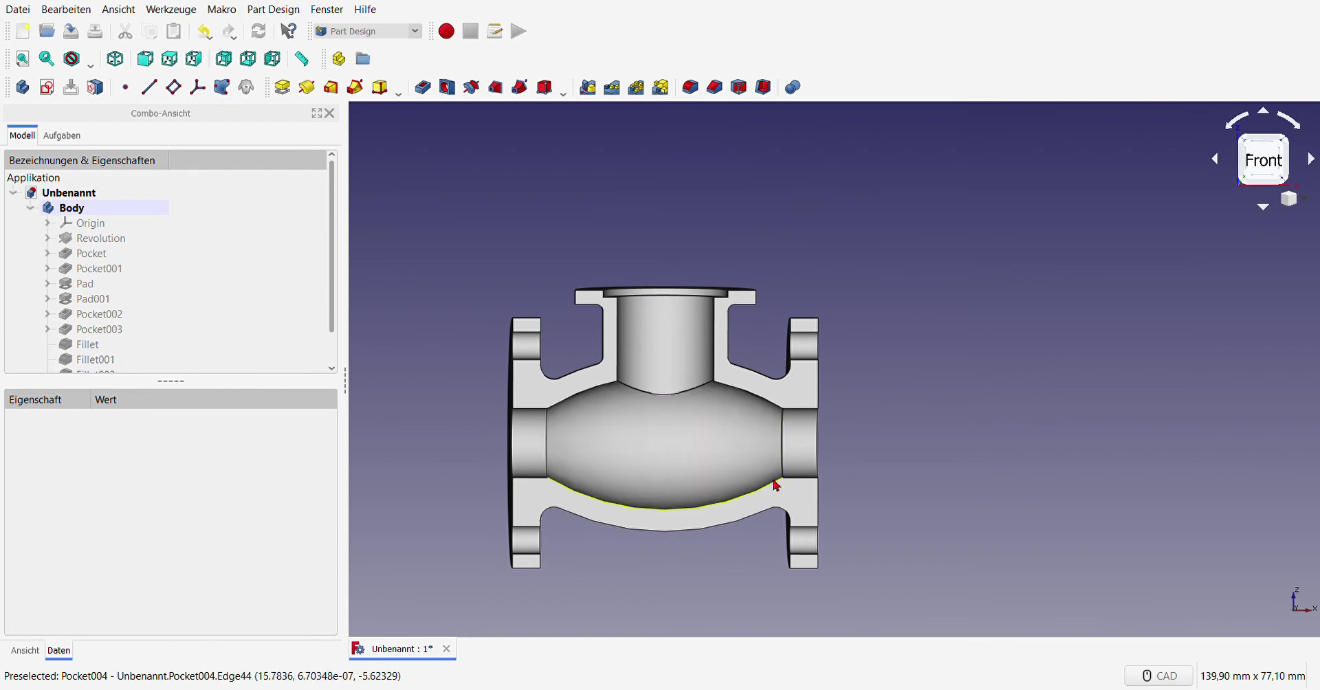
click(527, 387)
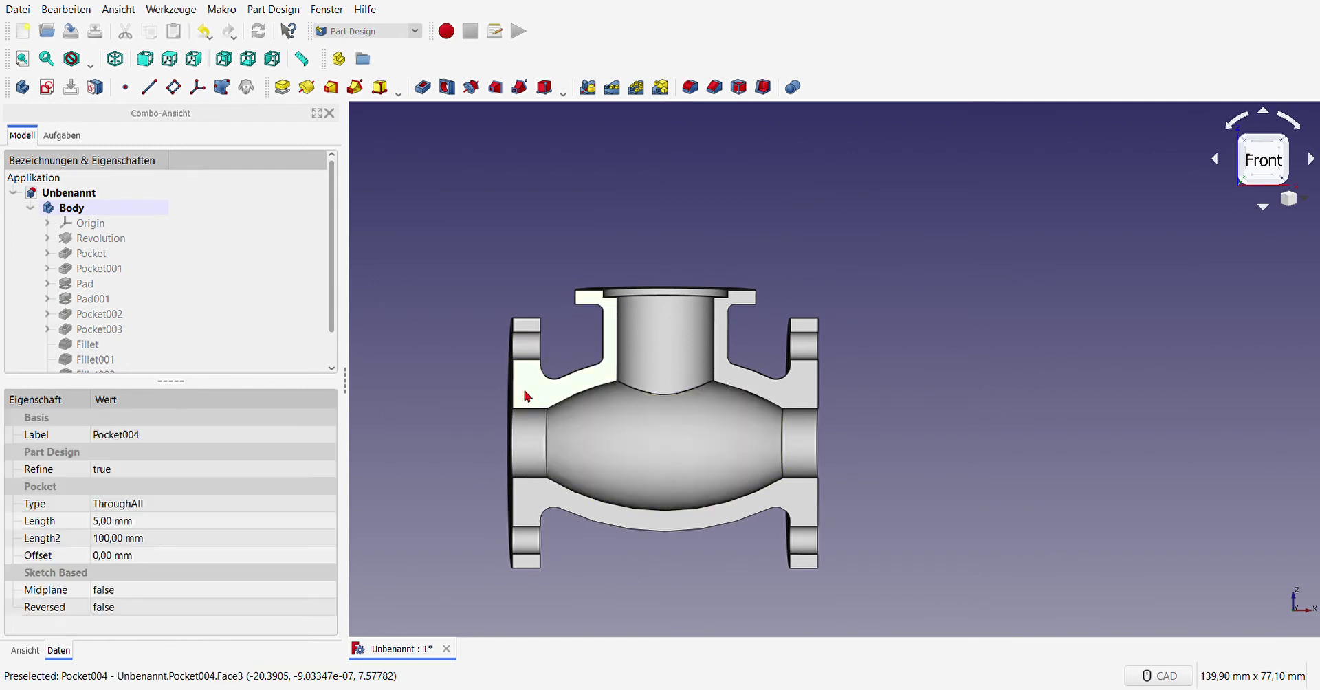
click(48, 88)
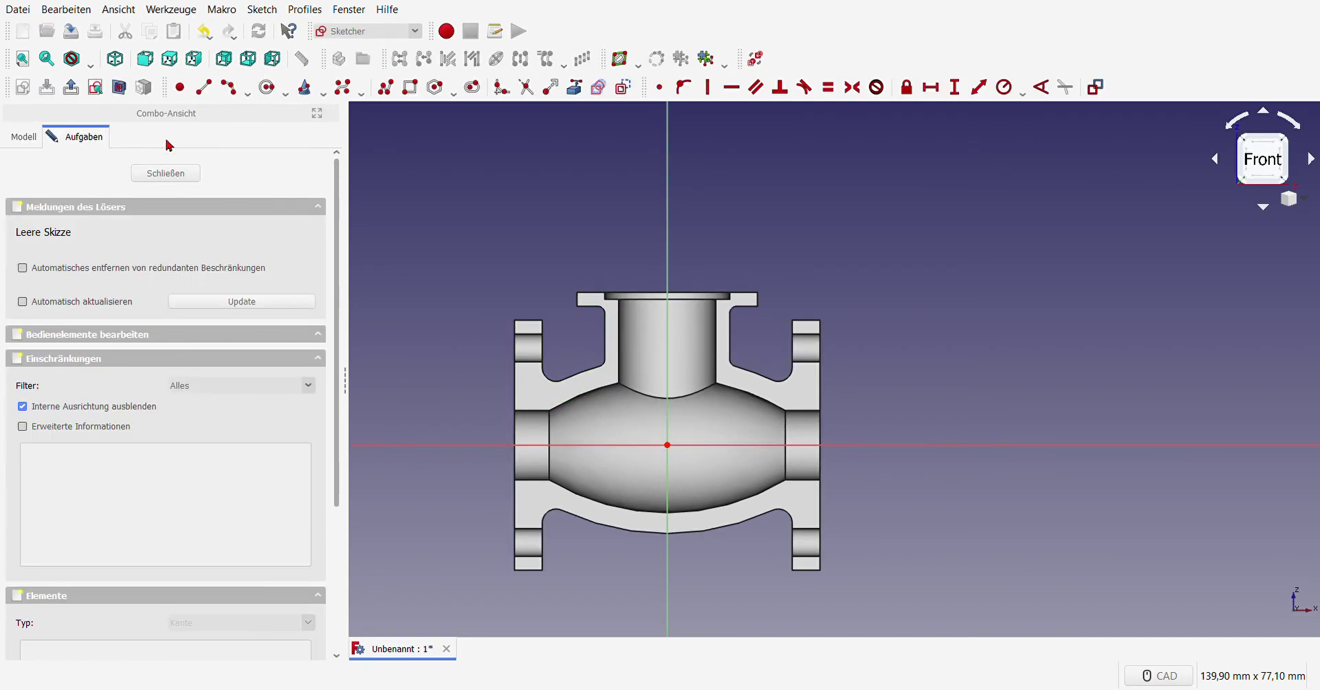
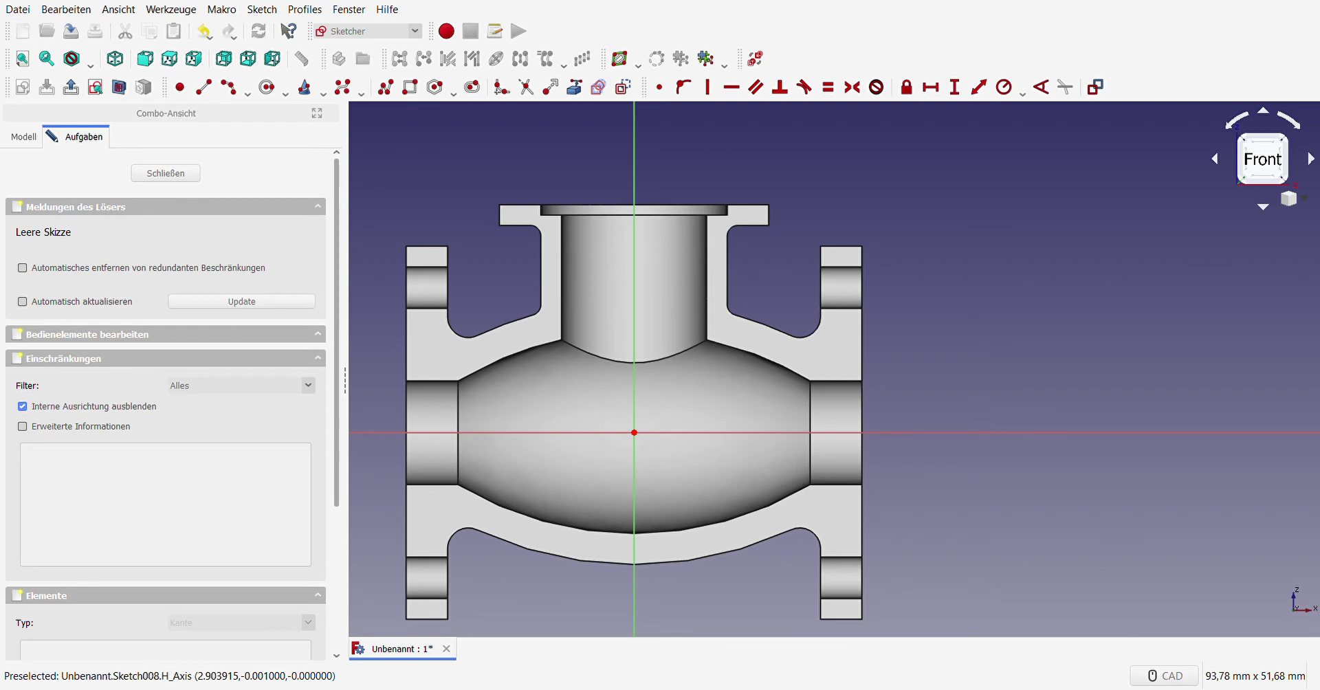
Step: Draw a rectangle centred on the origin and make its corners symmetric about the origin
click(385, 87)
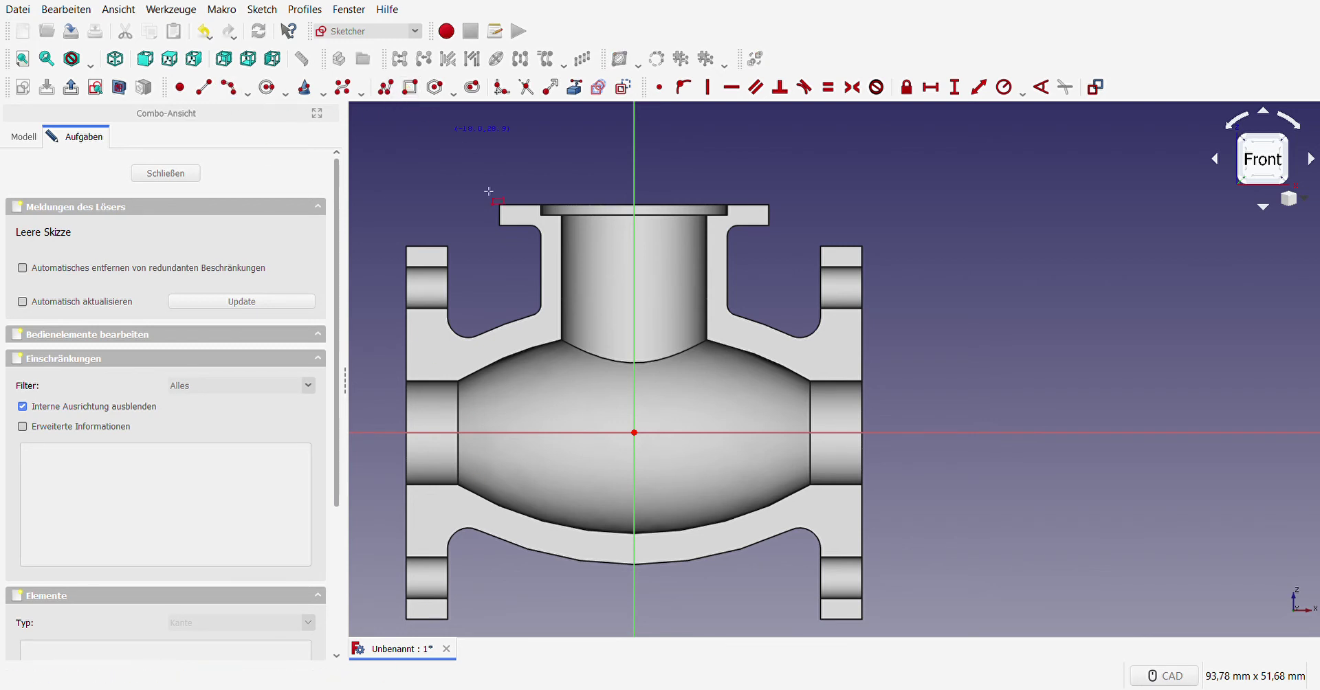
click(572, 414)
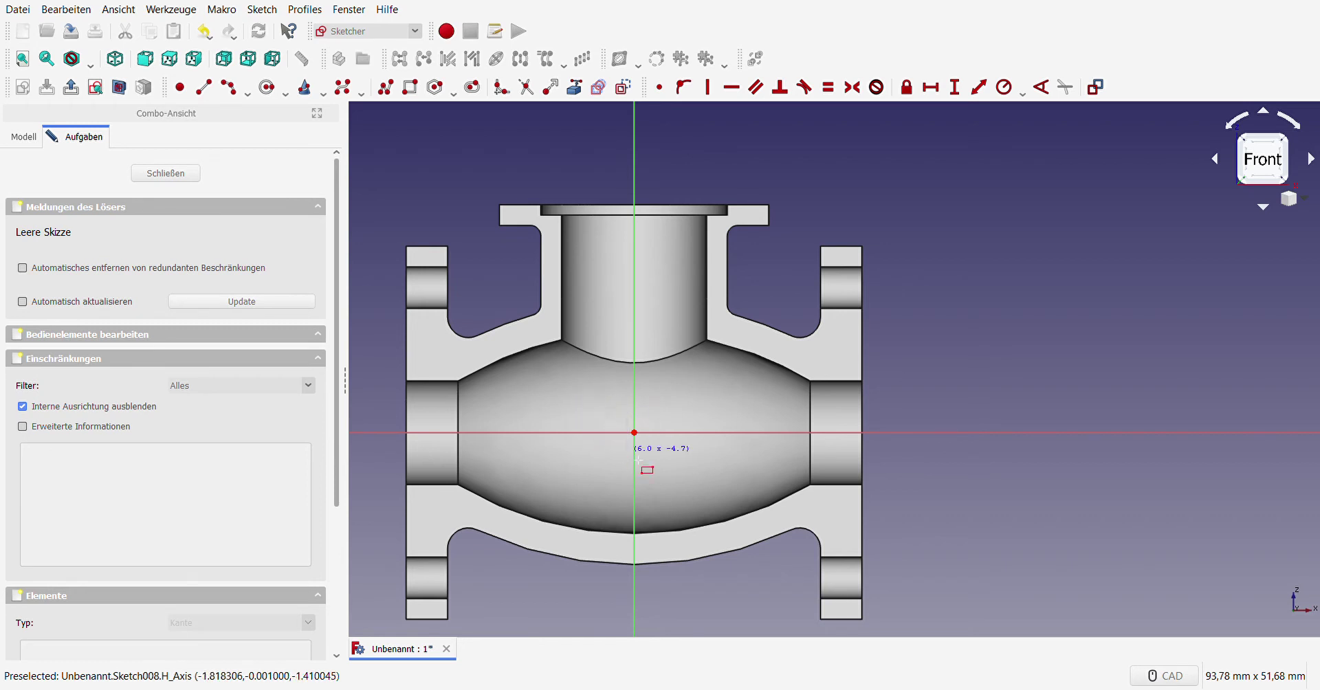
click(693, 467)
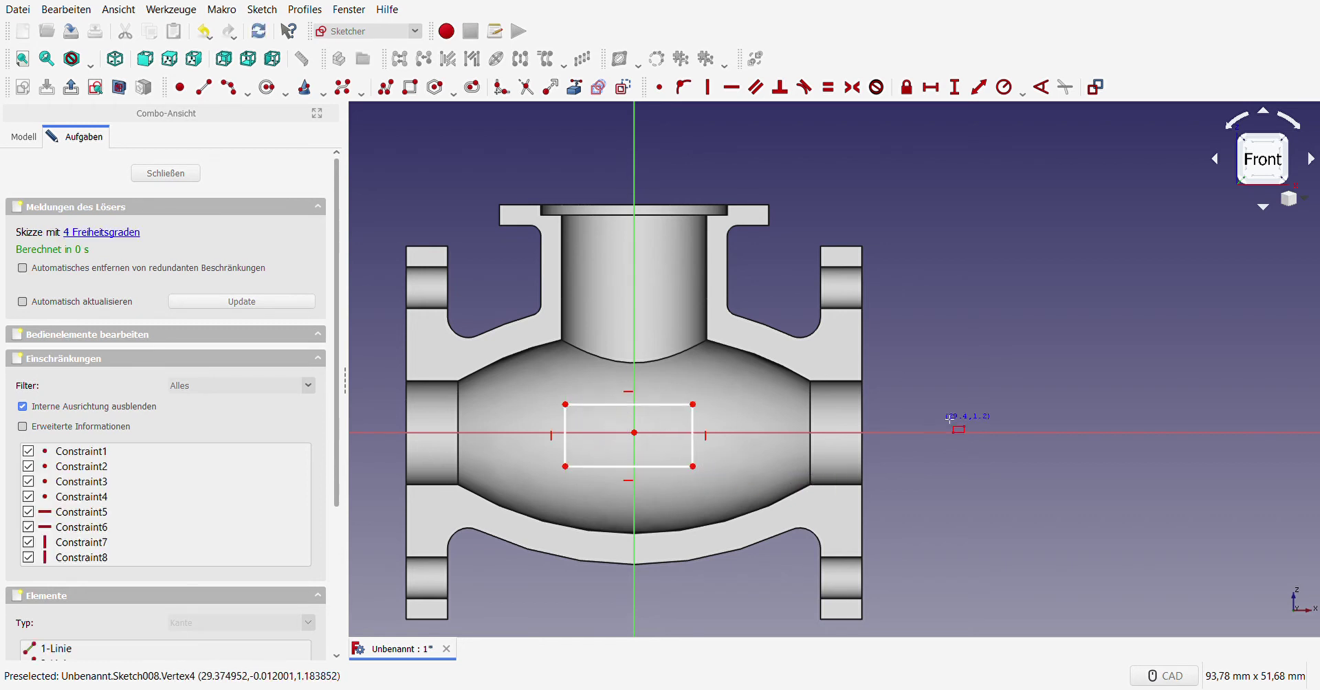
click(565, 405)
click(694, 467)
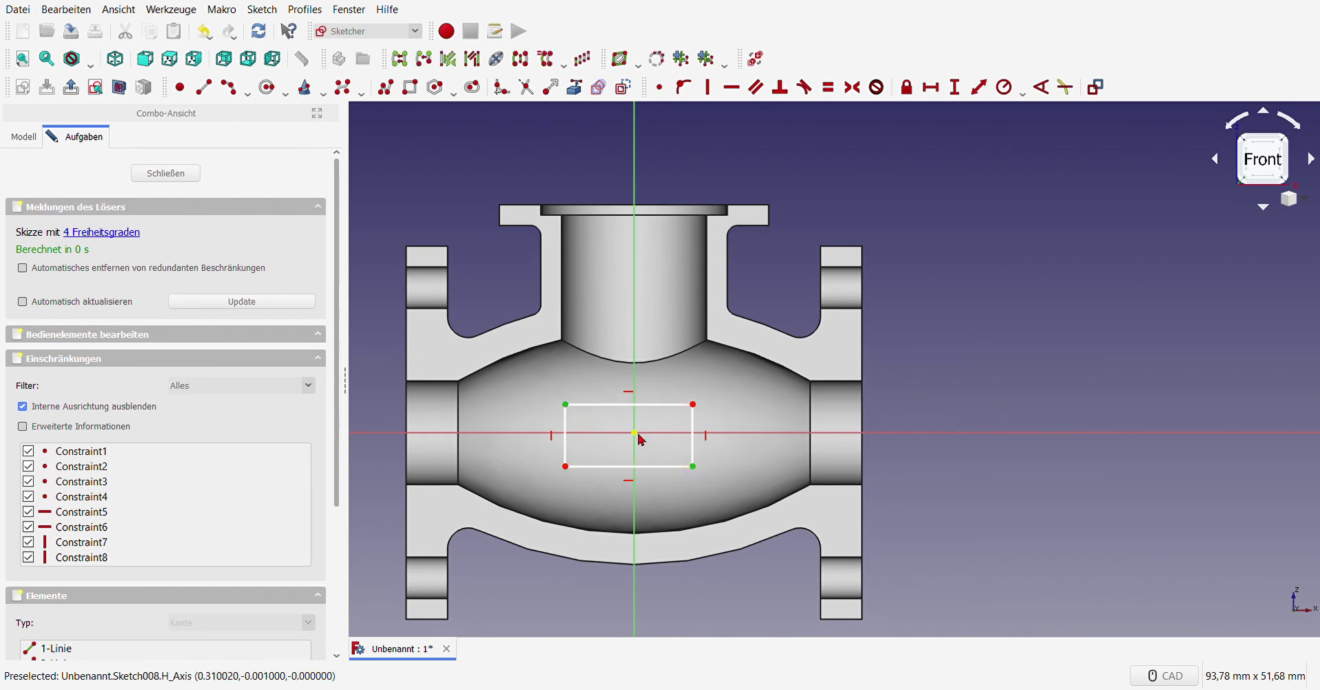
click(852, 86)
Step: Dimension the rectangle 12 mm wide and 5 mm tall
click(692, 410)
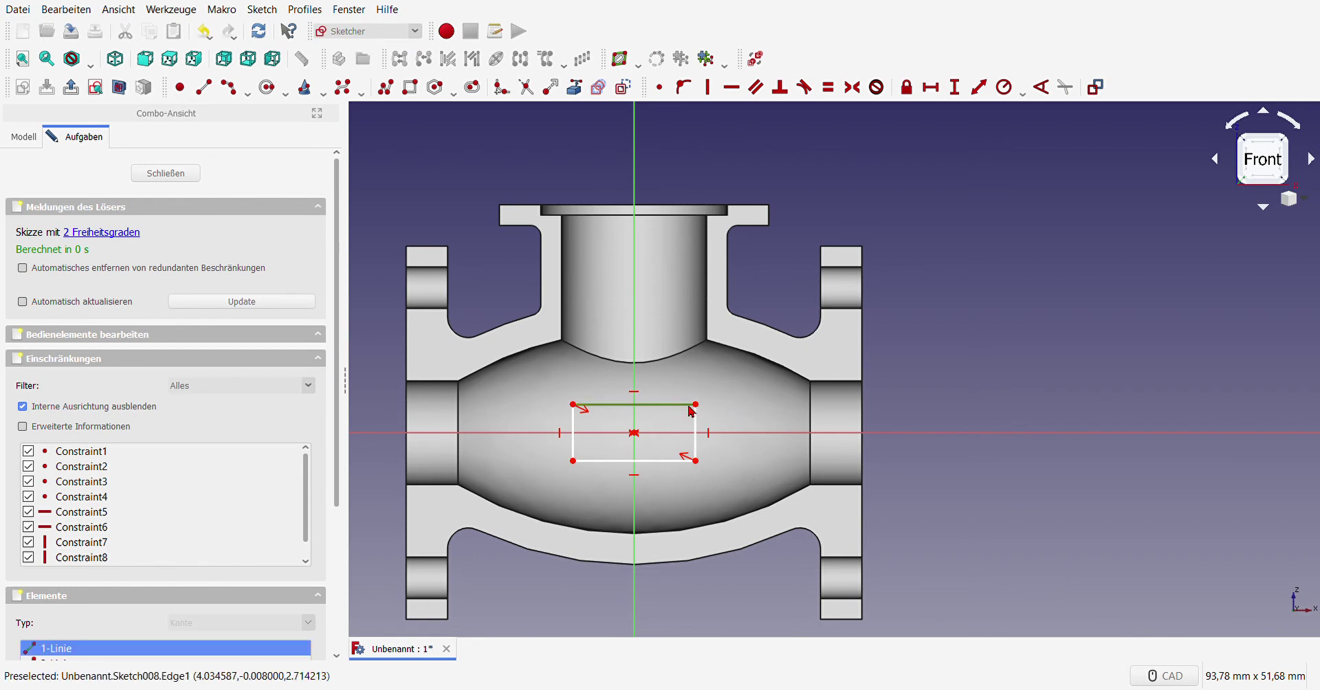
click(930, 88)
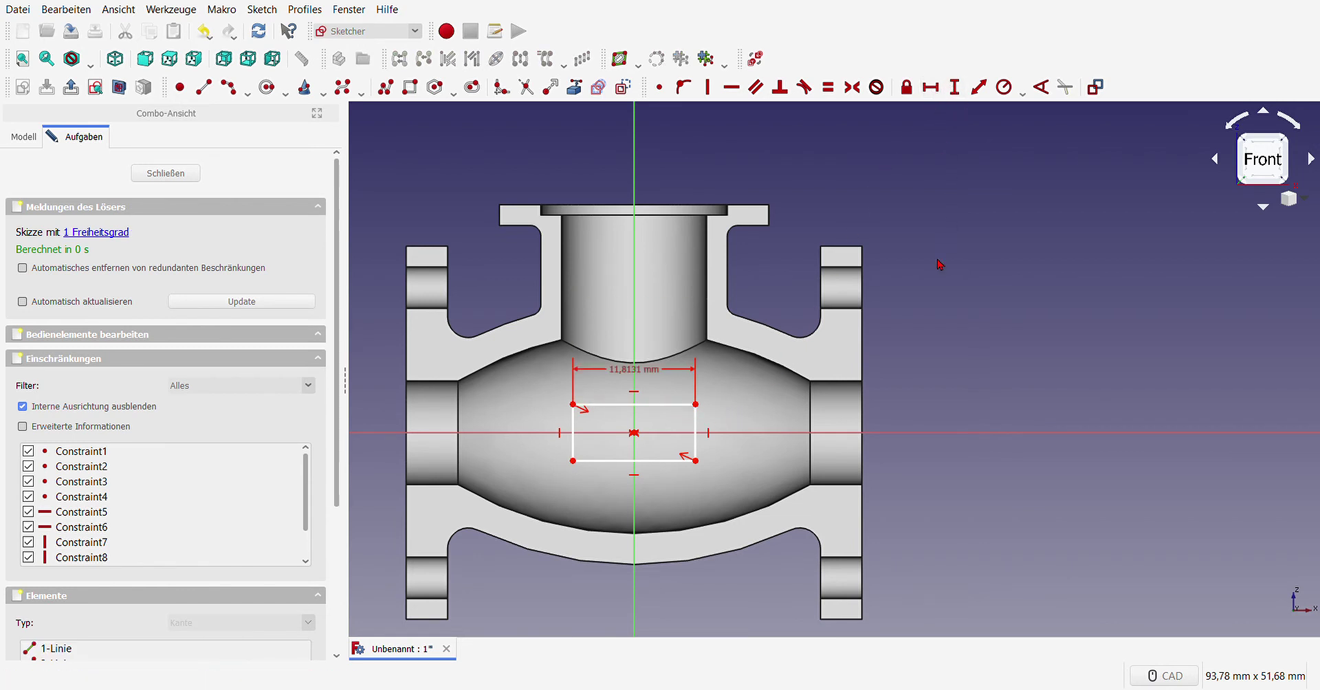
text(12)
key(Return)
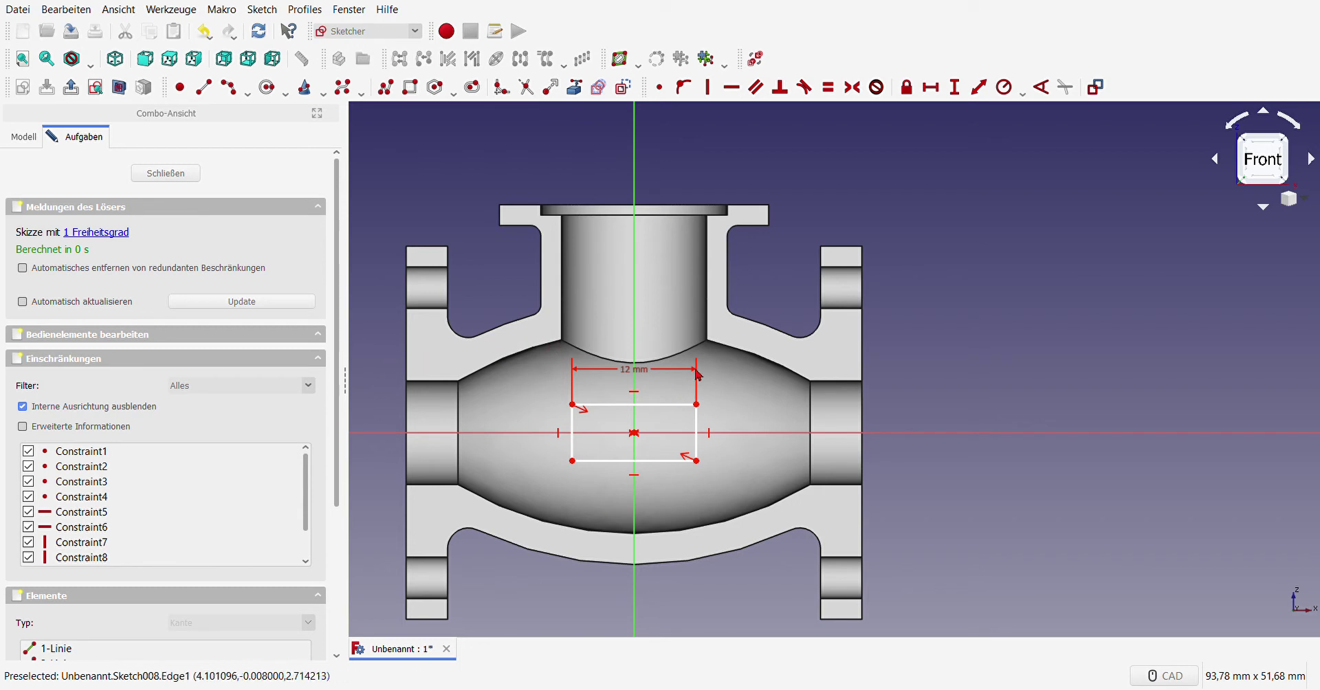
click(696, 416)
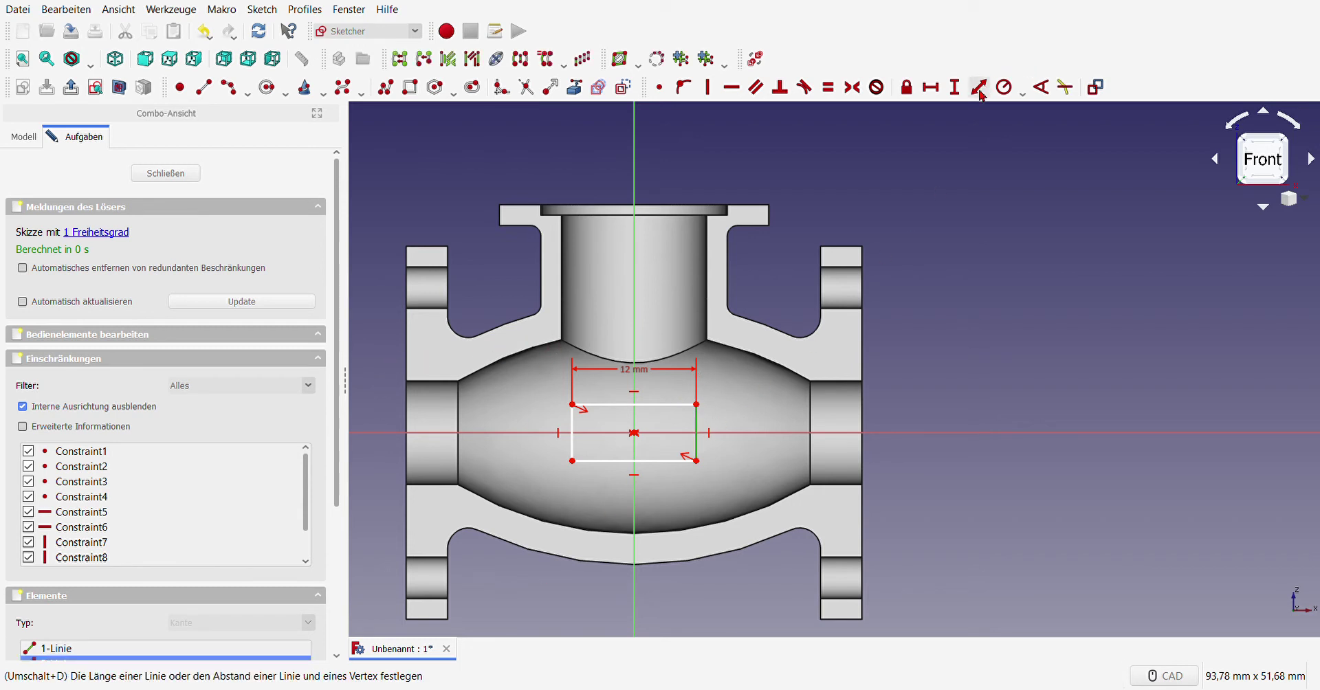
click(954, 88)
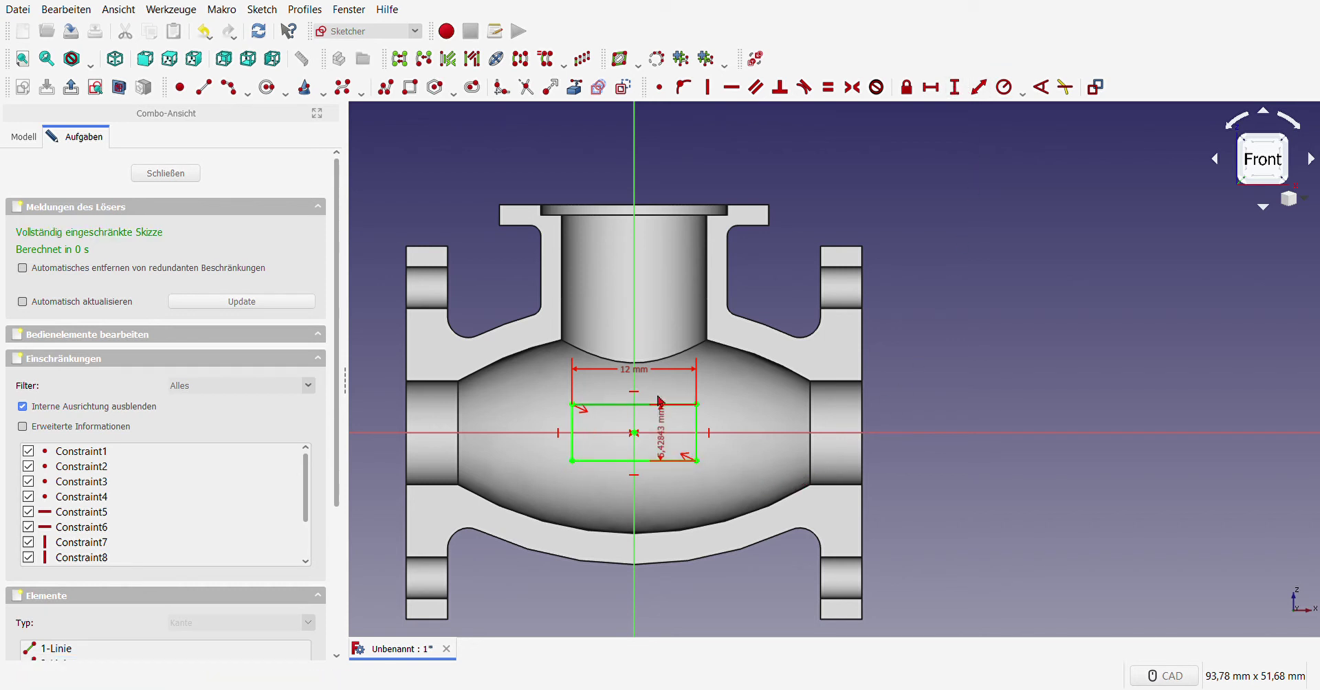
drag(664, 442, 724, 489)
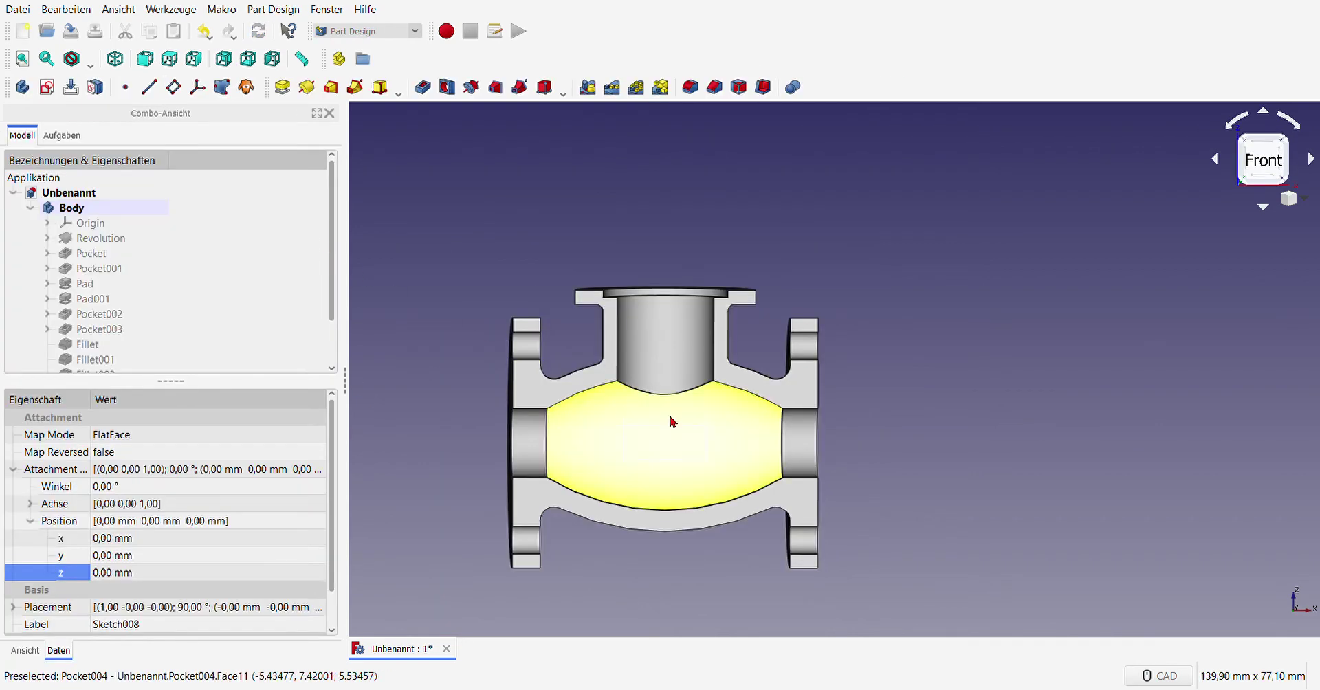
Step: Pad the rectangle sketch 'Up to face' to the inner bore face, creating Pad002
middle_drag(952, 411, 866, 433)
scroll(819, 323, up, 2)
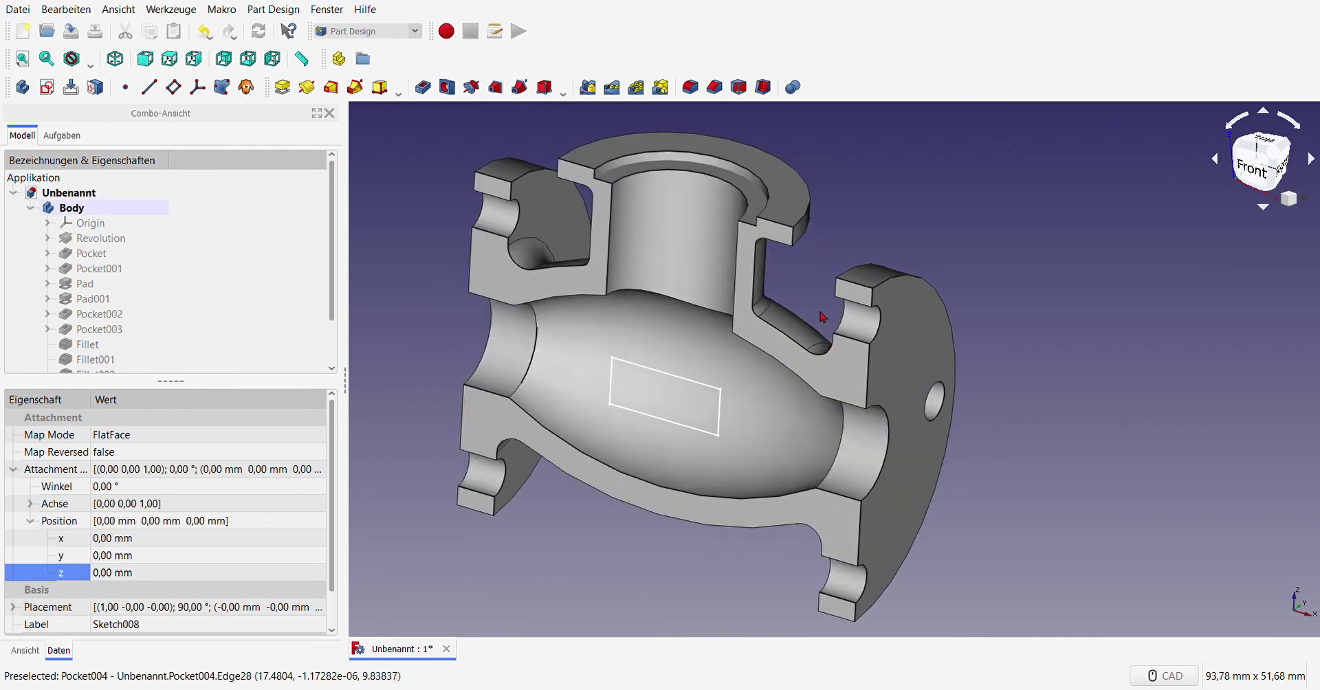
click(286, 88)
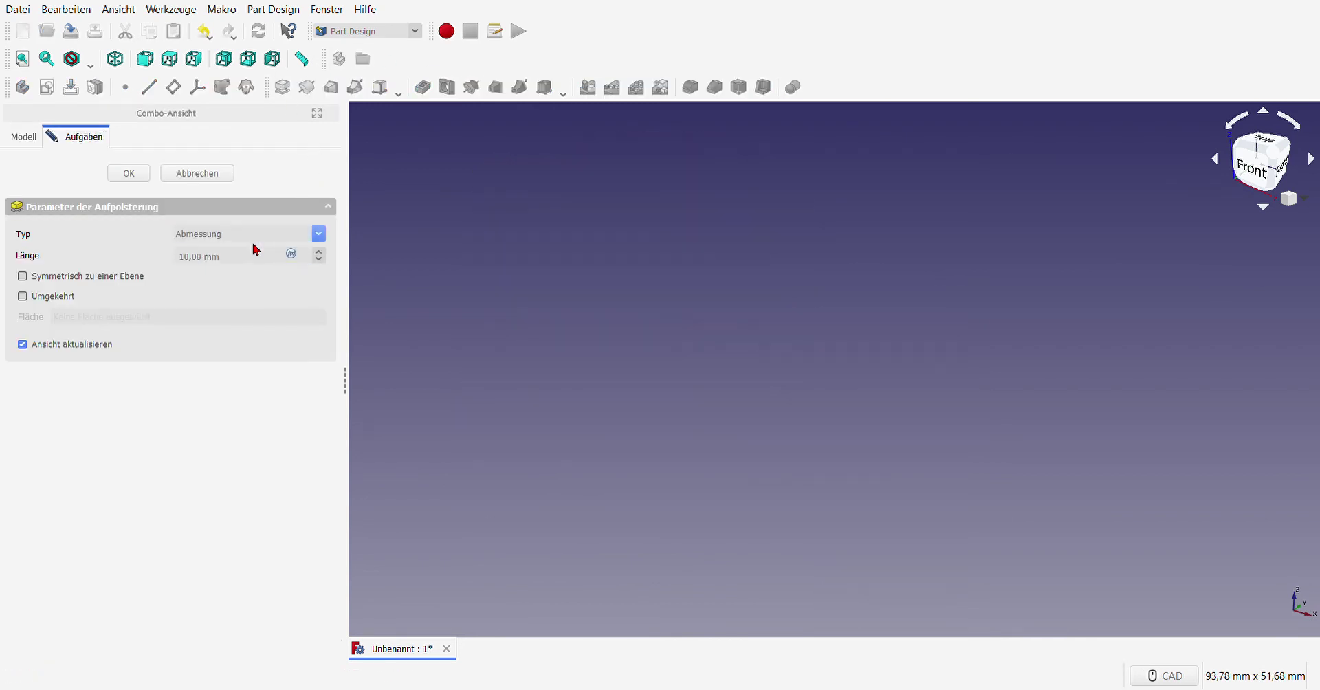
click(254, 289)
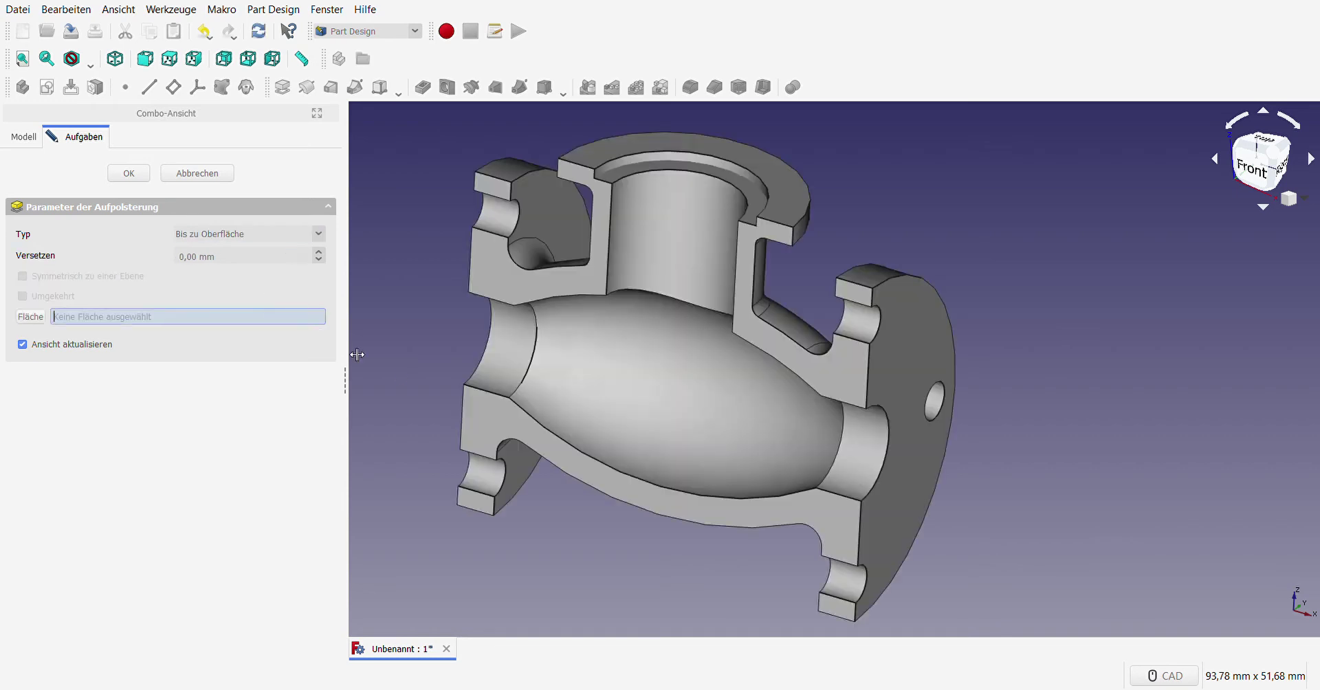
click(739, 426)
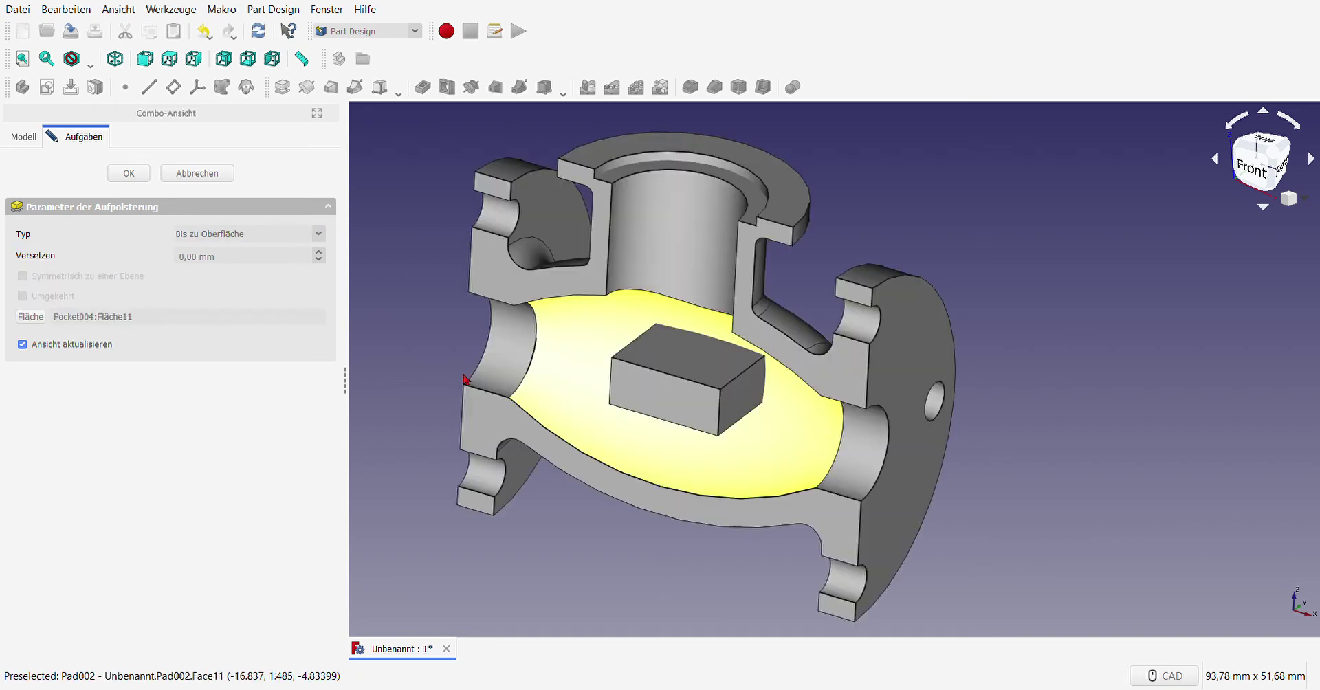
key(Return)
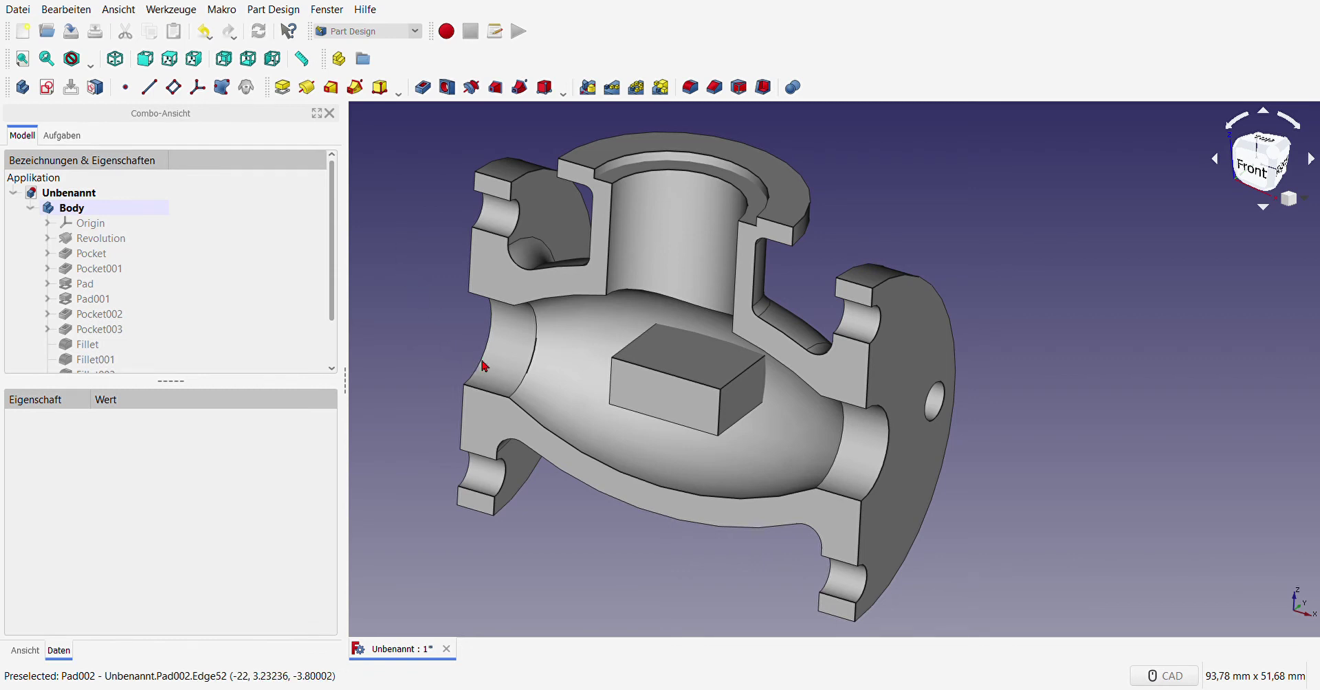
click(679, 405)
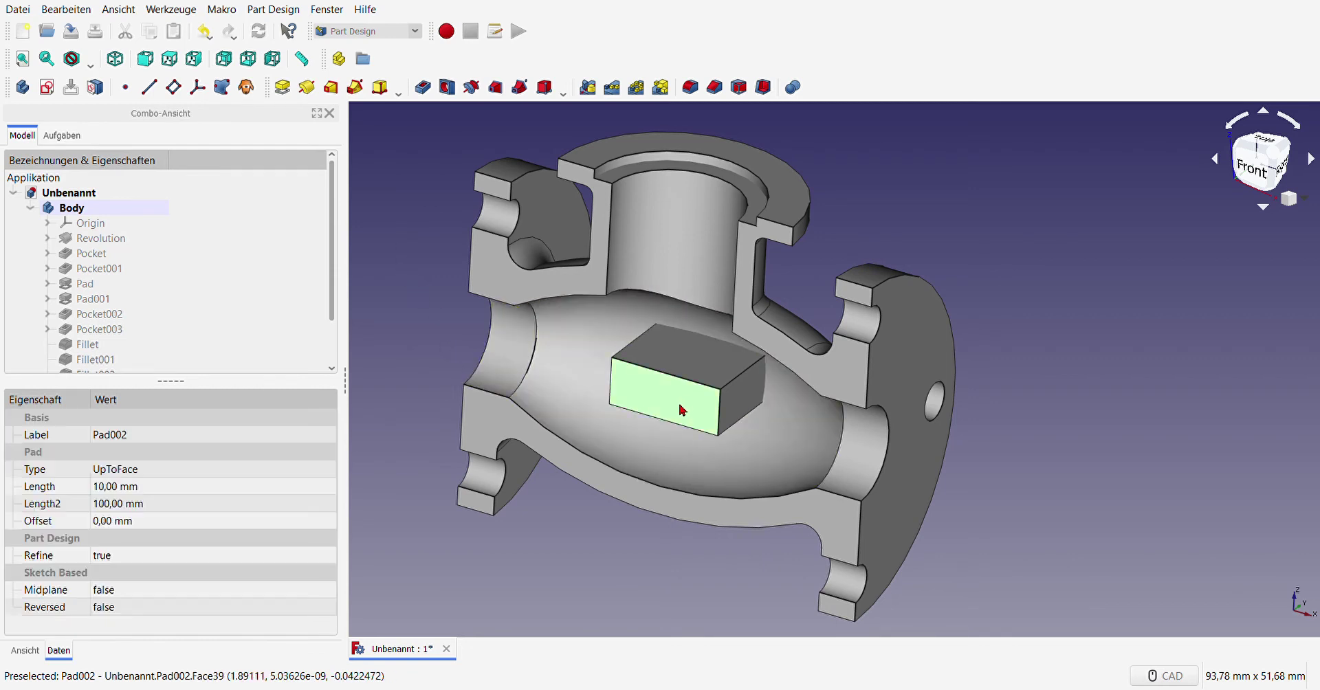
Step: Start a sketch on the block's face with two diagonal lines toward the bore wall
click(47, 87)
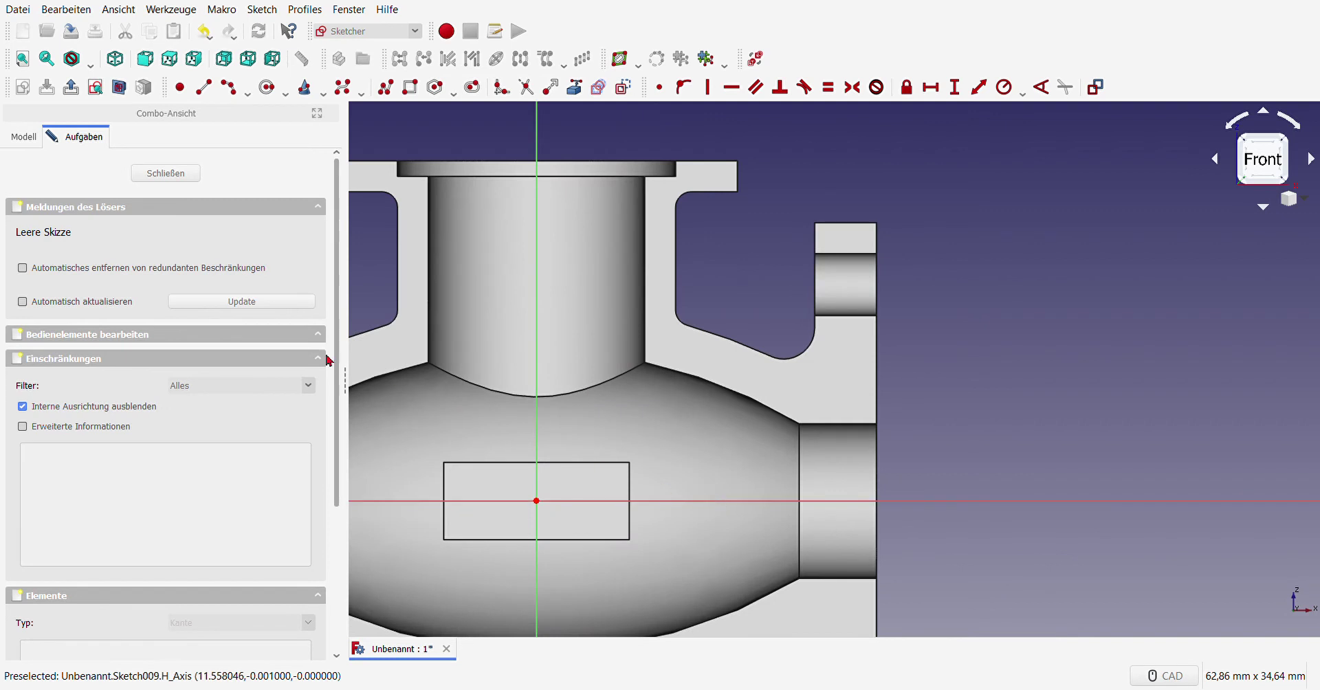
click(203, 87)
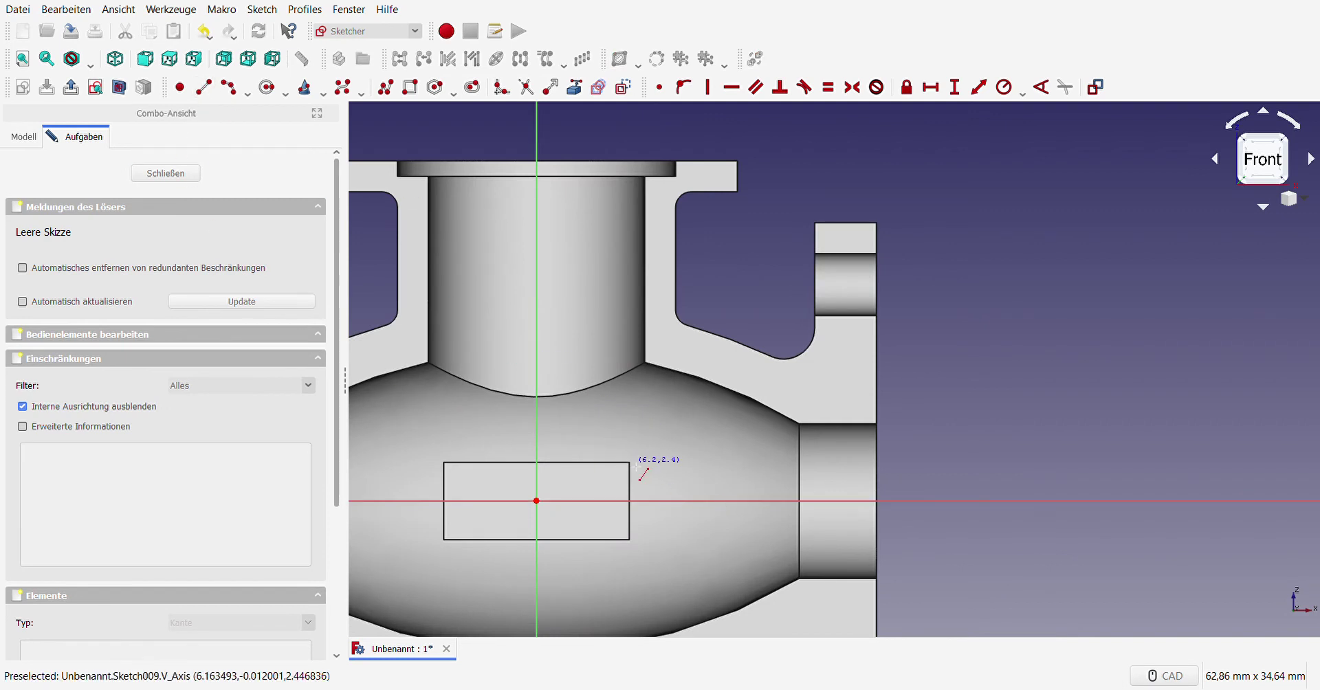
click(644, 466)
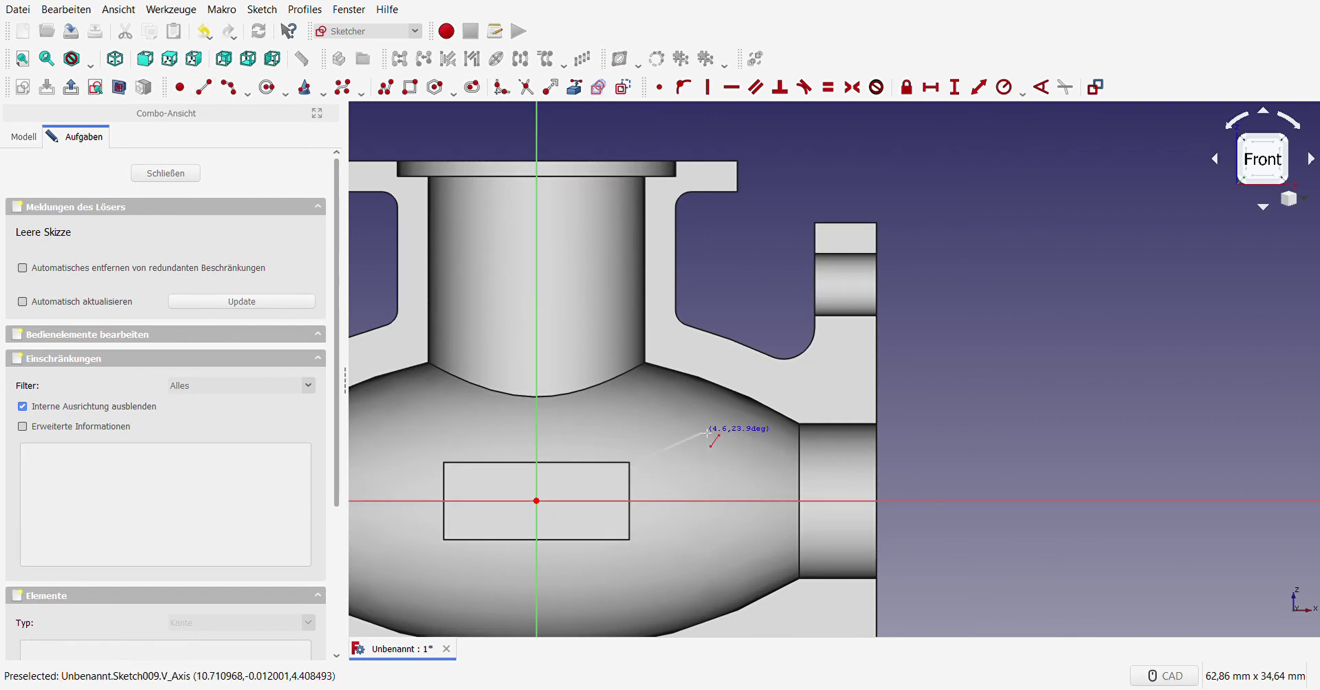
click(713, 389)
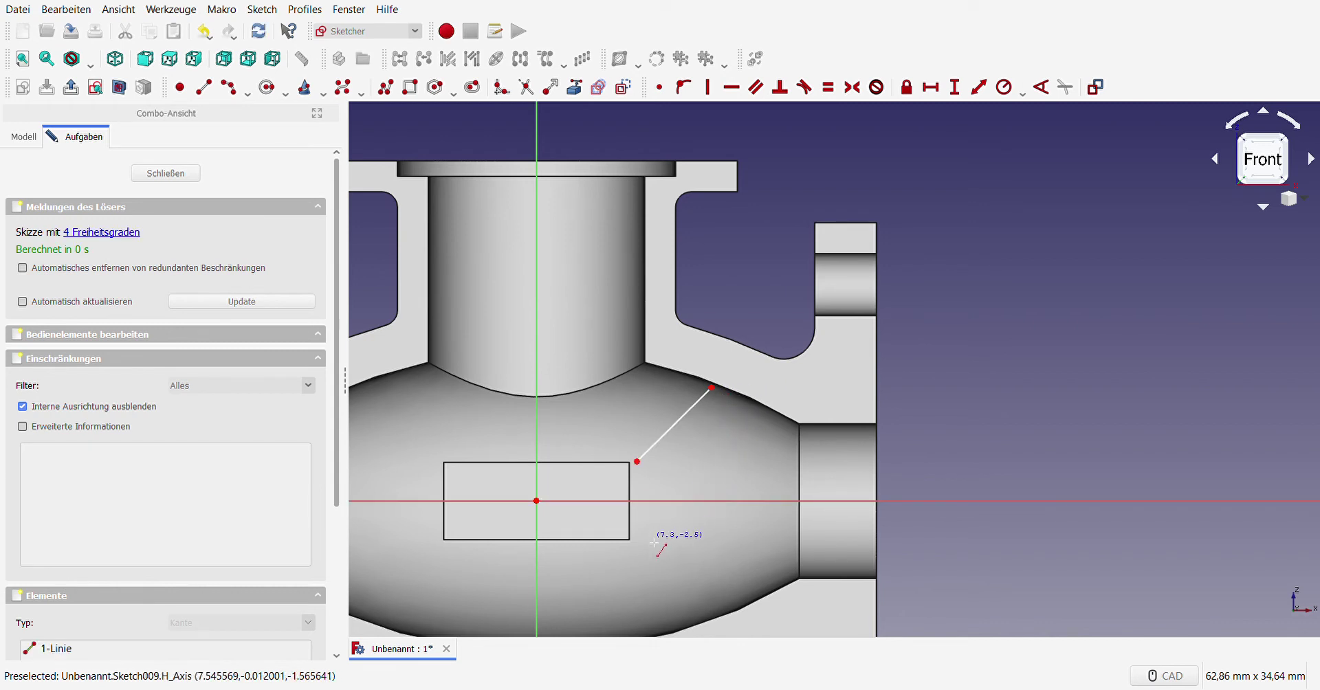
click(642, 496)
click(738, 398)
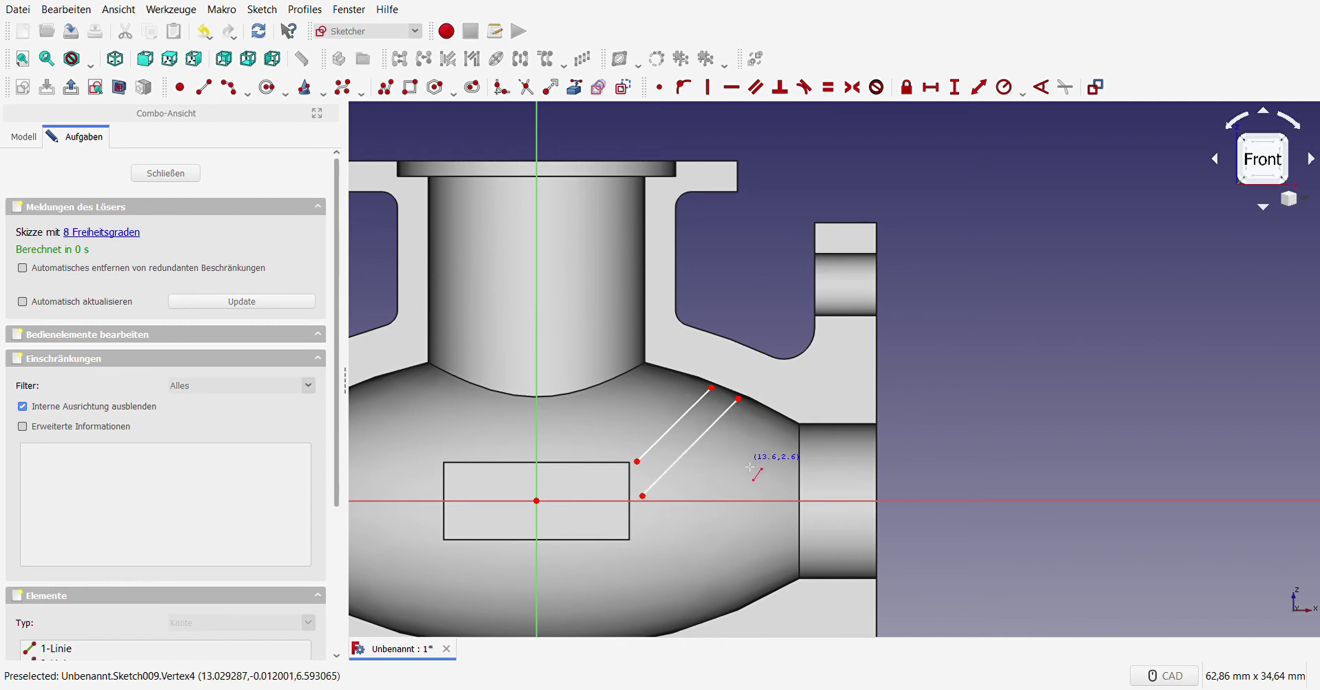
key(Escape)
scroll(617, 490, up, 5)
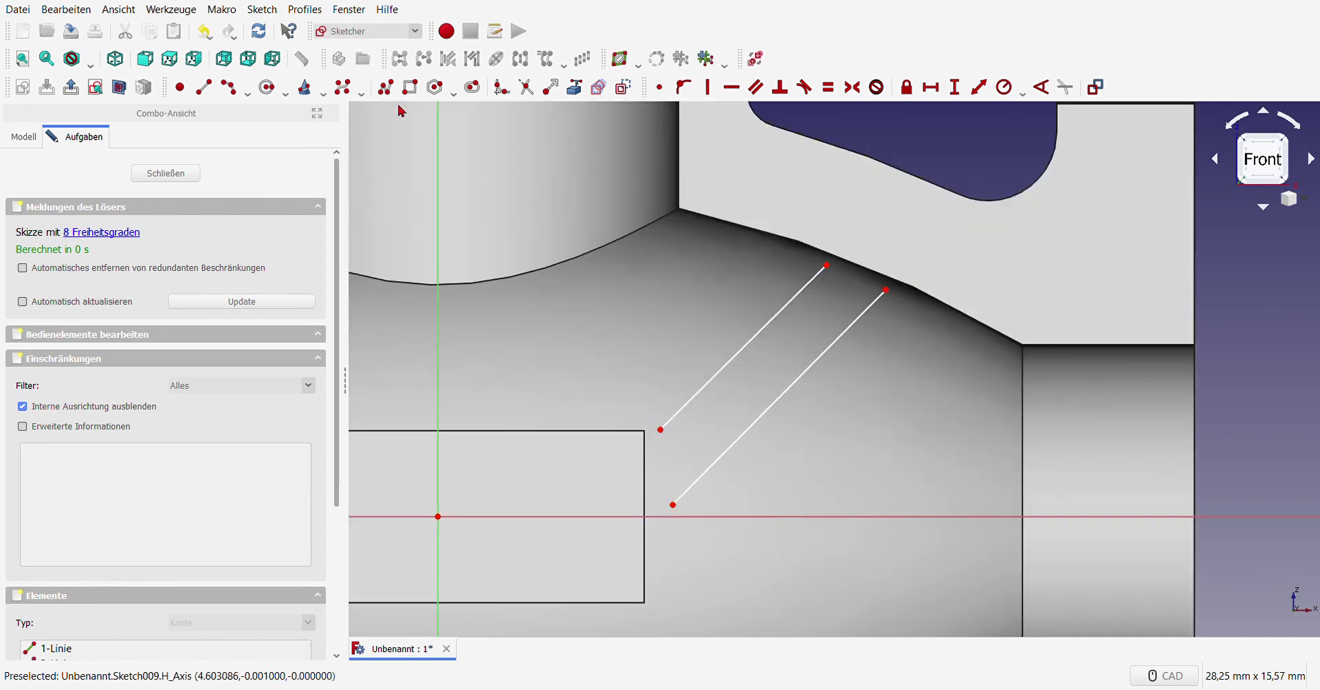
Step: Reference the block's right edge, attach both line ends to it, and make the lines parallel
click(574, 87)
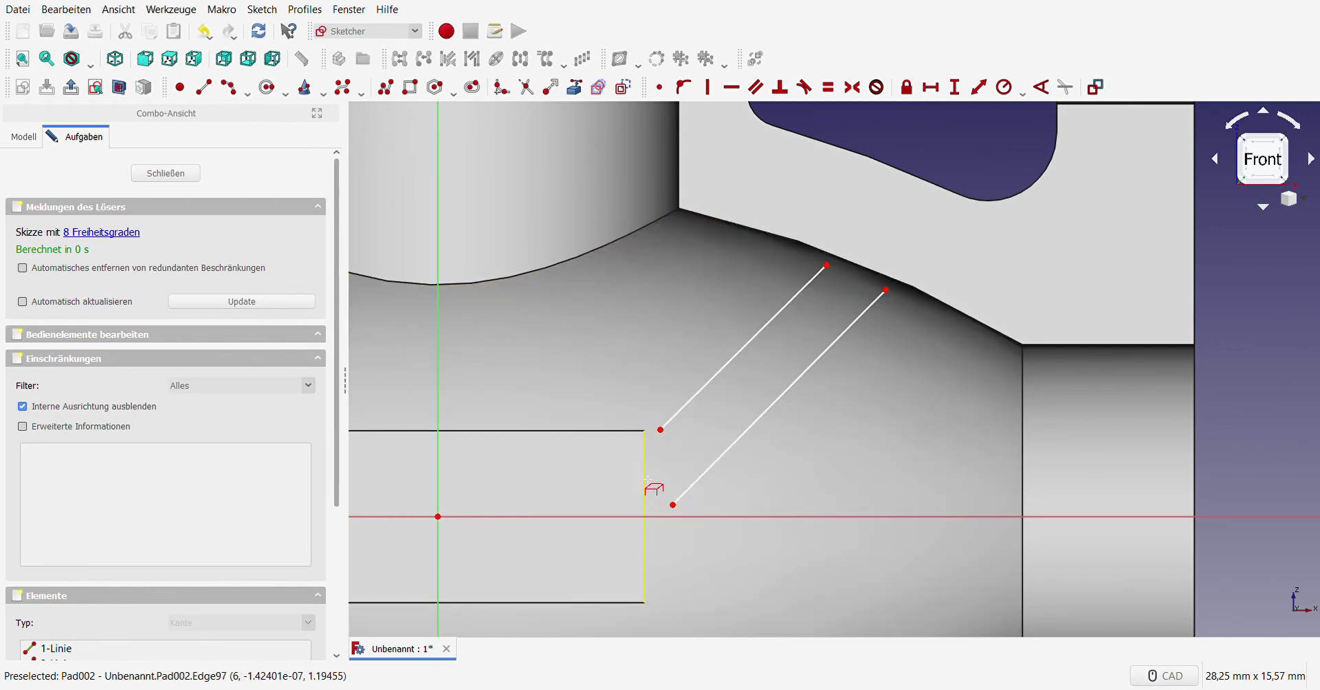
click(645, 481)
key(Escape)
drag(629, 417, 676, 447)
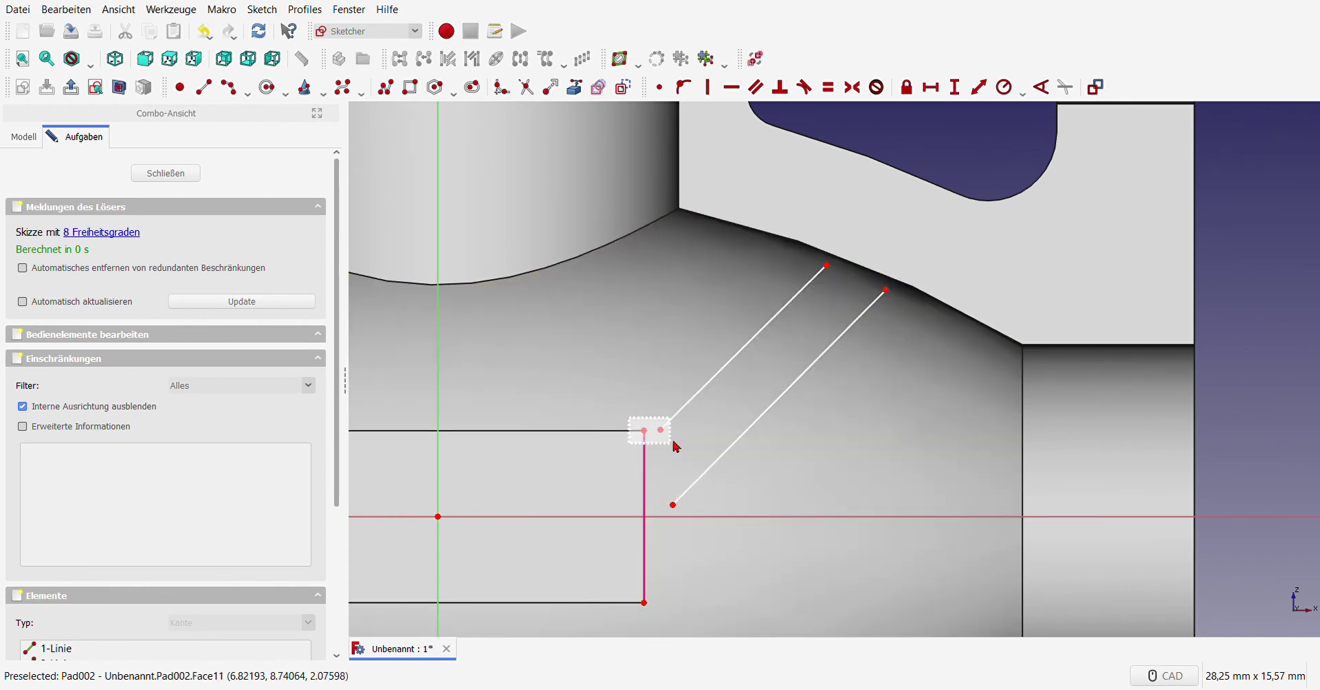
click(660, 86)
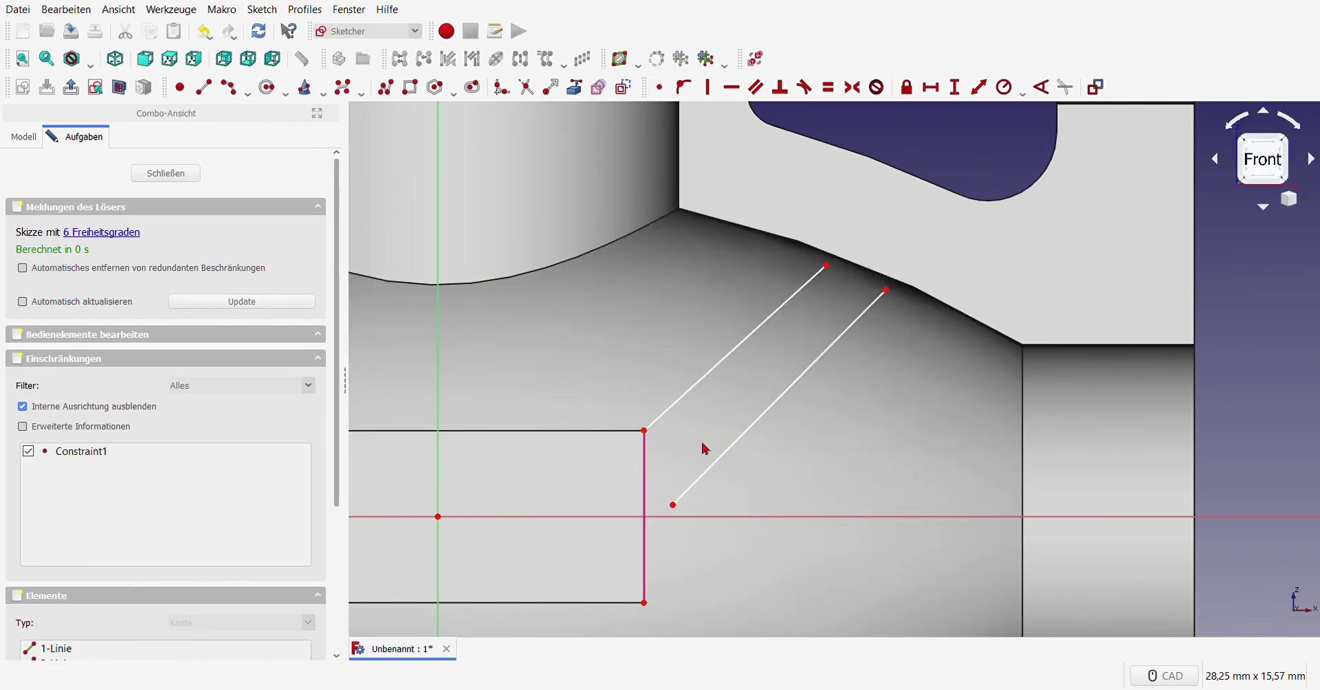
click(672, 504)
click(645, 505)
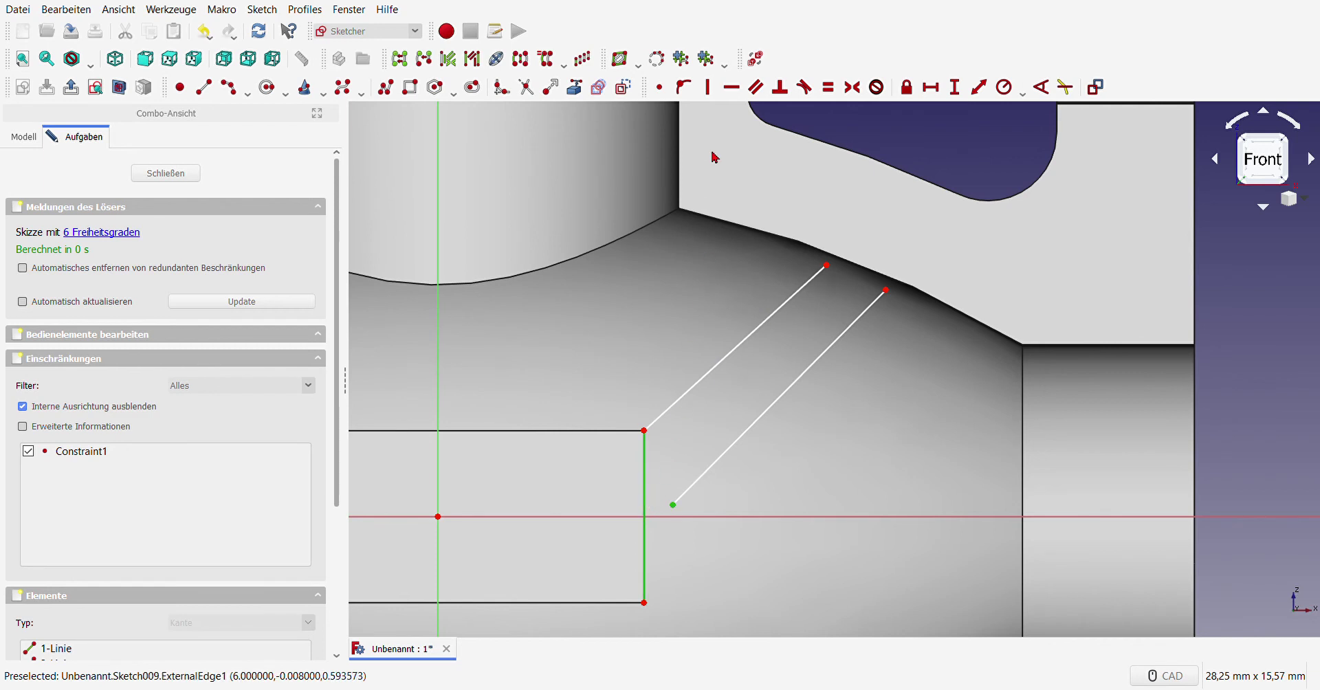
click(684, 87)
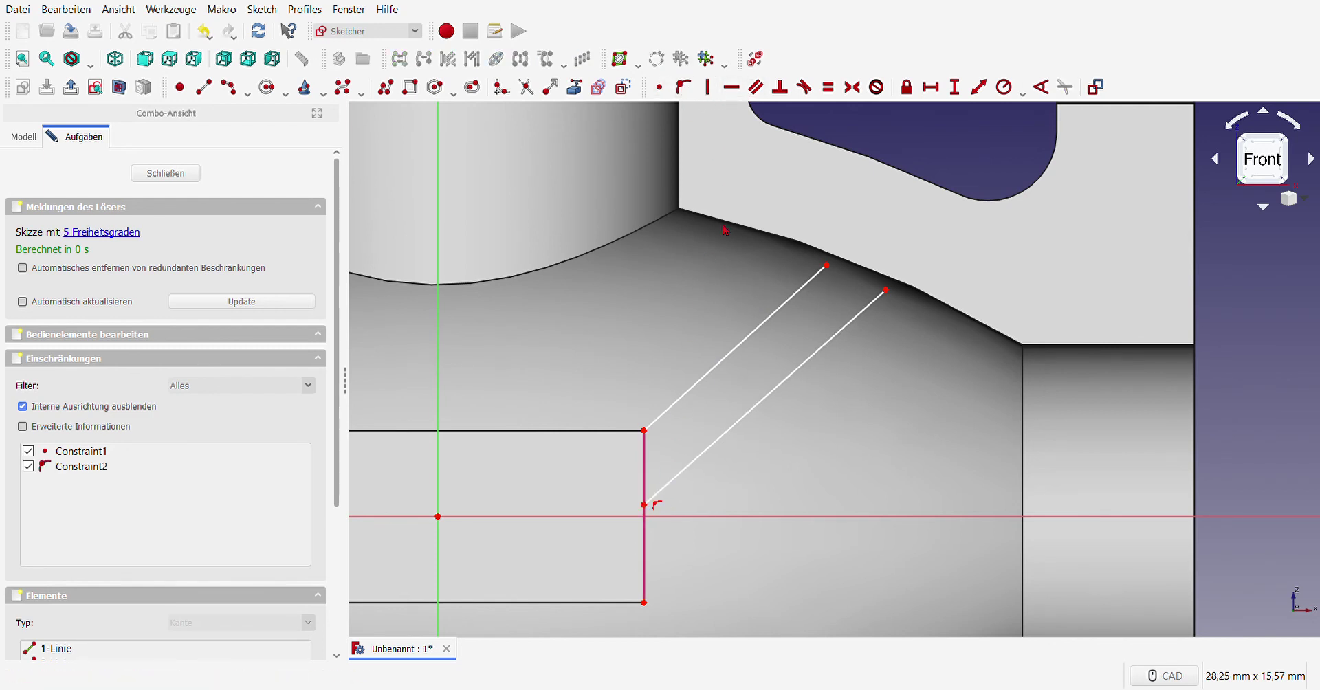
click(711, 453)
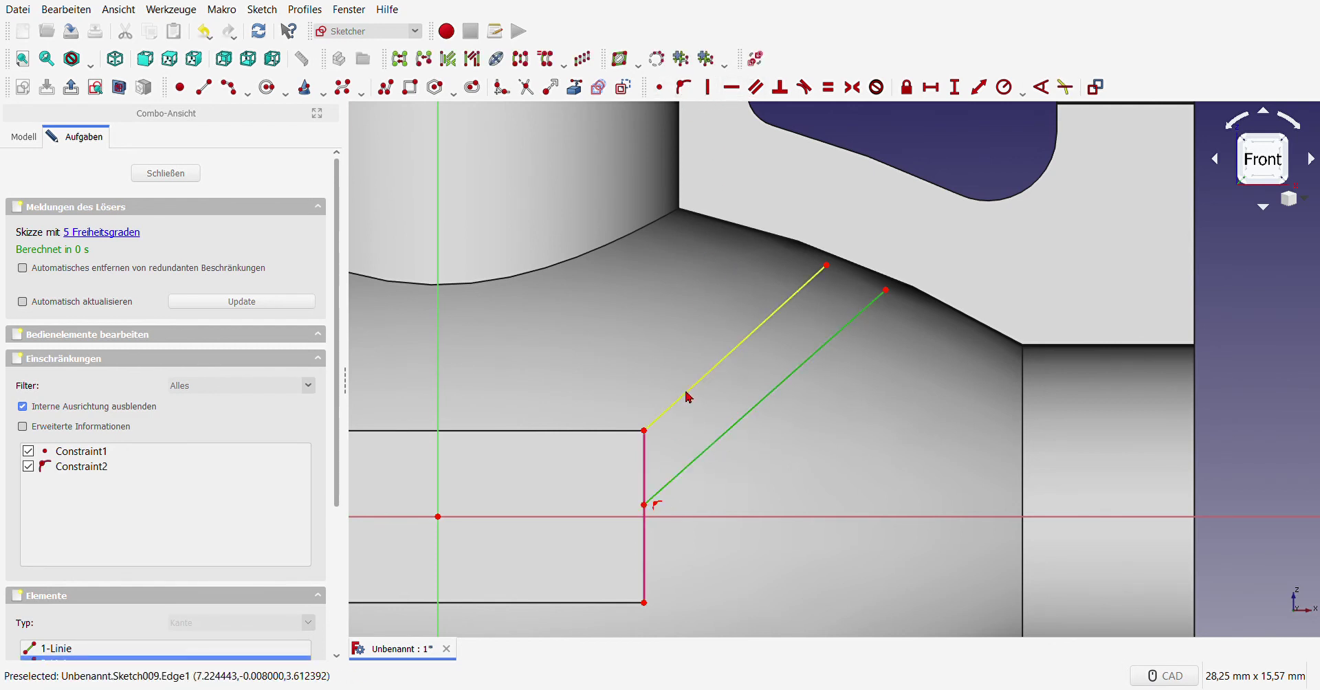
click(688, 396)
click(755, 87)
scroll(722, 330, down, 2)
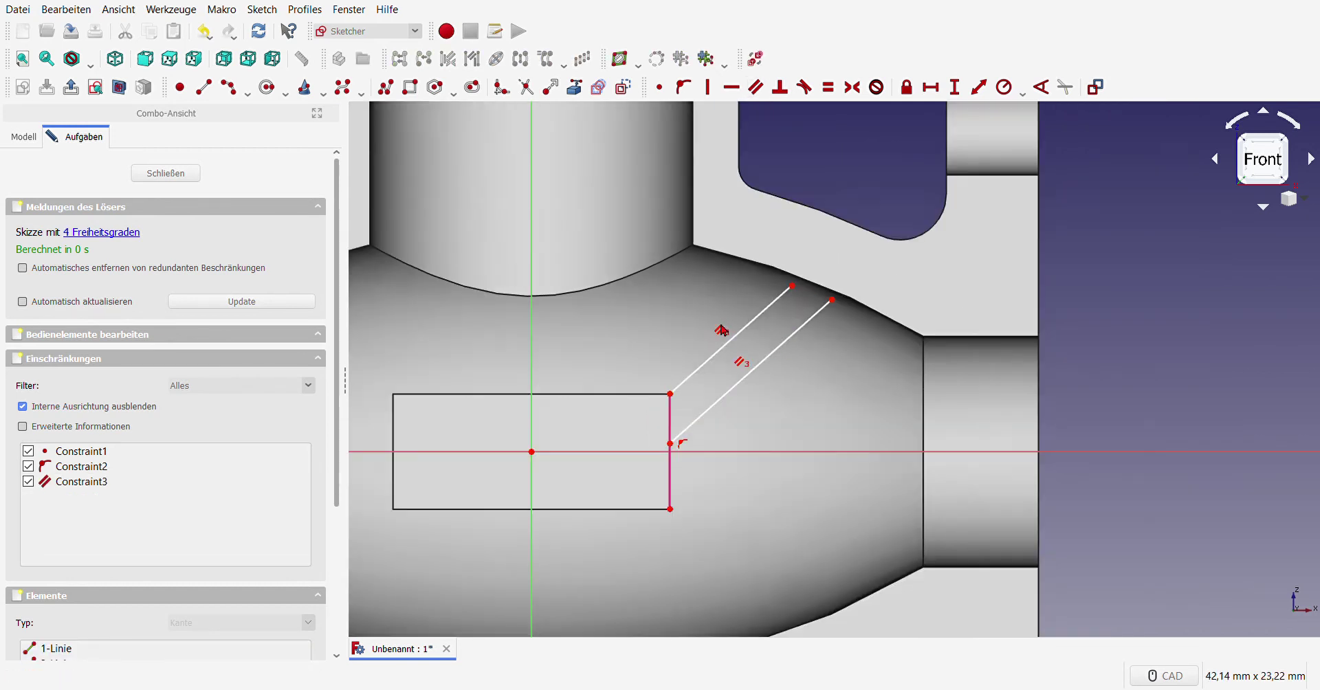
scroll(722, 330, up, 4)
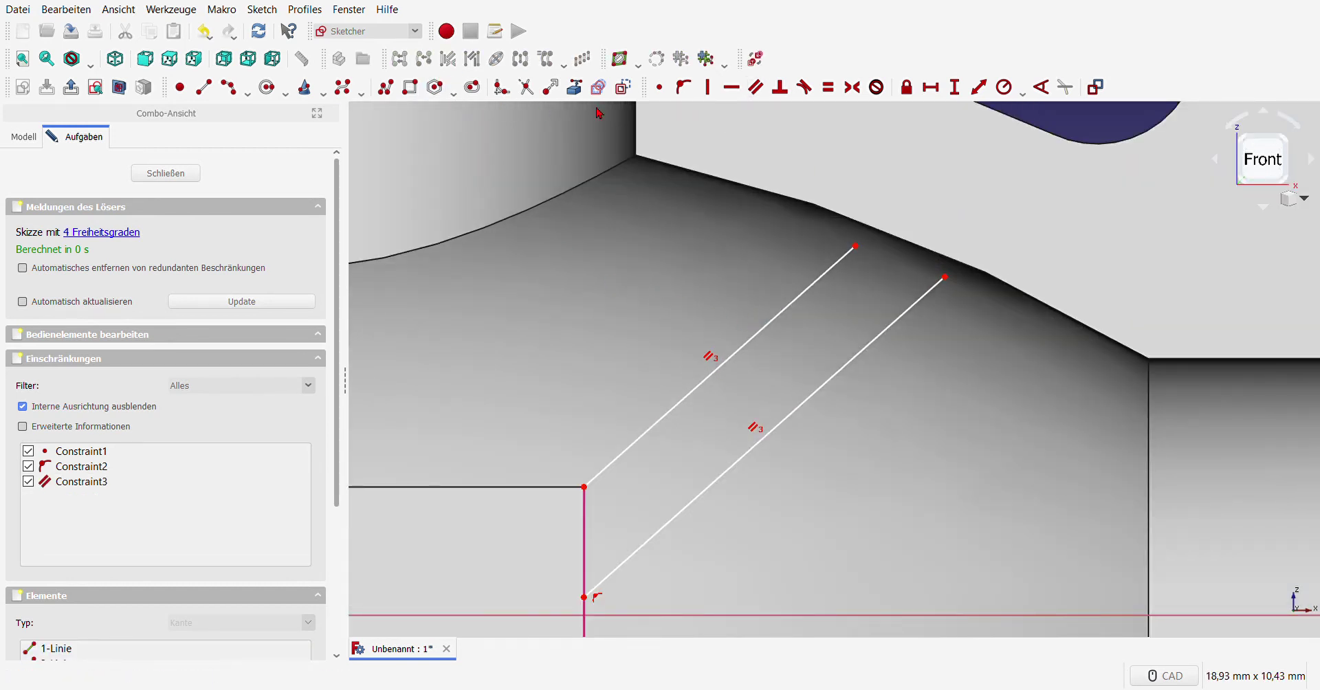
Step: Reference the upper bore wall, then select the upper line's outer endpoint and the curved edge
click(798, 205)
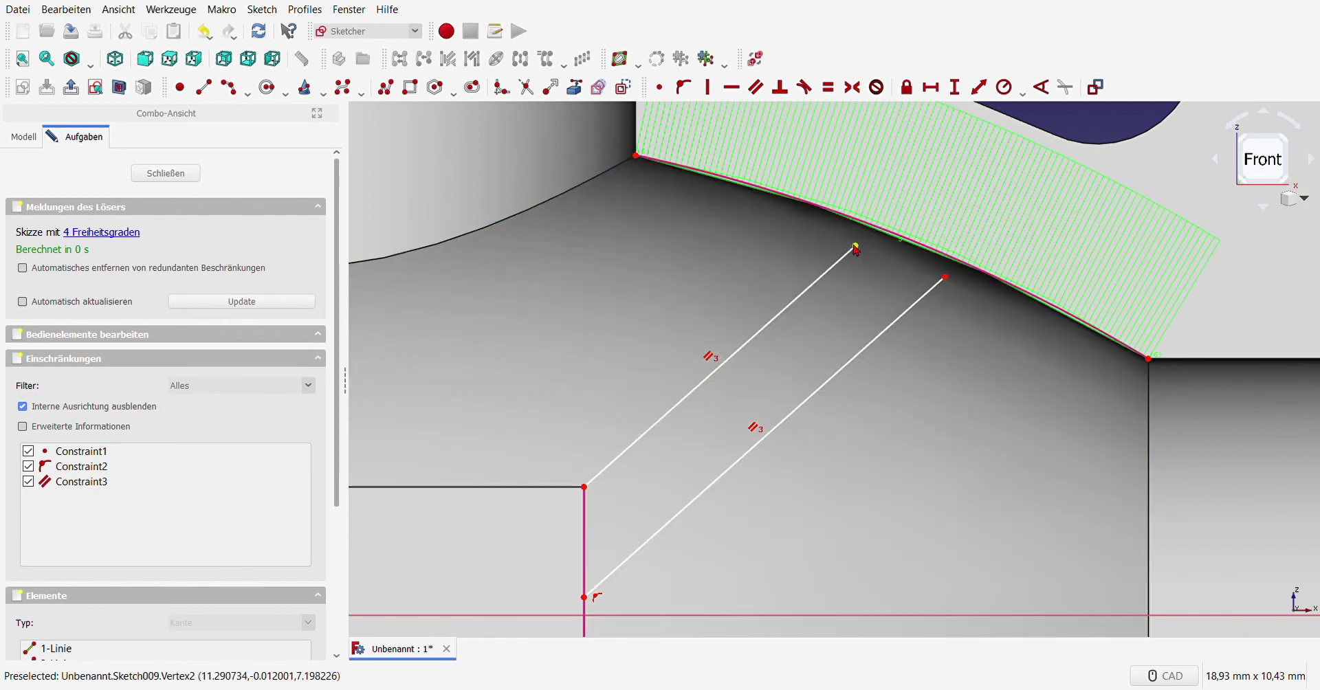
click(856, 247)
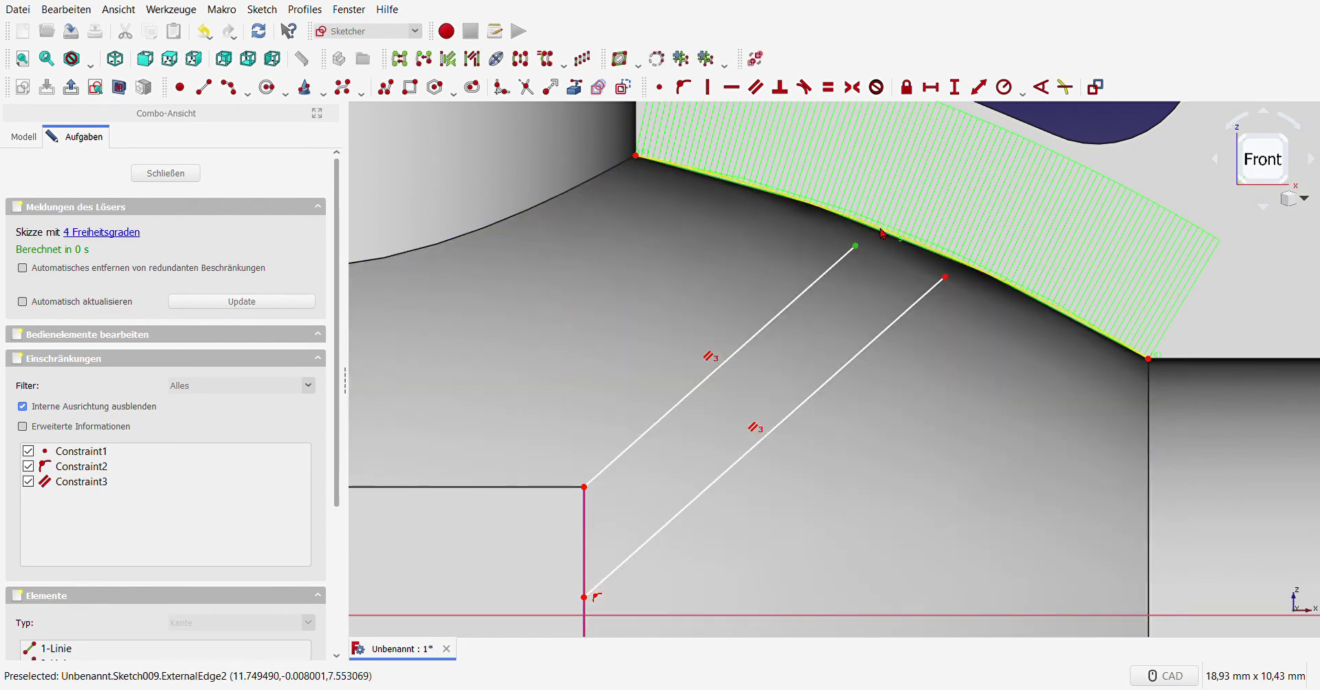
click(924, 248)
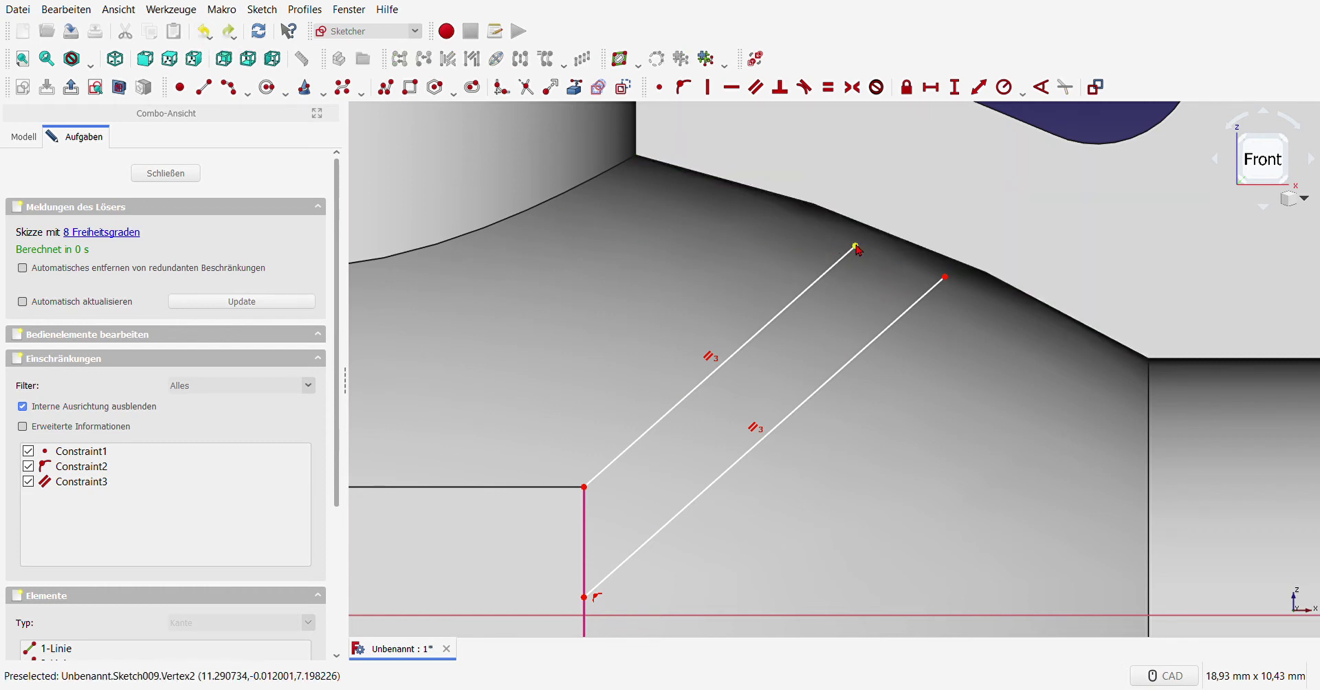
Step: Set a 135° angle between the upper slanted line and the vertical edge
click(614, 461)
click(589, 524)
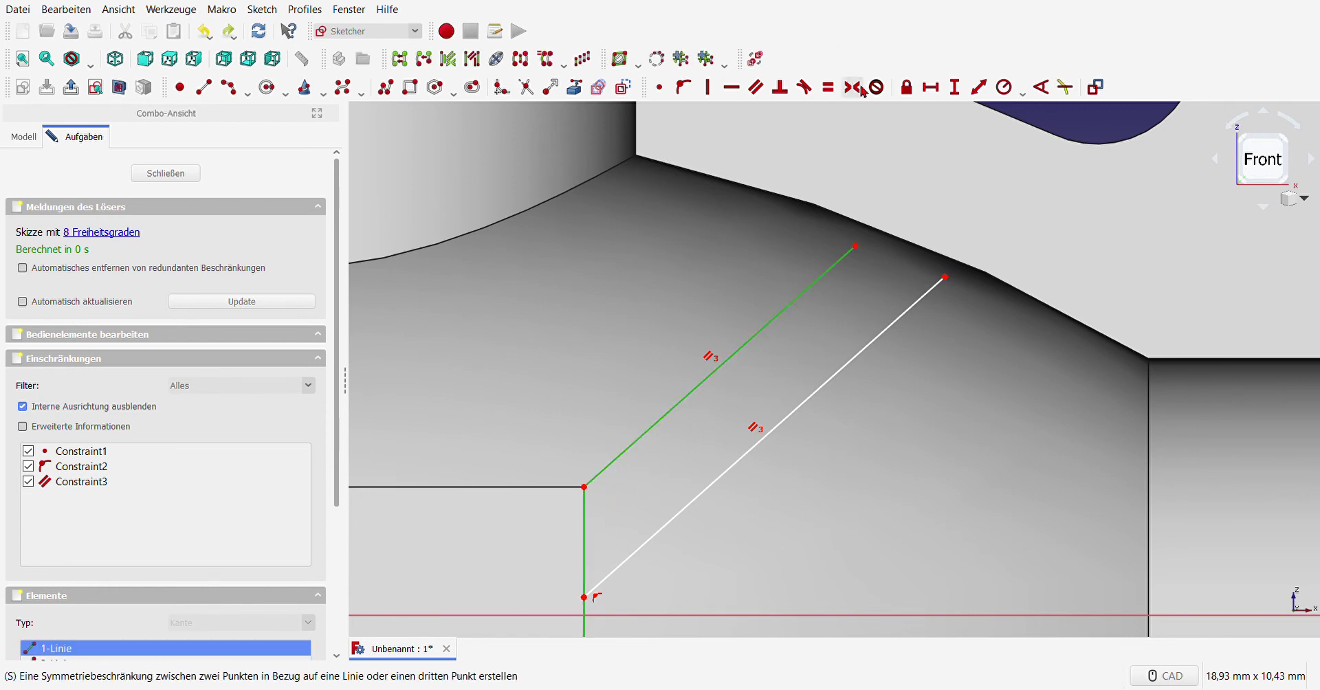
click(1051, 93)
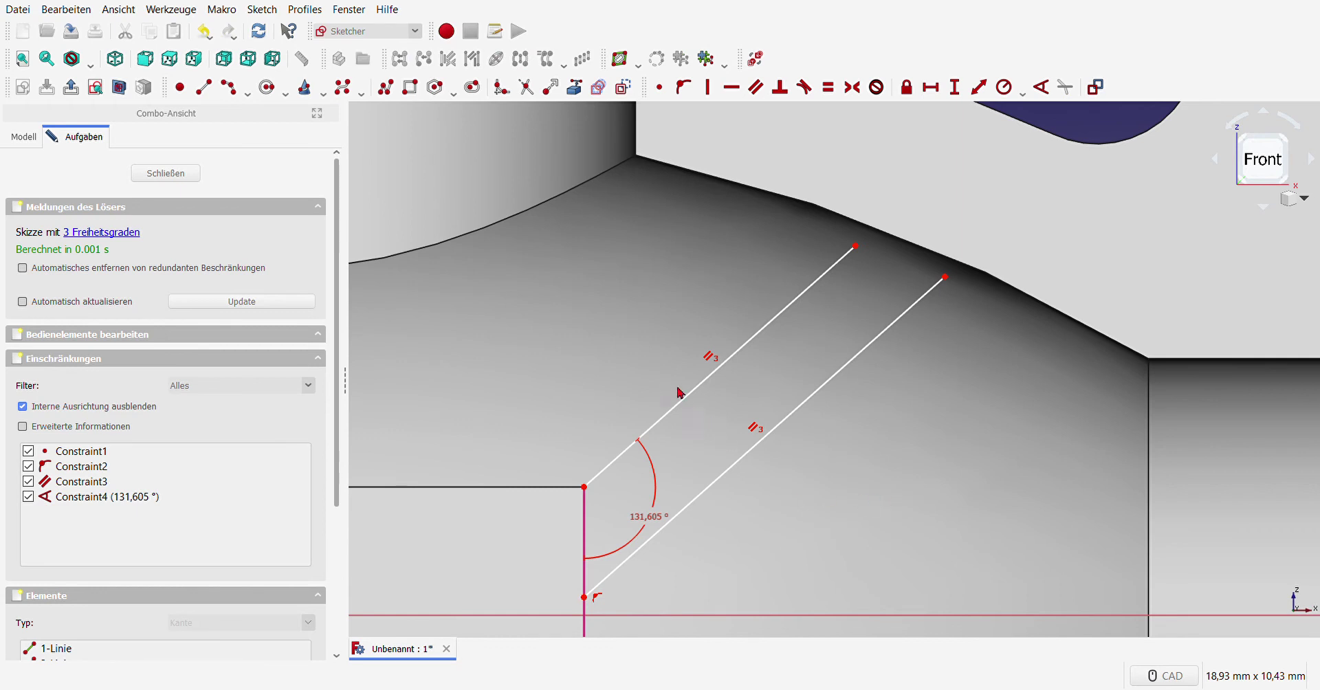
key(Return)
scroll(657, 365, down, 6)
scroll(666, 371, up, 2)
scroll(679, 380, up, 2)
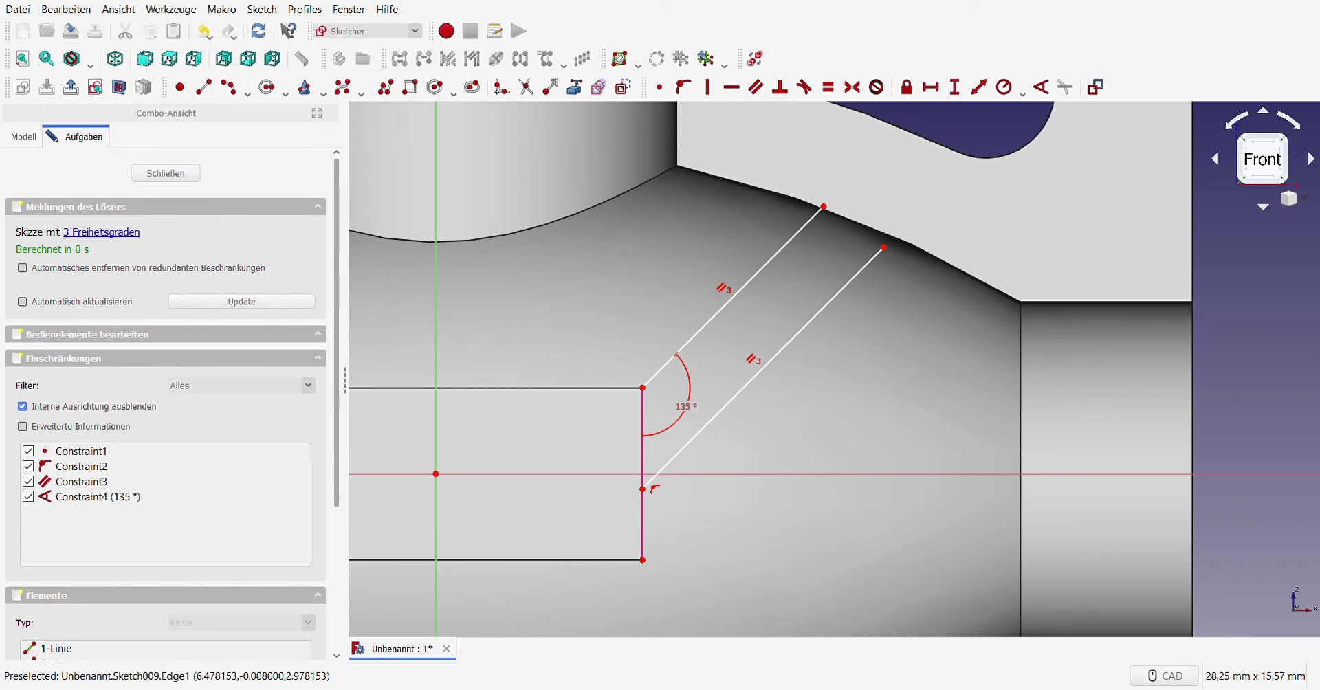
scroll(834, 272, up, 2)
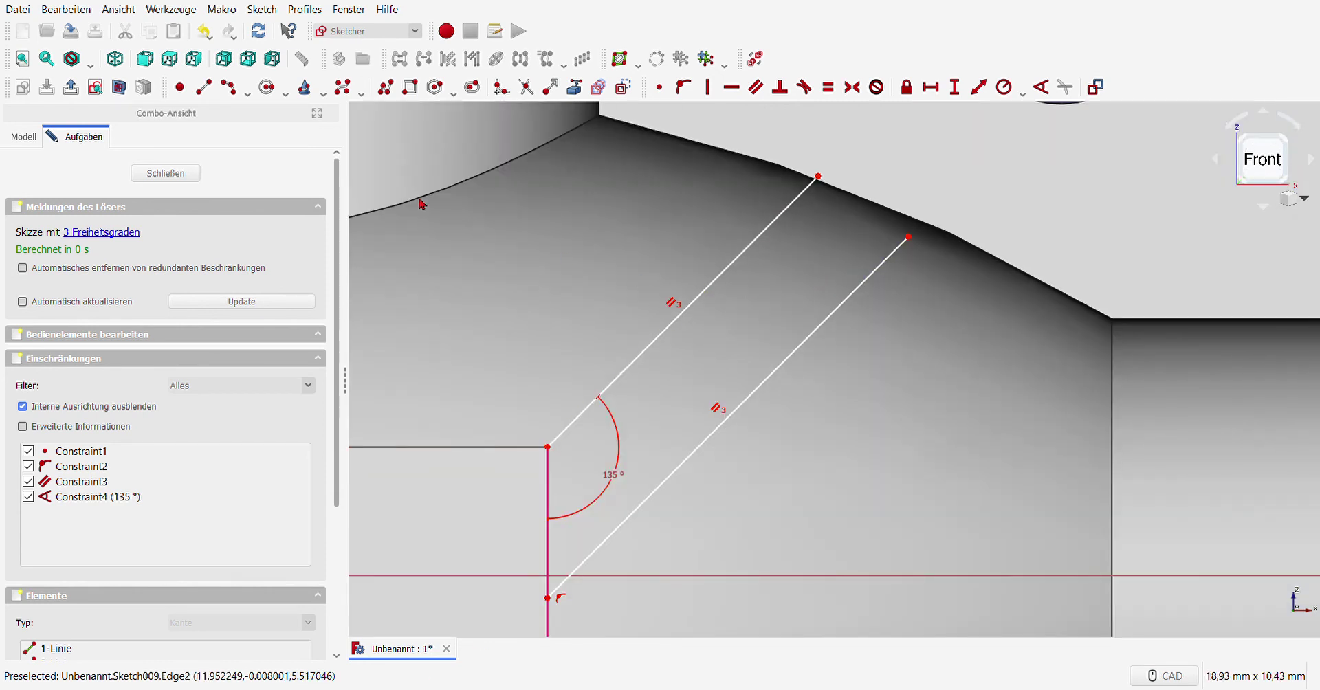
Step: Cap the slanted lines with an end line perpendicular to them, dimensioned 2 mm
click(203, 87)
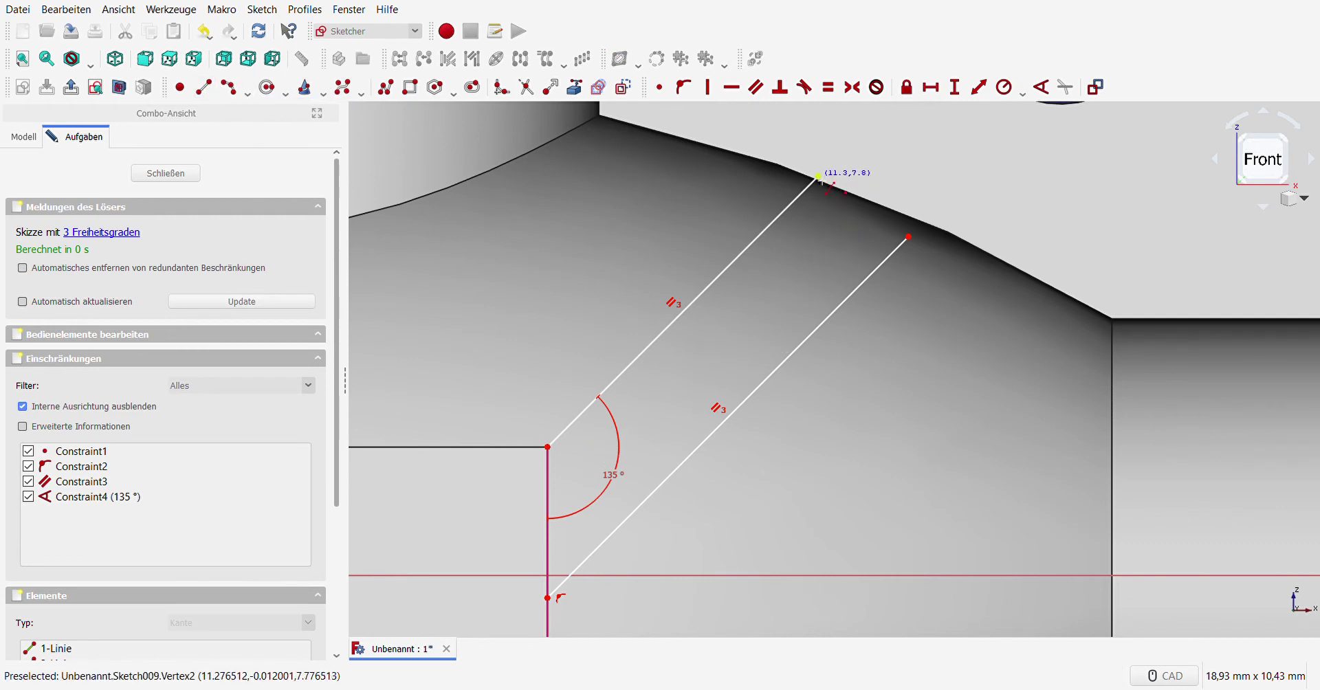
click(818, 177)
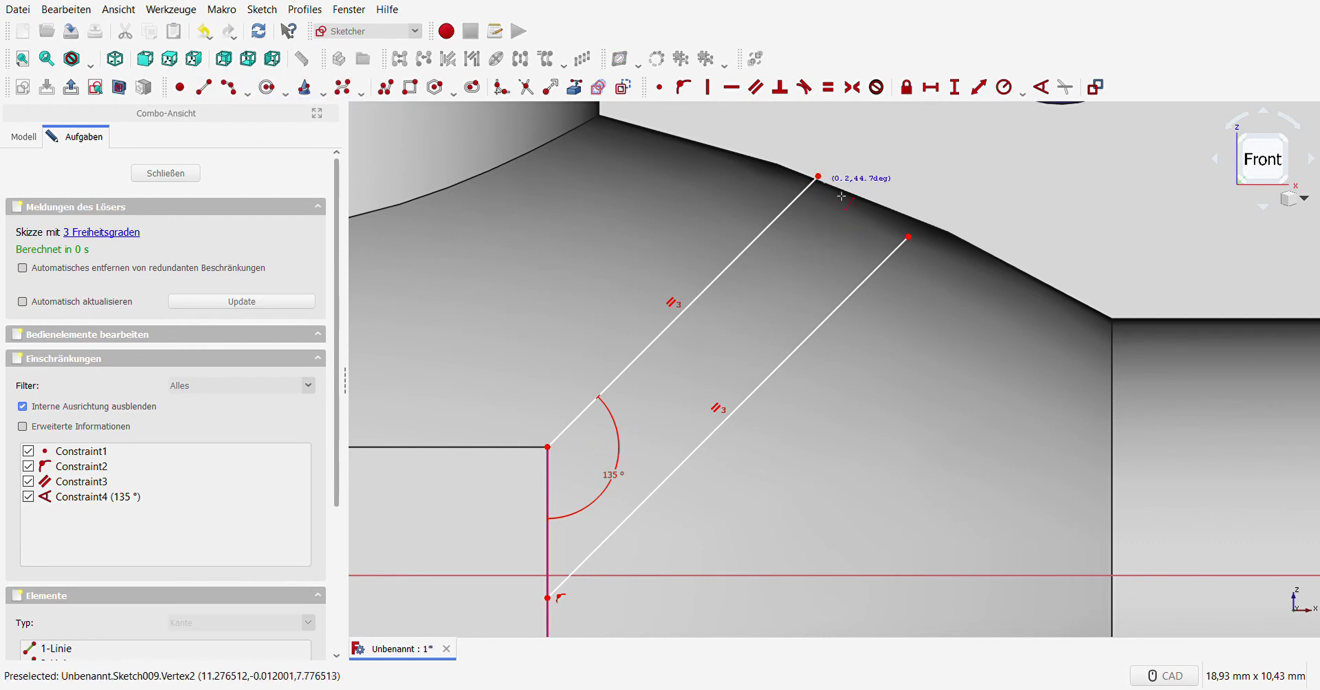
click(908, 236)
right_click(918, 253)
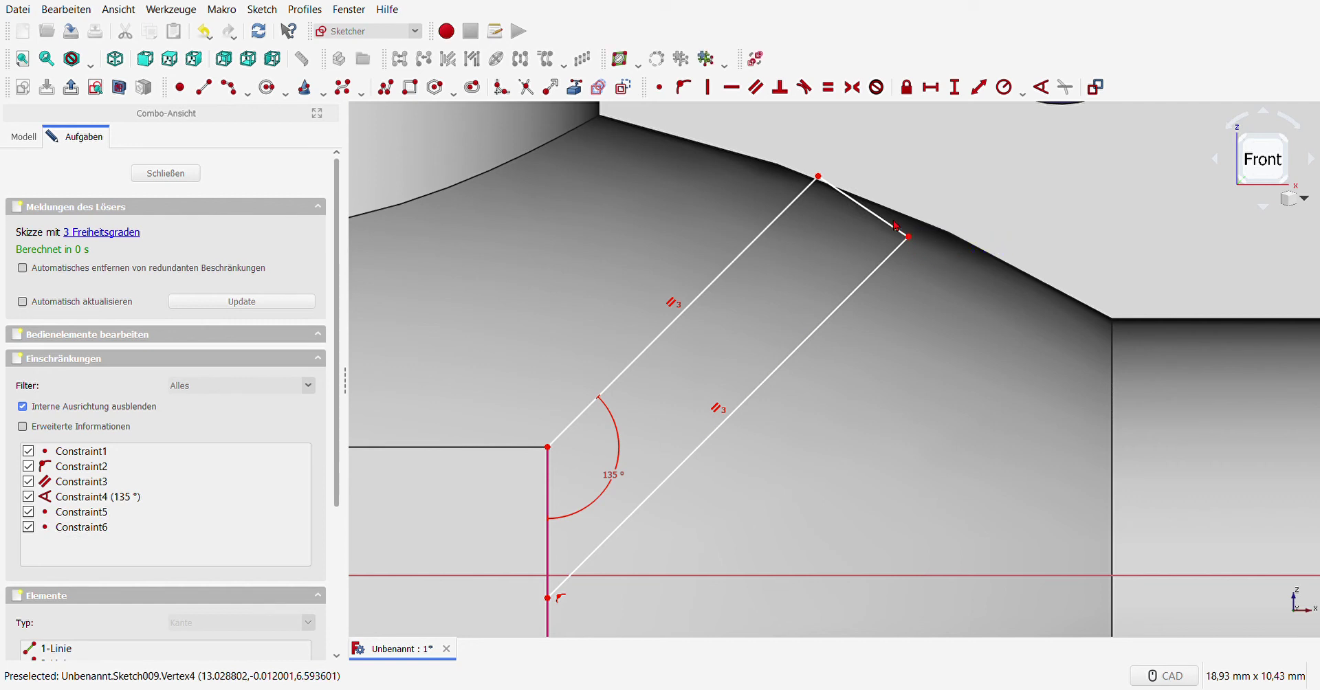
click(891, 256)
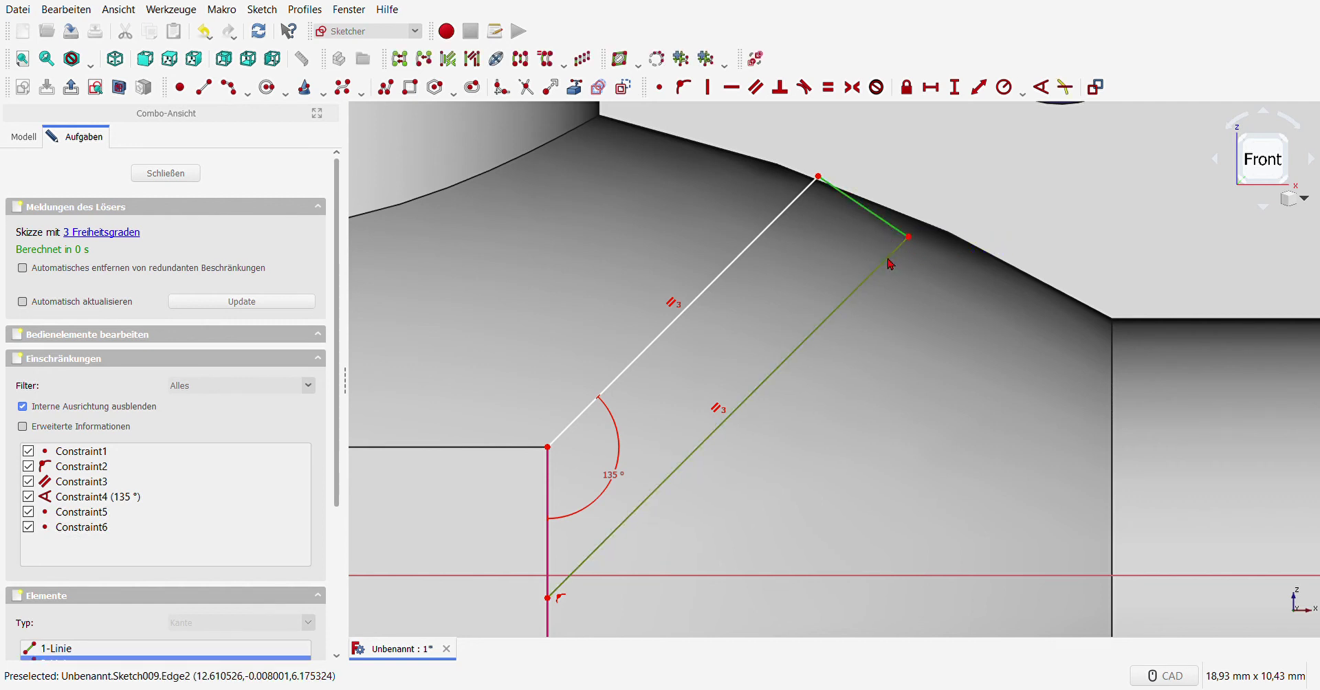
click(768, 95)
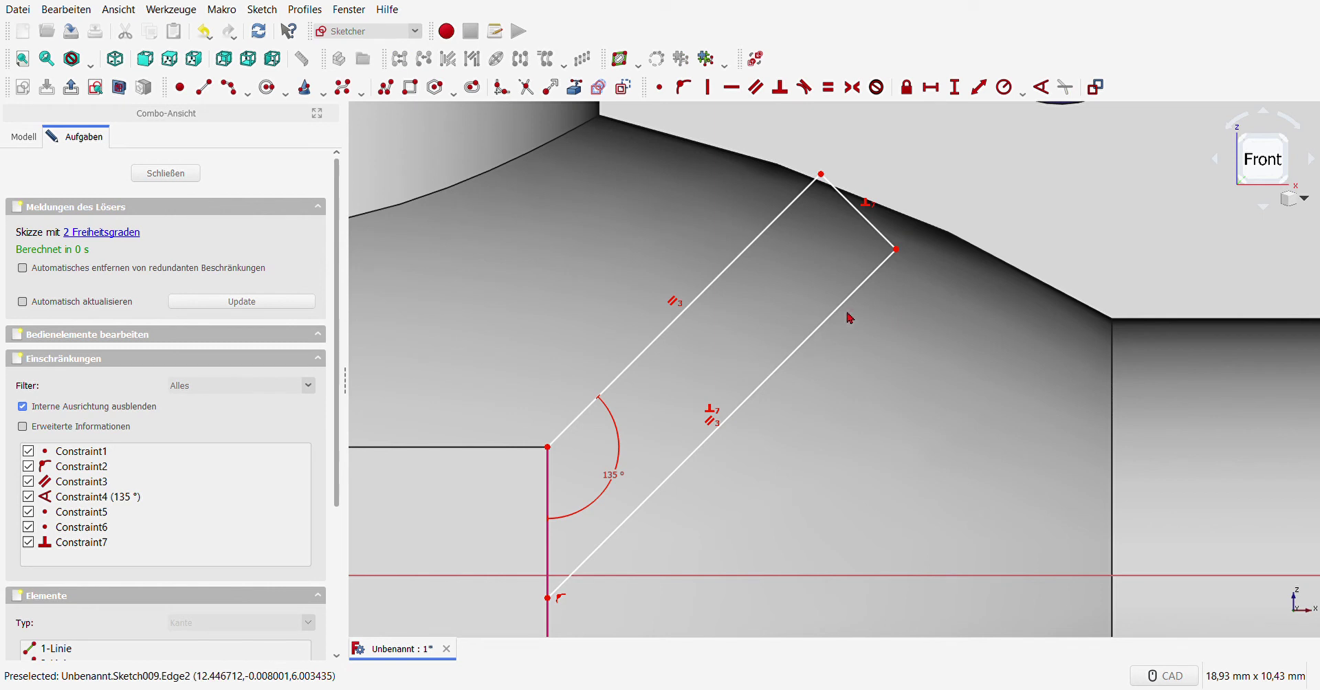
click(881, 237)
click(978, 86)
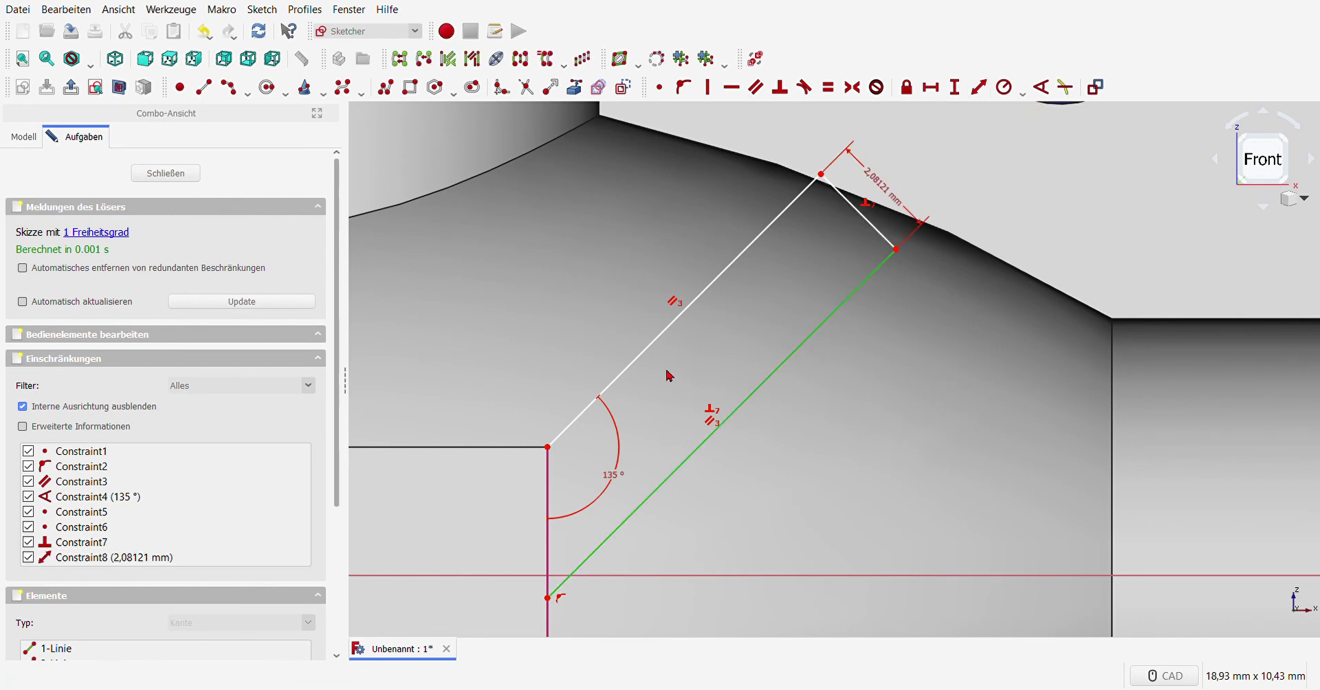
scroll(702, 405, down, 2)
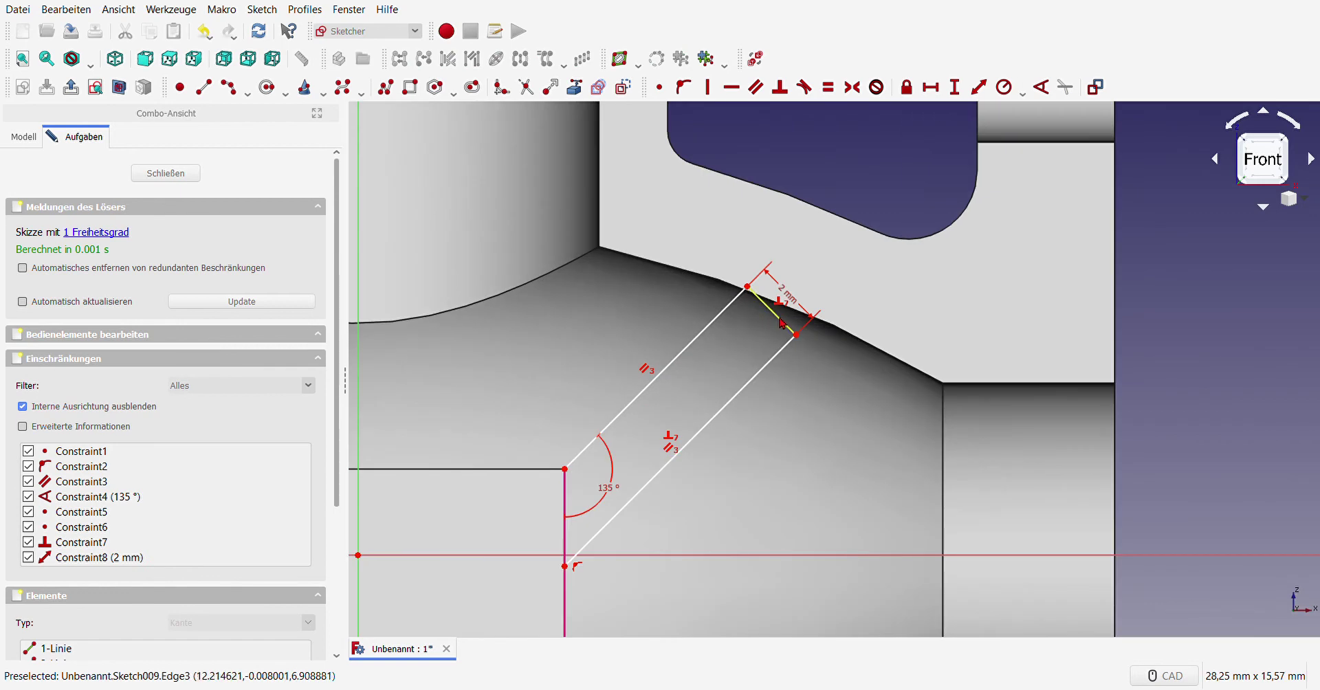
Step: Drag the slot end out to the curved surface and join it to the bottom corner vertex
drag(785, 325, 806, 318)
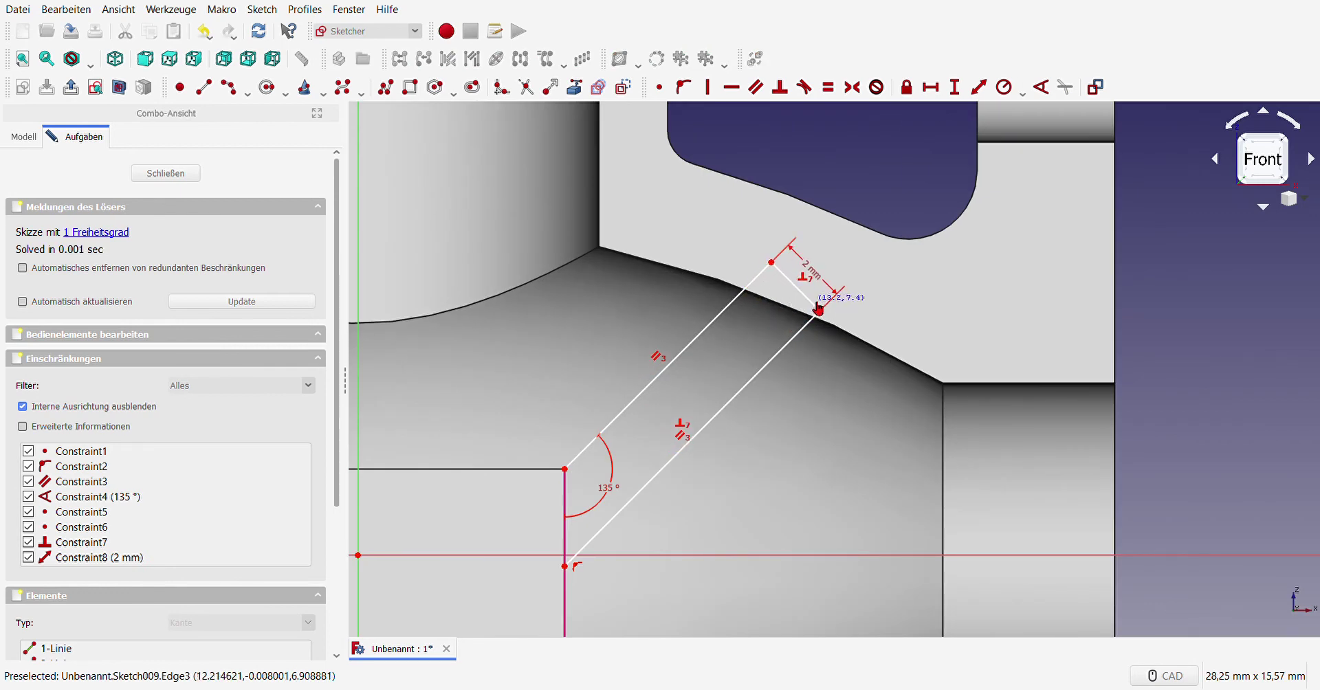
drag(815, 310, 818, 304)
scroll(783, 336, down, 2)
mouse_move(1116, 375)
middle_down()
mouse_move(921, 412)
mouse_move(1073, 410)
mouse_move(1117, 378)
middle_up()
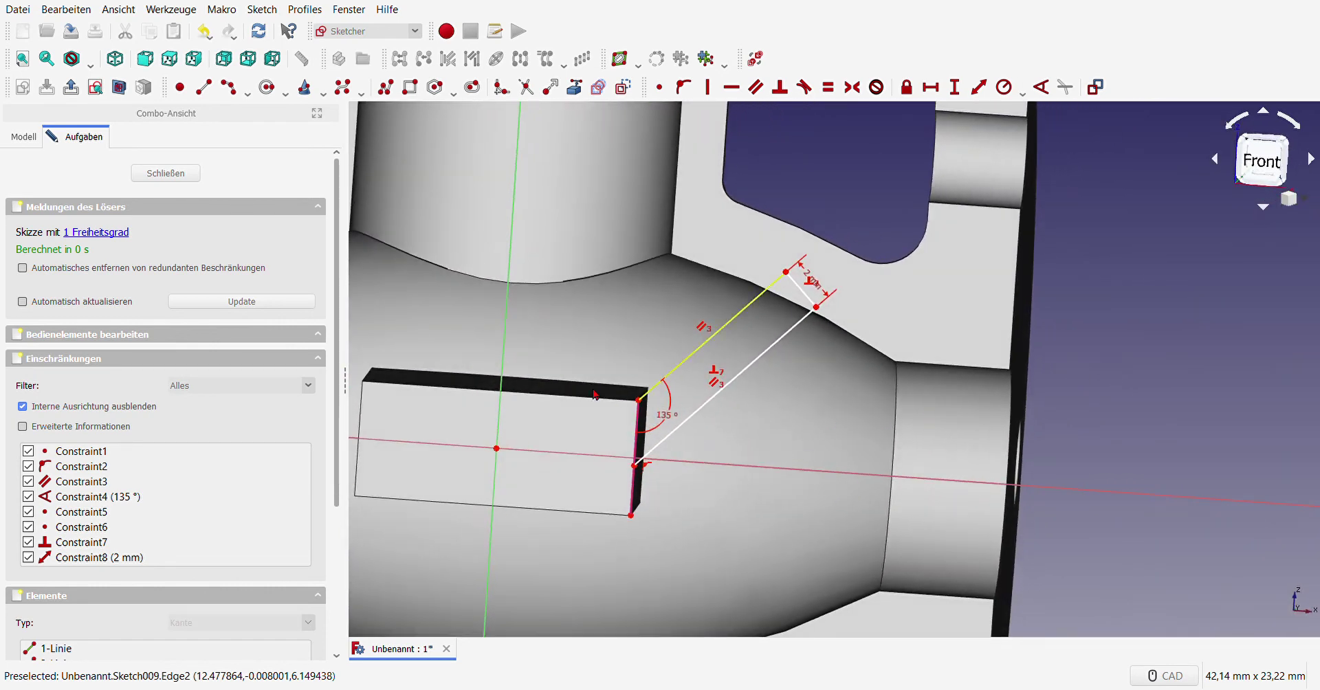
scroll(825, 385, down, 2)
scroll(775, 394, up, 4)
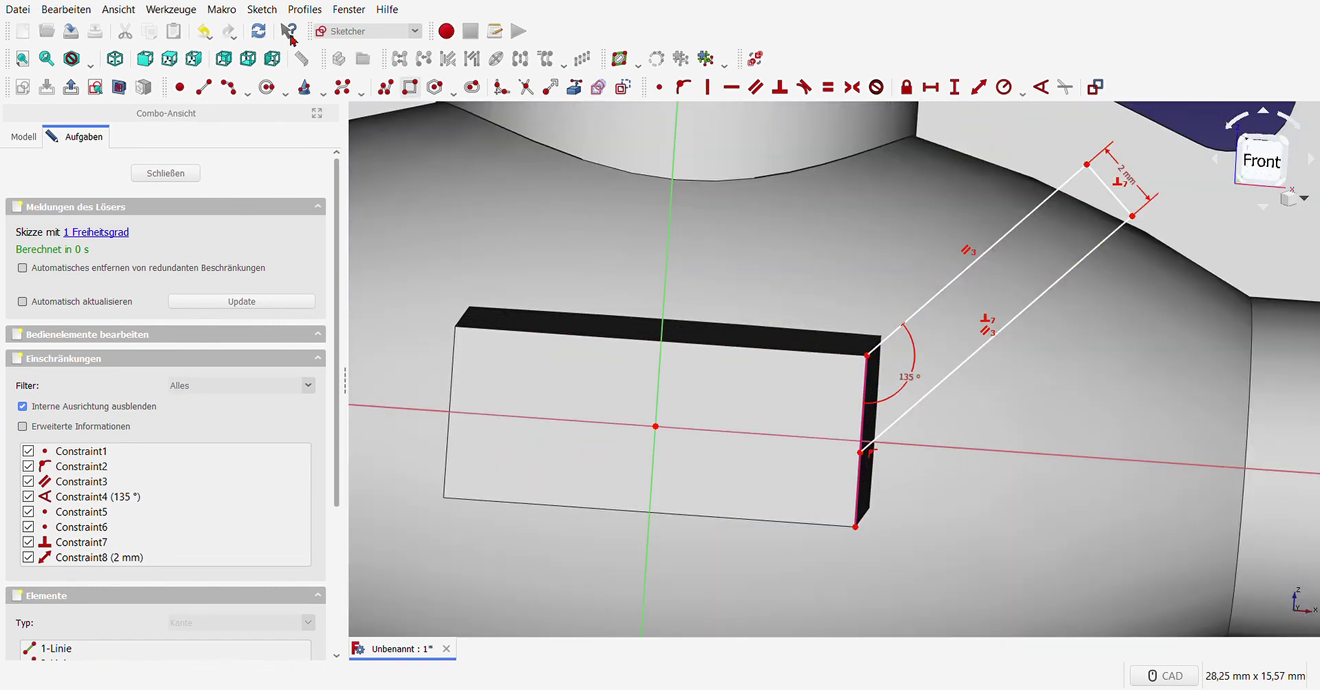
scroll(856, 395, up, 3)
scroll(893, 386, up, 2)
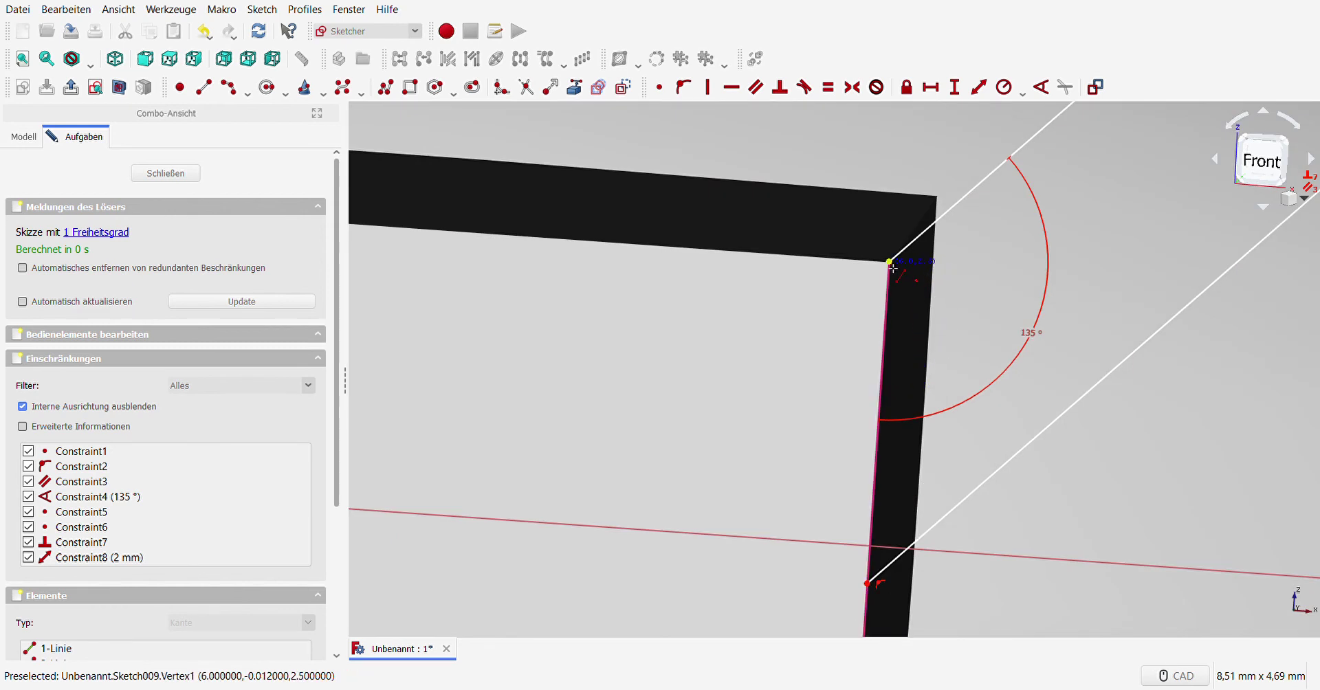
click(867, 583)
scroll(183, 531, down, 1)
scroll(183, 531, down, 1)
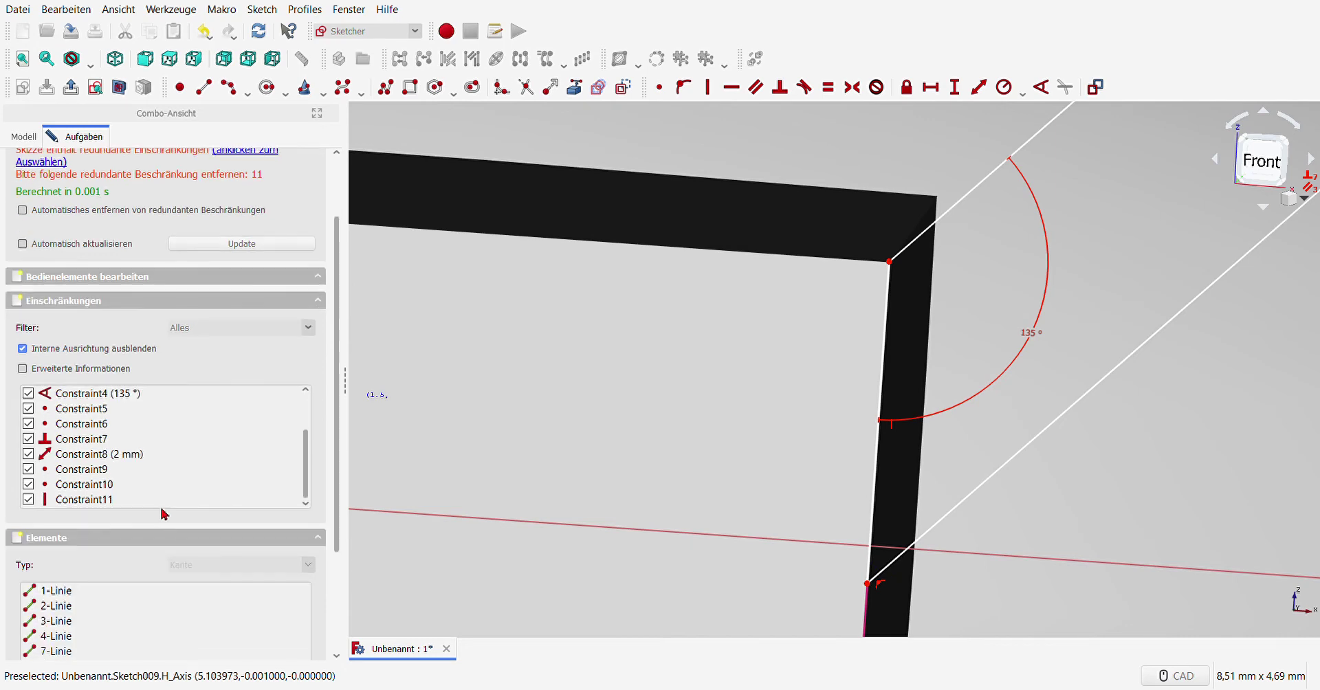
Step: Delete the redundant Constraint11 and return to the front view
click(153, 500)
key(Delete)
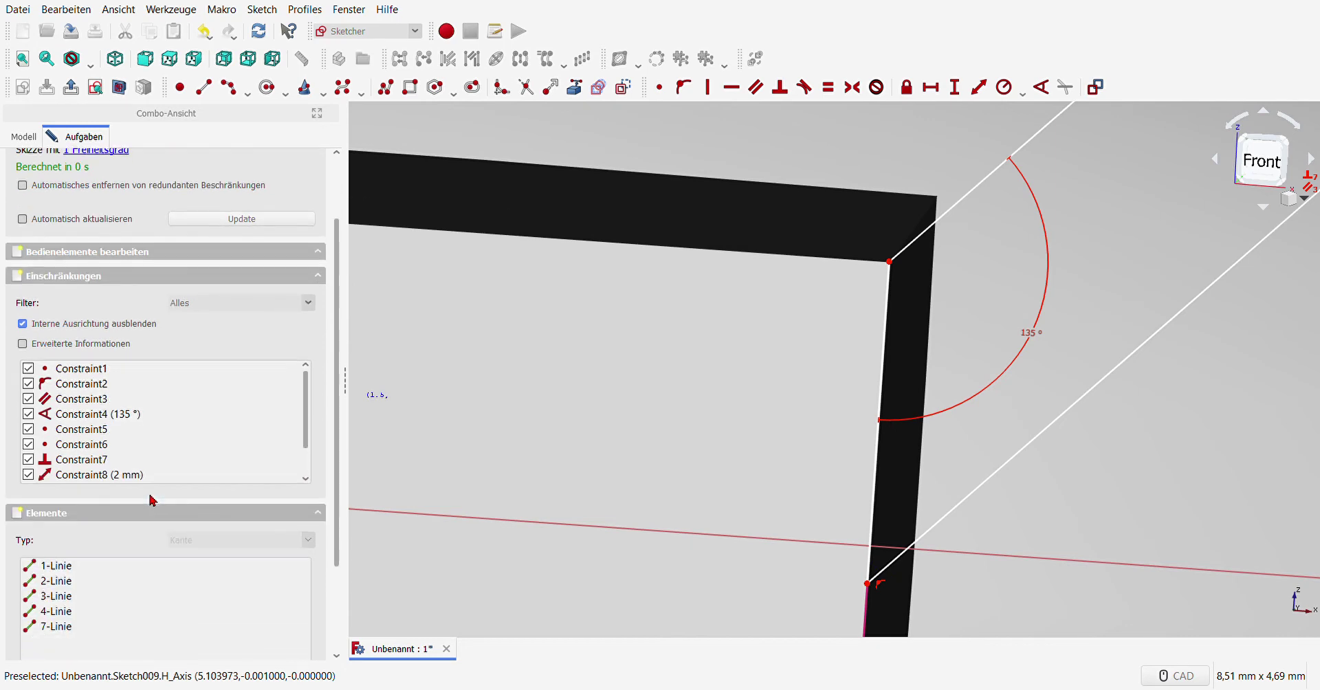
scroll(786, 421, down, 5)
scroll(550, 423, up, 4)
scroll(850, 424, down, 4)
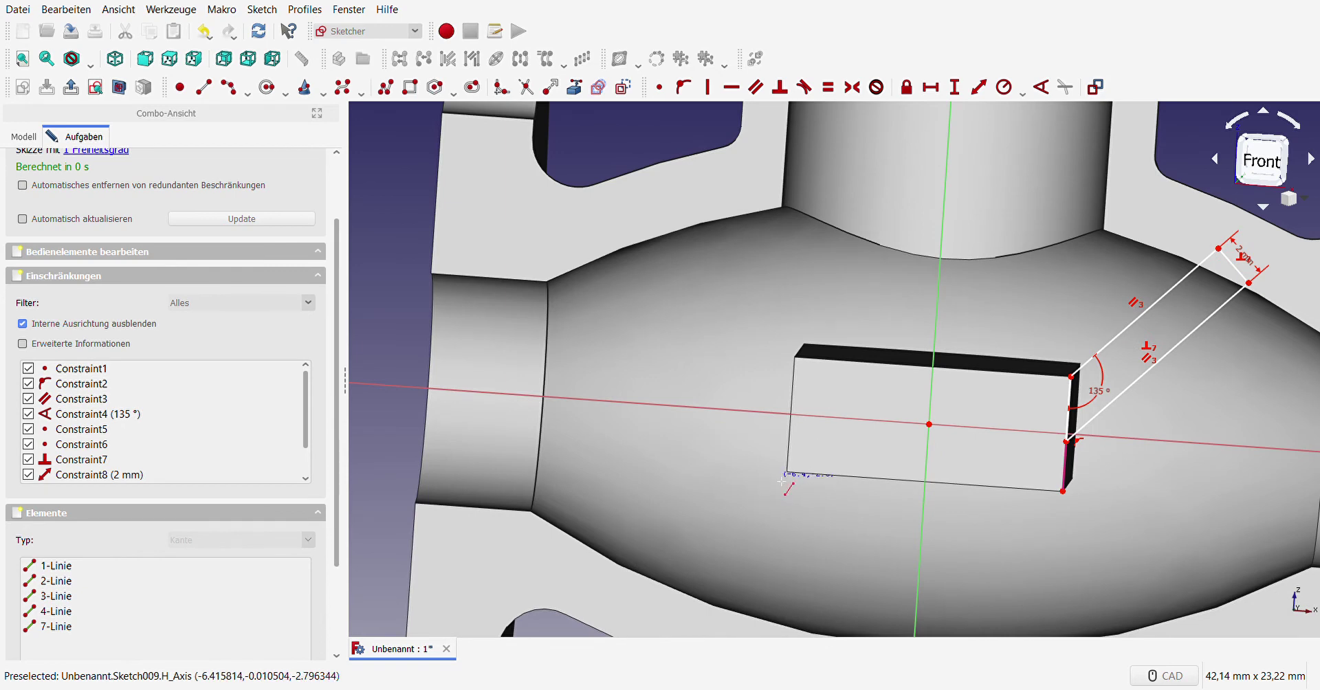
click(1262, 161)
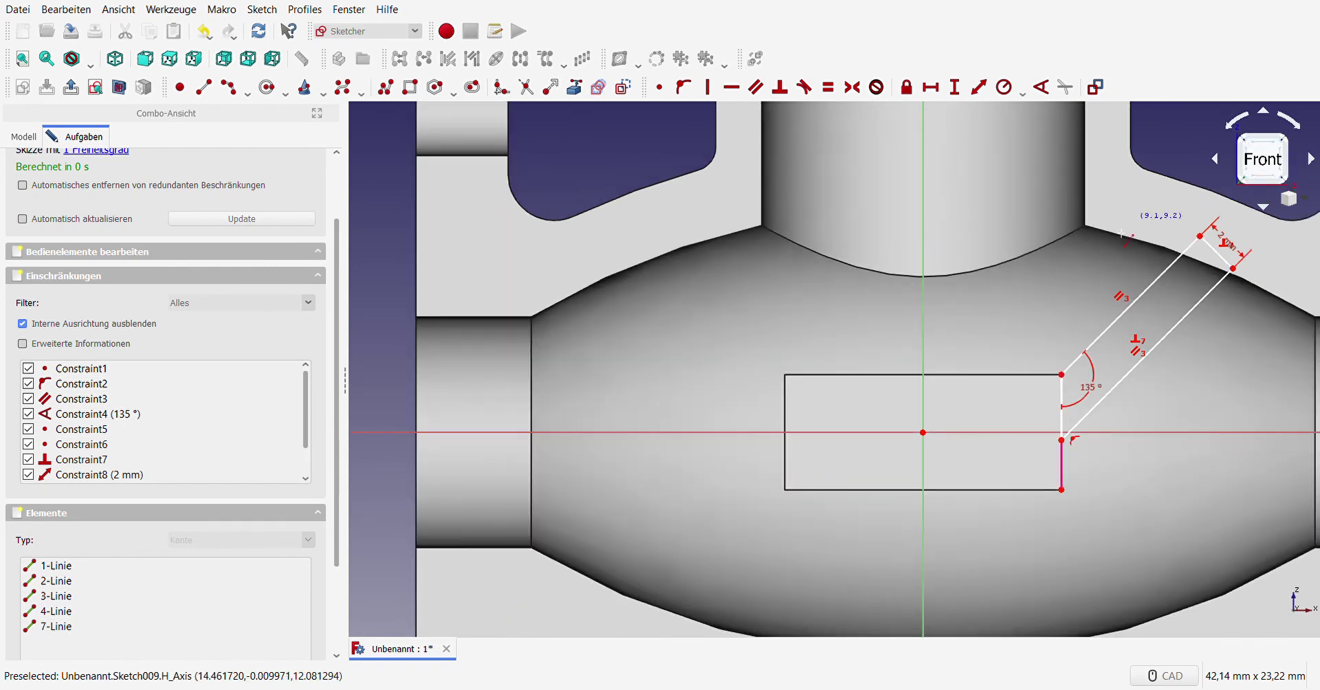
scroll(702, 306, down, 4)
scroll(702, 306, up, 6)
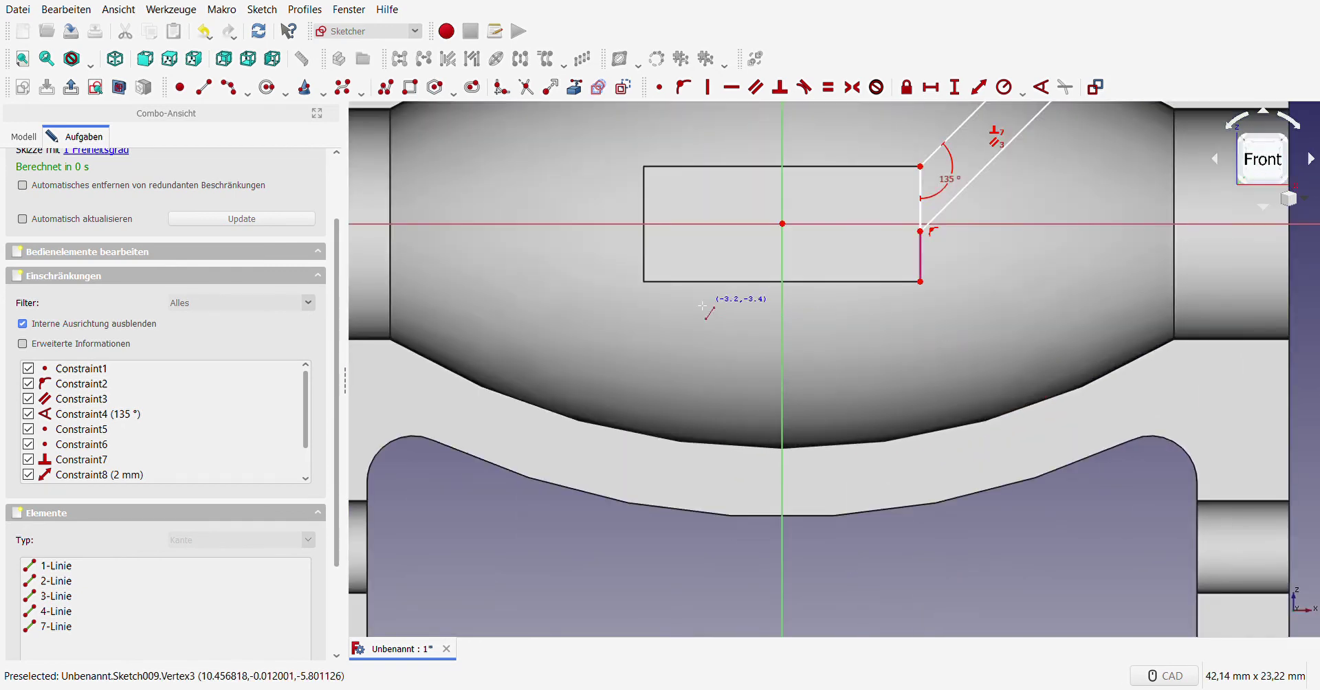
Step: Draw two diagonal lines from the rectangle's left side down toward the valve wall
click(639, 286)
click(519, 413)
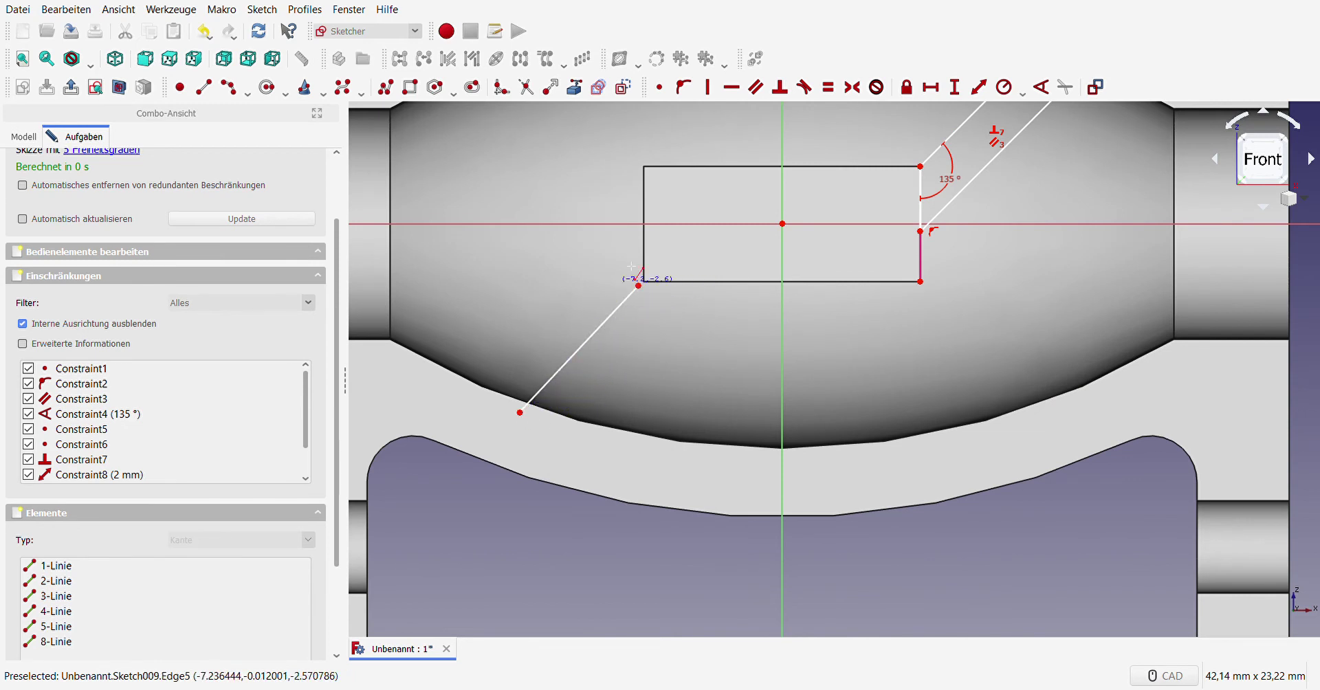
click(618, 228)
click(462, 384)
scroll(613, 249, up, 2)
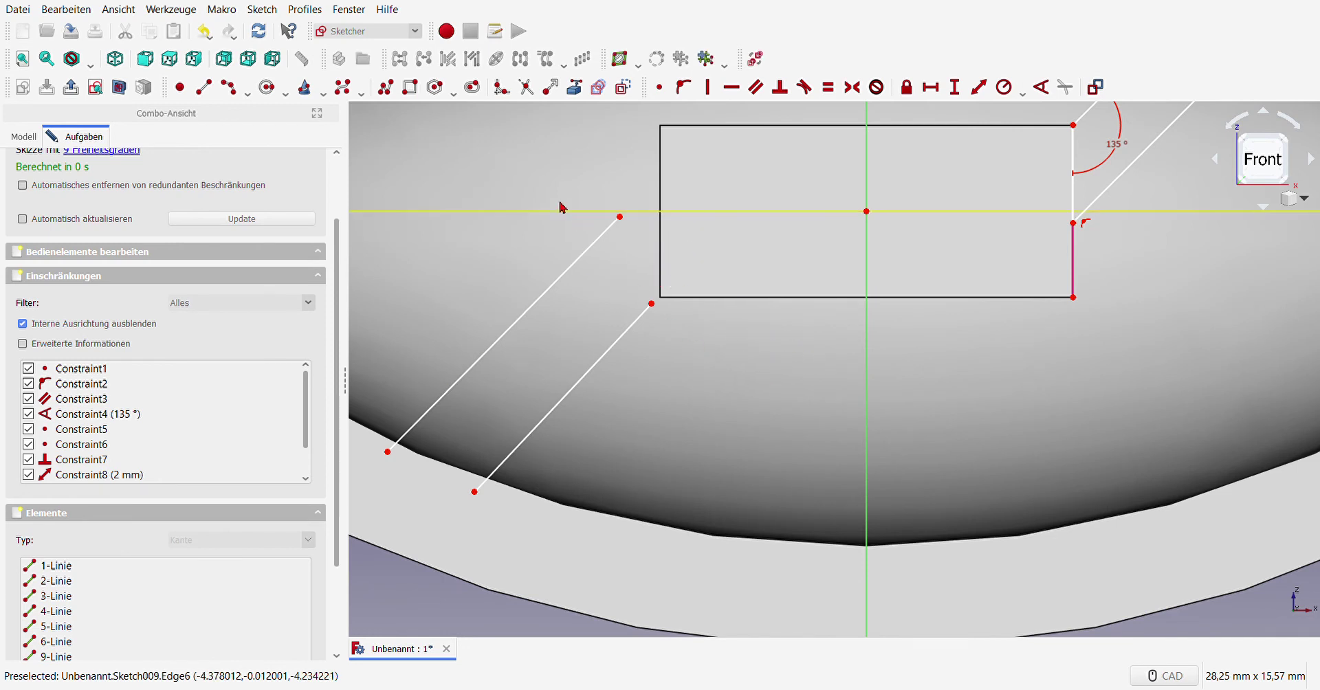
Step: Reference the rectangle's left edge, attach both lines to it, and make them parallel
click(574, 87)
click(661, 237)
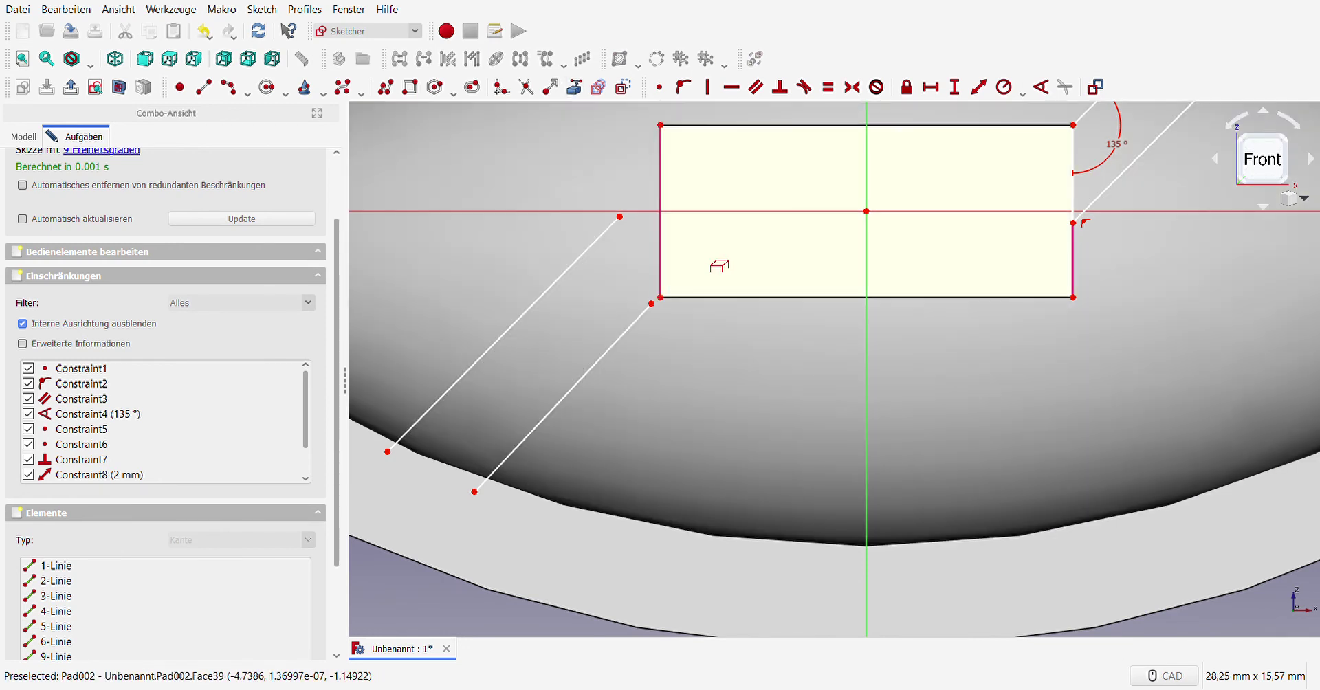
click(620, 218)
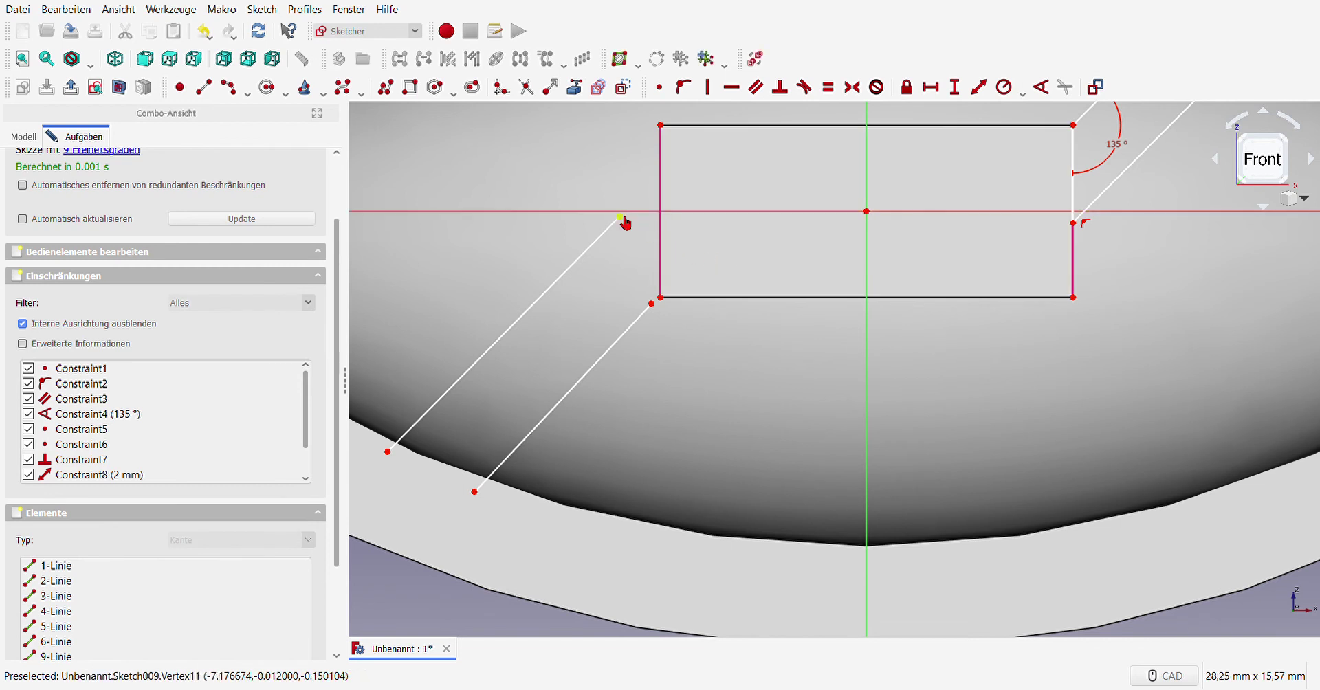
click(660, 196)
click(684, 87)
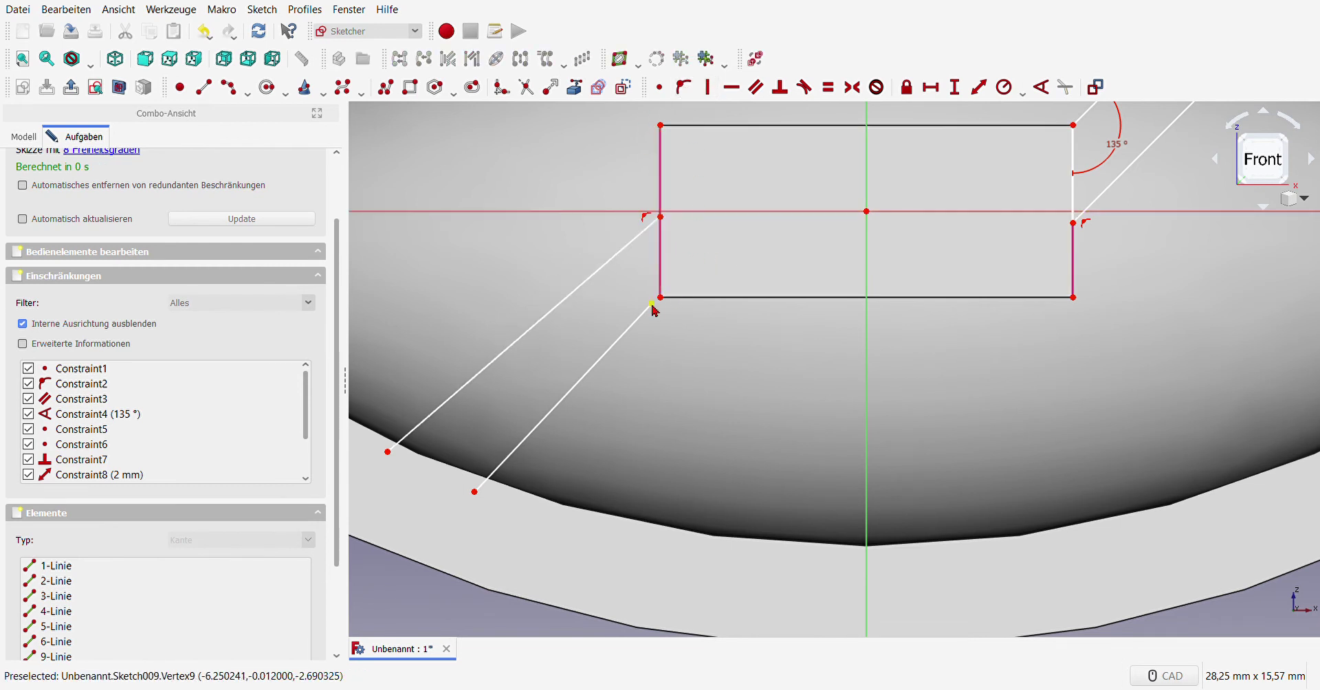
click(661, 298)
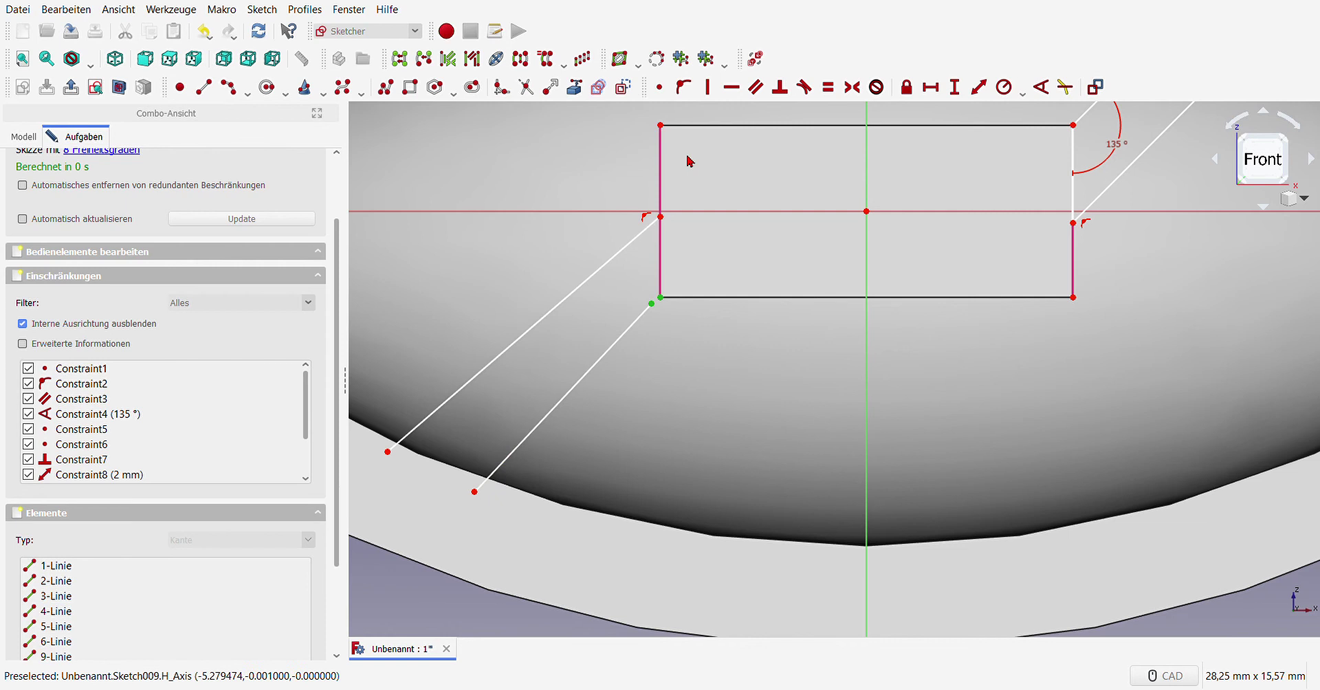
click(659, 86)
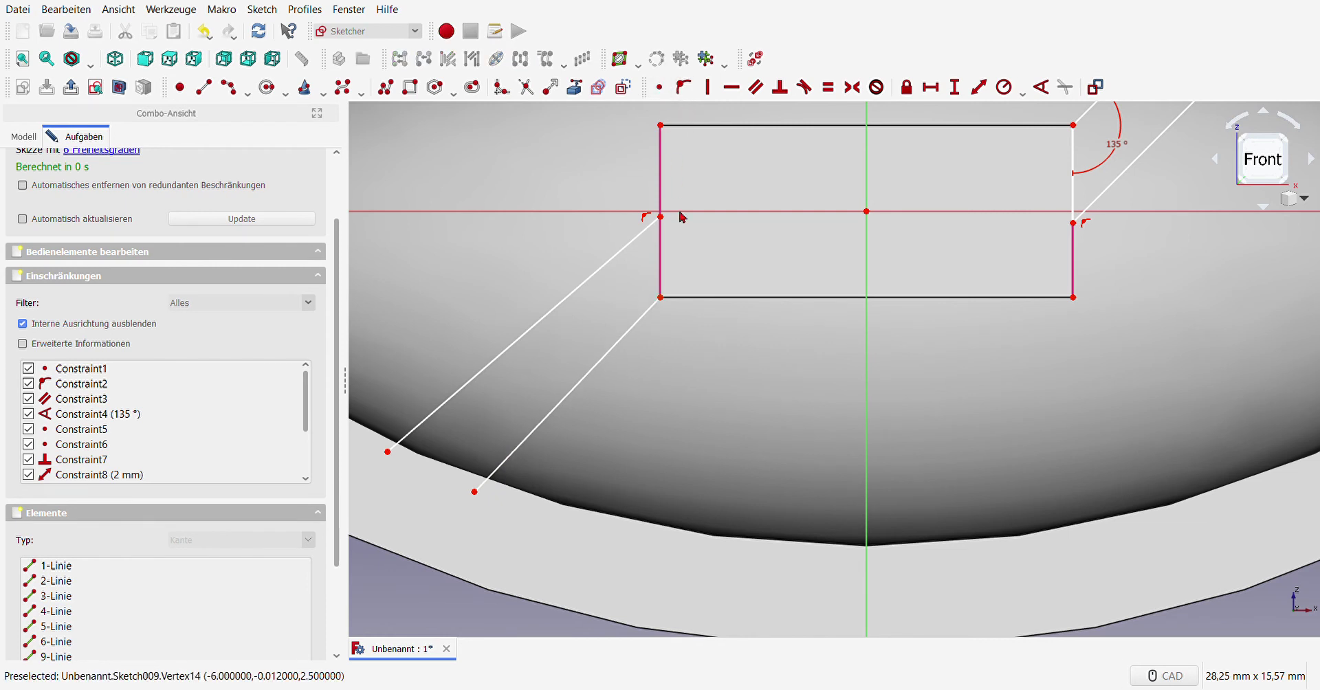
click(552, 419)
click(533, 328)
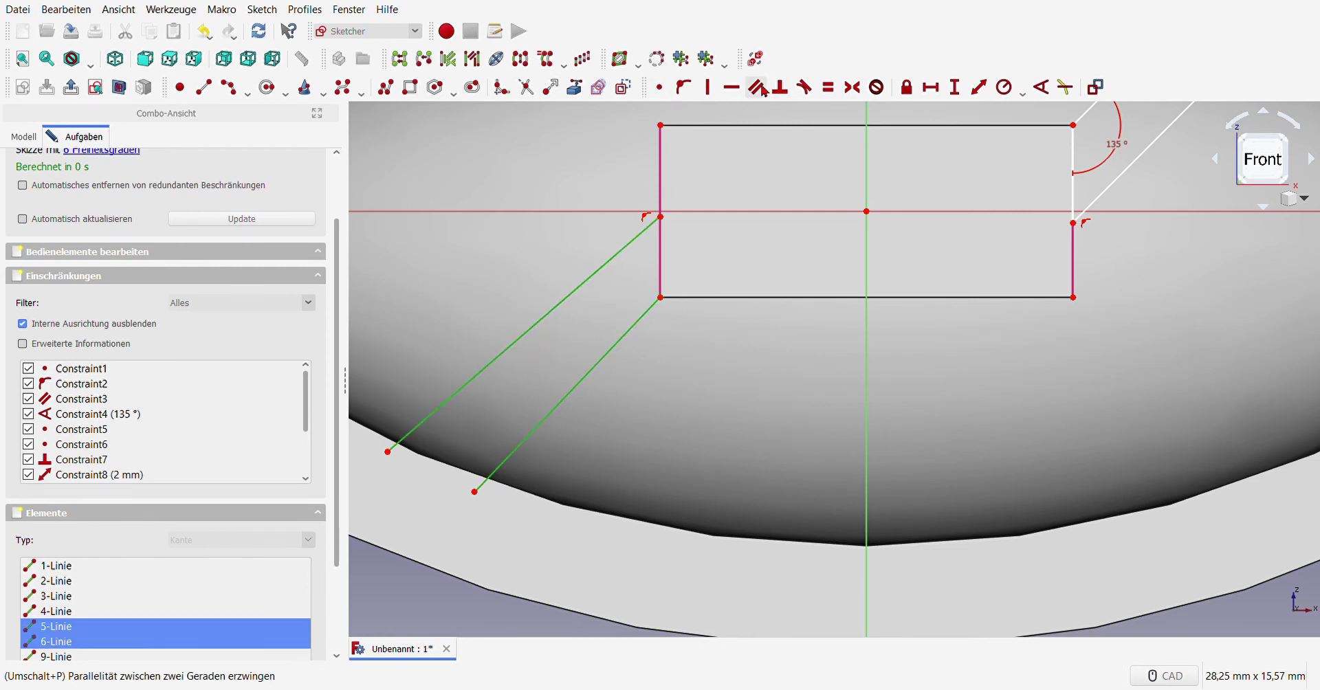
click(757, 87)
scroll(634, 409, down, 1)
scroll(666, 377, up, 1)
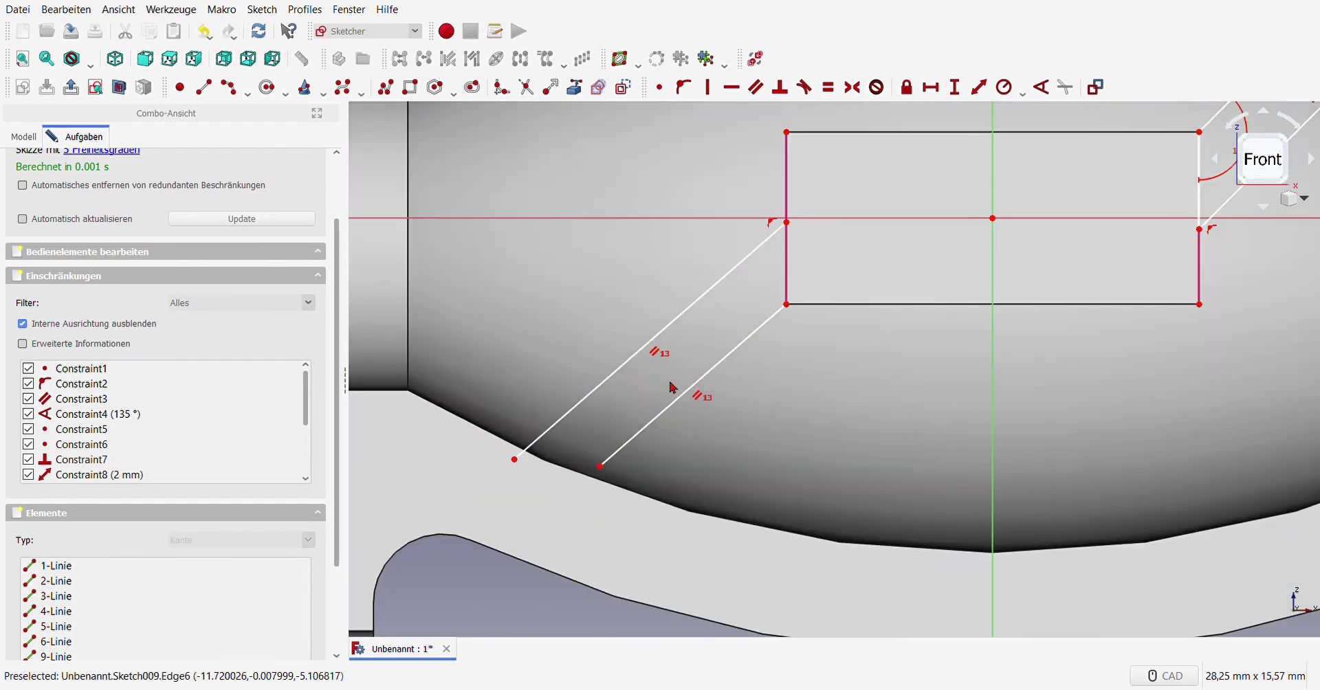
scroll(687, 381, down, 2)
Step: Make the lower-left diagonal parallel to the upper-right diagonal
click(709, 363)
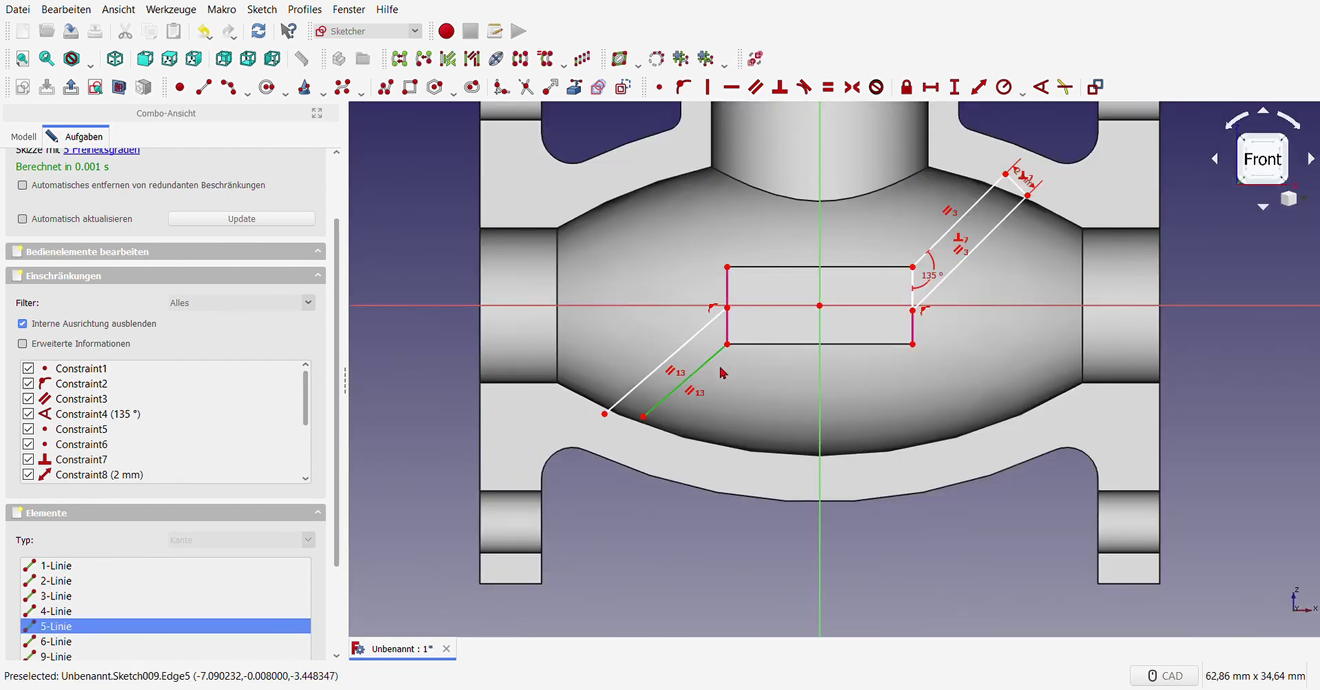
click(952, 268)
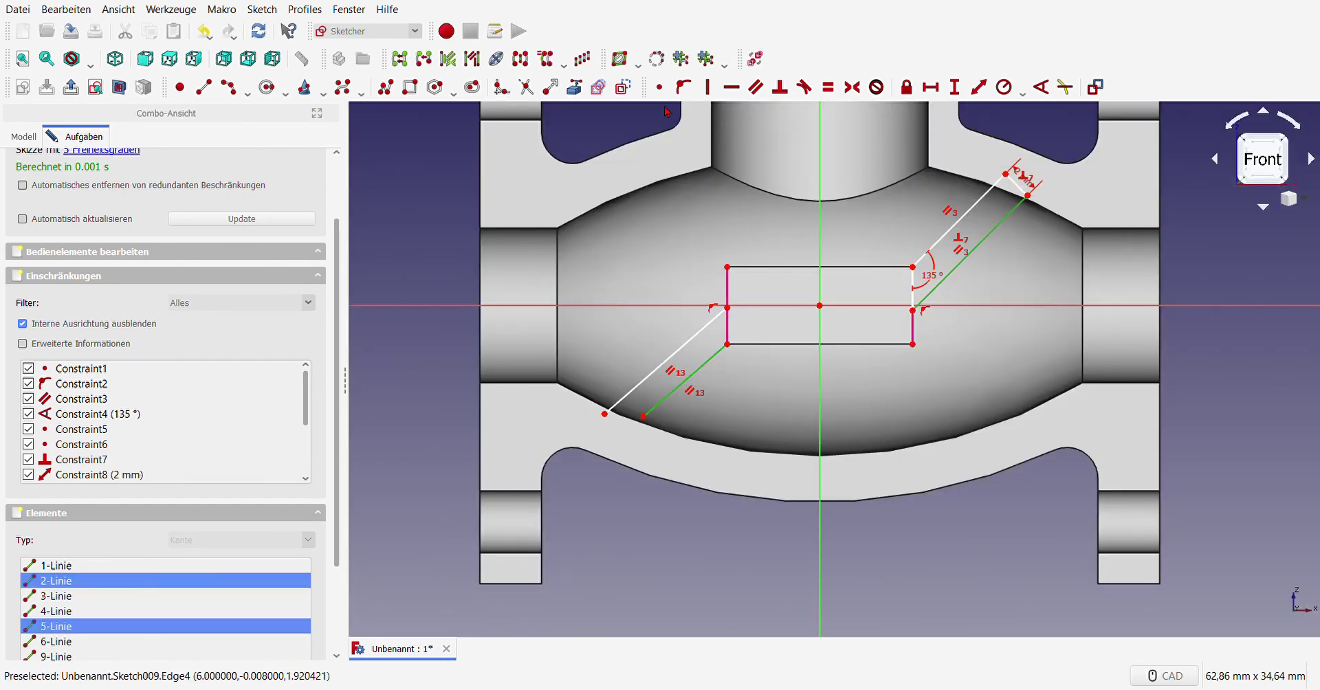
click(757, 88)
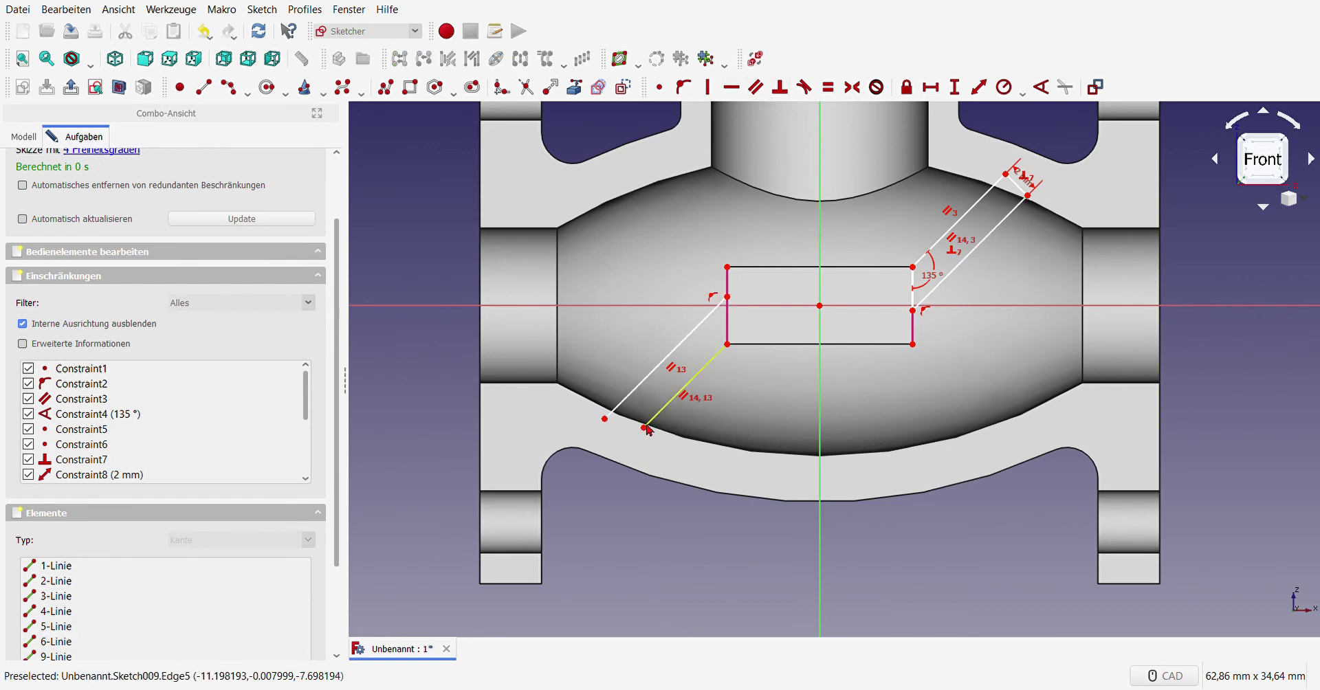
scroll(645, 424, up, 3)
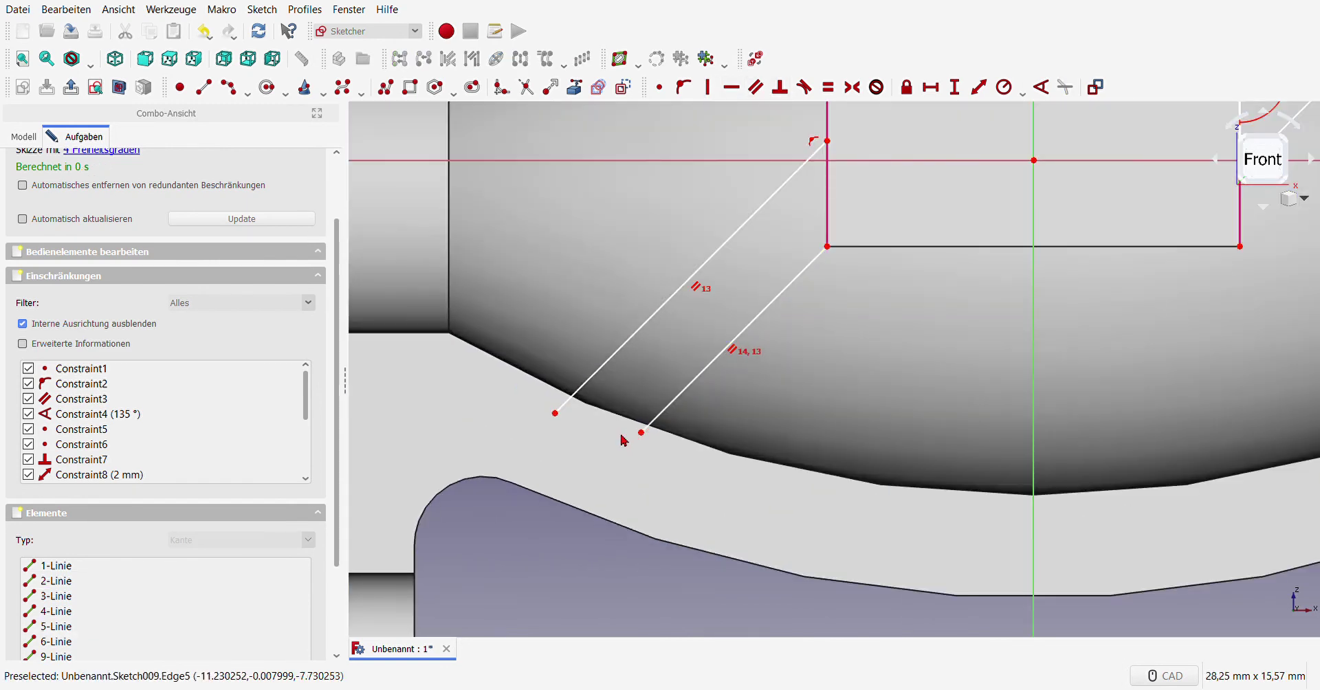
Step: Close the lower-left strip with a short end line perpendicular to its diagonal
click(203, 86)
click(554, 414)
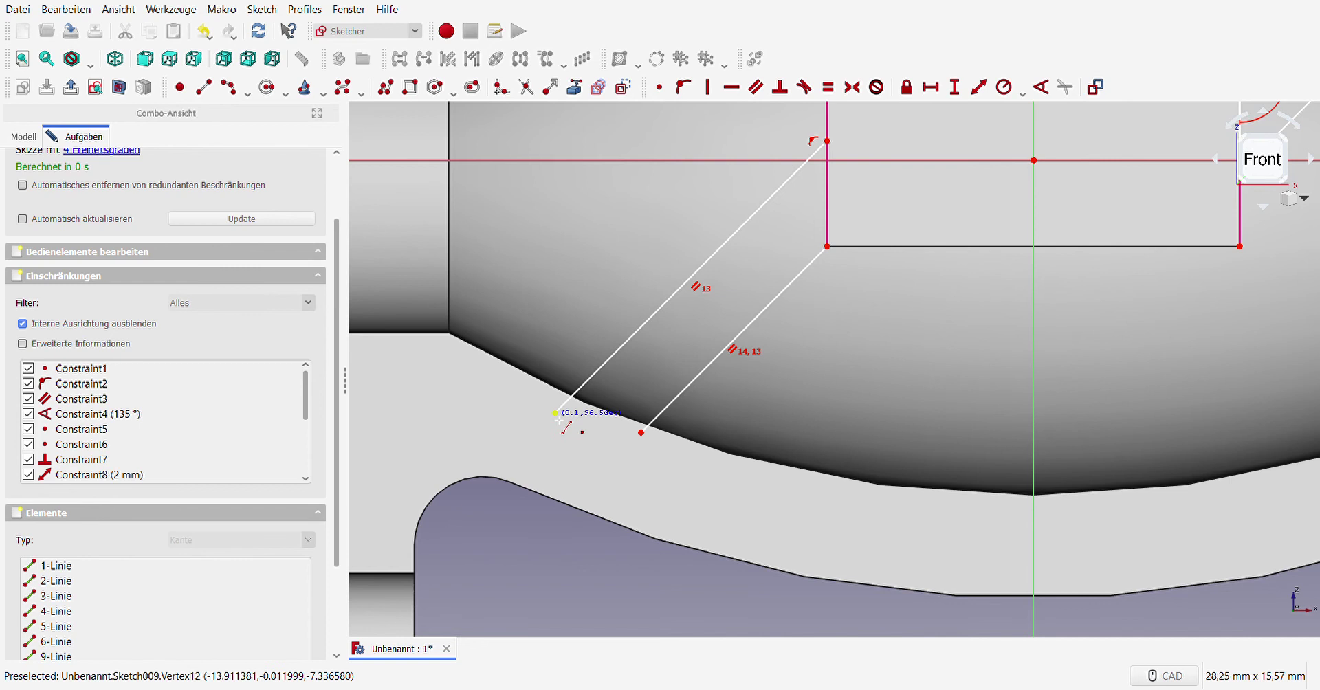
click(642, 432)
key(Escape)
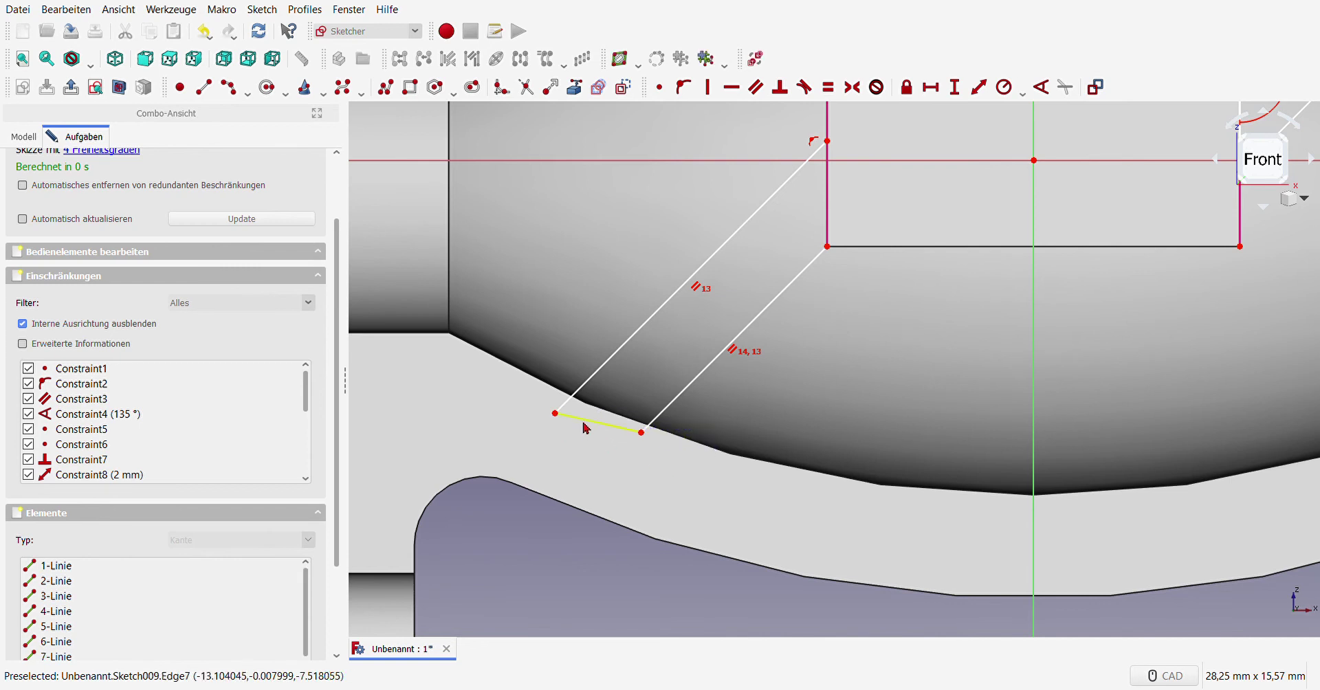
click(590, 420)
click(655, 424)
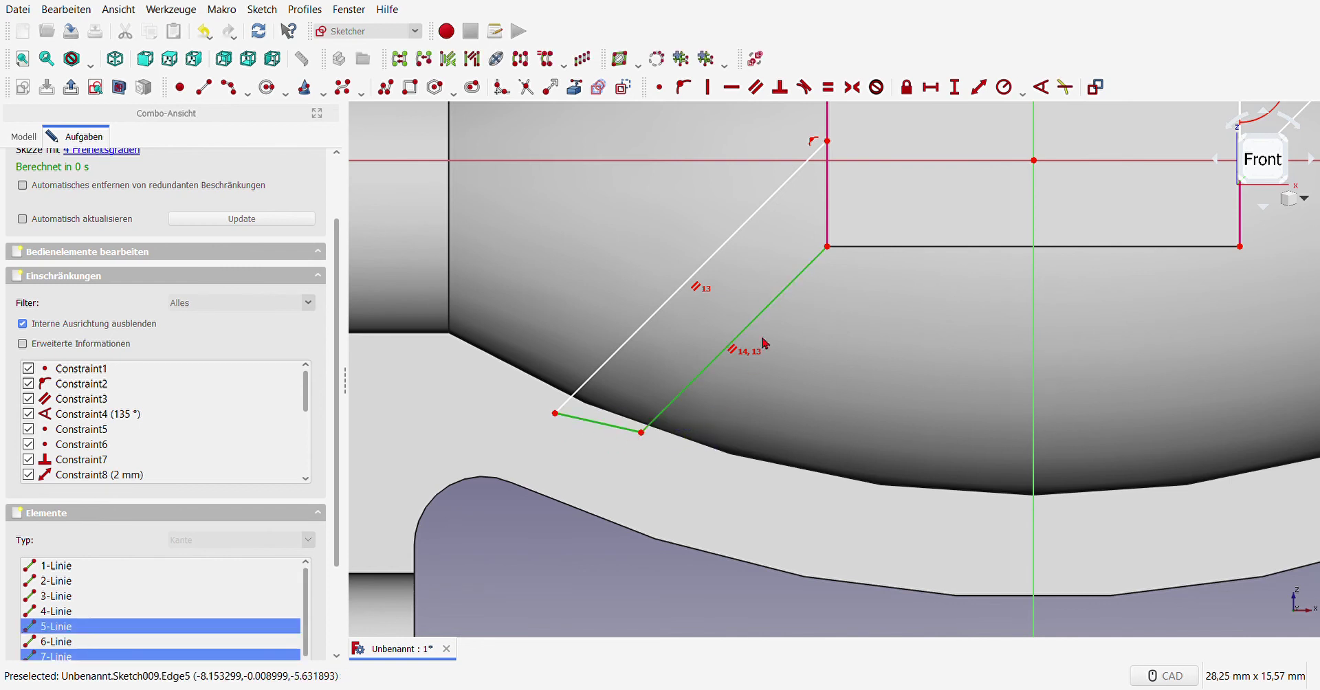
click(779, 87)
scroll(629, 415, up, 3)
scroll(630, 415, up, 3)
scroll(572, 436, down, 2)
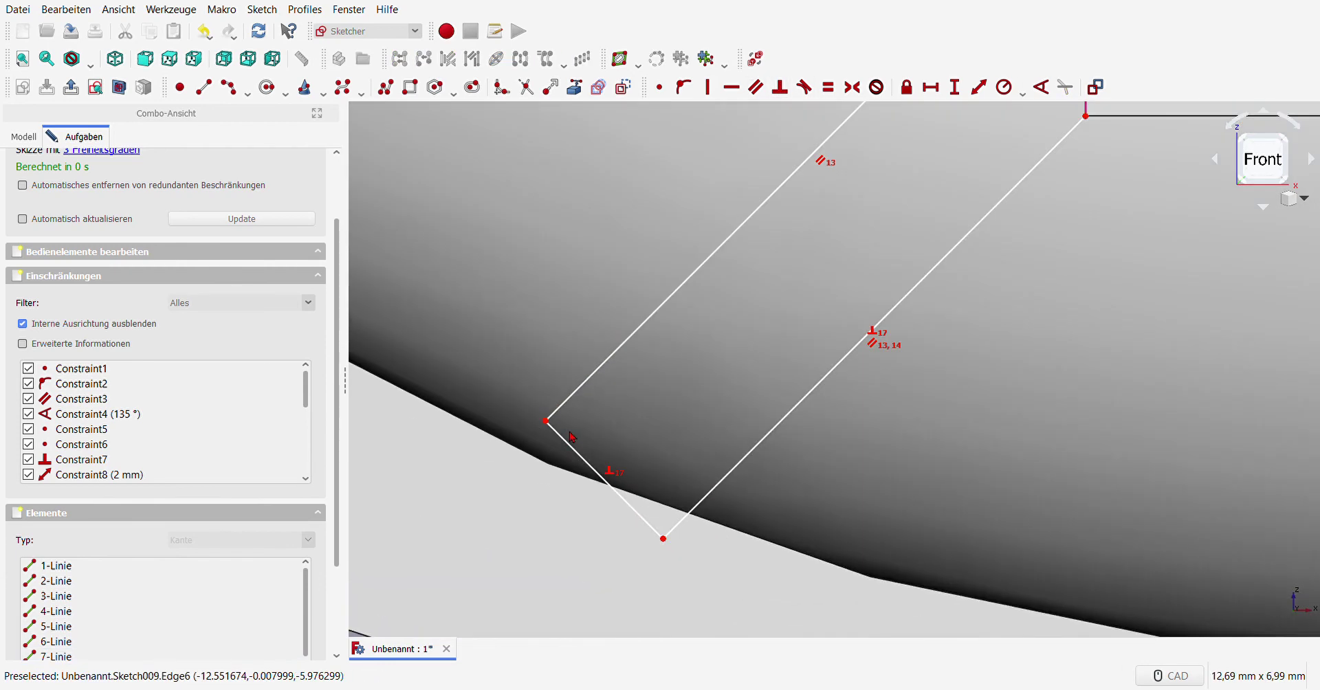
scroll(582, 445, down, 4)
scroll(667, 407, down, 4)
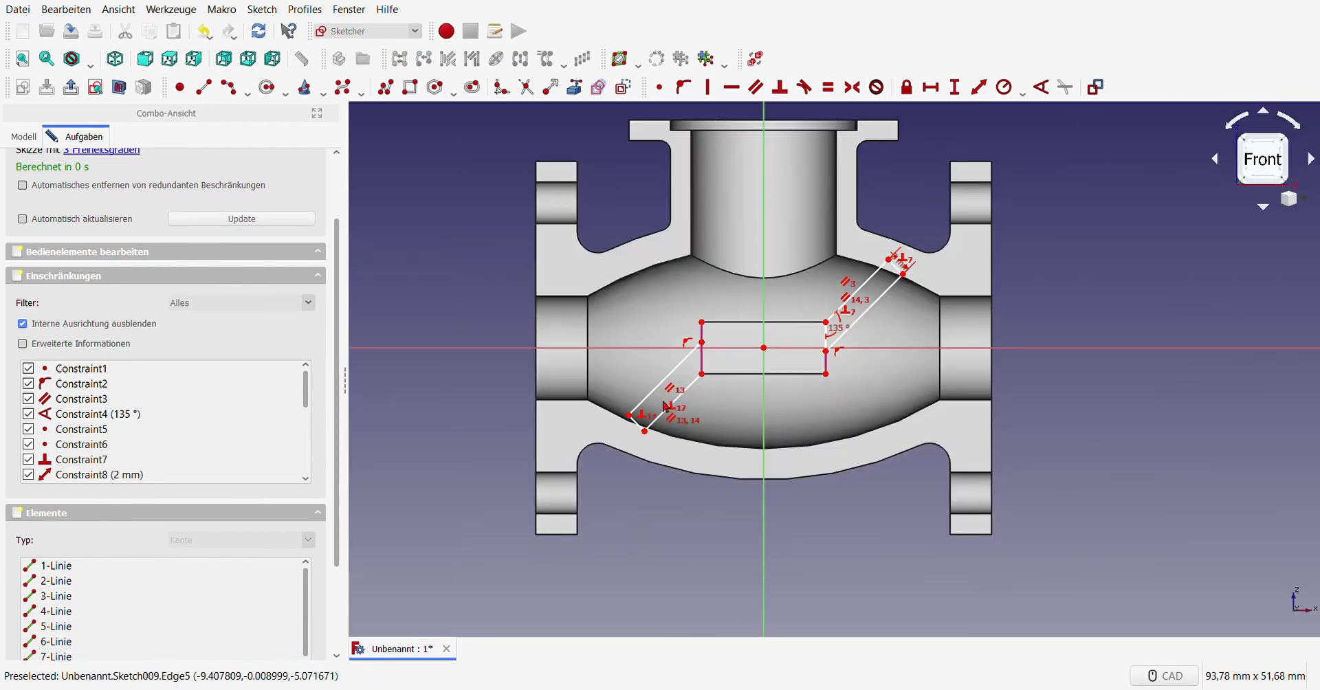
scroll(667, 407, up, 2)
Step: Make the lower-left end line and diagonal equal to their upper-right counterparts
click(624, 433)
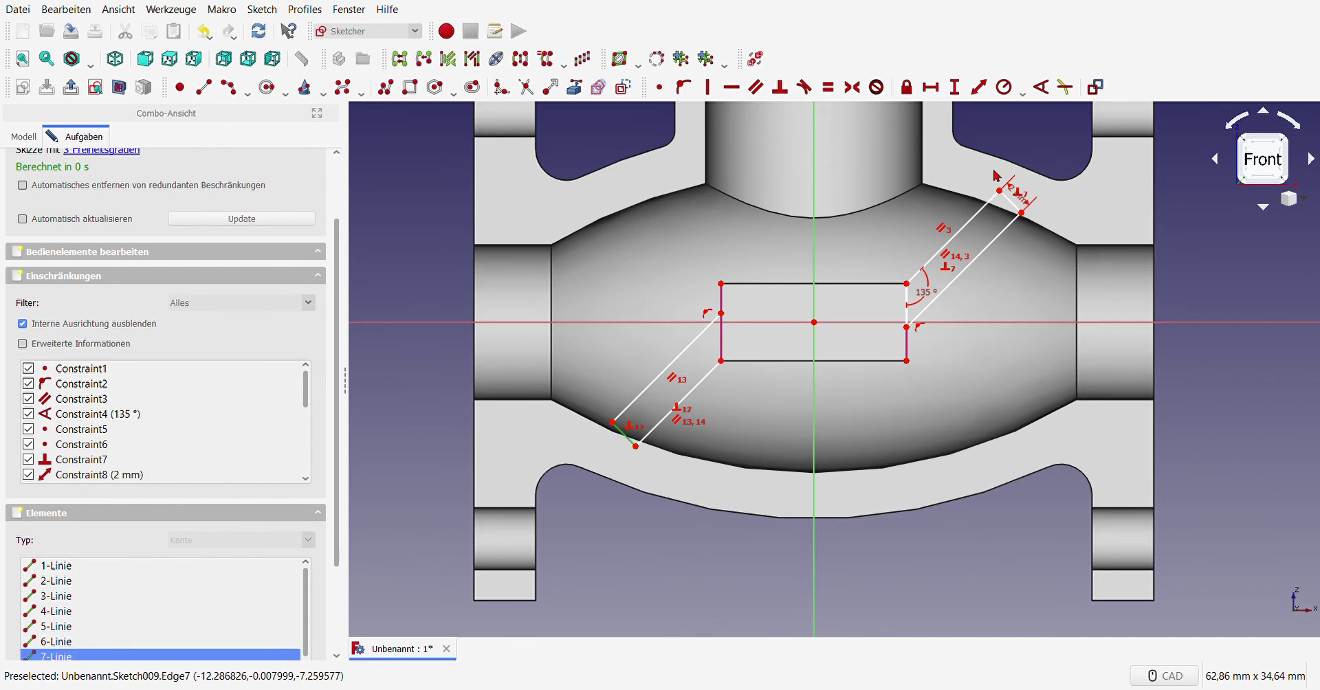
click(1011, 200)
click(827, 87)
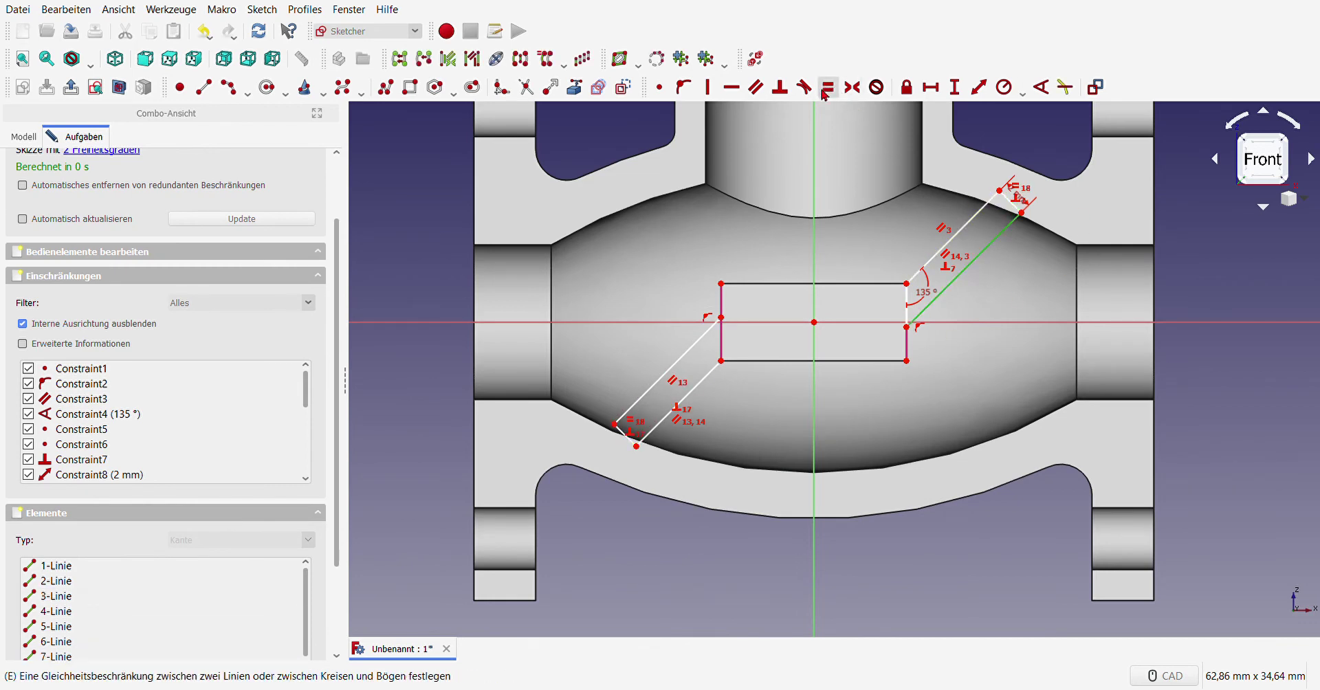
scroll(688, 380, up, 4)
scroll(687, 381, down, 2)
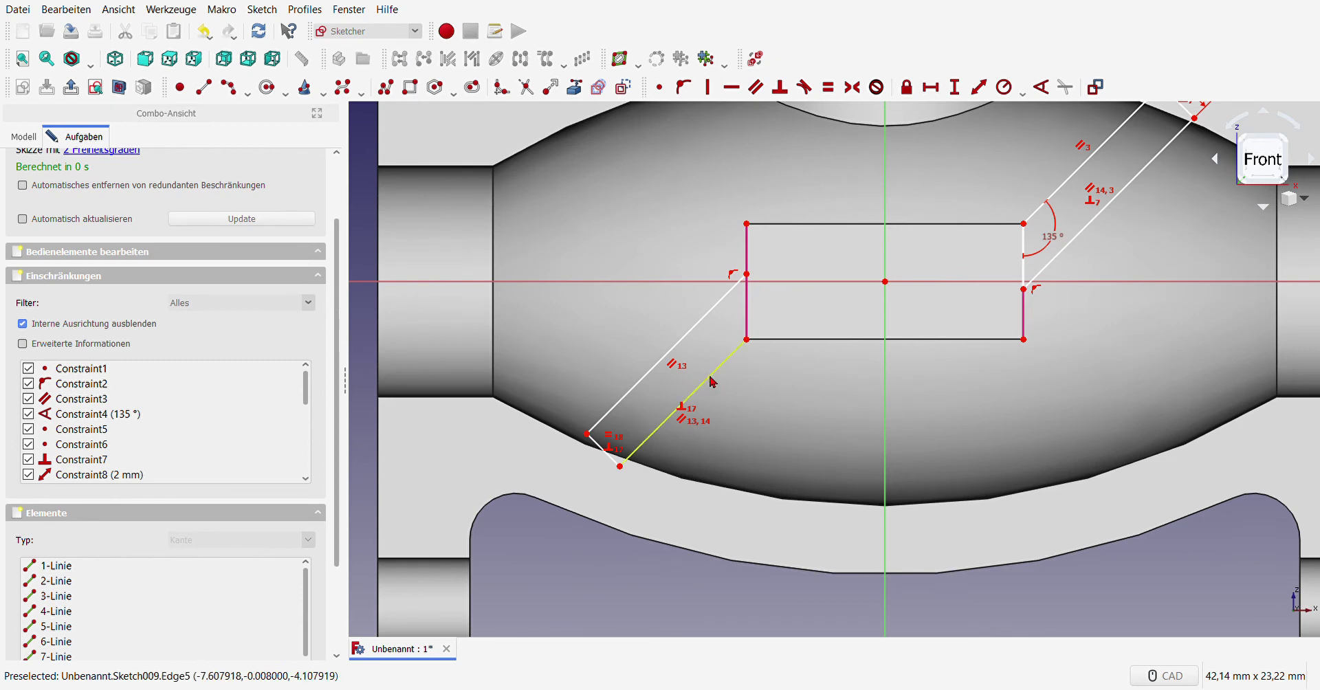
click(711, 378)
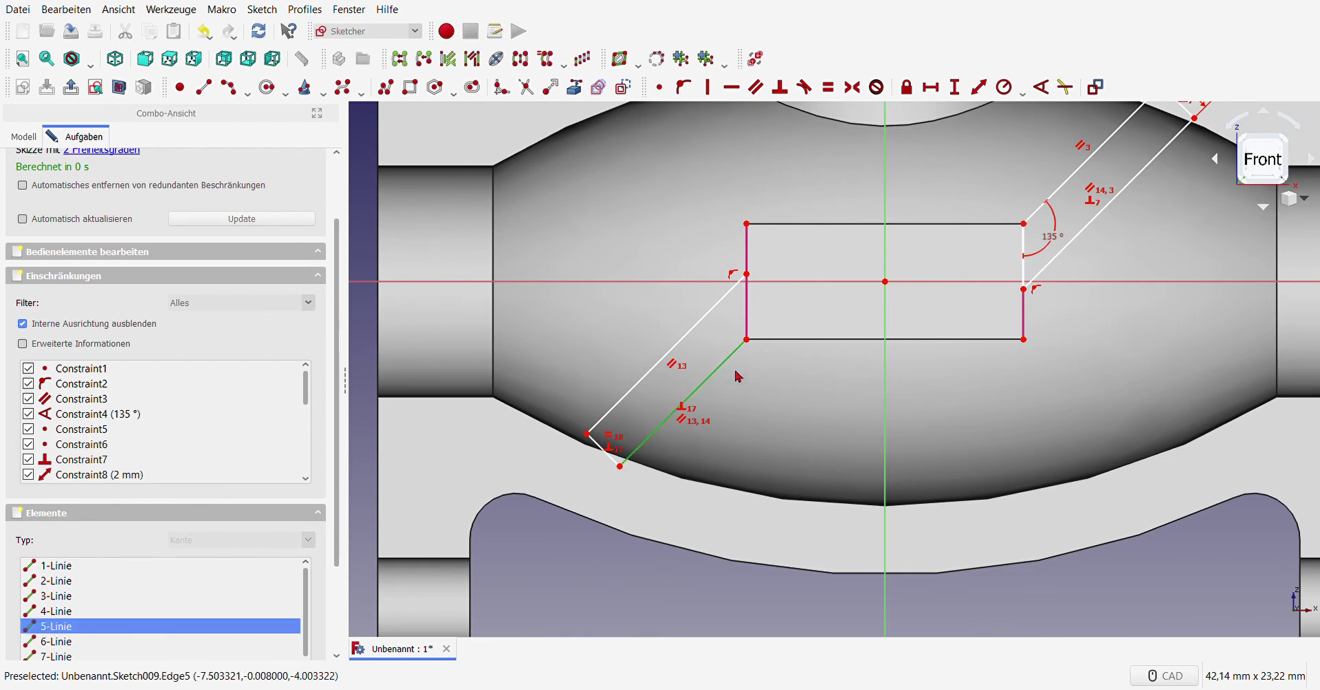
click(1078, 174)
click(827, 87)
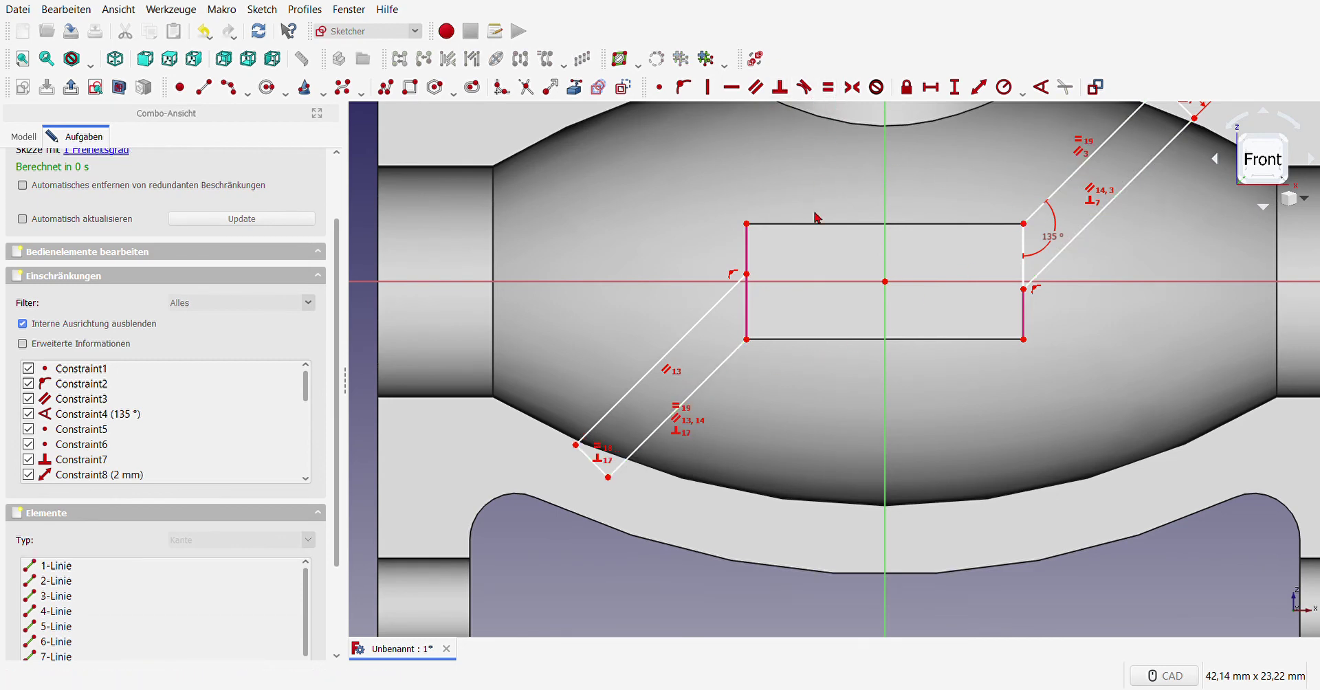
scroll(816, 218, down, 5)
scroll(760, 299, up, 3)
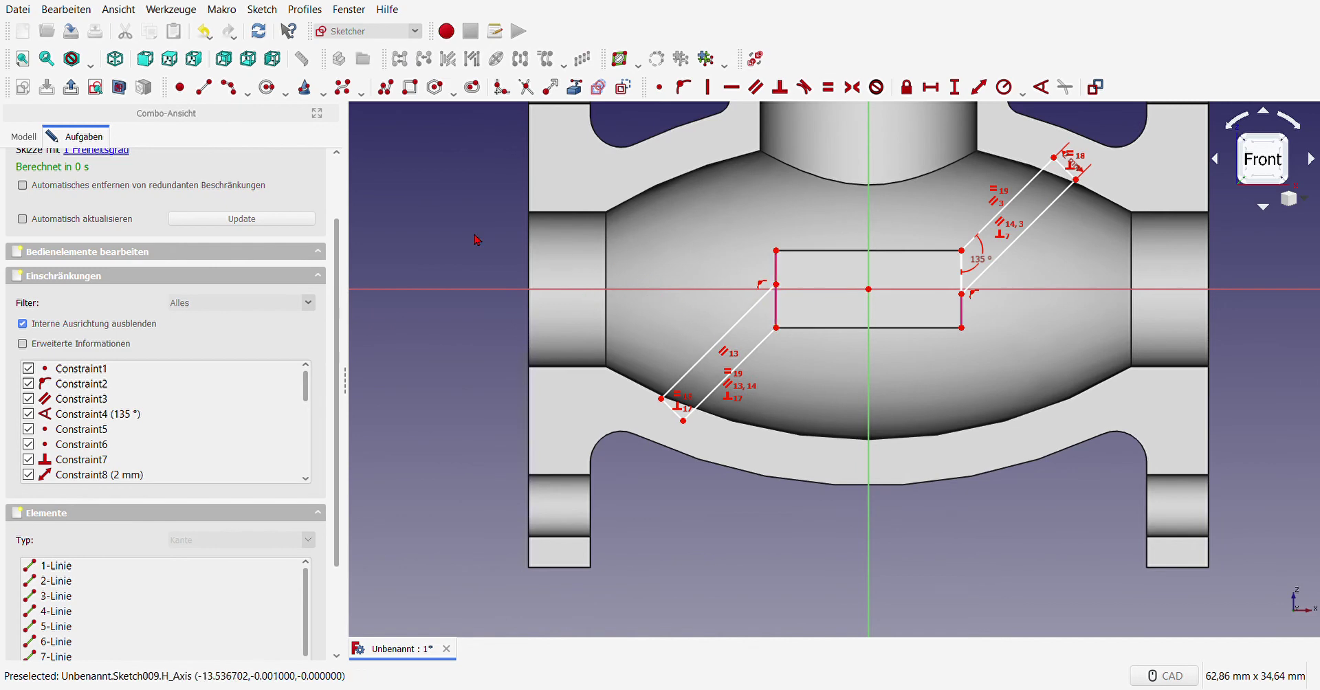
Step: Draw a short vertical line from the upper diagonal's corner to the rectangle's lower-left corner
click(203, 86)
scroll(784, 302, up, 3)
scroll(779, 282, up, 2)
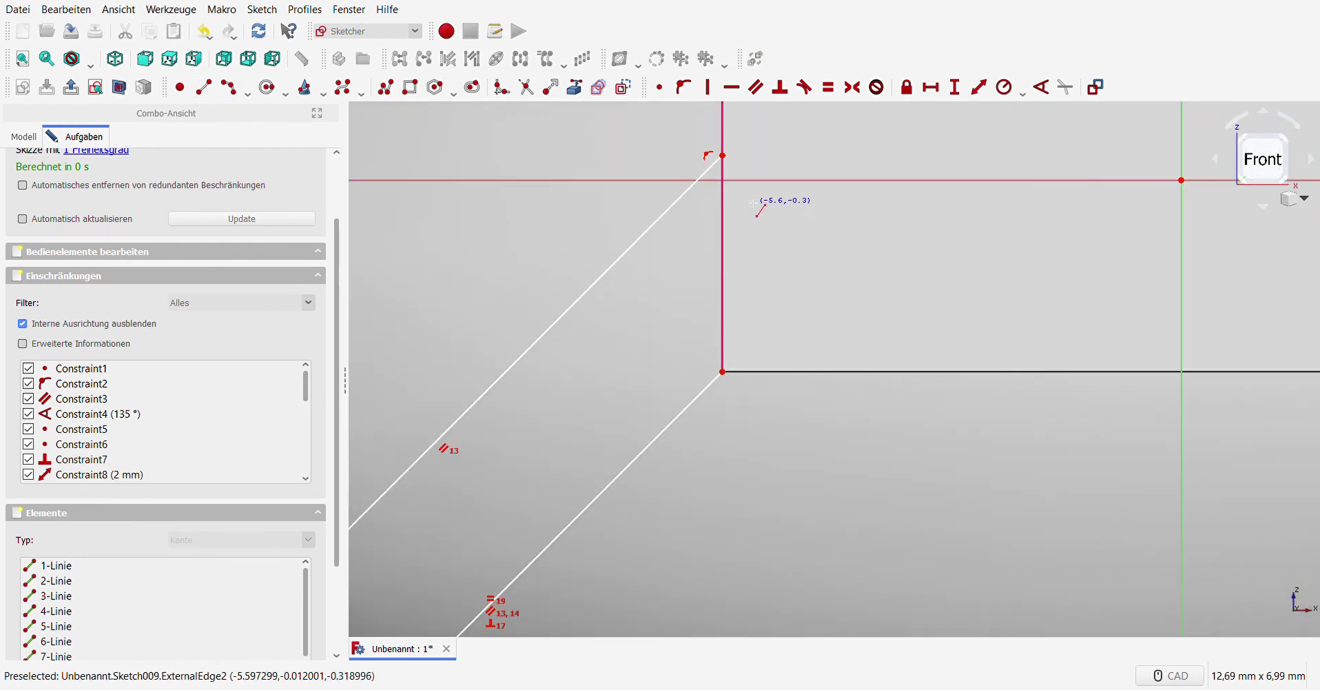
click(722, 156)
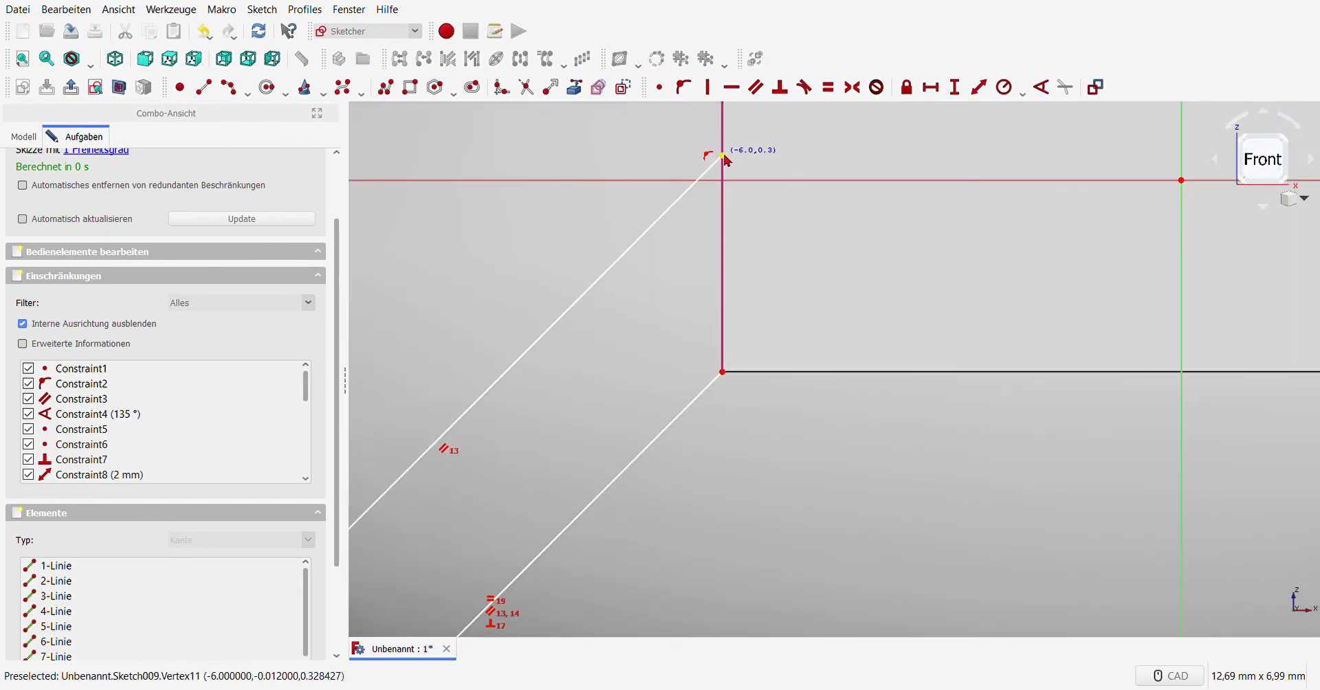
click(723, 372)
Step: Delete the redundant Constraint22 from the sketch's constraint list
scroll(245, 370, down, 2)
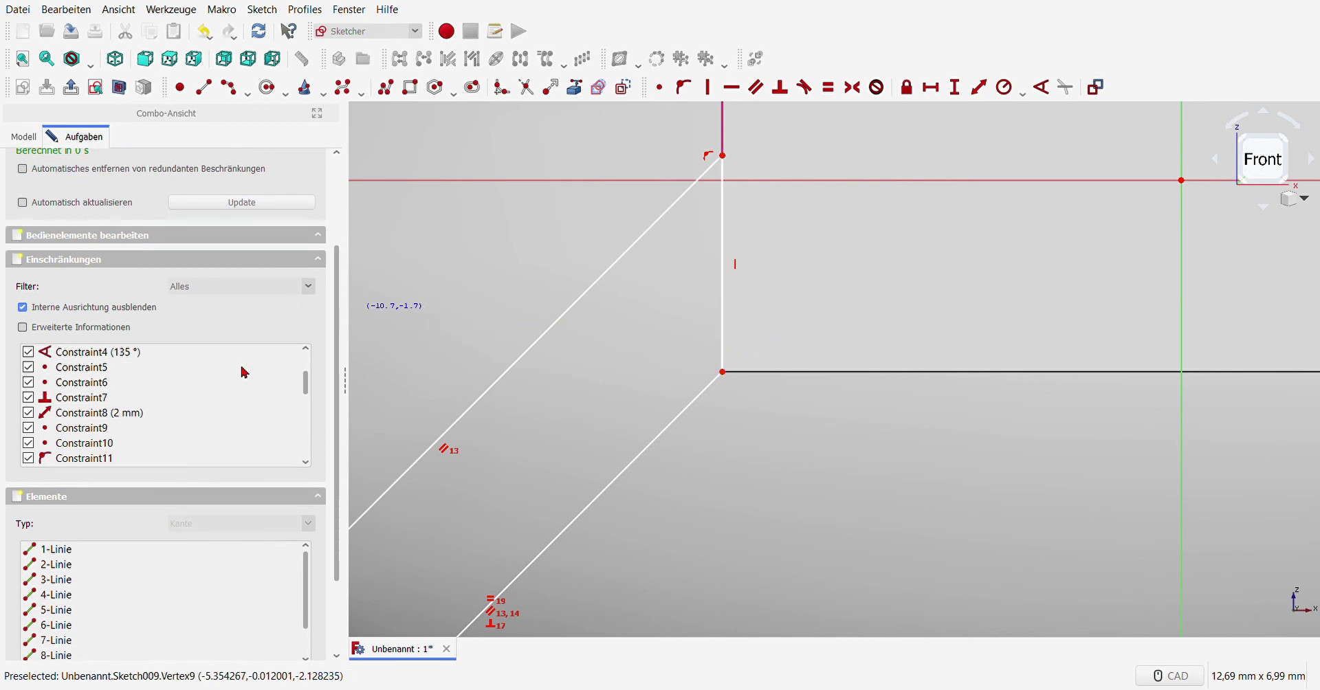
scroll(266, 451, down, 1)
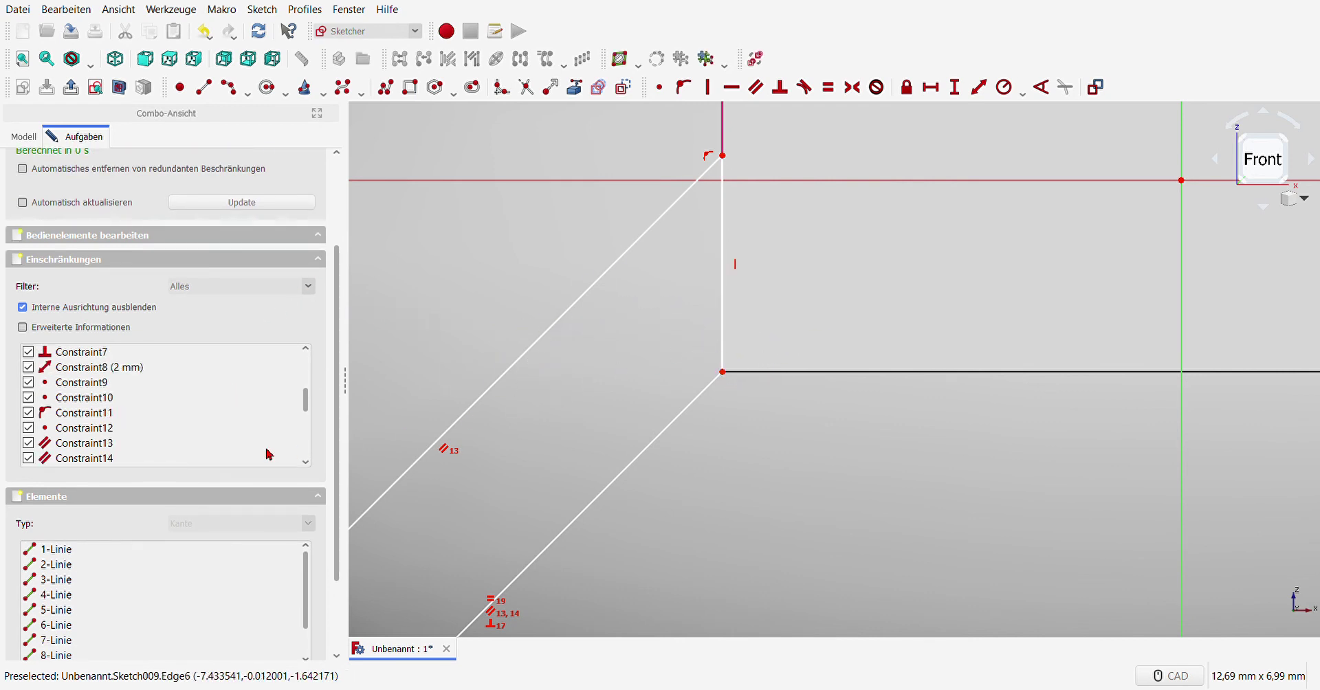
scroll(215, 418, down, 3)
scroll(197, 422, down, 1)
click(178, 377)
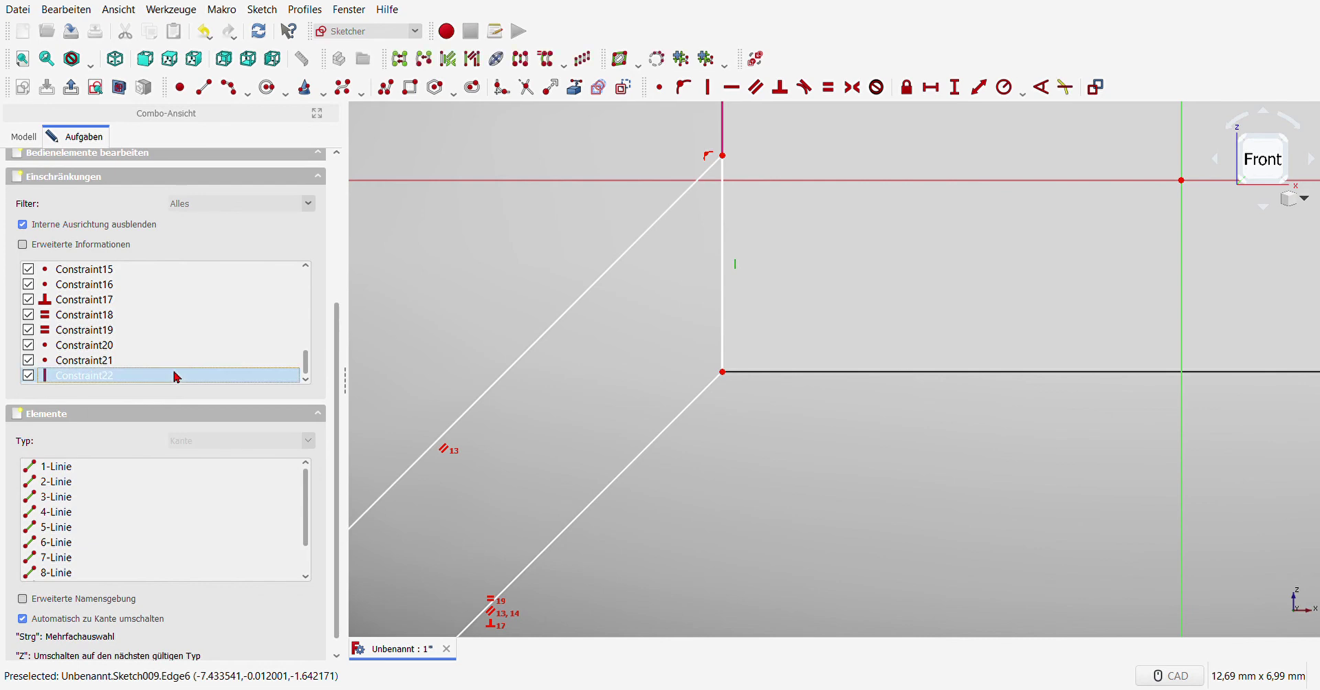
key(Delete)
scroll(699, 472, down, 8)
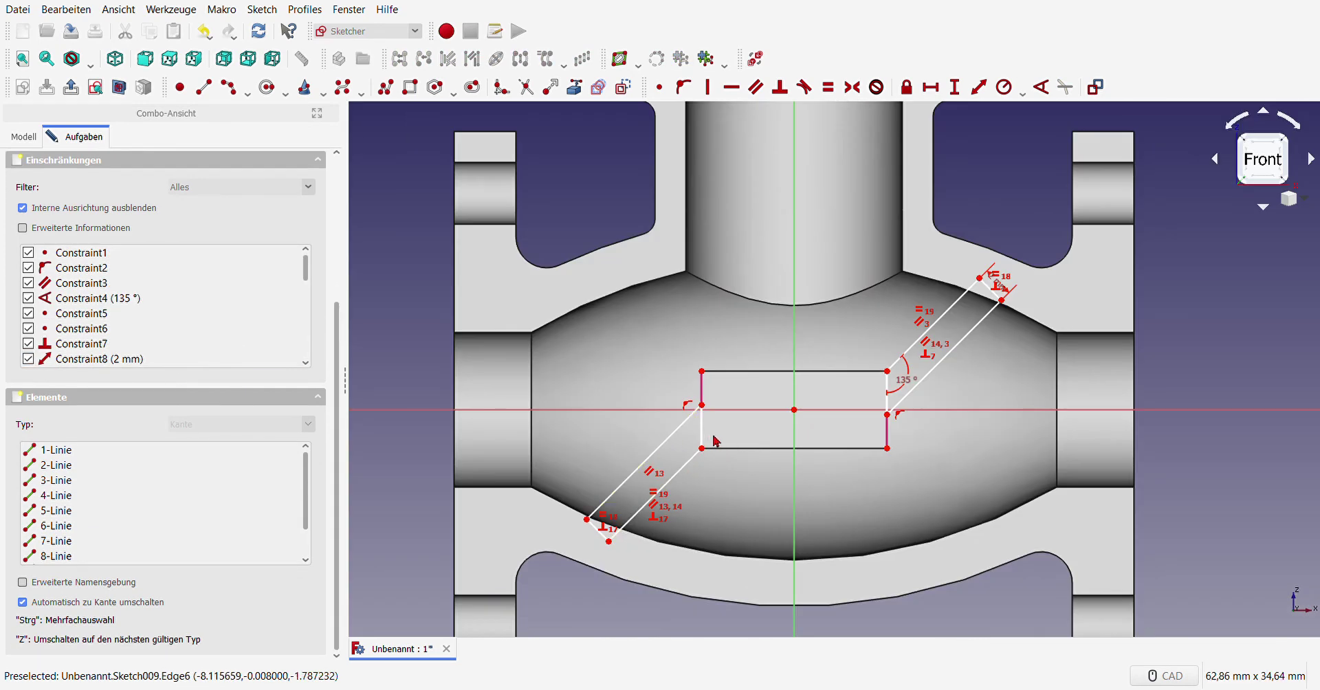
scroll(277, 245, up, 2)
scroll(277, 244, up, 4)
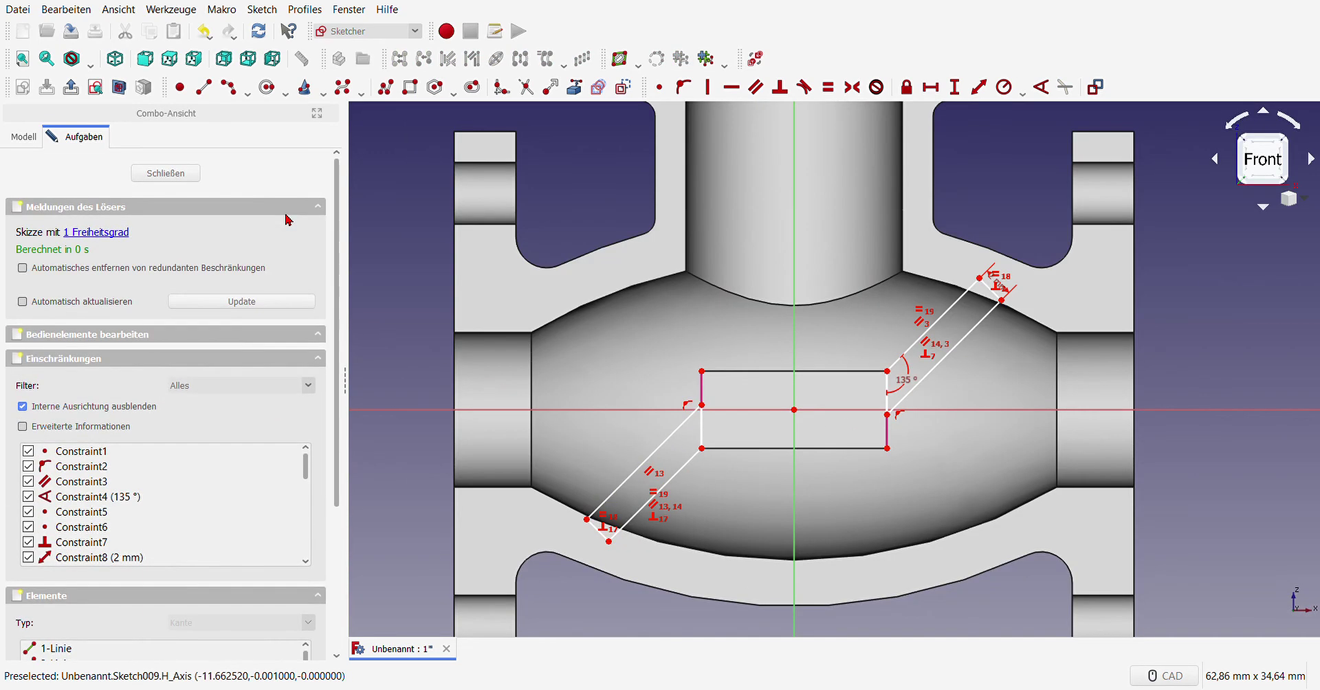
scroll(740, 466, up, 4)
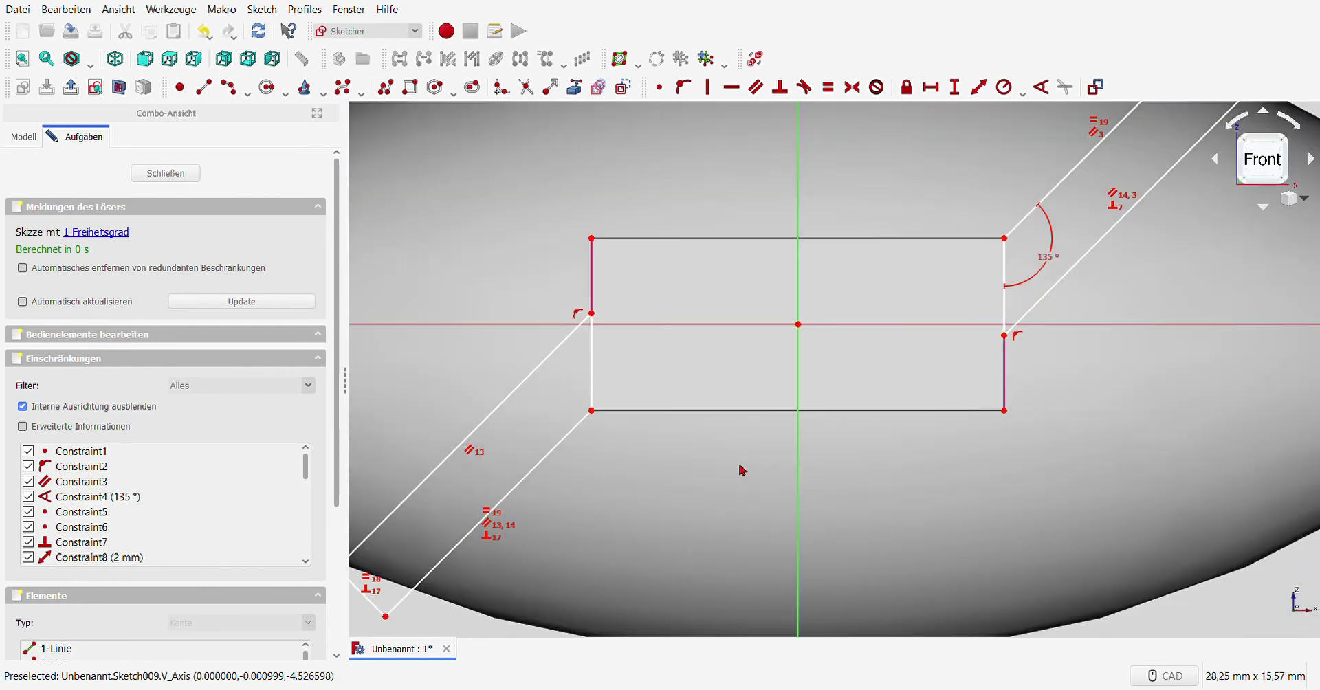
scroll(715, 475, down, 2)
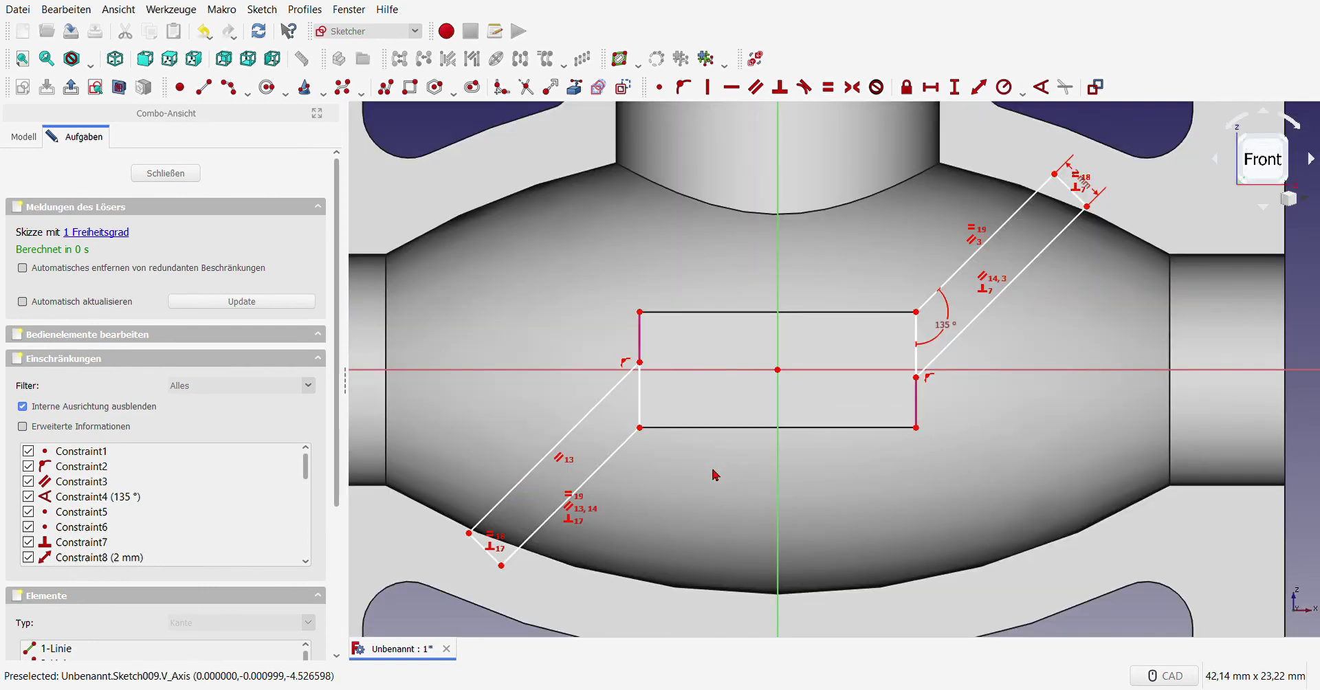
Step: Fix the upper-left diagonal at 10,48 mm and close the fully constrained sketch
click(534, 466)
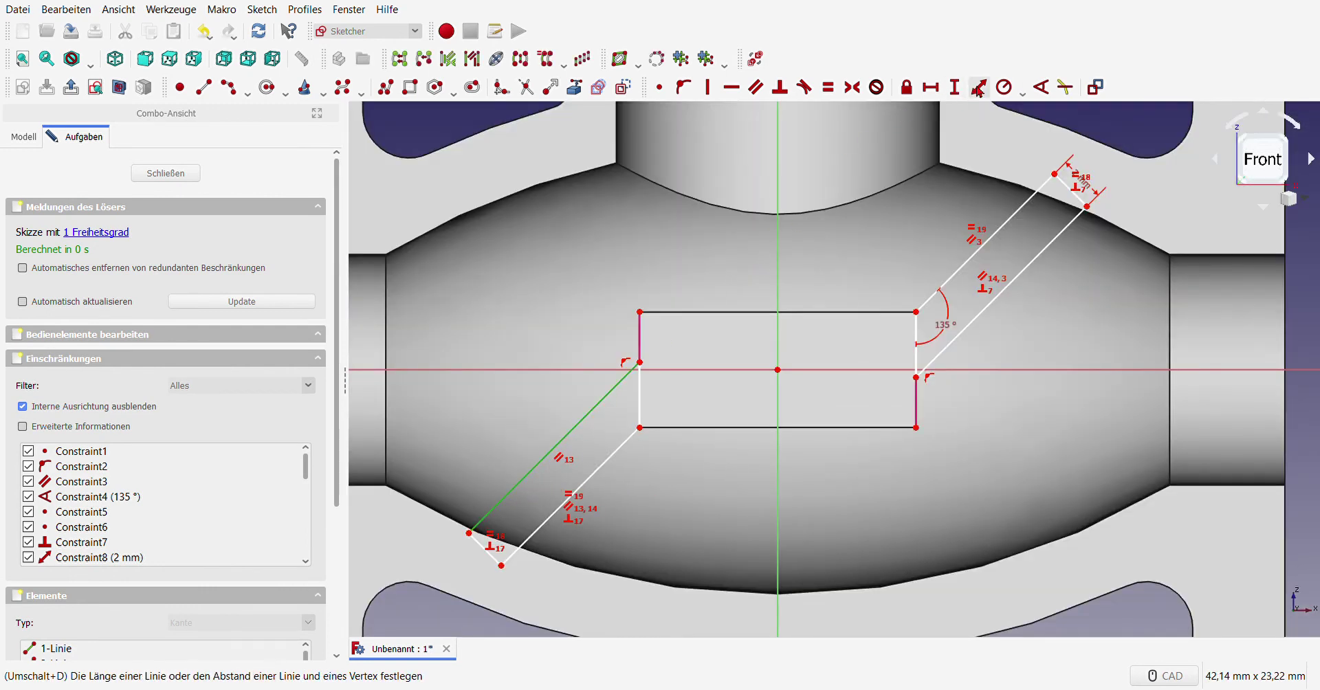
click(978, 87)
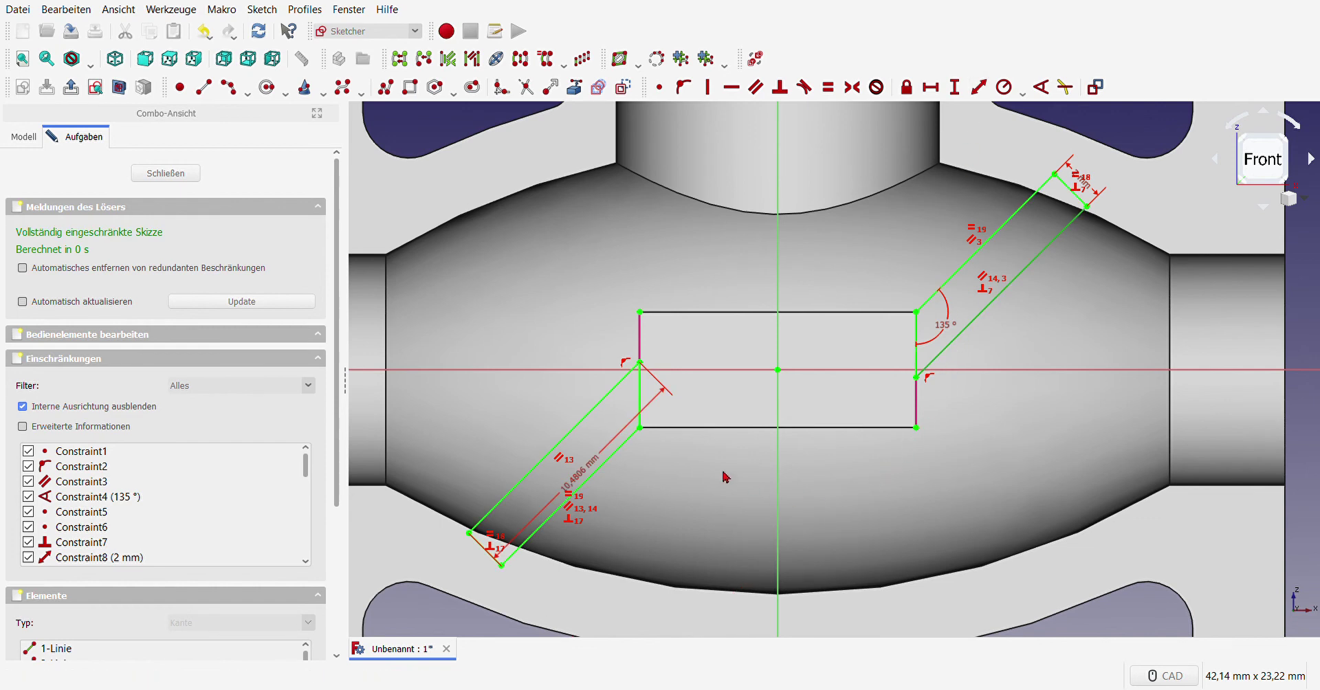
drag(588, 471, 523, 420)
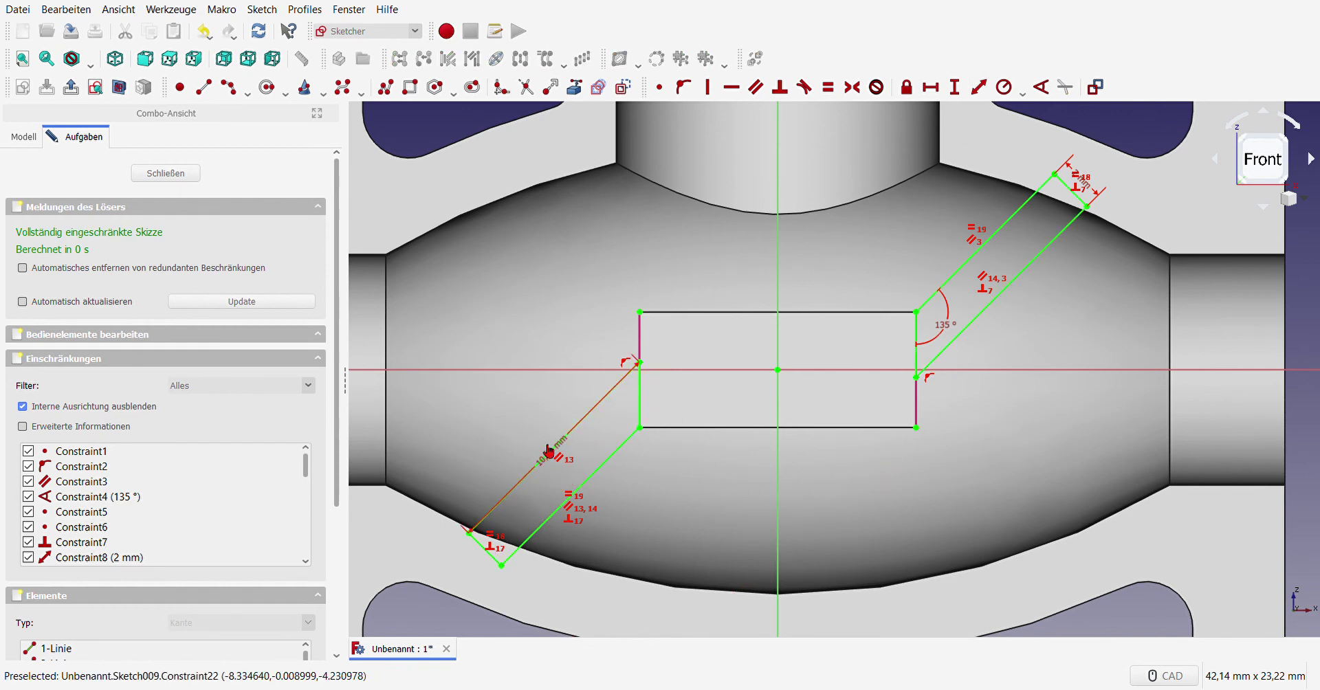
scroll(522, 421, down, 5)
scroll(522, 421, up, 4)
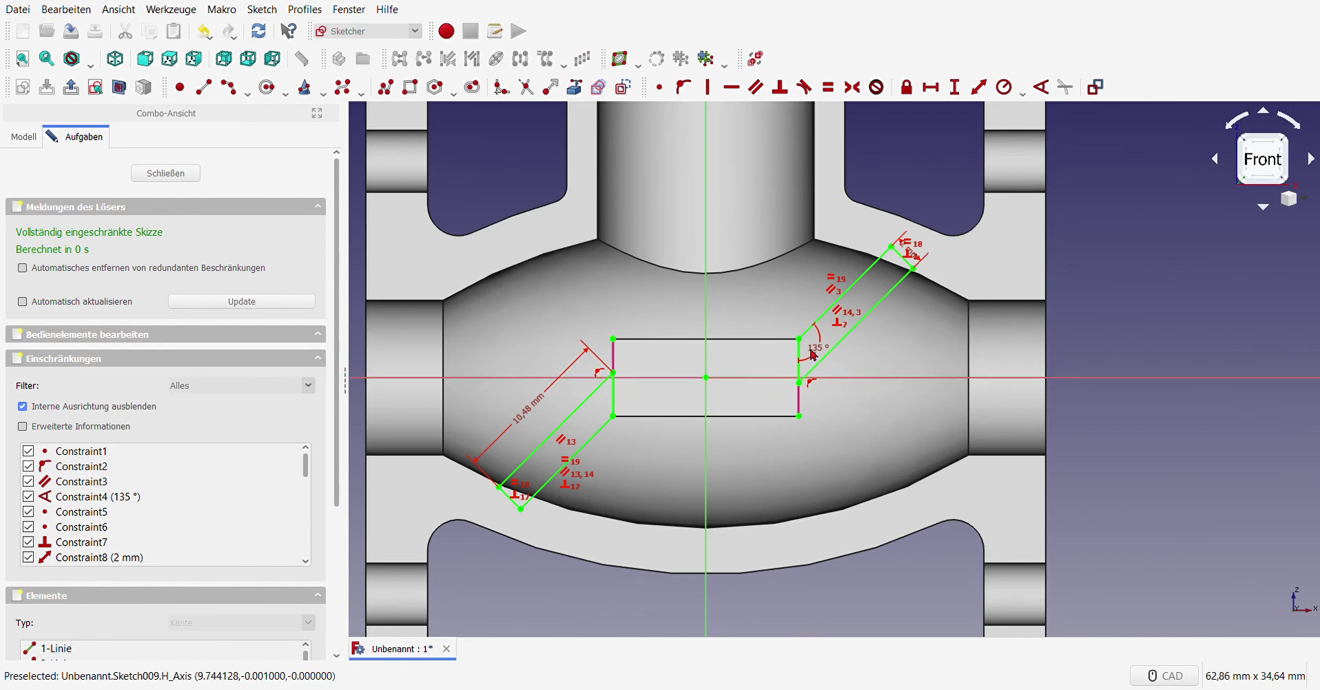
click(194, 176)
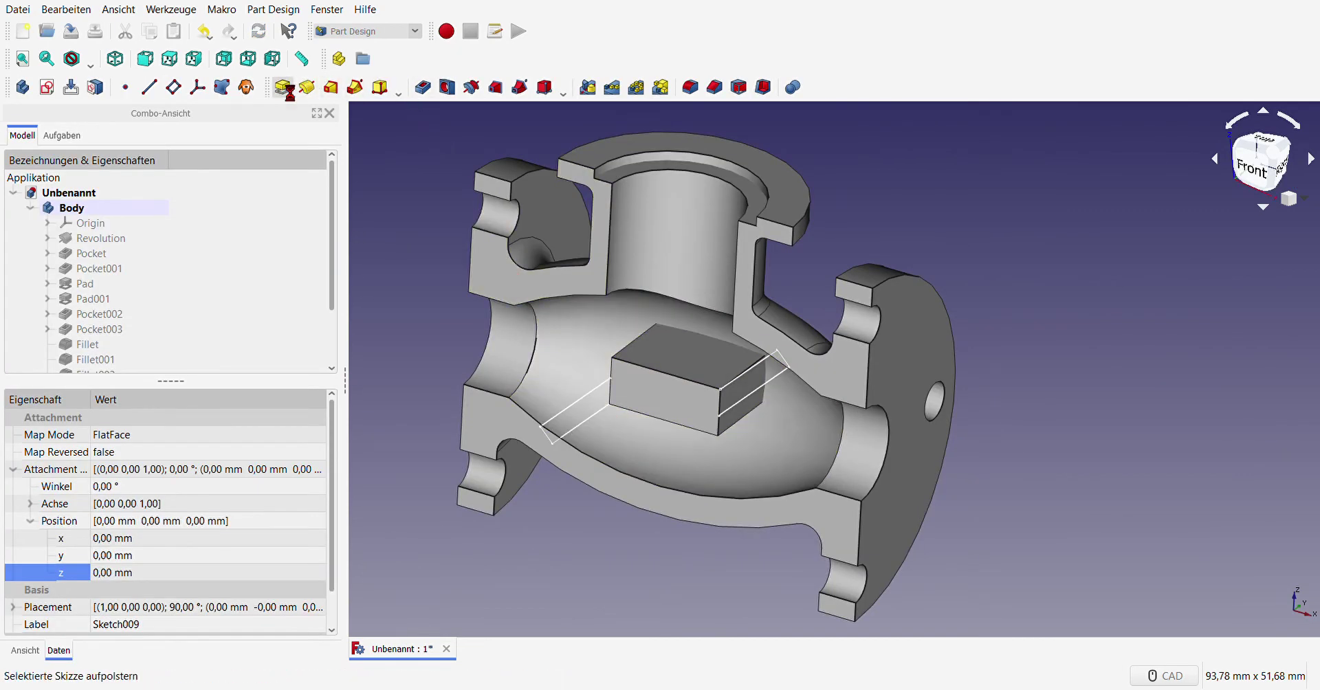
Step: Try a 'Bis zu Oberfläche' pad up to Pad002 Fläche11, then cancel it
click(284, 87)
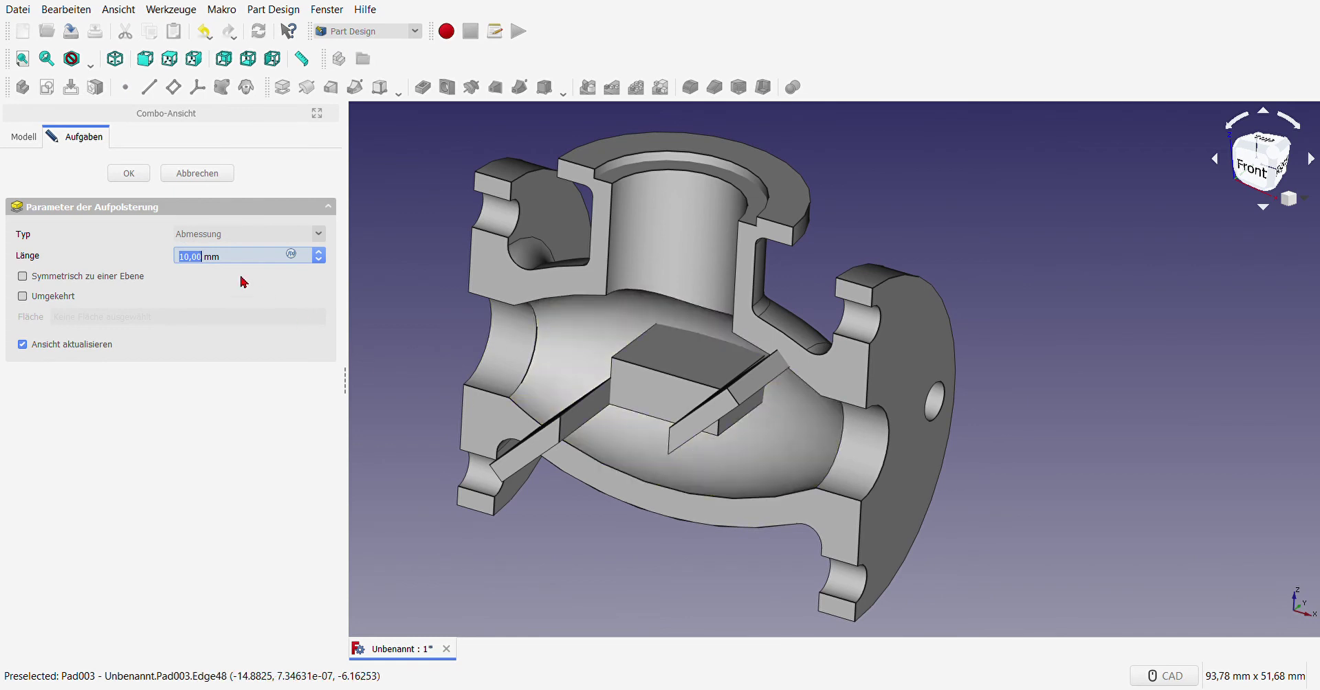
key(shift+Tab)
key(Down)
key(Down)
key(Down)
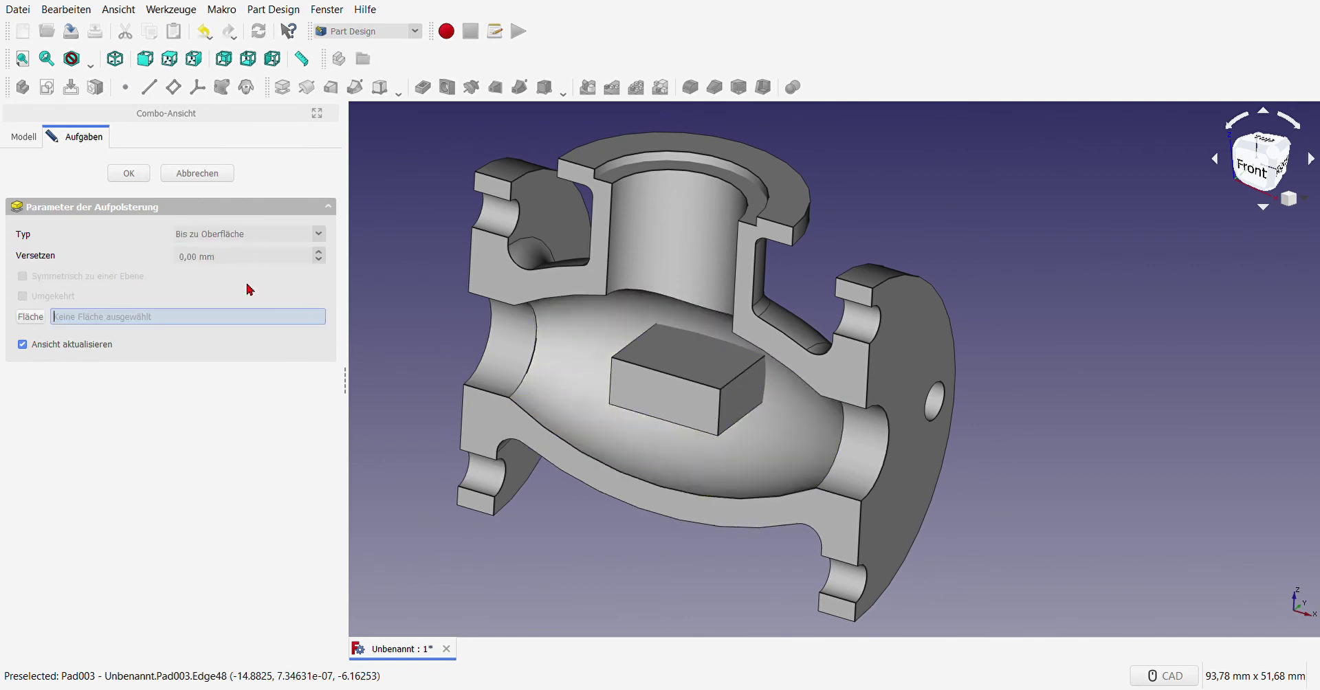
click(763, 448)
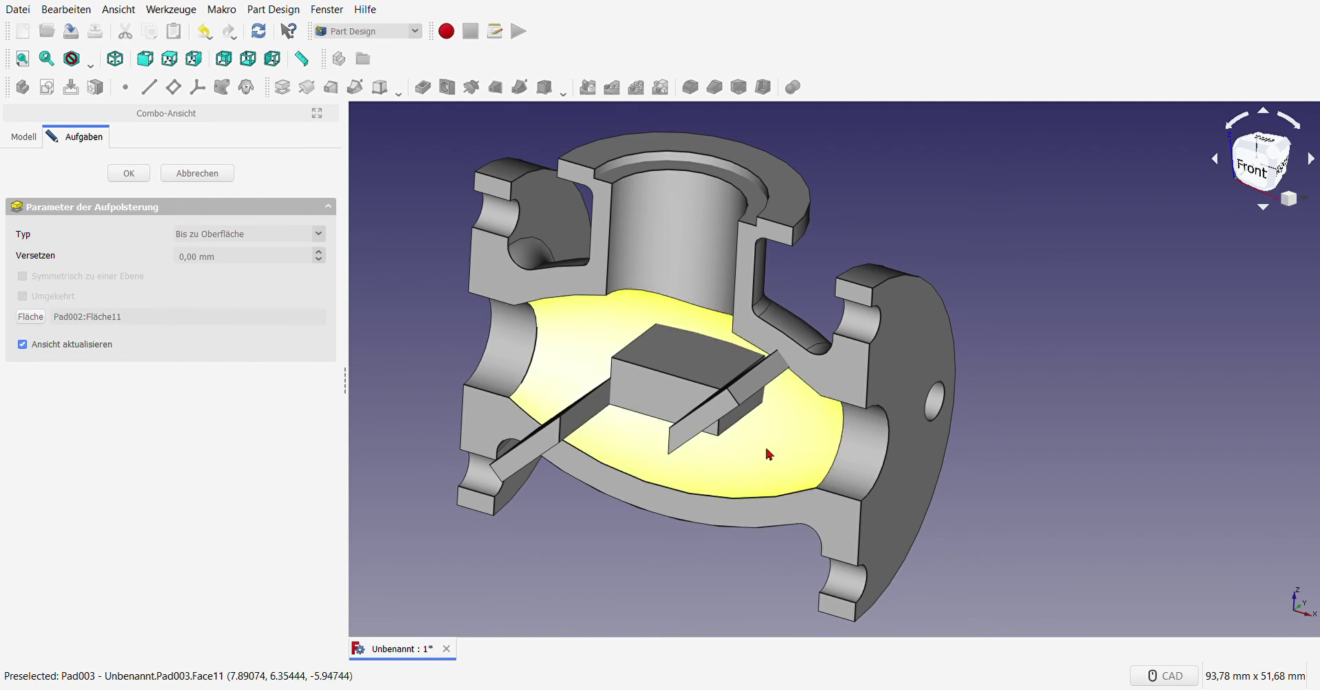
click(201, 175)
Step: Look down into the valve body, start a pad on Sketch009, and cancel it
scroll(523, 349, up, 3)
scroll(584, 354, down, 1)
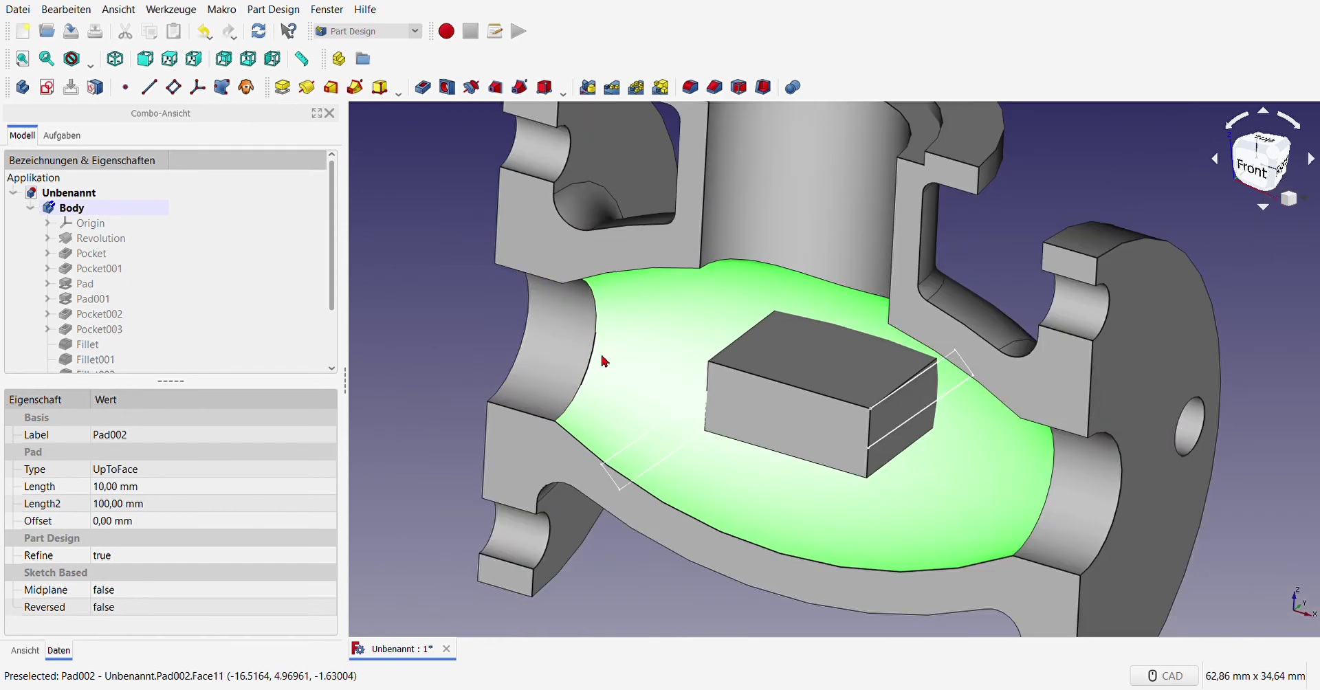
mouse_move(922, 472)
middle_down()
mouse_move(954, 402)
mouse_move(928, 495)
middle_up()
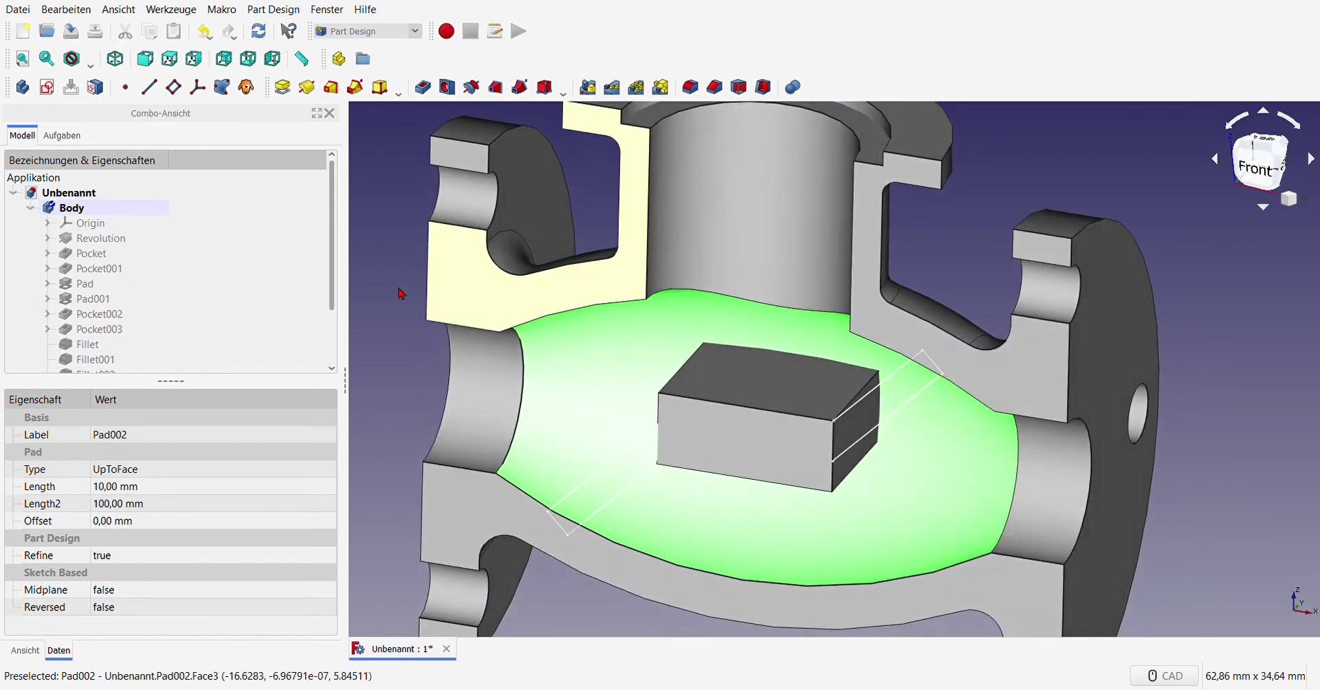
scroll(182, 260, down, 2)
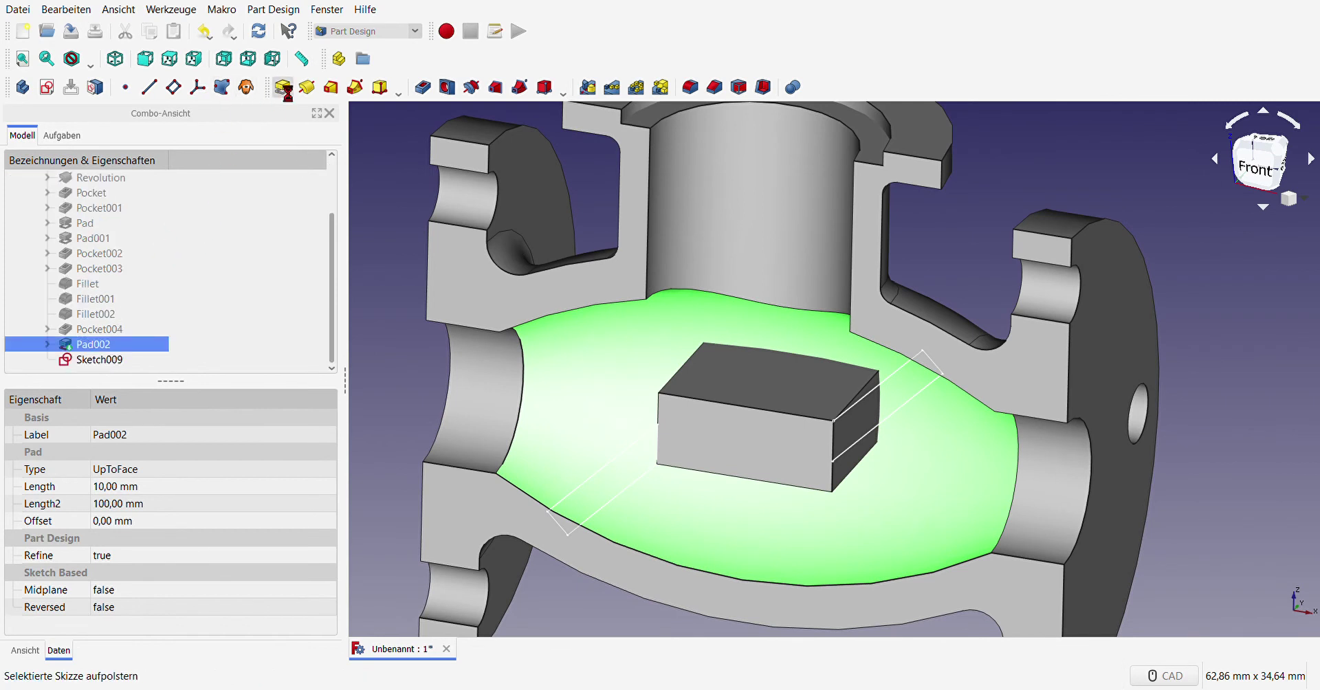
click(283, 88)
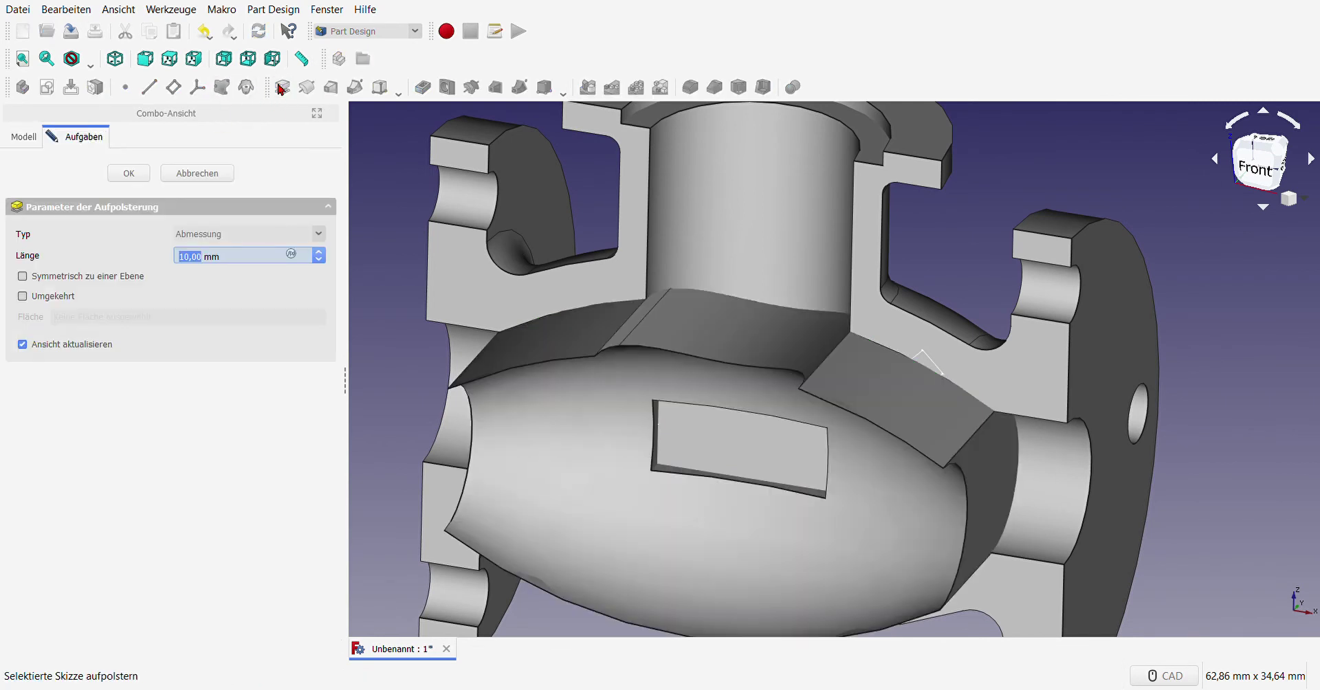
click(197, 174)
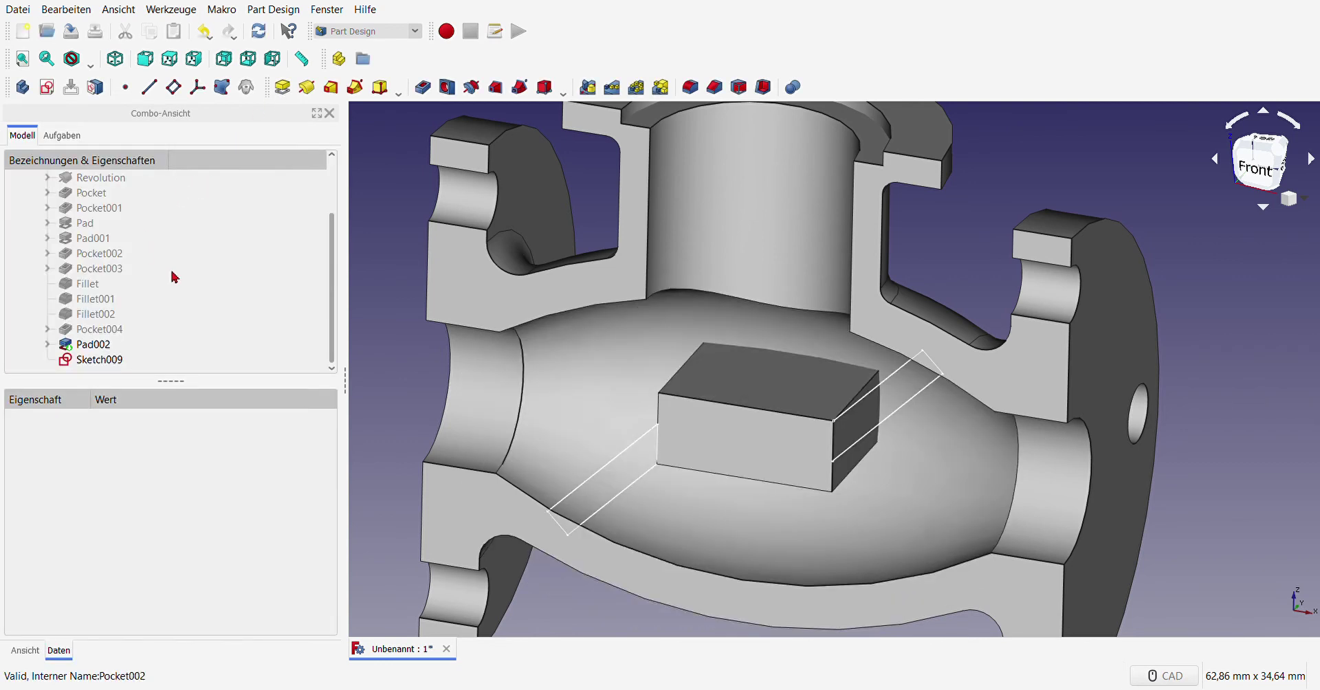
click(110, 359)
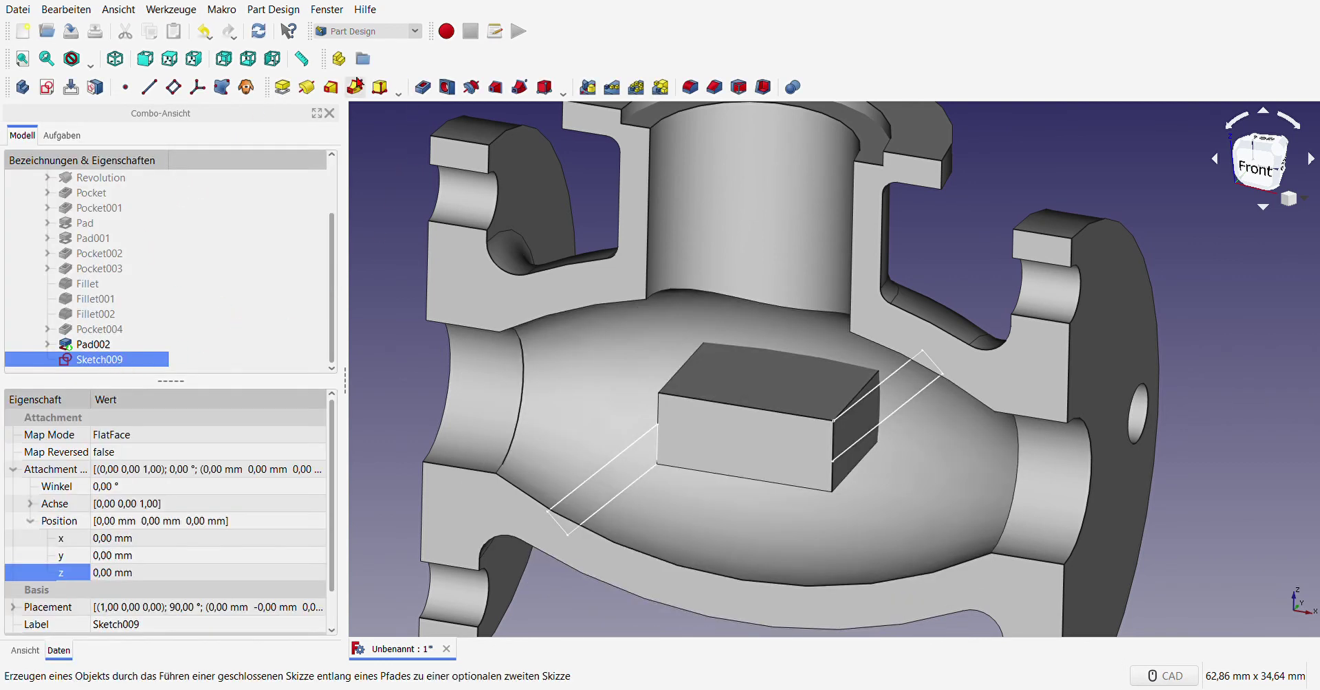
click(282, 87)
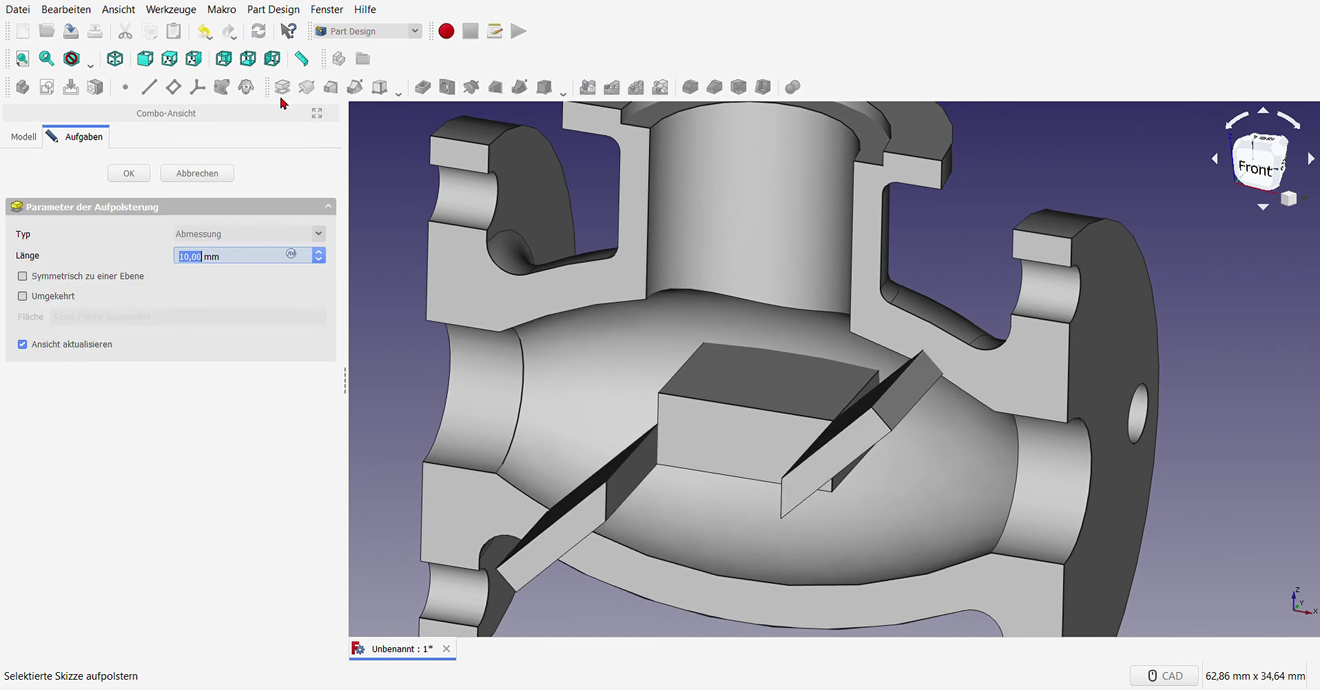
click(23, 295)
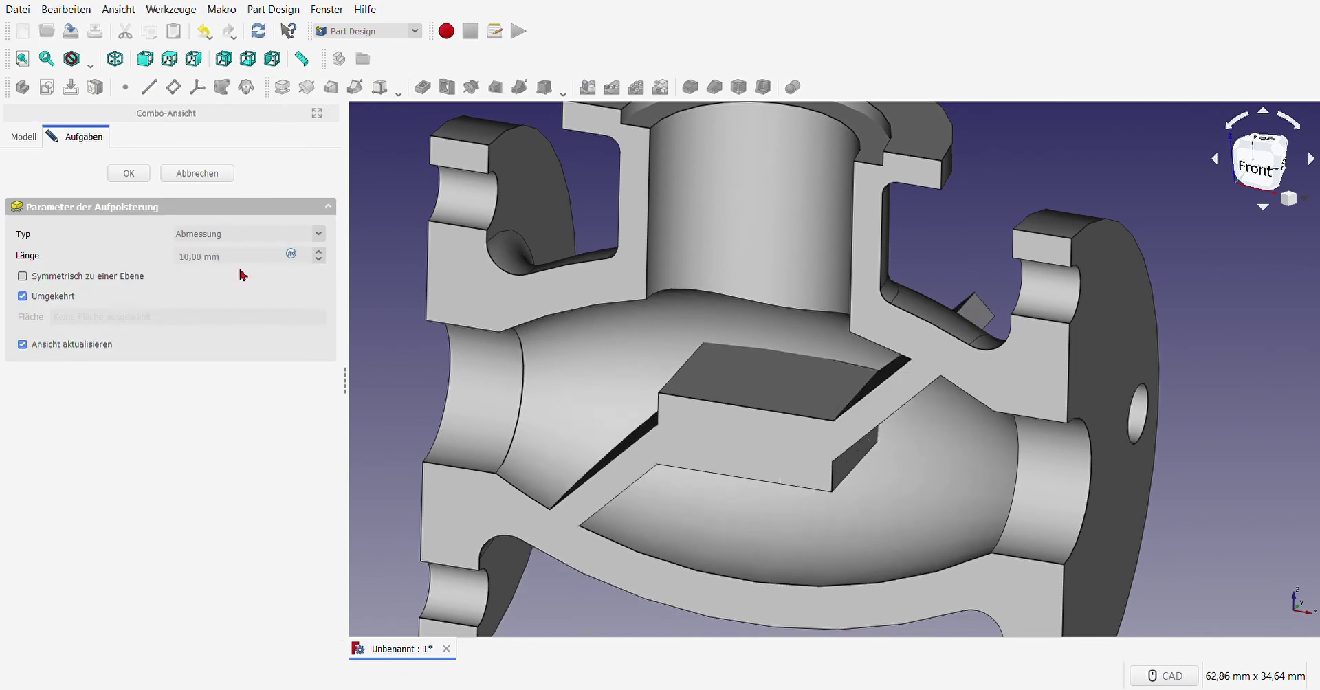
click(256, 244)
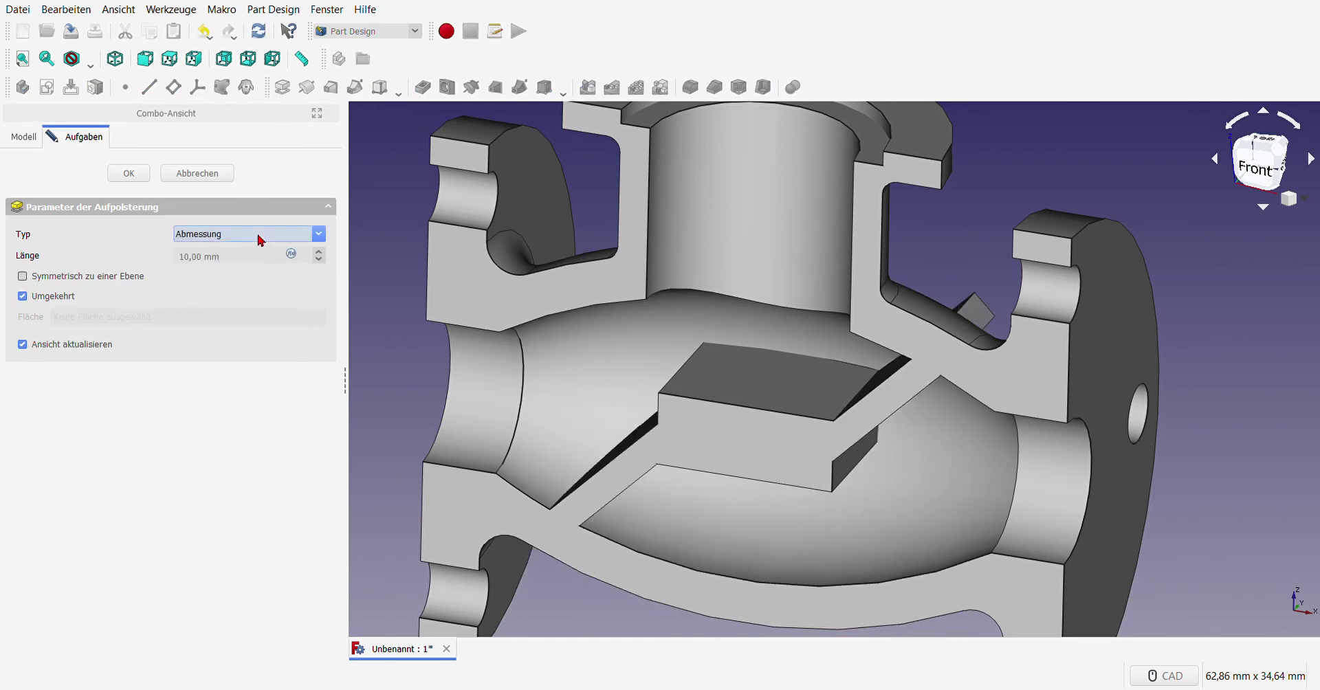
click(249, 290)
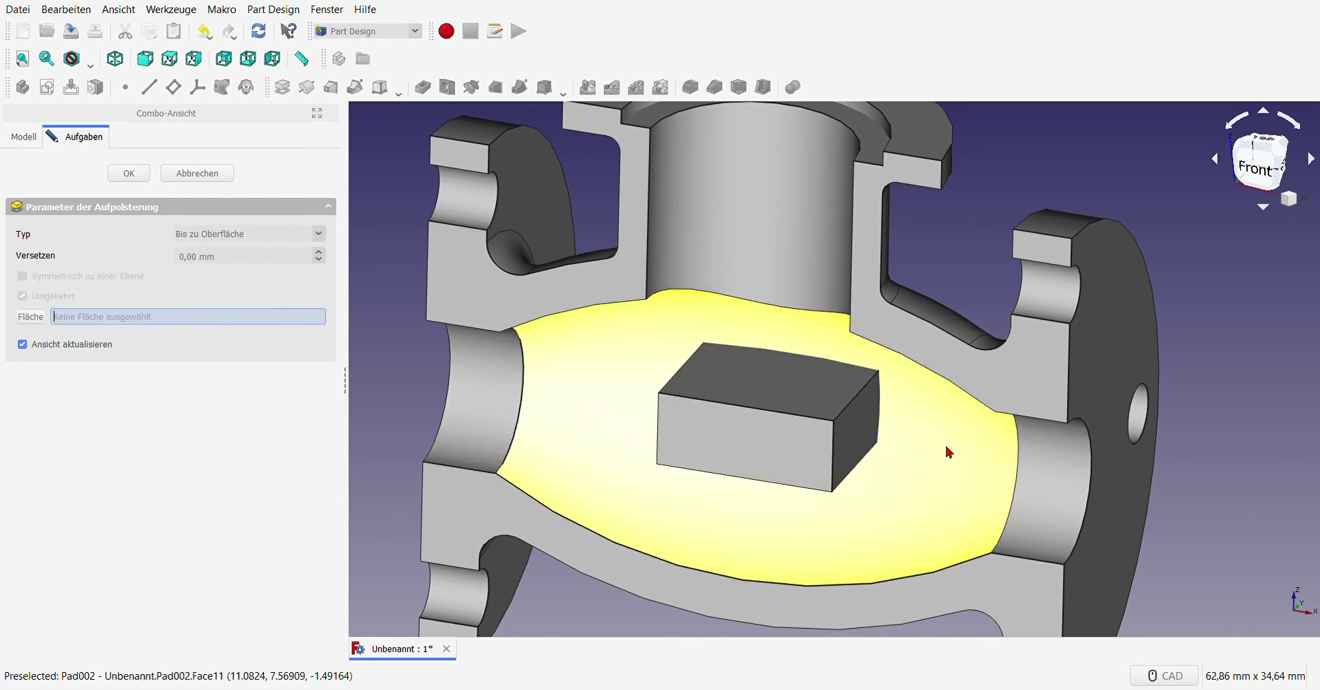
click(949, 452)
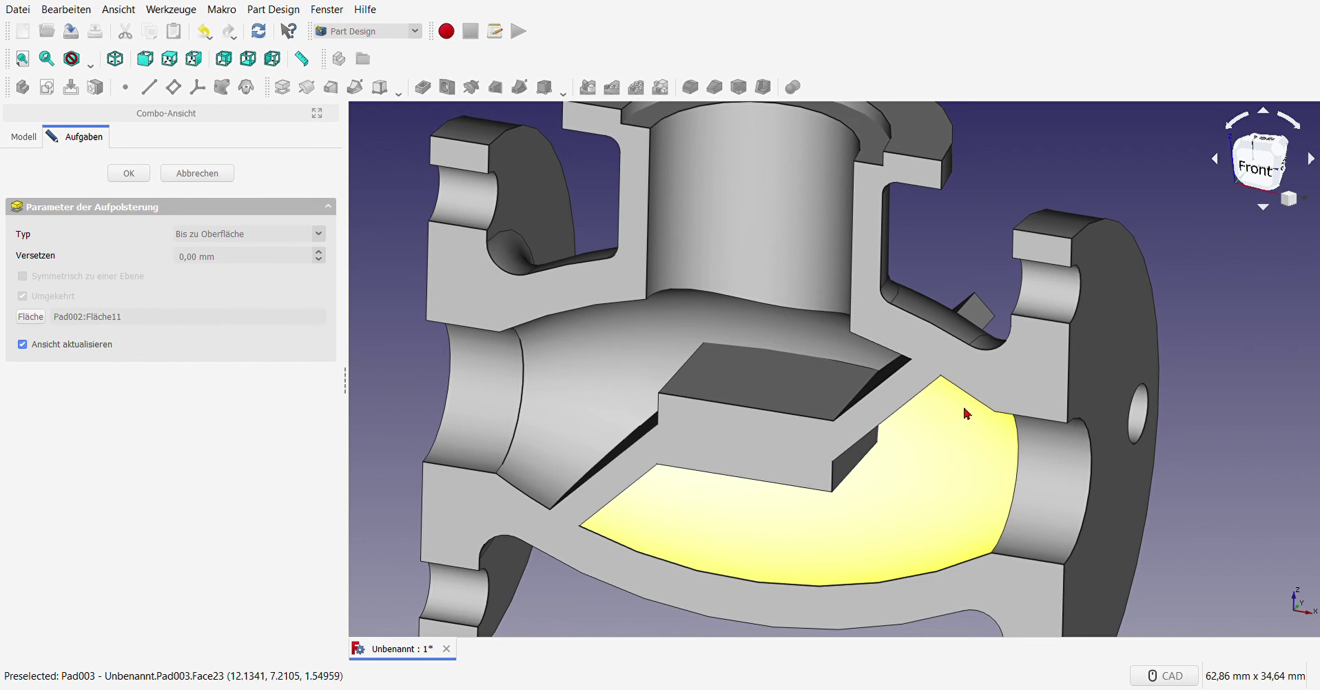
scroll(837, 348, down, 8)
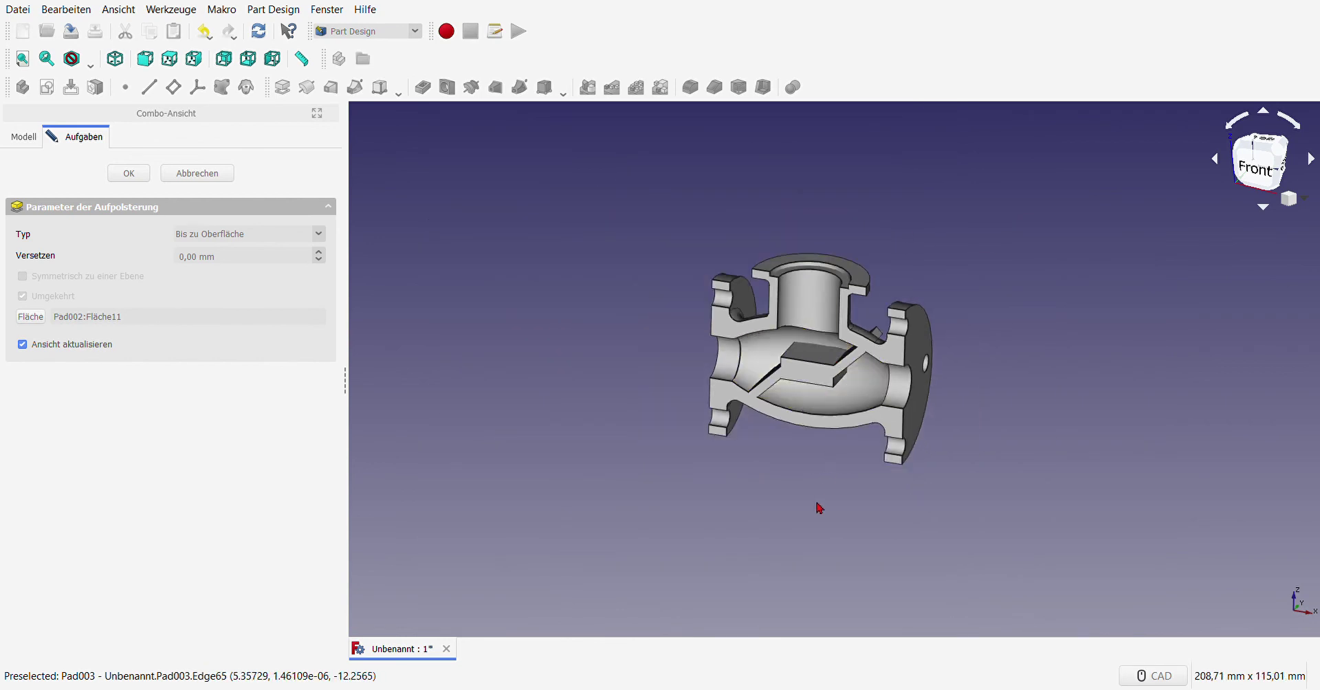
mouse_move(819, 507)
middle_down()
mouse_move(978, 407)
mouse_move(976, 368)
mouse_move(824, 484)
mouse_move(678, 551)
middle_up()
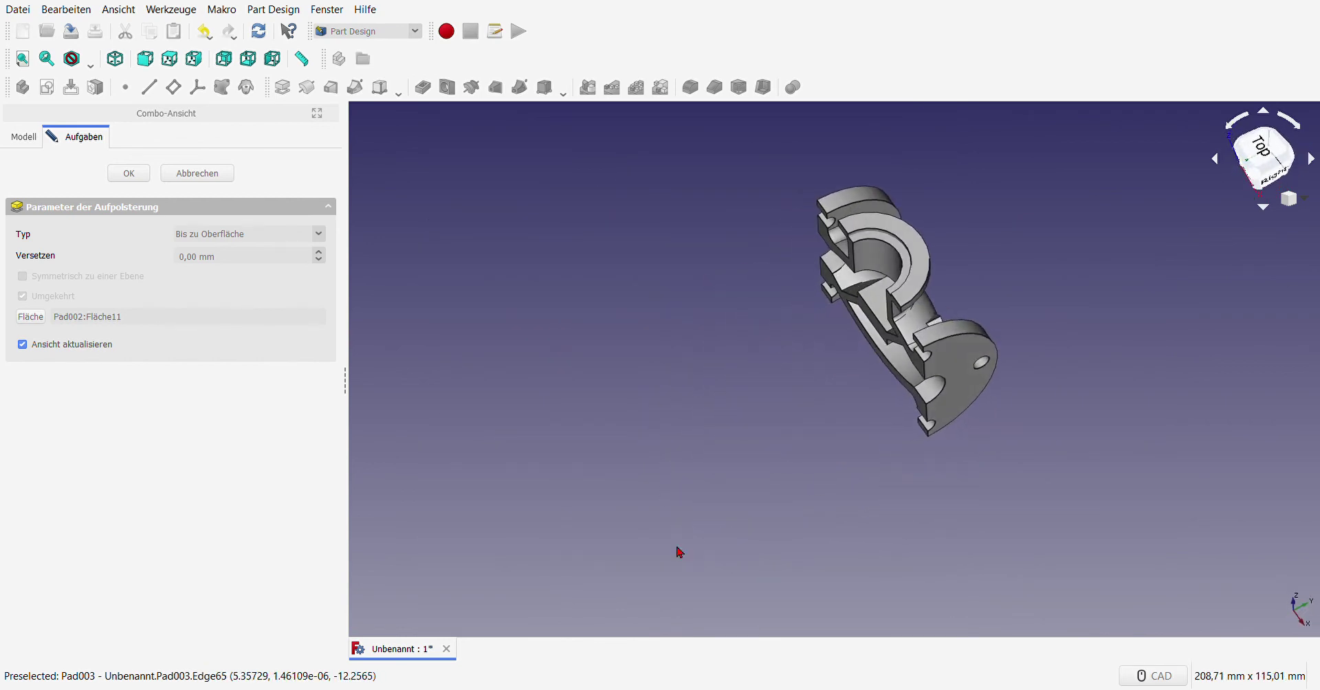
mouse_move(1140, 380)
middle_down()
mouse_move(848, 386)
mouse_move(1125, 356)
mouse_move(999, 342)
middle_up()
scroll(842, 333, up, 5)
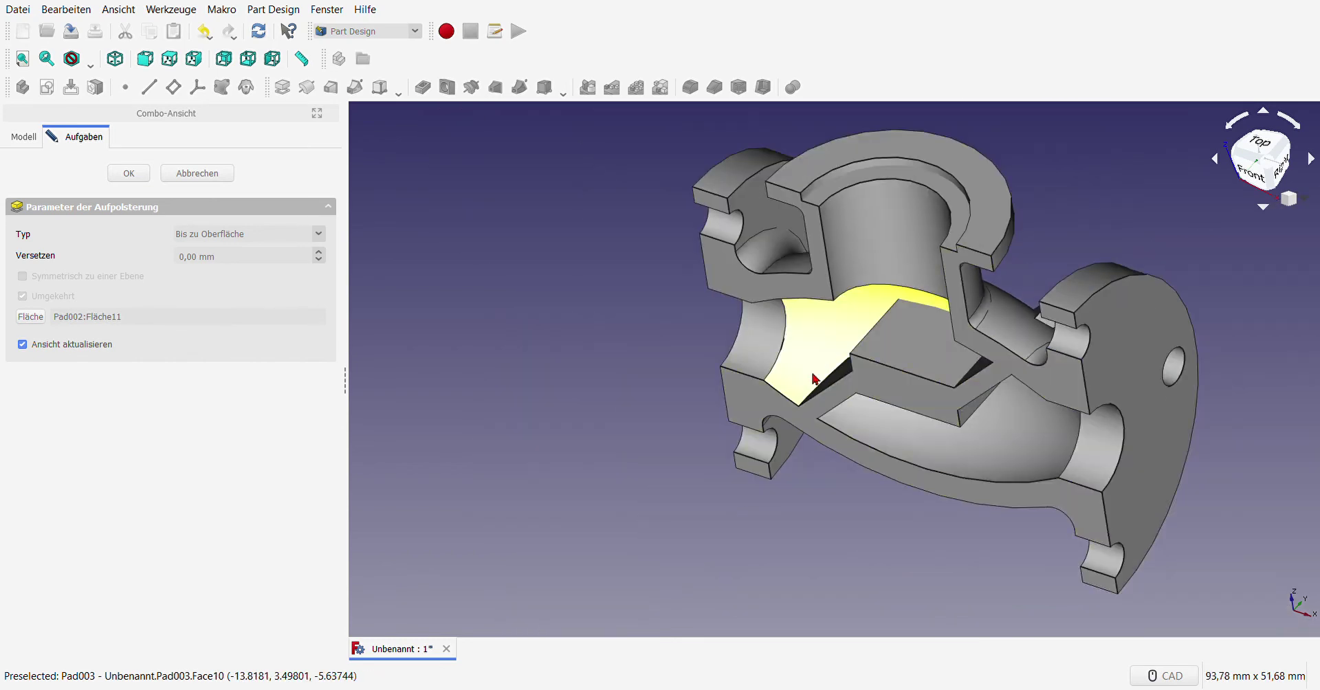
mouse_move(833, 485)
middle_down()
mouse_move(956, 516)
mouse_move(990, 493)
mouse_move(1003, 519)
middle_up()
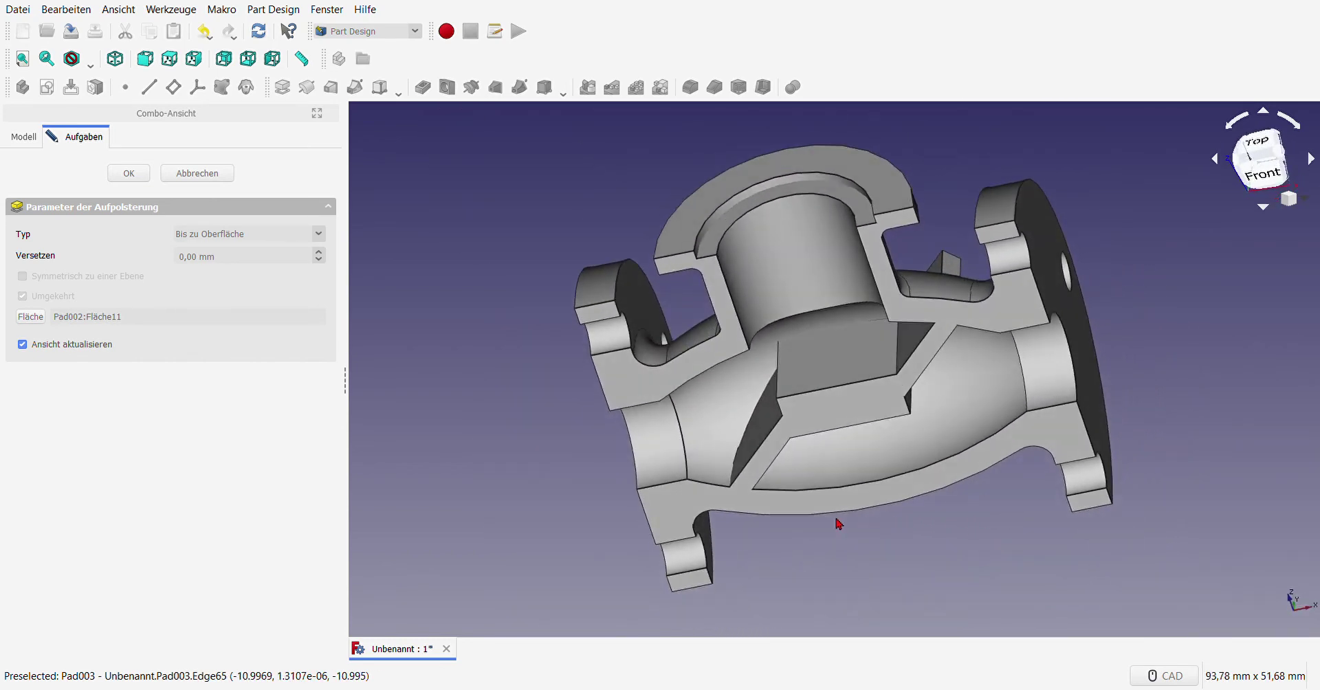
click(208, 174)
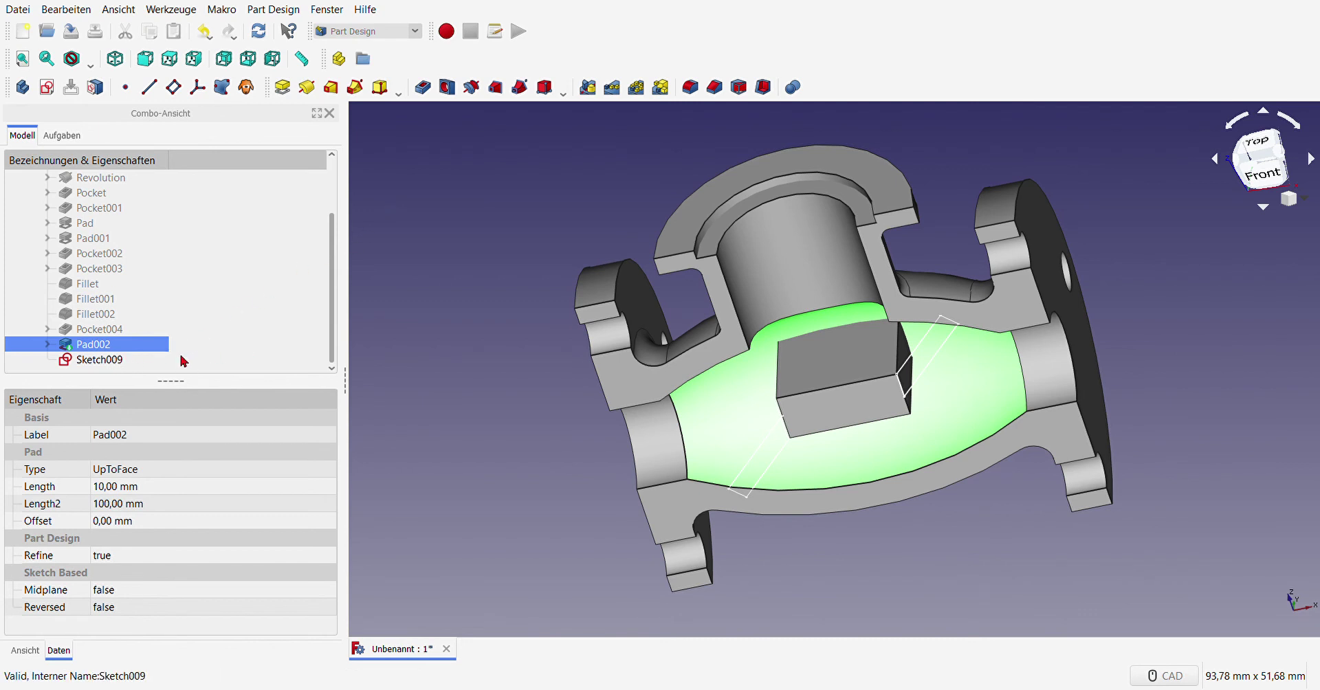
click(257, 351)
click(113, 361)
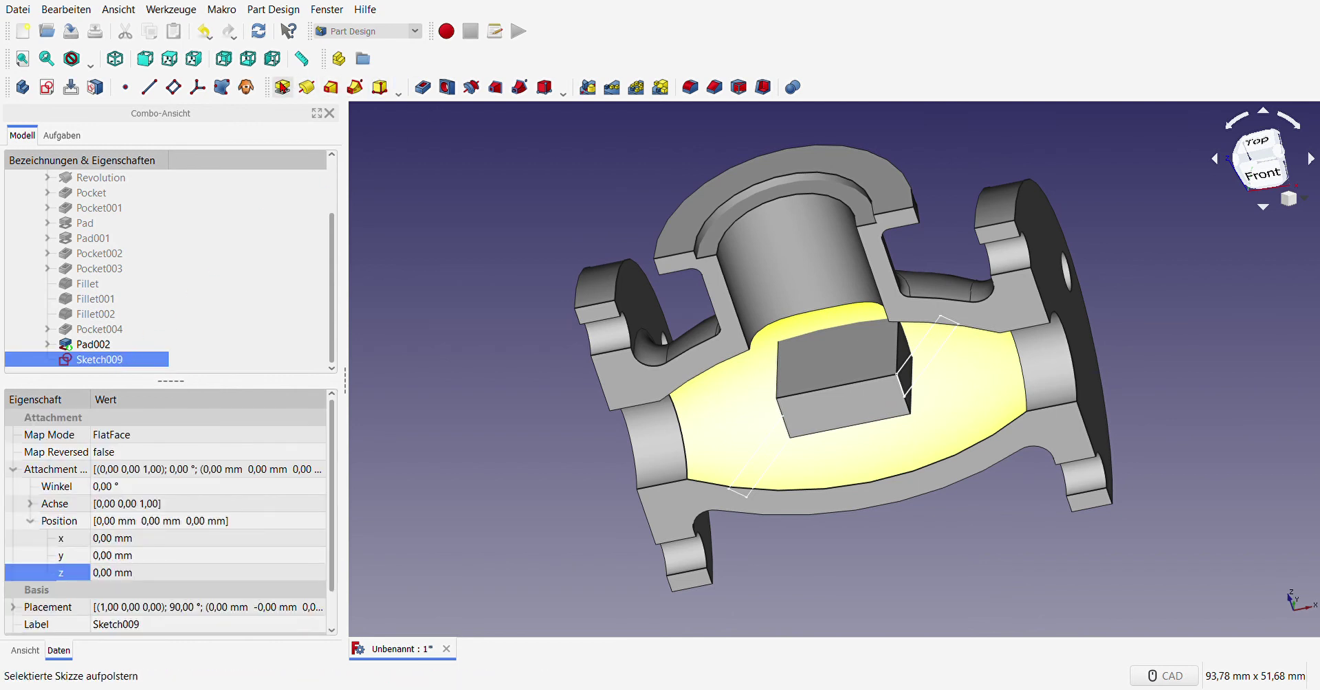
click(285, 87)
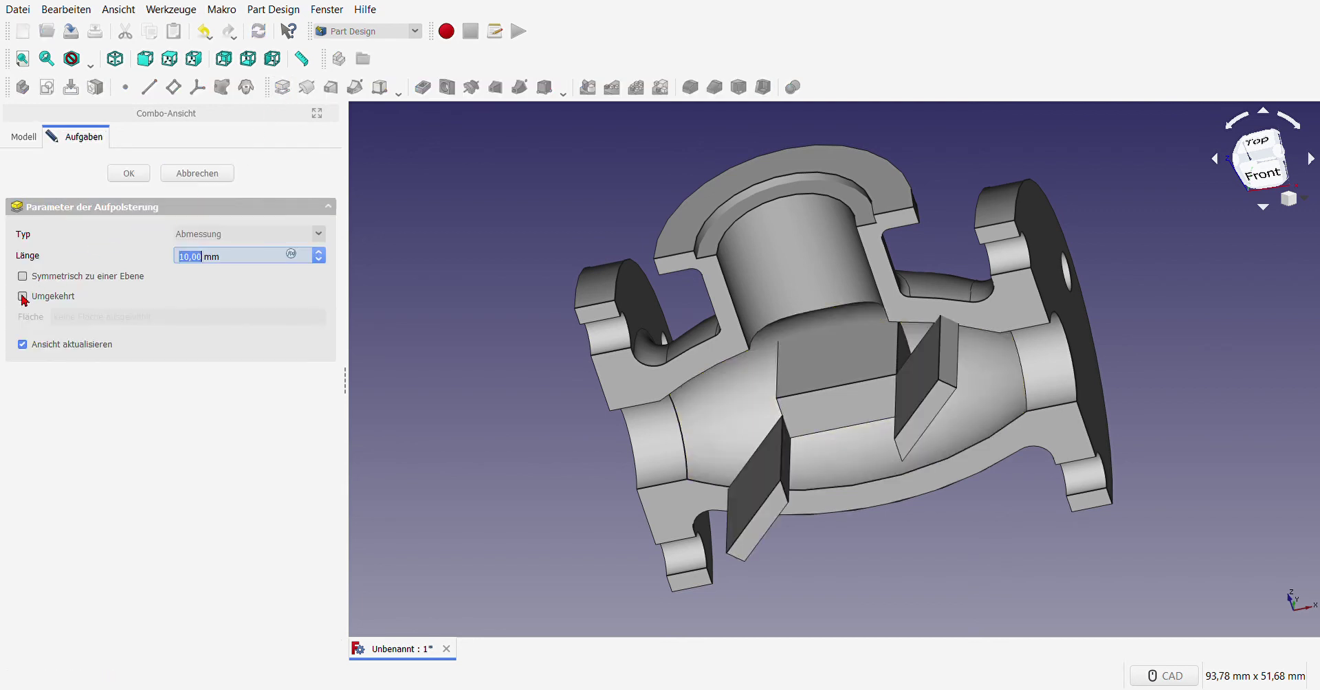
click(22, 296)
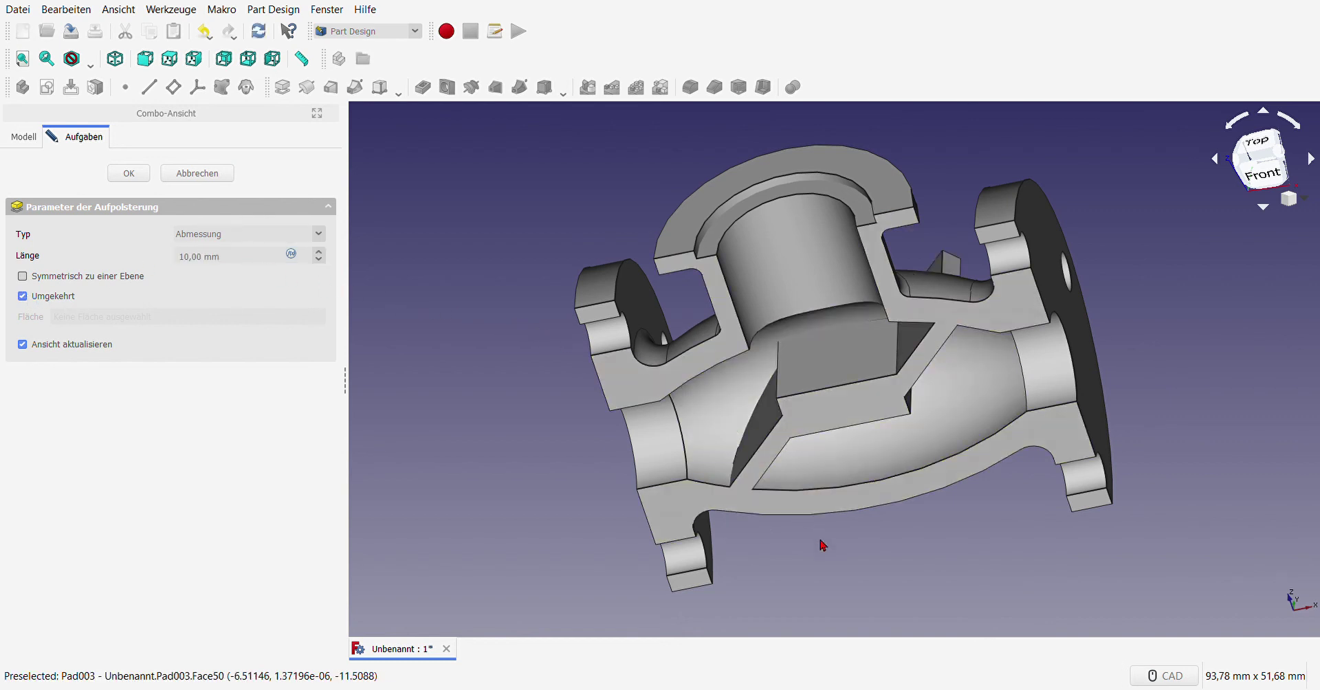
mouse_move(822, 540)
middle_down()
mouse_move(955, 524)
mouse_move(869, 539)
middle_up()
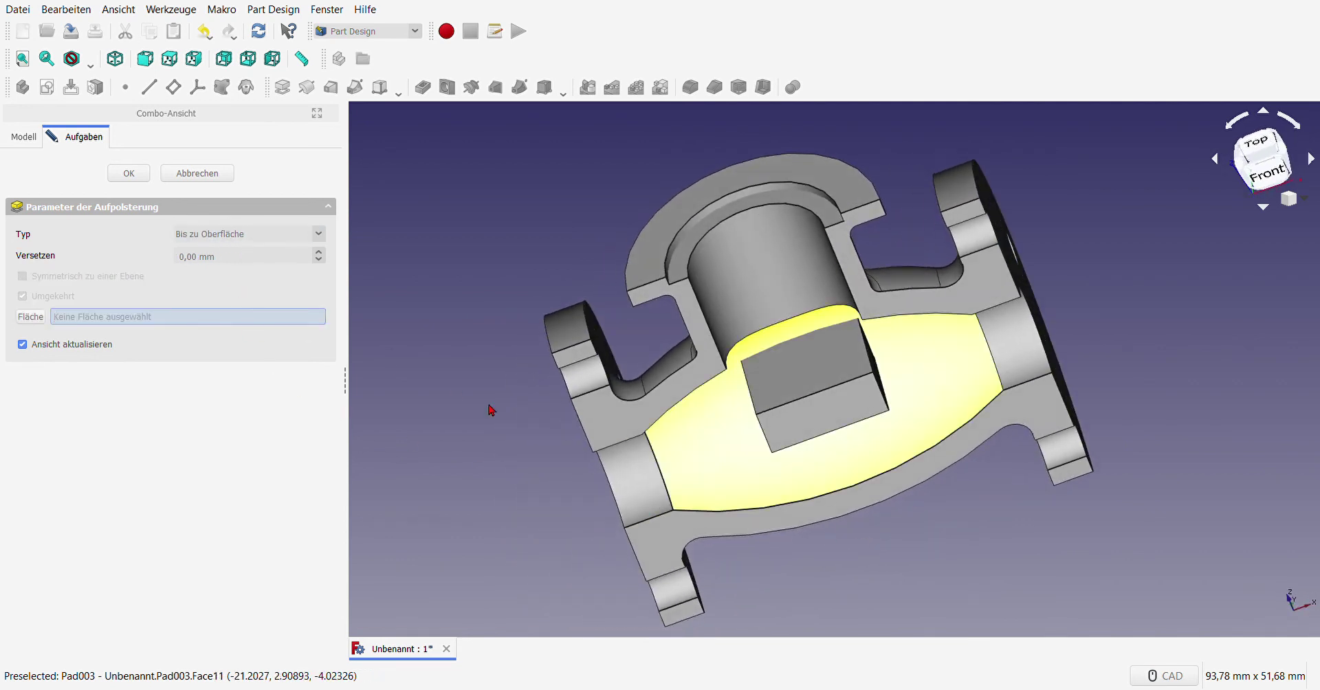
click(708, 439)
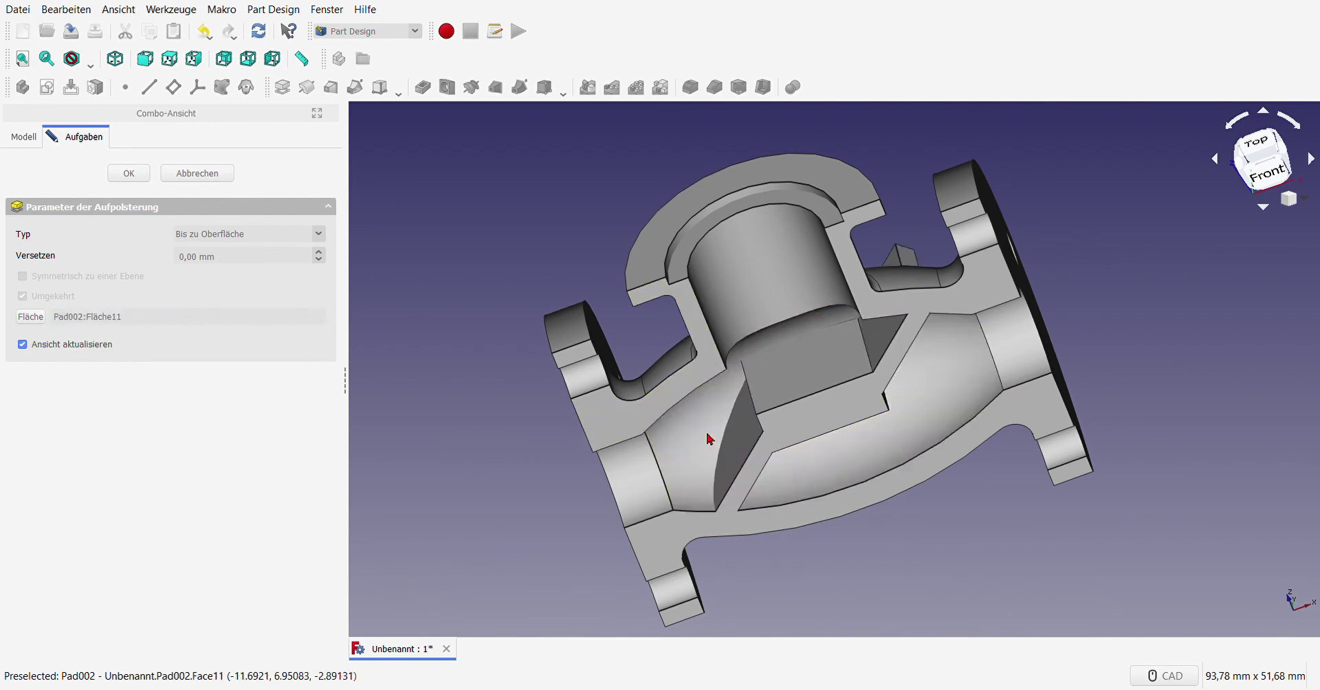
mouse_move(491, 446)
middle_down()
mouse_move(948, 466)
mouse_move(1065, 422)
middle_up()
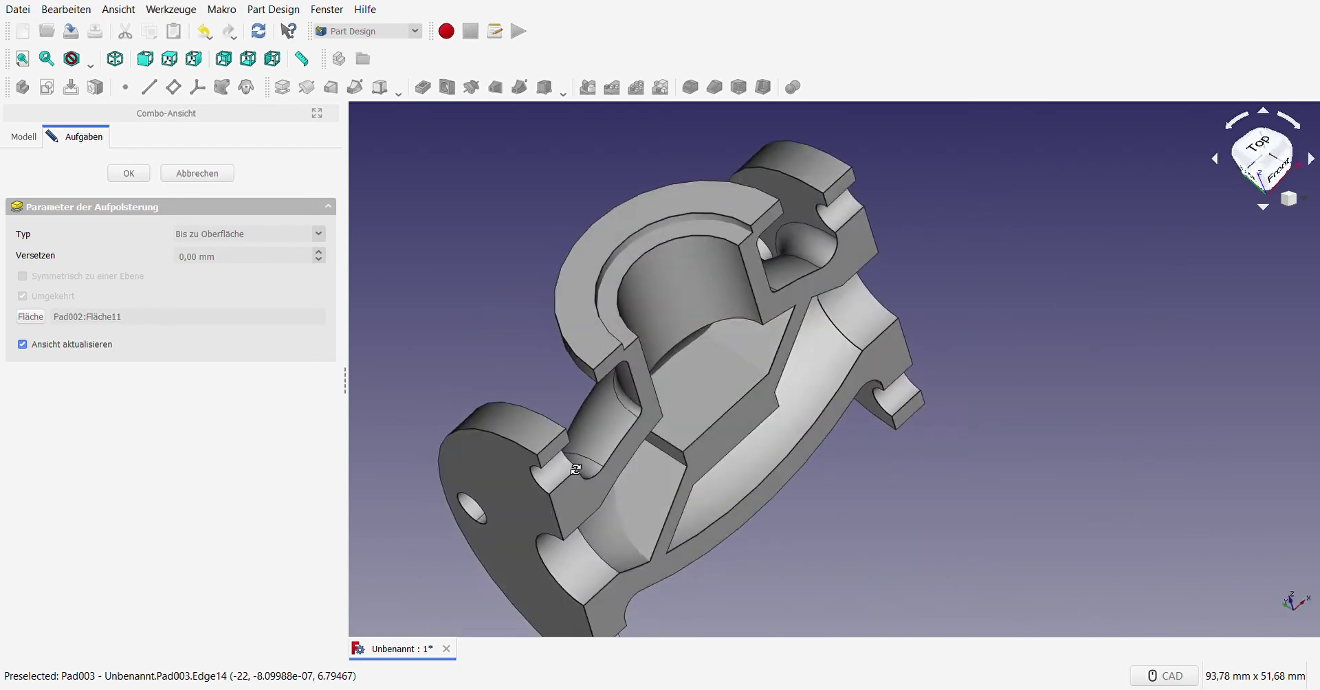
middle_drag(1077, 377, 515, 442)
click(215, 176)
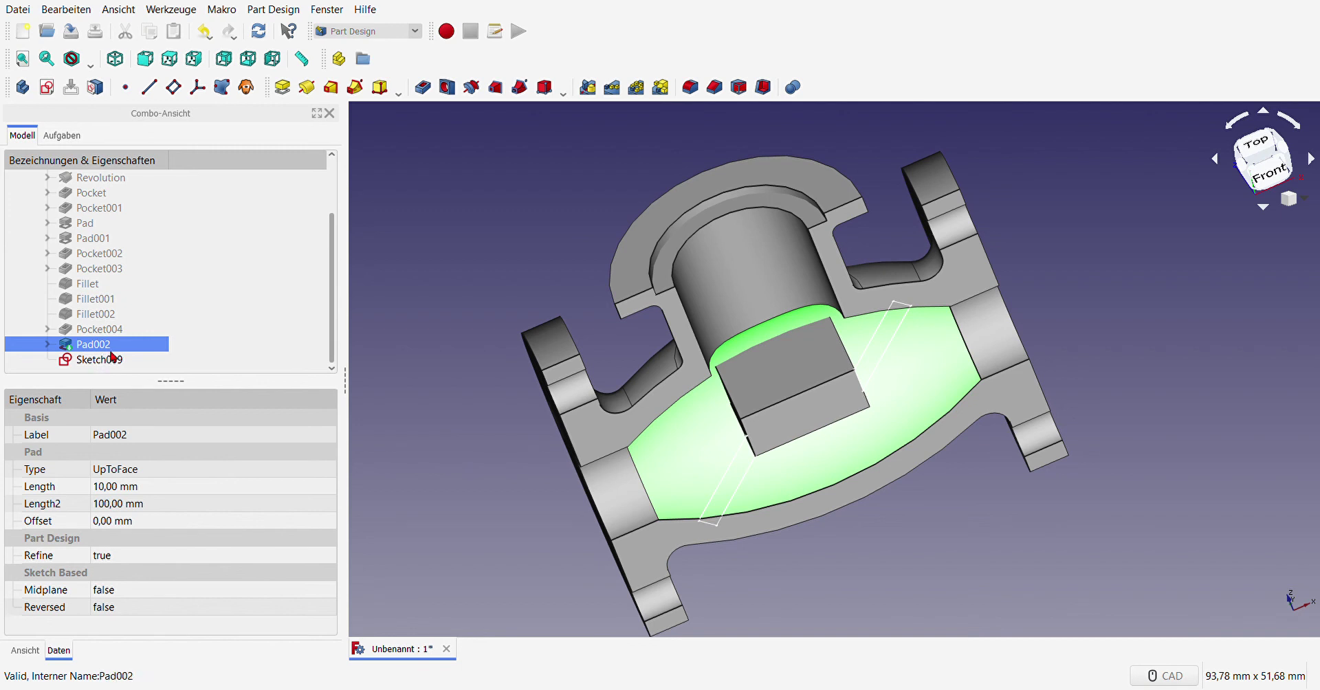
Step: Pad Sketch009 5 mm in the reversed direction to create Pad003
click(108, 361)
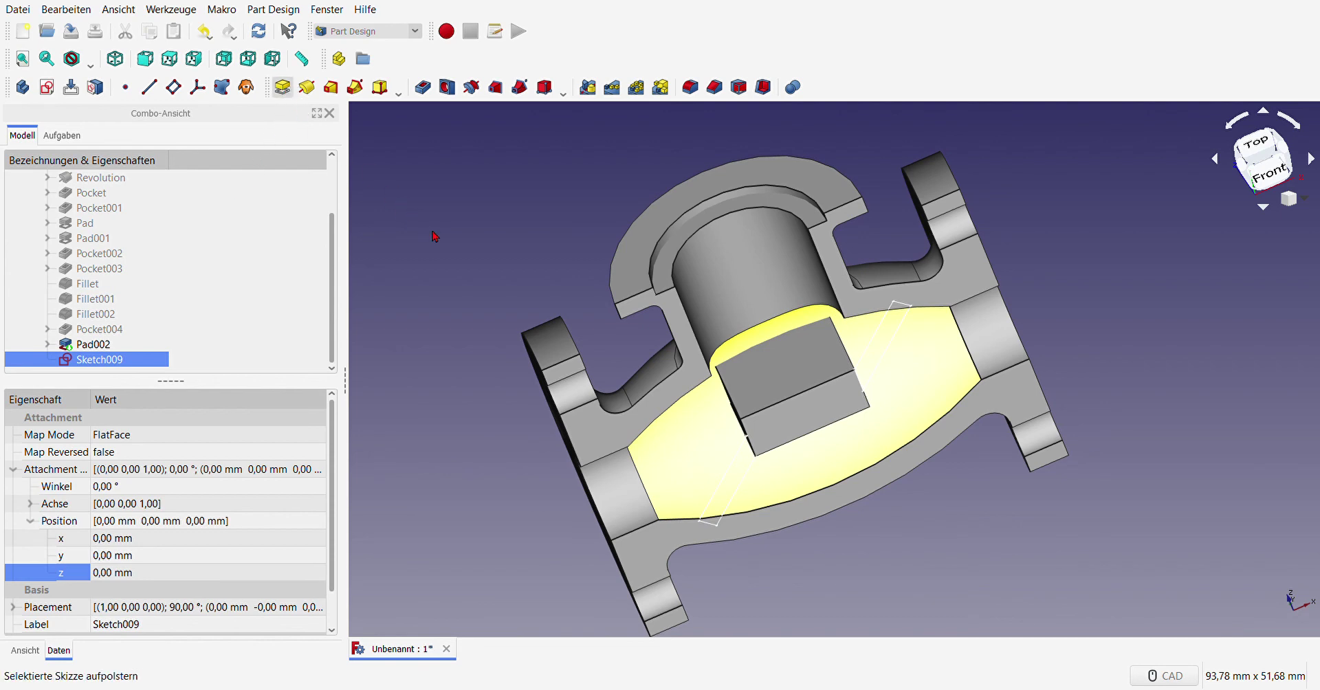
click(23, 296)
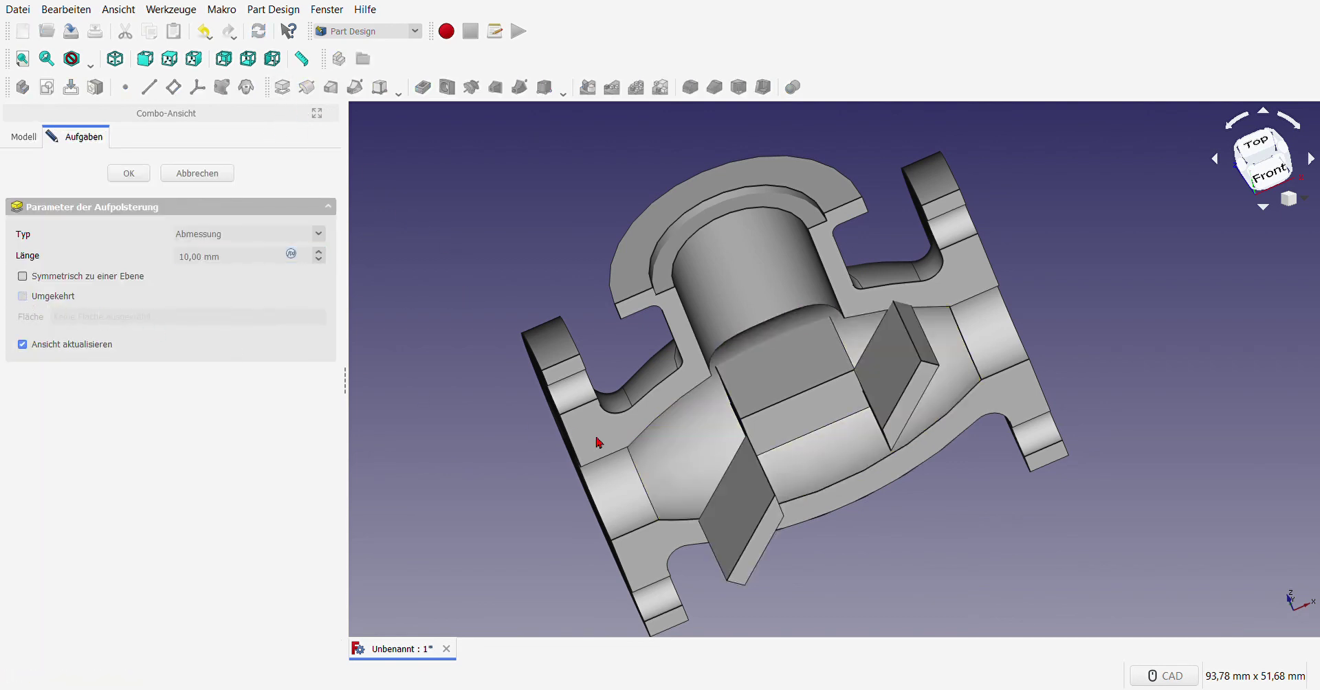
click(265, 257)
key(ctrl+a)
text(5)
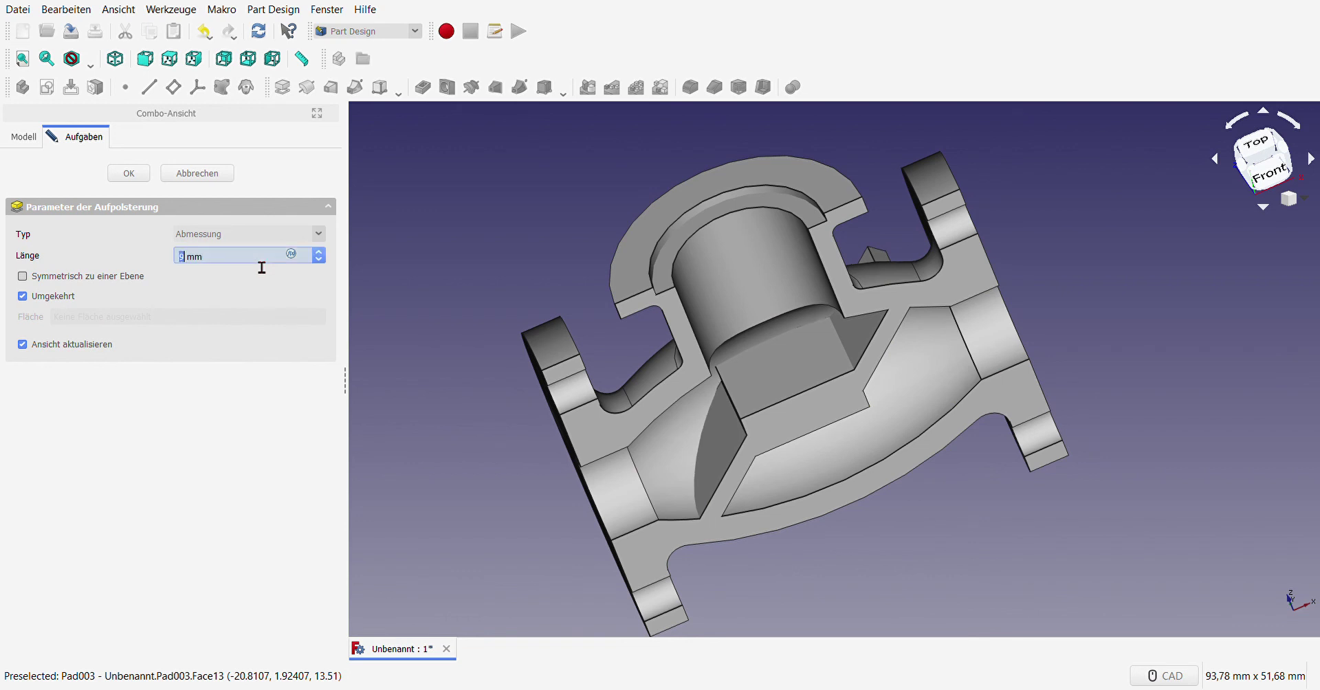
key(Up)
key(Up)
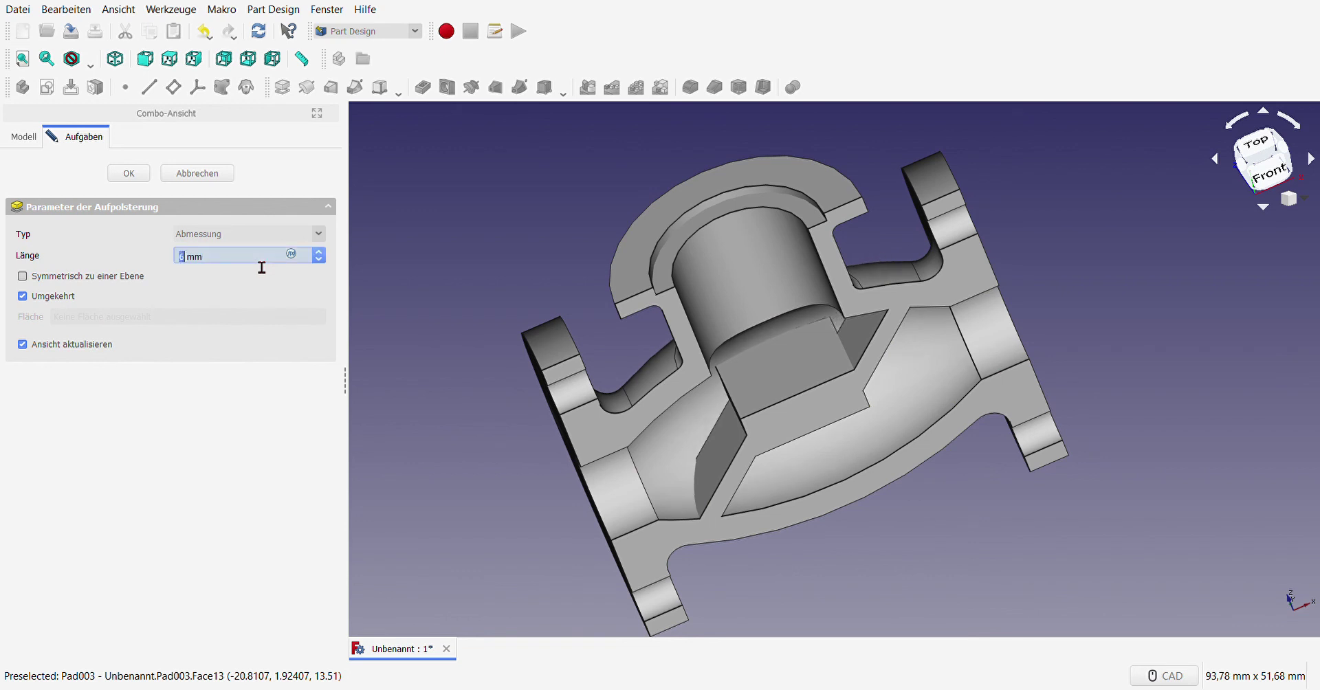
key(Down)
mouse_move(463, 492)
middle_down()
mouse_move(825, 486)
mouse_move(981, 444)
mouse_move(488, 456)
middle_up()
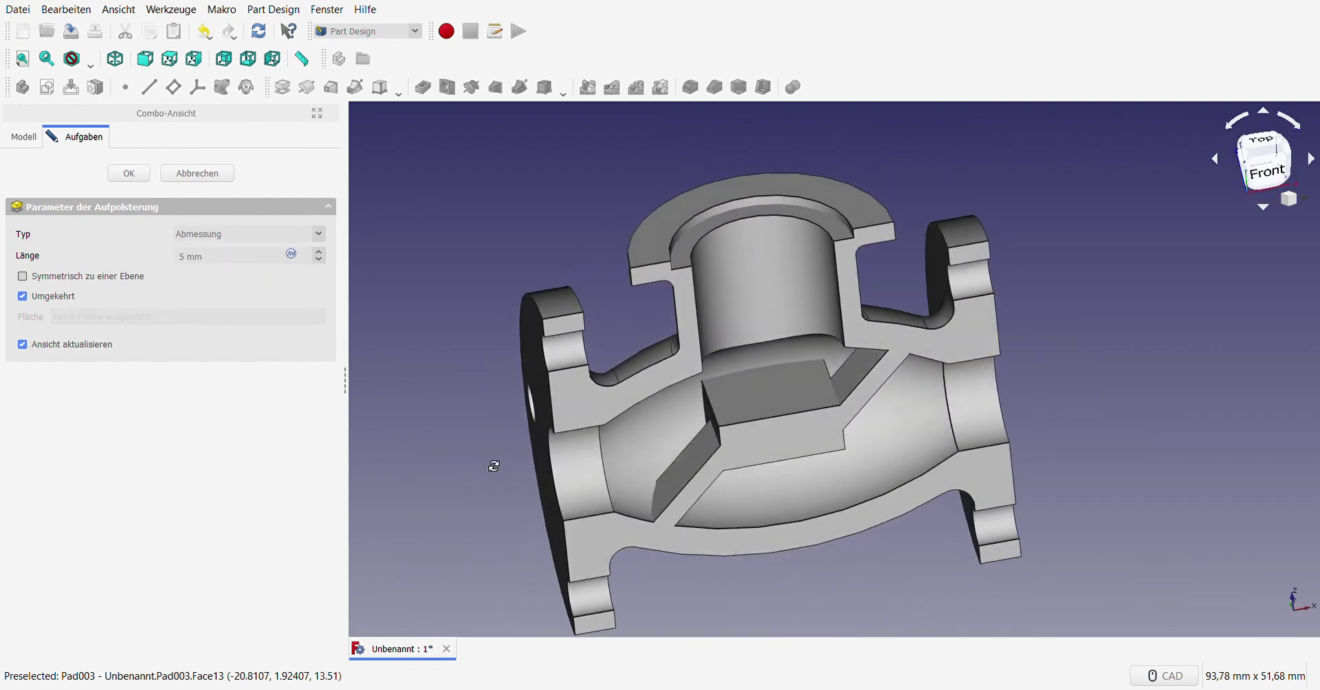
scroll(766, 550, up, 4)
scroll(770, 542, down, 3)
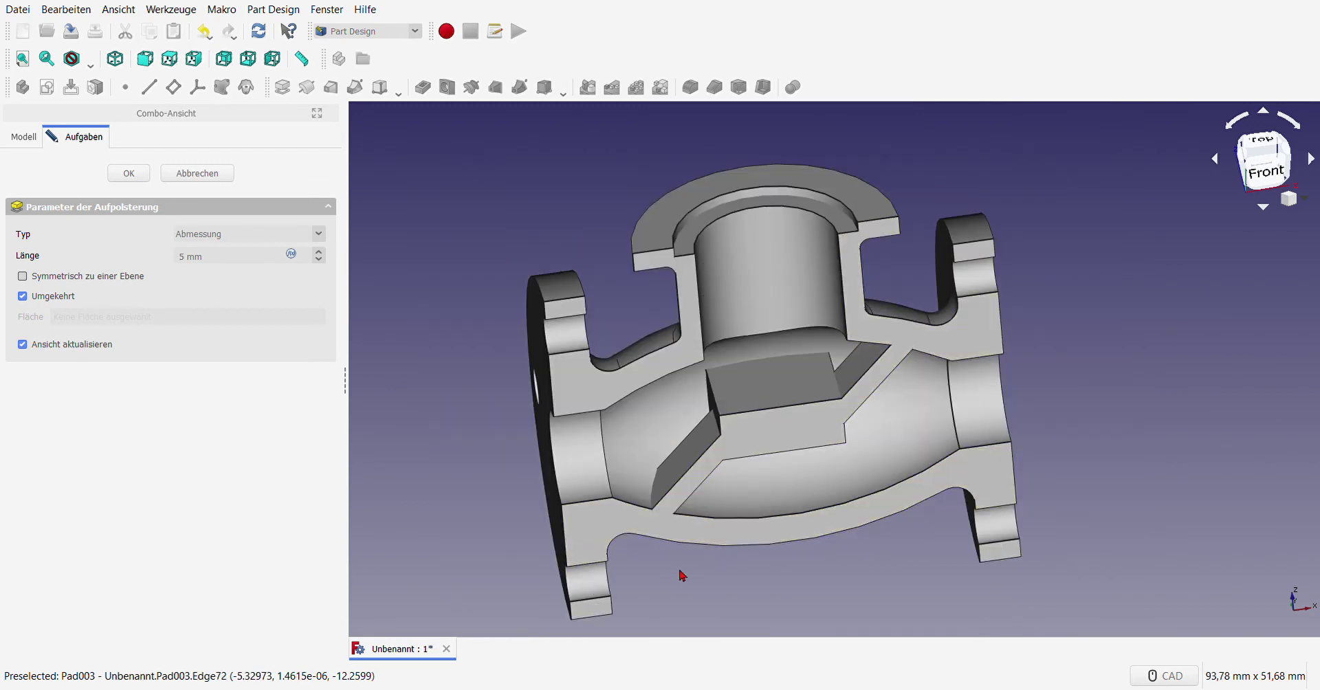
mouse_move(654, 581)
middle_down()
mouse_move(631, 567)
mouse_move(543, 569)
middle_up()
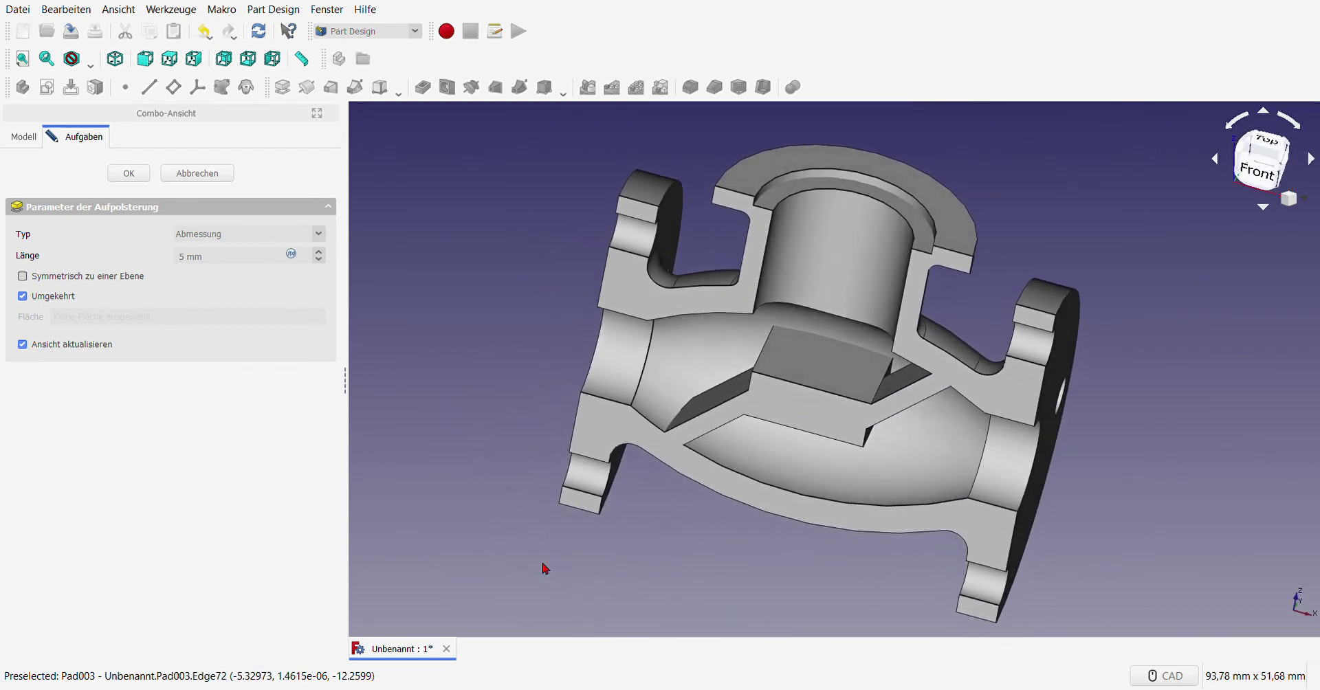
click(132, 173)
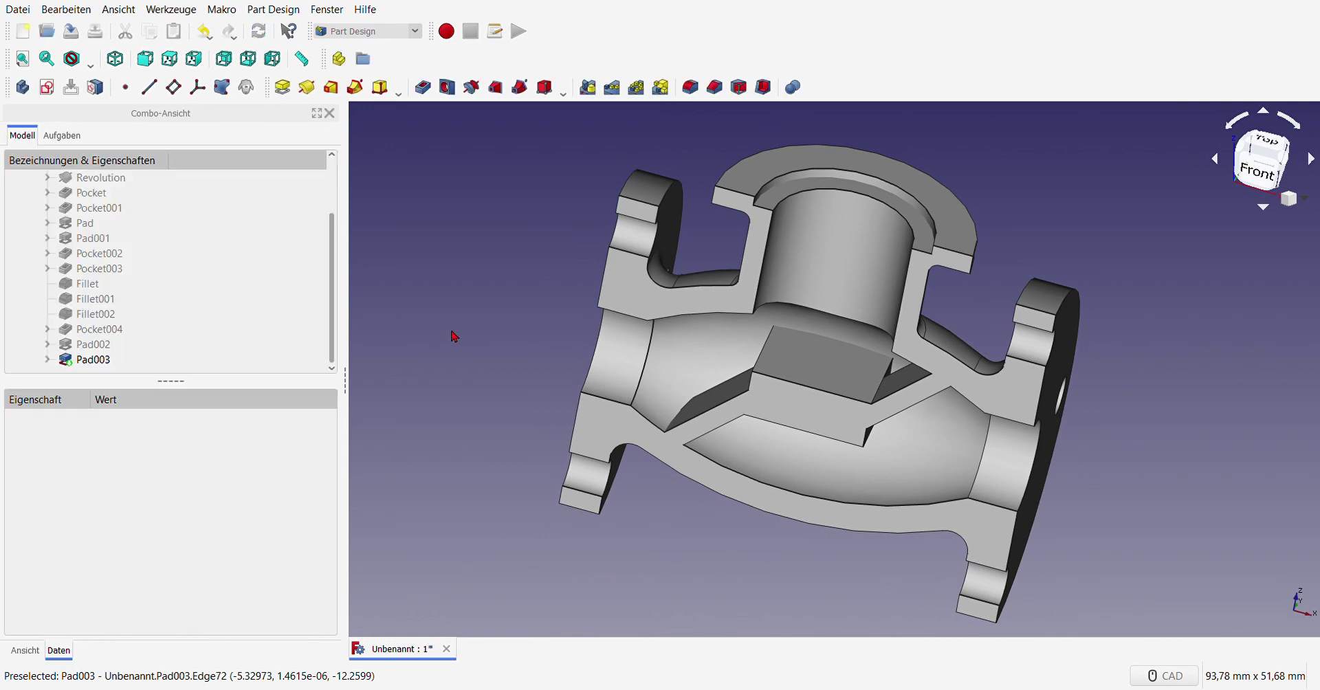
Step: Start a new sketch on the top face of Pad003
click(815, 368)
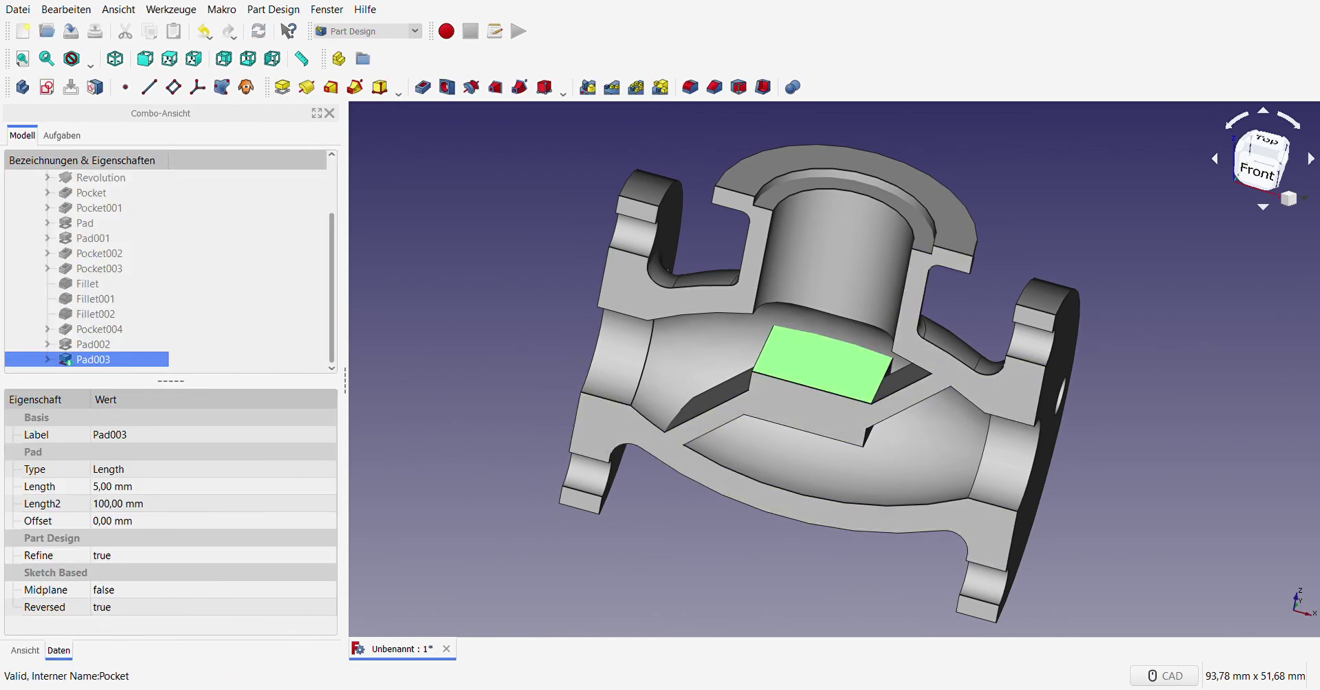
click(45, 87)
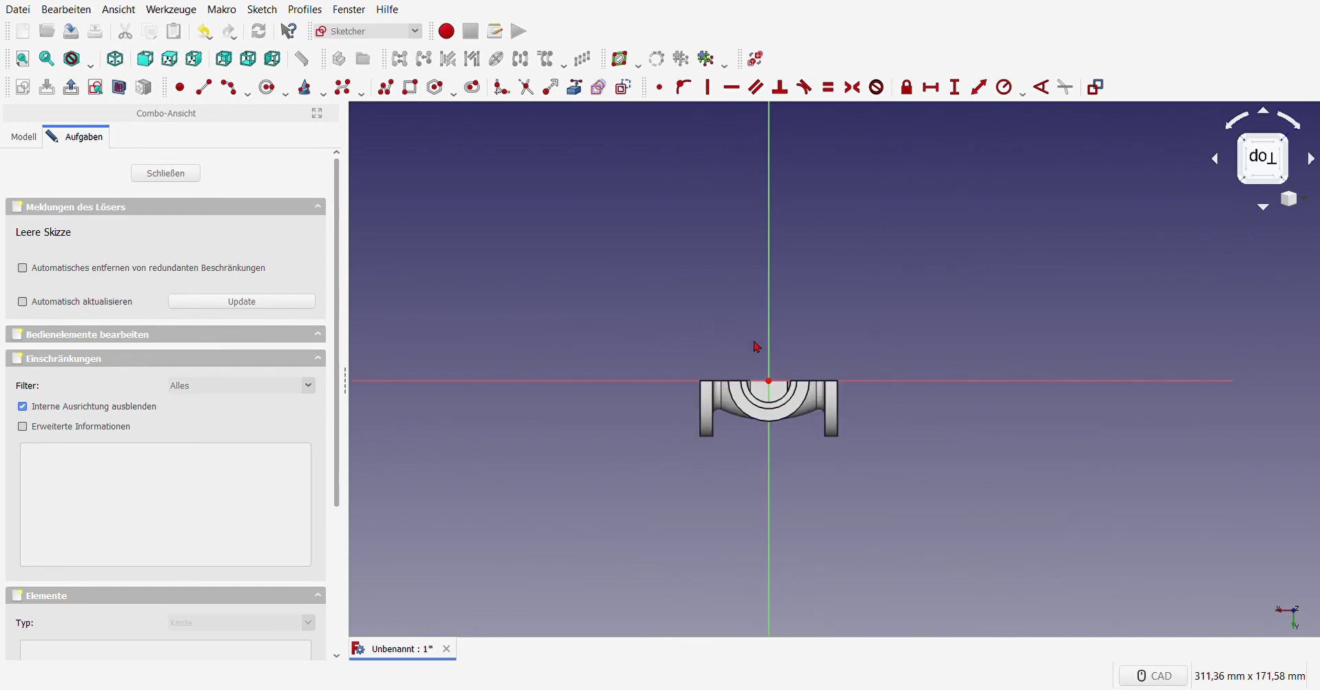
scroll(769, 385, up, 4)
scroll(699, 405, up, 4)
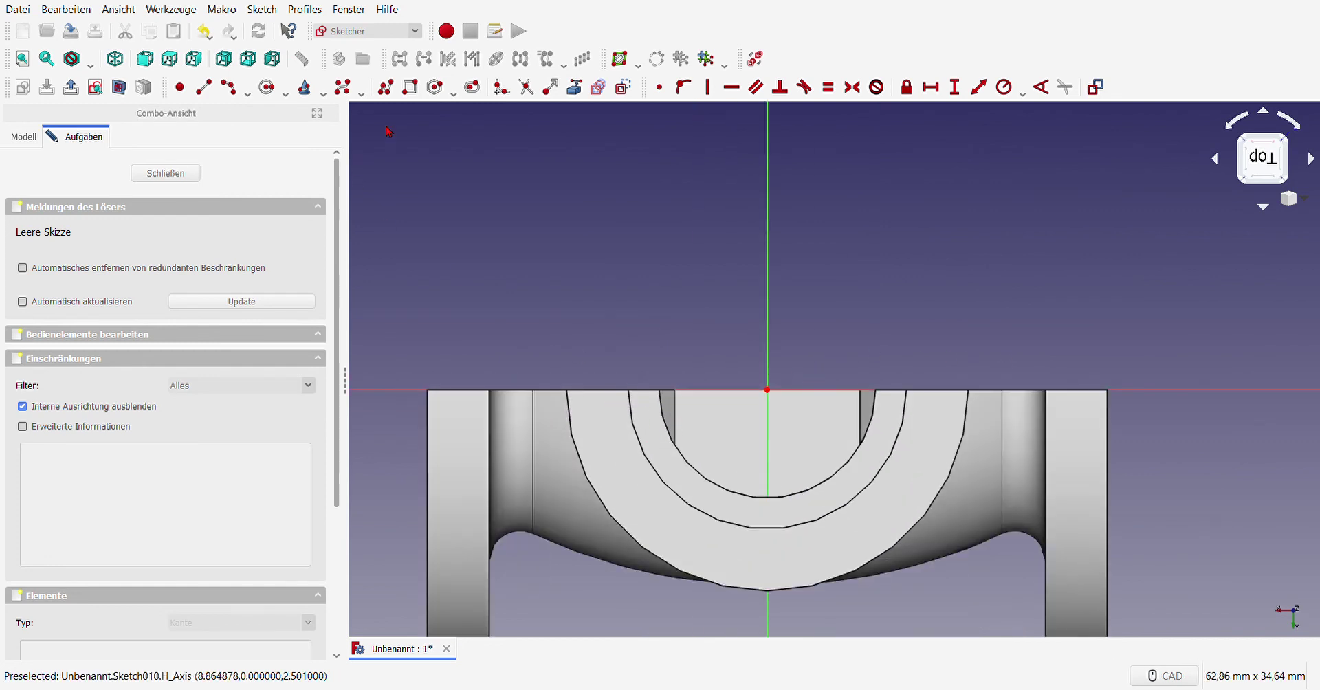
Step: Draw a circle centred on the origin and constrain its radius to 4 mm
click(268, 87)
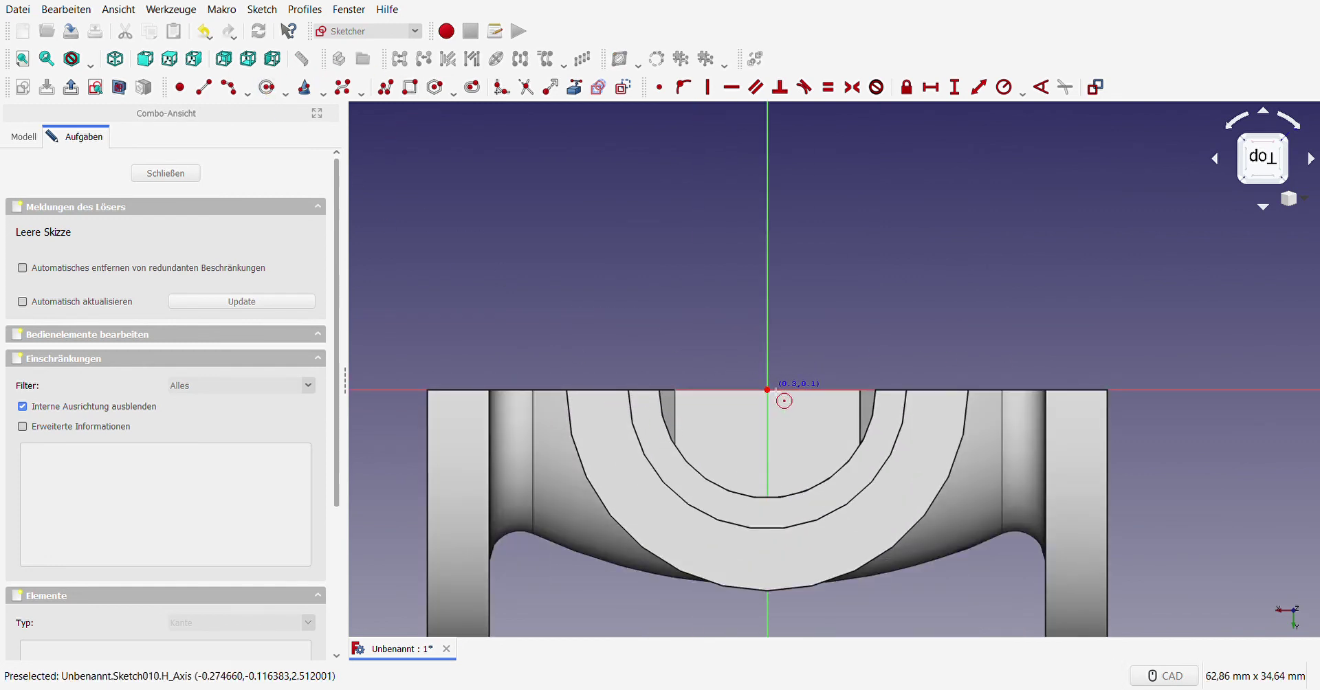
click(768, 390)
click(831, 361)
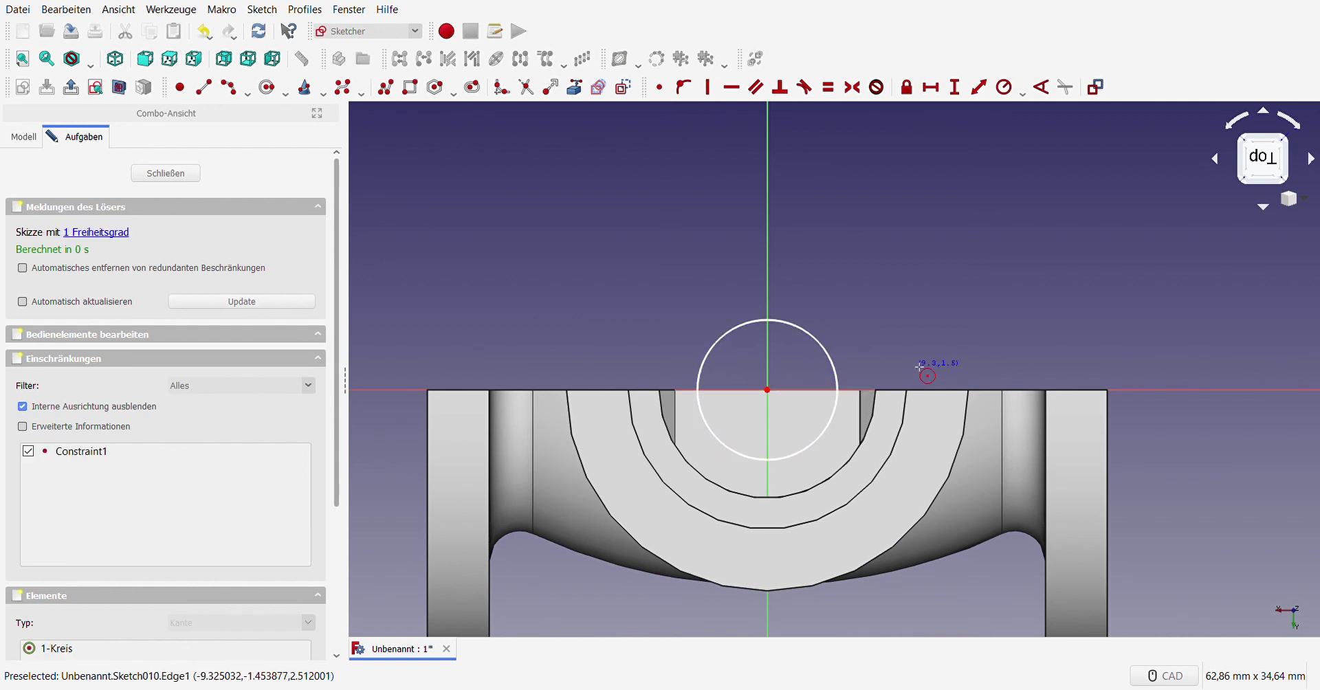
click(839, 371)
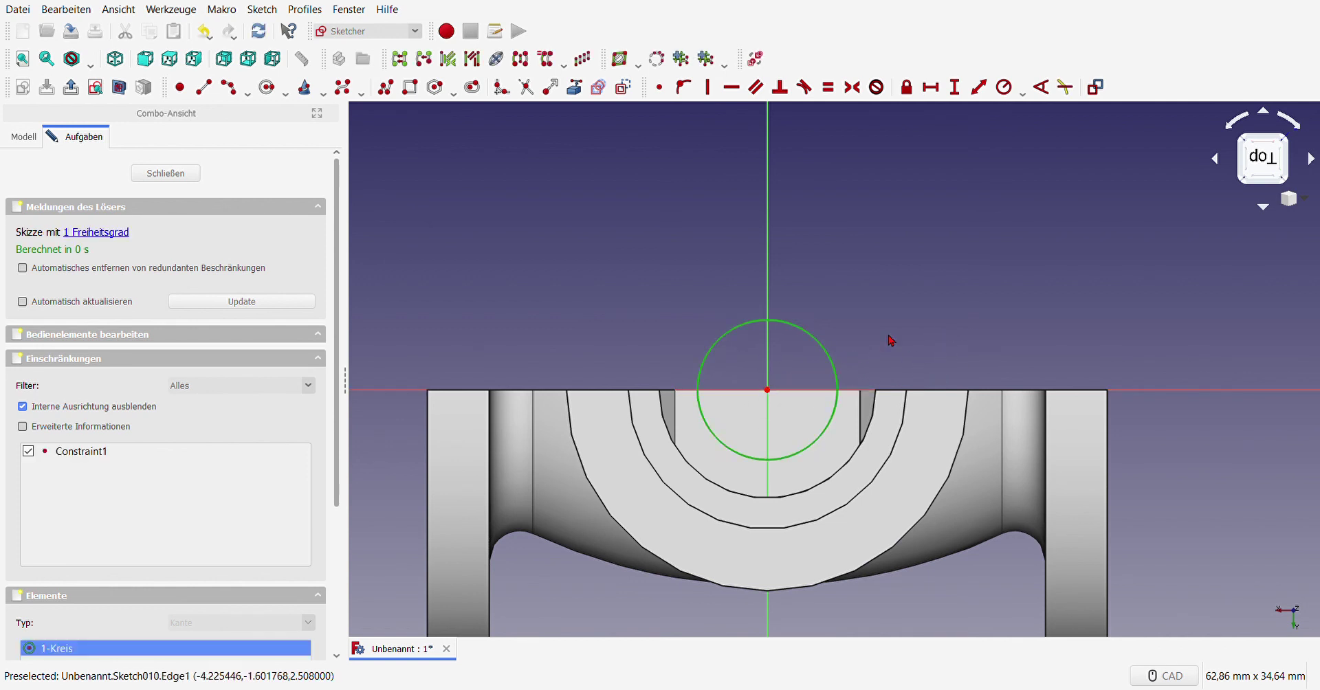
click(1003, 87)
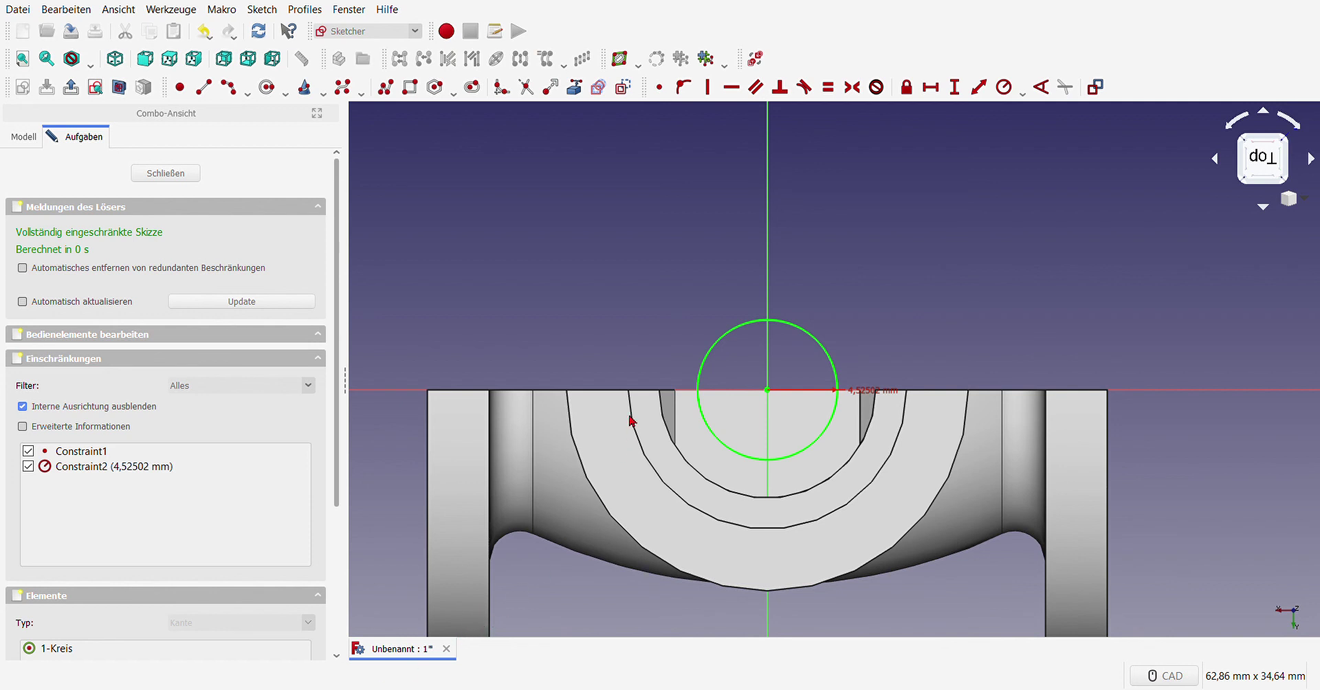
key(Return)
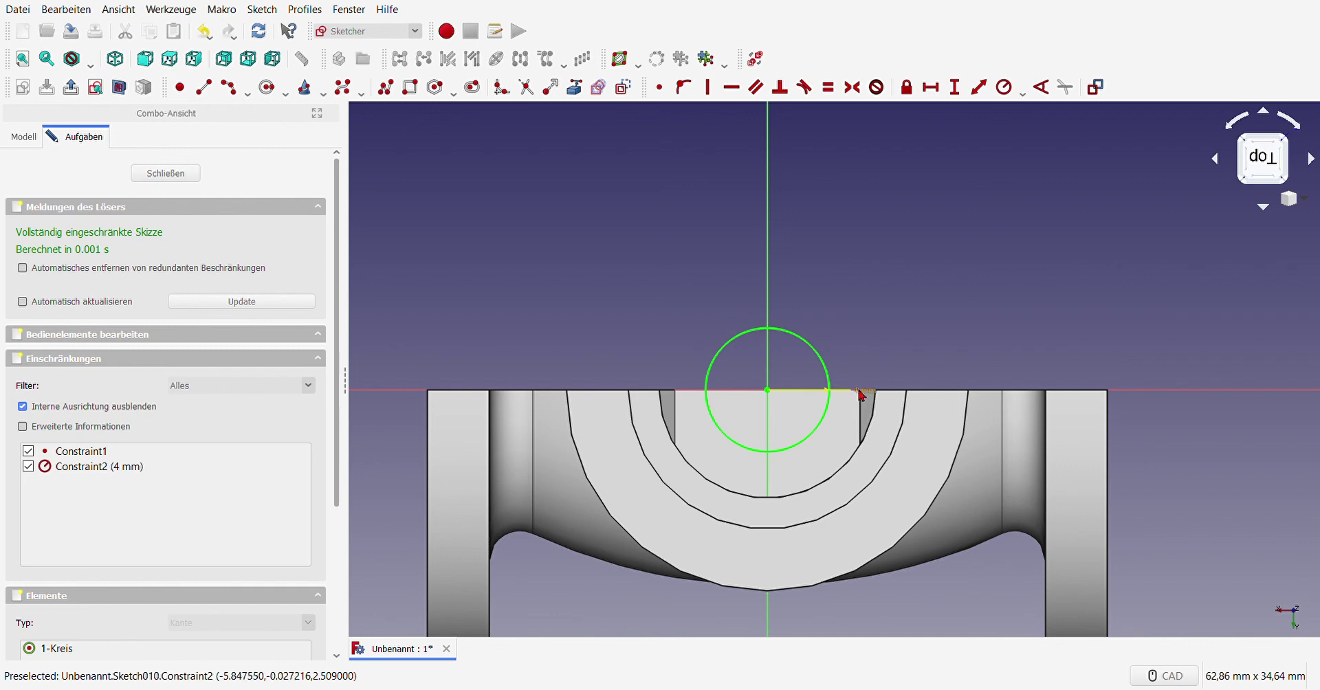
drag(863, 391, 867, 367)
Step: Pocket Sketch010's 4 mm circle 5 mm into the central block as Pocket005
click(165, 173)
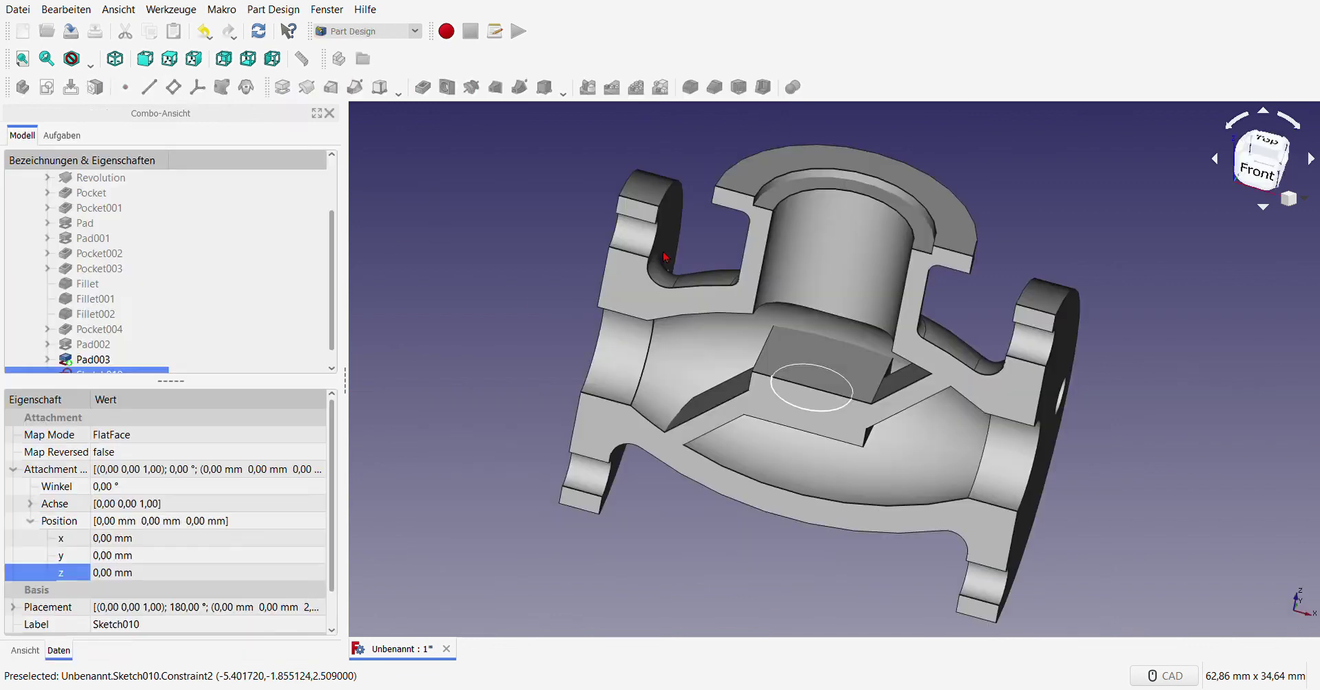
click(422, 87)
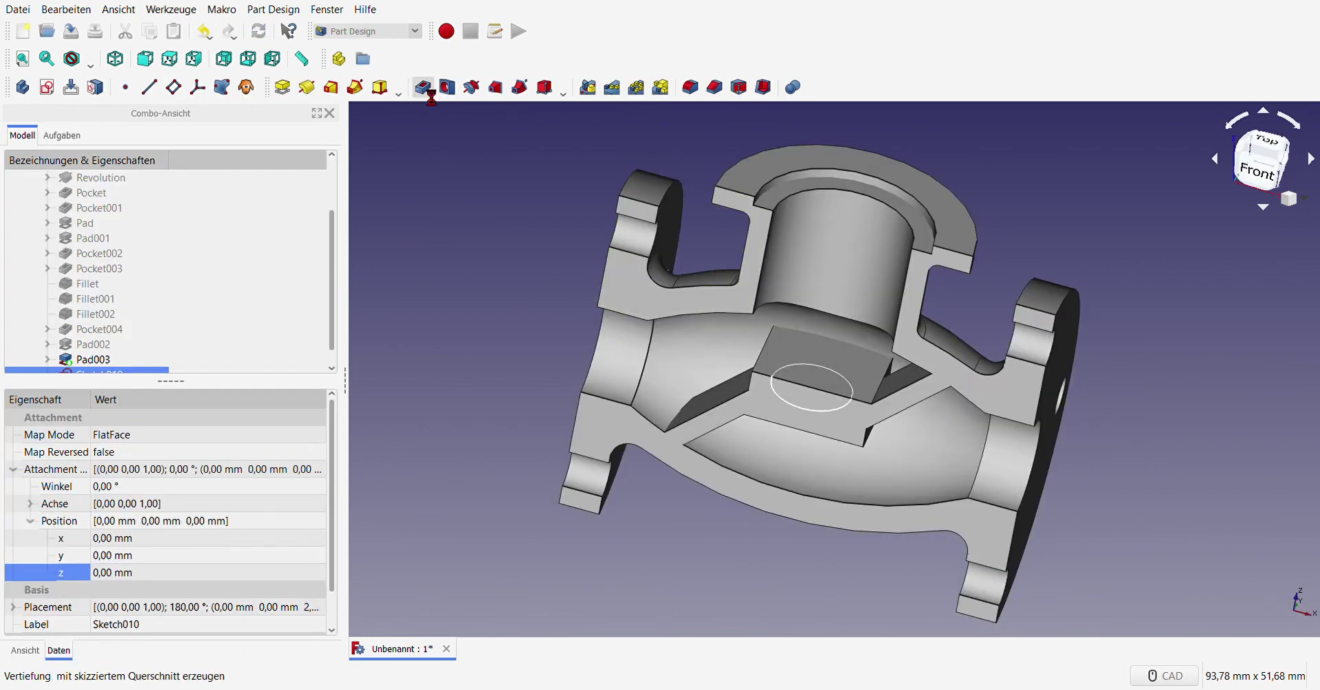
click(129, 173)
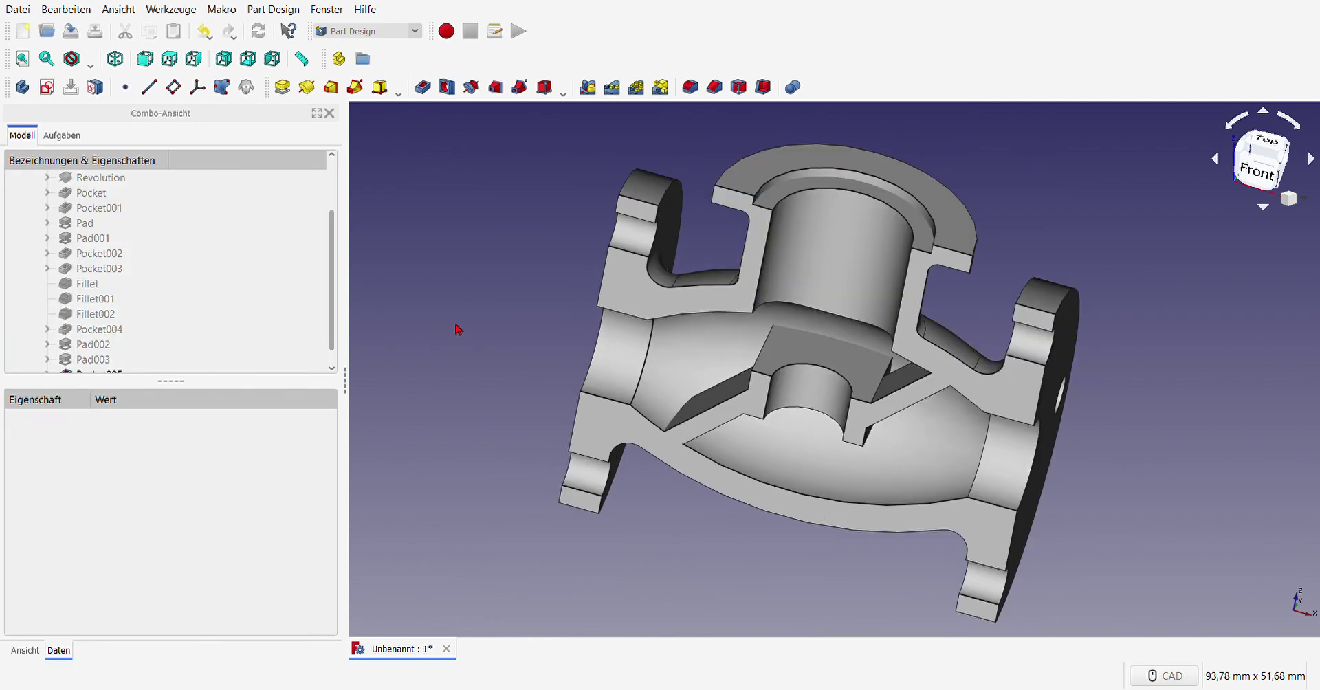
scroll(219, 326, down, 1)
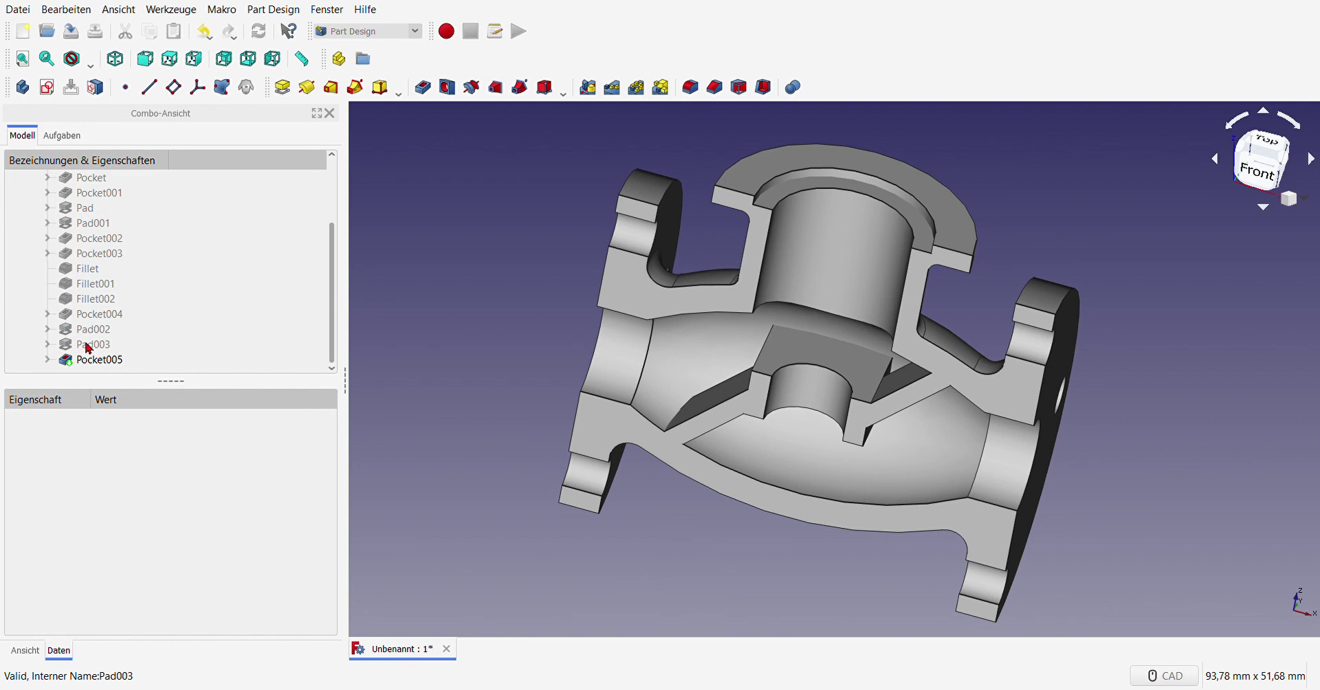
scroll(137, 328, up, 2)
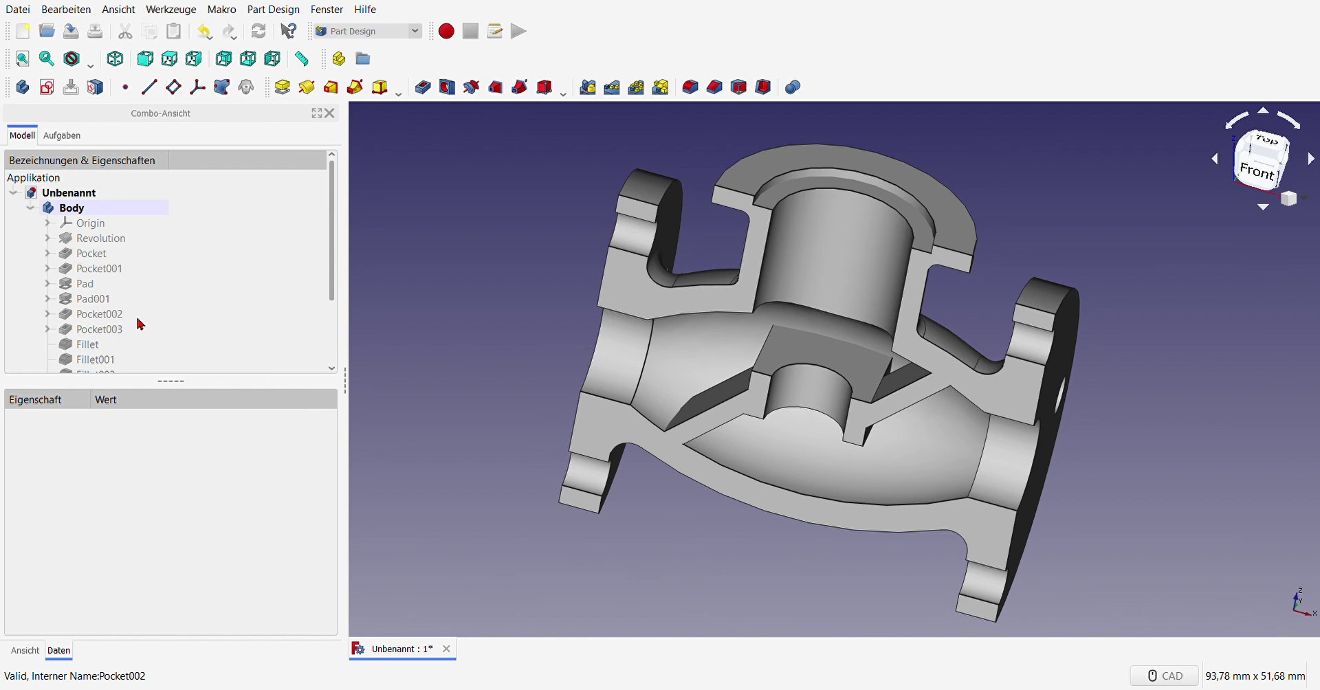
scroll(383, 356, down, 3)
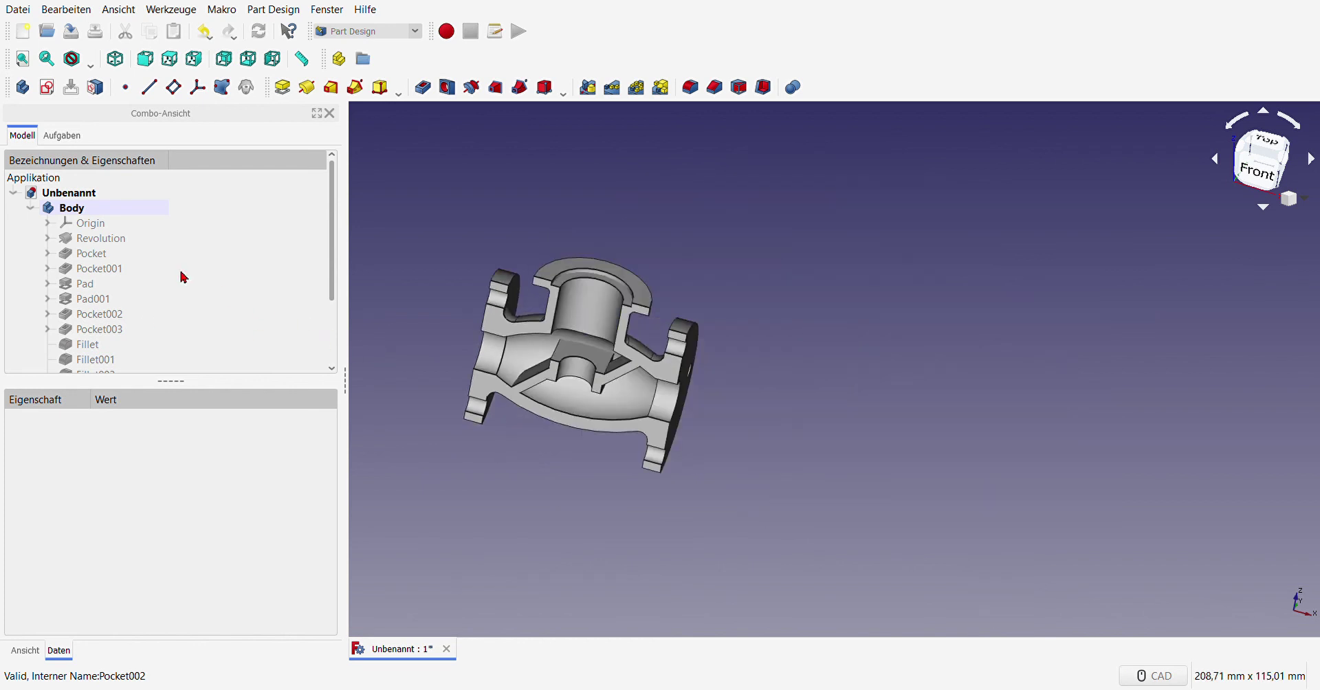
Step: Mirror the Body across the XZ-Ebene plane with Part's Mirror tool
click(68, 213)
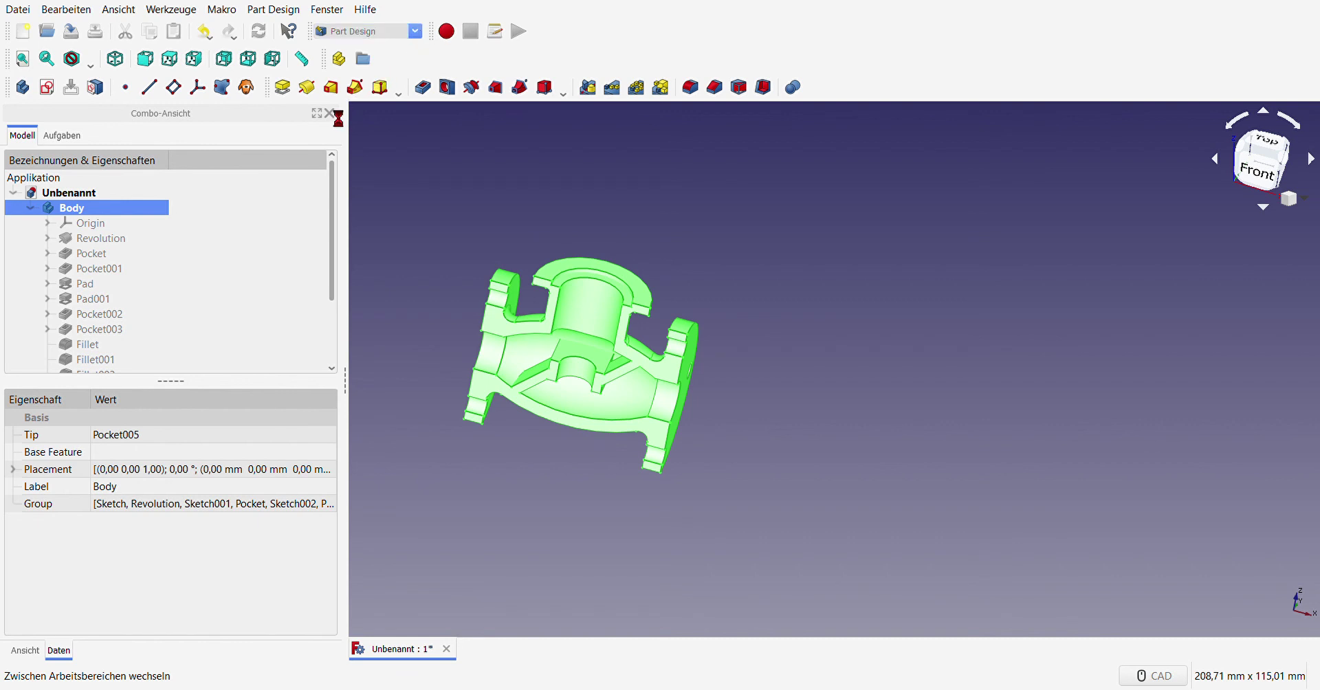
click(254, 90)
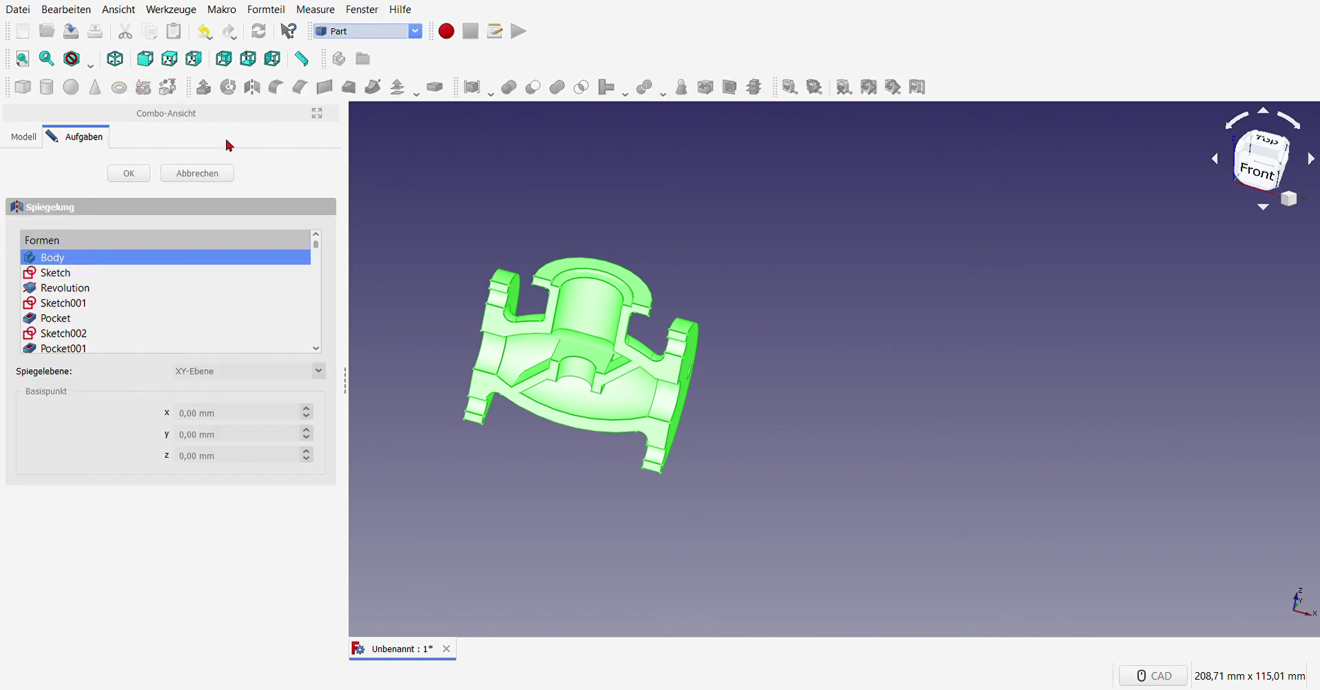
click(207, 405)
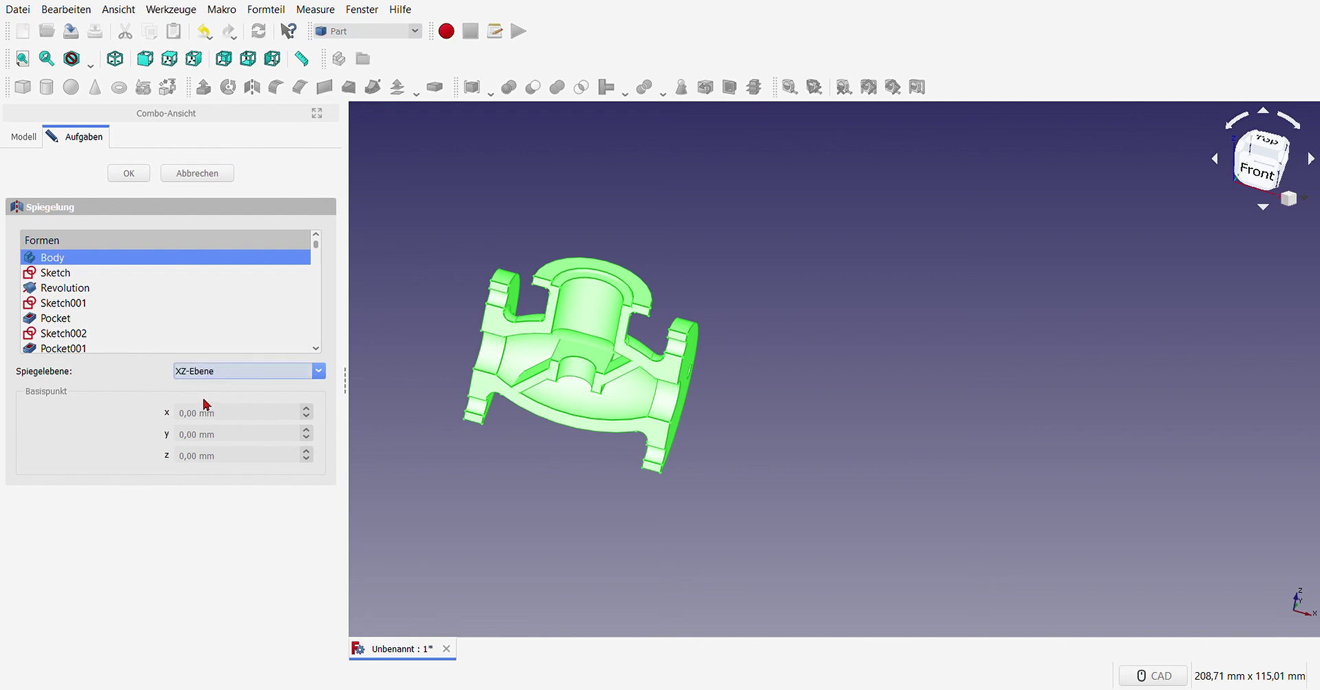
click(131, 174)
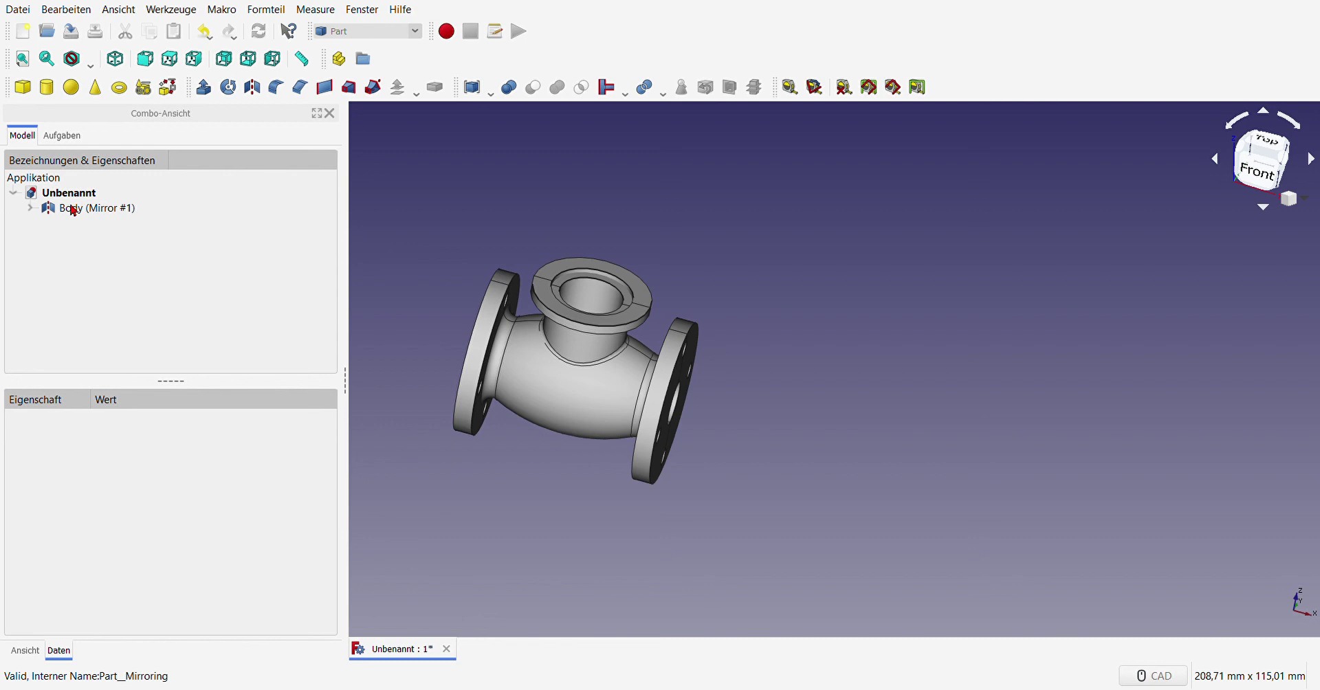
Step: Union Body and Body (Mirror #1) into a single Fusion with Boolean
click(30, 208)
click(101, 209)
ctrl+click(100, 225)
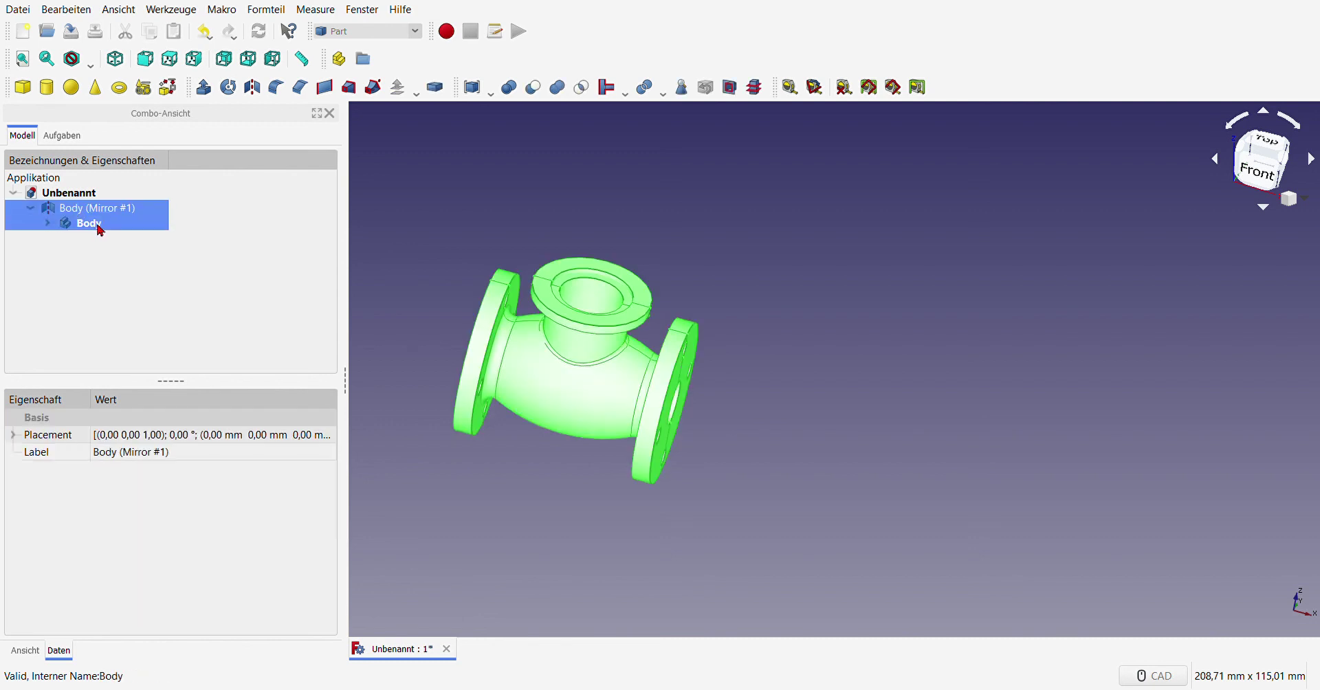
click(472, 86)
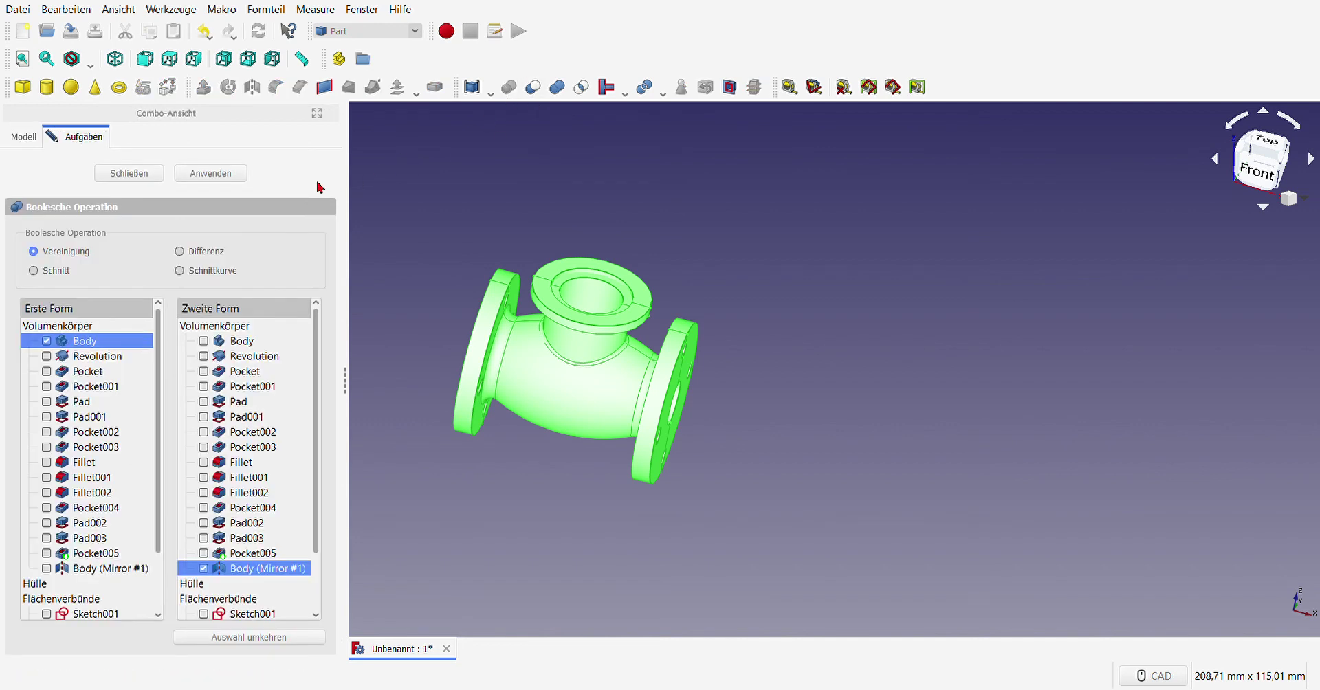
click(214, 176)
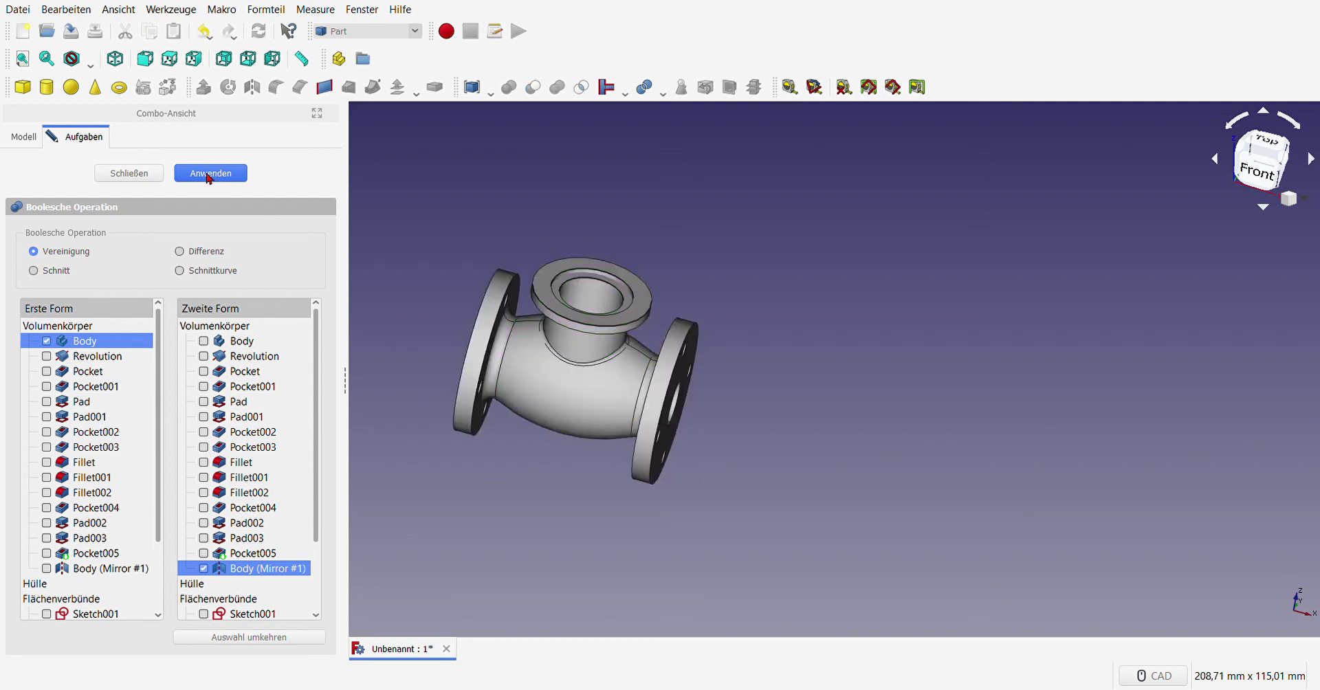
click(126, 176)
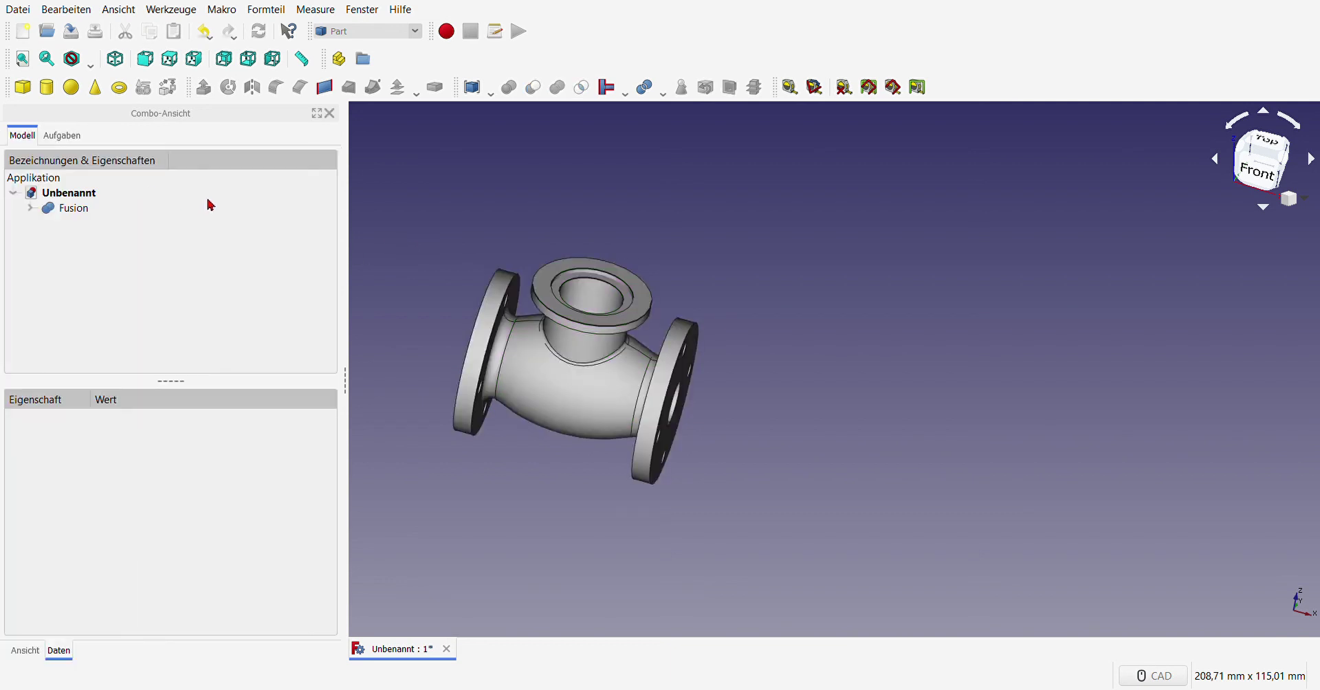
Step: Inspect the fused valve from several angles with Fit All, then return to Part Design
mouse_move(784, 392)
middle_down()
mouse_move(571, 437)
mouse_move(442, 407)
mouse_move(864, 437)
middle_up()
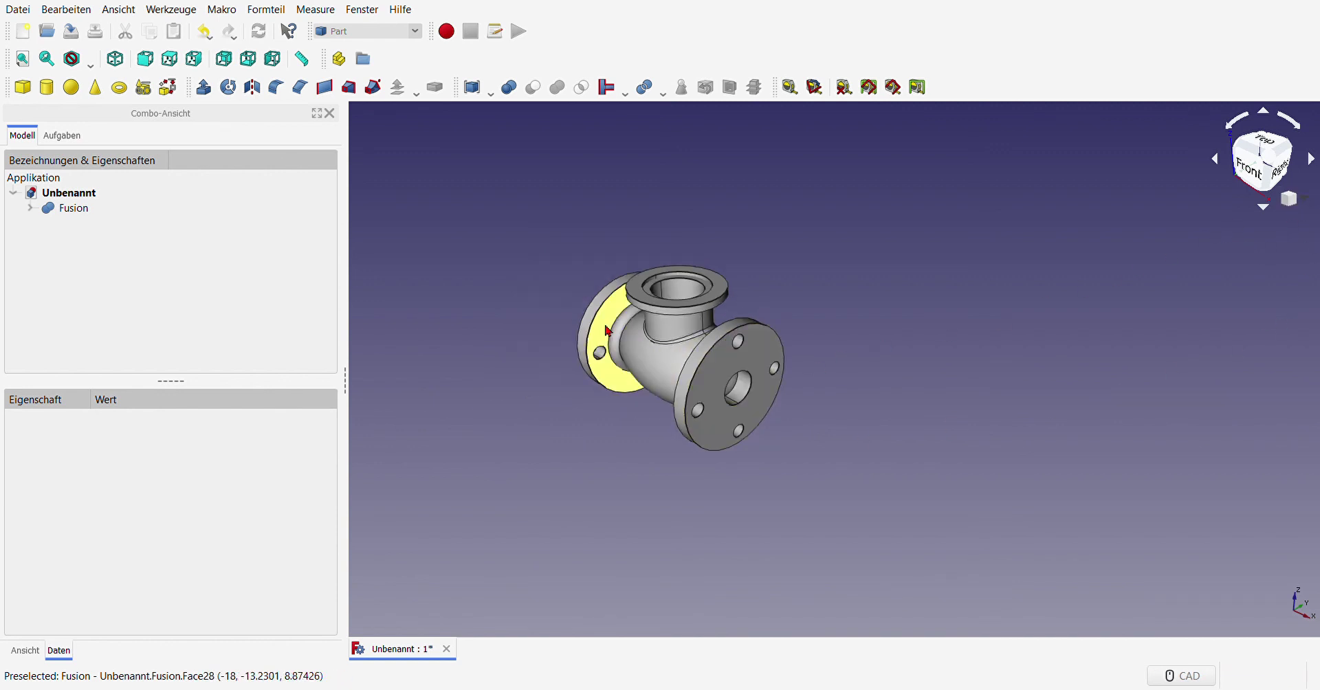
middle_drag(605, 329, 674, 354)
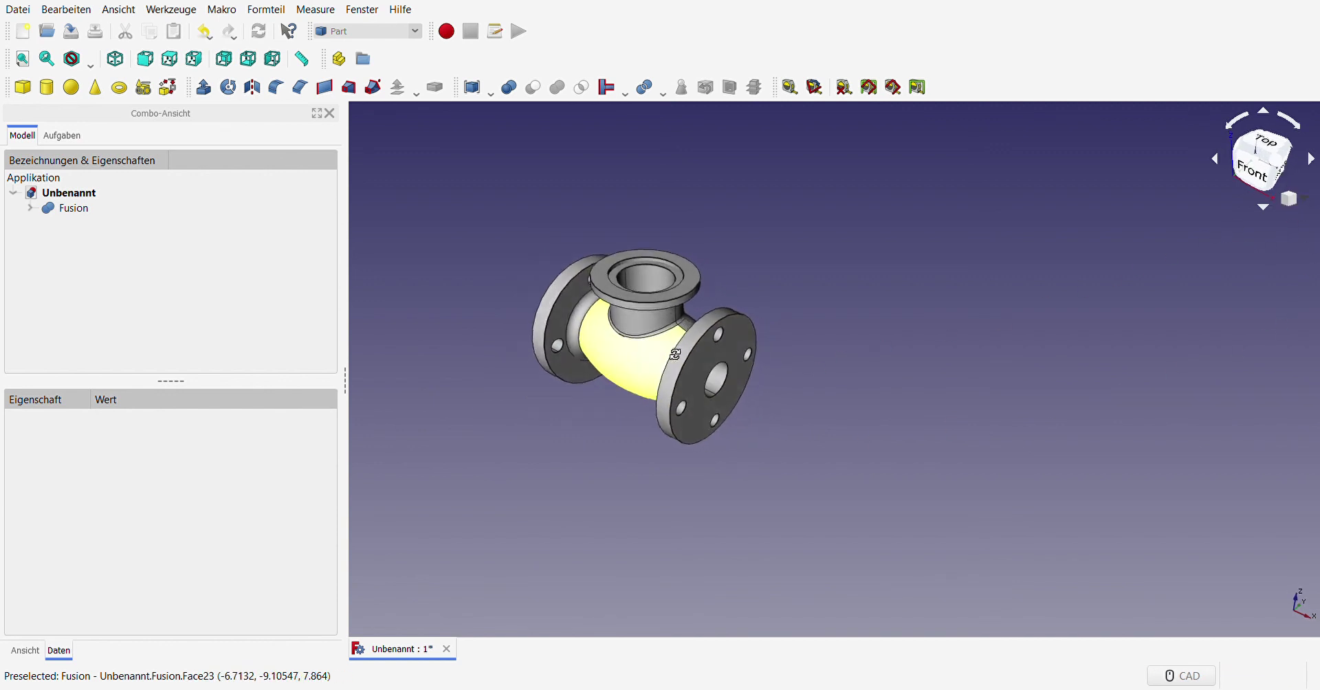
click(22, 59)
middle_drag(1029, 445, 1080, 423)
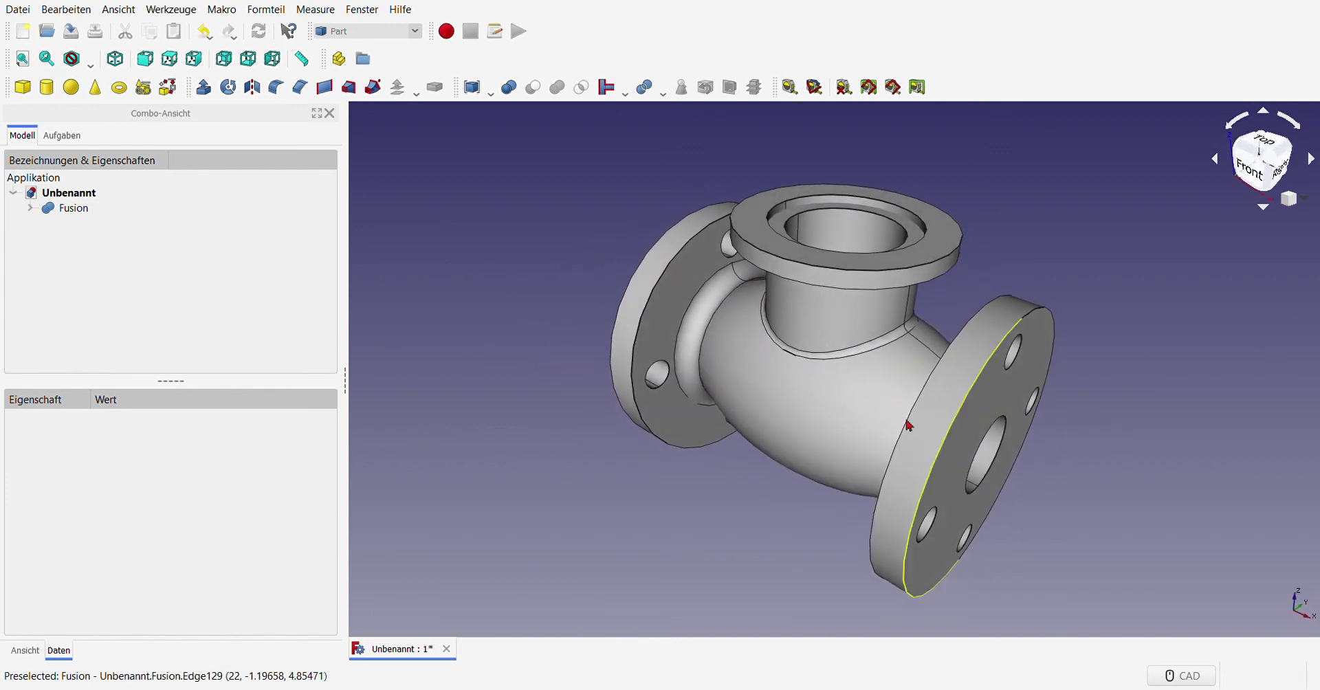
mouse_move(905, 425)
middle_down()
mouse_move(589, 337)
mouse_move(554, 372)
middle_up()
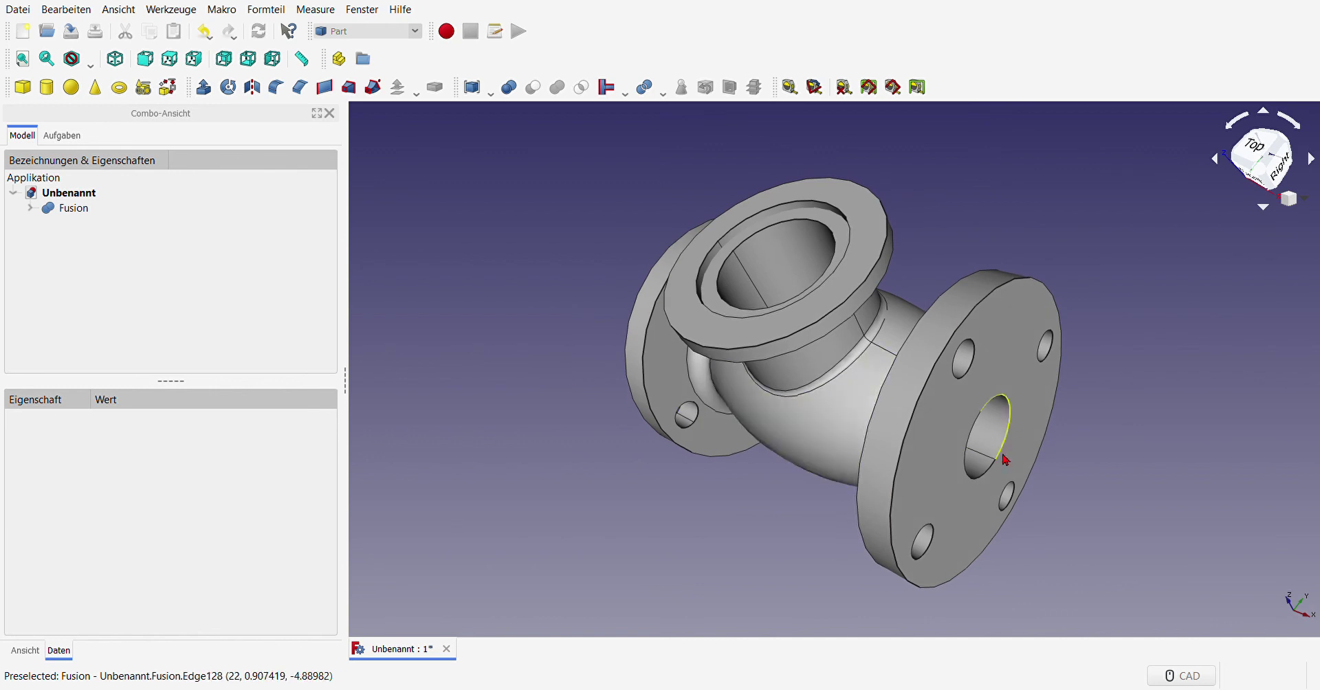
mouse_move(1002, 462)
middle_down()
mouse_move(1009, 442)
mouse_move(751, 457)
middle_up()
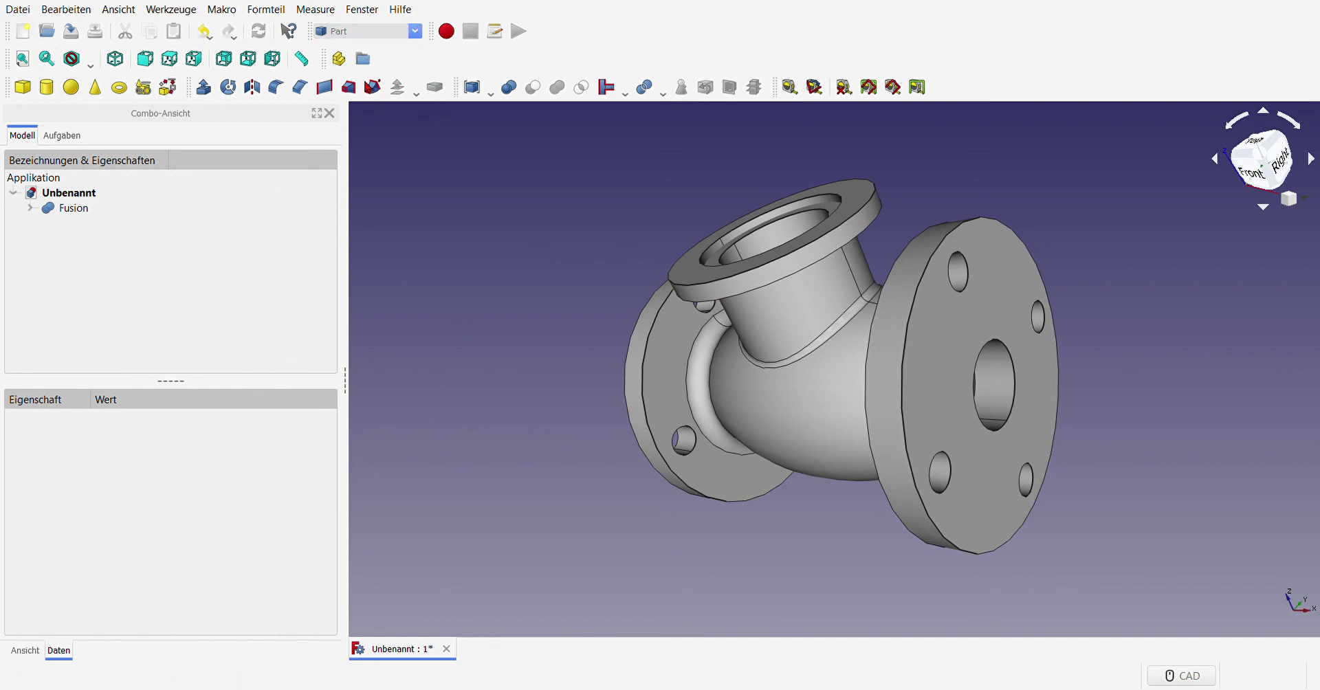
click(22, 135)
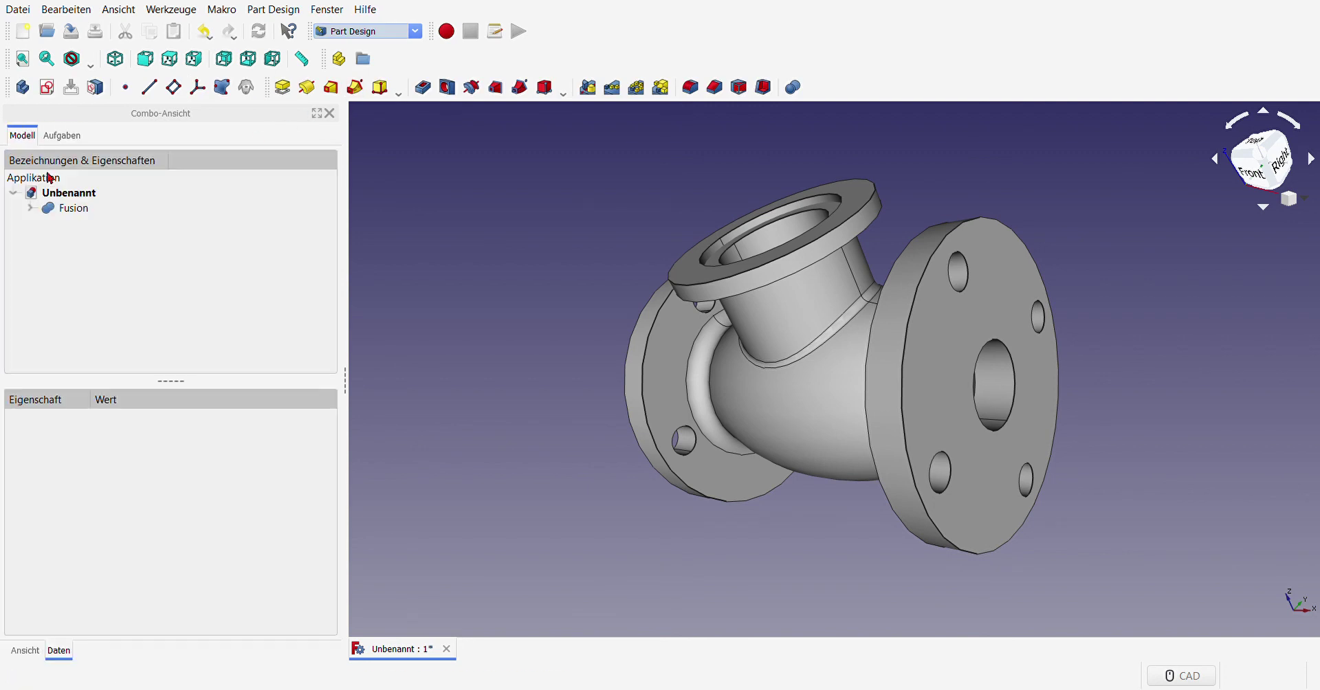
Step: Select the Fusion solid in the tree and show the model shaded with V, 6
click(73, 209)
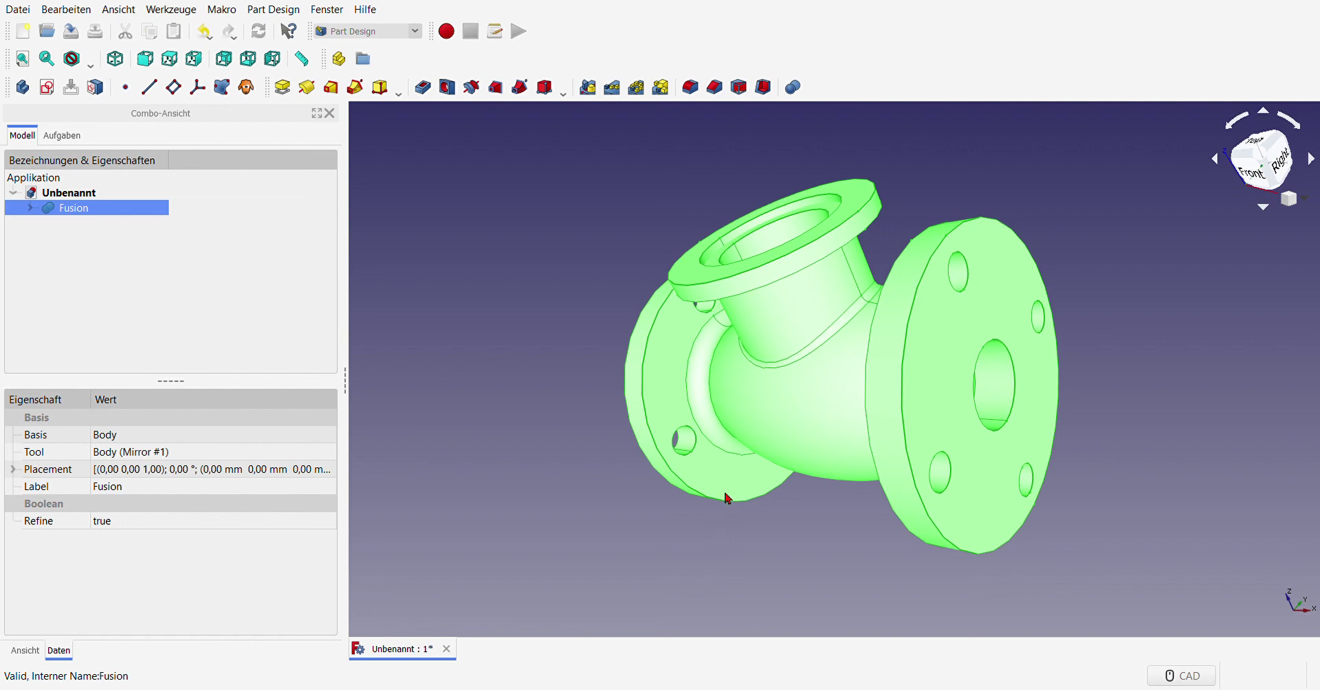
key(v)
key(6)
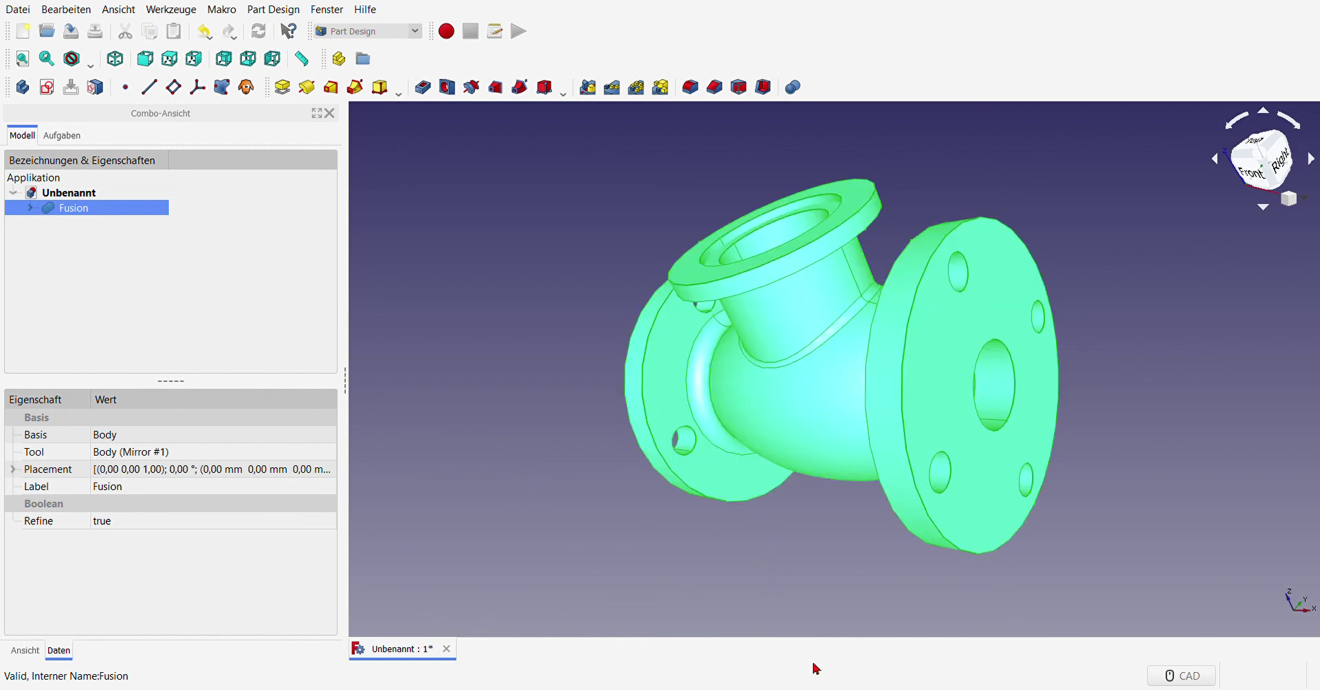
click(757, 570)
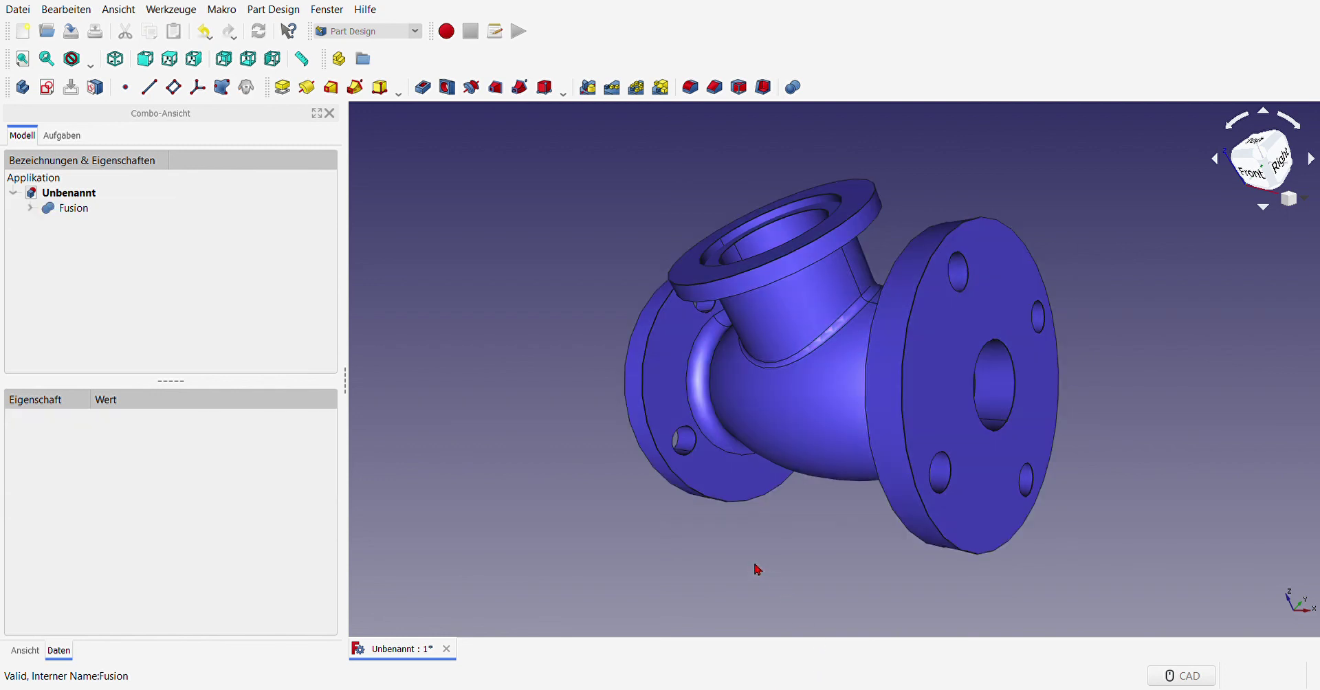
click(71, 209)
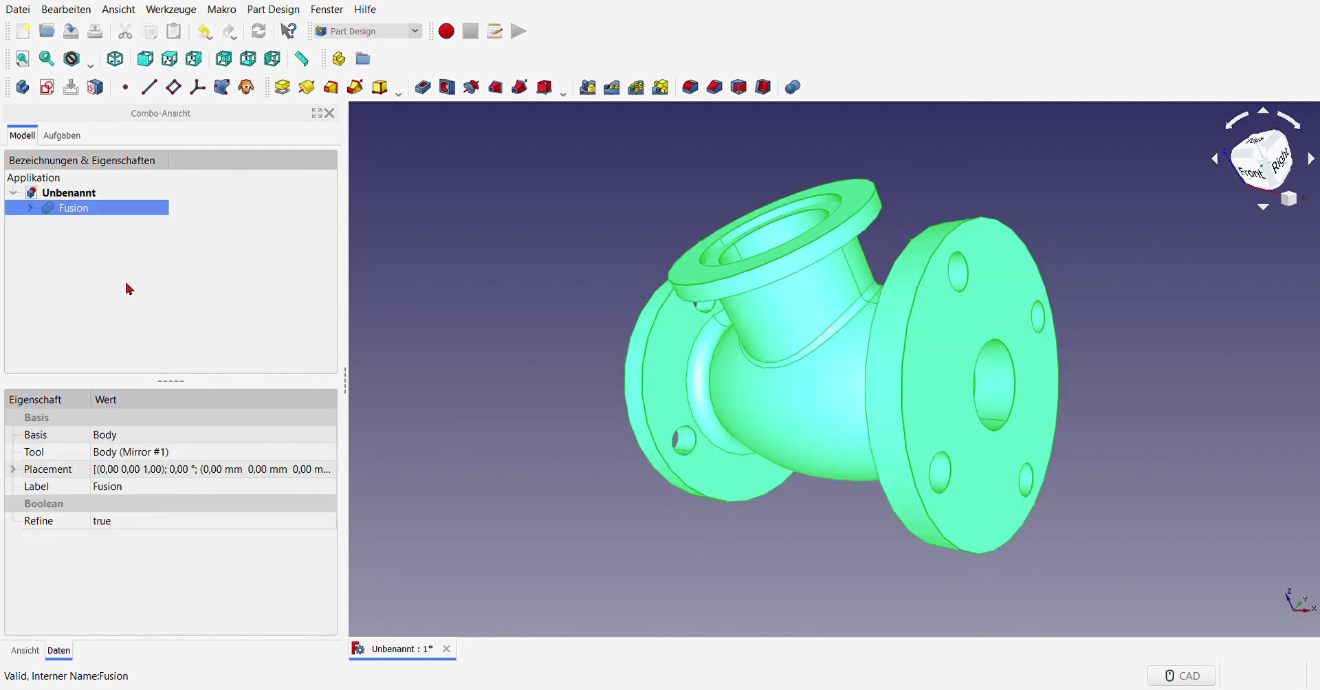
Step: Start per-face colouring on Fusion and pick the right flange bore and its bolt holes
right_click(165, 237)
click(230, 259)
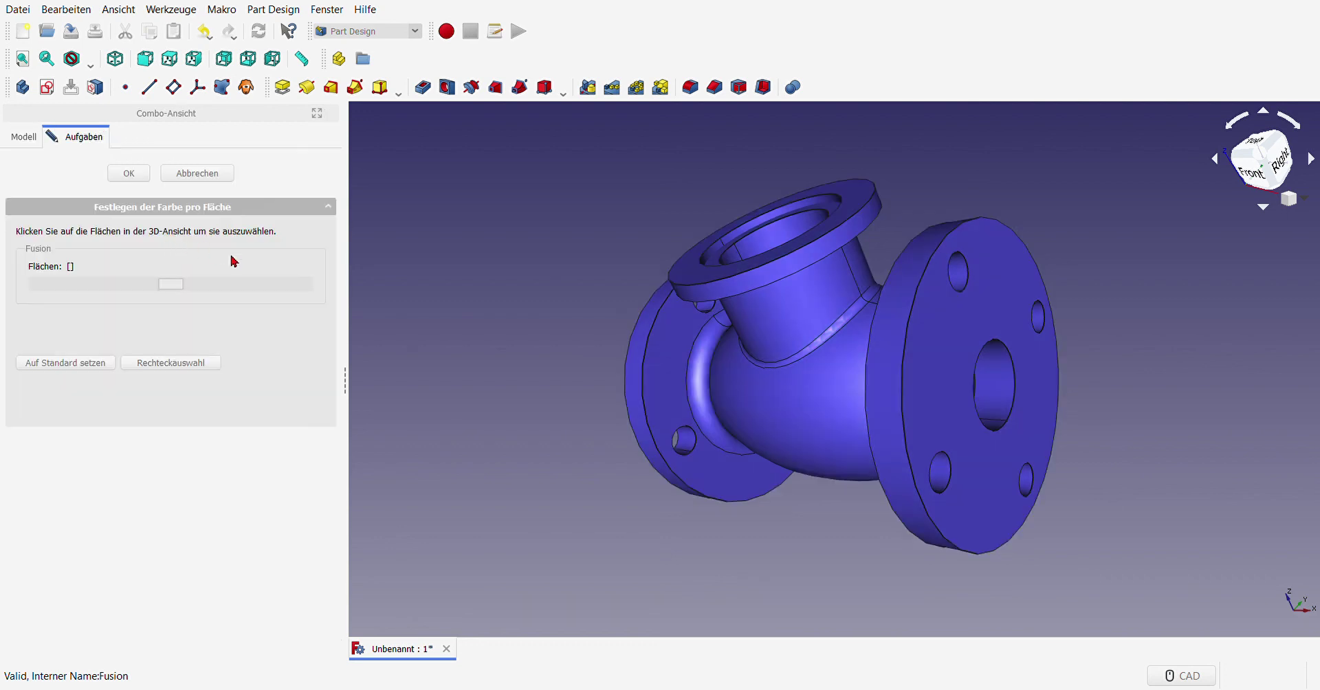
click(1001, 397)
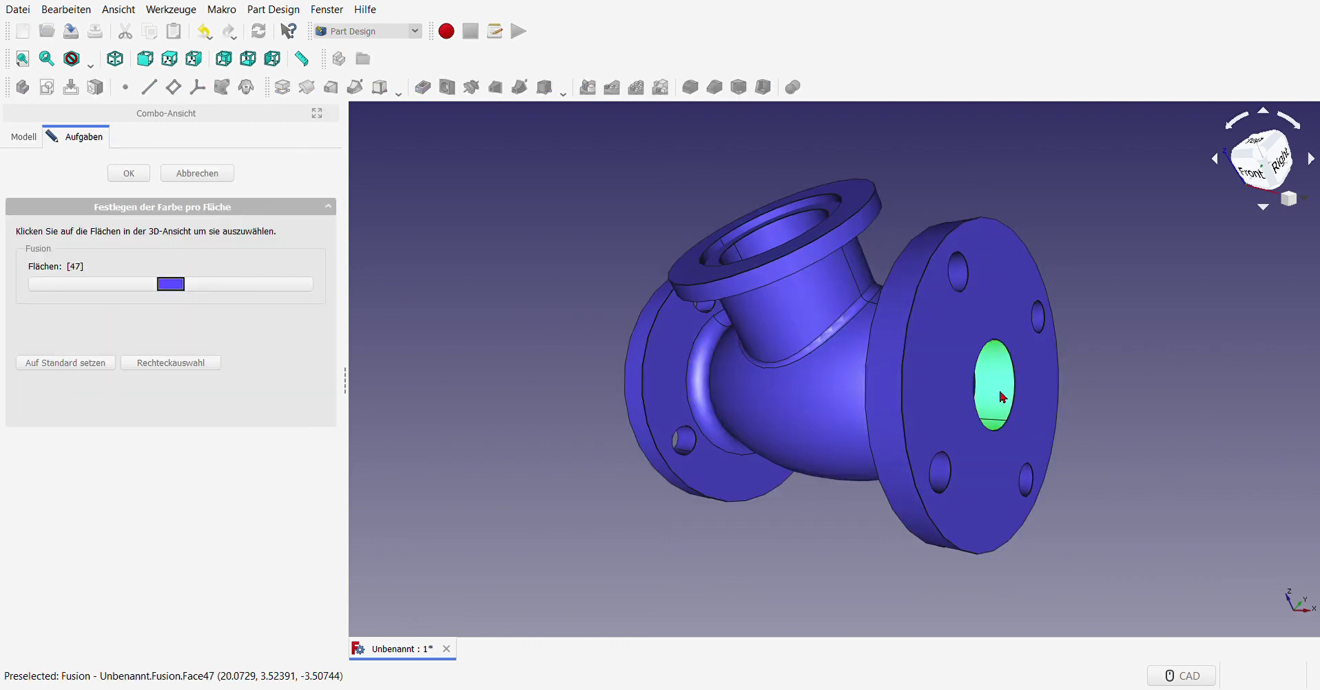
click(959, 275)
click(1038, 317)
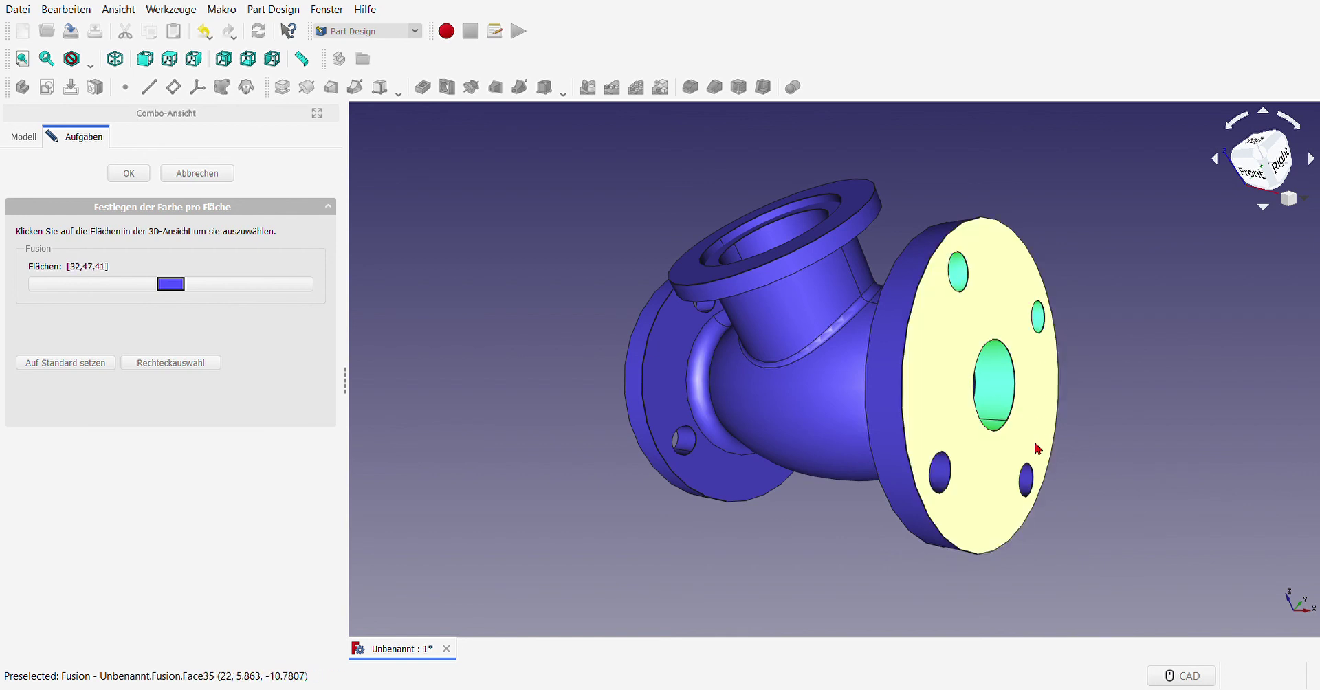
click(1025, 479)
click(941, 474)
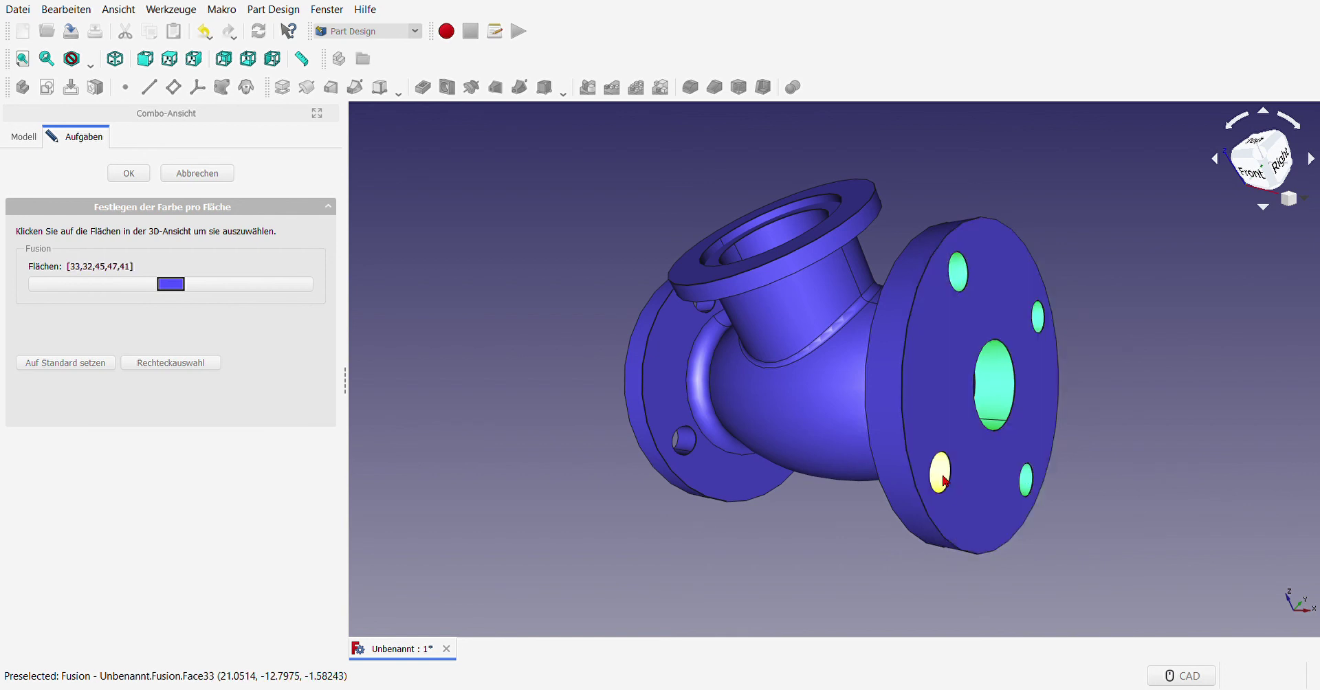
click(685, 440)
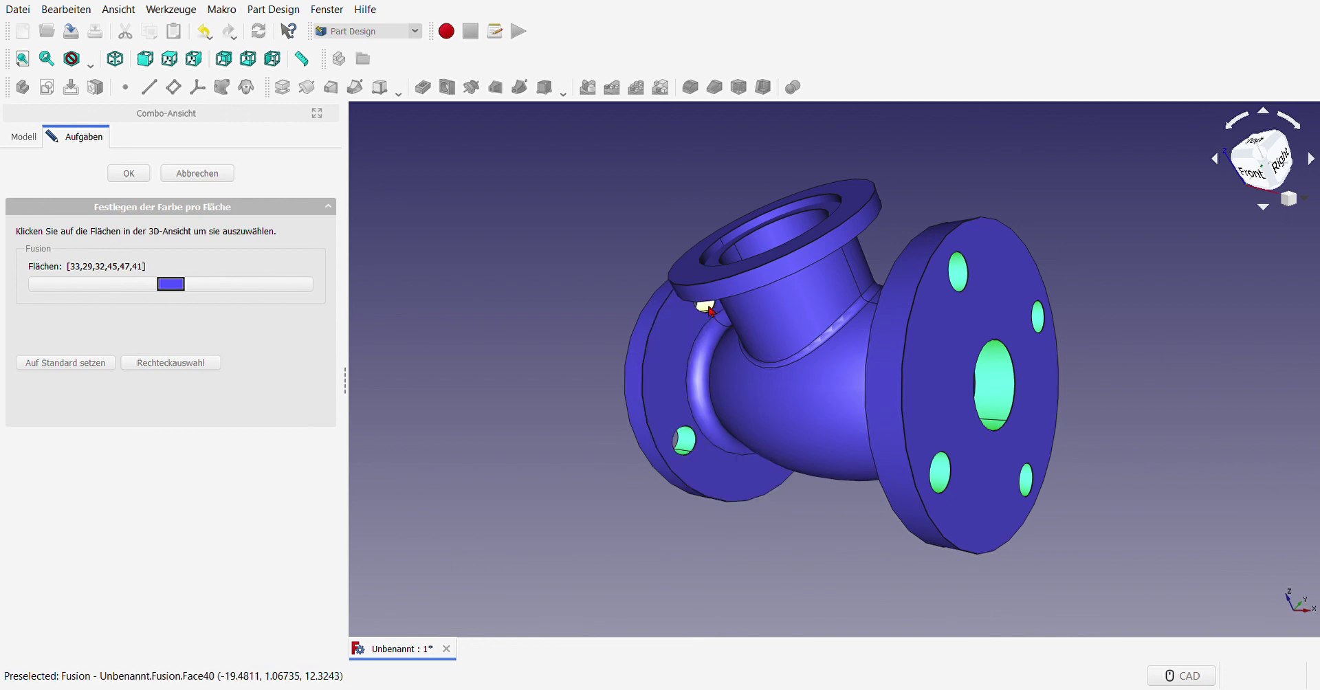
click(710, 311)
Step: Pick the inner ring and two inner bore faces of the top opening
scroll(777, 217, up, 5)
click(785, 215)
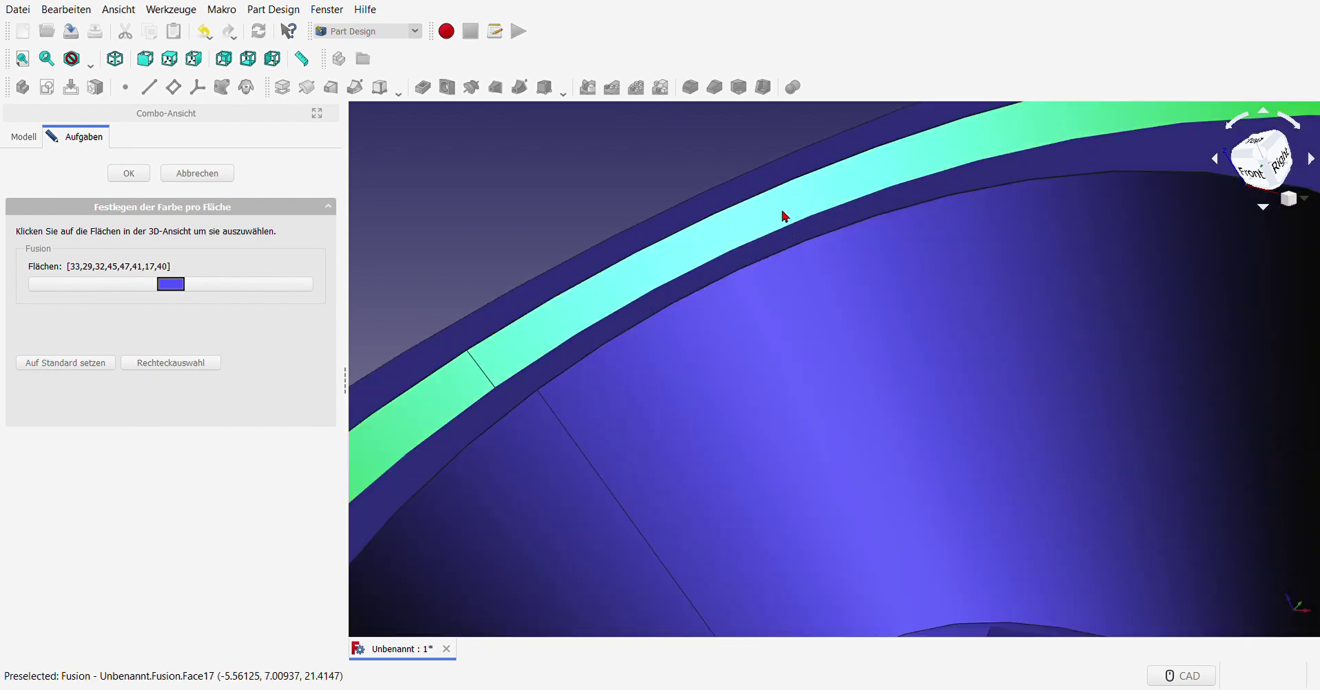
click(781, 244)
scroll(791, 275, down, 2)
click(816, 323)
scroll(828, 342, down, 5)
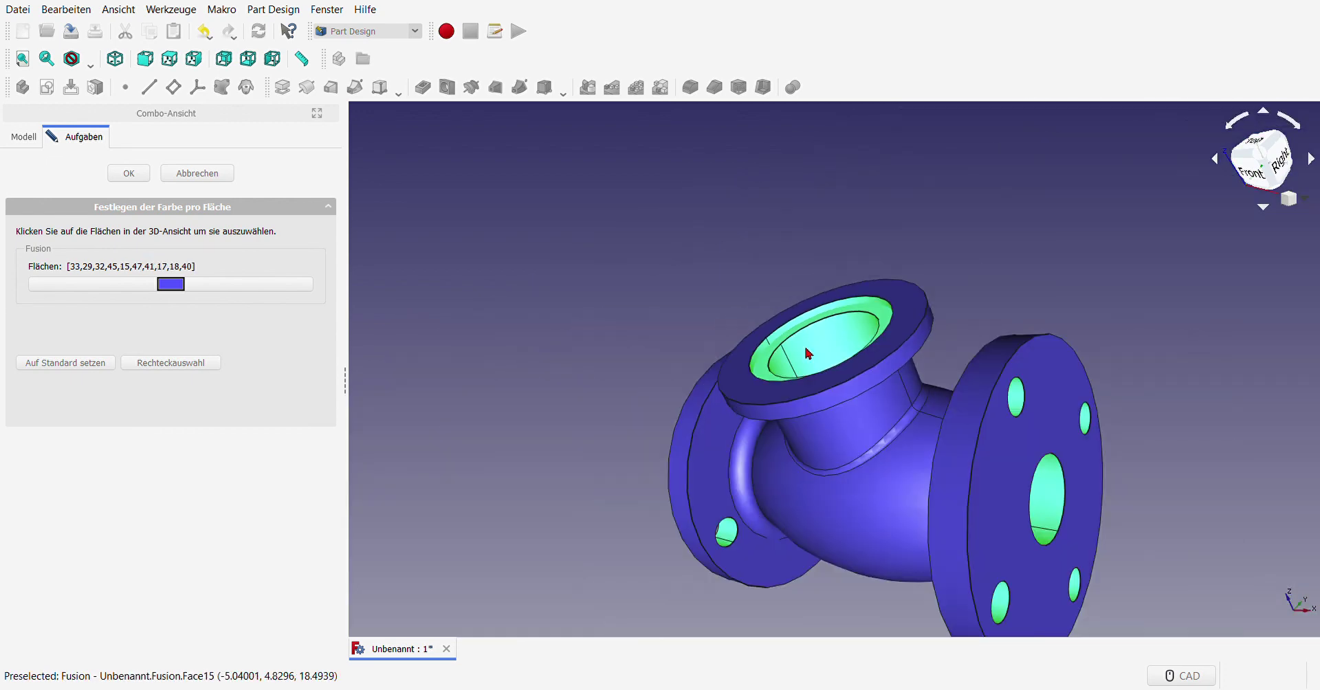
Step: From the top view, pick the valve chamber's inner faces and a left-flange bolt hole
key(2)
scroll(921, 388, up, 5)
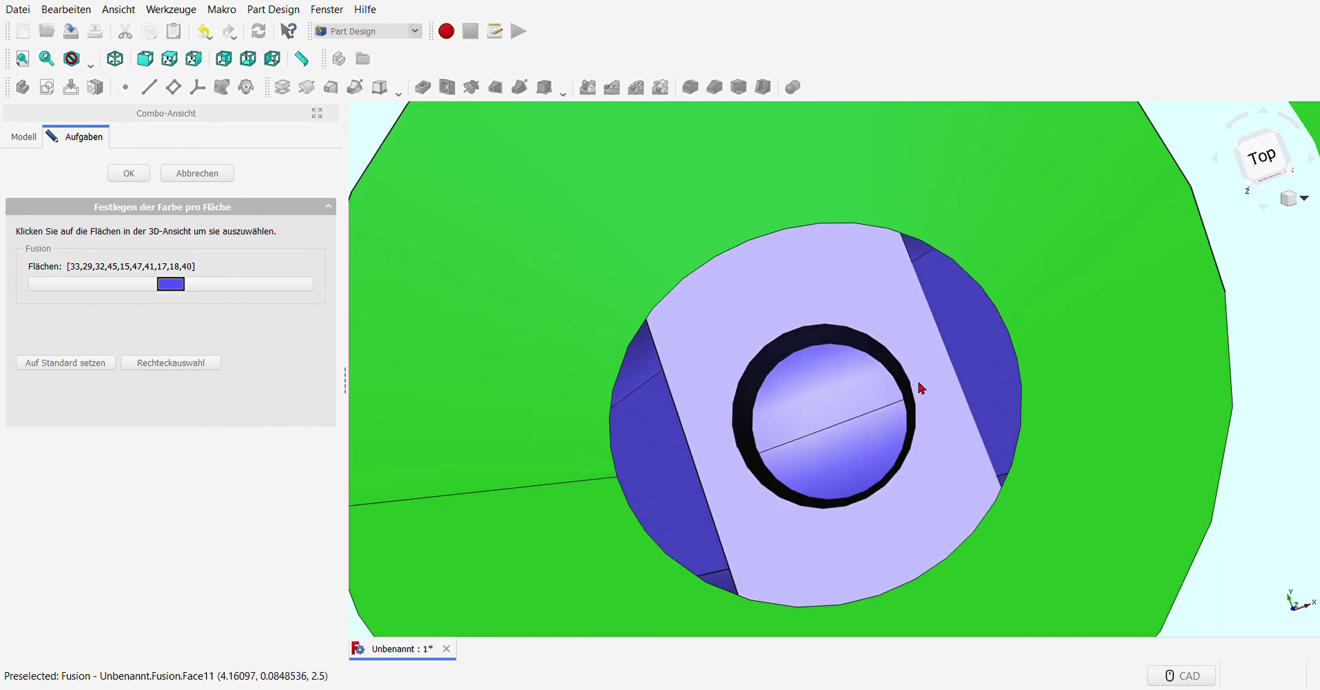
click(969, 344)
click(923, 253)
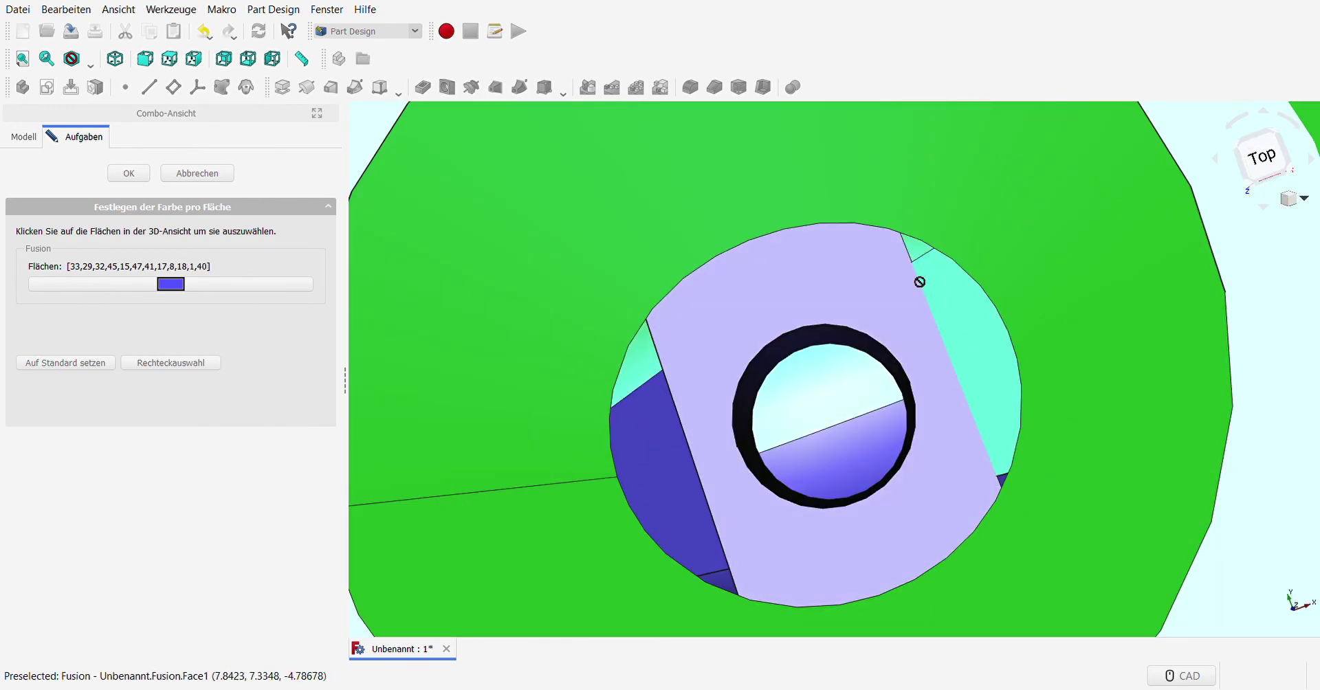
click(885, 338)
click(853, 340)
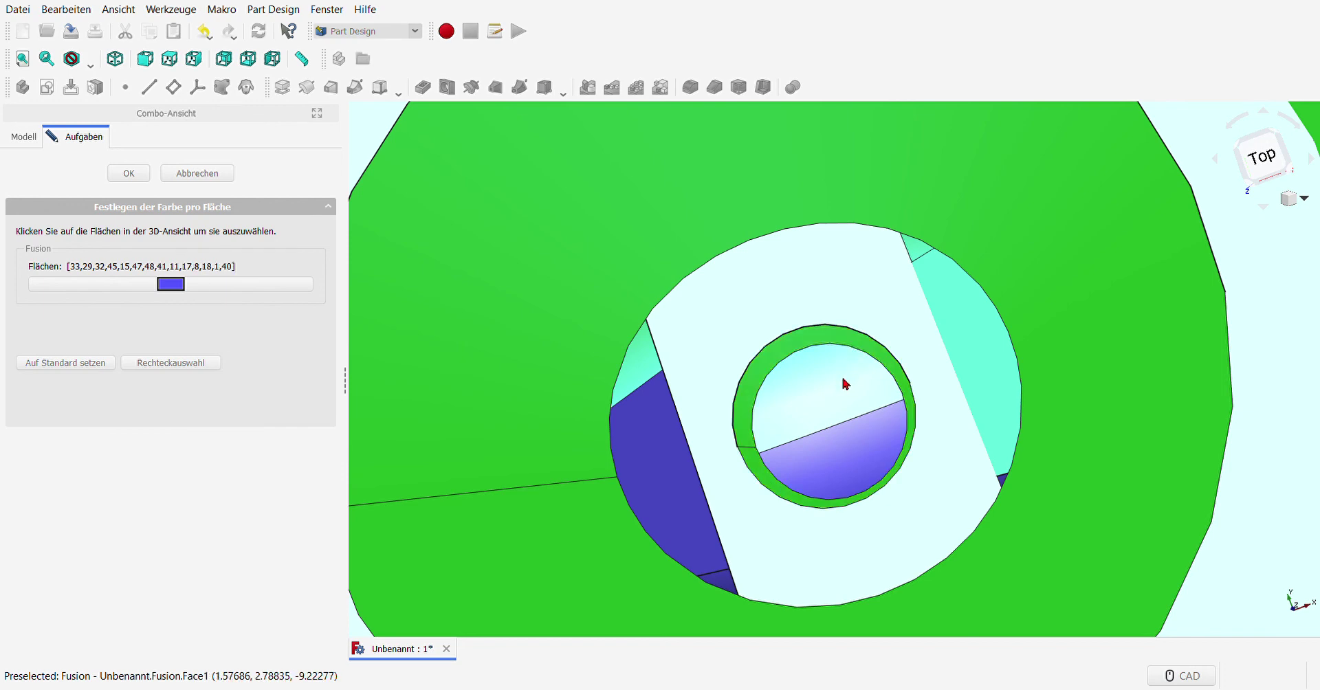
click(834, 459)
click(694, 472)
scroll(776, 419, down, 5)
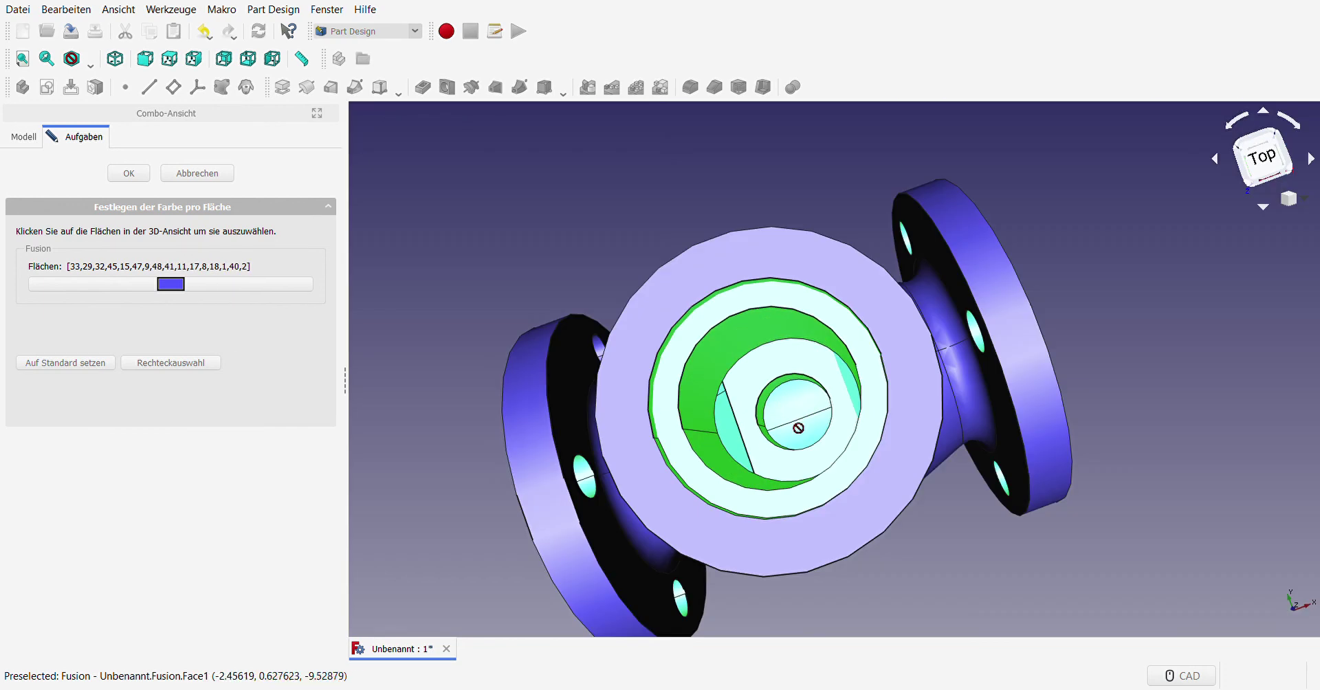
scroll(603, 361, up, 5)
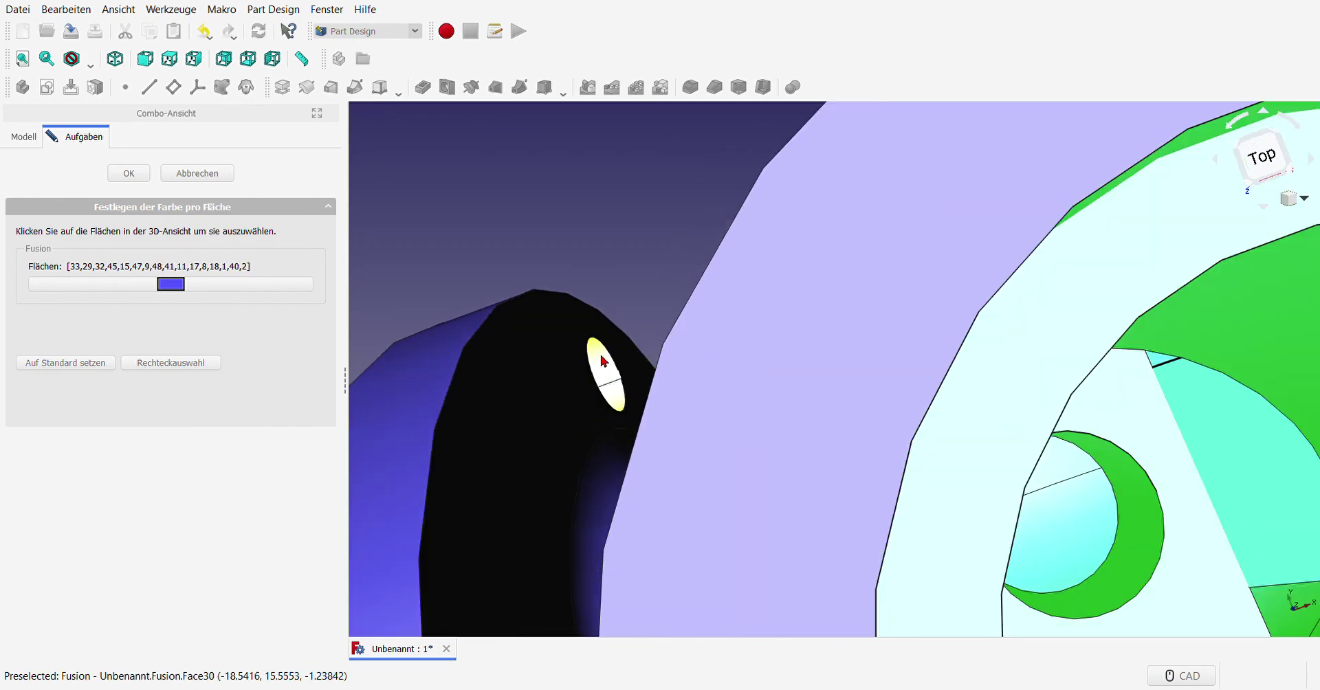
click(603, 361)
scroll(602, 361, down, 5)
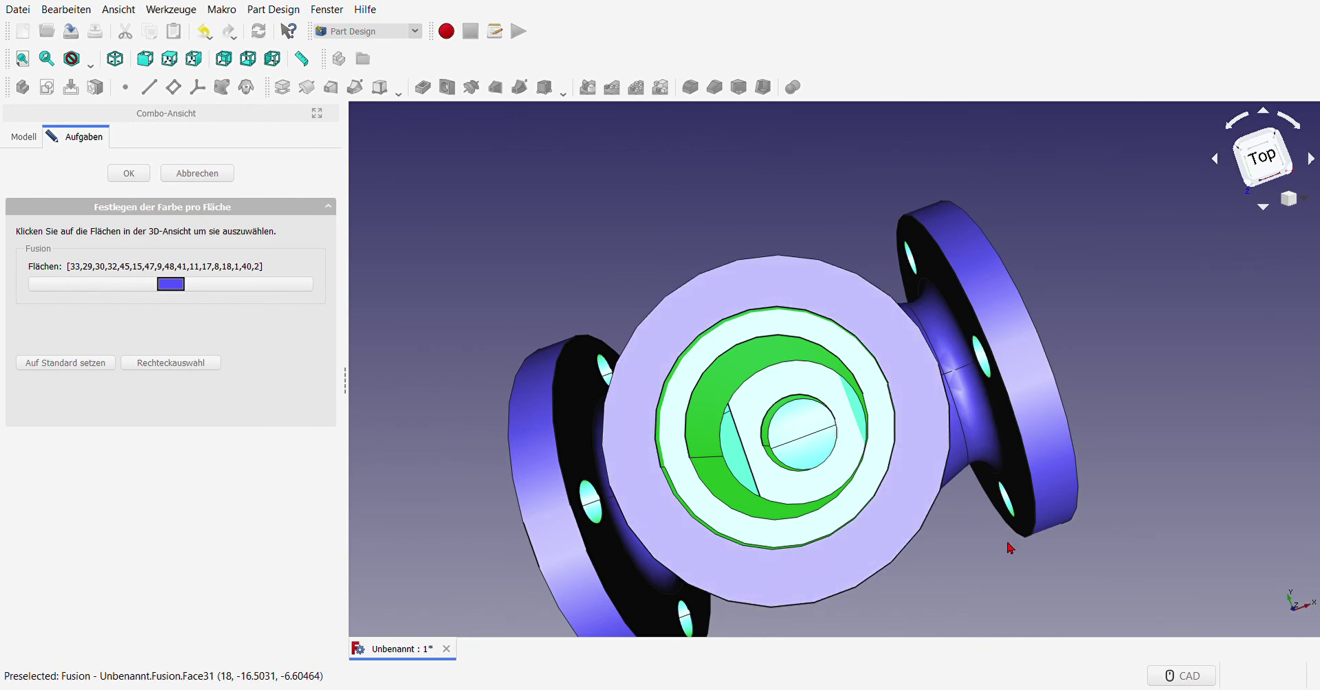
Step: Turn to the left flange and pick its missed bolt hole and inner bore faces
mouse_move(1009, 548)
middle_down()
mouse_move(878, 412)
mouse_move(831, 241)
middle_up()
scroll(846, 333, down, 10)
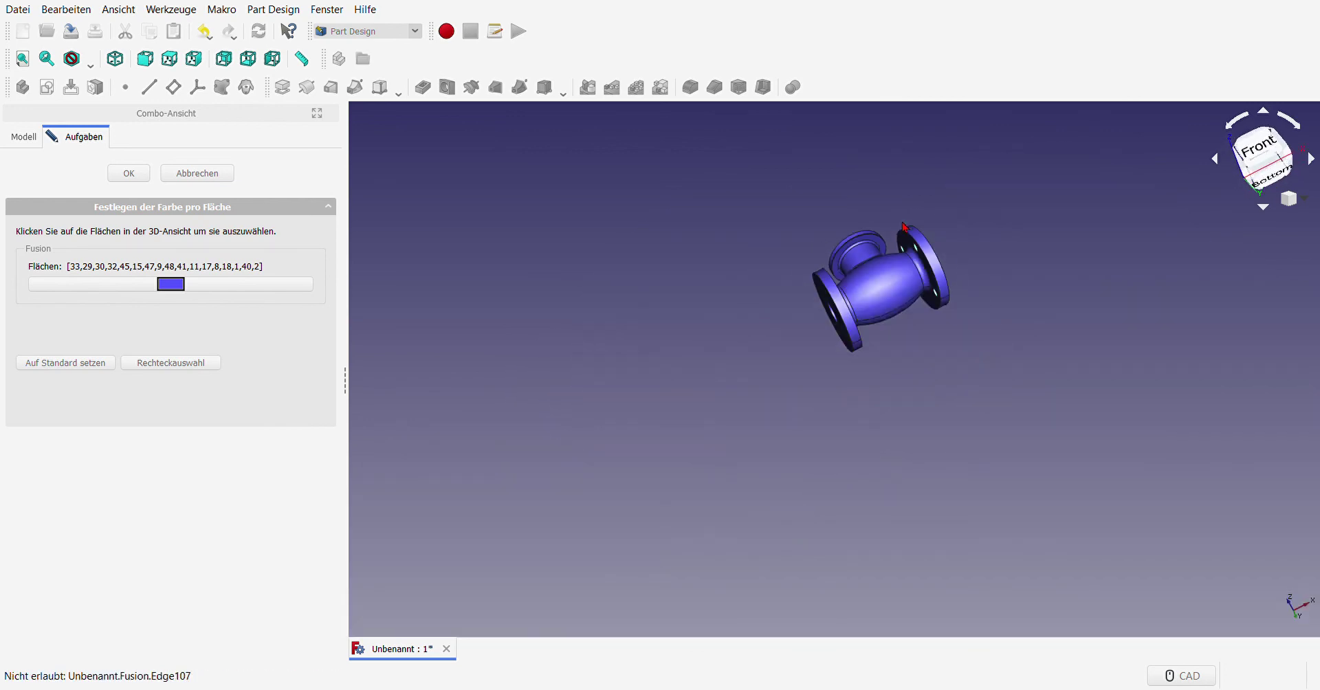
middle_drag(633, 392, 816, 390)
scroll(937, 360, up, 5)
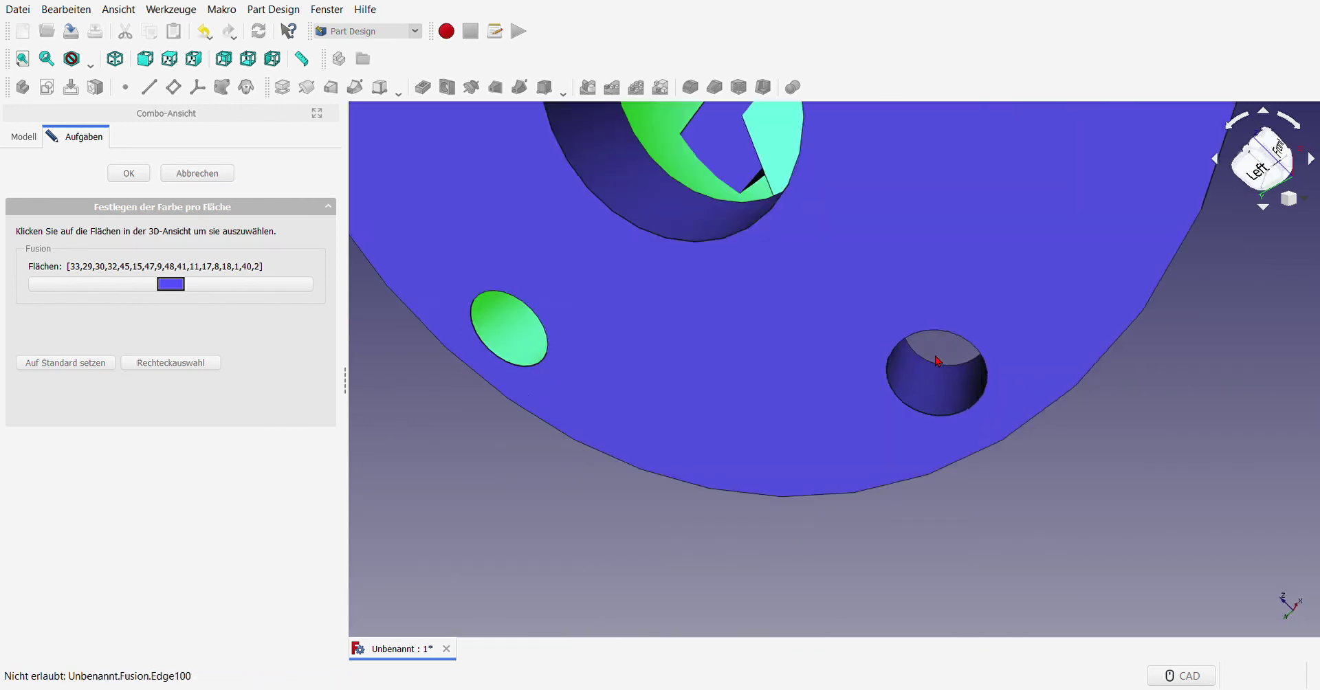
scroll(936, 413, up, 3)
click(939, 416)
scroll(942, 418, down, 3)
scroll(853, 342, up, 1)
scroll(853, 342, up, 3)
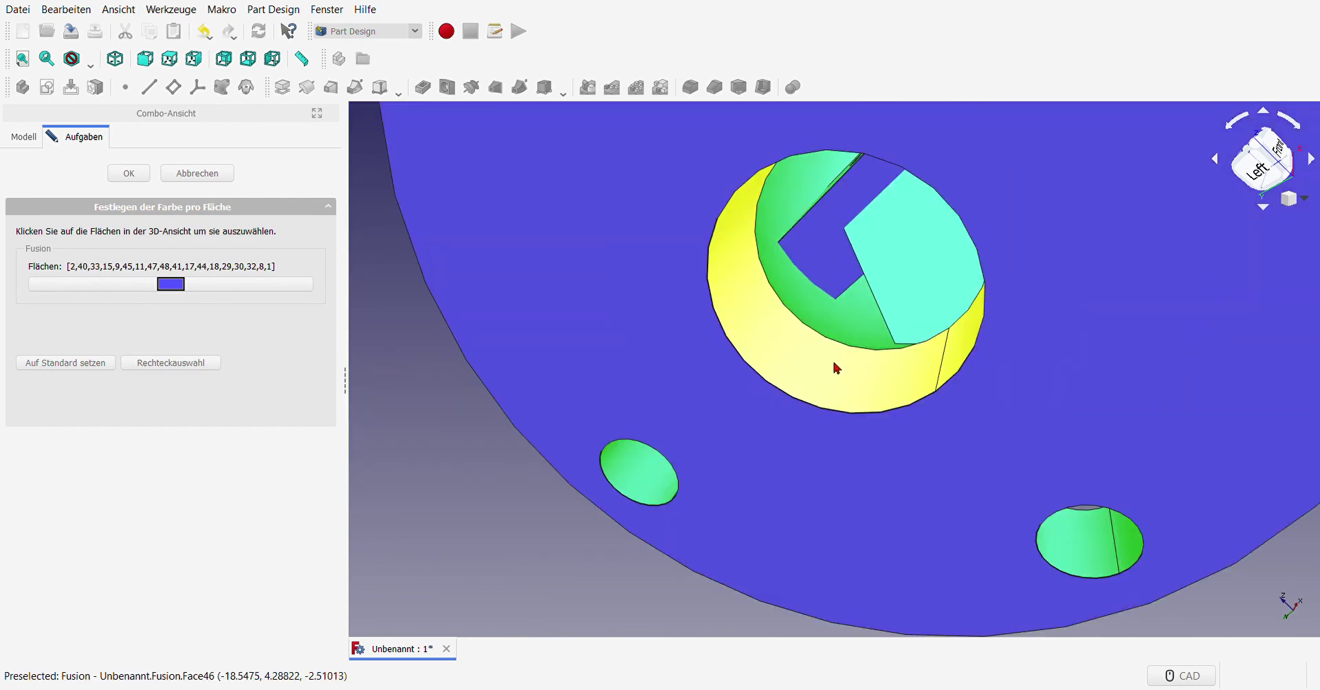
click(835, 357)
click(822, 280)
Step: Pick the right flange's remaining bore faces and apply the light grey colour
mouse_move(777, 424)
middle_down()
mouse_move(782, 350)
mouse_move(742, 401)
mouse_move(848, 404)
mouse_move(810, 426)
mouse_move(754, 431)
middle_up()
scroll(754, 431, down, 10)
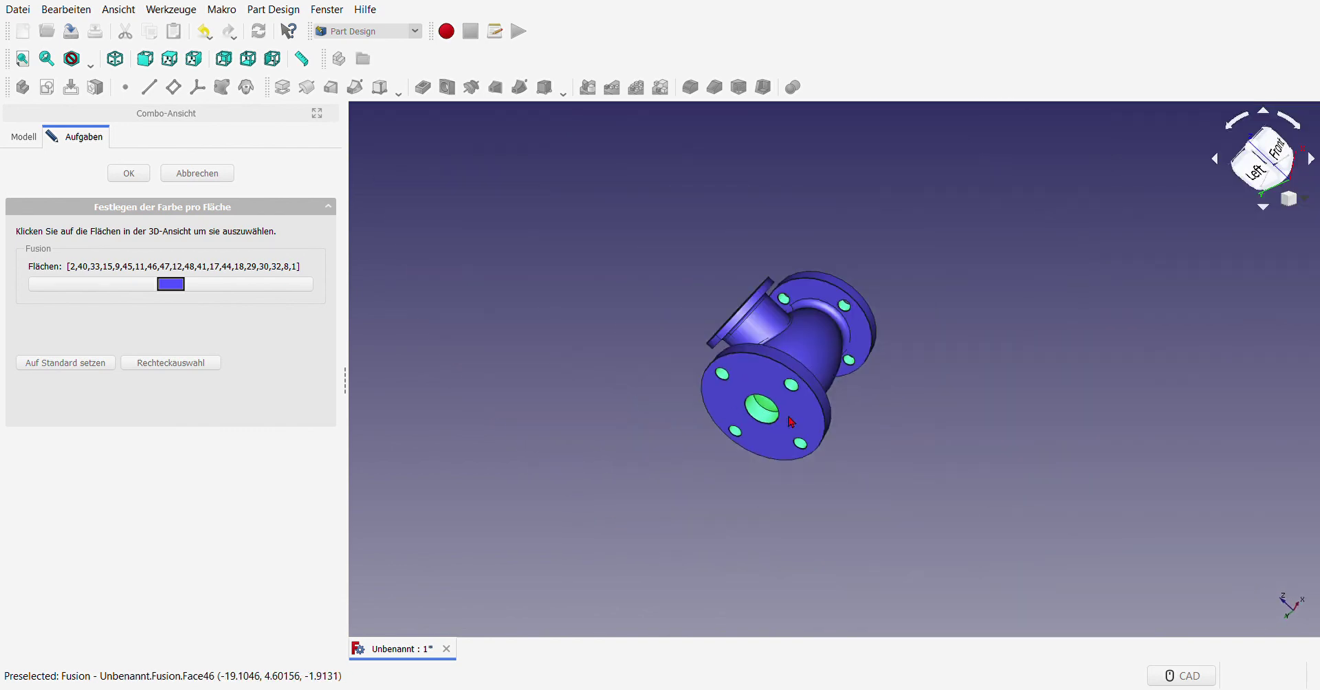
mouse_move(981, 365)
middle_down()
mouse_move(643, 431)
mouse_move(640, 466)
middle_up()
scroll(875, 316, up, 5)
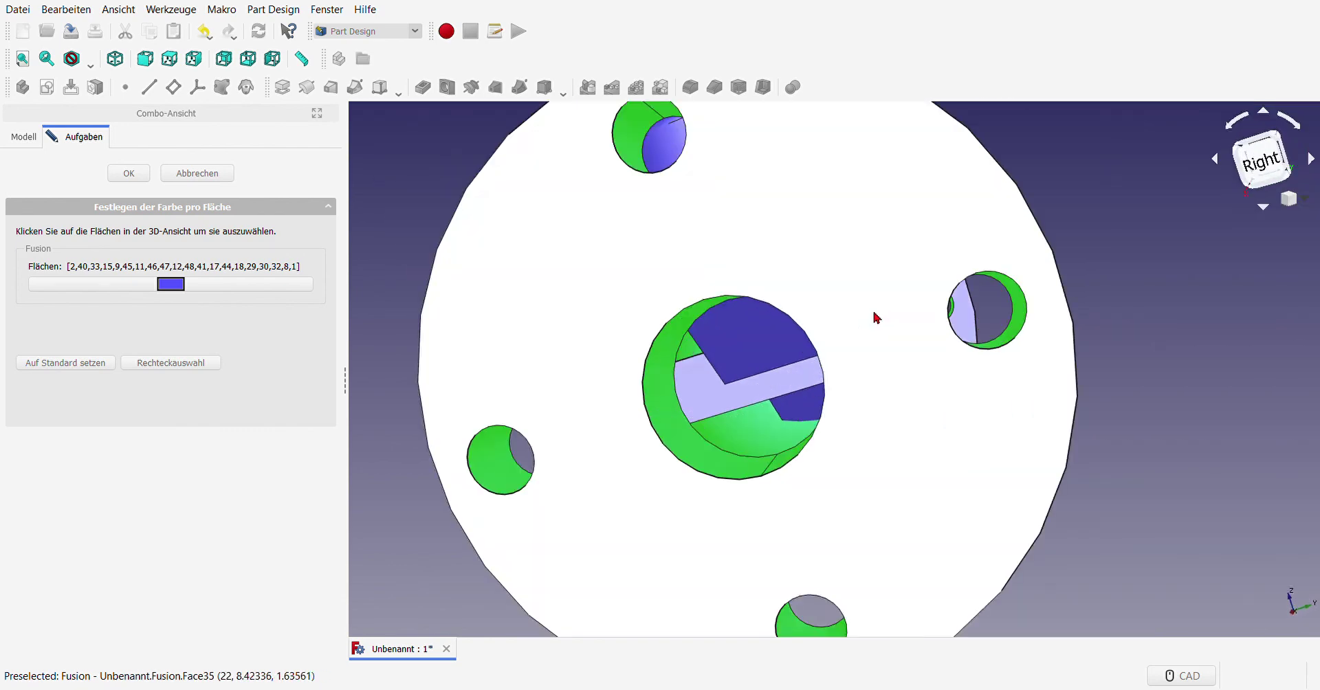
scroll(657, 377, up, 3)
click(657, 373)
click(619, 434)
scroll(619, 435, up, 3)
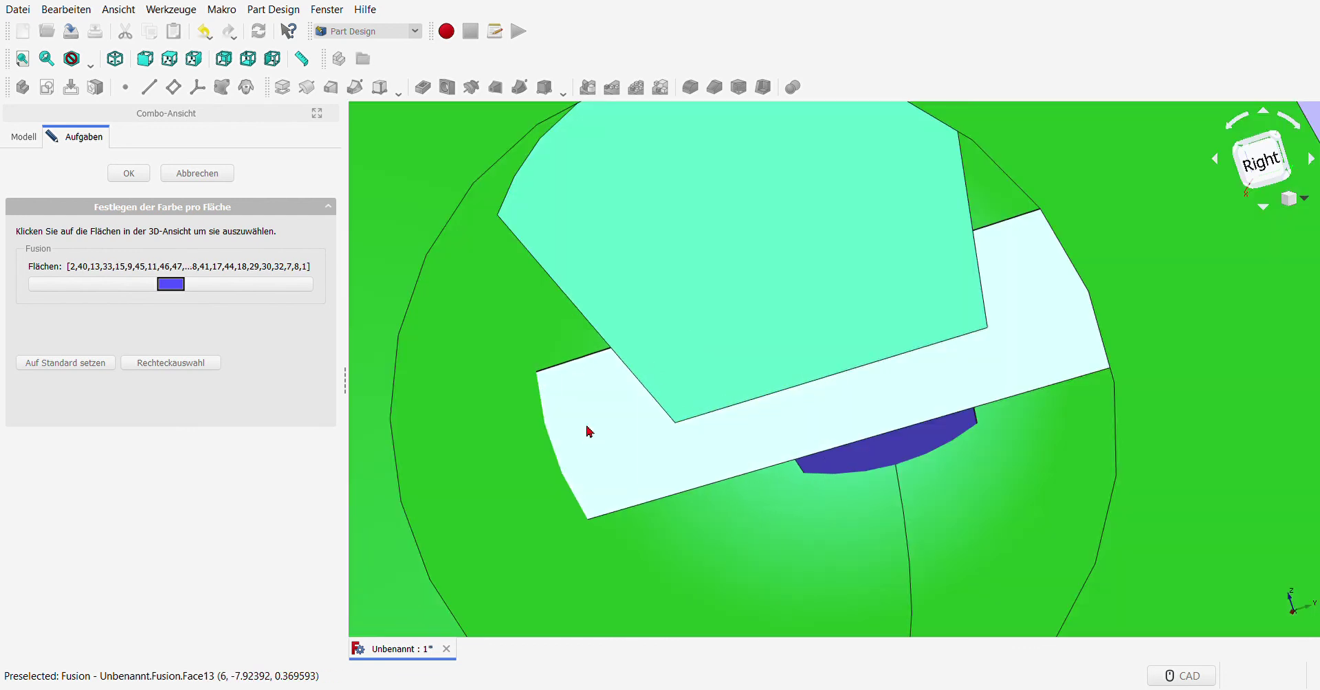
scroll(877, 462, down, 5)
scroll(644, 380, down, 2)
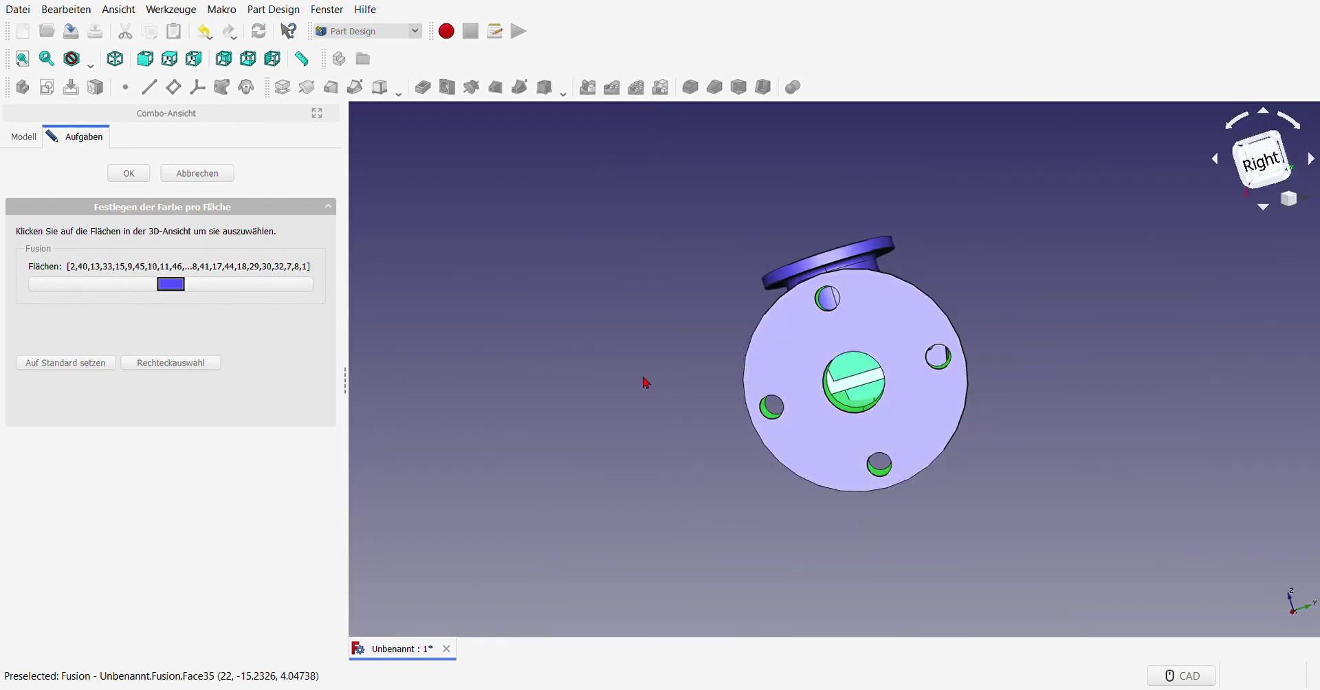
mouse_move(644, 380)
middle_down()
mouse_move(802, 427)
mouse_move(827, 422)
middle_up()
scroll(704, 314, up, 2)
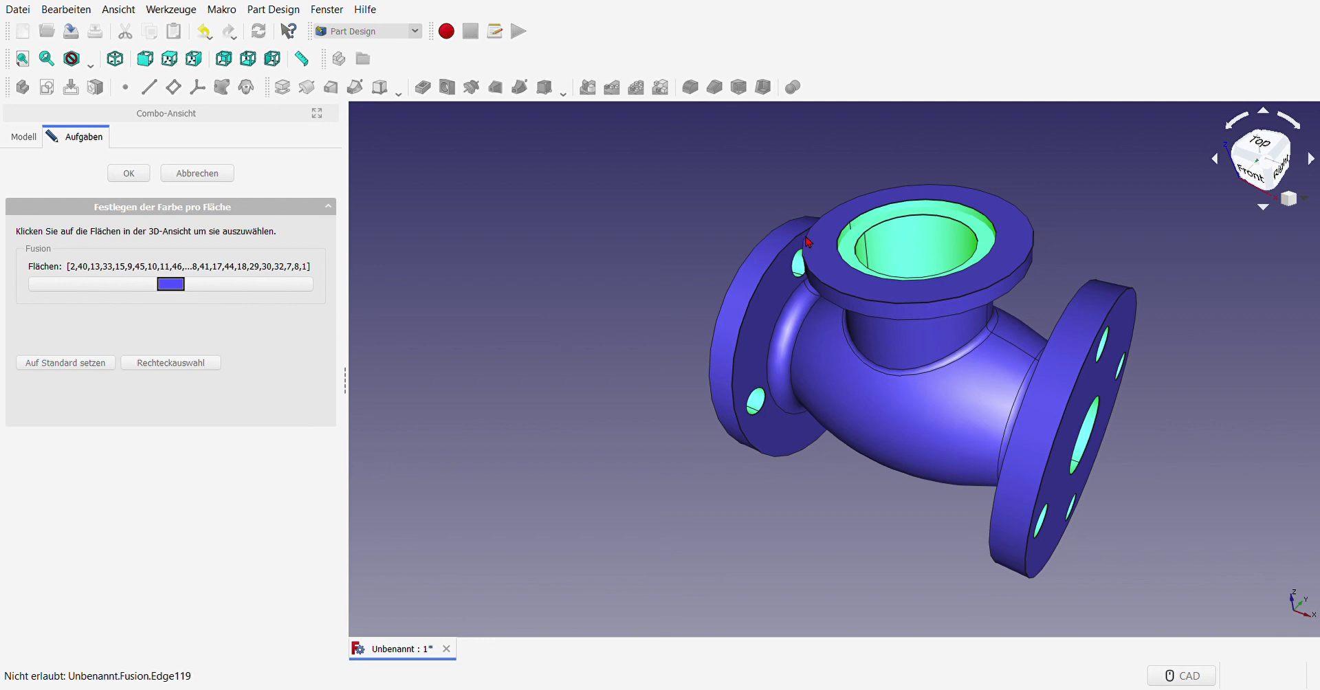
click(137, 180)
scroll(571, 406, down, 5)
scroll(743, 419, up, 4)
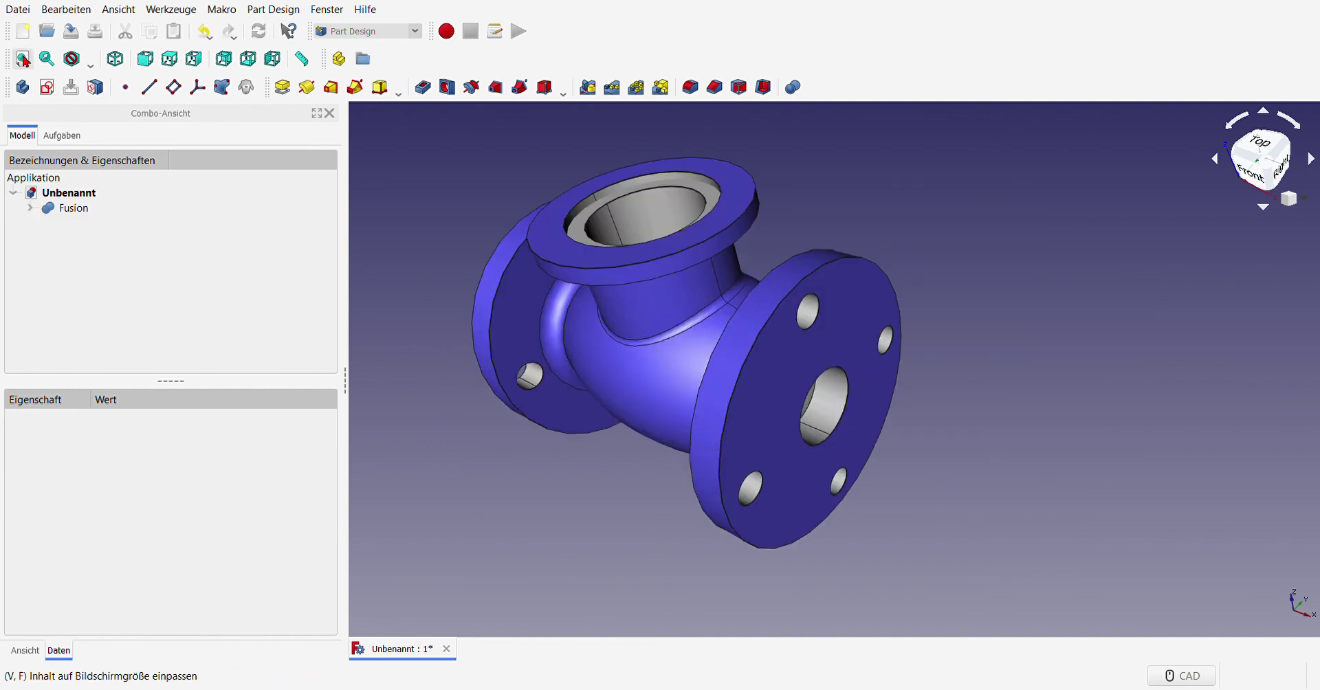
click(23, 61)
mouse_move(788, 529)
middle_down()
mouse_move(762, 502)
mouse_move(850, 528)
middle_up()
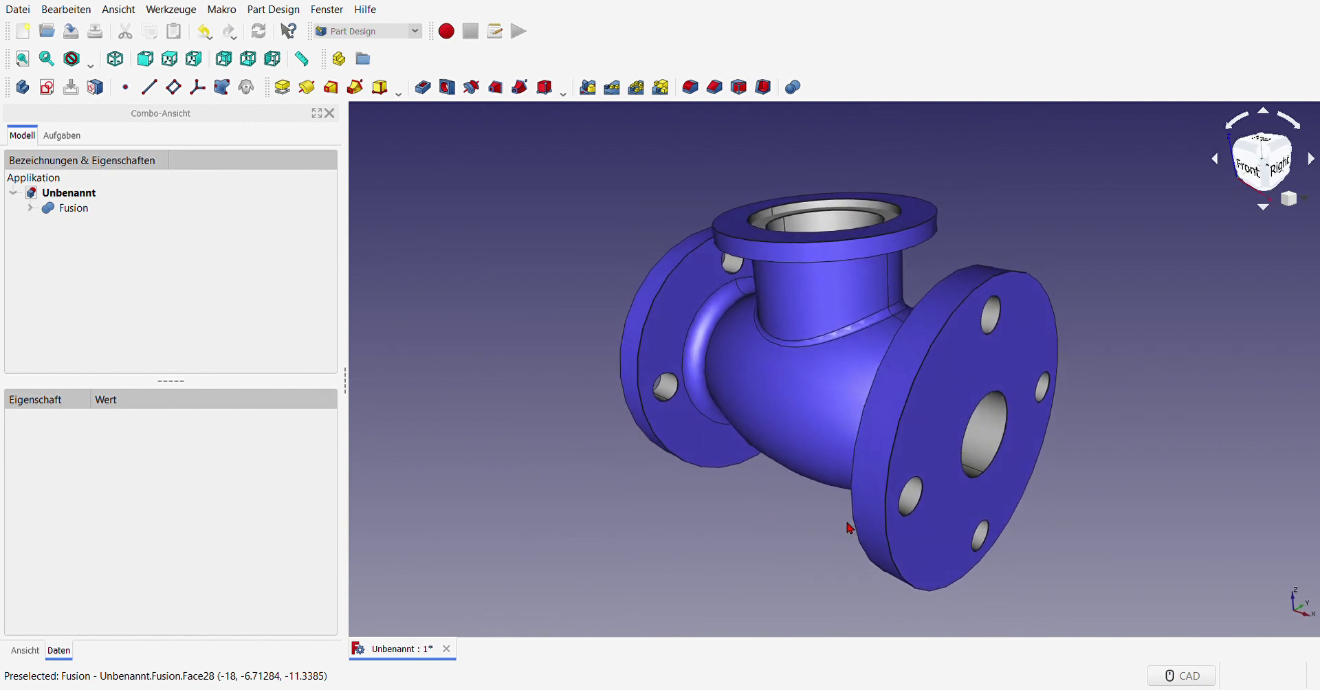
mouse_move(624, 284)
middle_down()
mouse_move(570, 306)
mouse_move(556, 297)
middle_up()
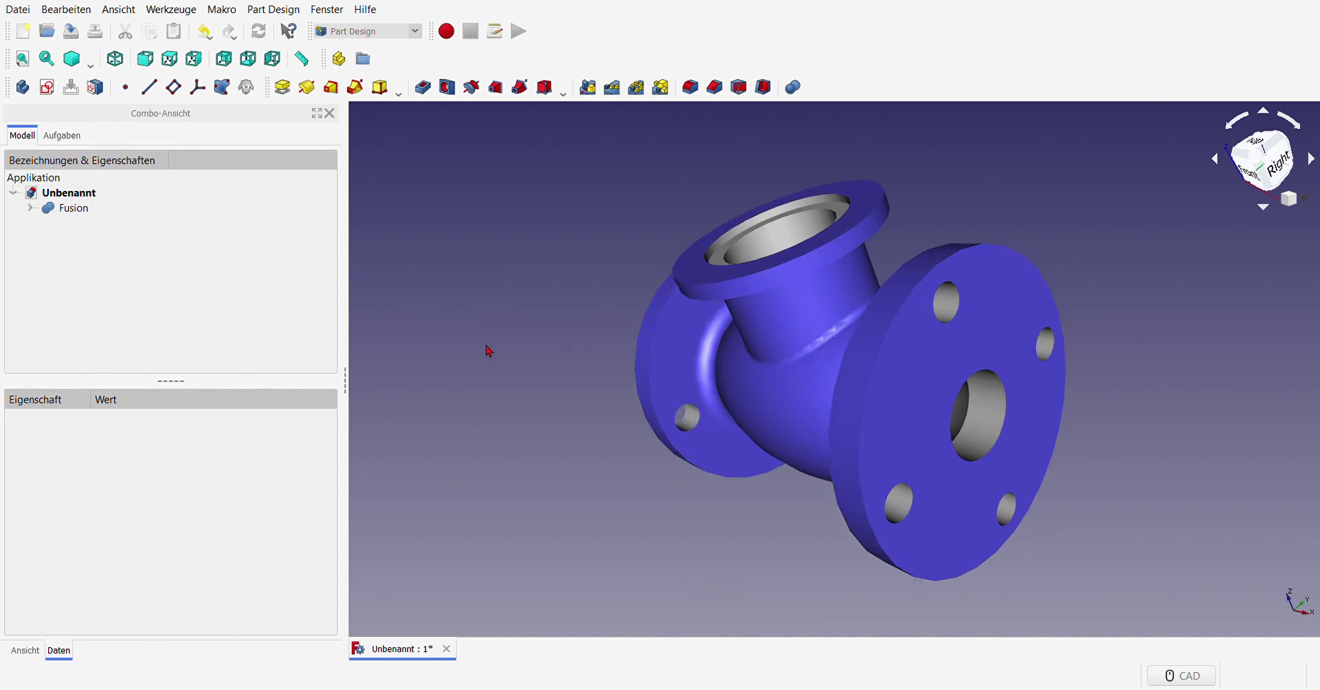
middle_drag(541, 336, 544, 347)
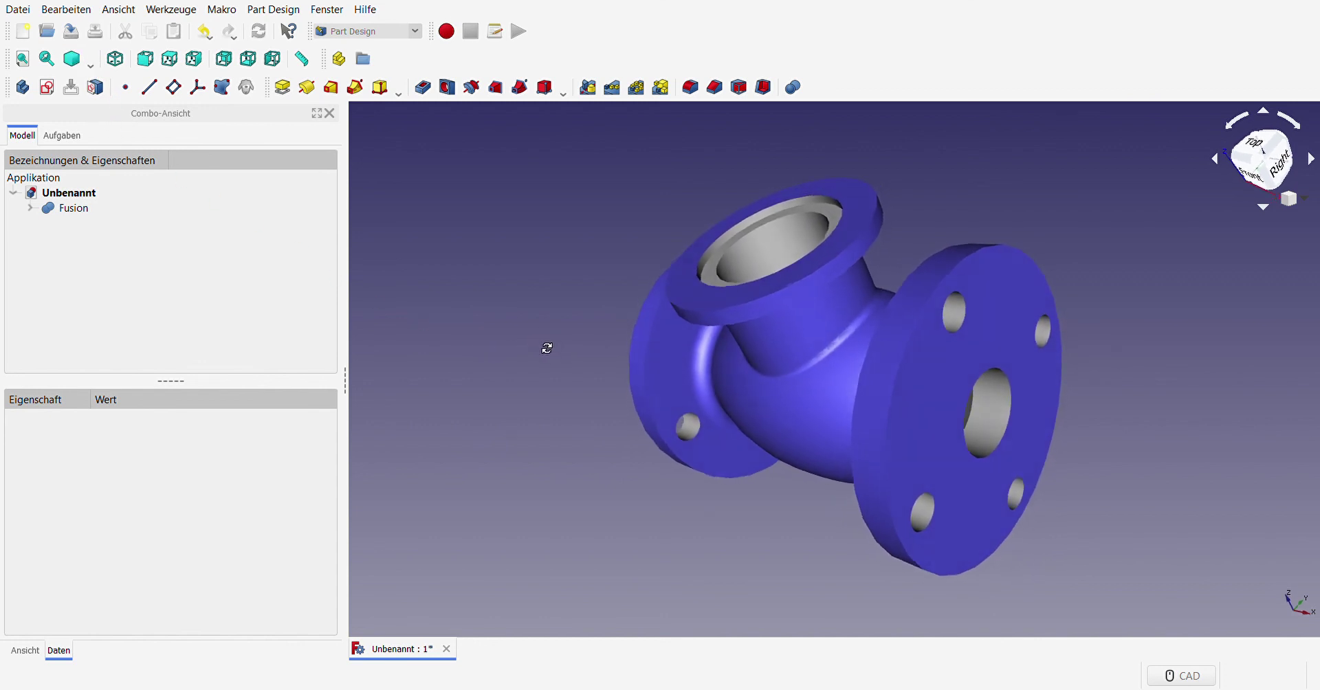